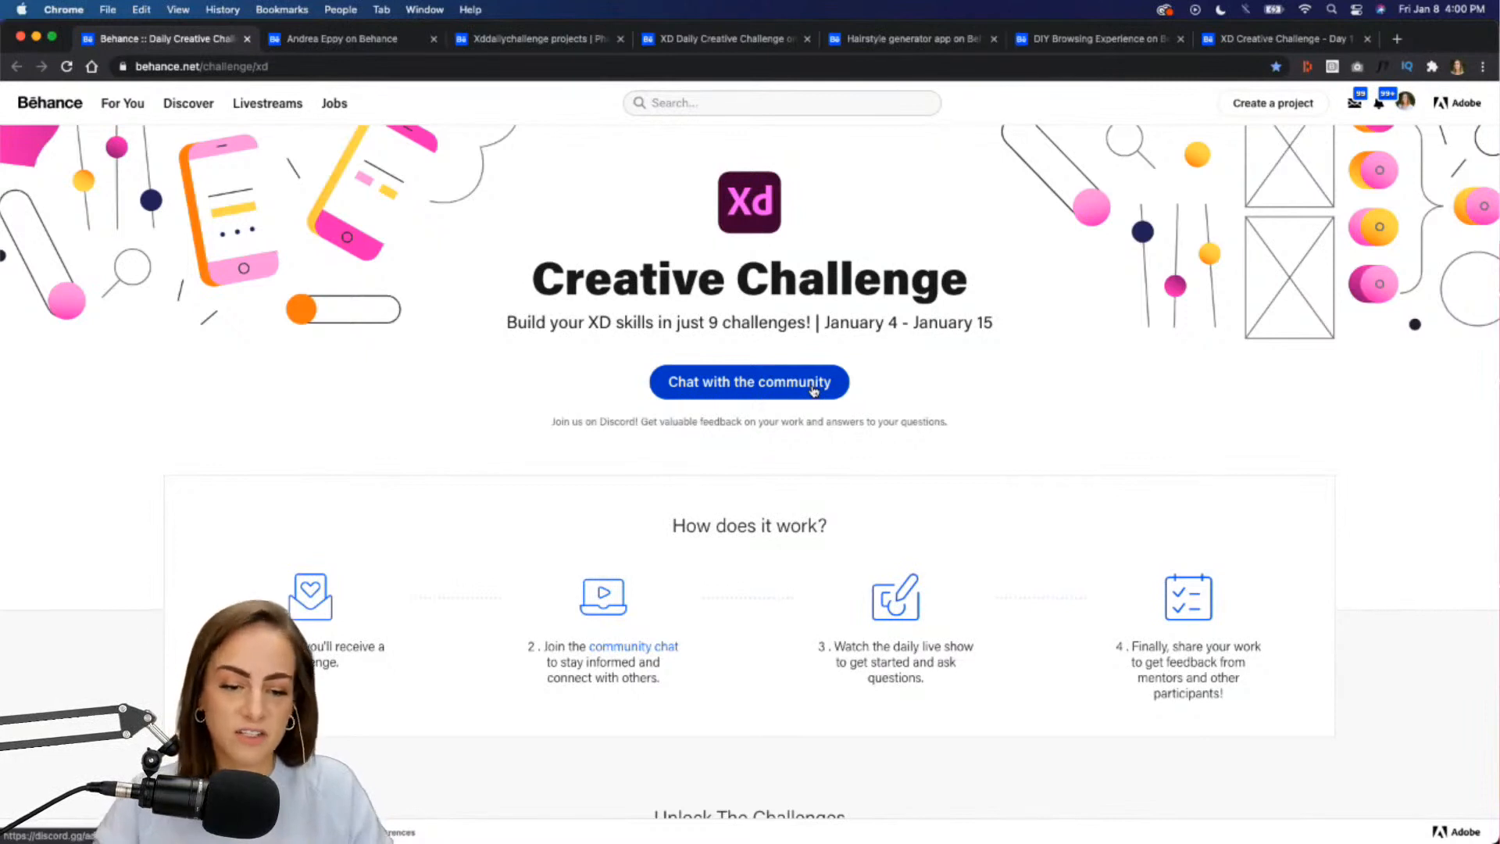
# Find the Exercise Scoreboard challenge on the Creative Challenge page and copy the address of its Get Started link
pyautogui.scroll(-3, 969, 440)
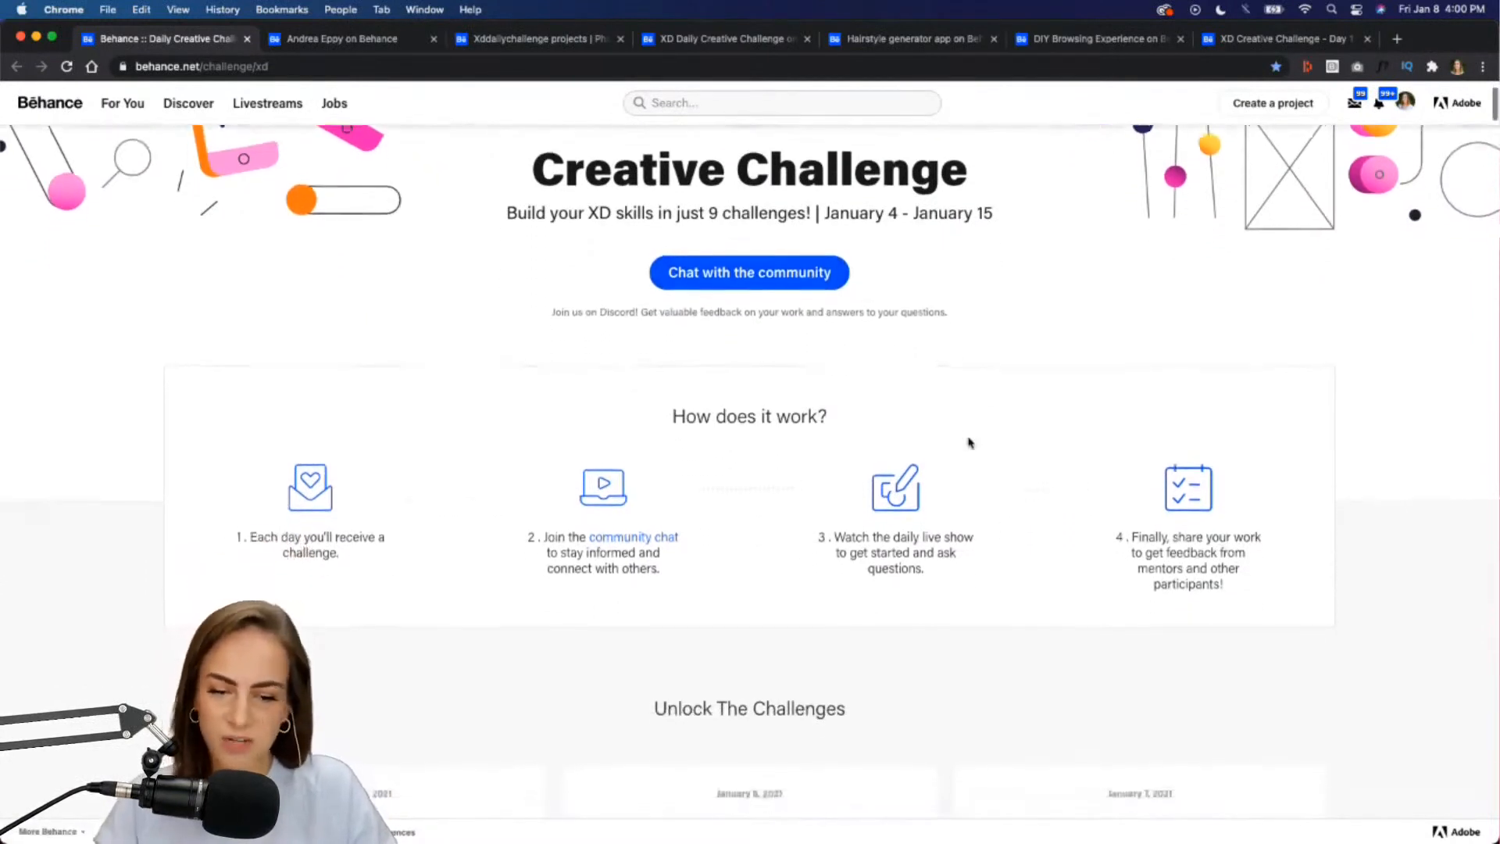
pyautogui.scroll(-7, 969, 443)
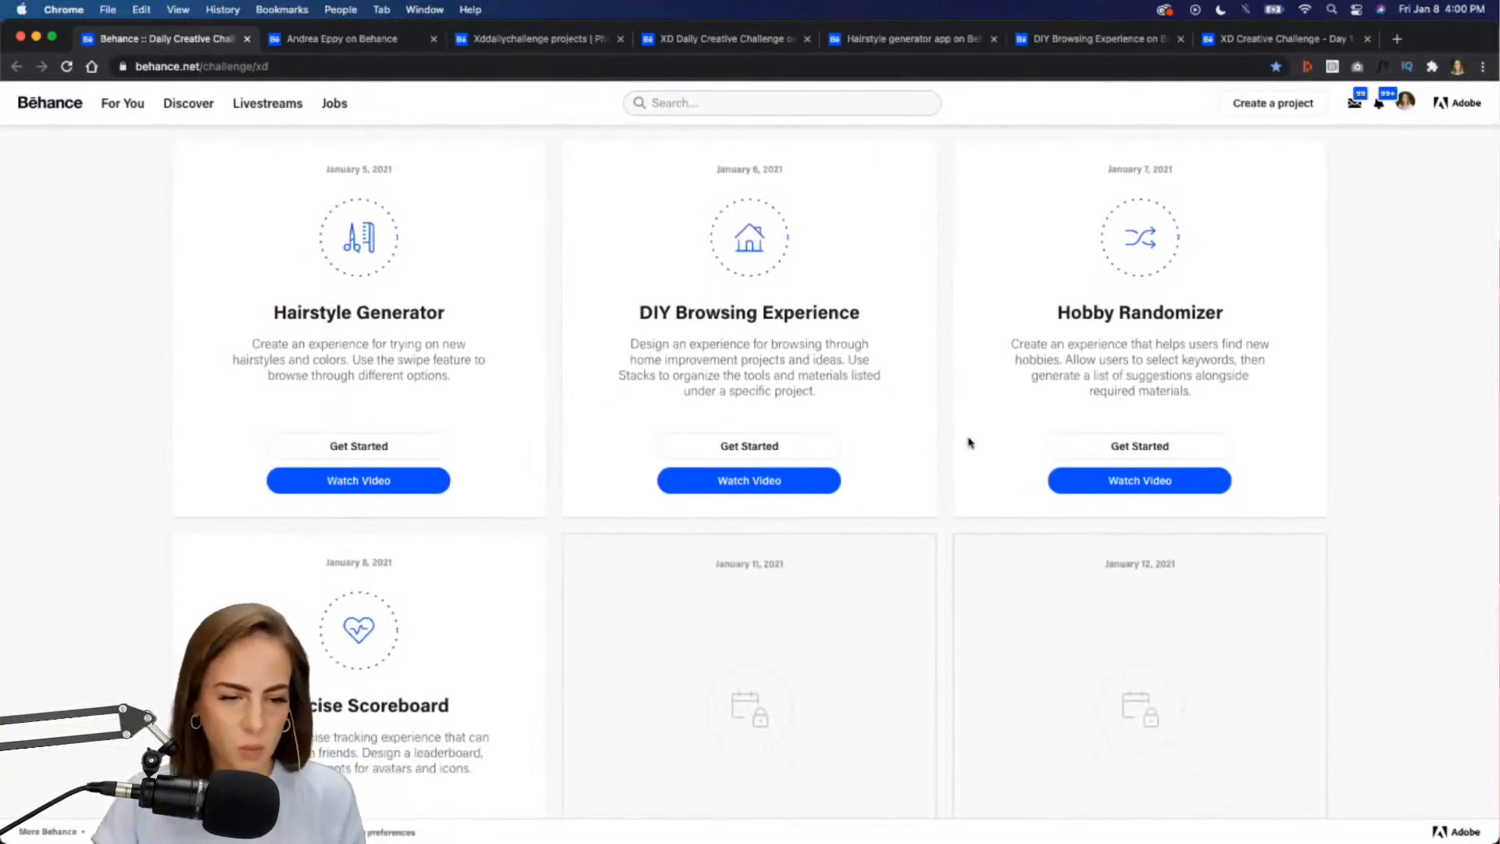
pyautogui.scroll(1, 969, 444)
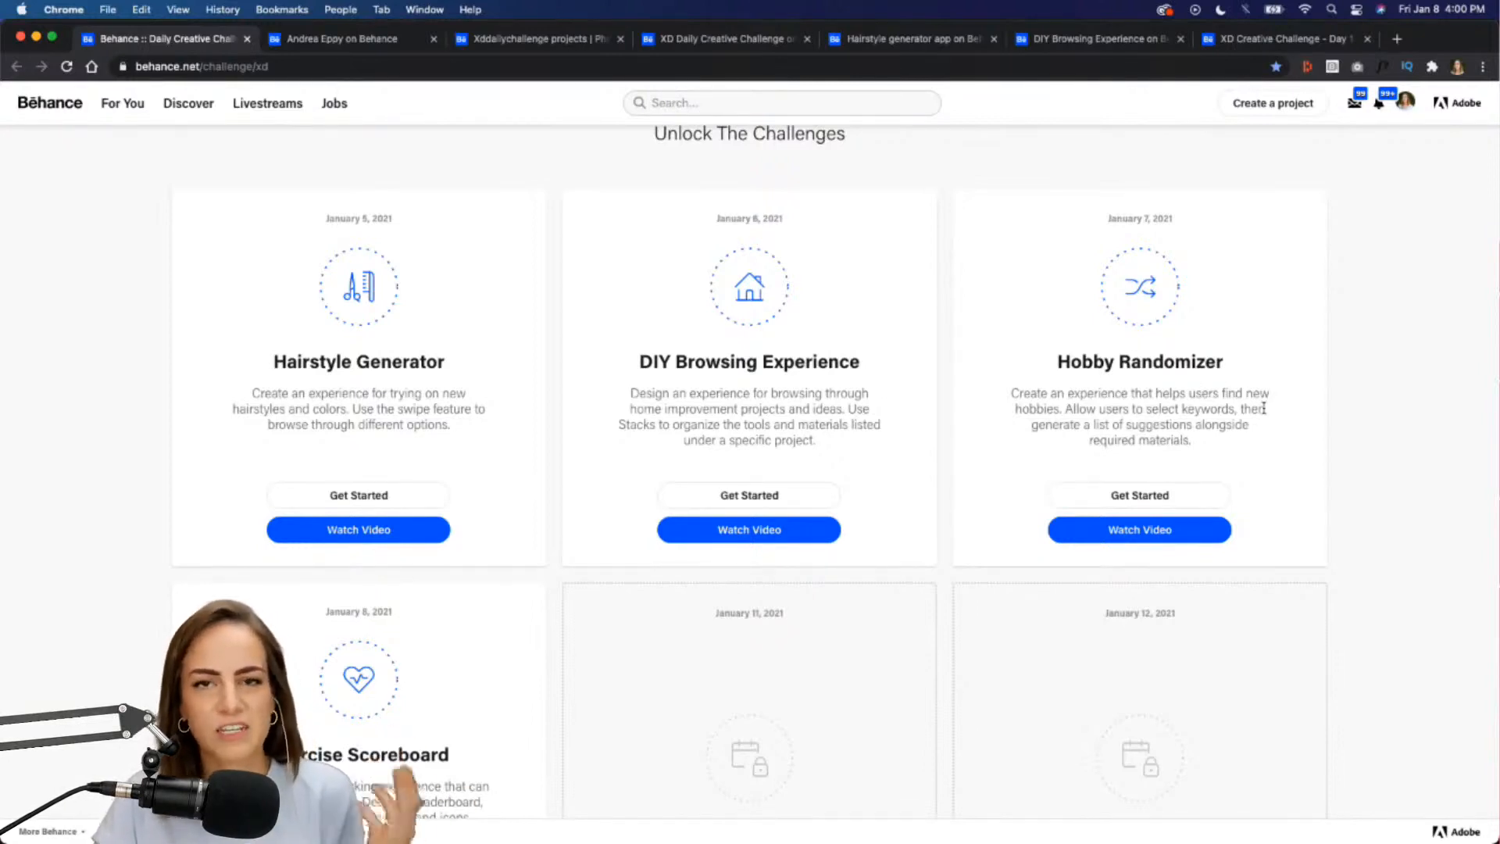
pyautogui.scroll(-5, 1264, 408)
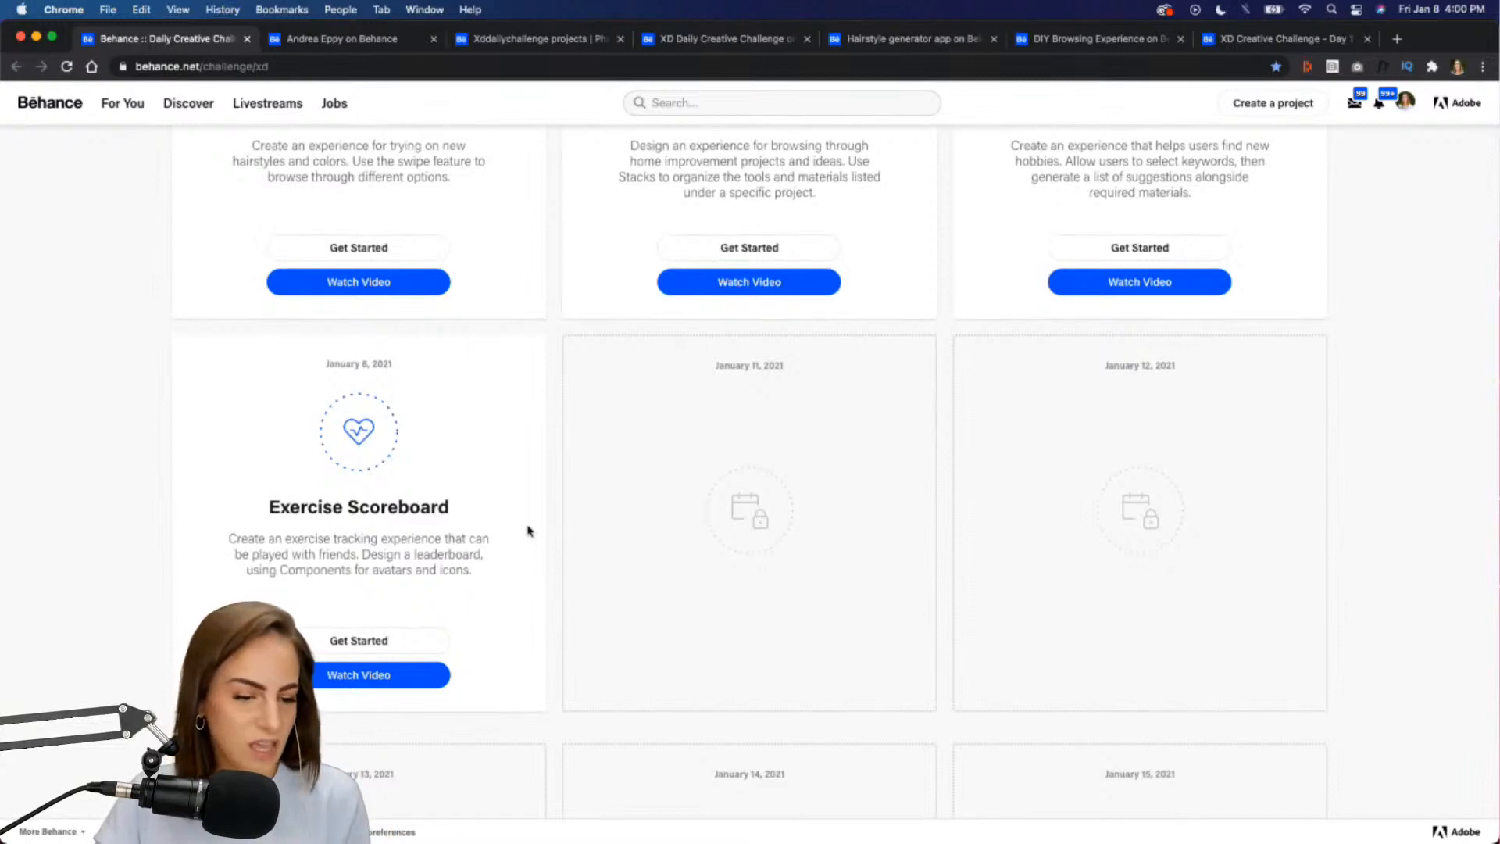
pyautogui.scroll(-1, 527, 531)
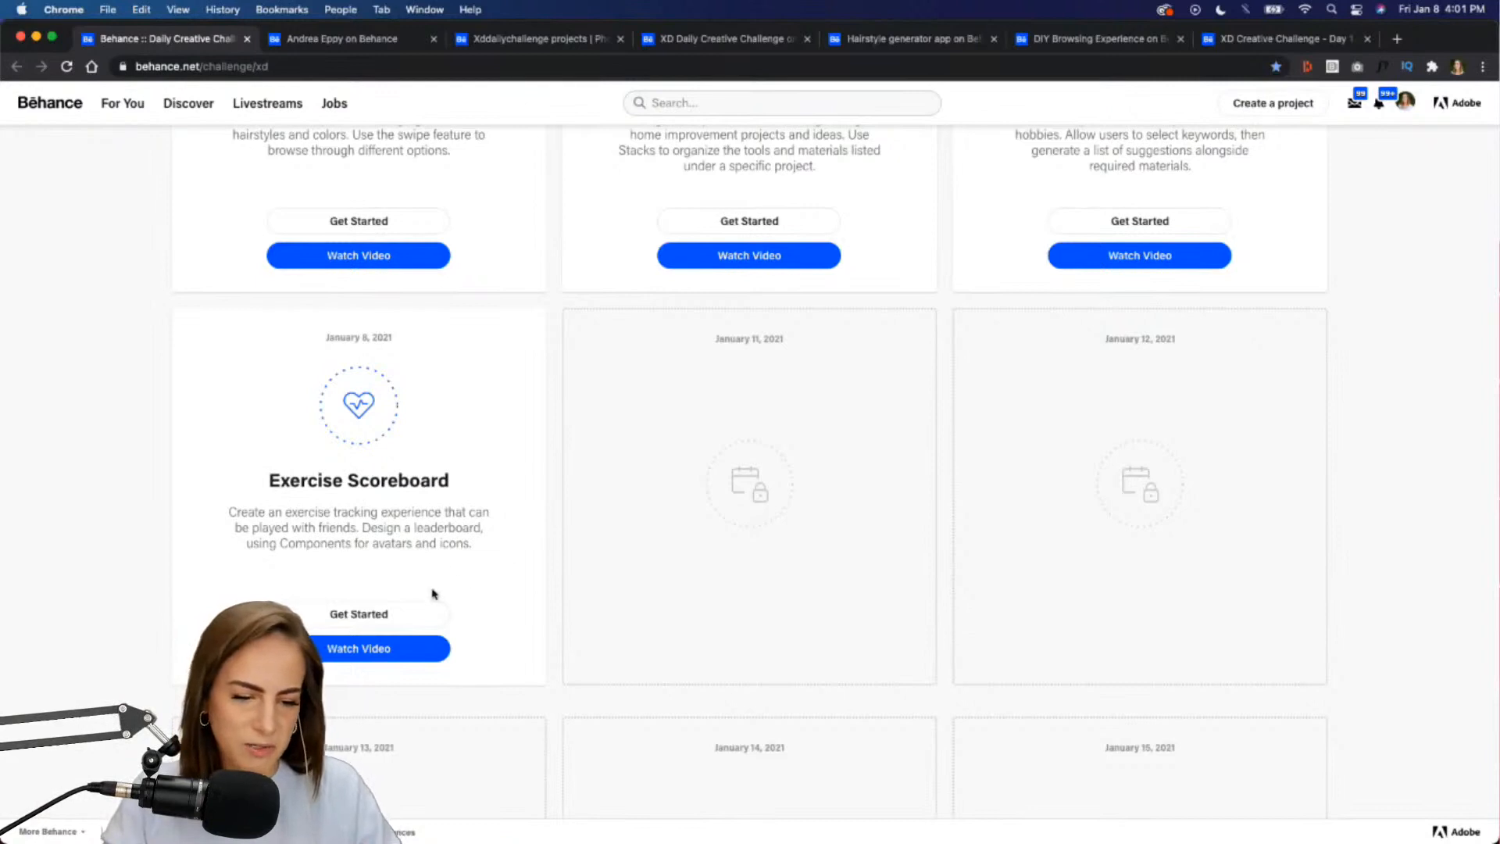
pyautogui.click(375, 620)
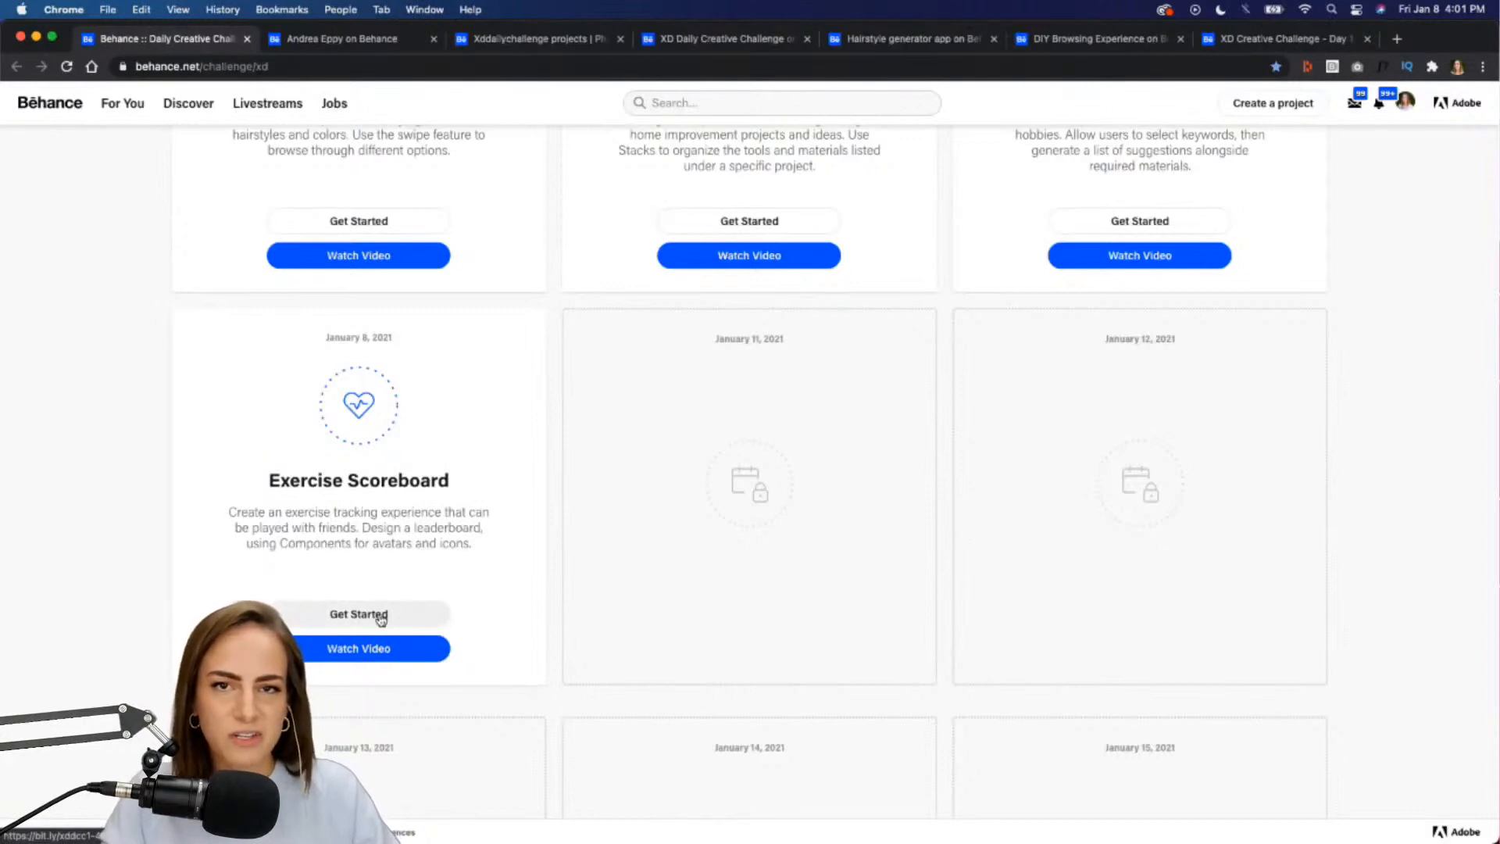
pyautogui.rightClick(380, 619)
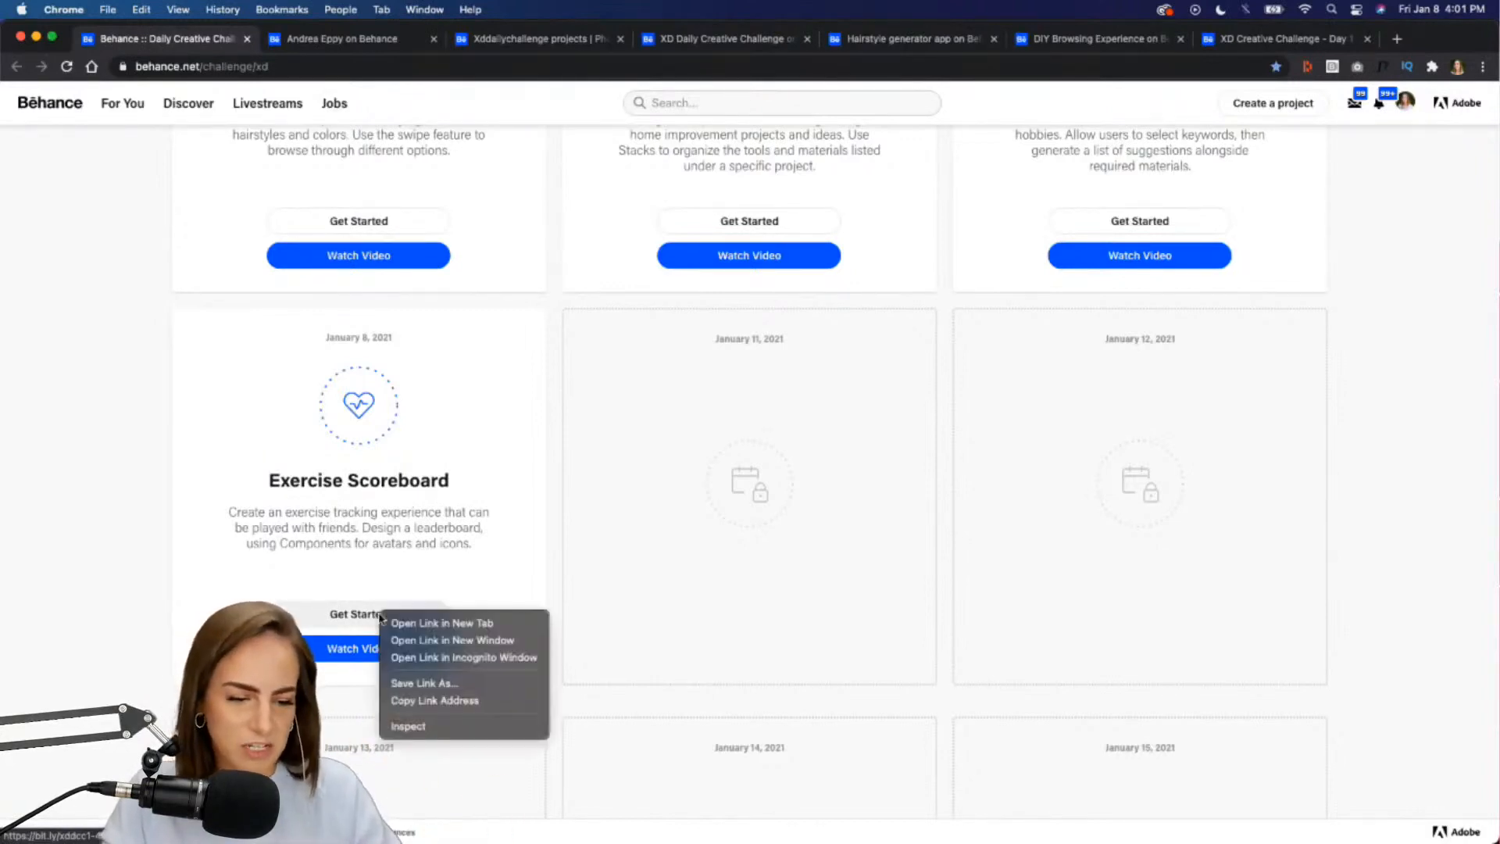
pyautogui.click(430, 702)
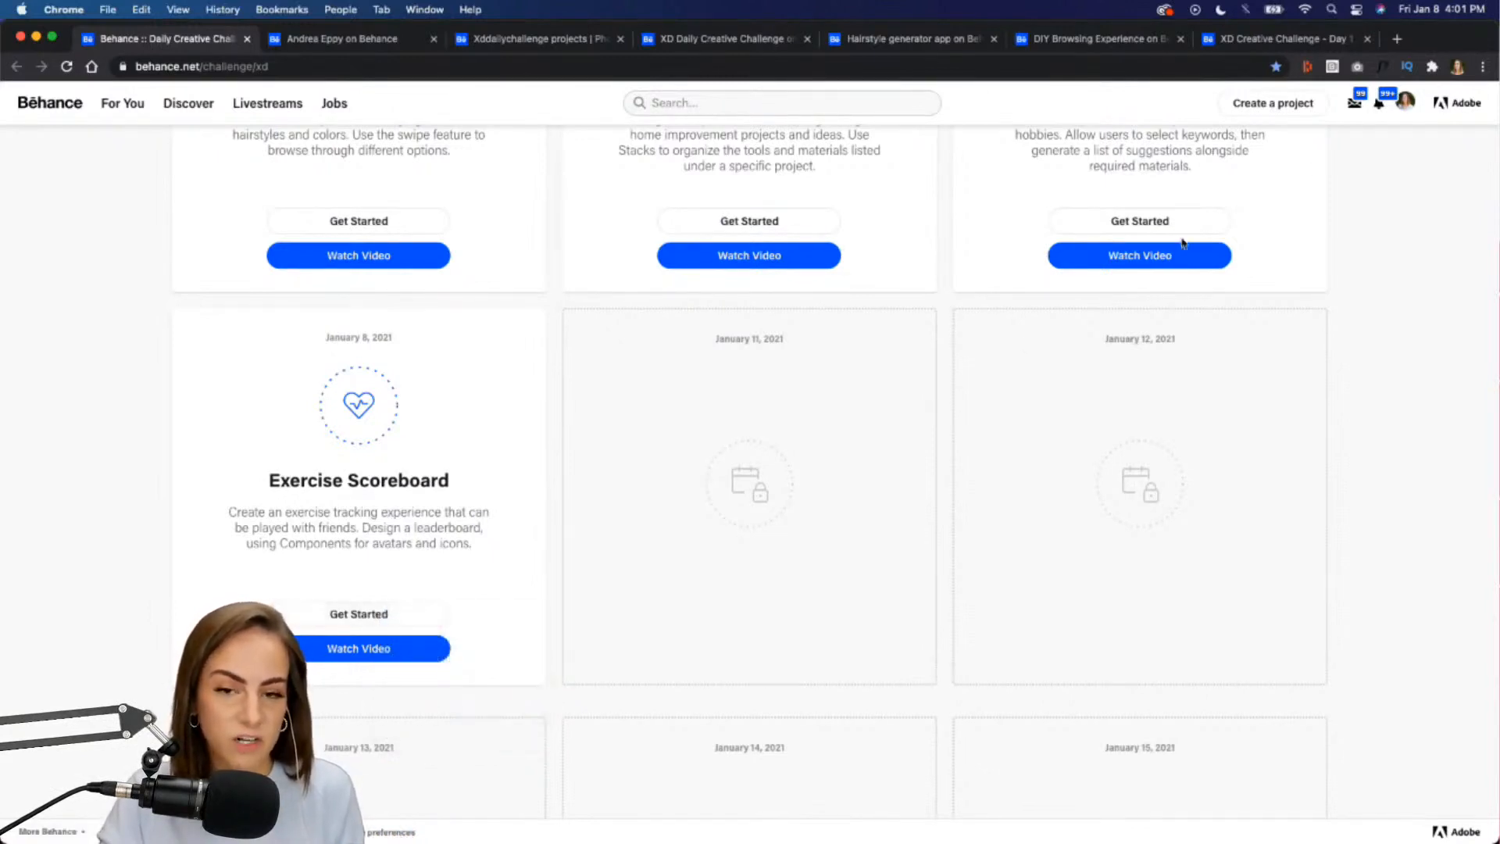
# Open the copied link in a new browser tab to download the starter file, then return to the challenge page and dismiss the download bar
pyautogui.click(1396, 39)
pyautogui.press('super+v')
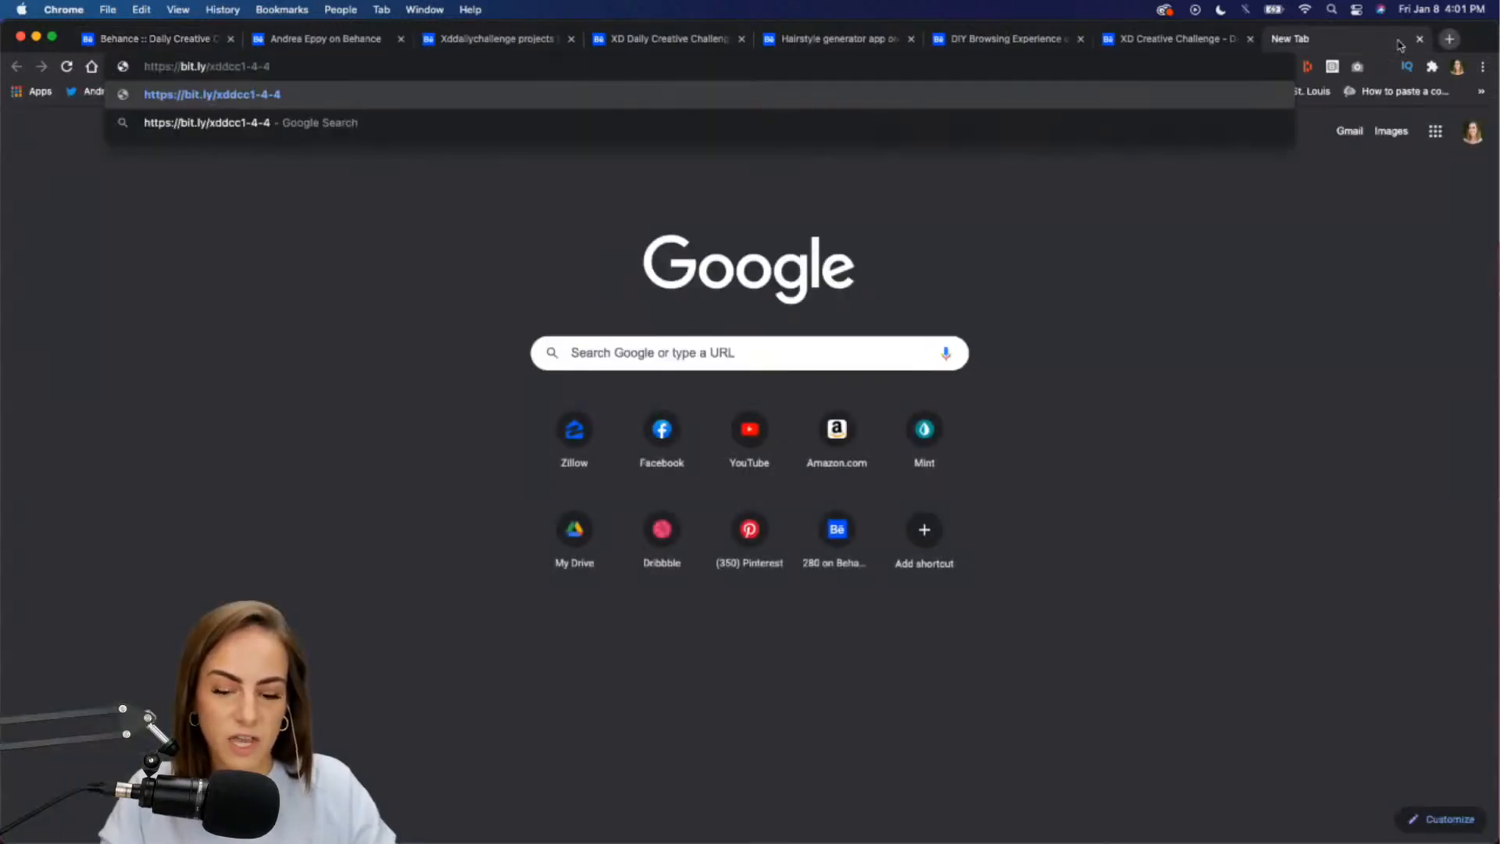
pyautogui.press('Return')
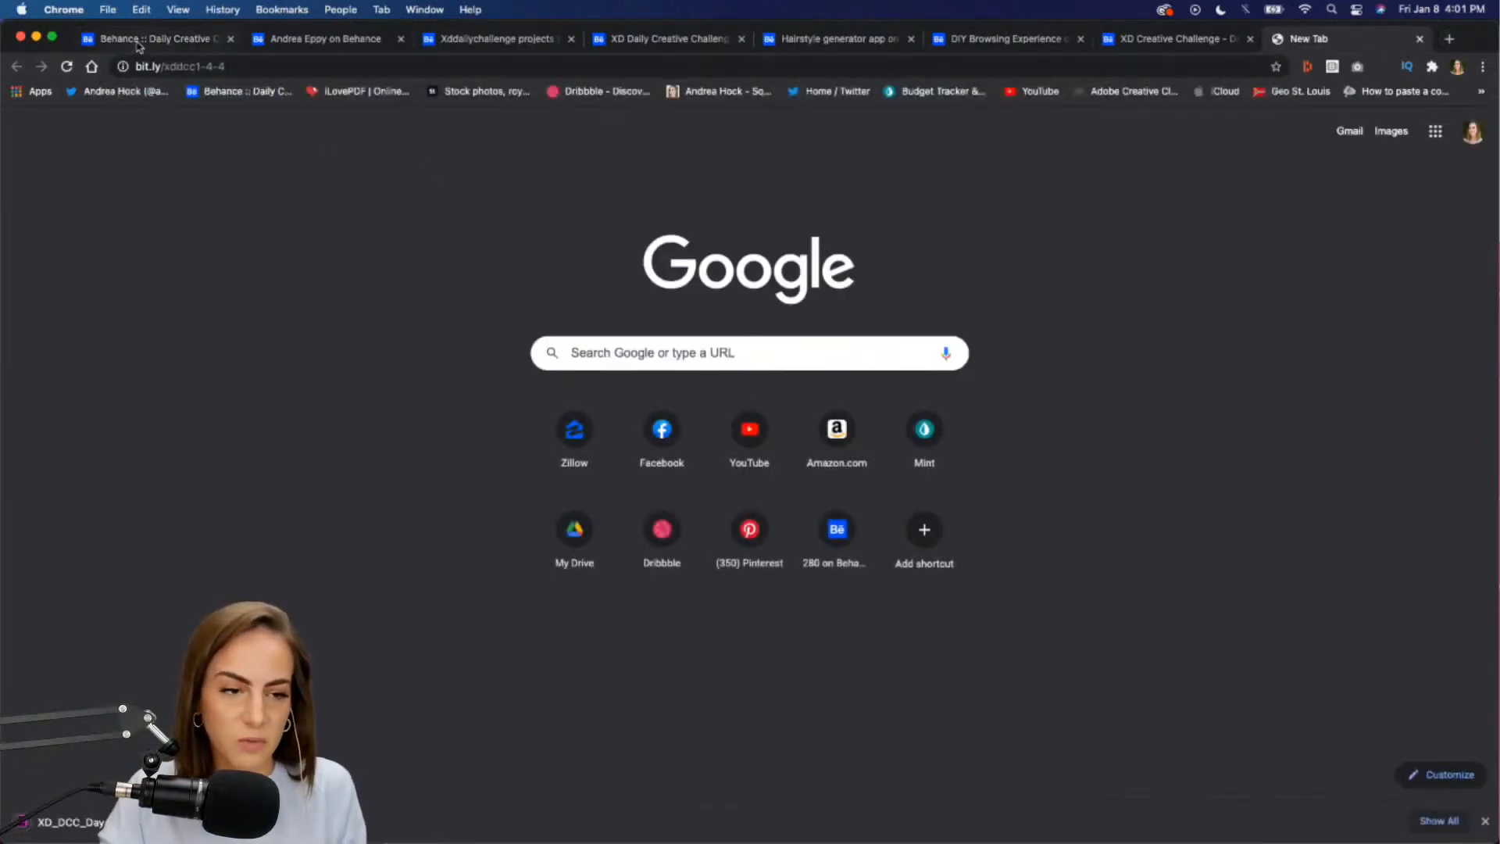
pyautogui.click(139, 41)
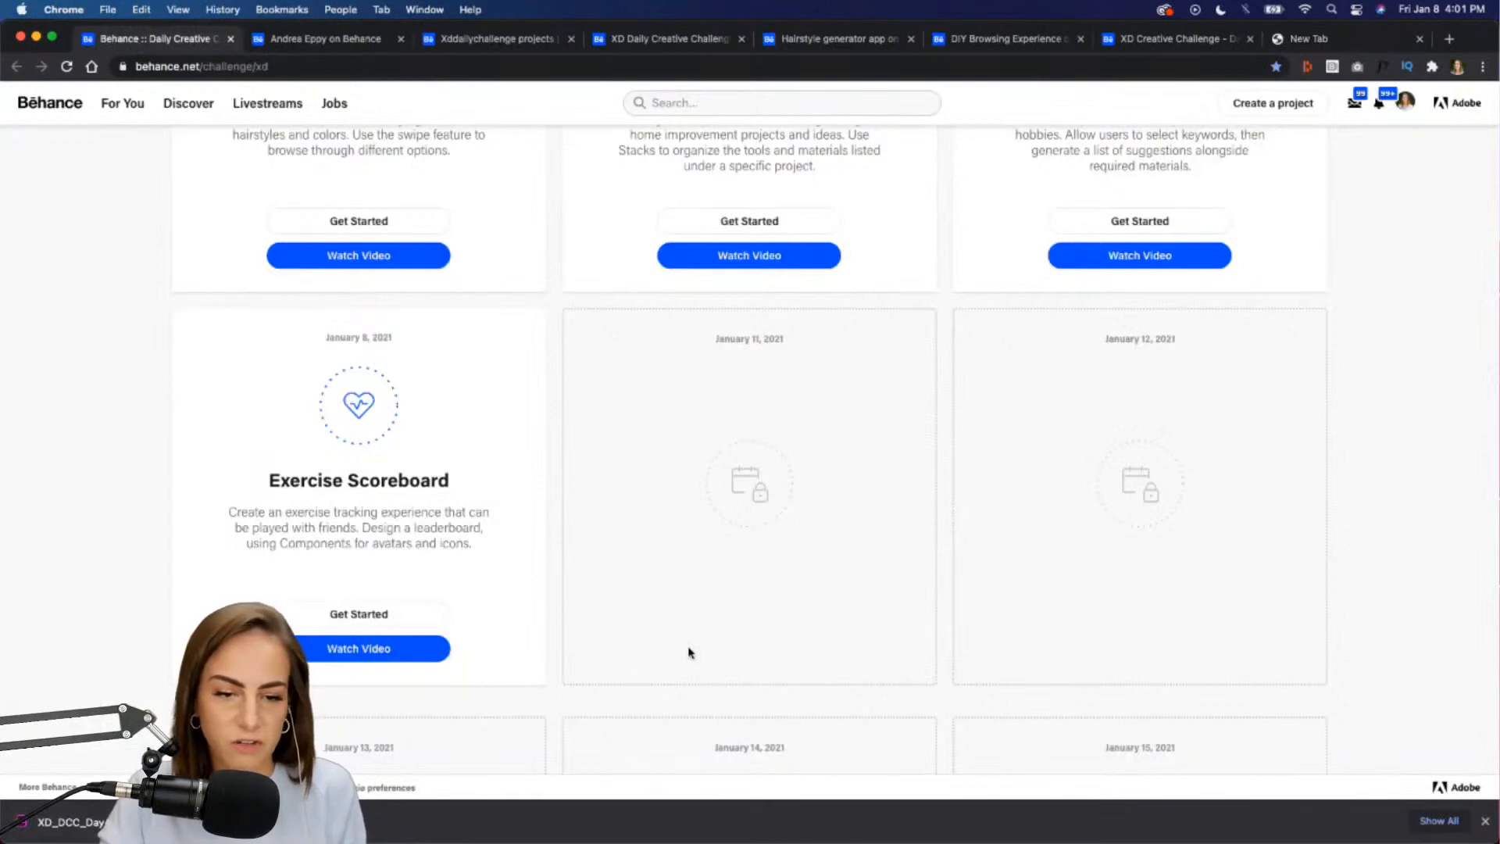
pyautogui.scroll(1, 689, 652)
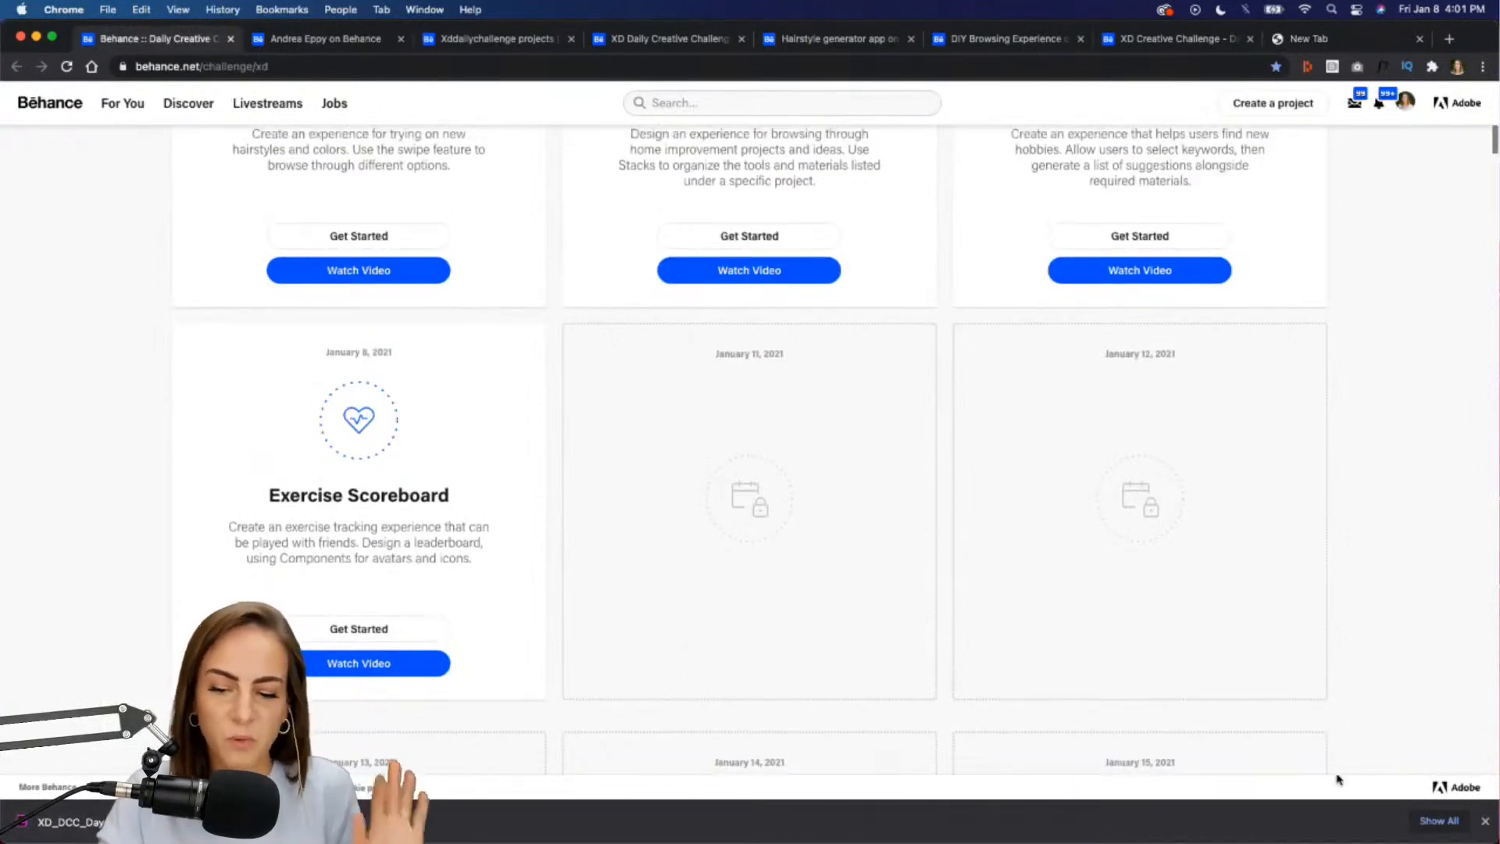
pyautogui.click(1485, 821)
# Review the list of unlocked challenges and the explanation of how the Creative Challenge works
pyautogui.scroll(2, 1350, 590)
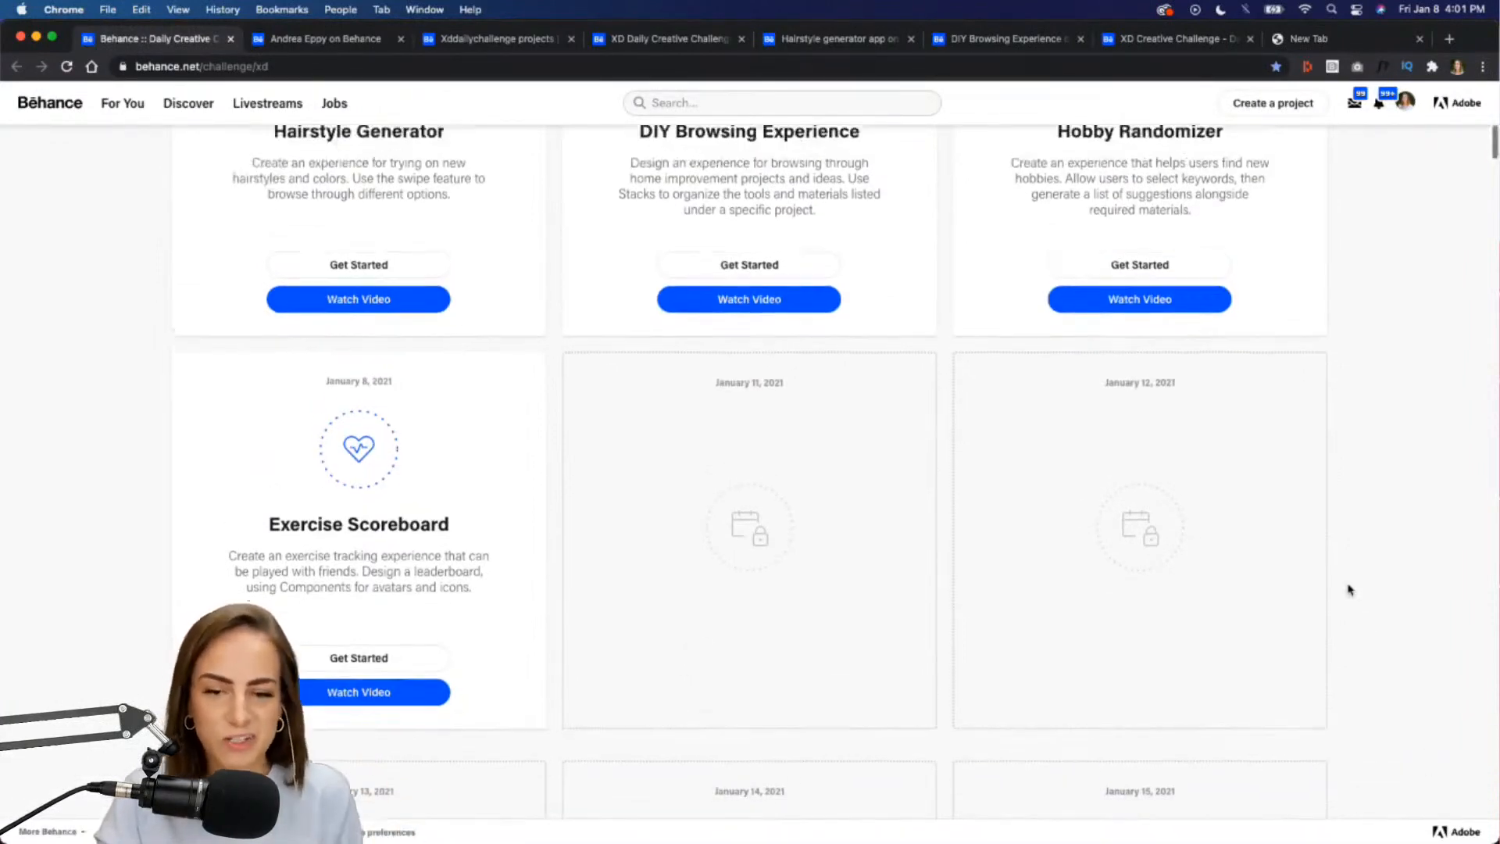
pyautogui.scroll(1, 1350, 590)
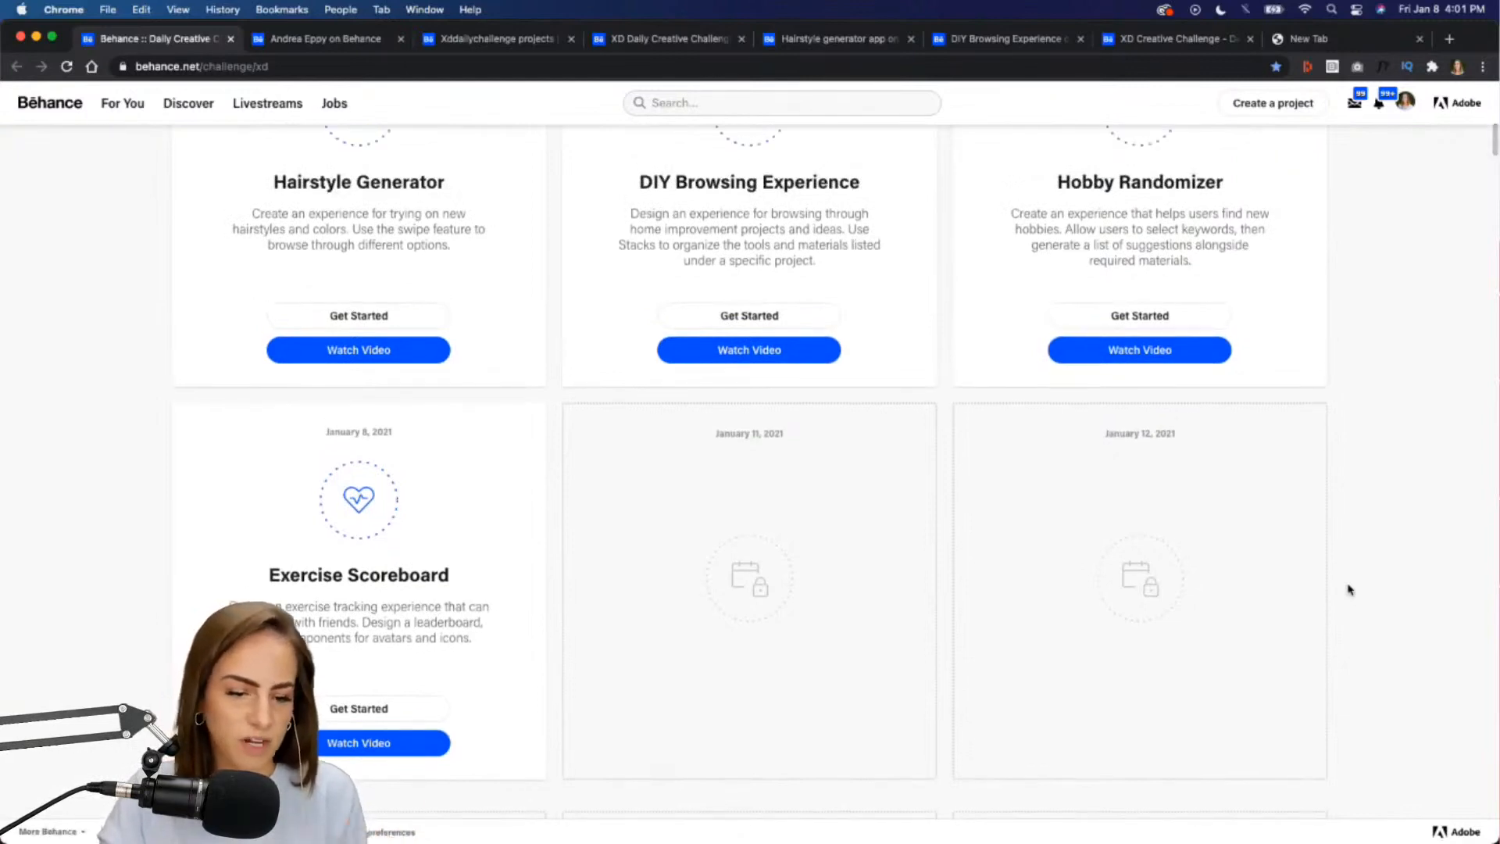
pyautogui.scroll(10, 1350, 590)
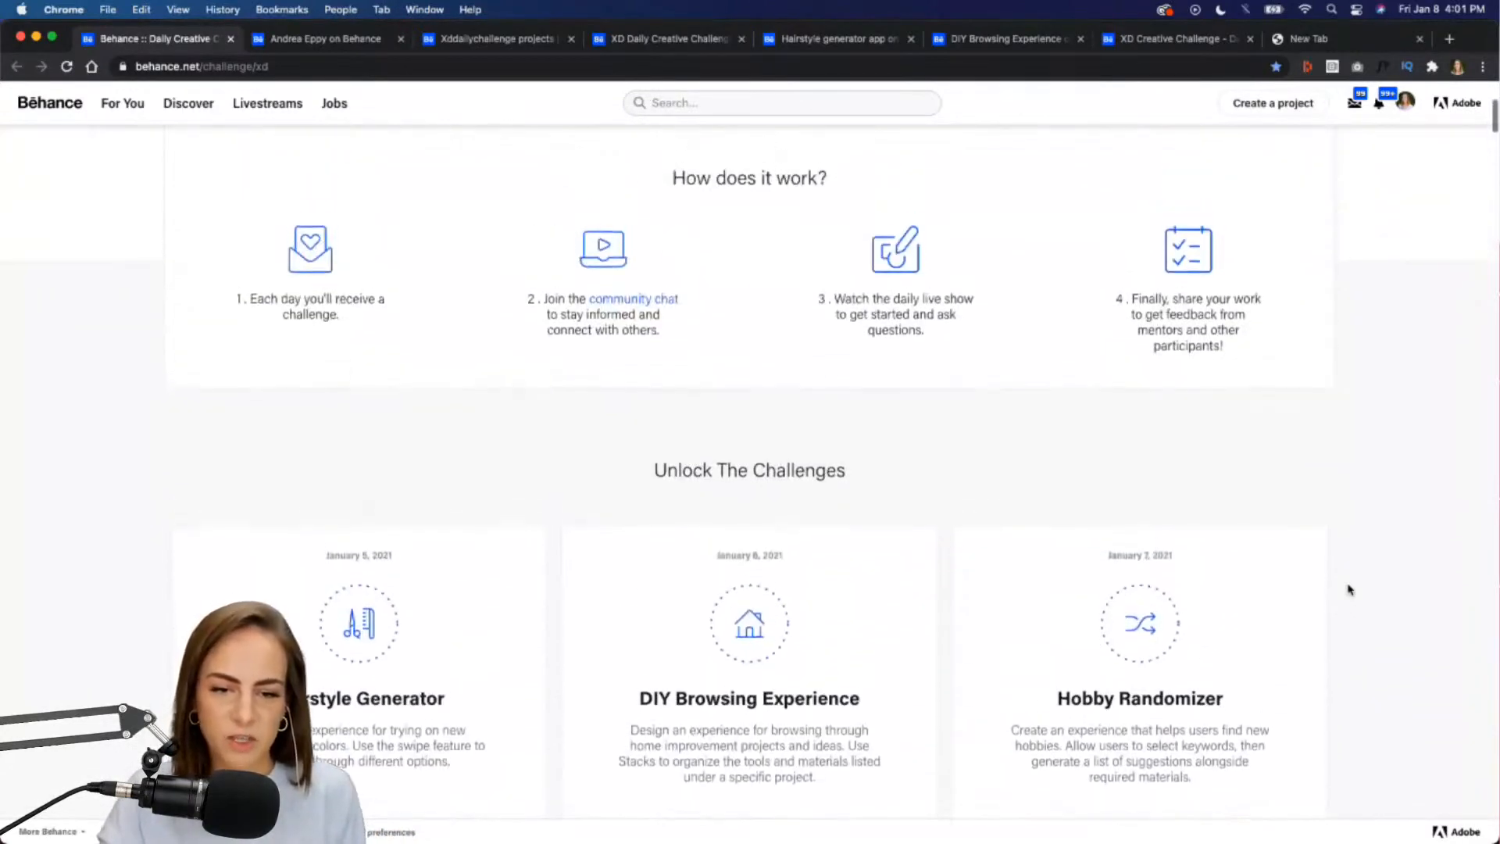
pyautogui.scroll(-5, 1350, 590)
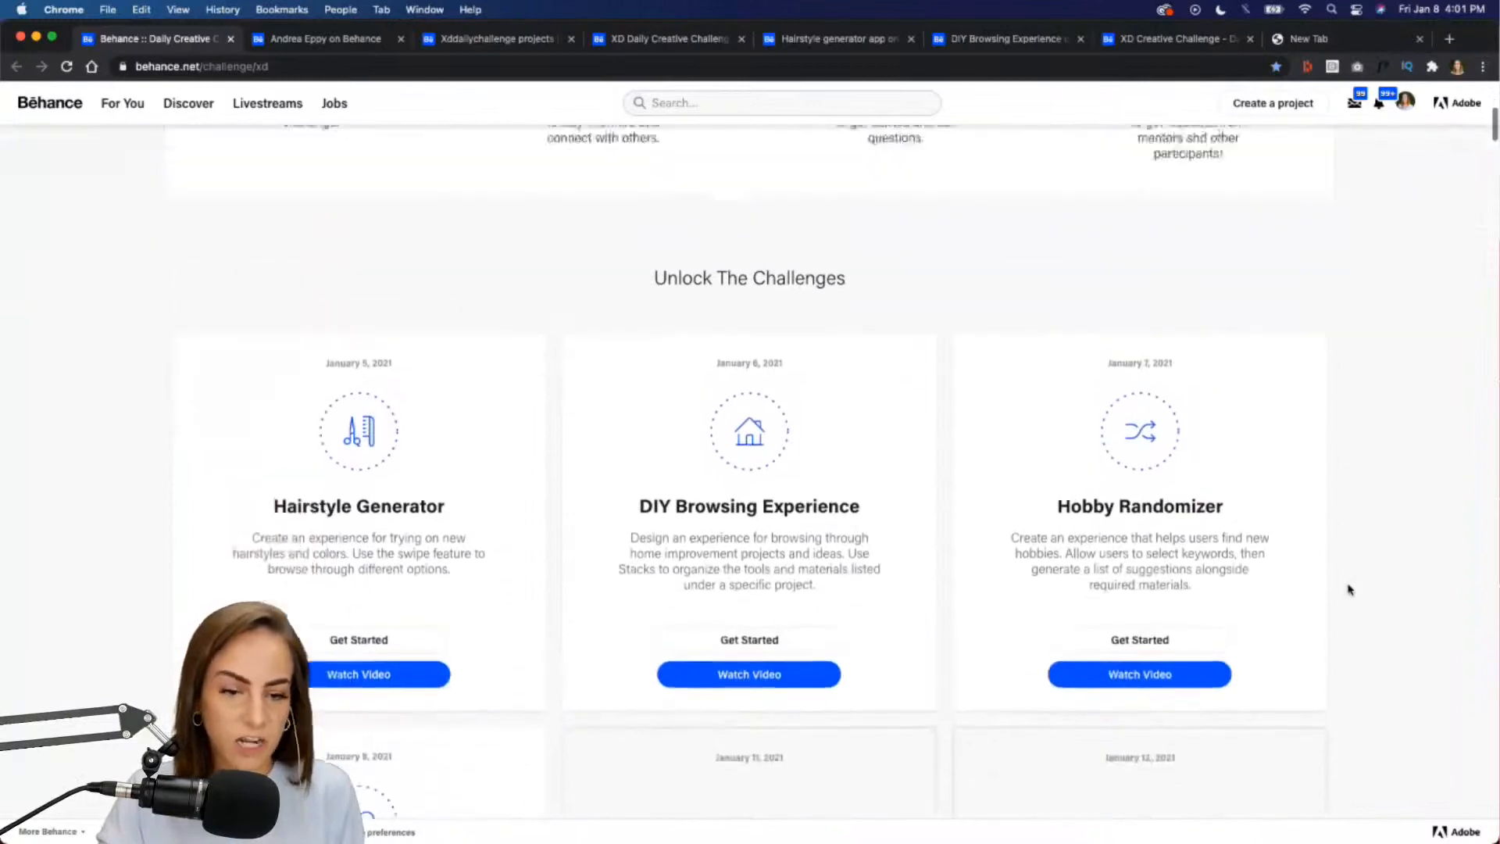
pyautogui.scroll(5, 1350, 590)
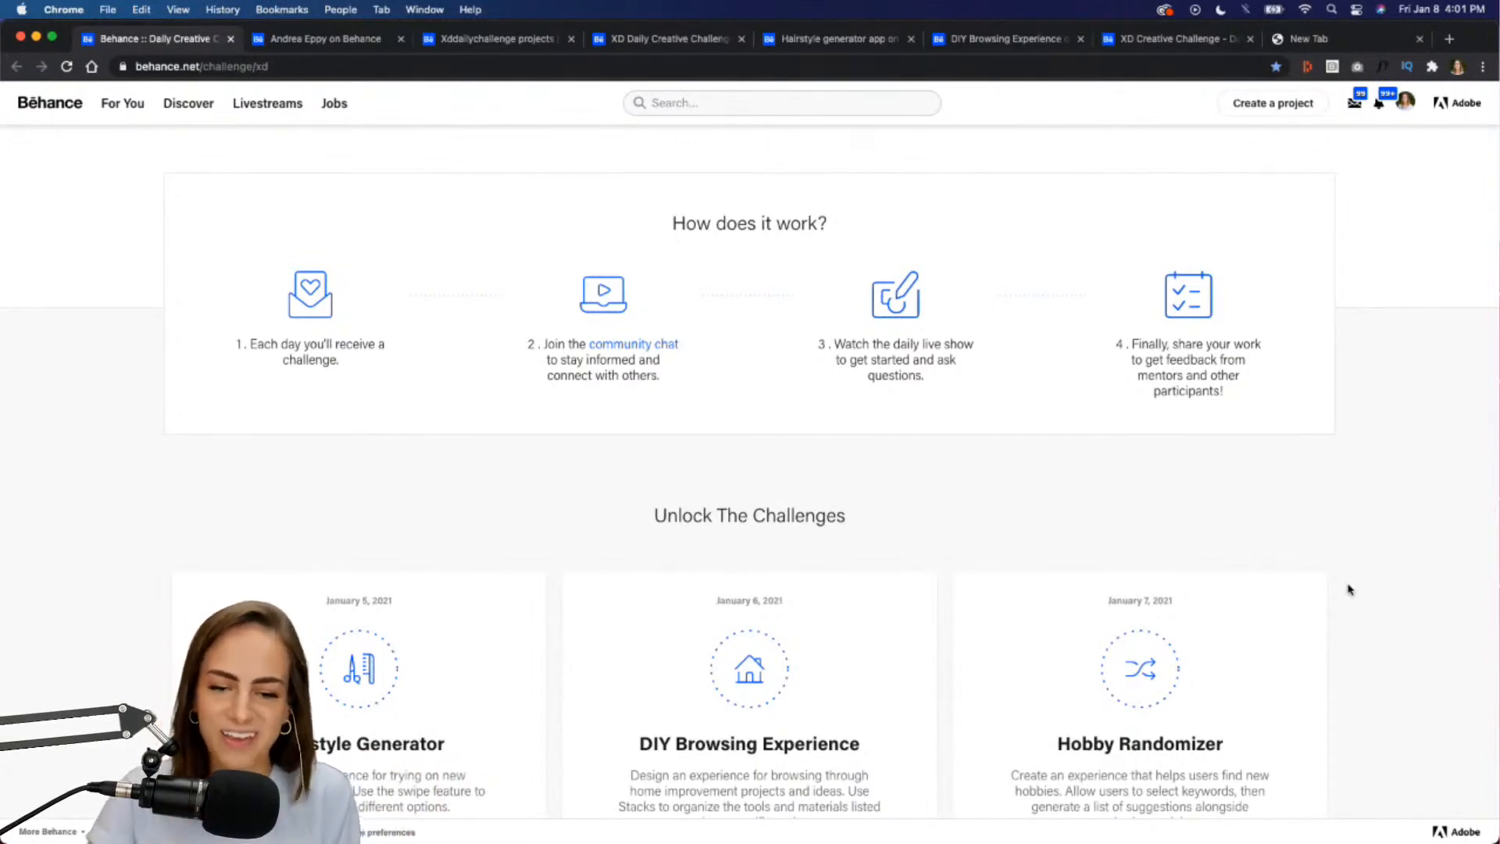
pyautogui.scroll(-1, 1349, 589)
# Switch to Adobe XD and preview the first Your Challenge artboard of the XD_DCC_Day 4 document
pyautogui.moveTo(1091, 829)
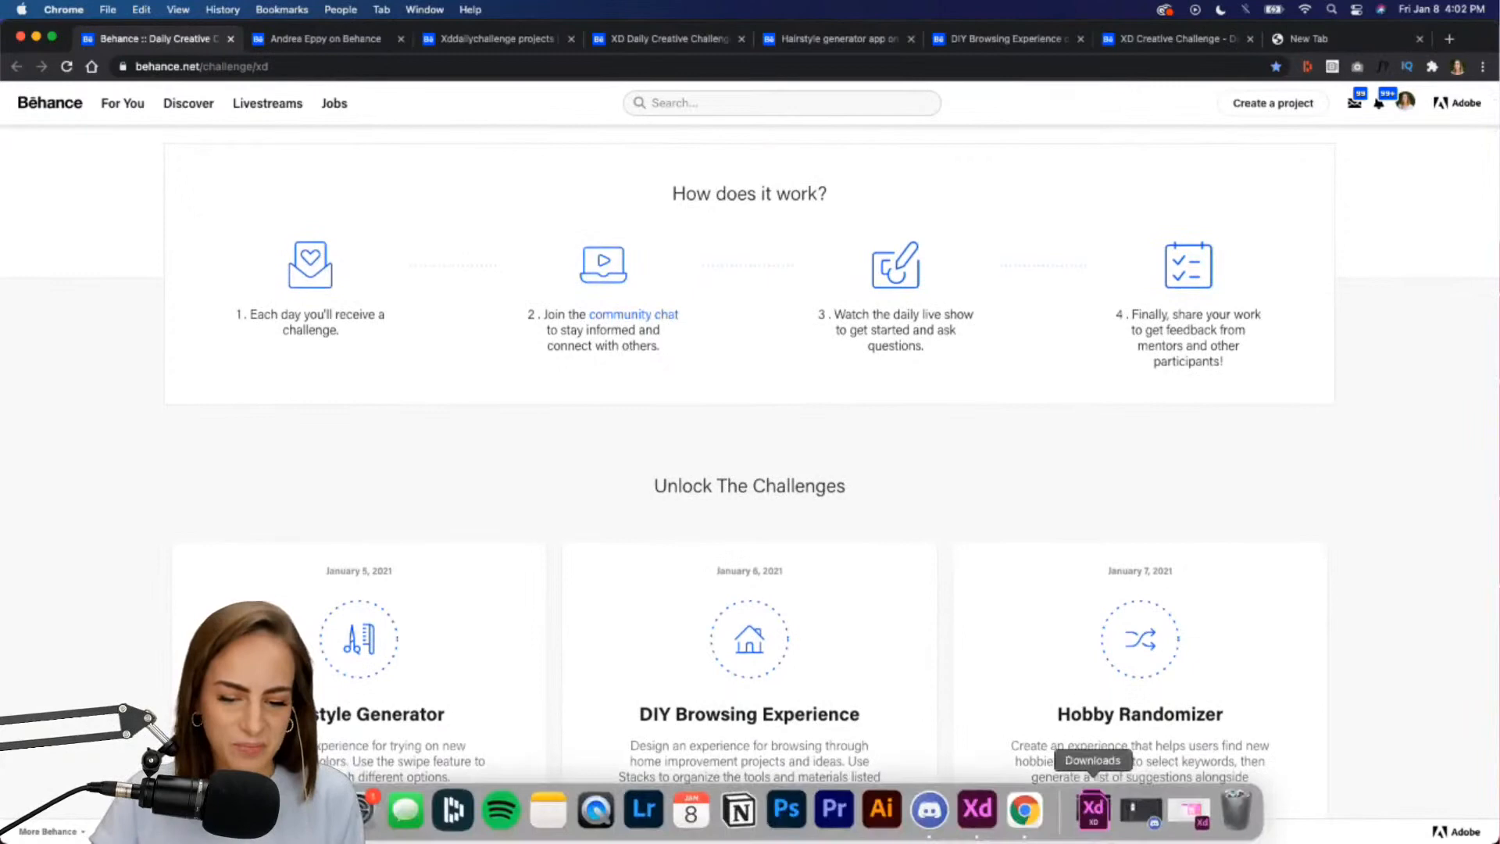
pyautogui.click(977, 810)
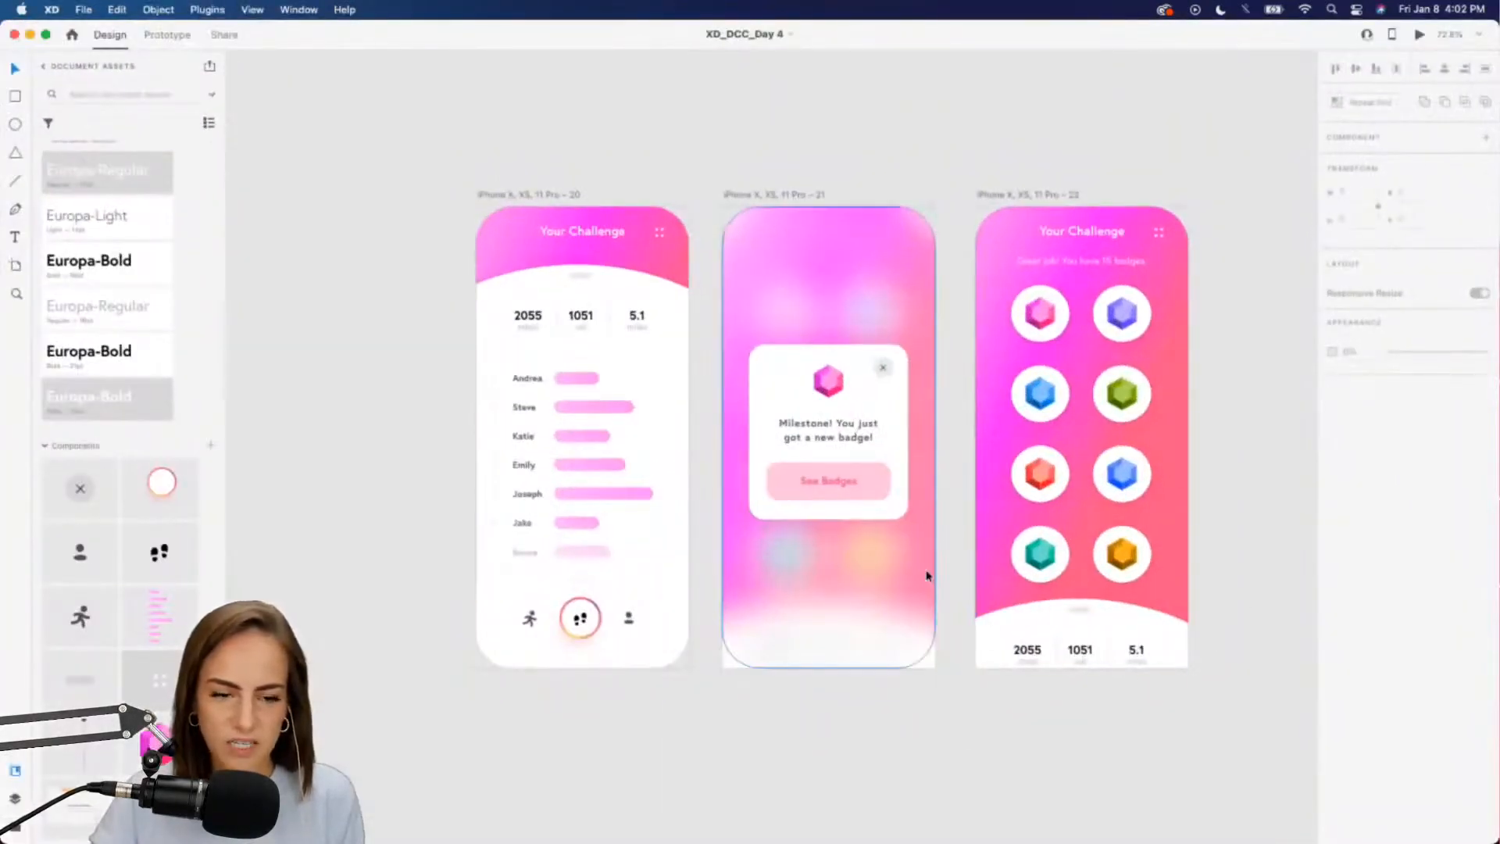
pyautogui.hscroll(1, 927, 576)
pyautogui.scroll(-1, 927, 575)
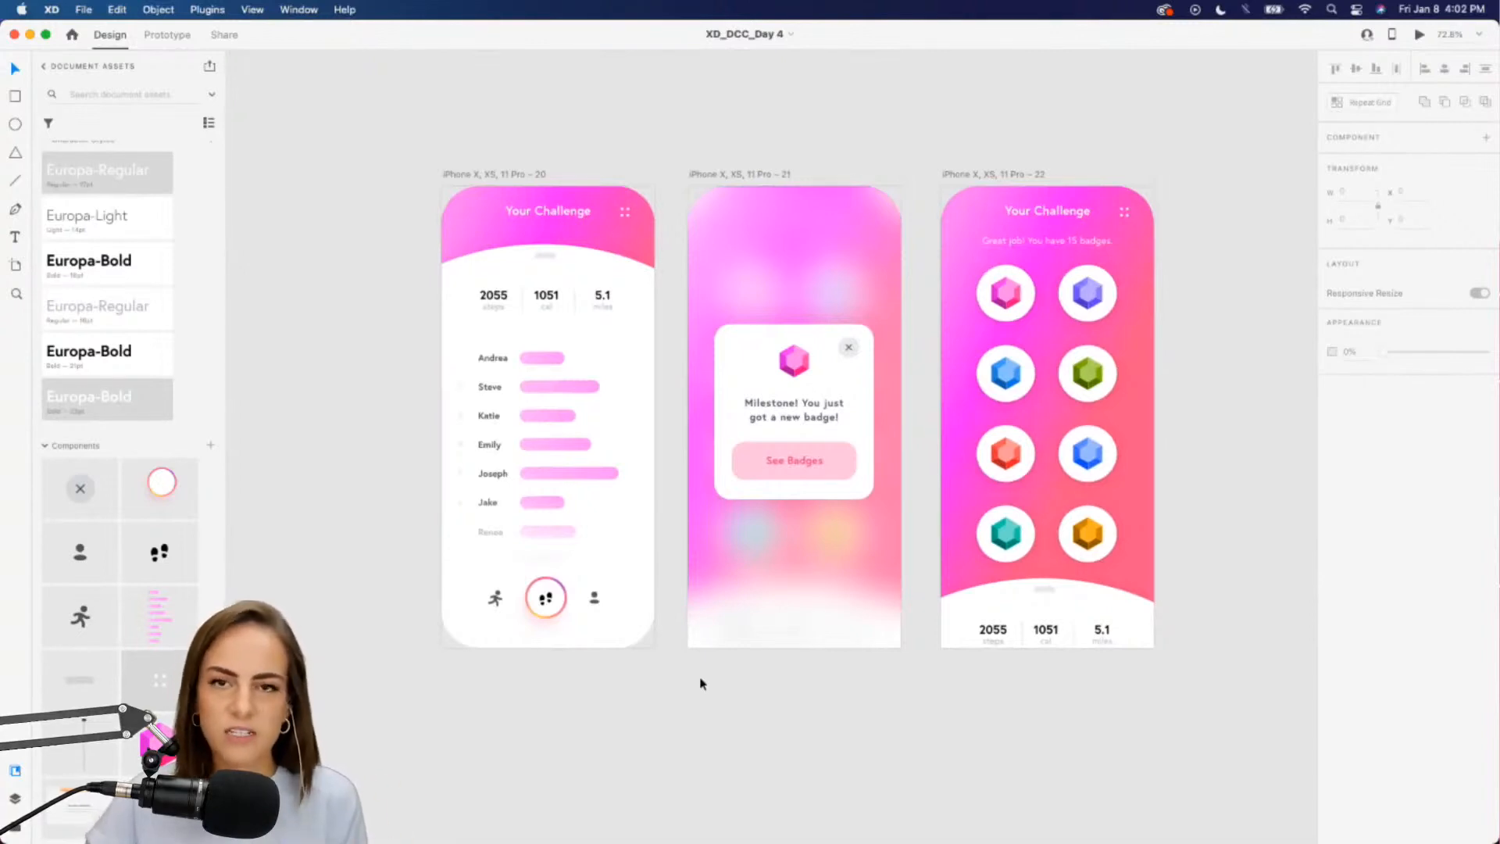
pyautogui.click(603, 488)
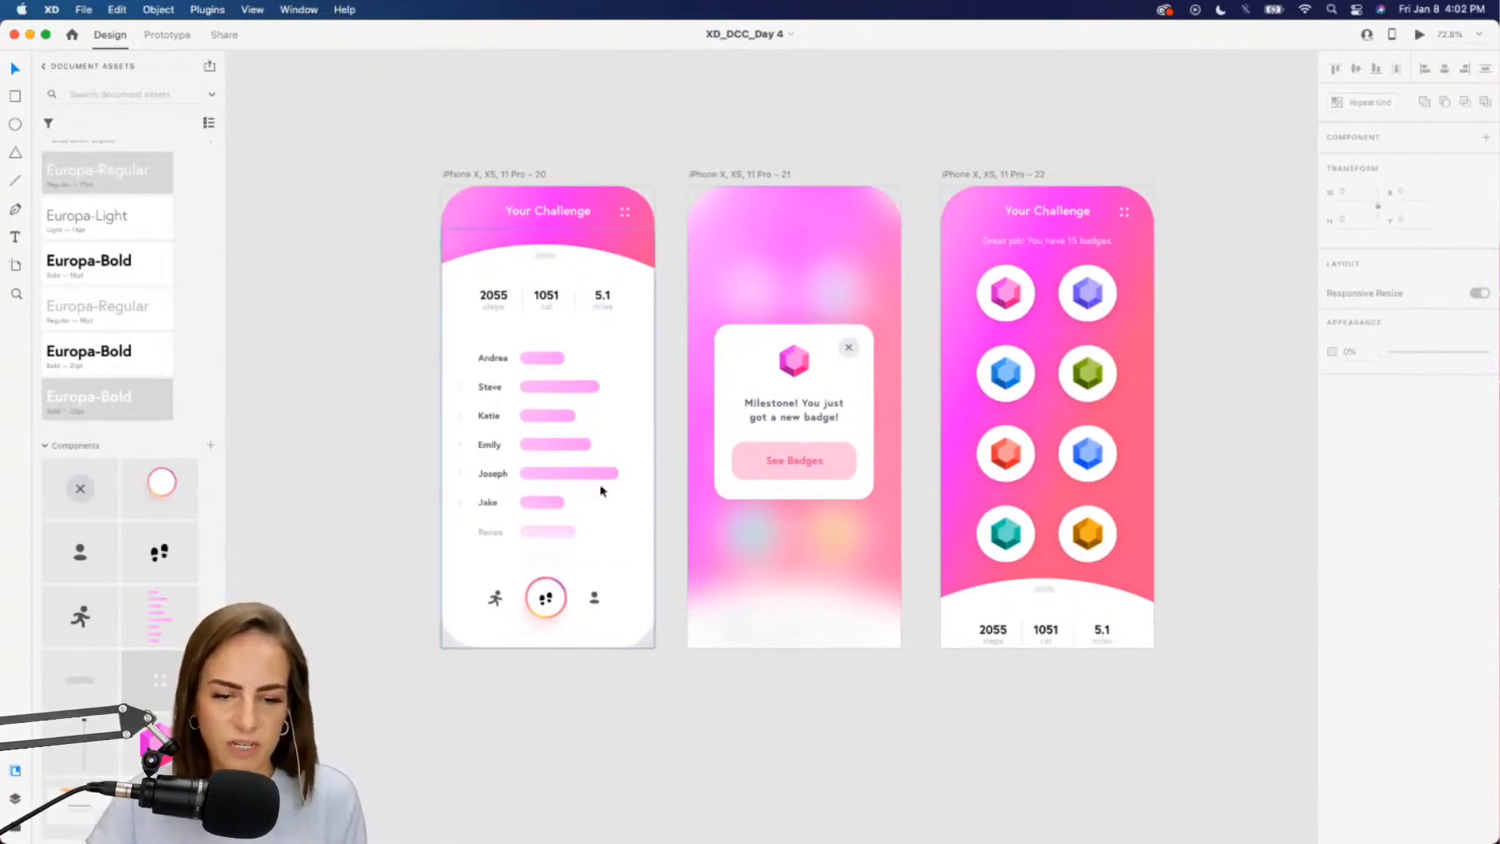
pyautogui.click(1420, 35)
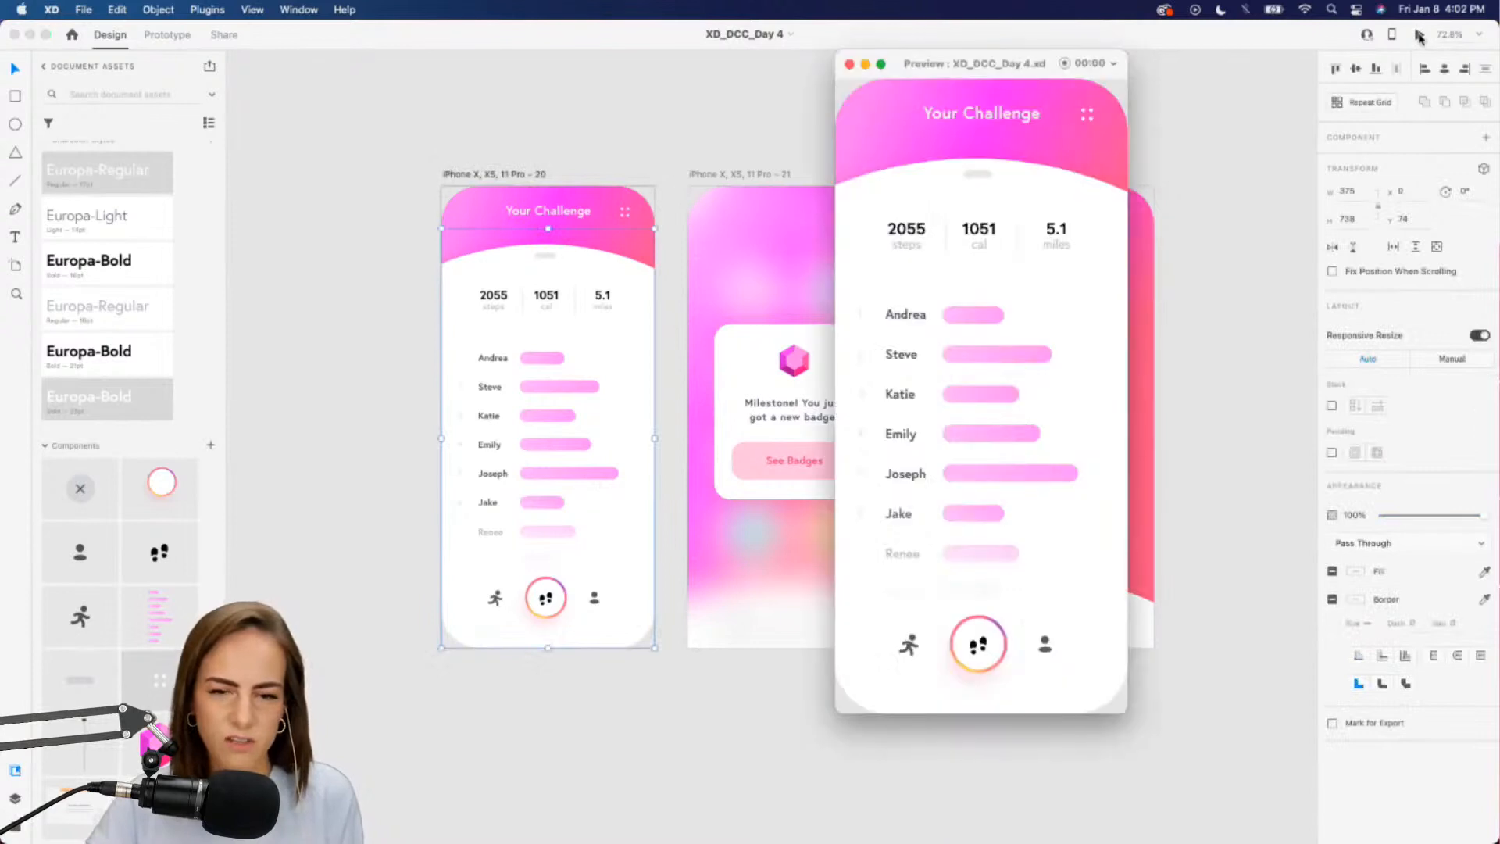
pyautogui.scroll(-5, 711, 290)
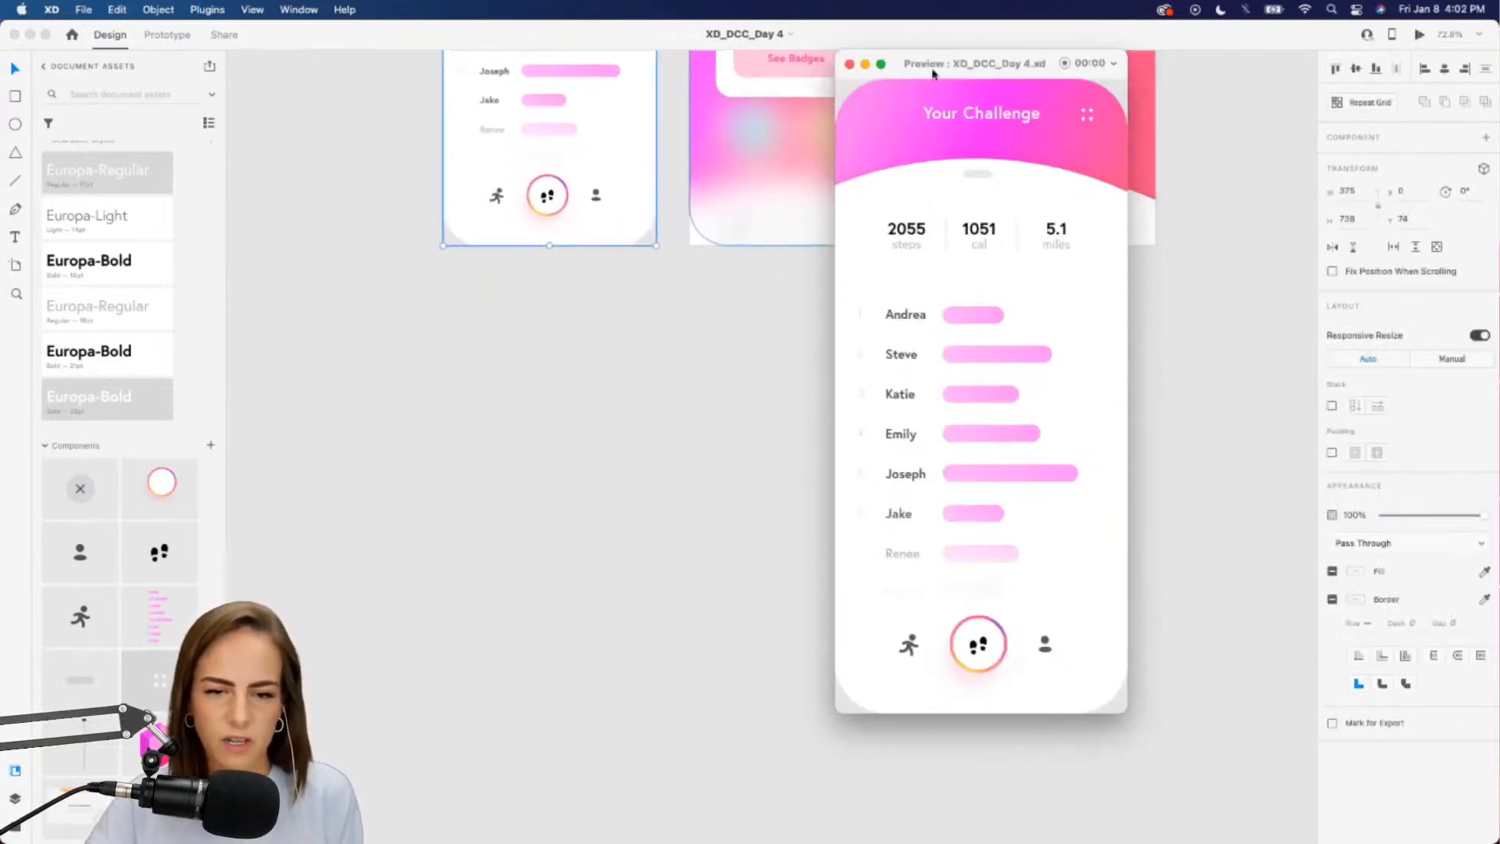
pyautogui.moveTo(933, 74); pyautogui.dragTo(934, 108)
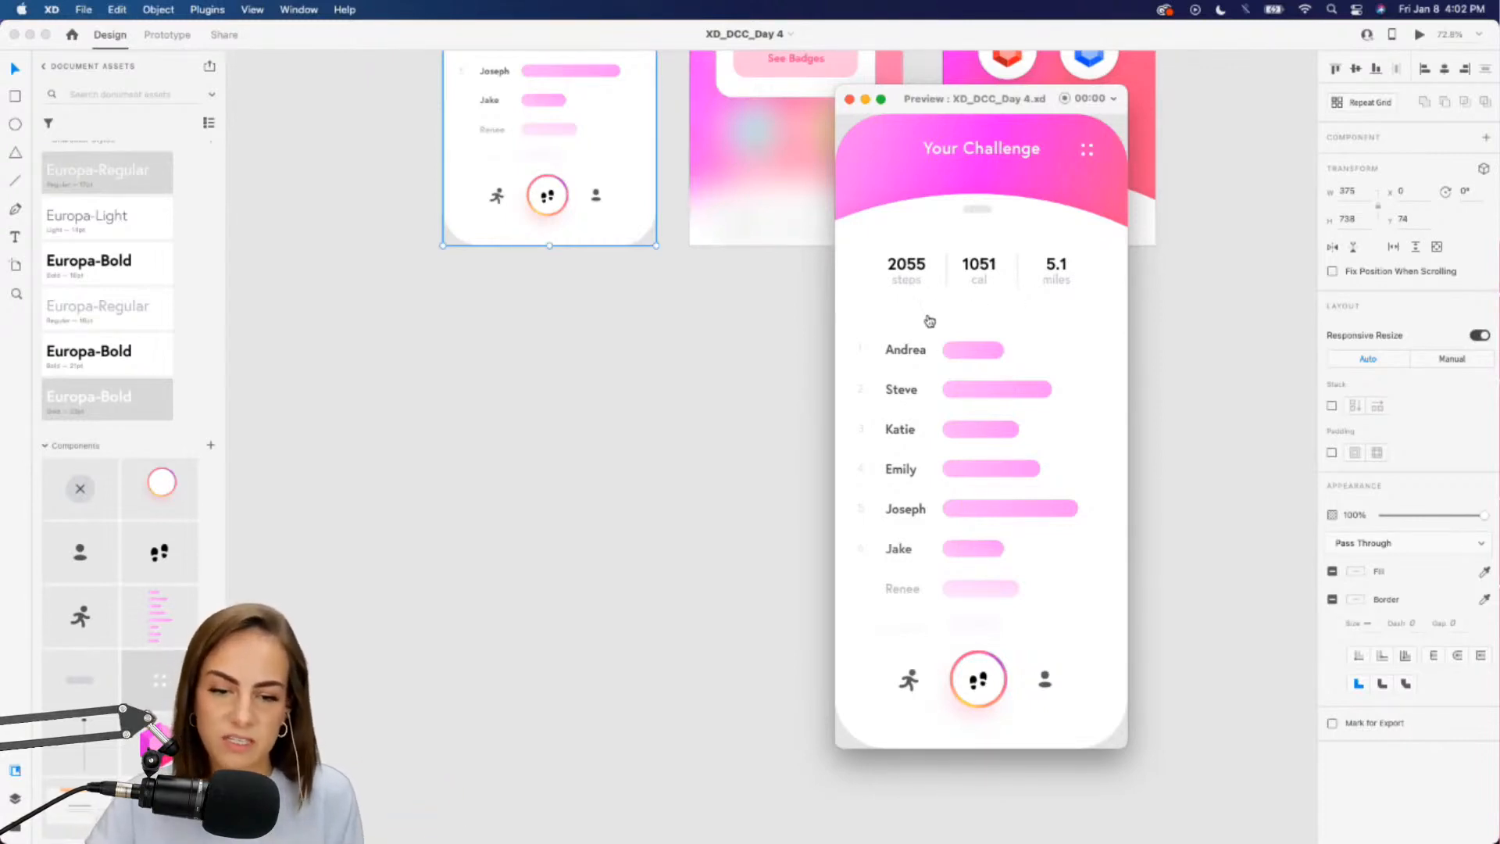
# Test the prototype by opening the milestone pop-up and following See Badges to the badges screen, then close the preview
pyautogui.click(982, 212)
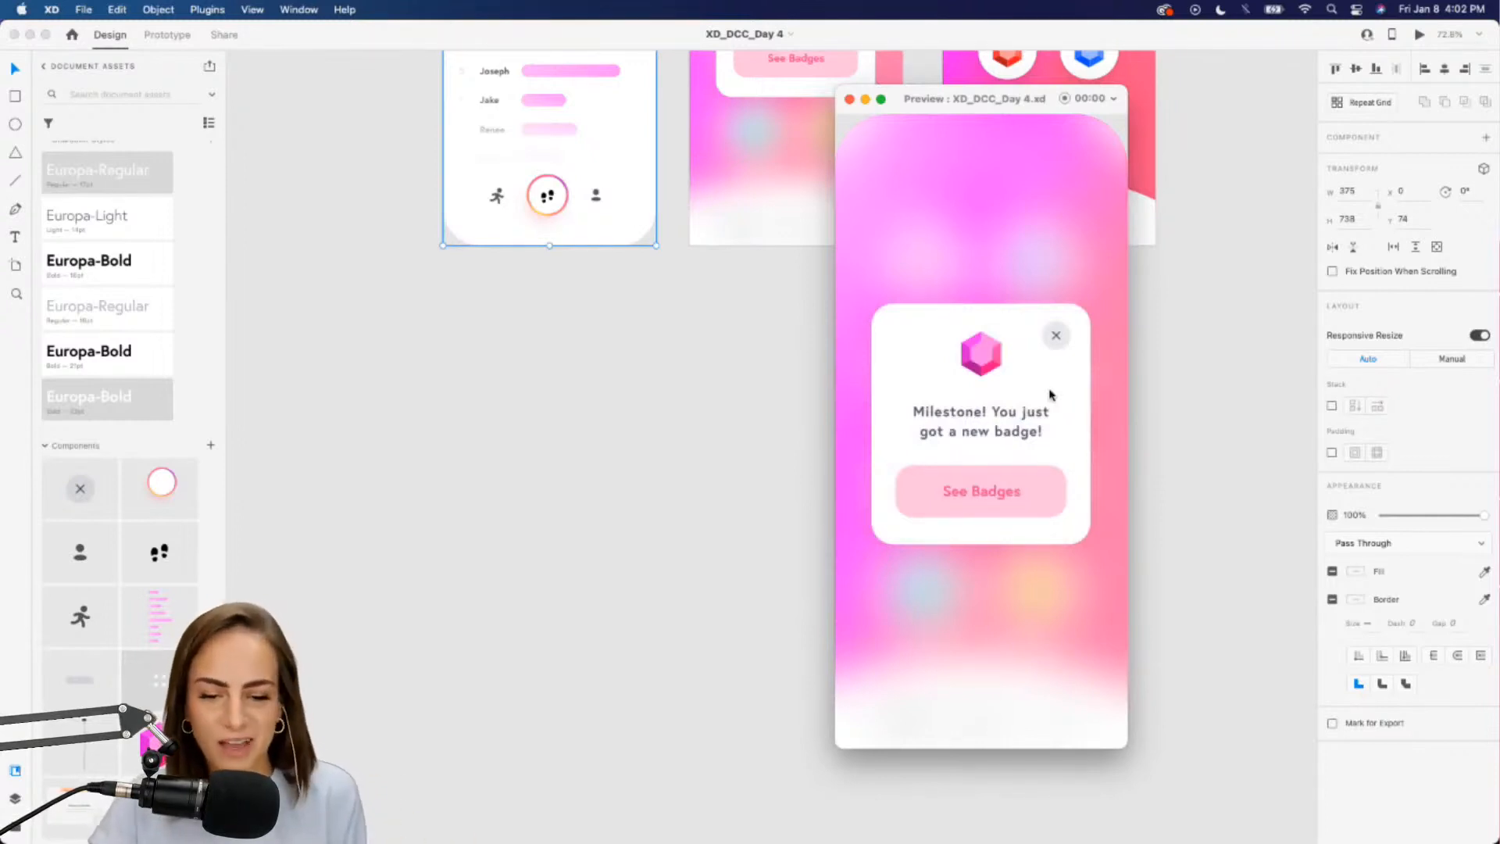
pyautogui.click(985, 494)
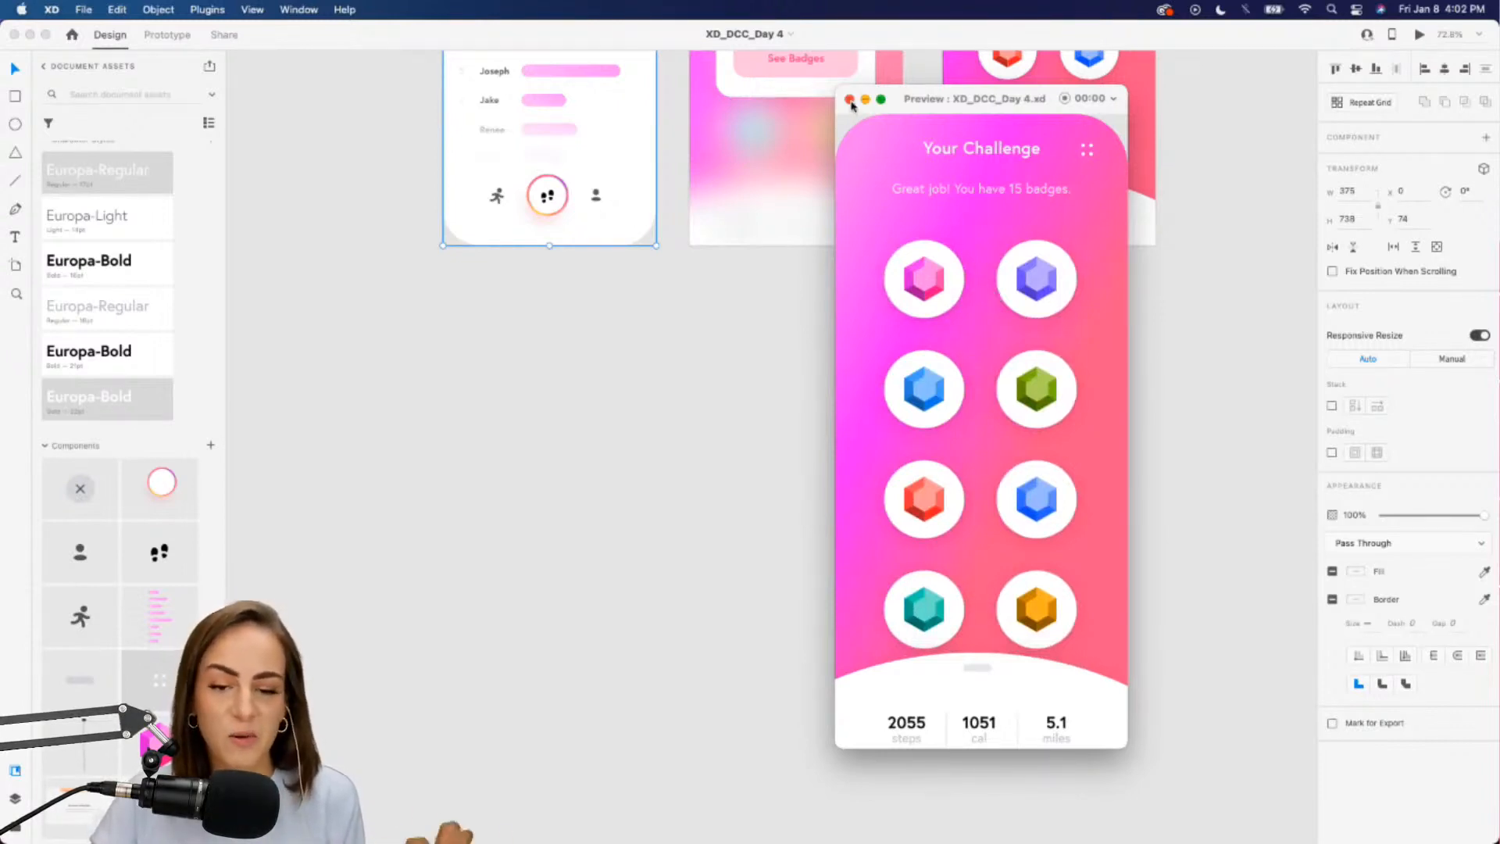
pyautogui.scroll(10, 693, 450)
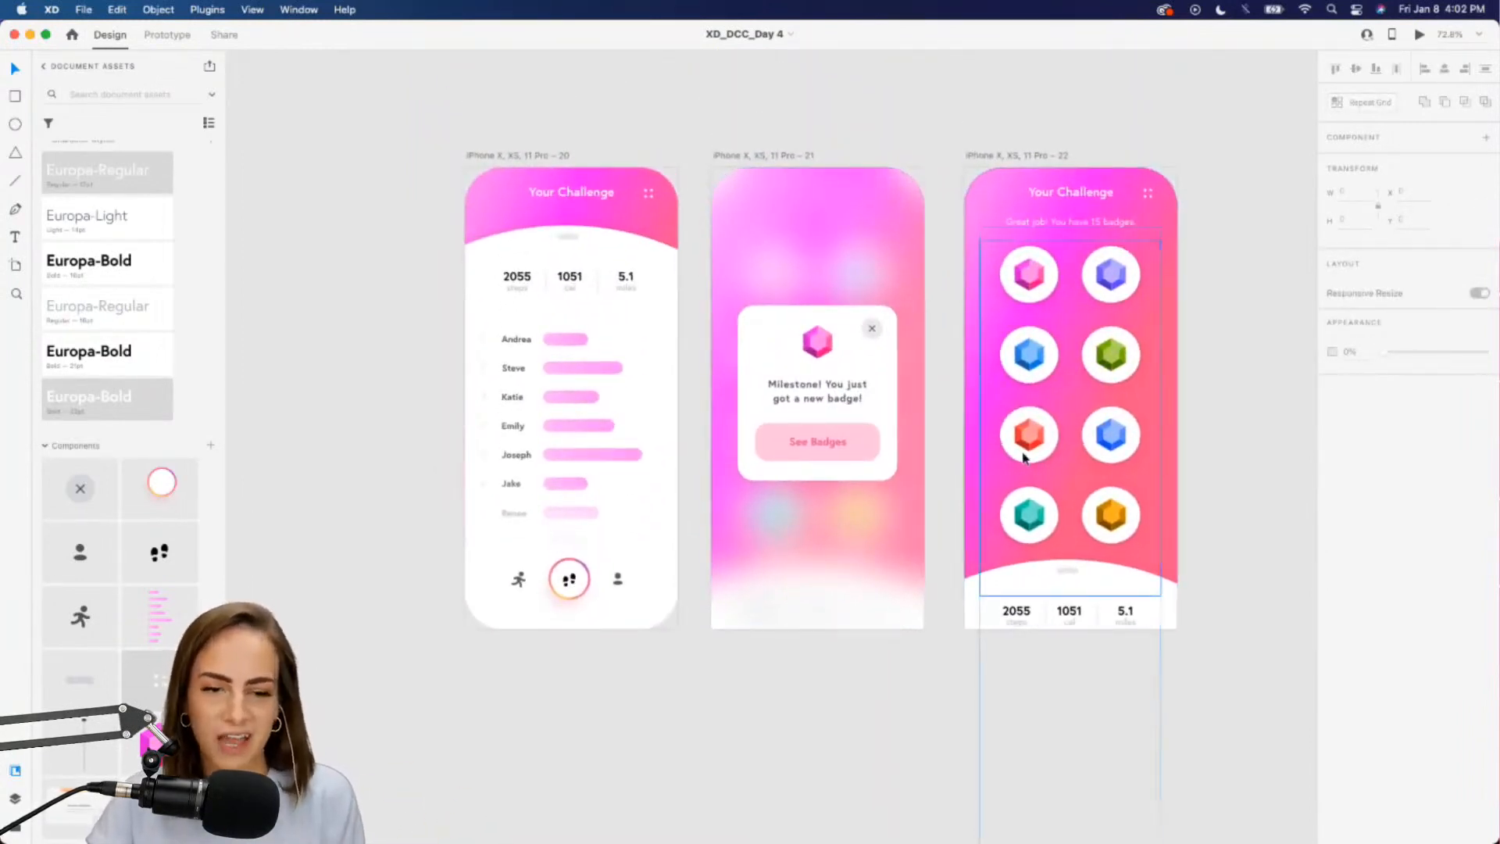
pyautogui.hscroll(-2, 1024, 456)
pyautogui.scroll(1, 1024, 456)
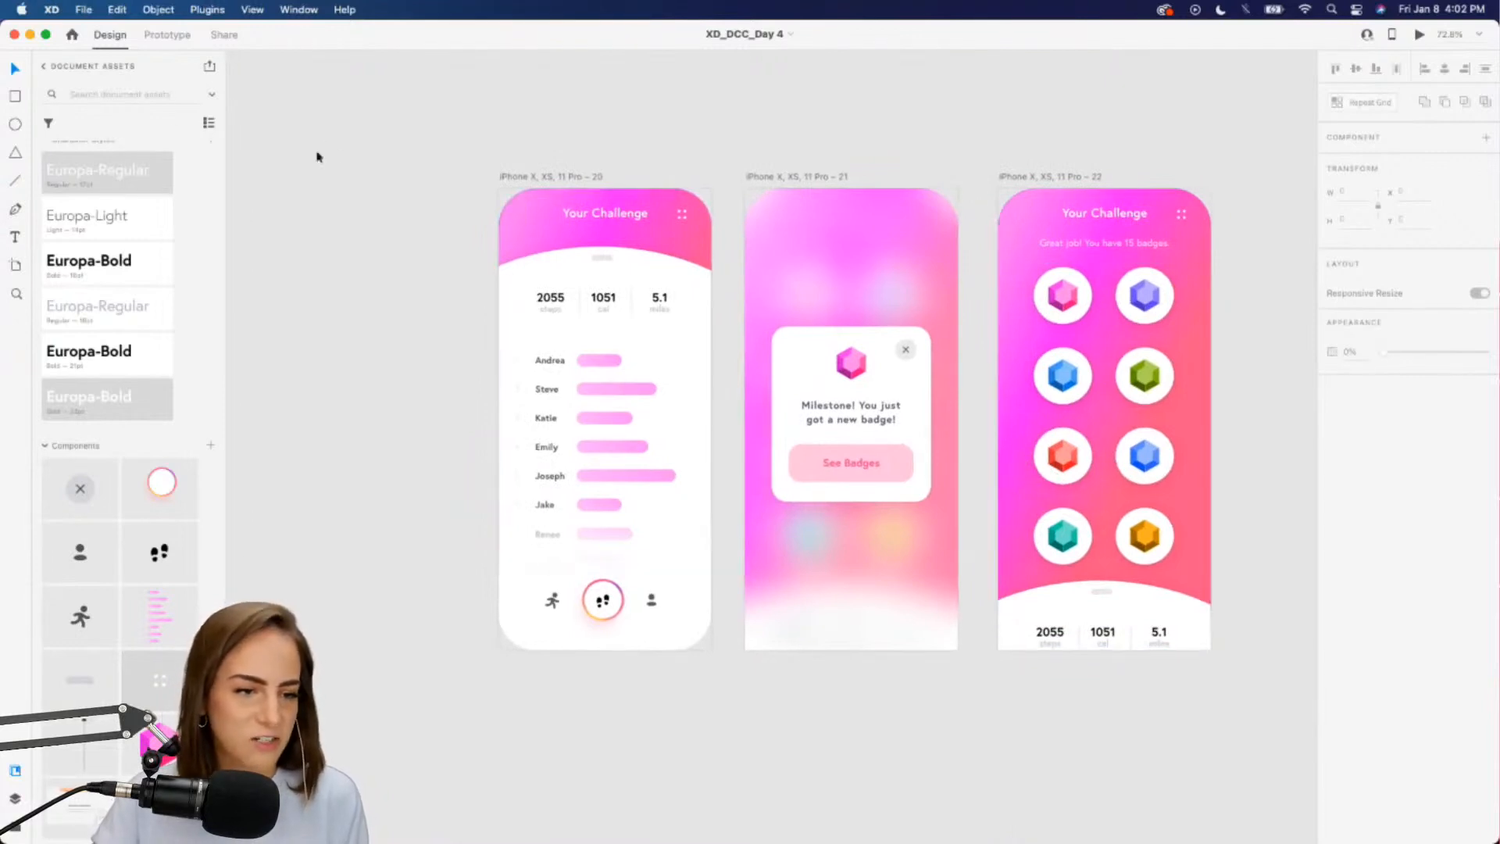
# Minimize the XD window, switch to Discord and browse the submissions and feedback in the Adobe XD server's current-challenge channel
pyautogui.click(29, 35)
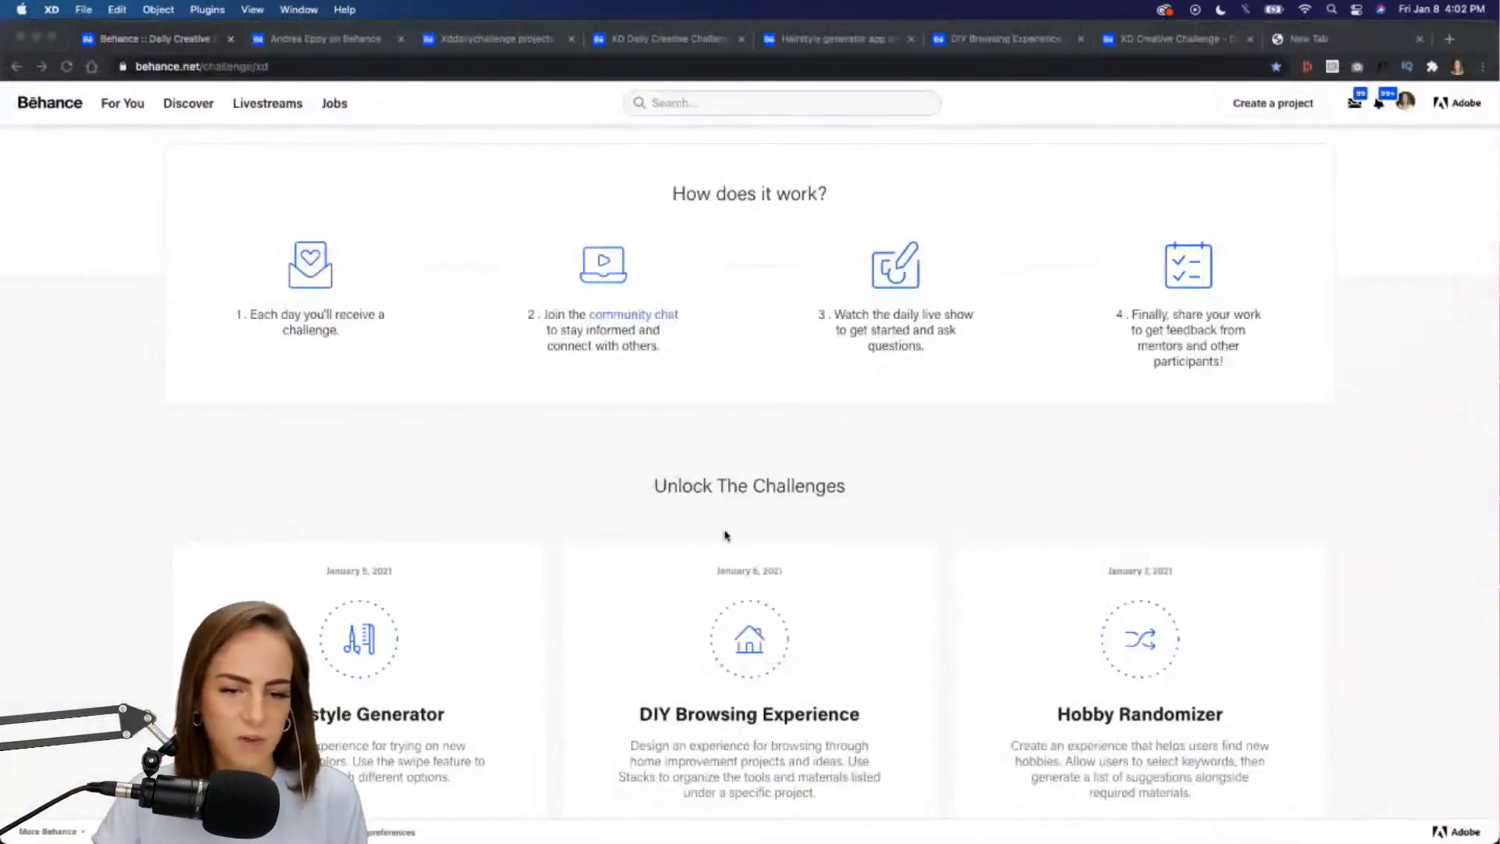
pyautogui.scroll(1, 725, 535)
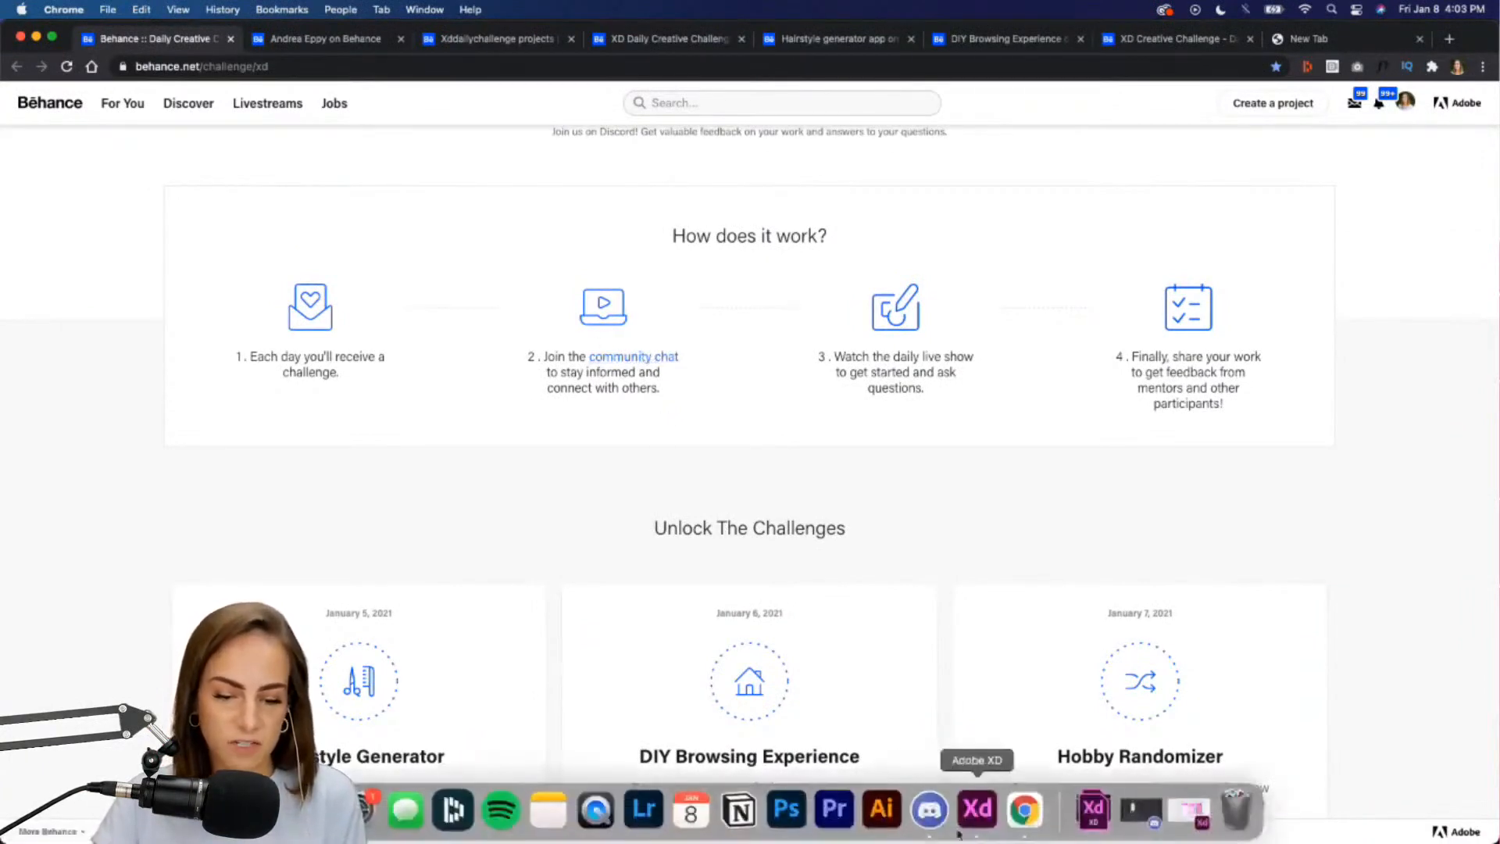
pyautogui.click(926, 827)
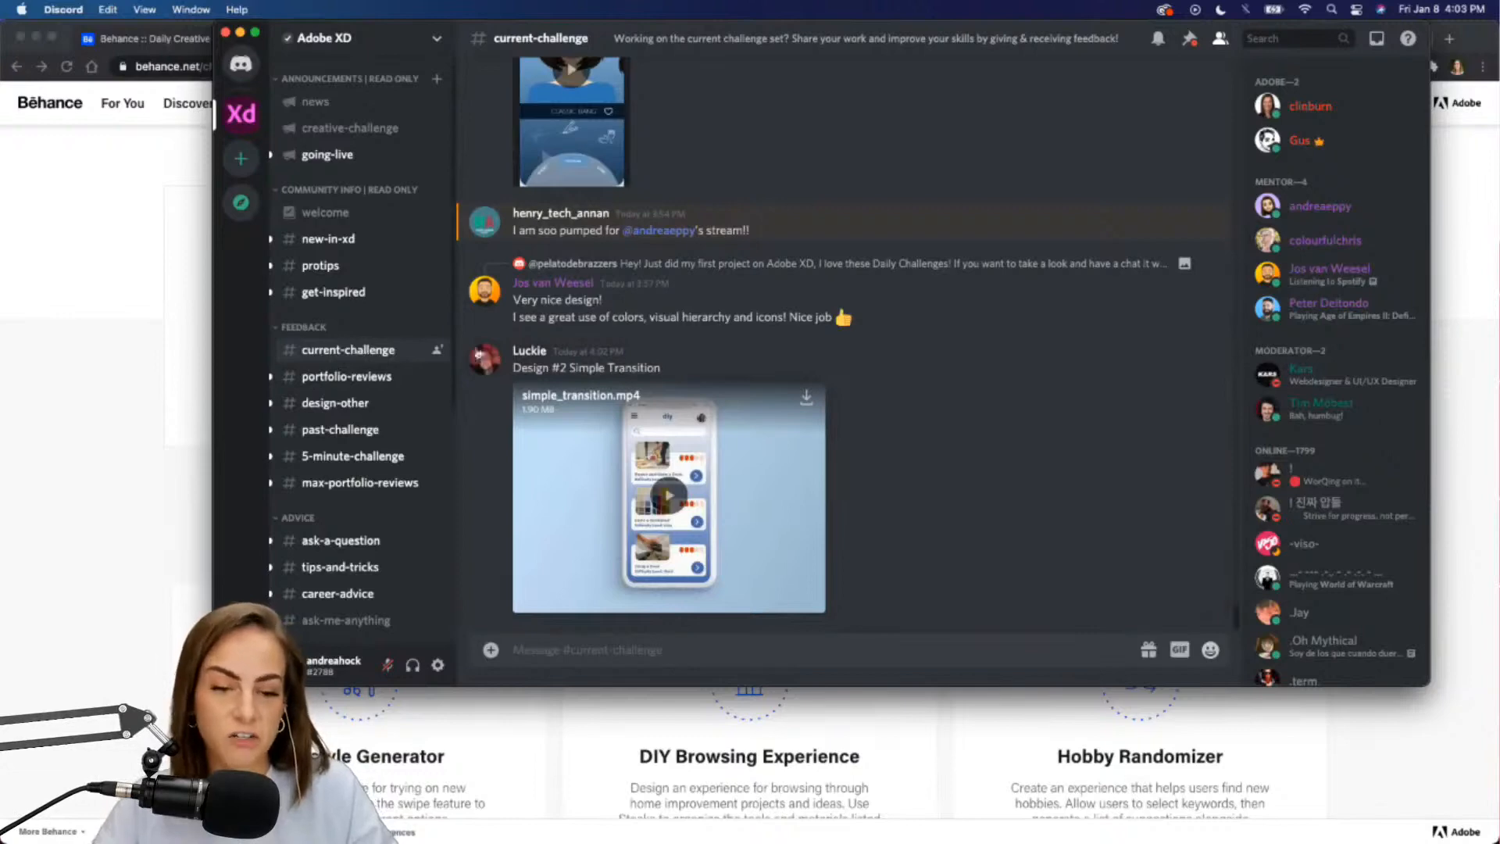
pyautogui.scroll(10, 781, 339)
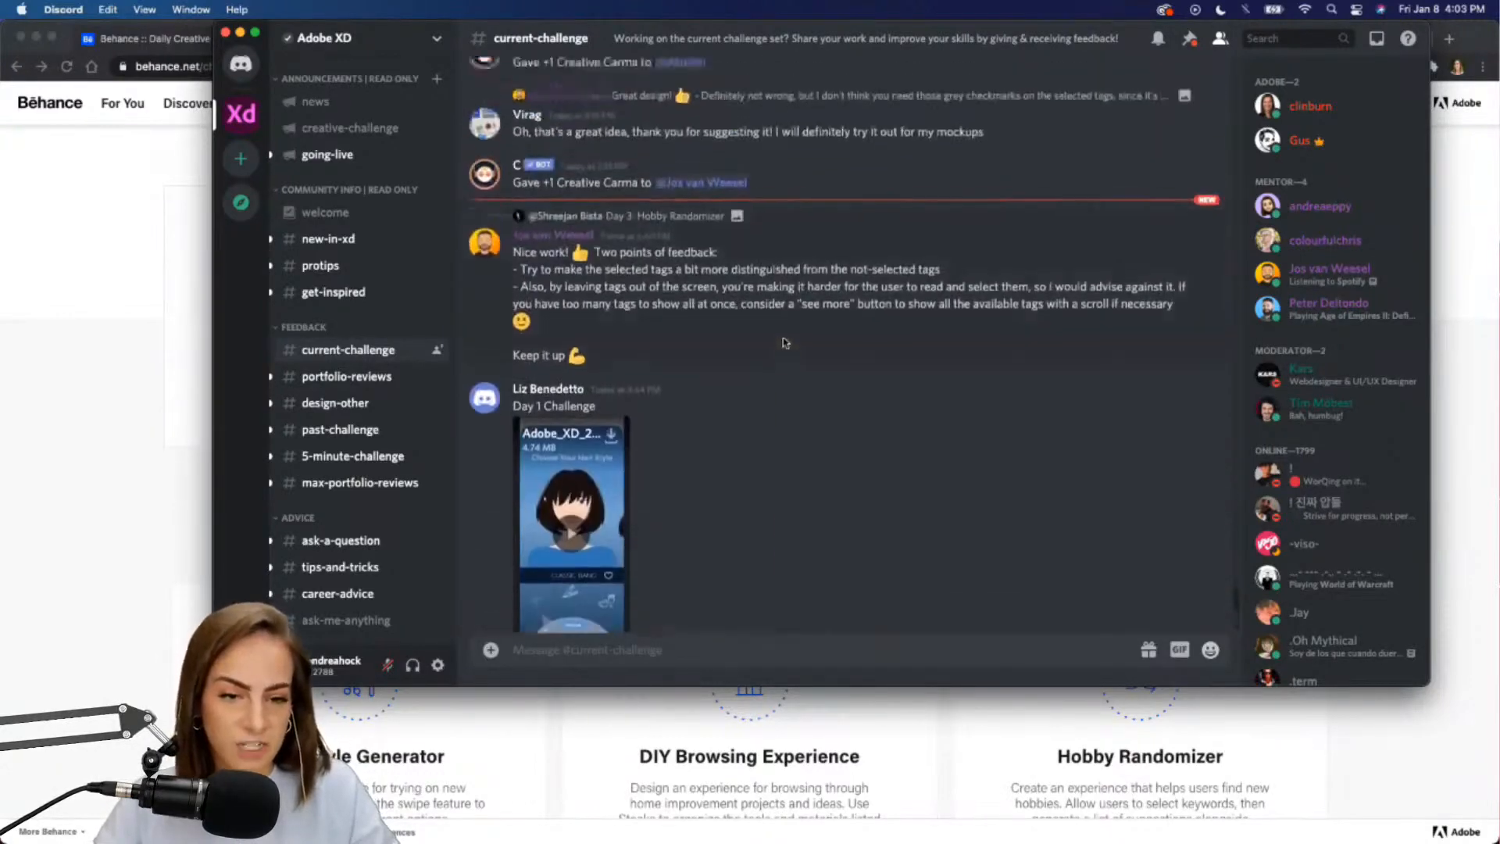
pyautogui.scroll(15, 786, 342)
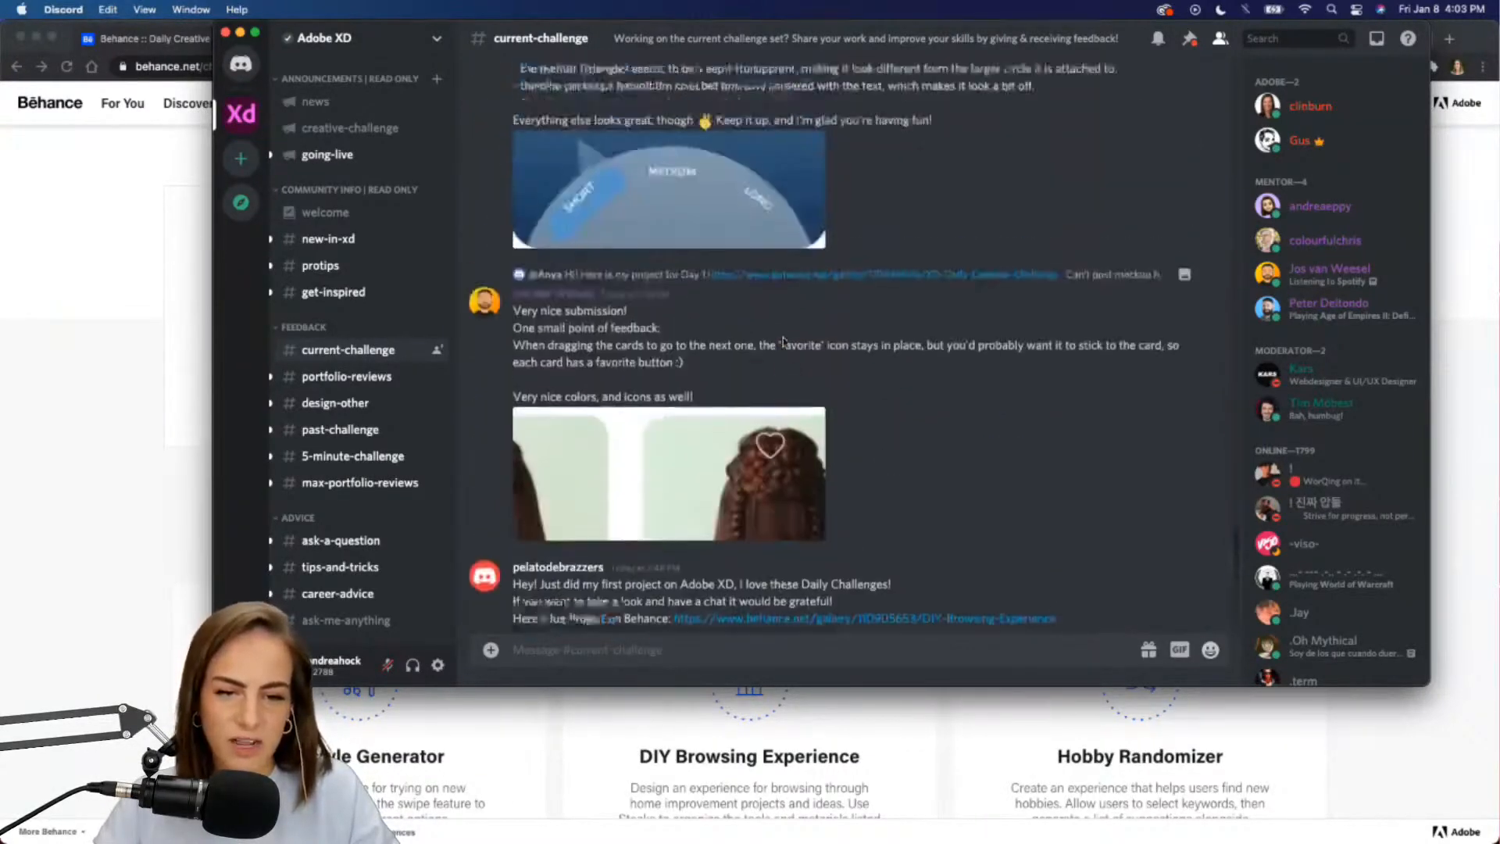
pyautogui.scroll(10, 783, 342)
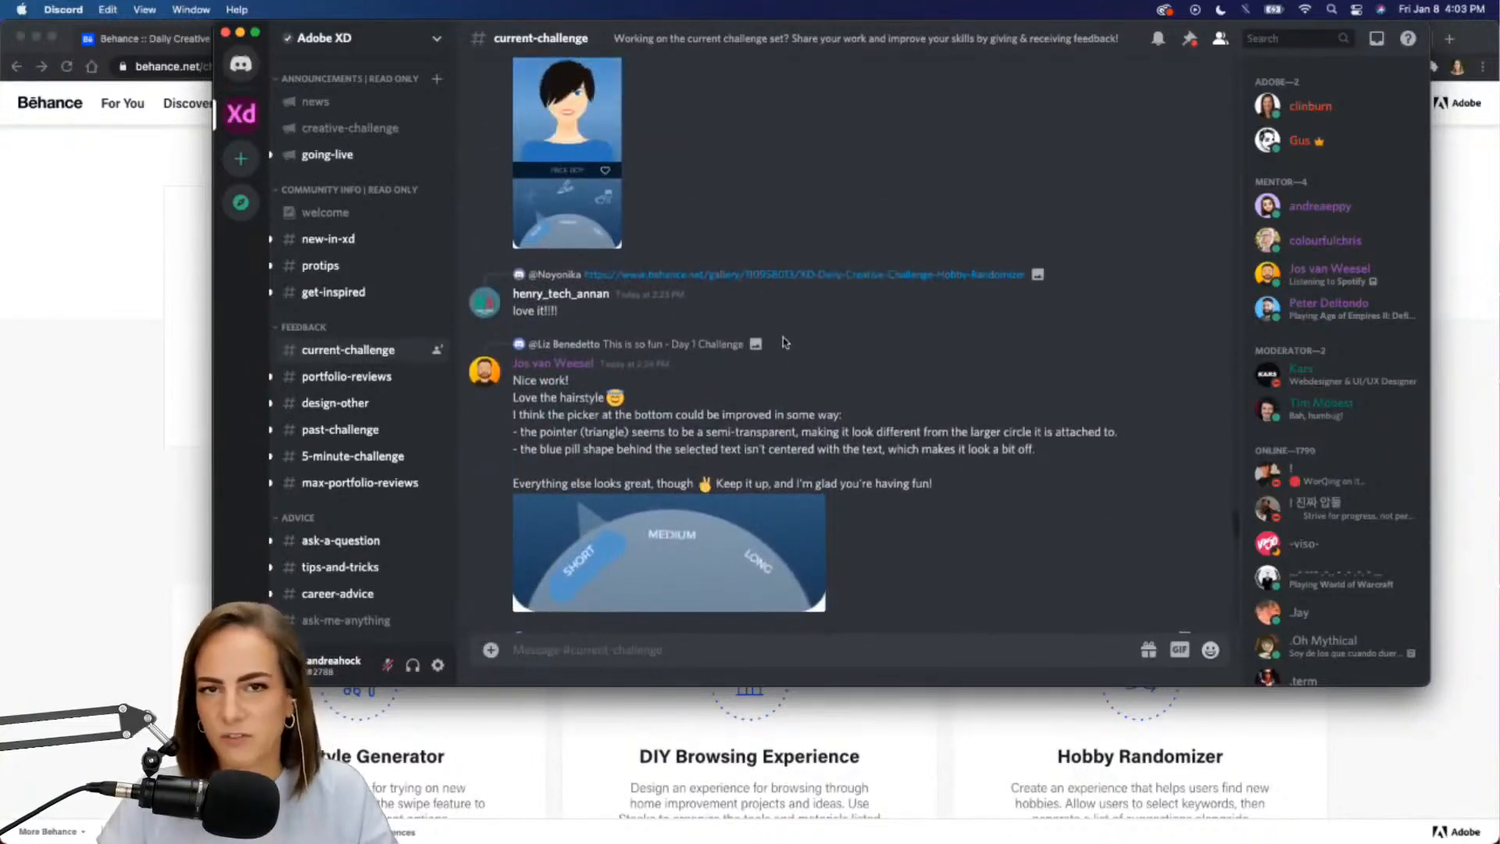
pyautogui.scroll(10, 785, 342)
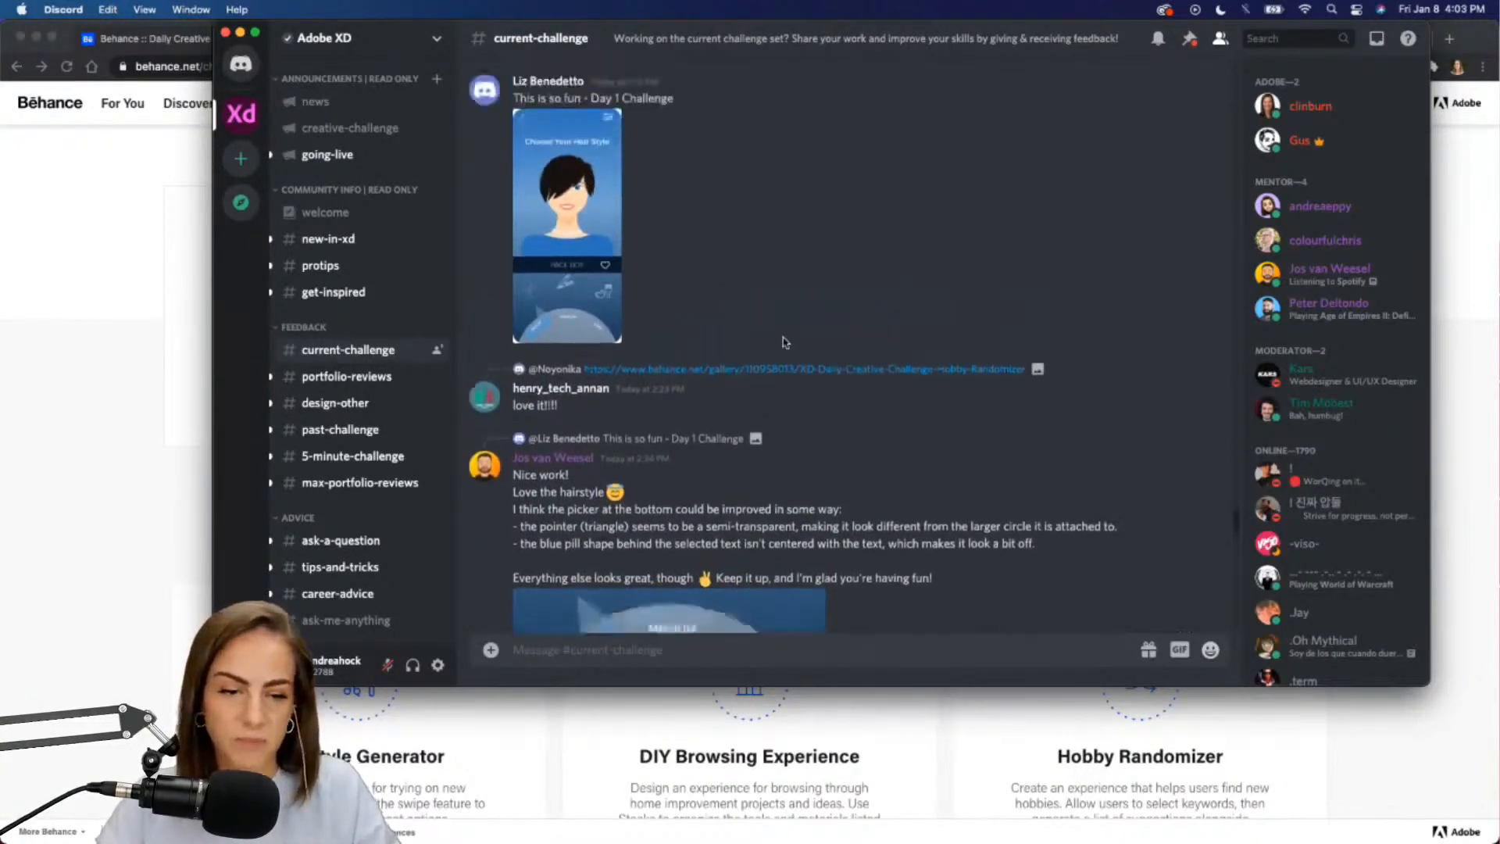
# Skim more submissions and mentor feedback in the current-challenge channel, and minimize the Discord window
pyautogui.scroll(10, 785, 342)
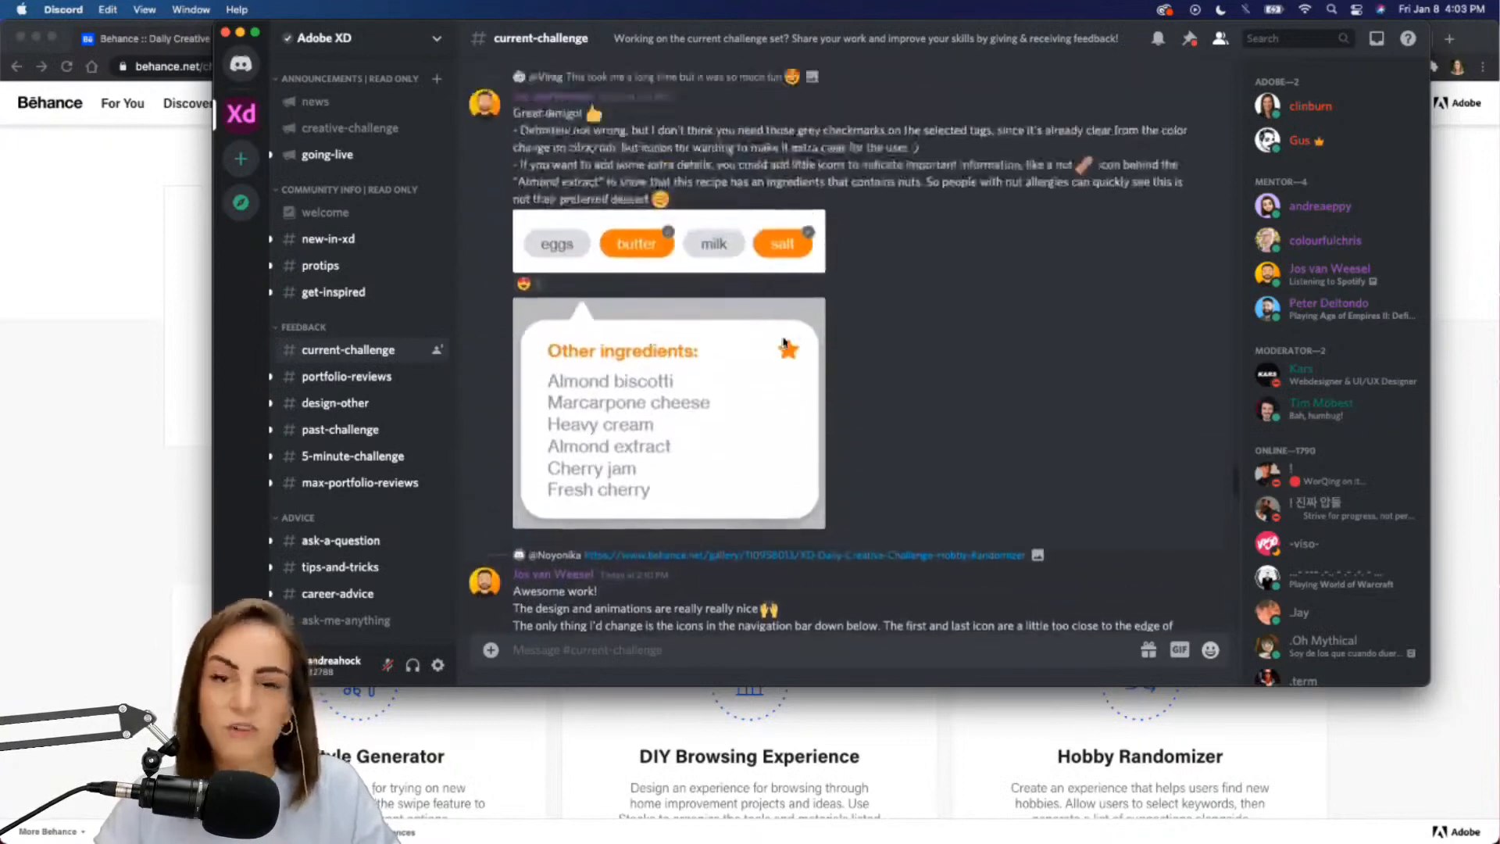
pyautogui.scroll(-15, 938, 364)
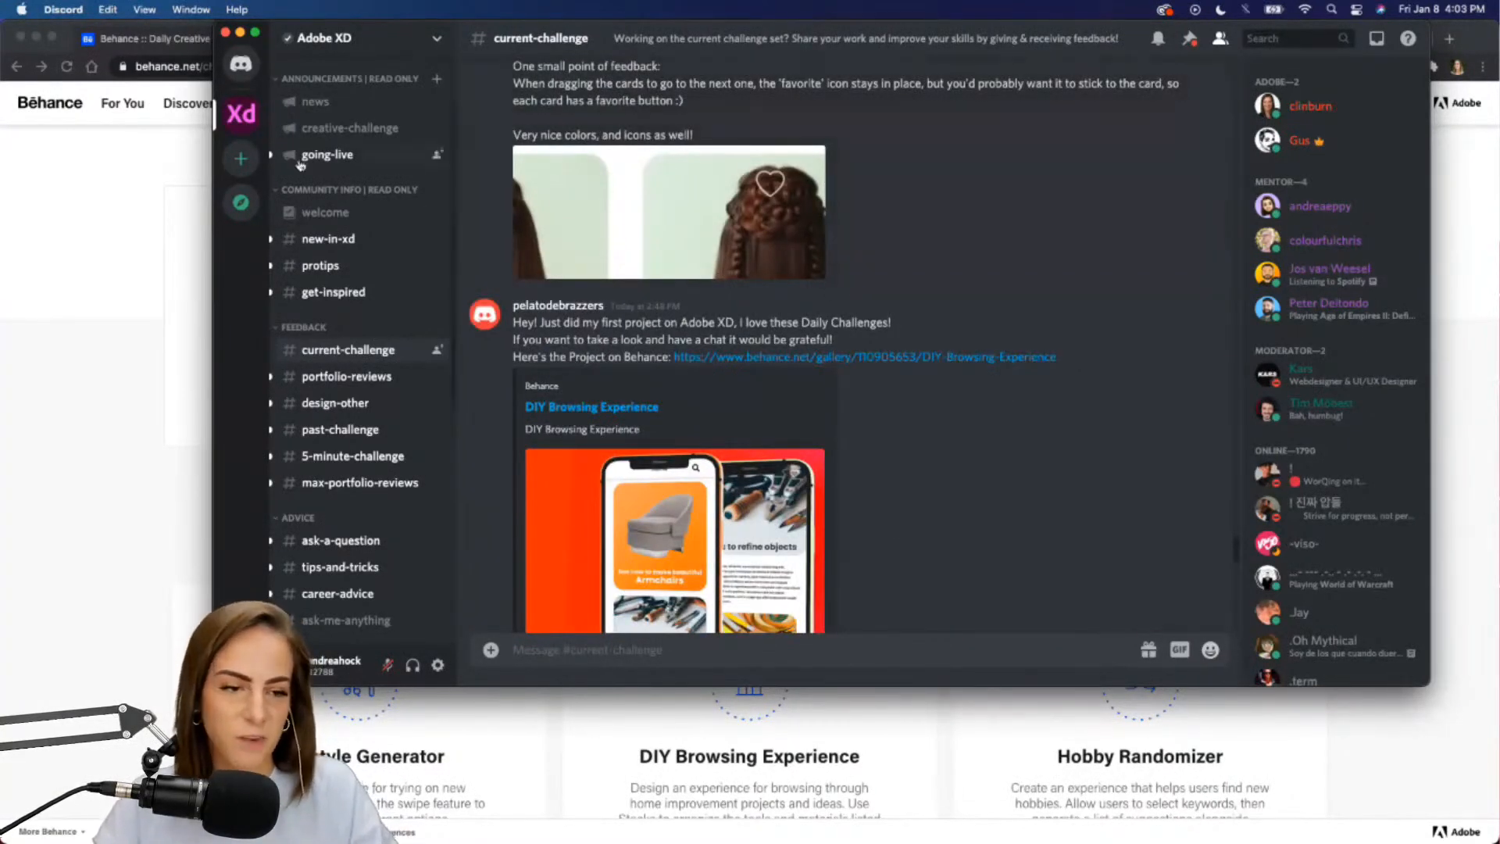
pyautogui.click(240, 33)
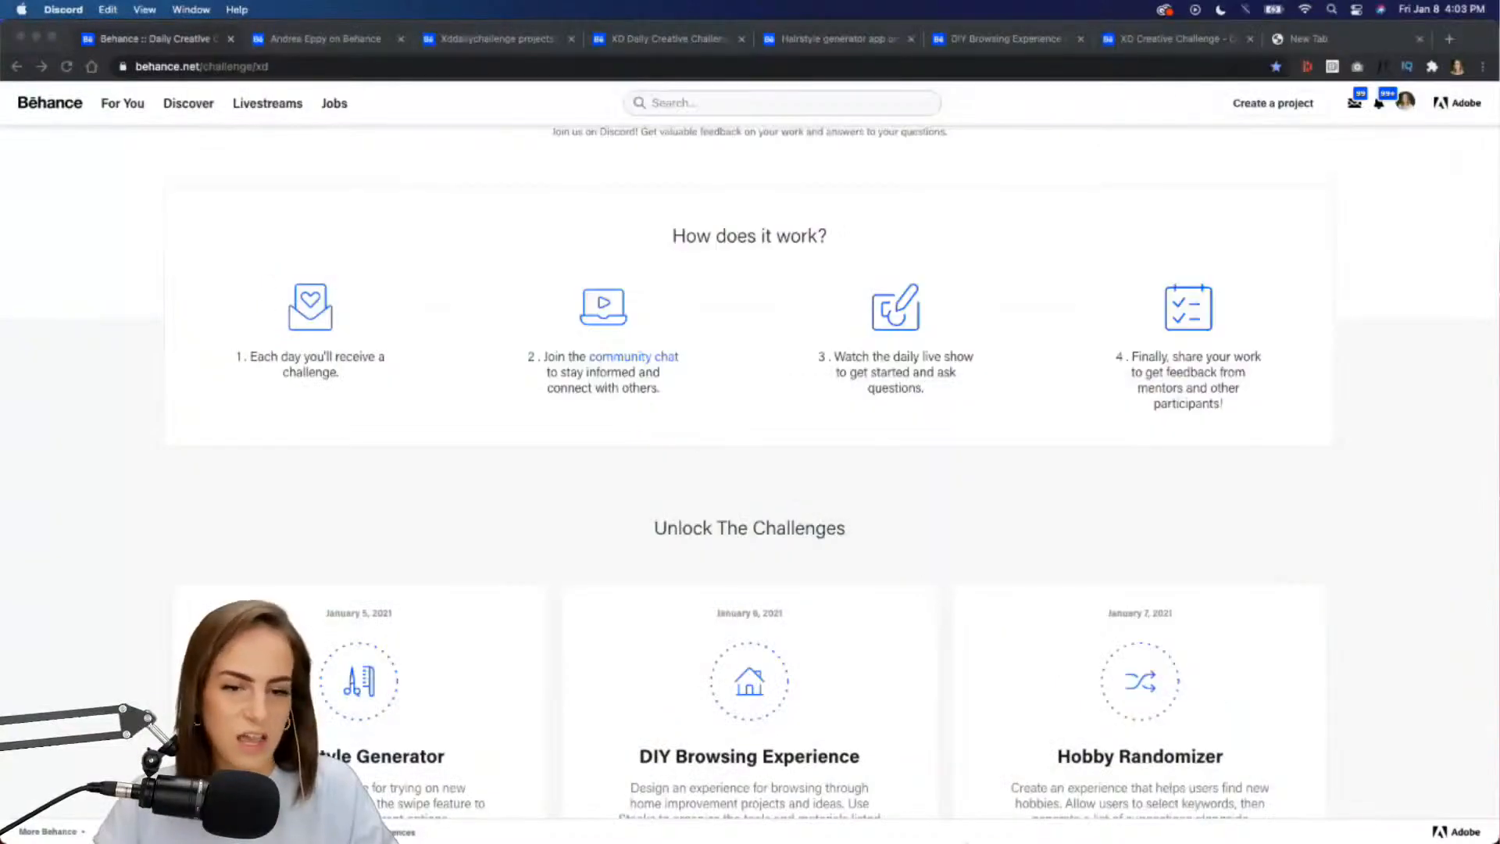
# Switch to Adobe XD and read the Challenge Prompt and Inspiration sections on the Day 4 guide artboard
pyautogui.click(979, 810)
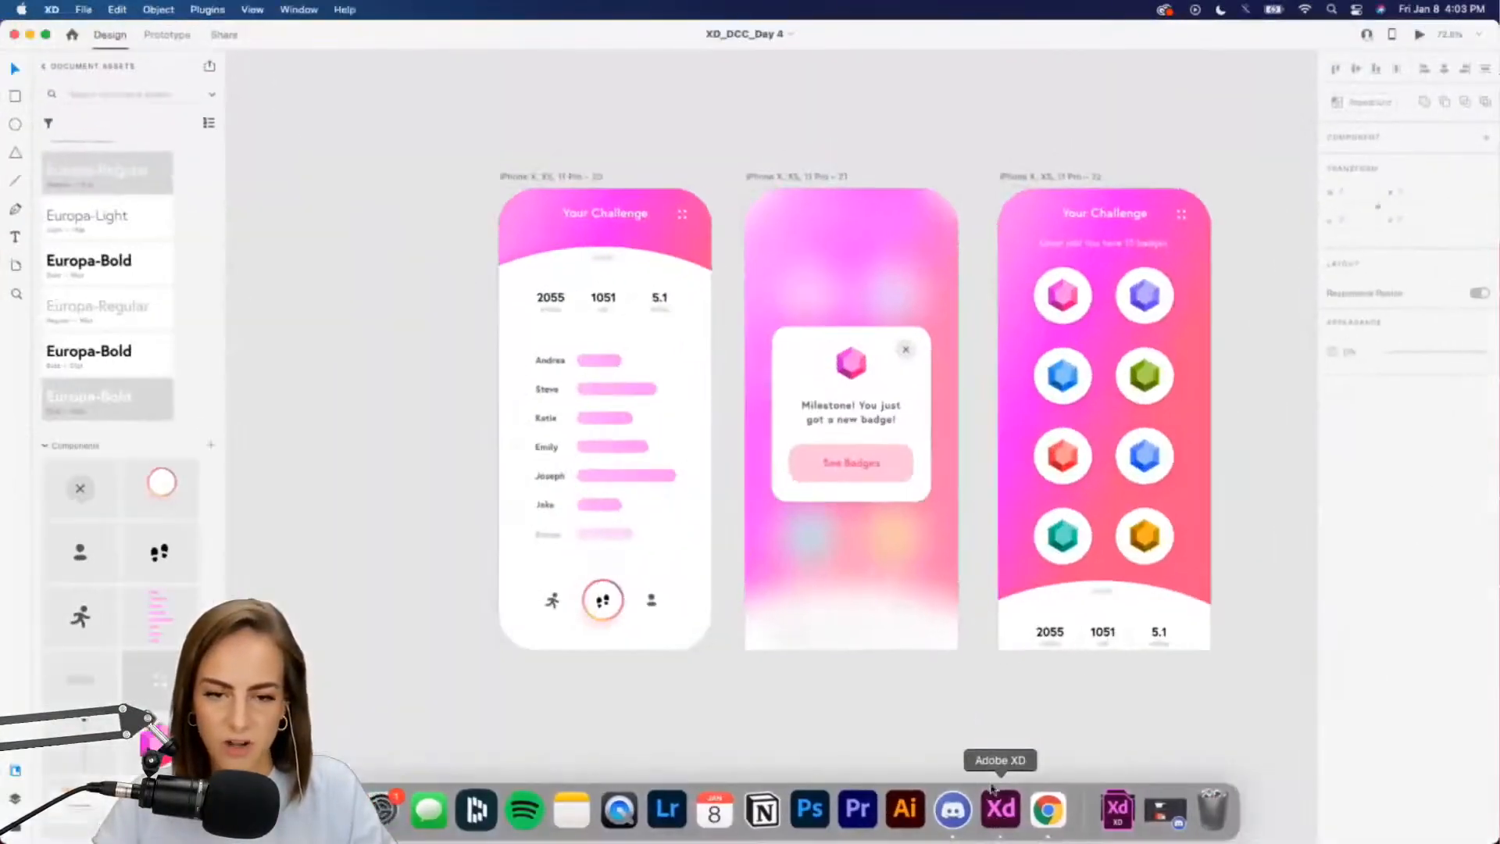
pyautogui.scroll(-3, 833, 720)
pyautogui.hscroll(-10, 833, 717)
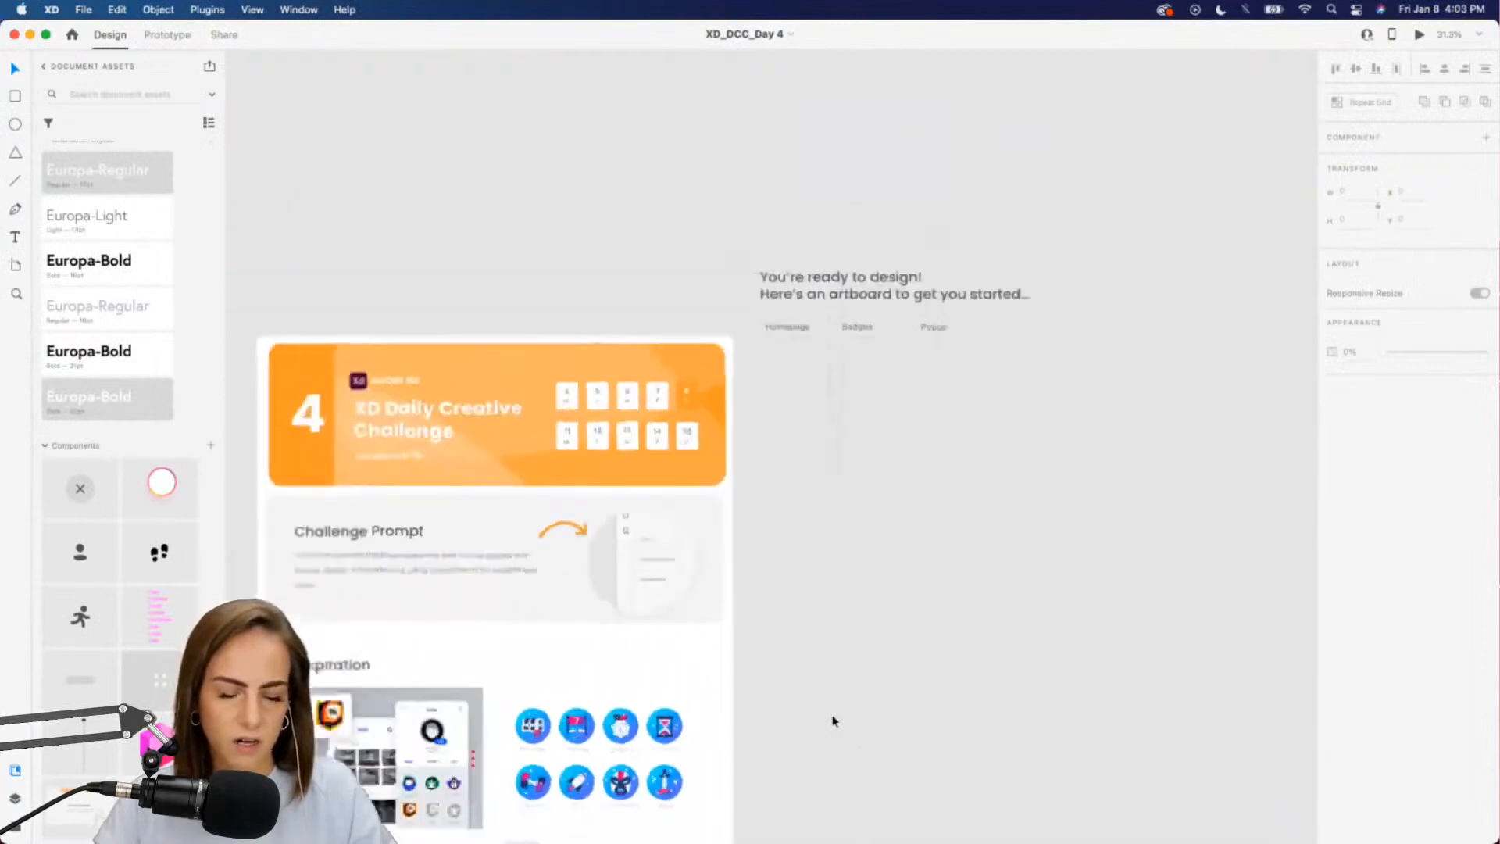
pyautogui.scroll(1, 828, 617)
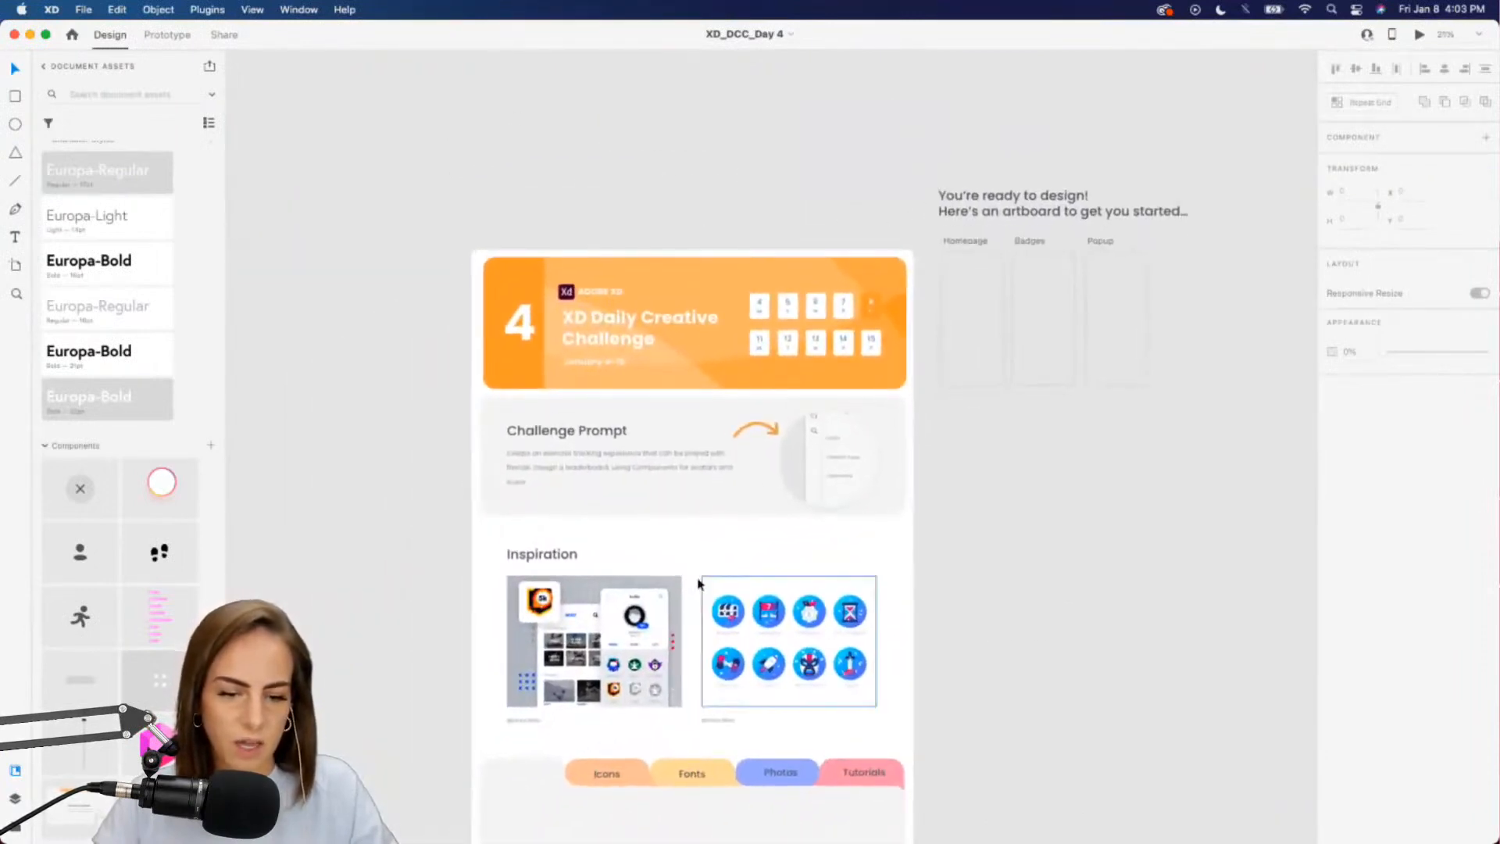
pyautogui.scroll(5, 694, 433)
pyautogui.scroll(-3, 694, 432)
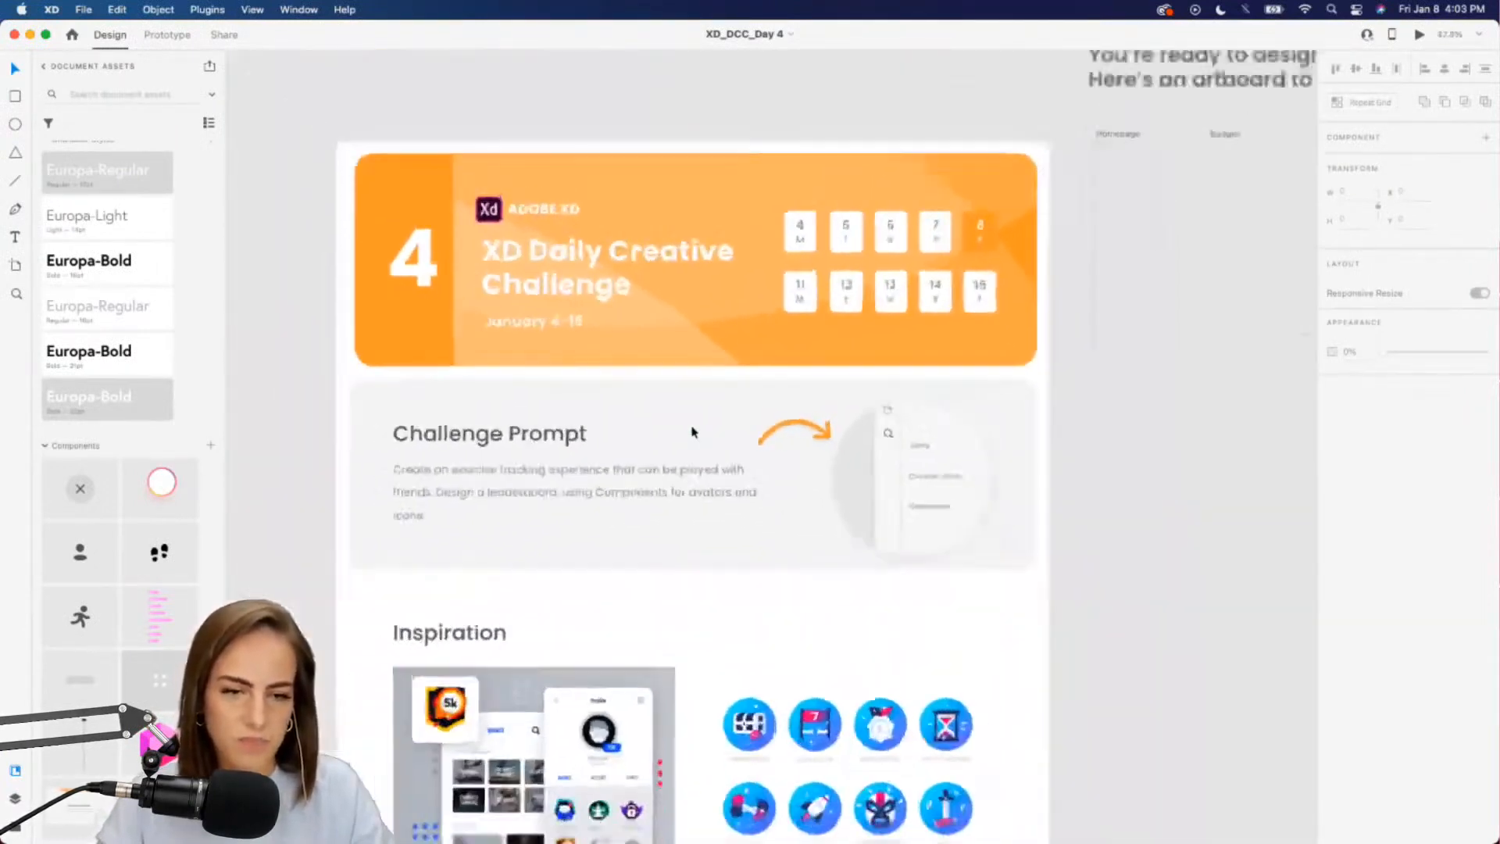
pyautogui.scroll(-2, 694, 433)
pyautogui.hscroll(-1, 694, 432)
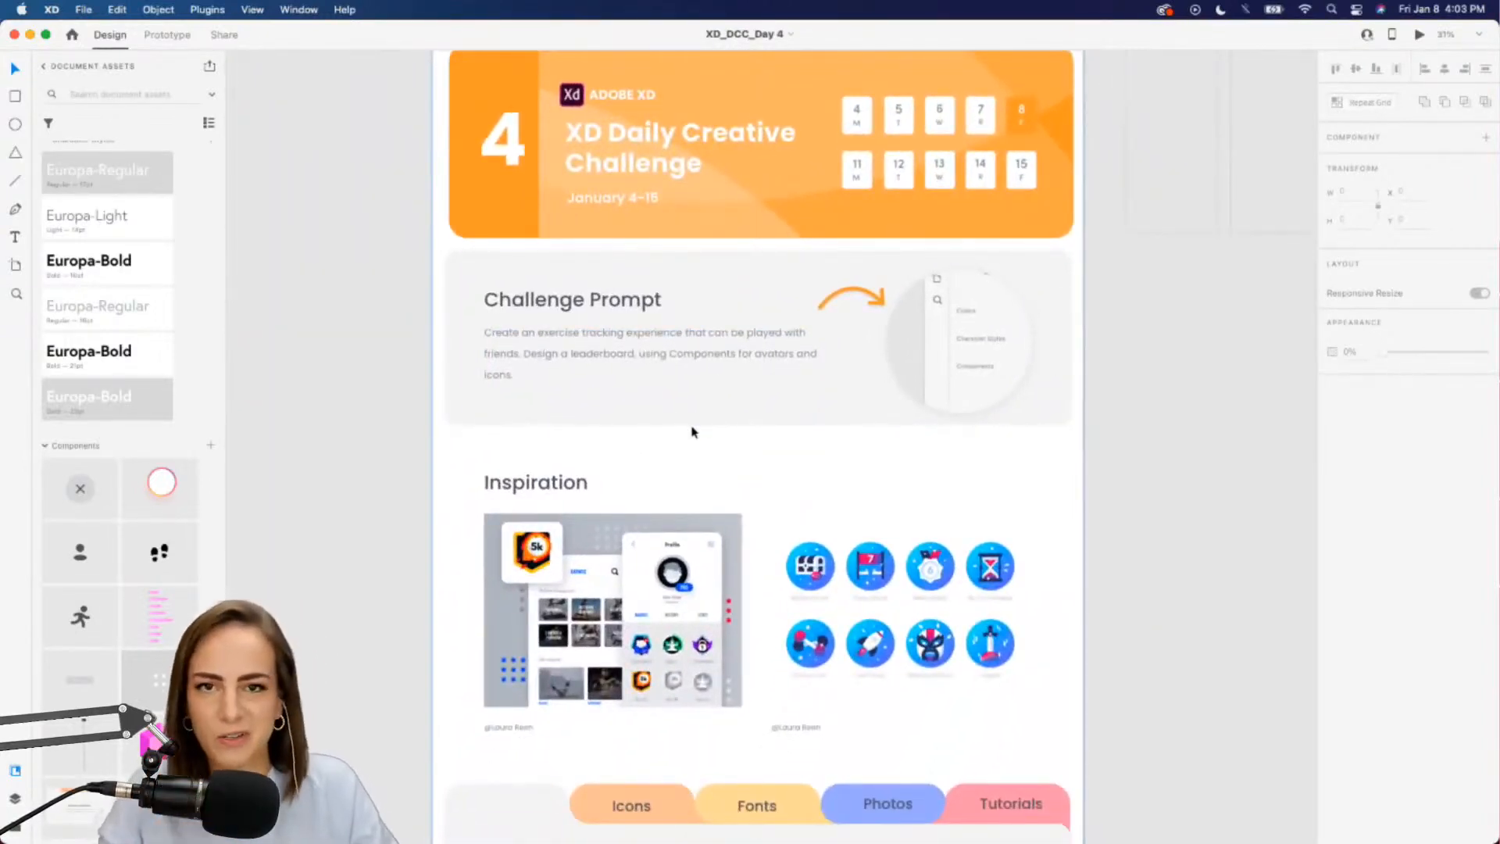
pyautogui.scroll(3, 691, 381)
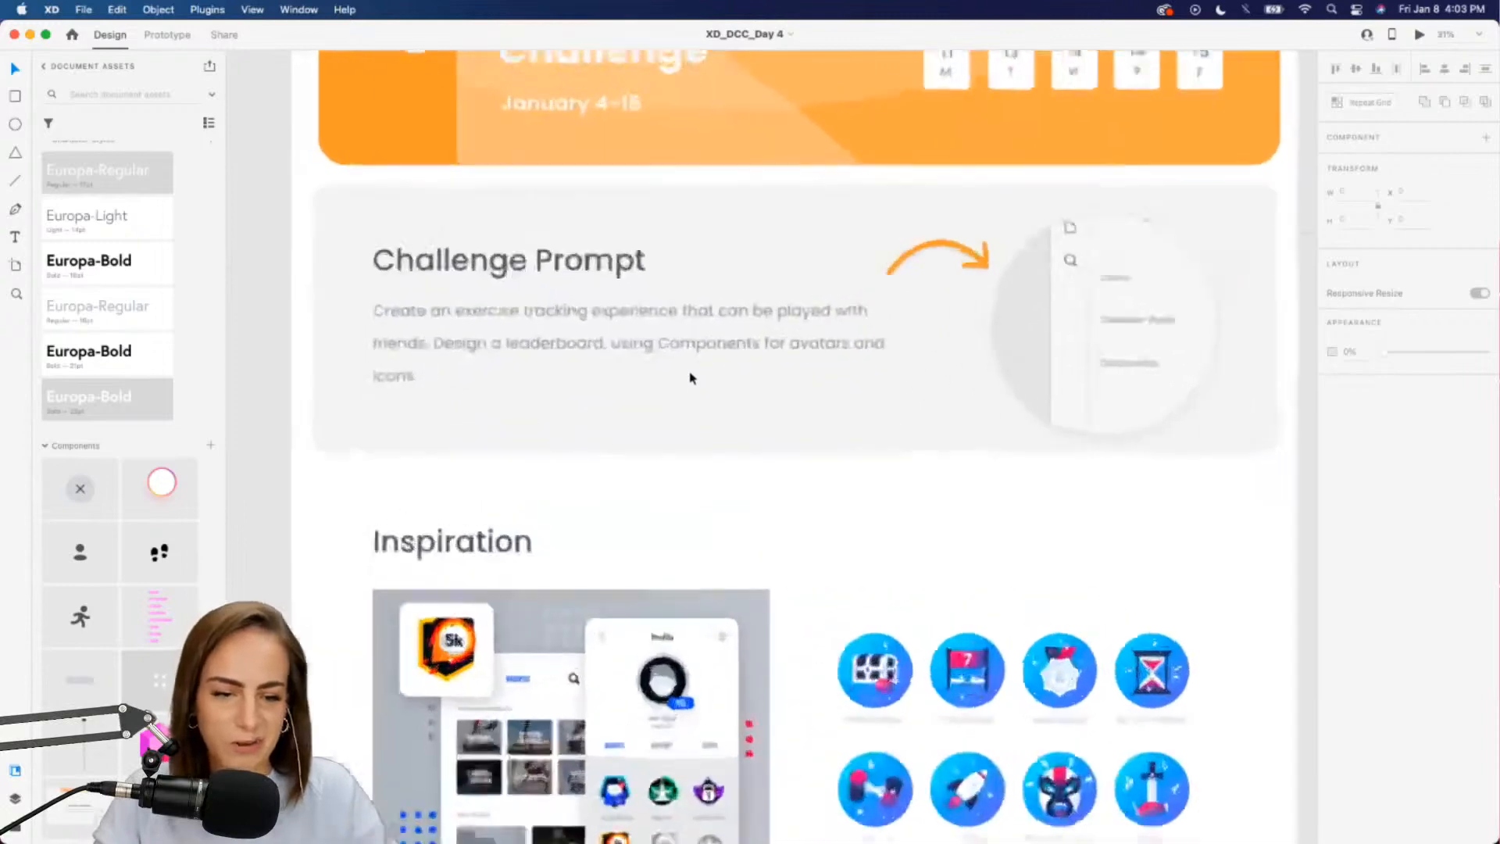
pyautogui.scroll(-2, 691, 380)
pyautogui.scroll(2, 691, 381)
pyautogui.scroll(-3, 691, 381)
pyautogui.scroll(-3, 691, 379)
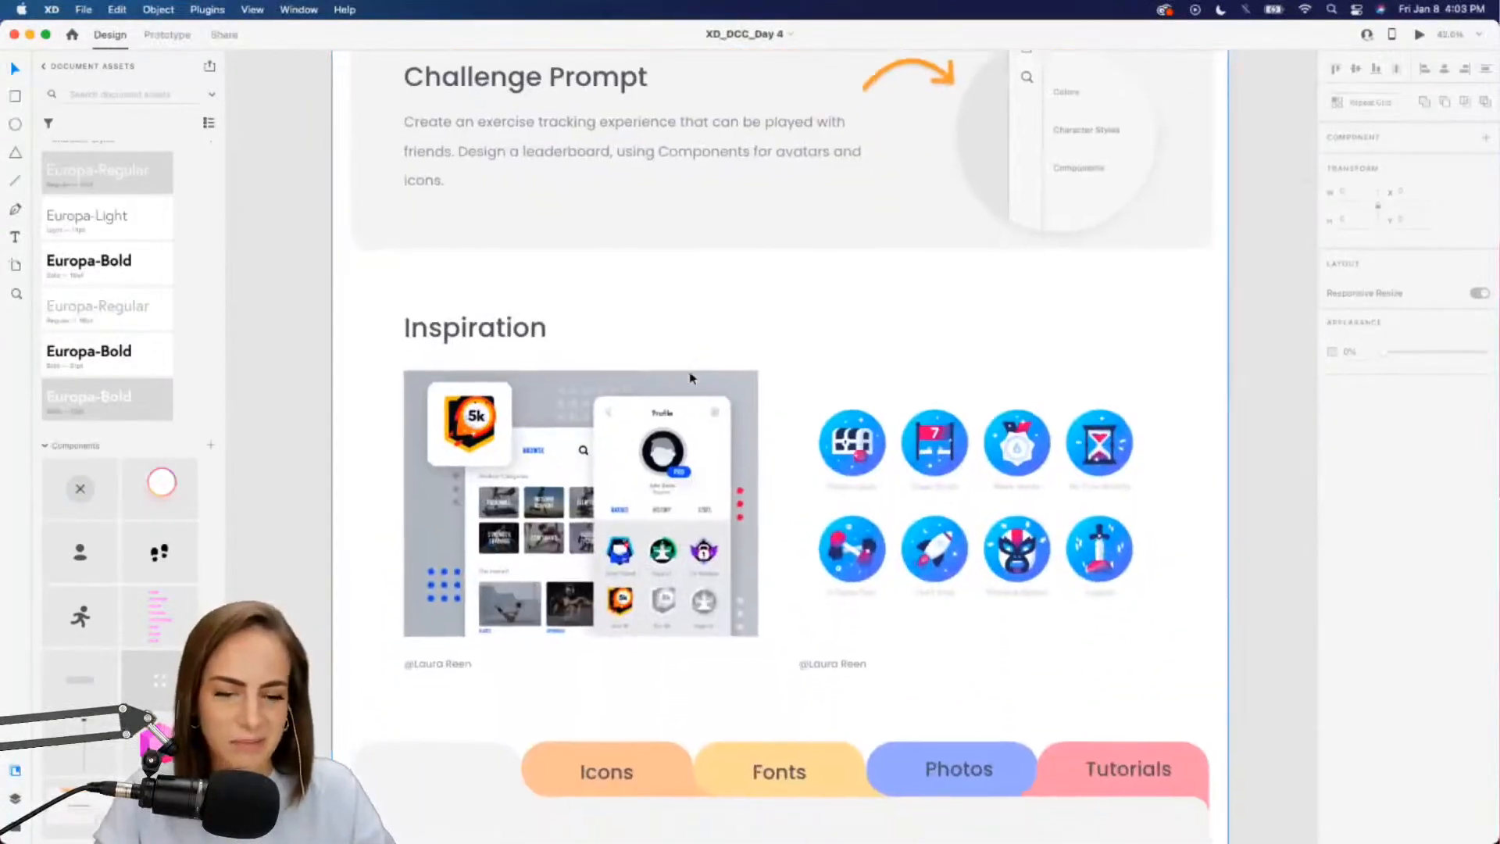
pyautogui.scroll(4, 690, 379)
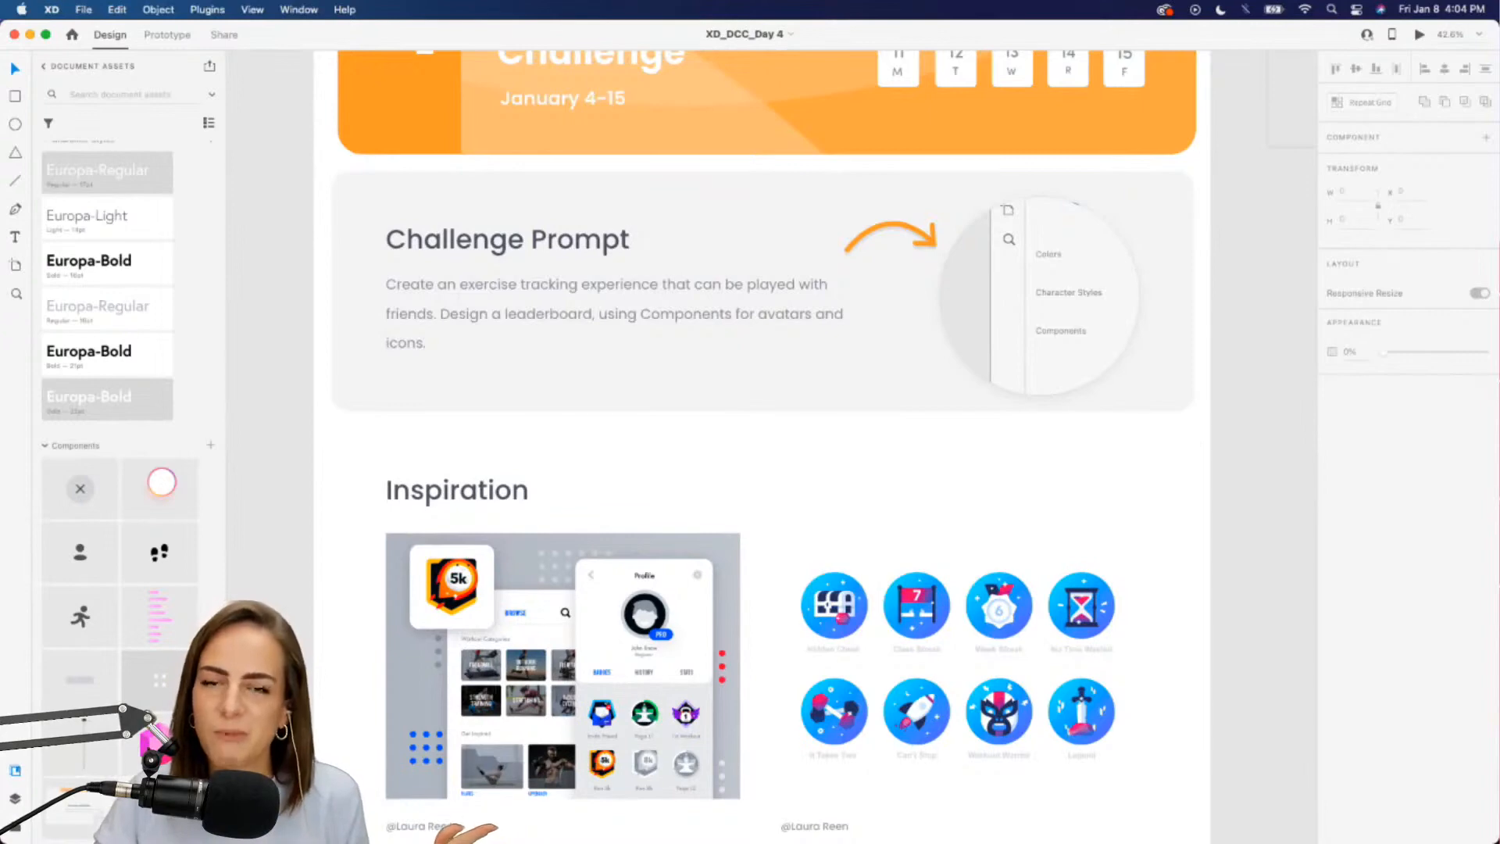
# Select the Resource Booklet and view its Icons, Fonts, Photos and Tutorials pages, returning it to Default State and deselecting it
pyautogui.scroll(-10, 760, 553)
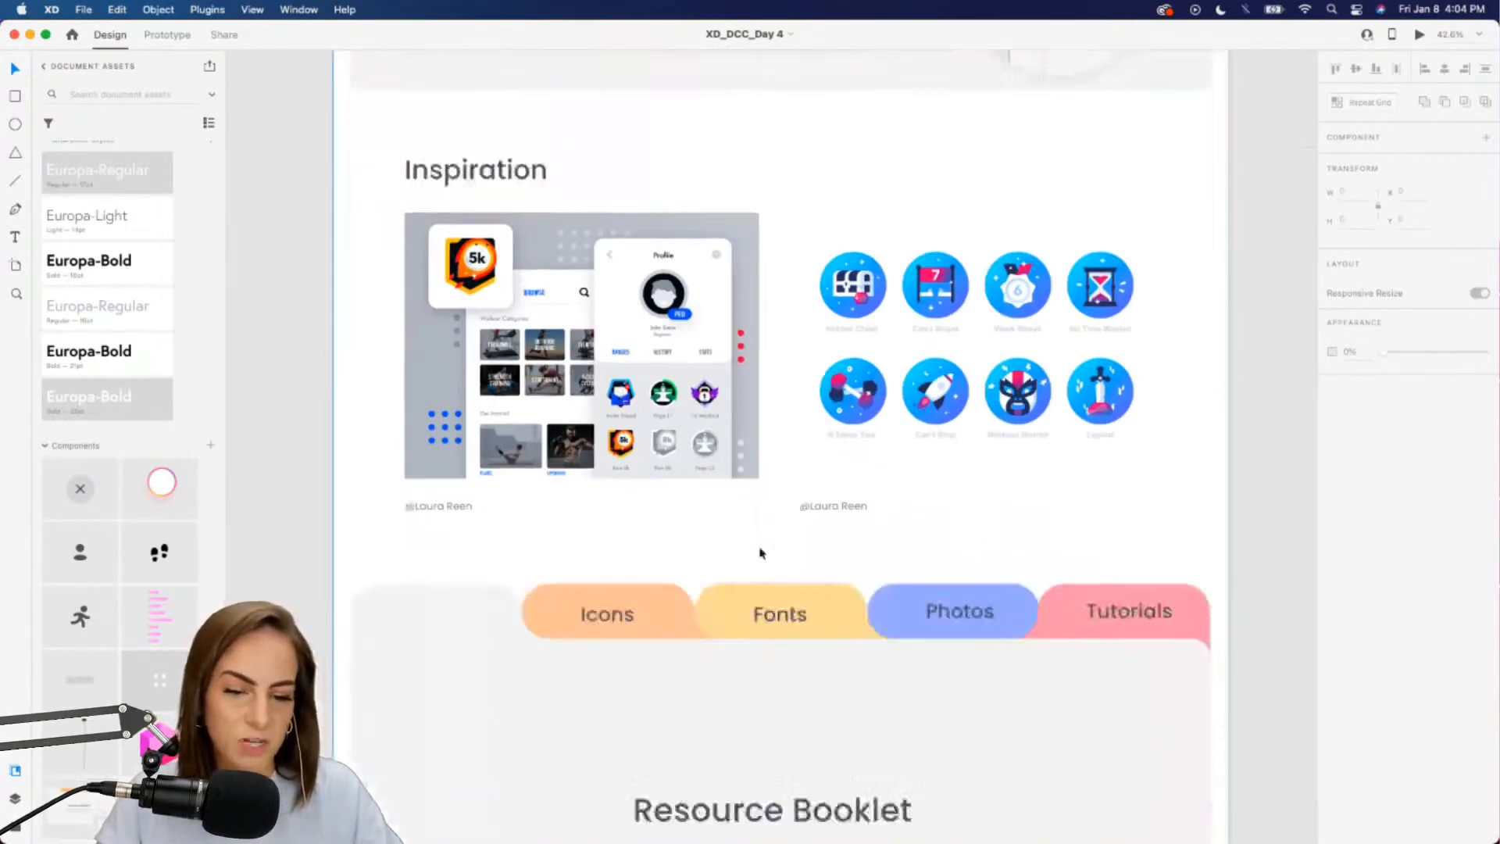
pyautogui.click(839, 414)
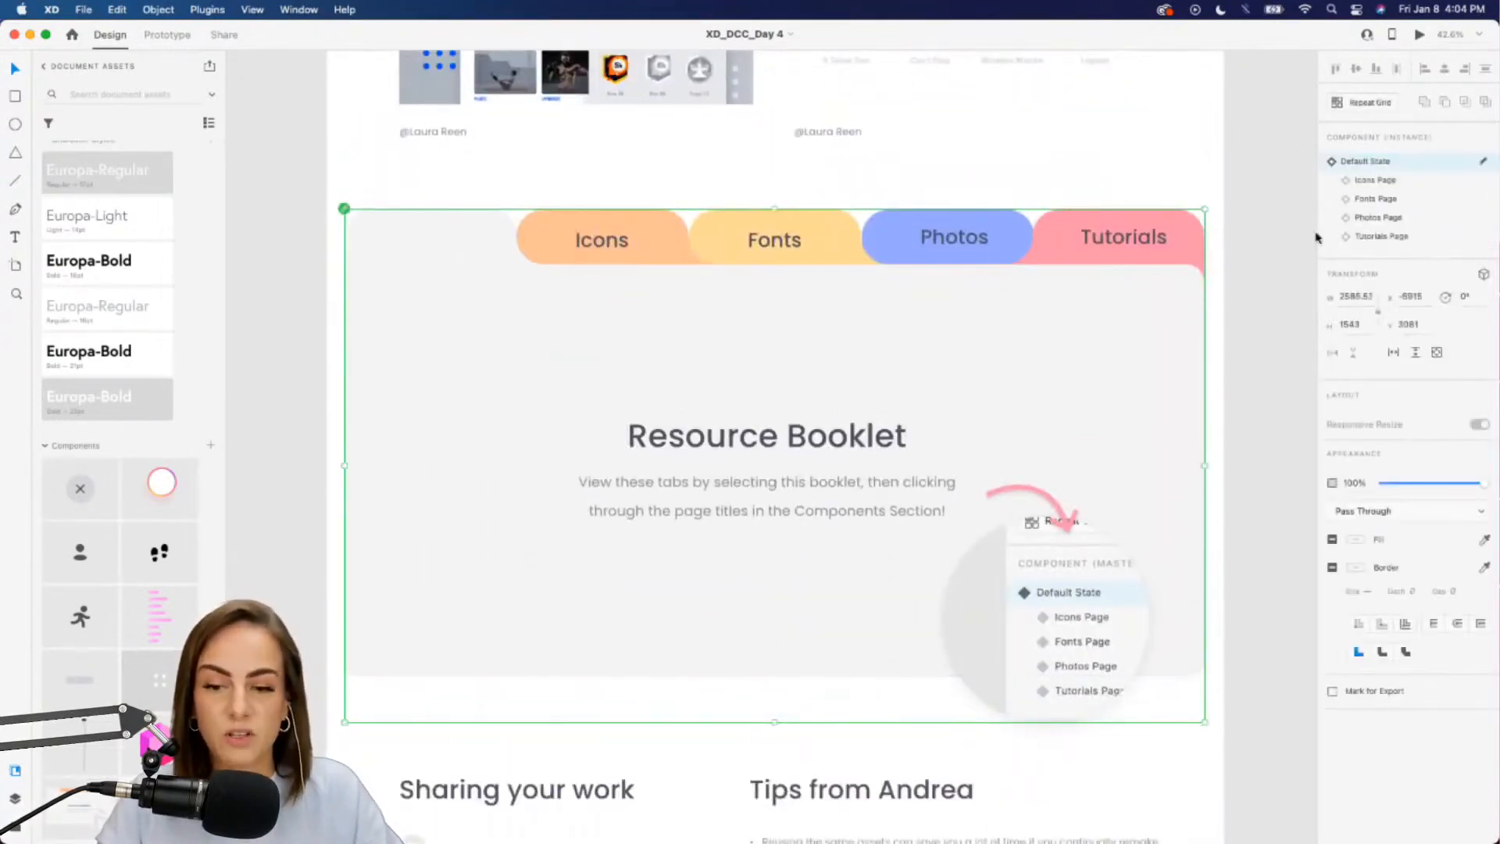
pyautogui.click(1374, 180)
pyautogui.click(1381, 200)
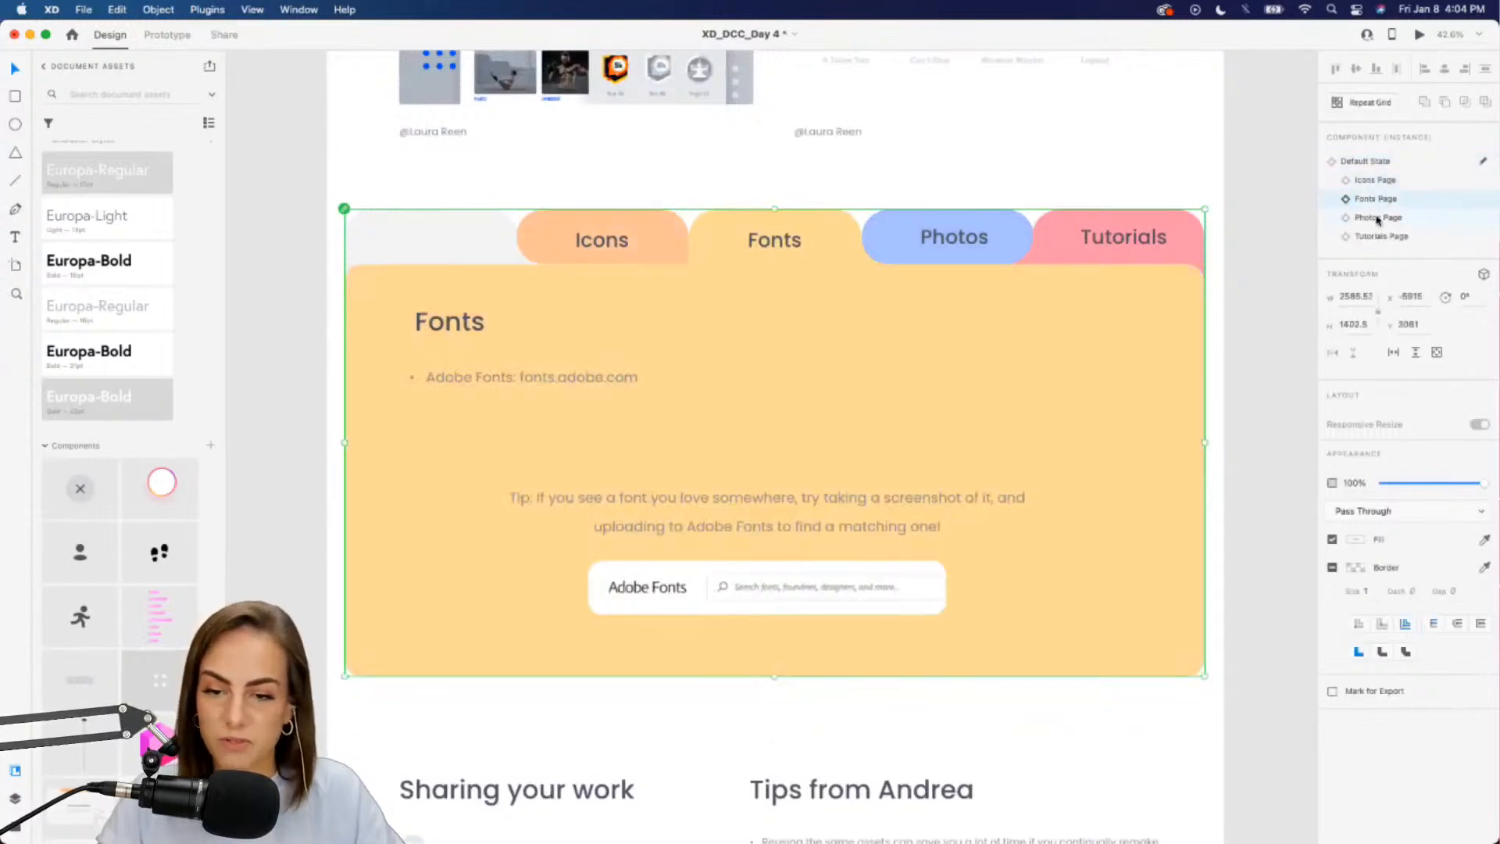
pyautogui.click(1378, 218)
pyautogui.click(1377, 236)
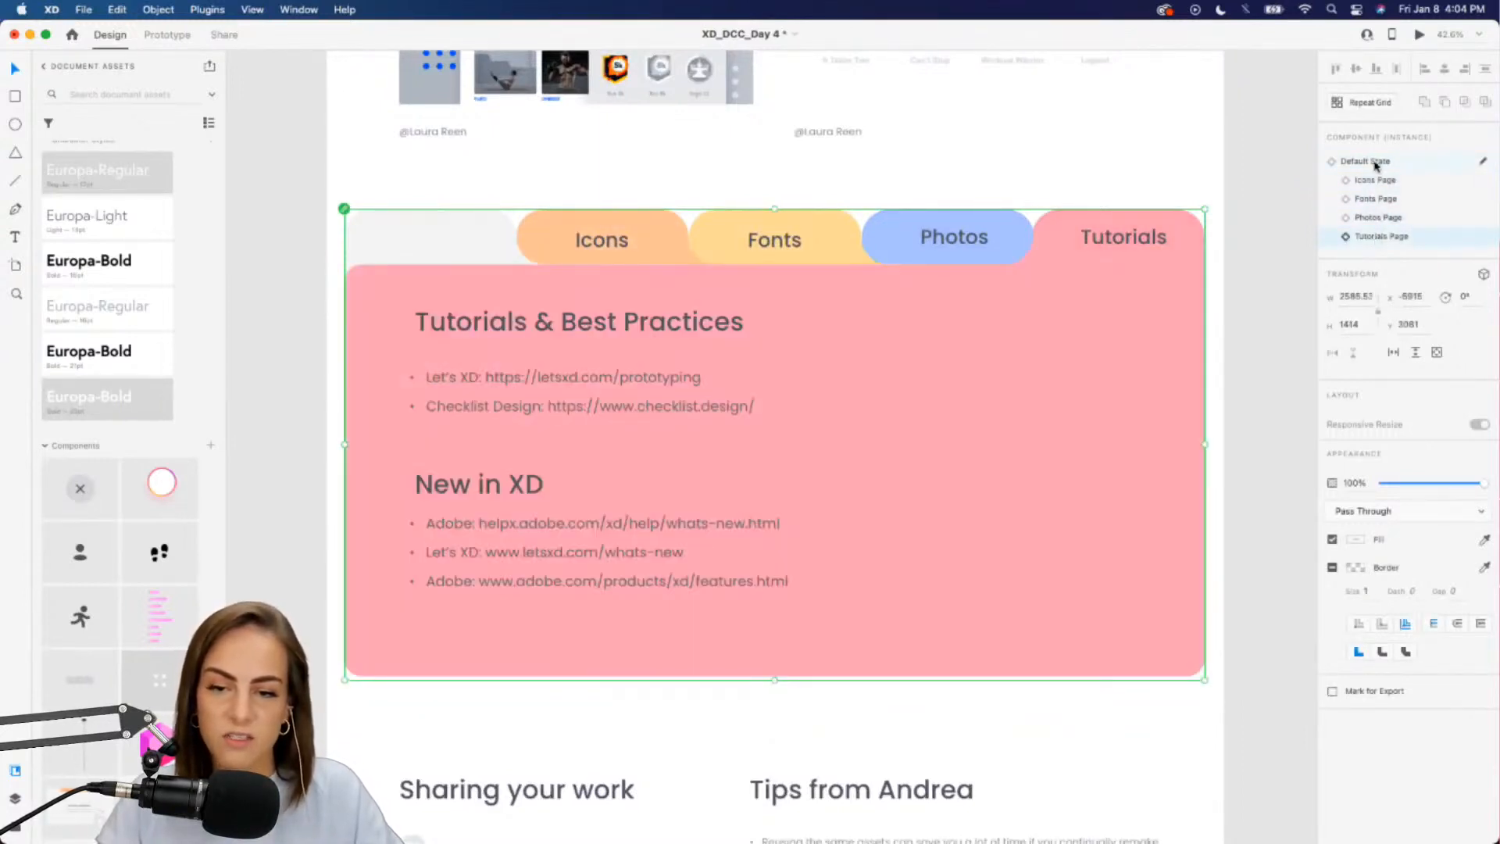
pyautogui.click(1377, 164)
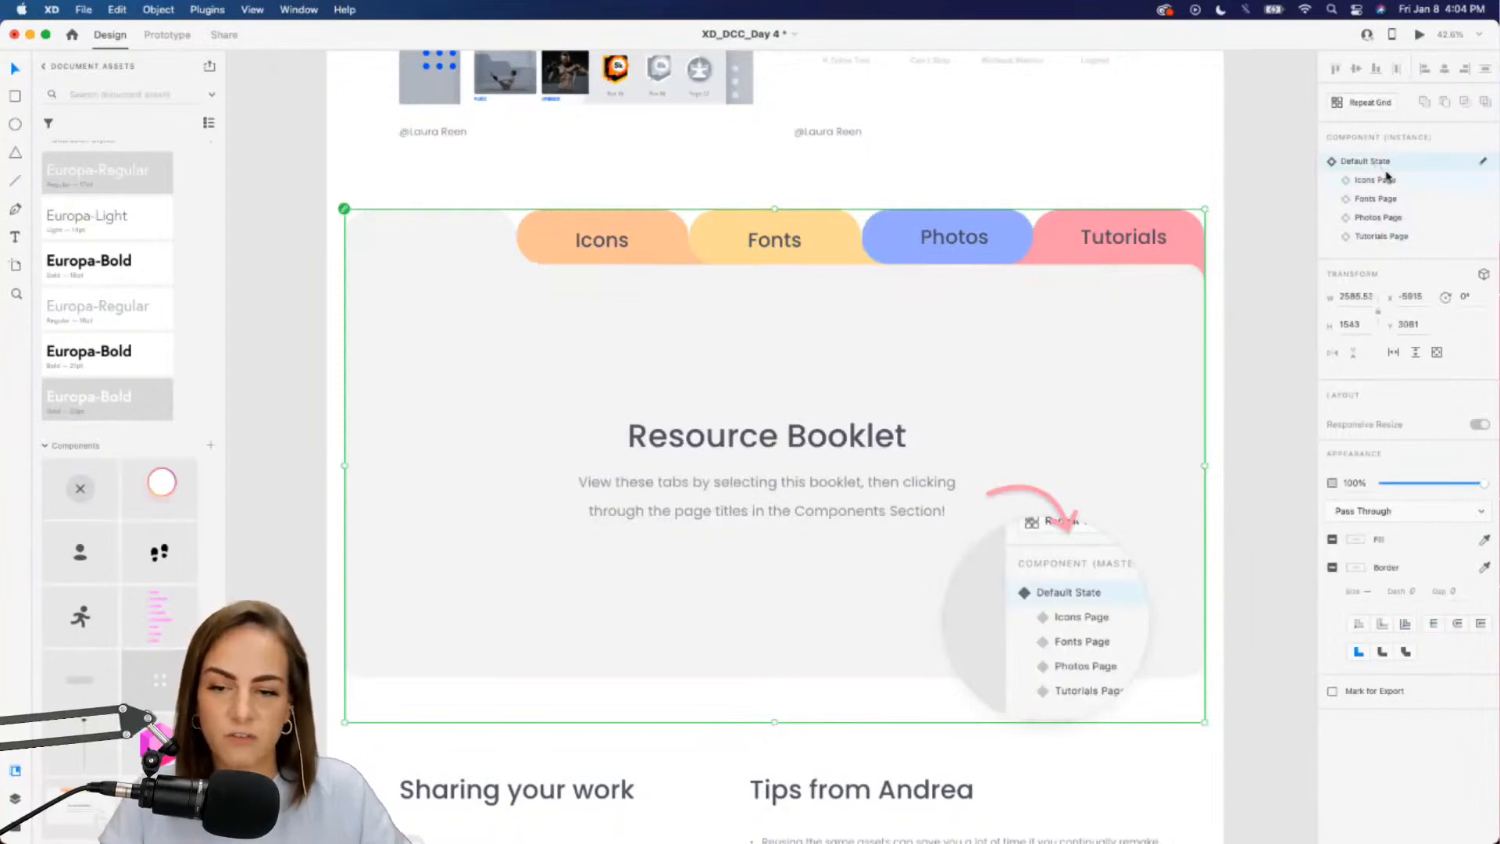
pyautogui.click(1250, 376)
# Examine the two badge design examples in the Inspiration section up close
pyautogui.scroll(5, 1250, 377)
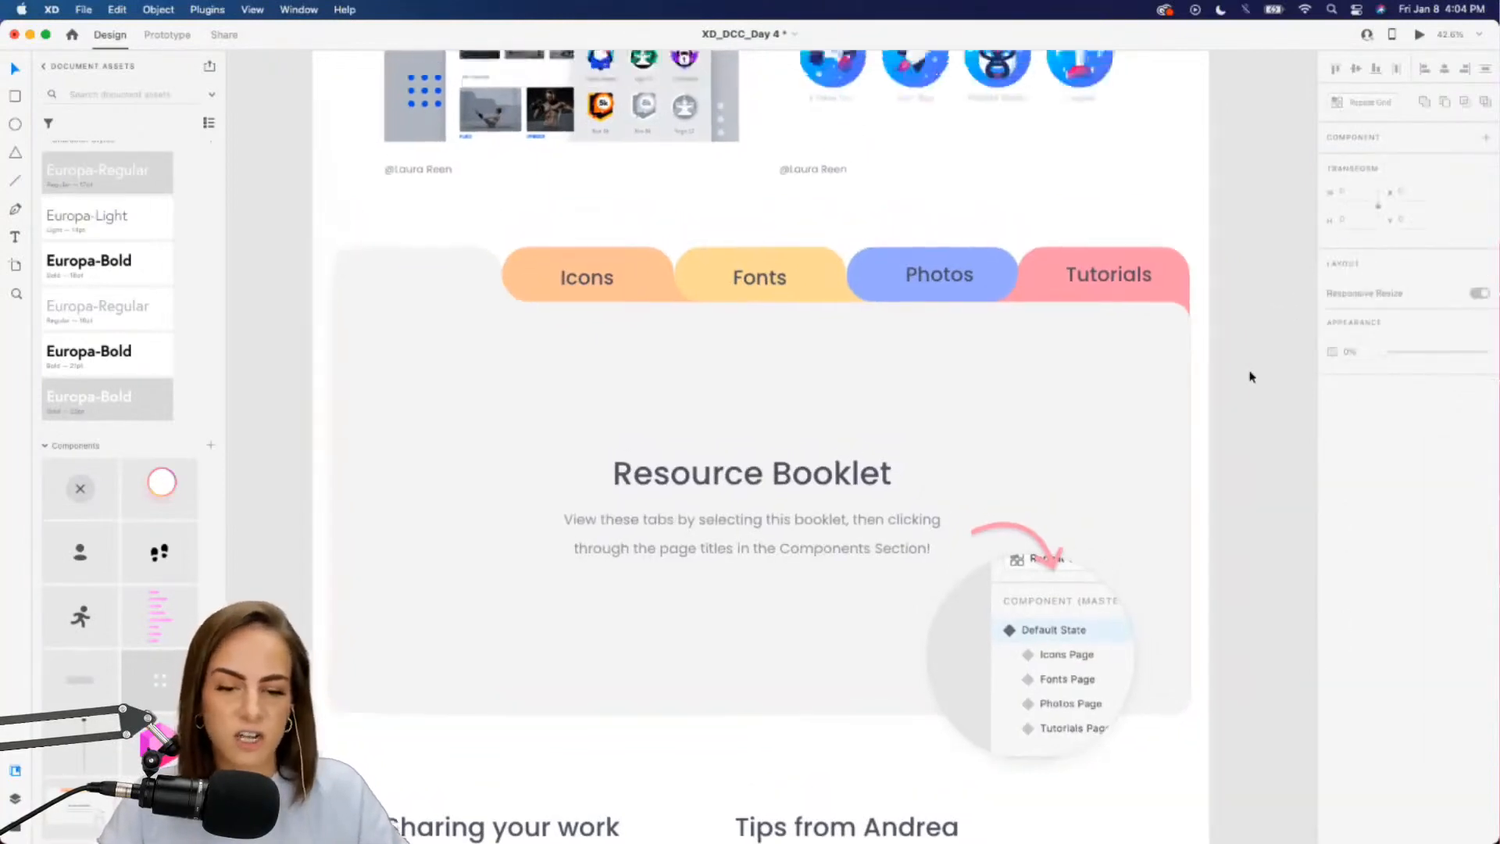
pyautogui.scroll(3, 1250, 377)
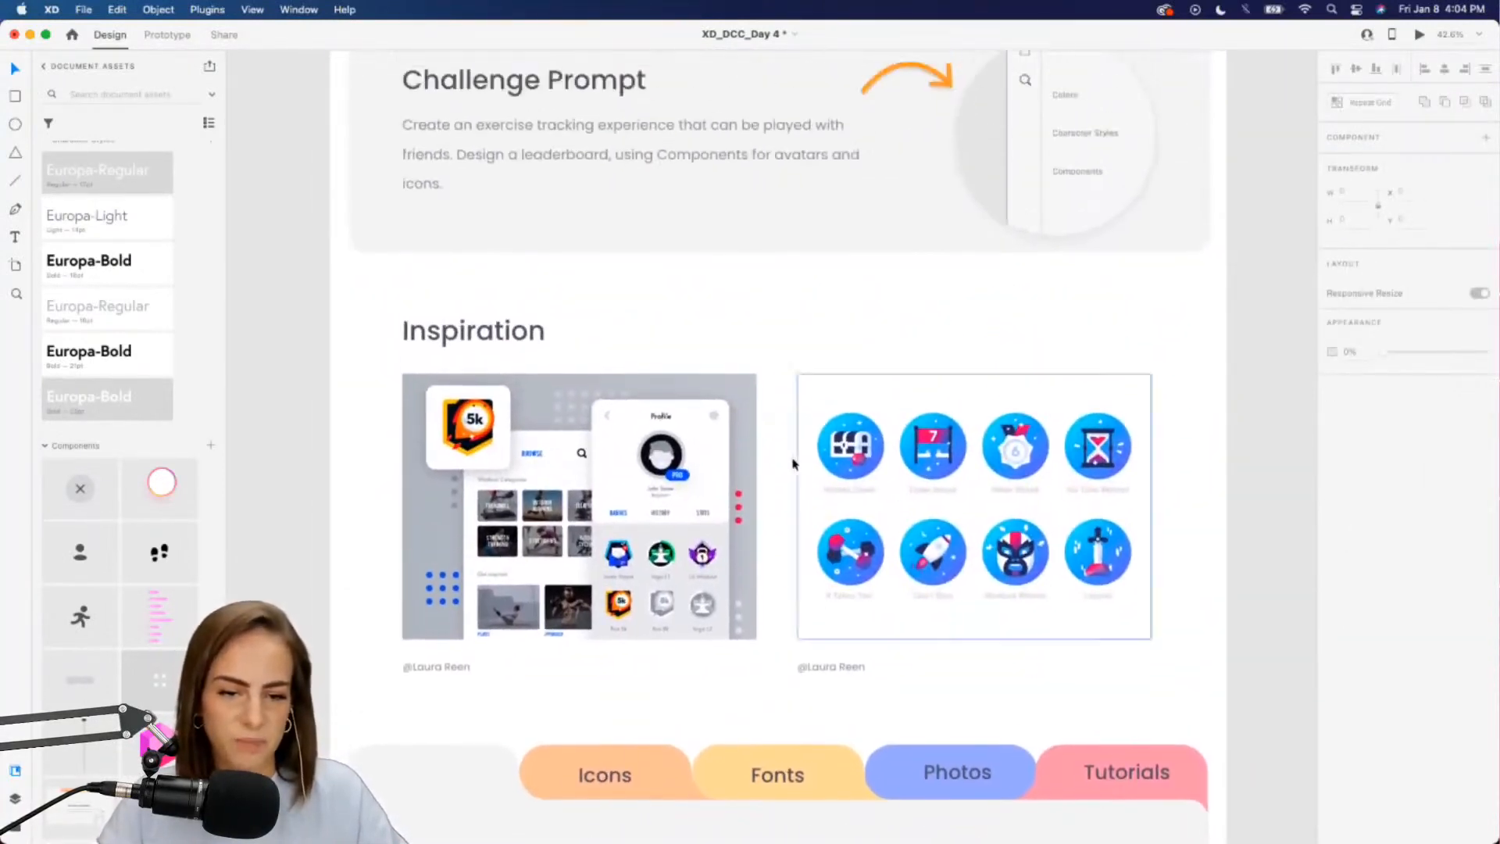
pyautogui.scroll(5, 672, 481)
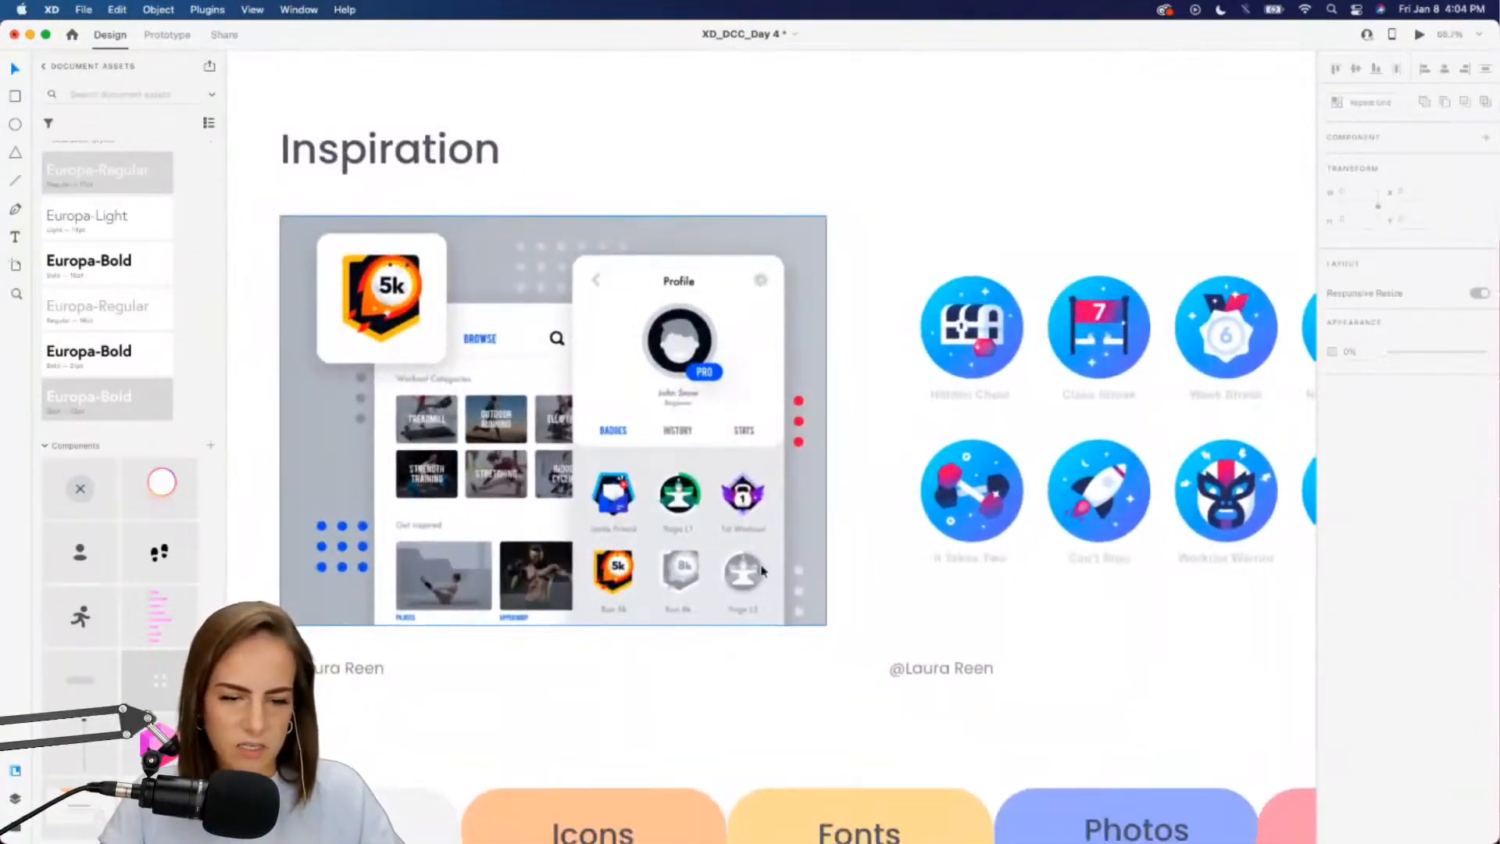
pyautogui.hscroll(2, 762, 570)
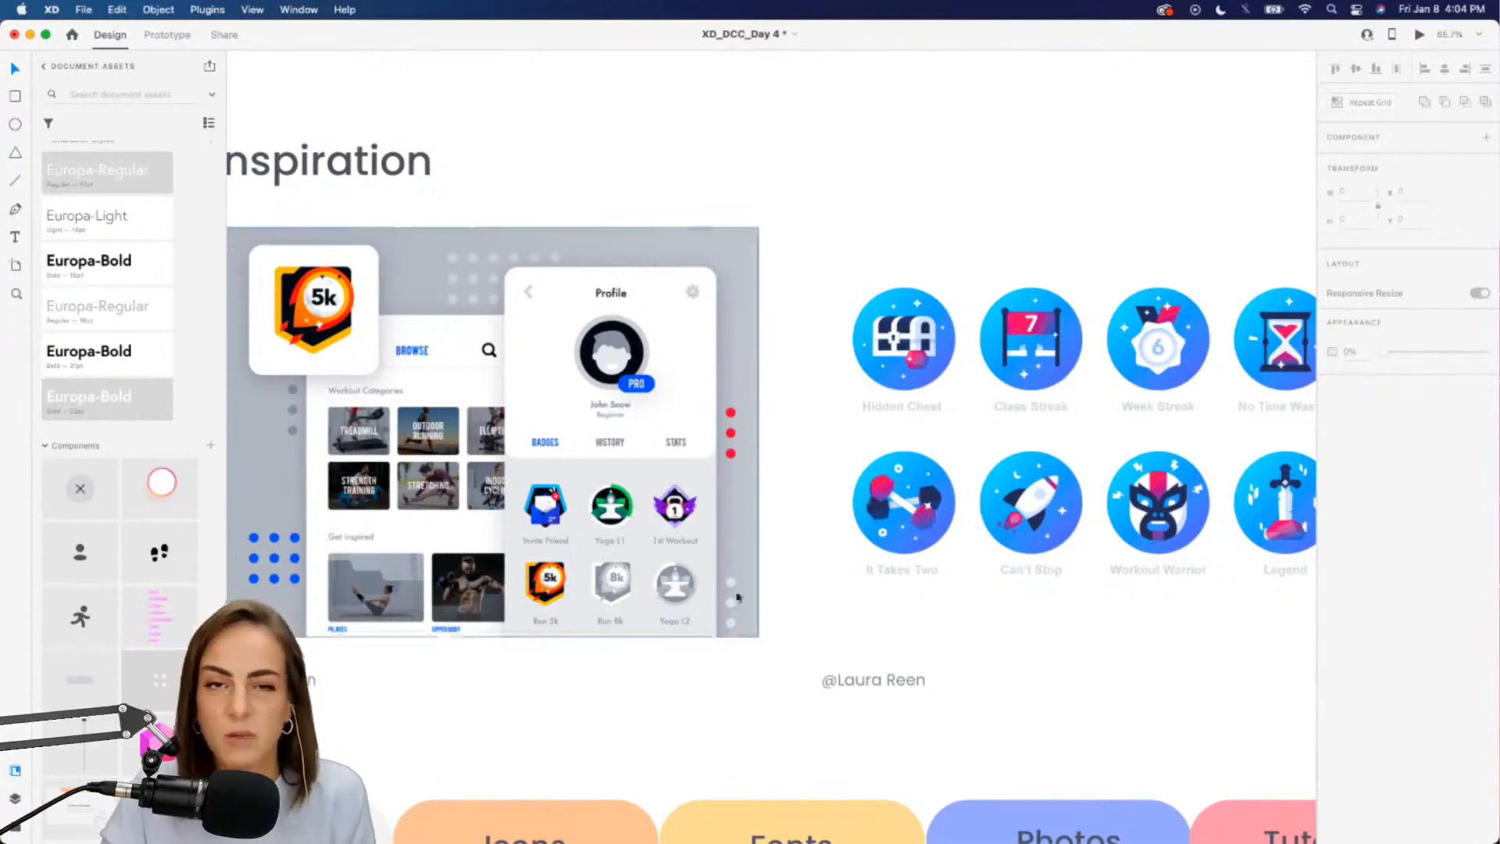
# Read the tips on reusing assets and components near the end of the guide artboard
pyautogui.scroll(-10, 850, 575)
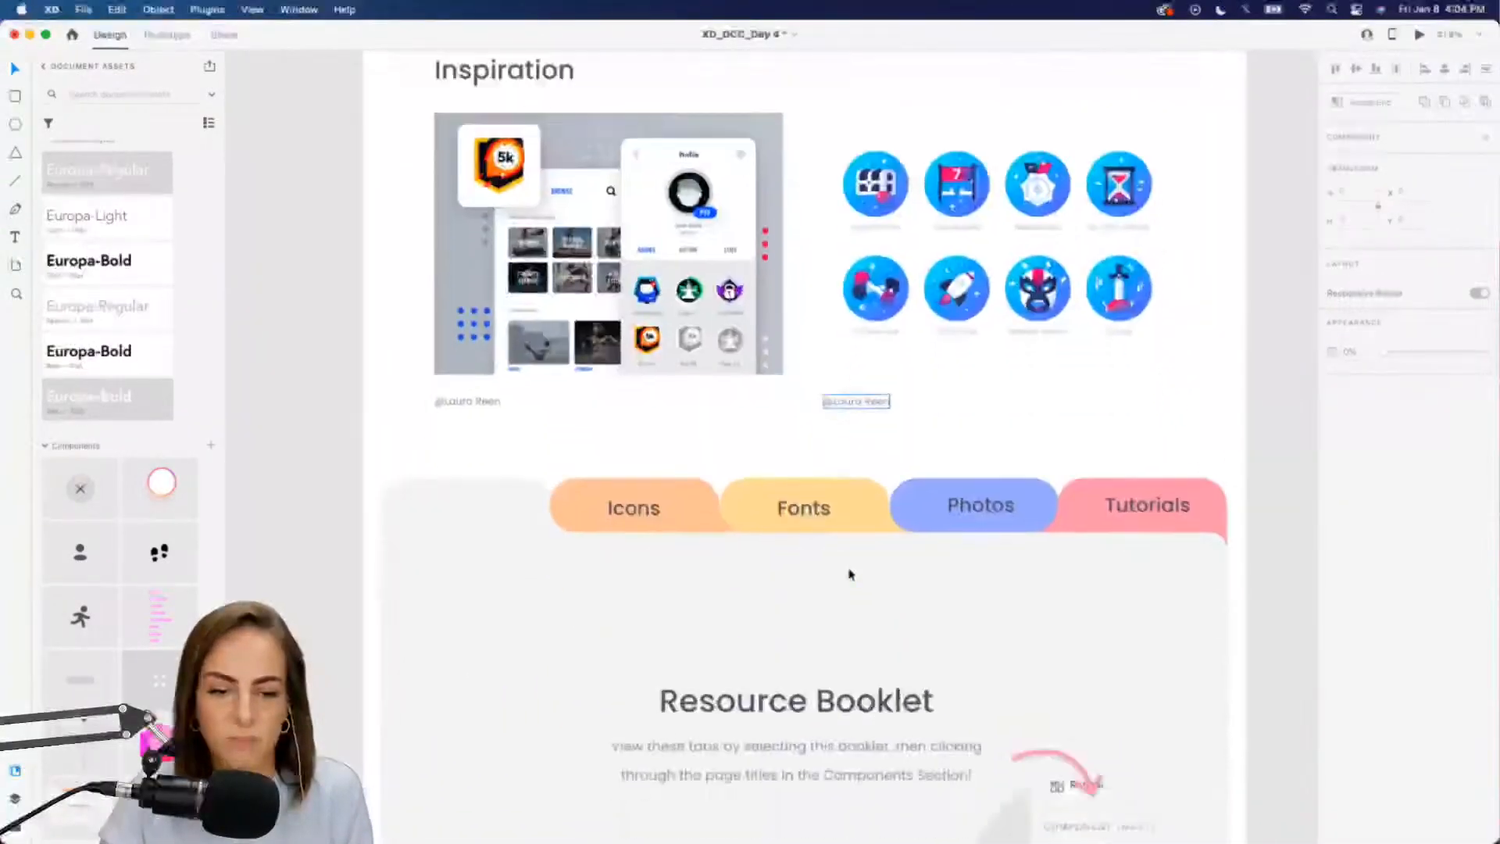
pyautogui.scroll(-10, 850, 575)
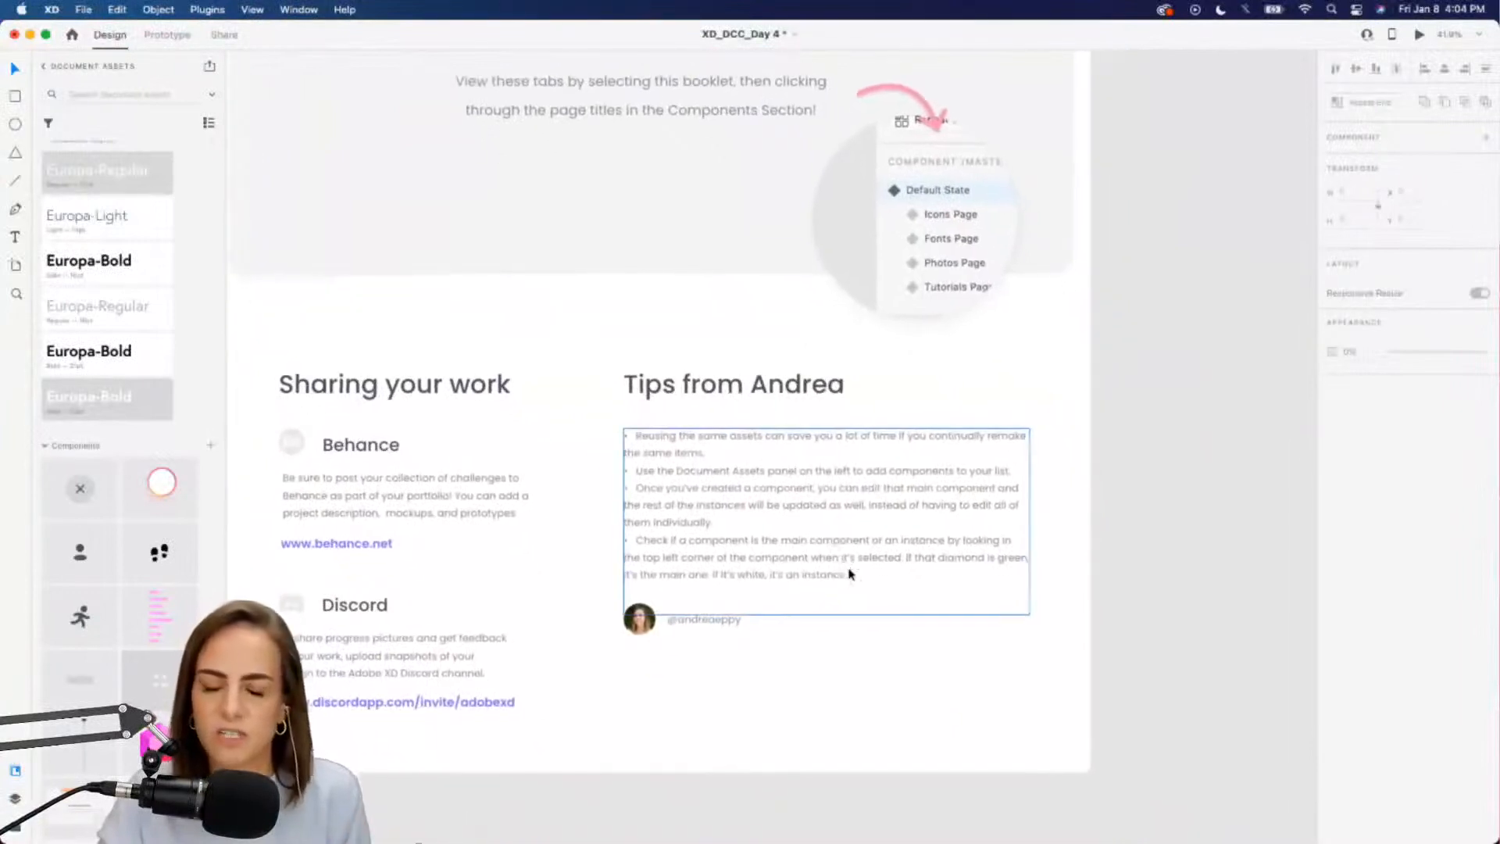
pyautogui.scroll(5, 850, 574)
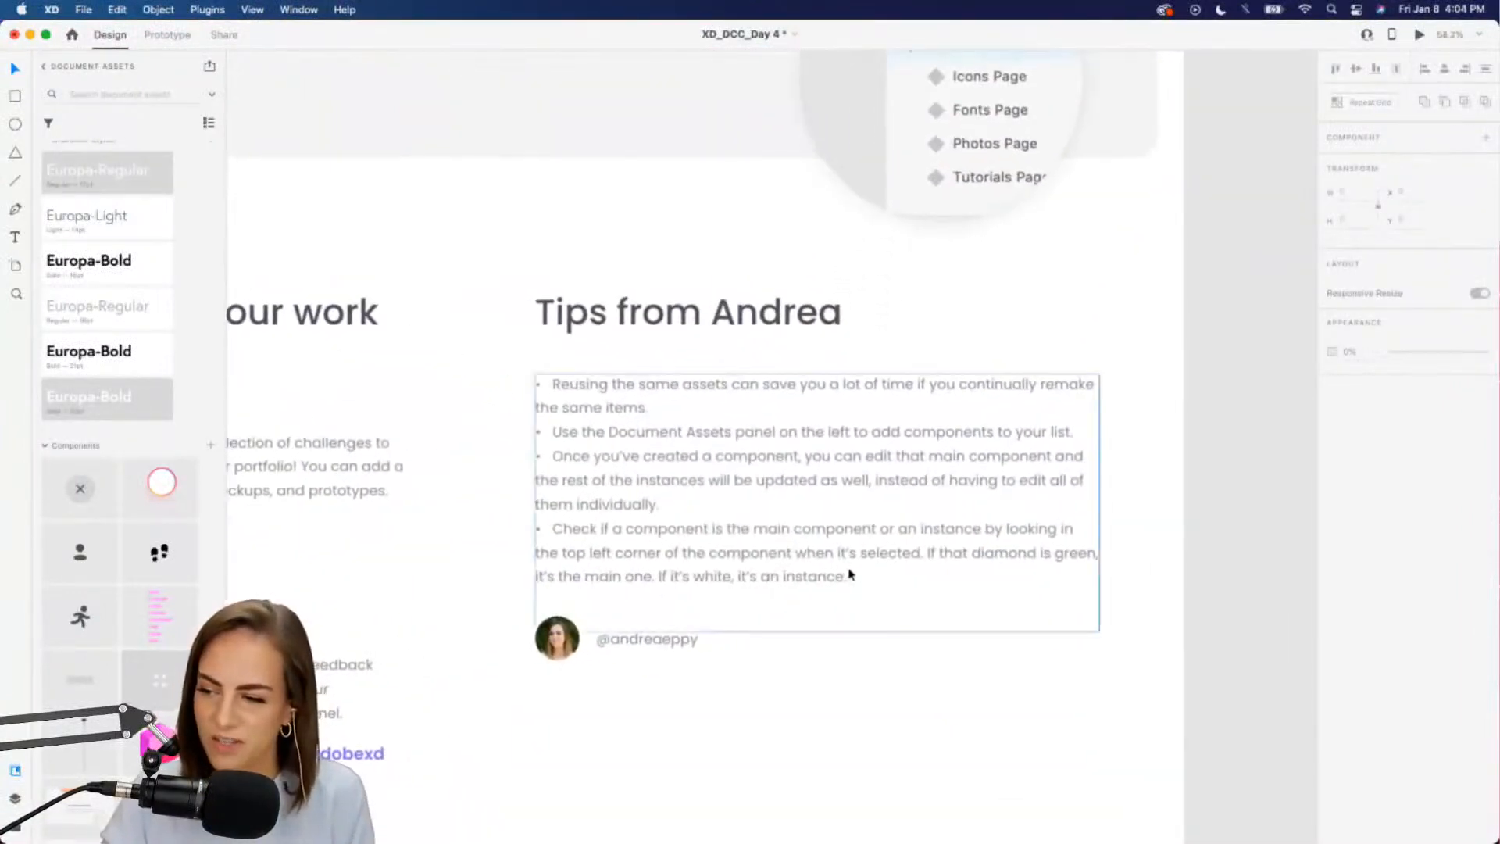
pyautogui.scroll(-1, 851, 574)
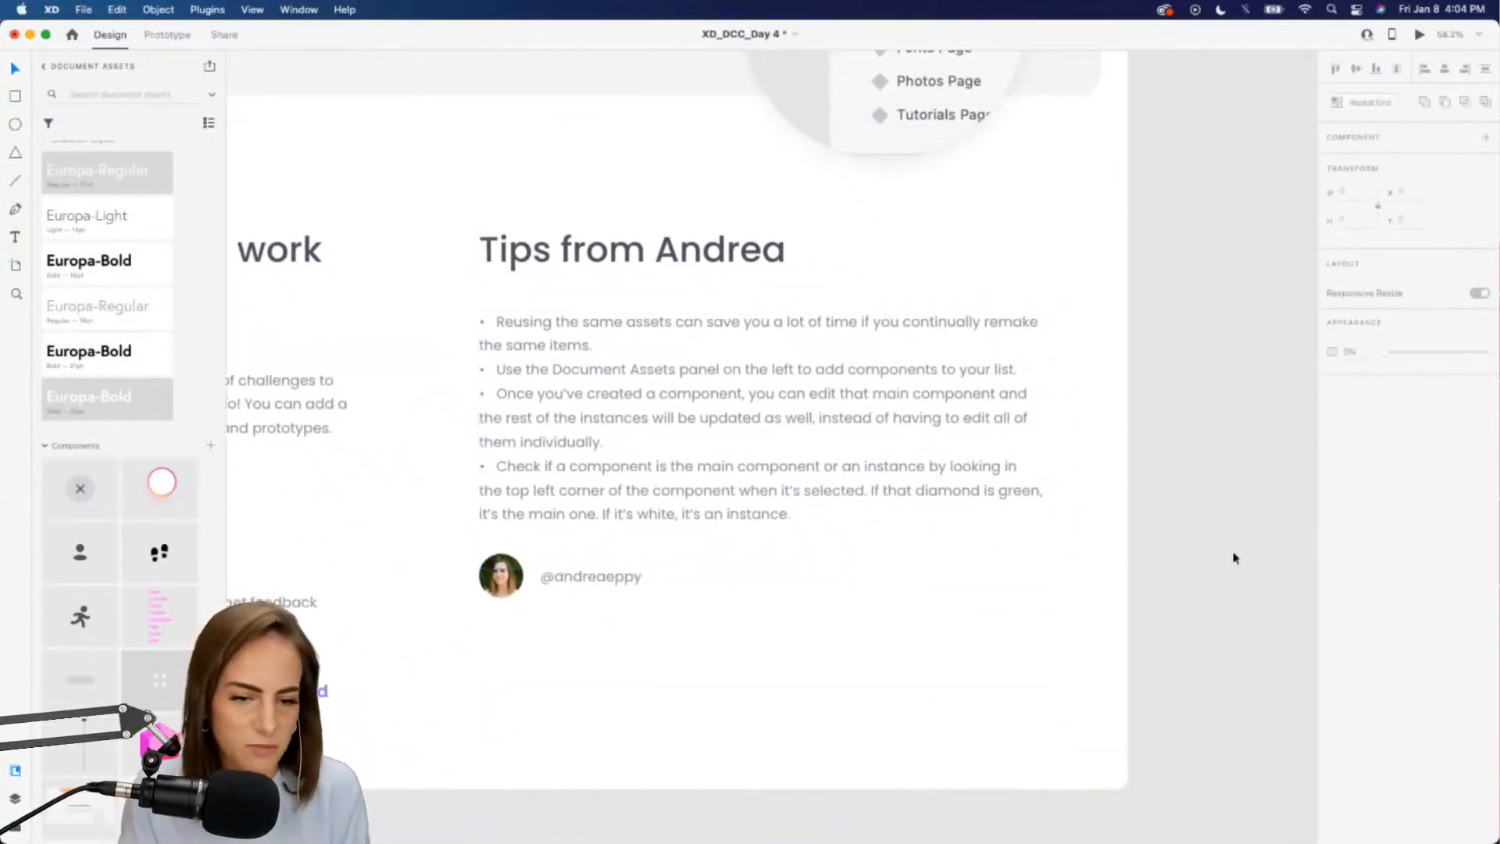
# View the list of available libraries, and return to Document Assets to look over its colors, character styles and components
pyautogui.click(45, 67)
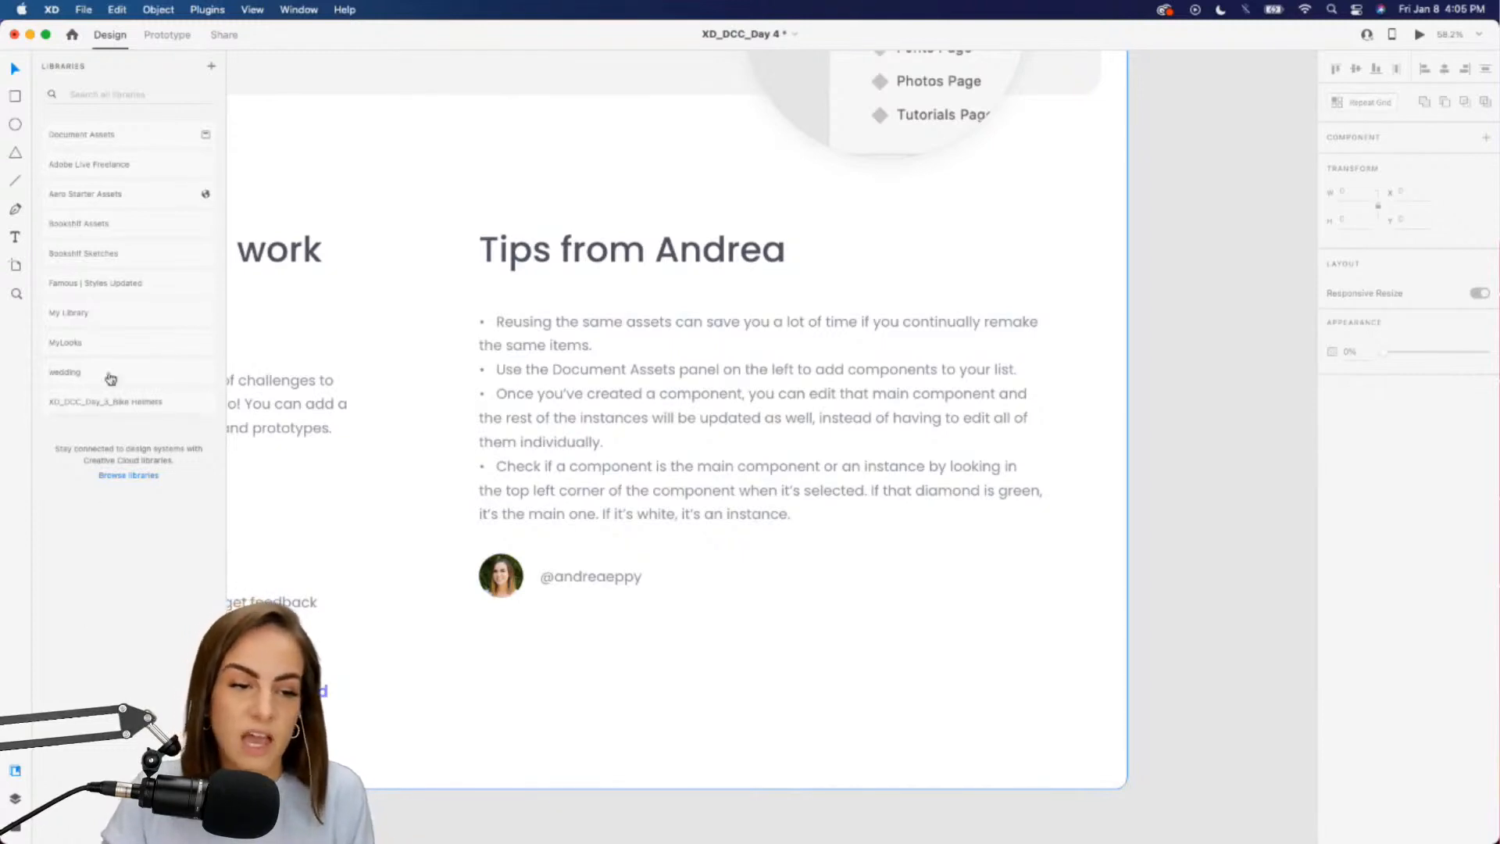
pyautogui.click(128, 136)
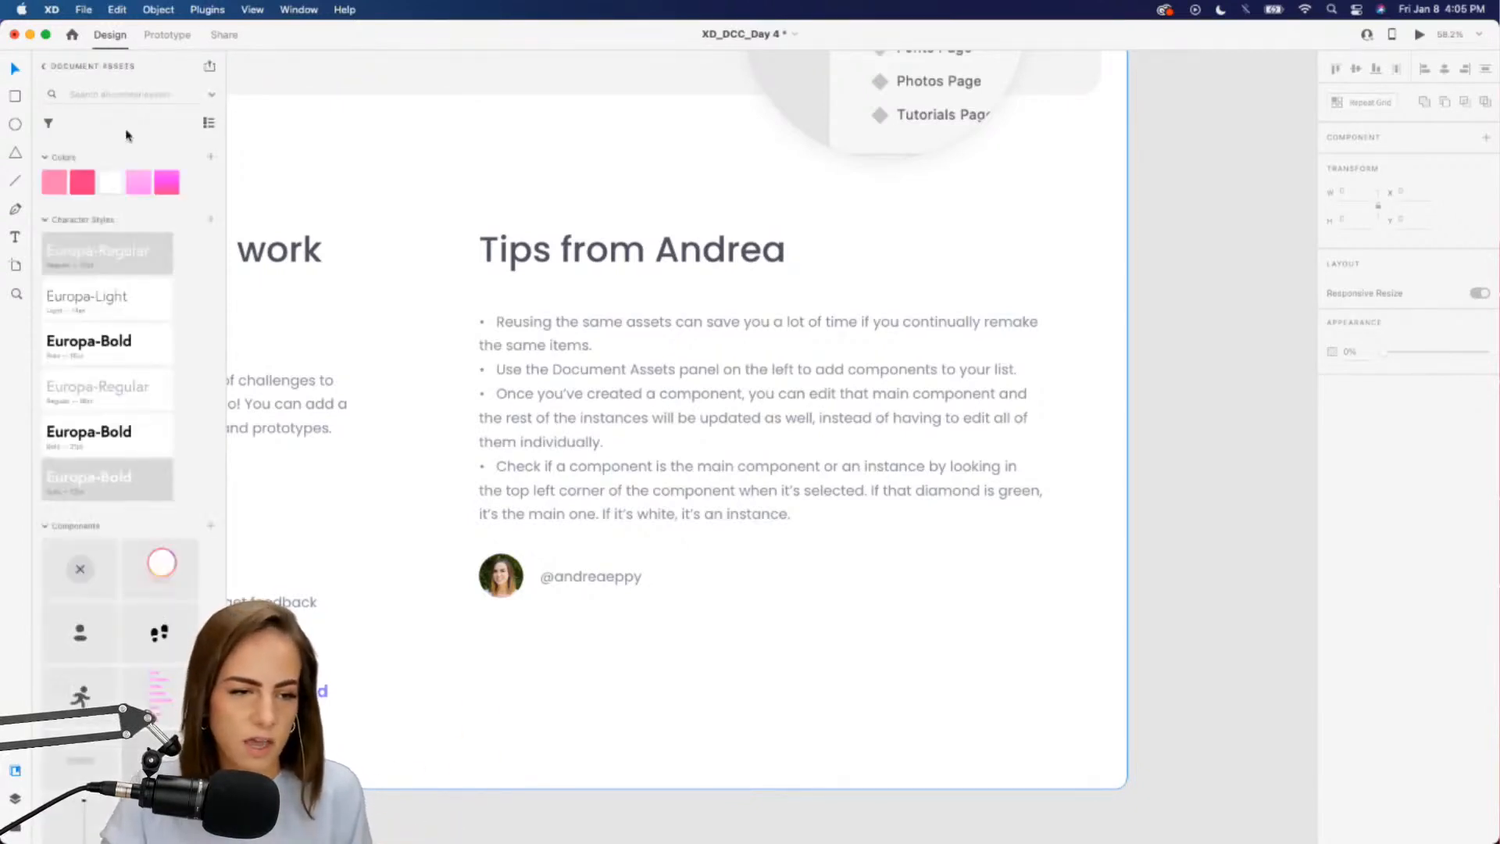
pyautogui.click(56, 74)
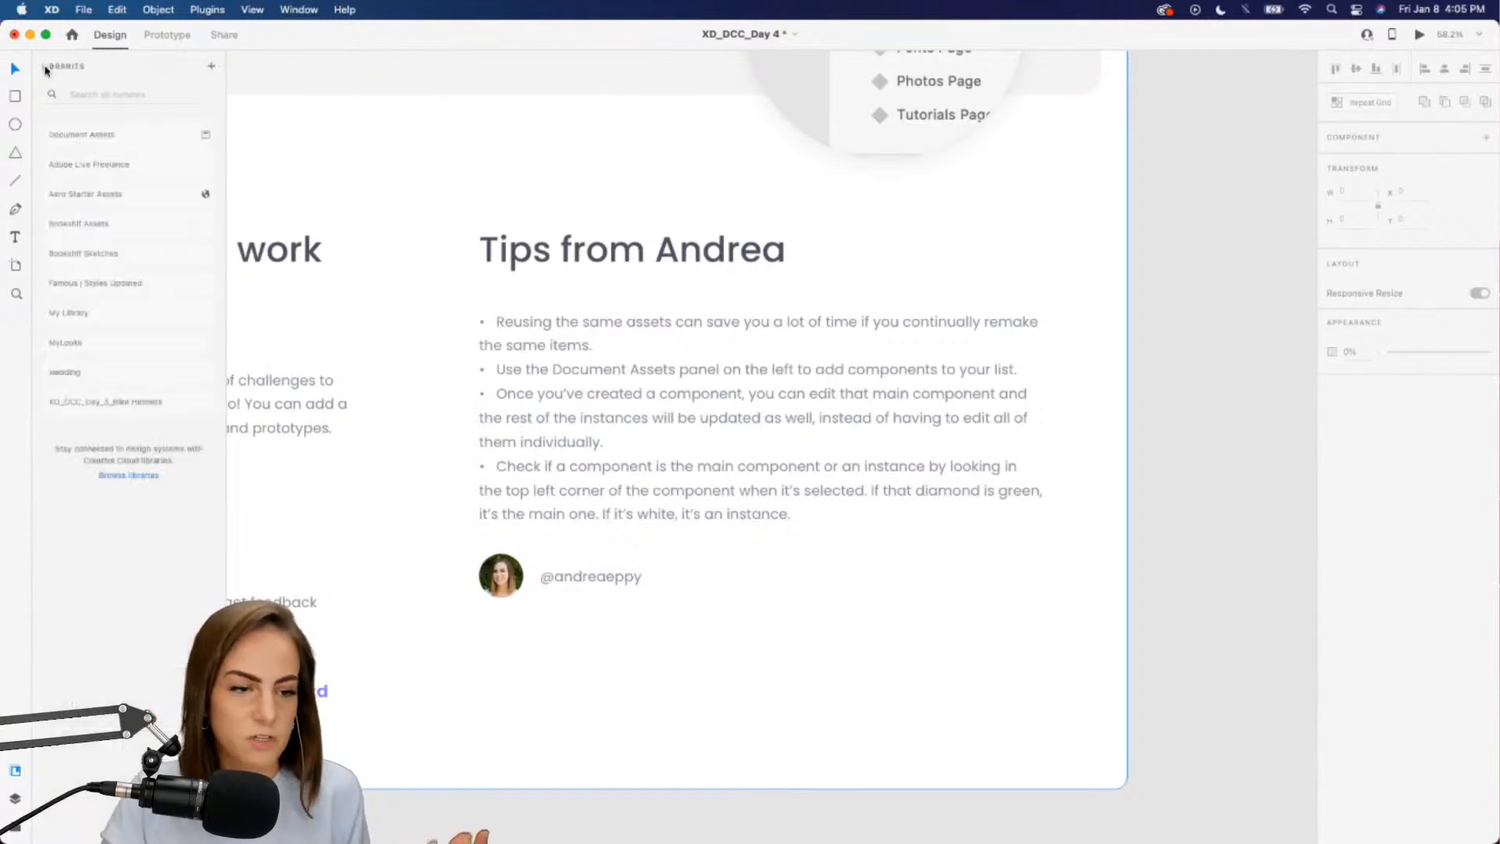
pyautogui.click(115, 137)
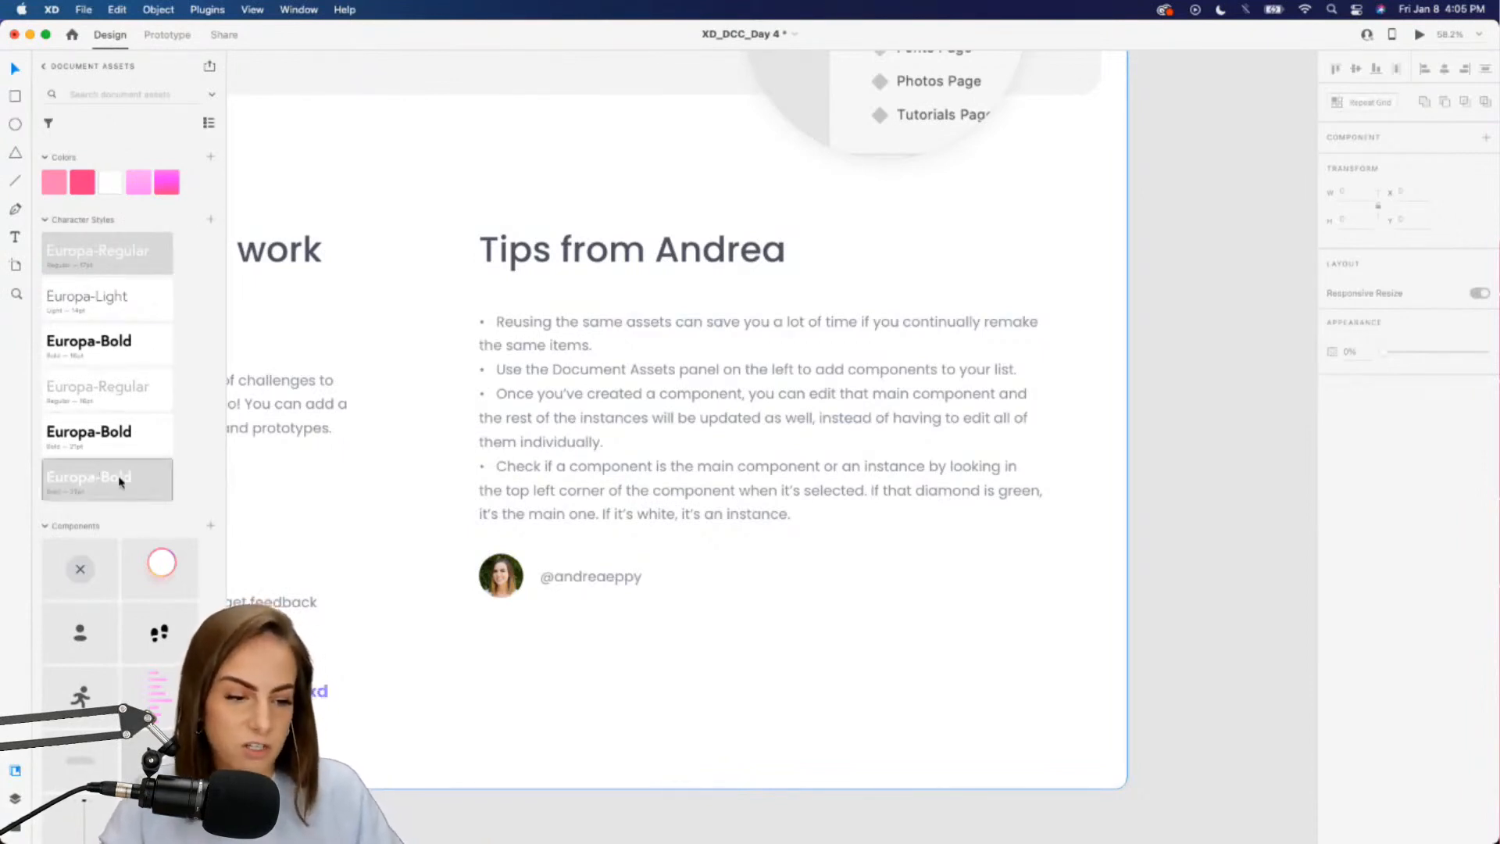
pyautogui.scroll(-3, 121, 484)
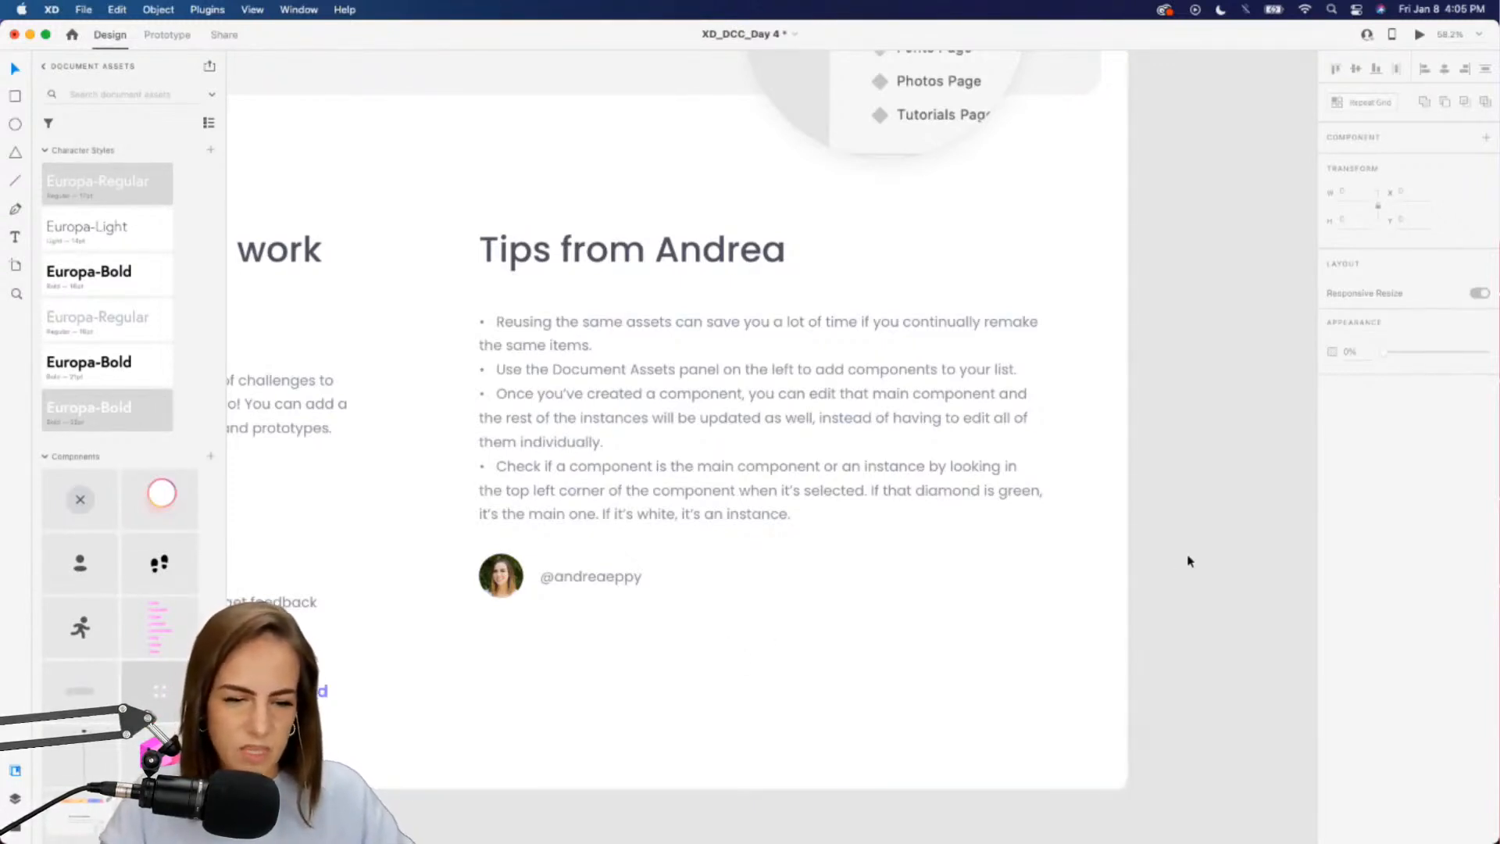
# Place the pink gem component on the empty canvas beside the guide artboard and delete it again
pyautogui.hscroll(10, 1188, 561)
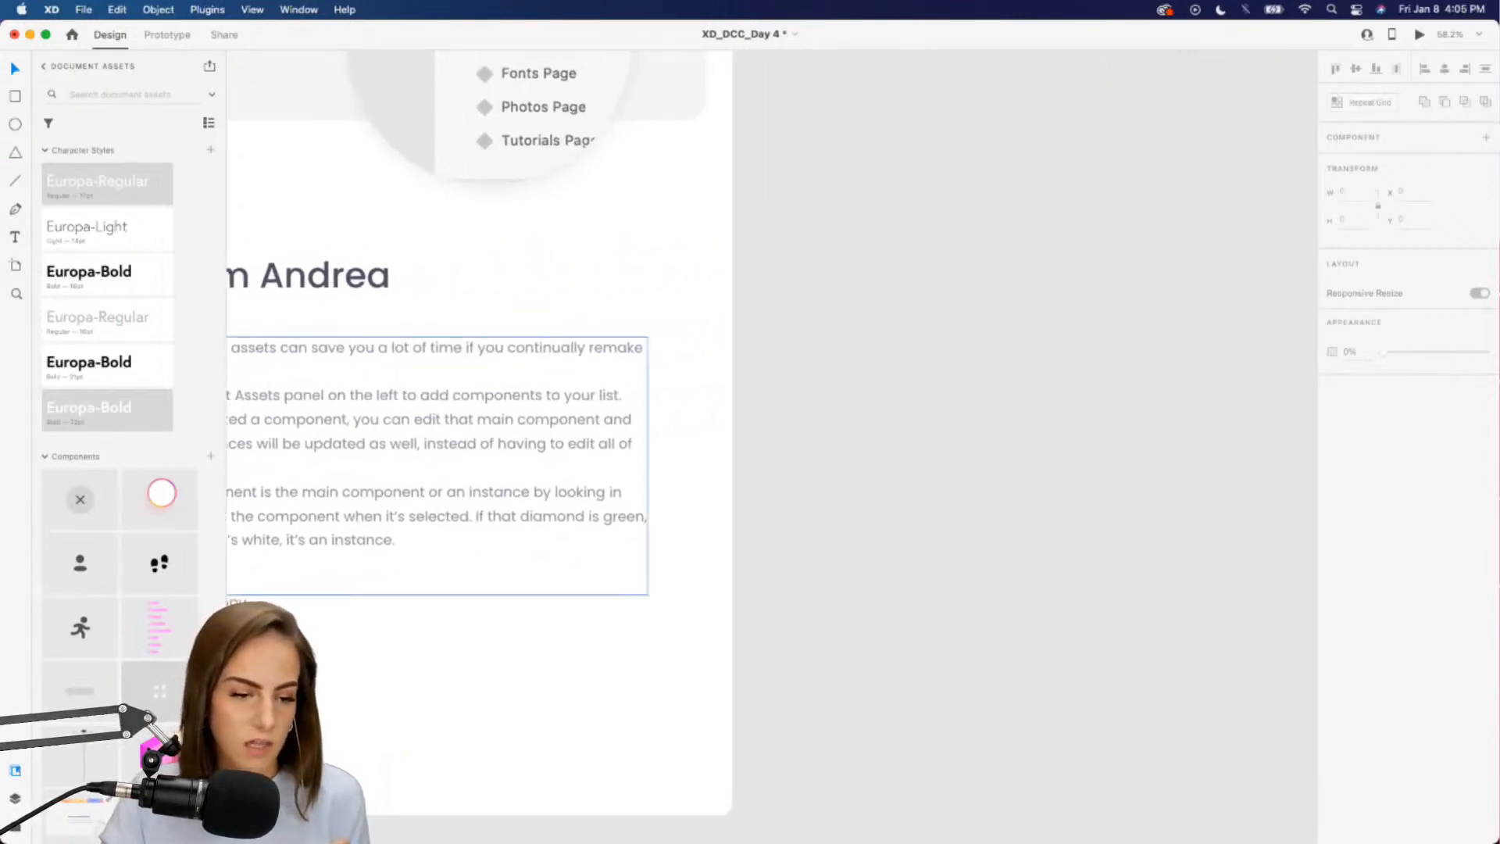
pyautogui.moveTo(250, 578); pyautogui.dragTo(844, 451)
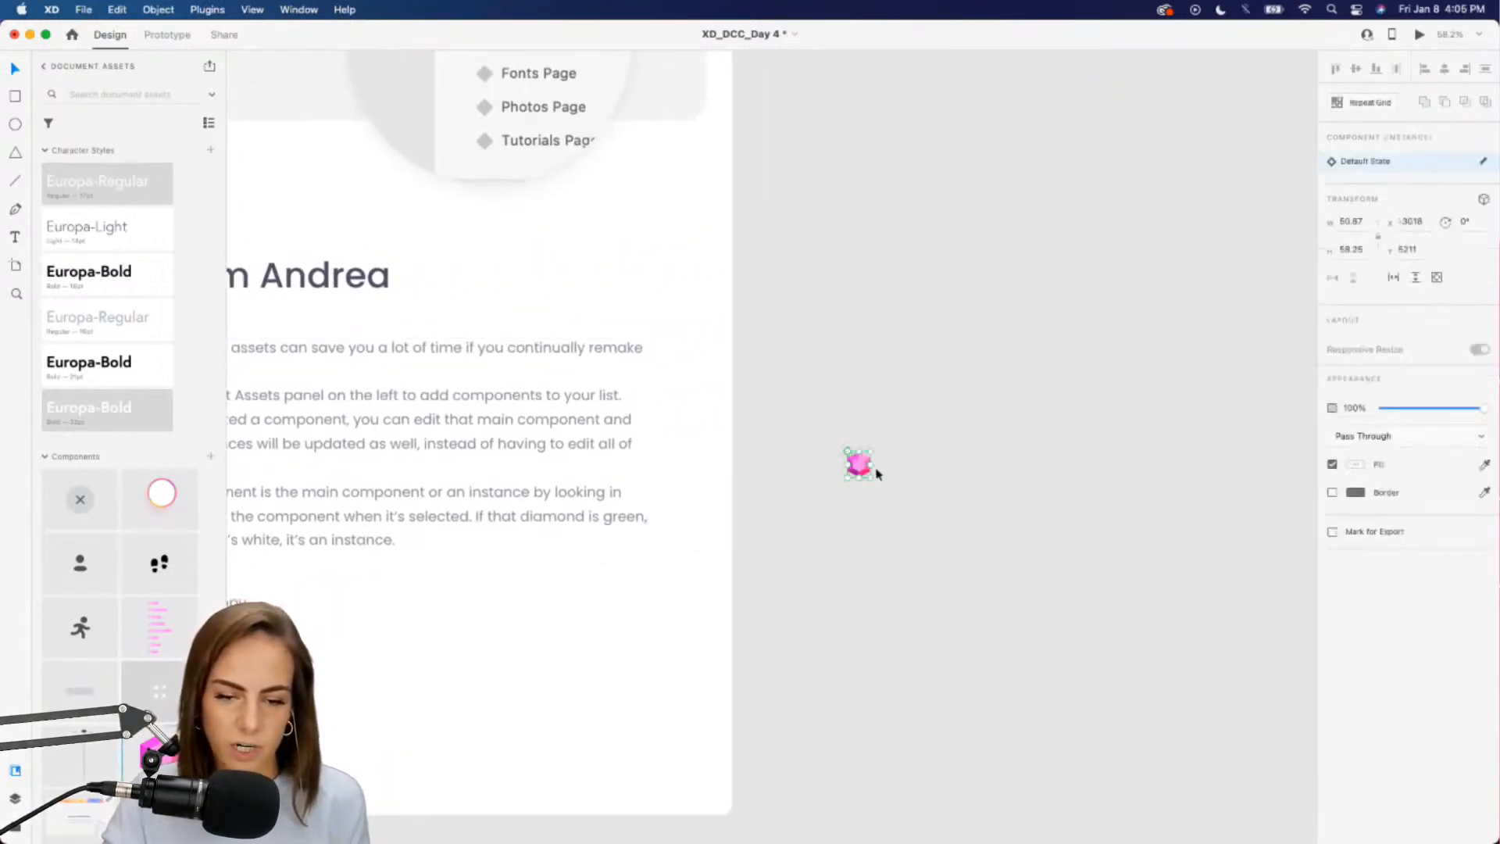
pyautogui.scroll(10, 876, 472)
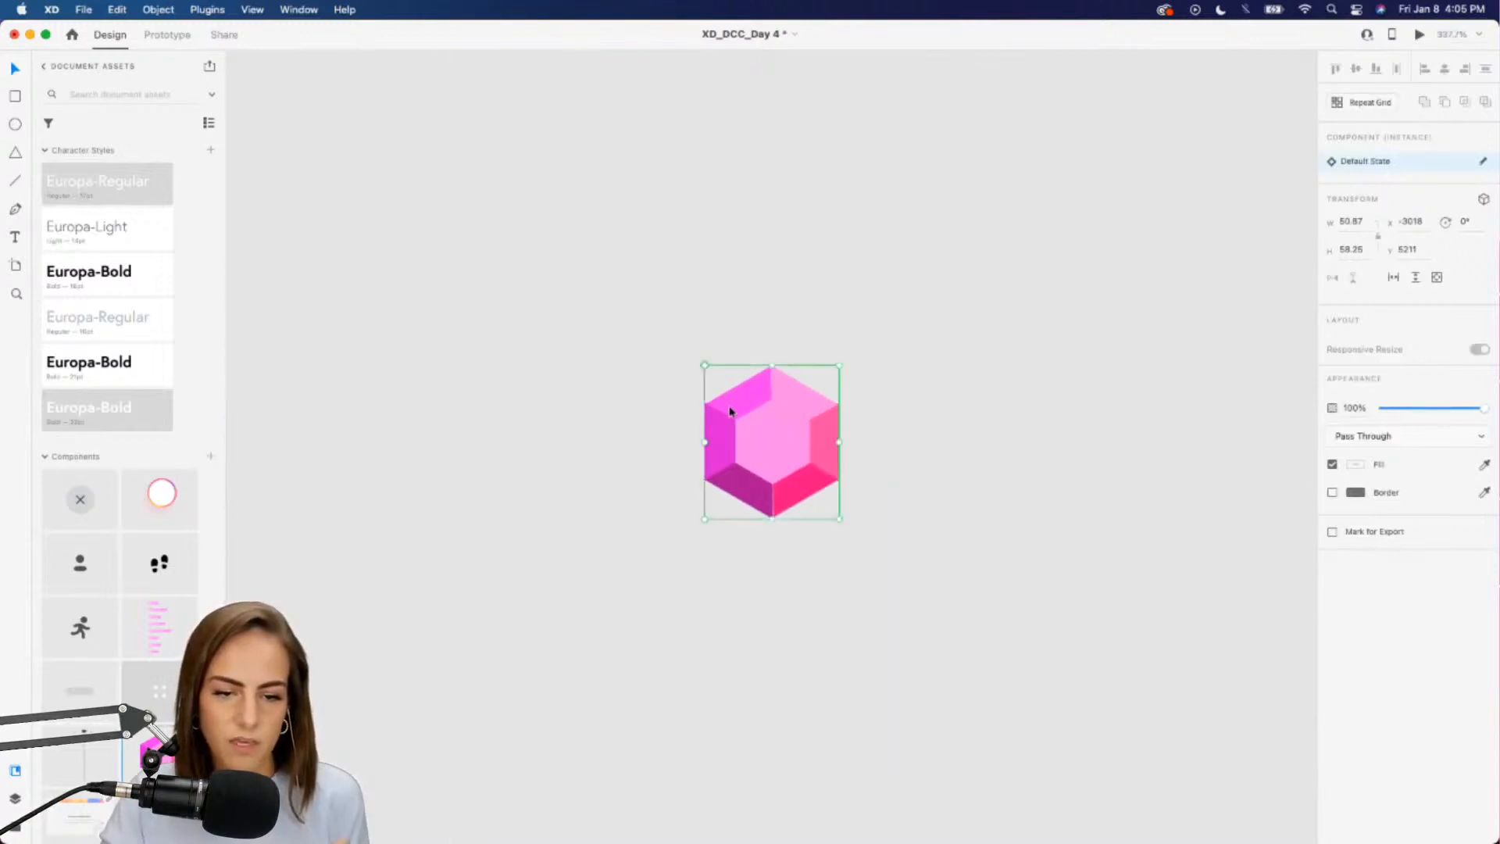
pyautogui.scroll(-8, 731, 412)
pyautogui.press('Delete')
# Copy the curved pink arrow from the Resource Booklet and paste it onto the empty canvas beside the guide artboard
pyautogui.scroll(6, 731, 412)
pyautogui.hscroll(-3, 731, 412)
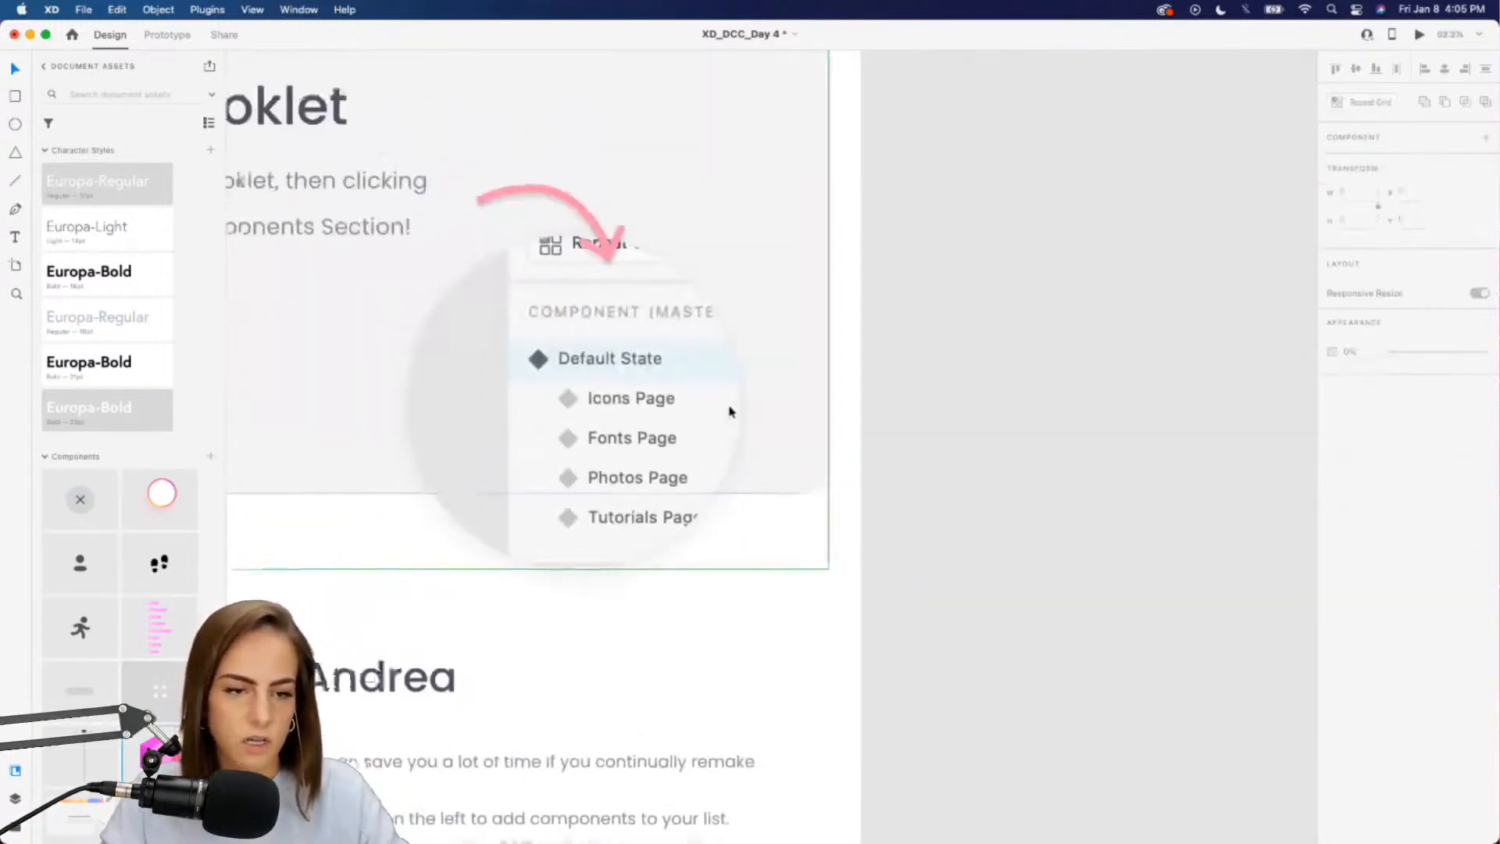
pyautogui.hscroll(-2, 730, 412)
pyautogui.doubleClick(689, 259)
pyautogui.scroll(-1, 896, 466)
pyautogui.hscroll(1, 897, 467)
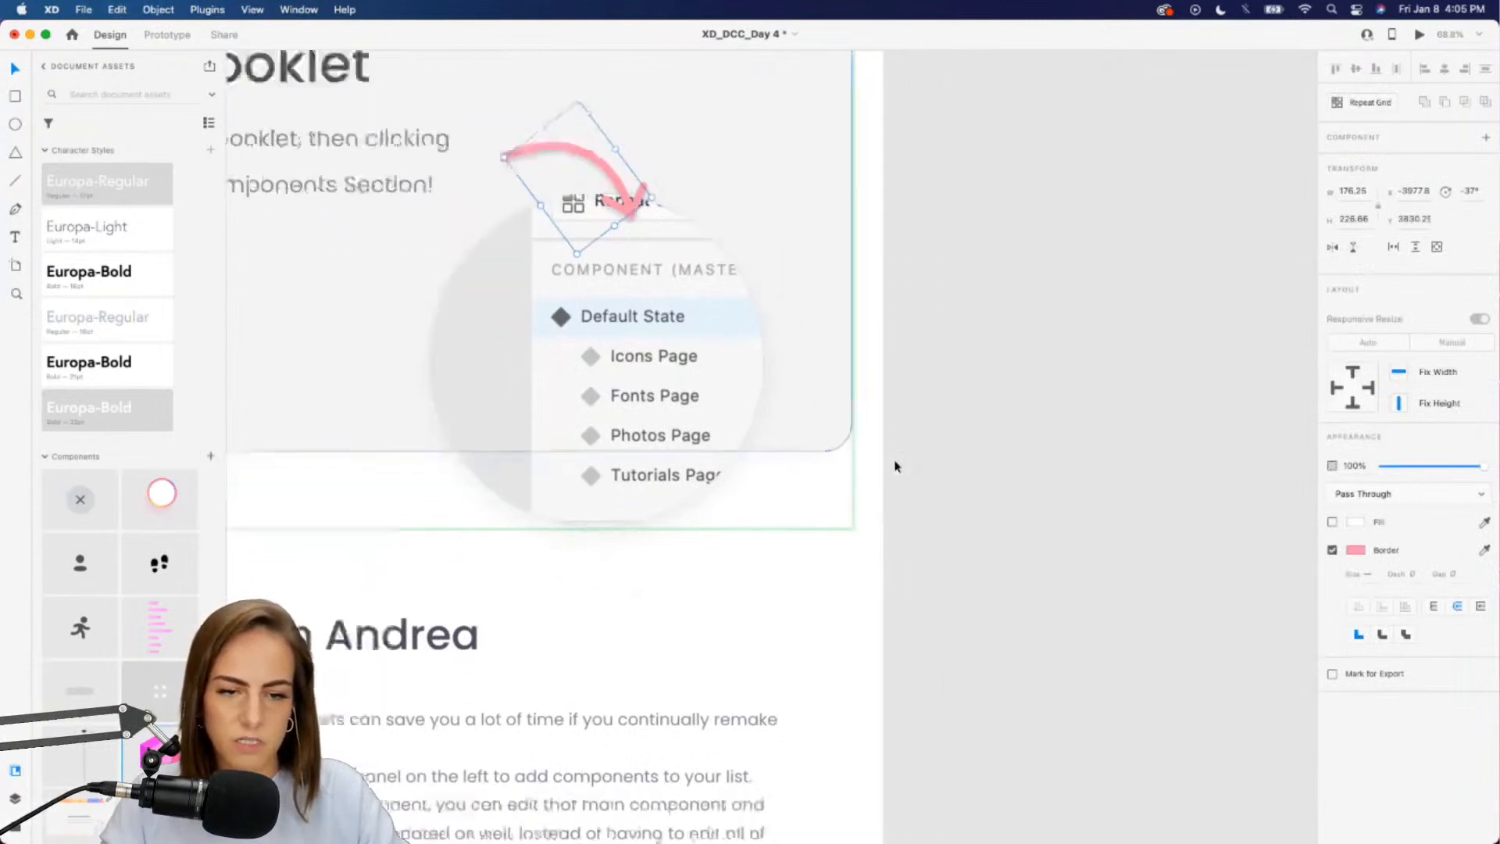
pyautogui.scroll(-5, 896, 466)
pyautogui.hscroll(4, 896, 467)
pyautogui.click(896, 467)
pyautogui.press('super+v')
pyautogui.scroll(1, 815, 466)
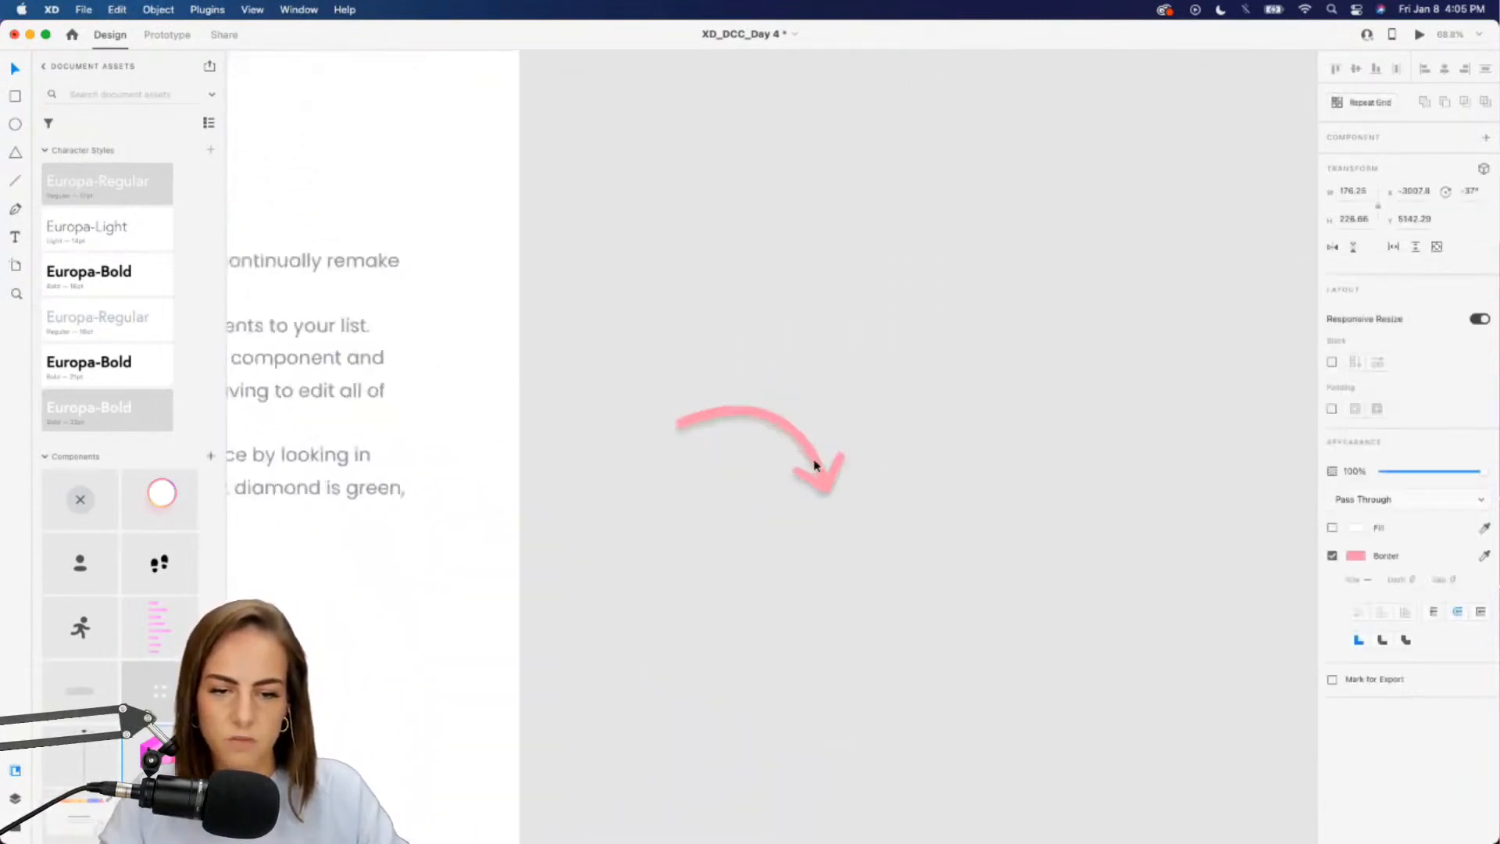
# Make the pasted curved pink arrow a component in Document Assets
pyautogui.scroll(3, 815, 466)
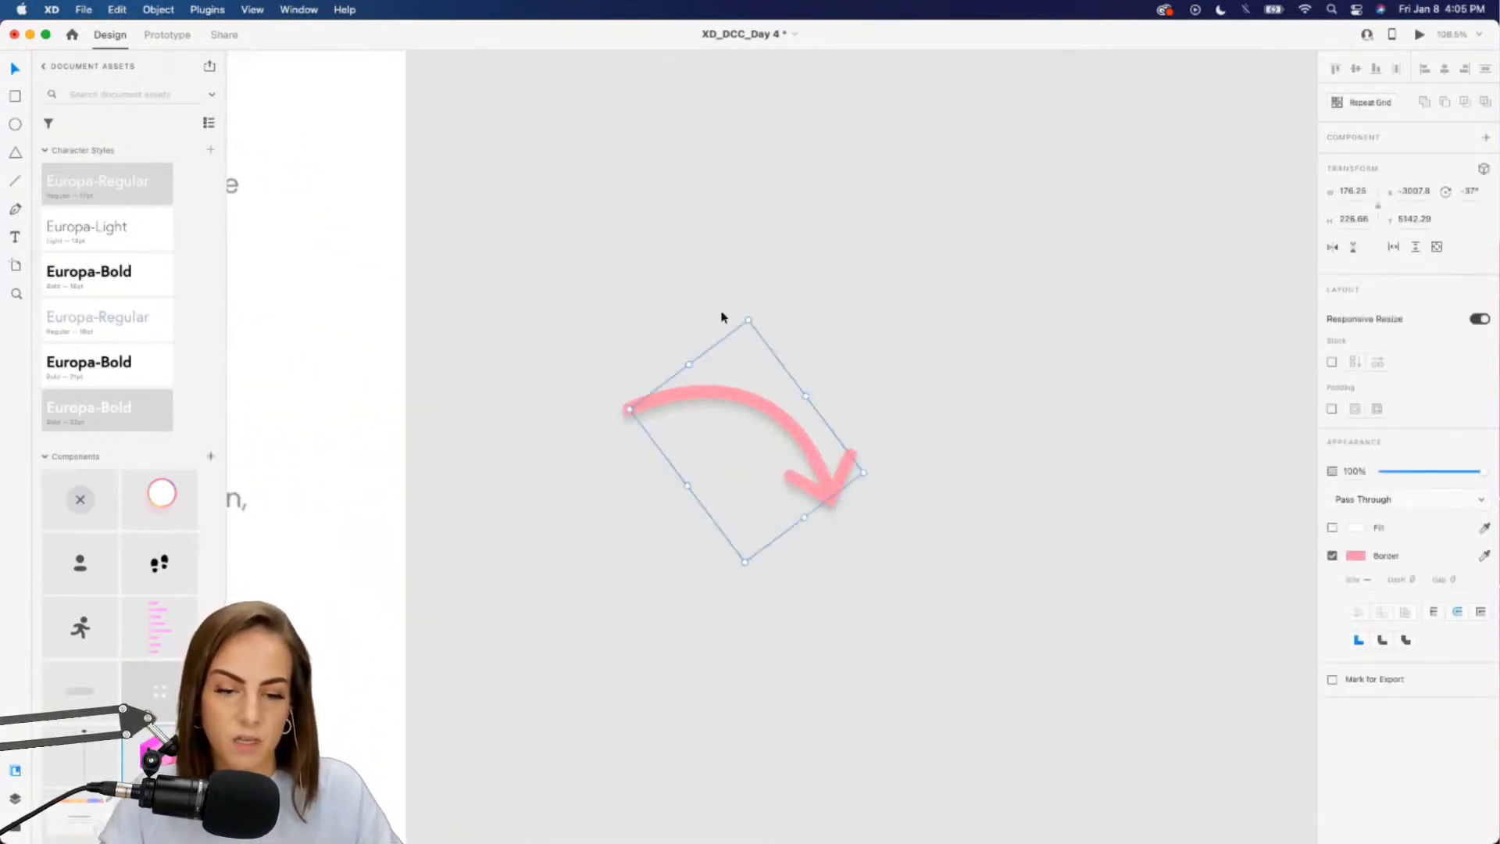
pyautogui.click(210, 459)
pyautogui.scroll(-5, 157, 469)
pyautogui.scroll(5, 109, 485)
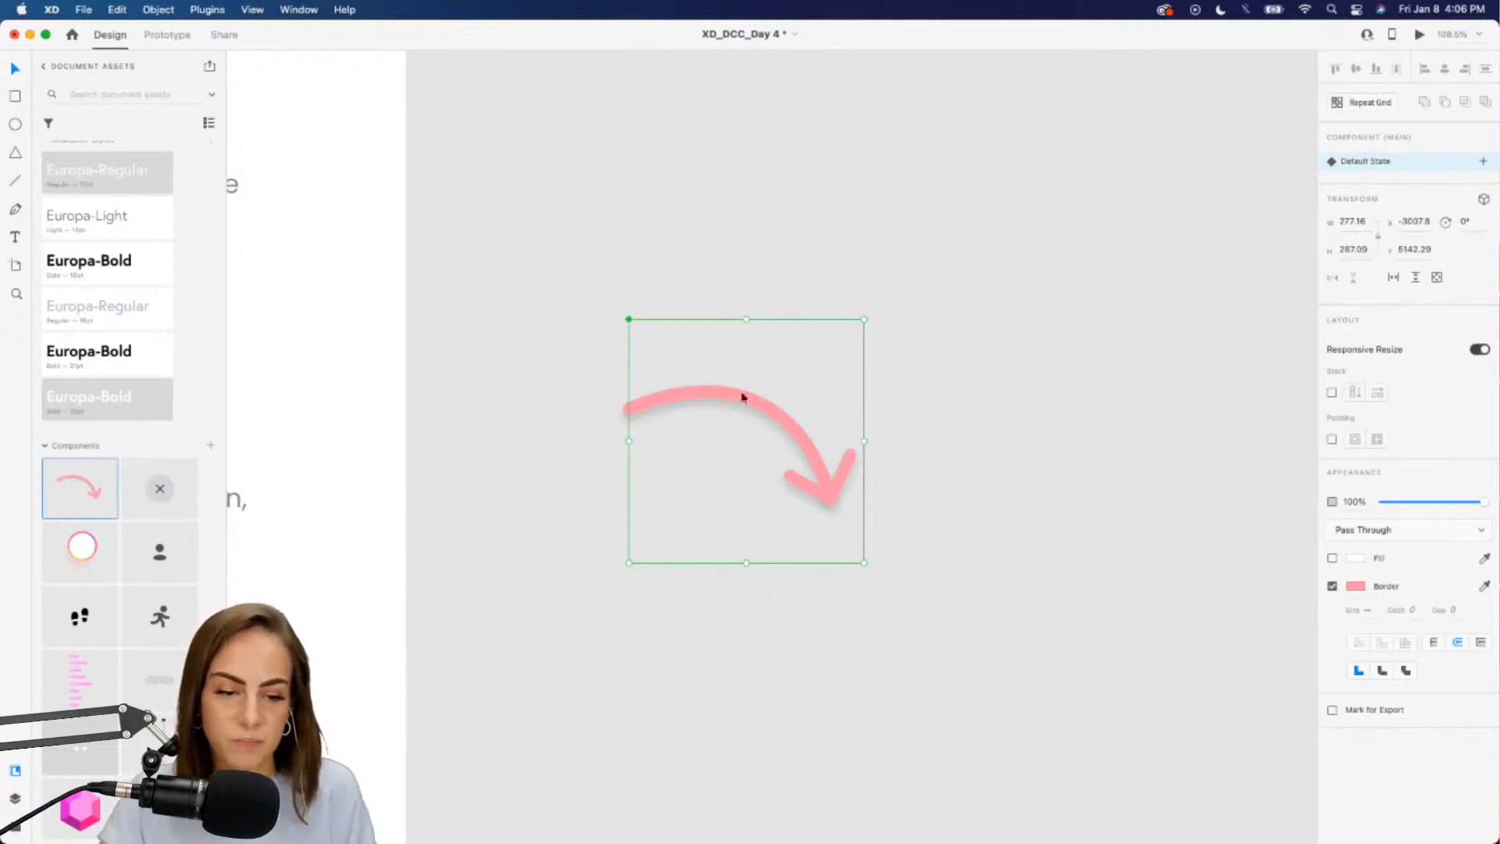
# Try moving the main arrow component, undo the move, and place a copy of the arrow beside the original instead
pyautogui.moveTo(714, 399); pyautogui.dragTo(985, 395)
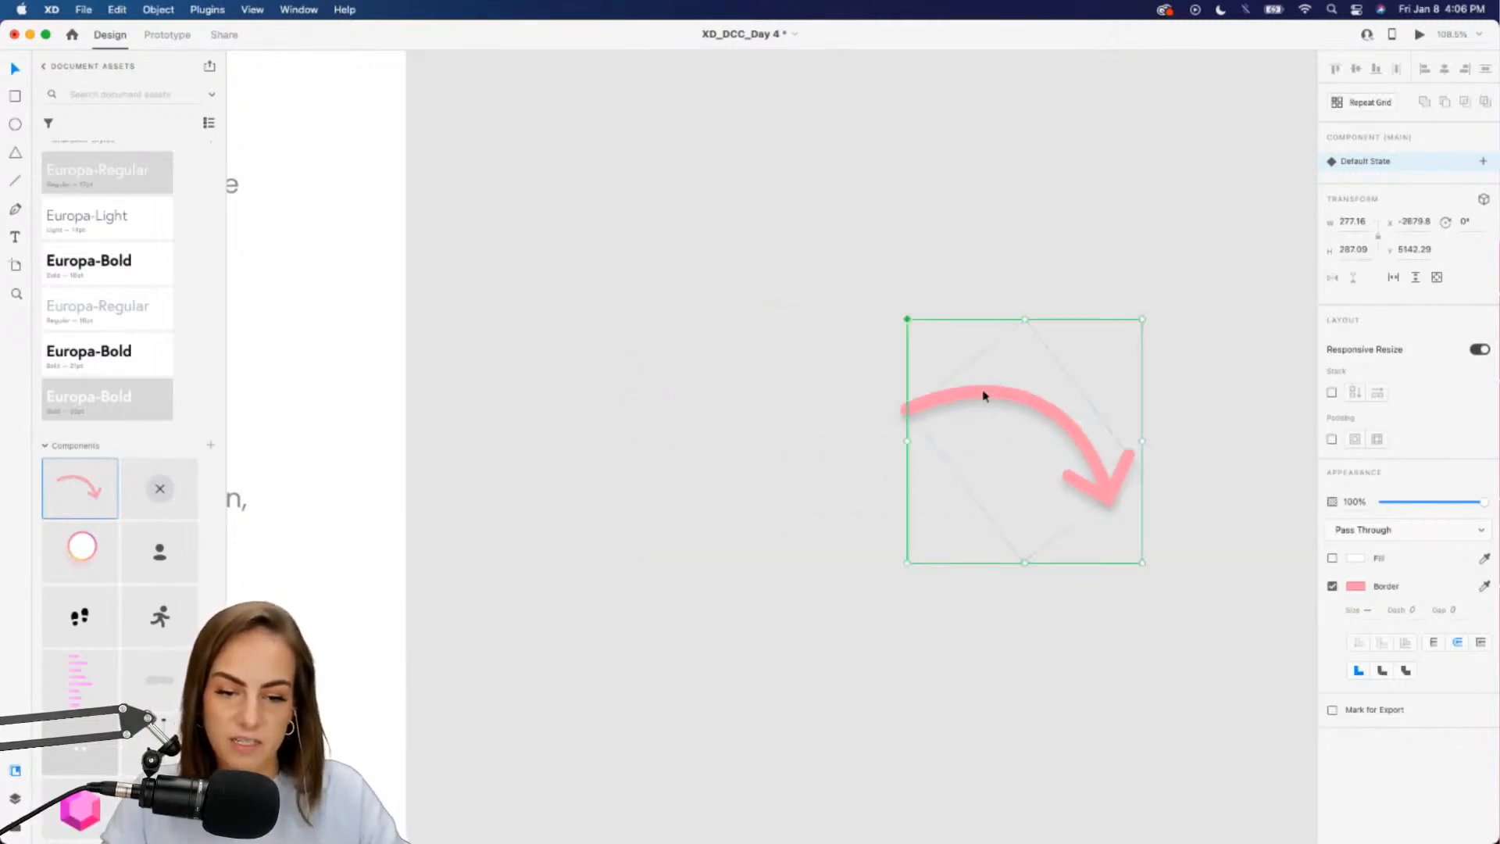
pyautogui.press('super+z')
pyautogui.click(852, 402)
pyautogui.moveTo(765, 401); pyautogui.dragTo(1084, 404)
pyautogui.hscroll(3, 1074, 404)
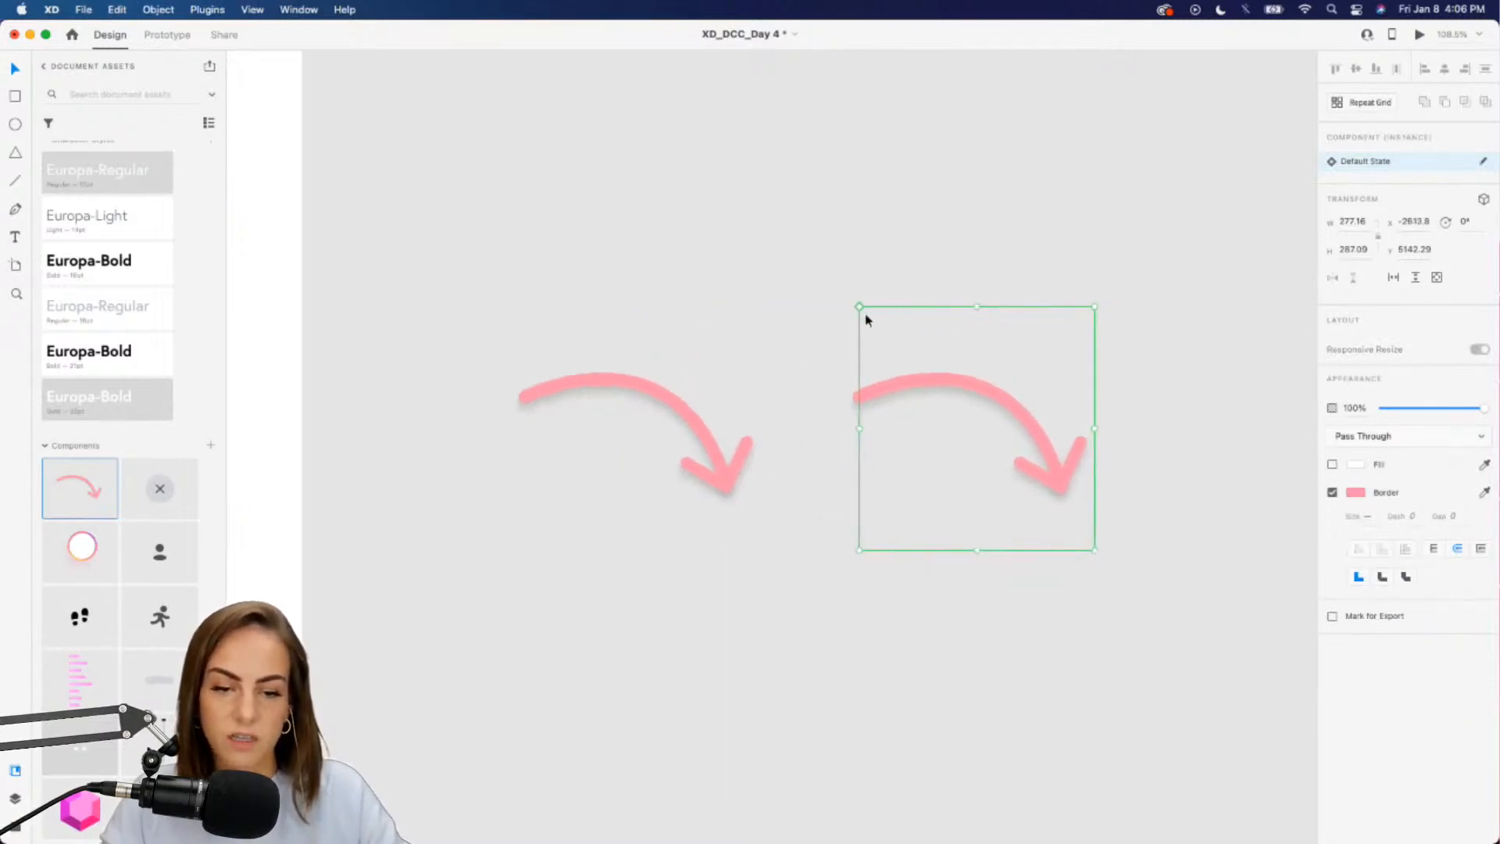
# Compare the main arrow component with its copy by selecting each in turn and checking the corner diamond marker
pyautogui.click(689, 421)
pyautogui.click(983, 394)
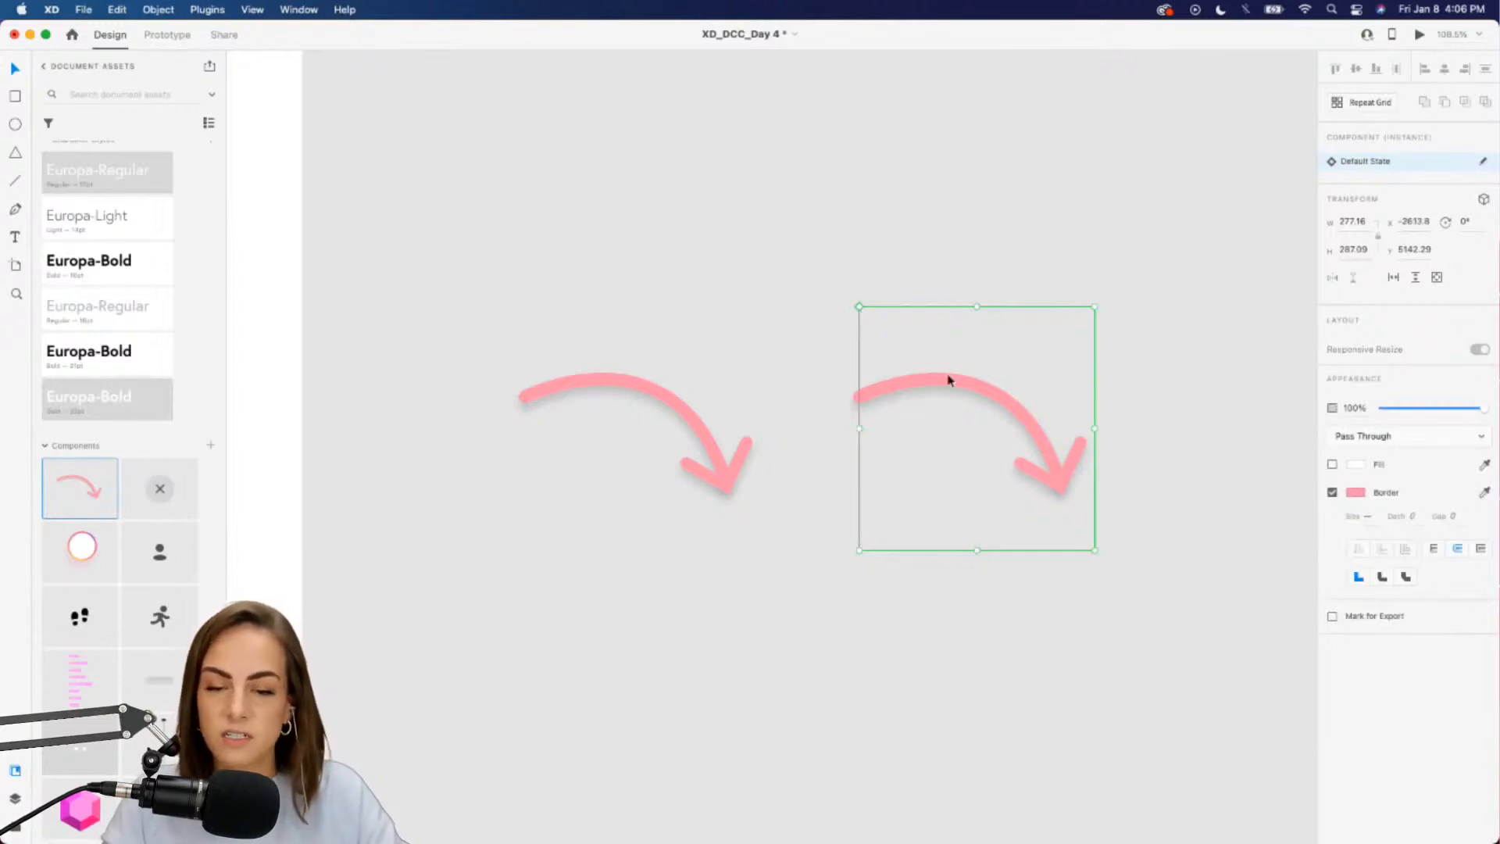
pyautogui.click(682, 406)
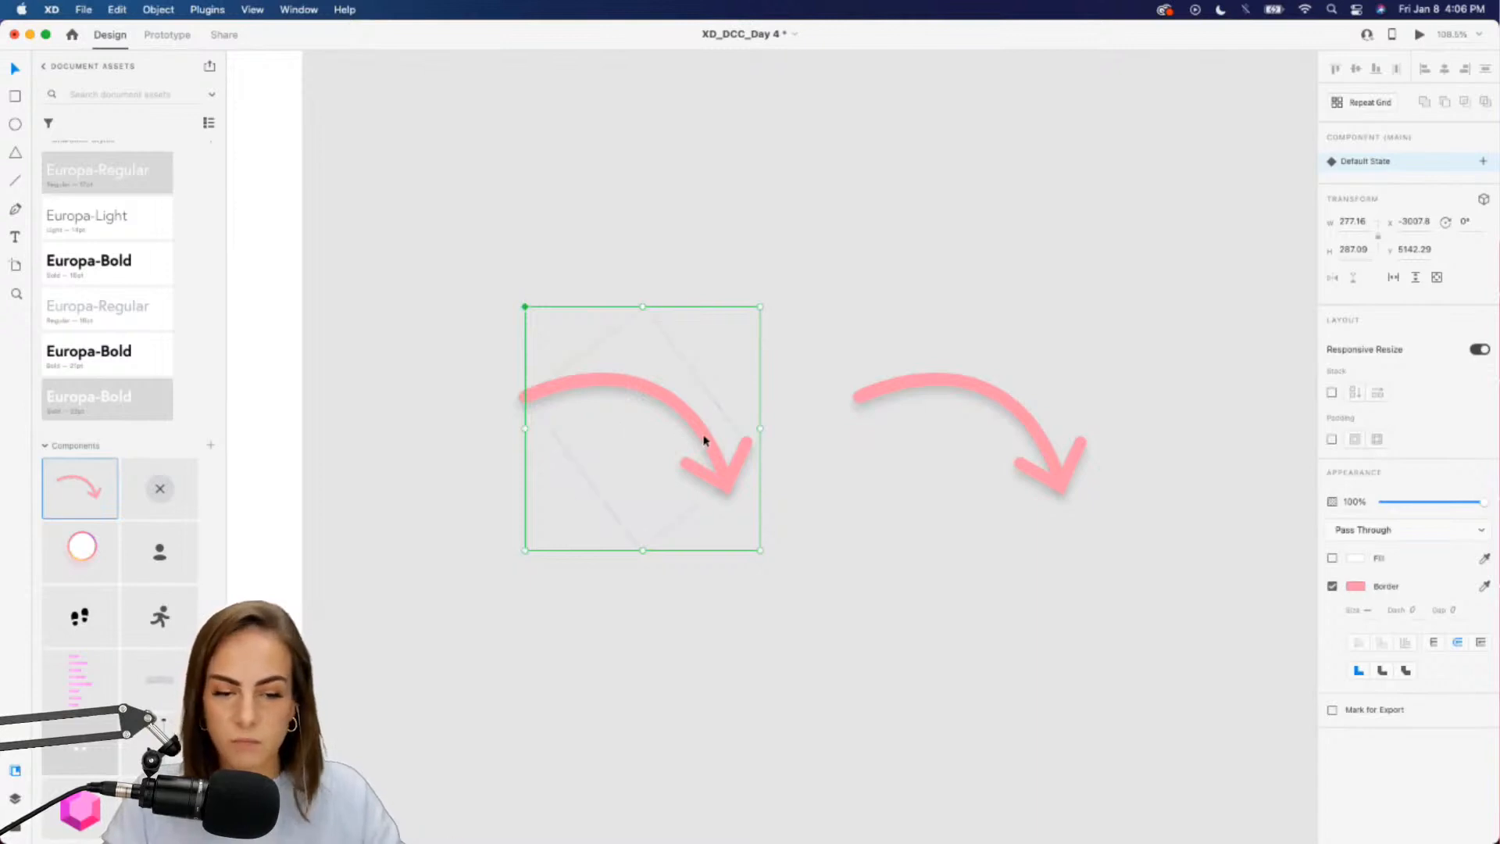
# Recolor the border of the arrow inside the main component to a dark red, and undo the color change
pyautogui.doubleClick(704, 442)
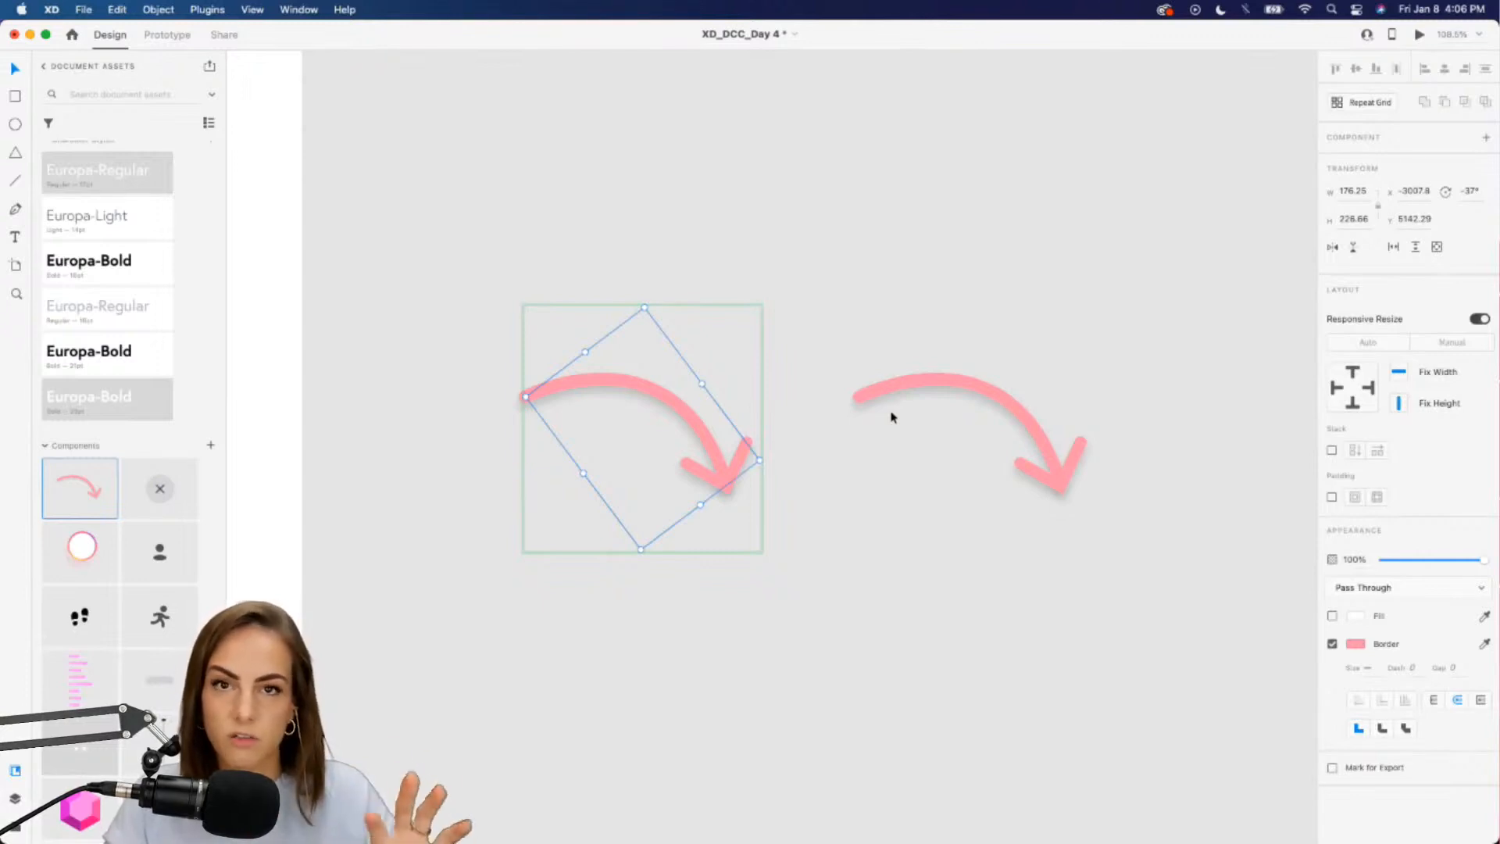
pyautogui.click(1357, 643)
pyautogui.moveTo(1238, 606); pyautogui.dragTo(1266, 588)
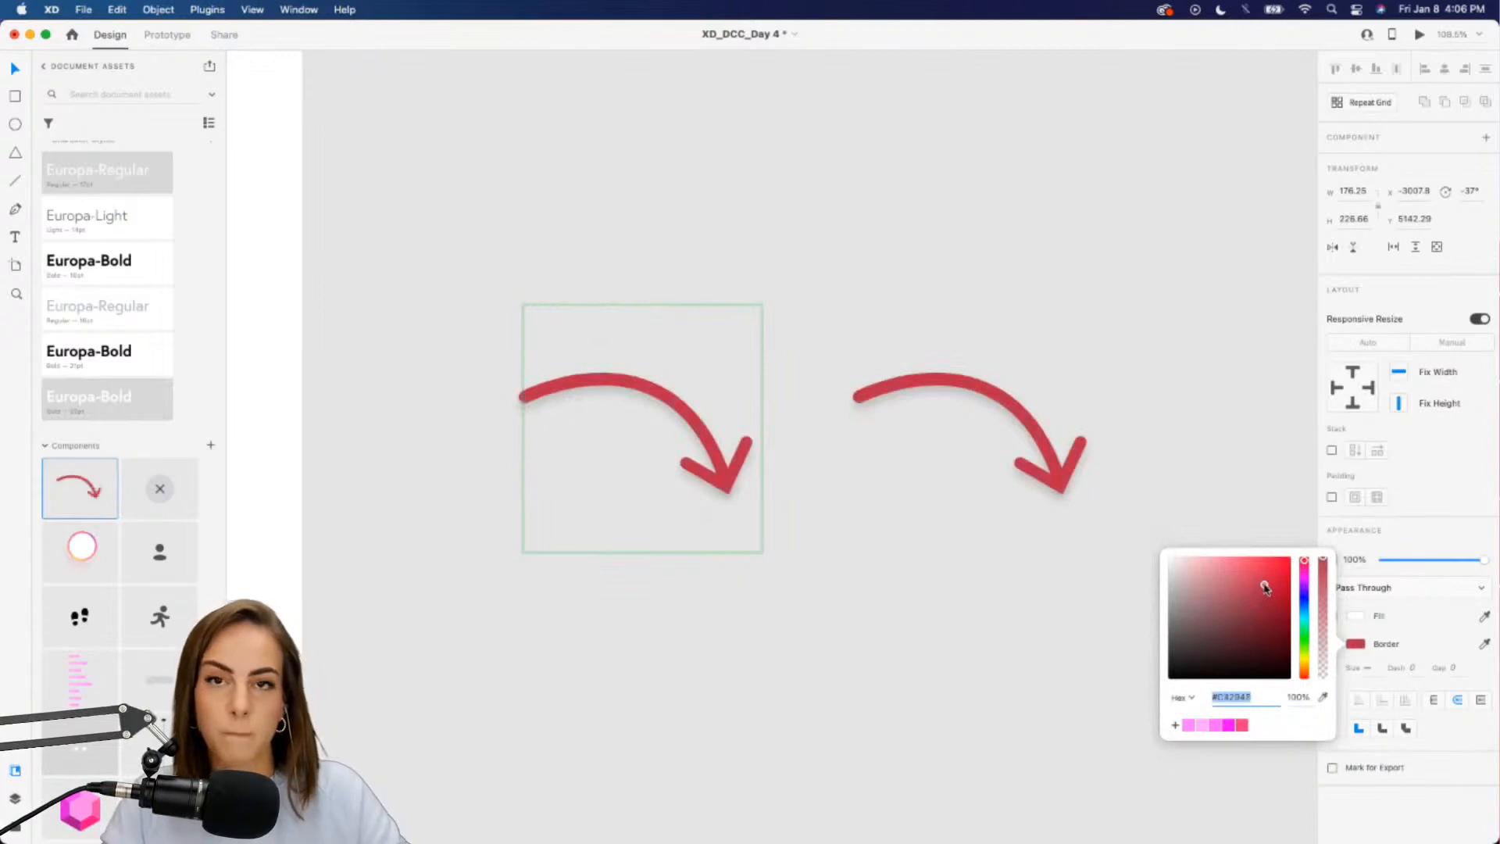
pyautogui.click(826, 589)
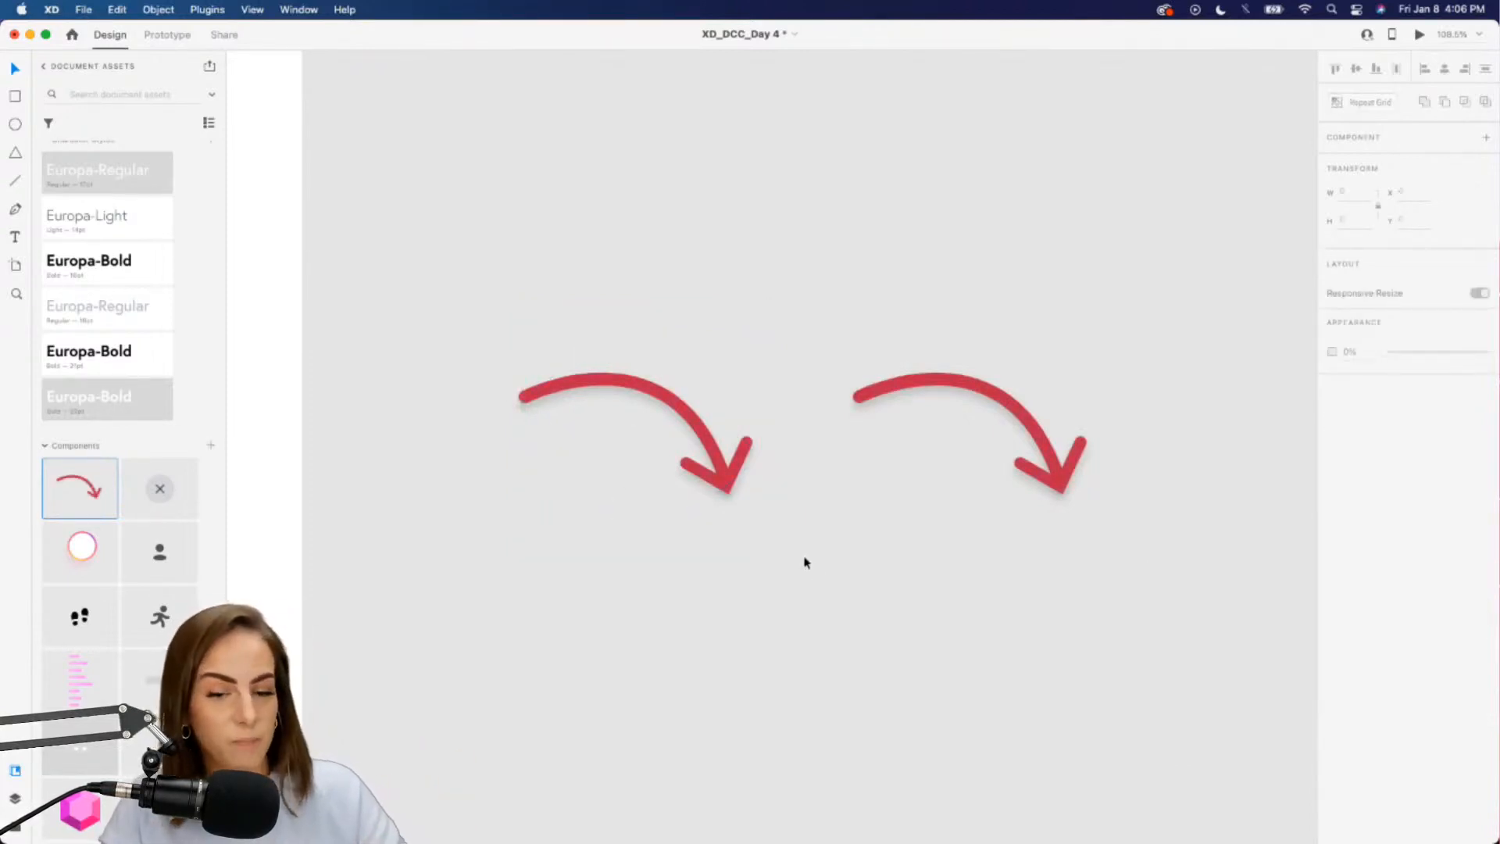
pyautogui.press('super+z')
# Recolor only the arrow copy's border to the dark muted brown #7E565D
pyautogui.click(1053, 459)
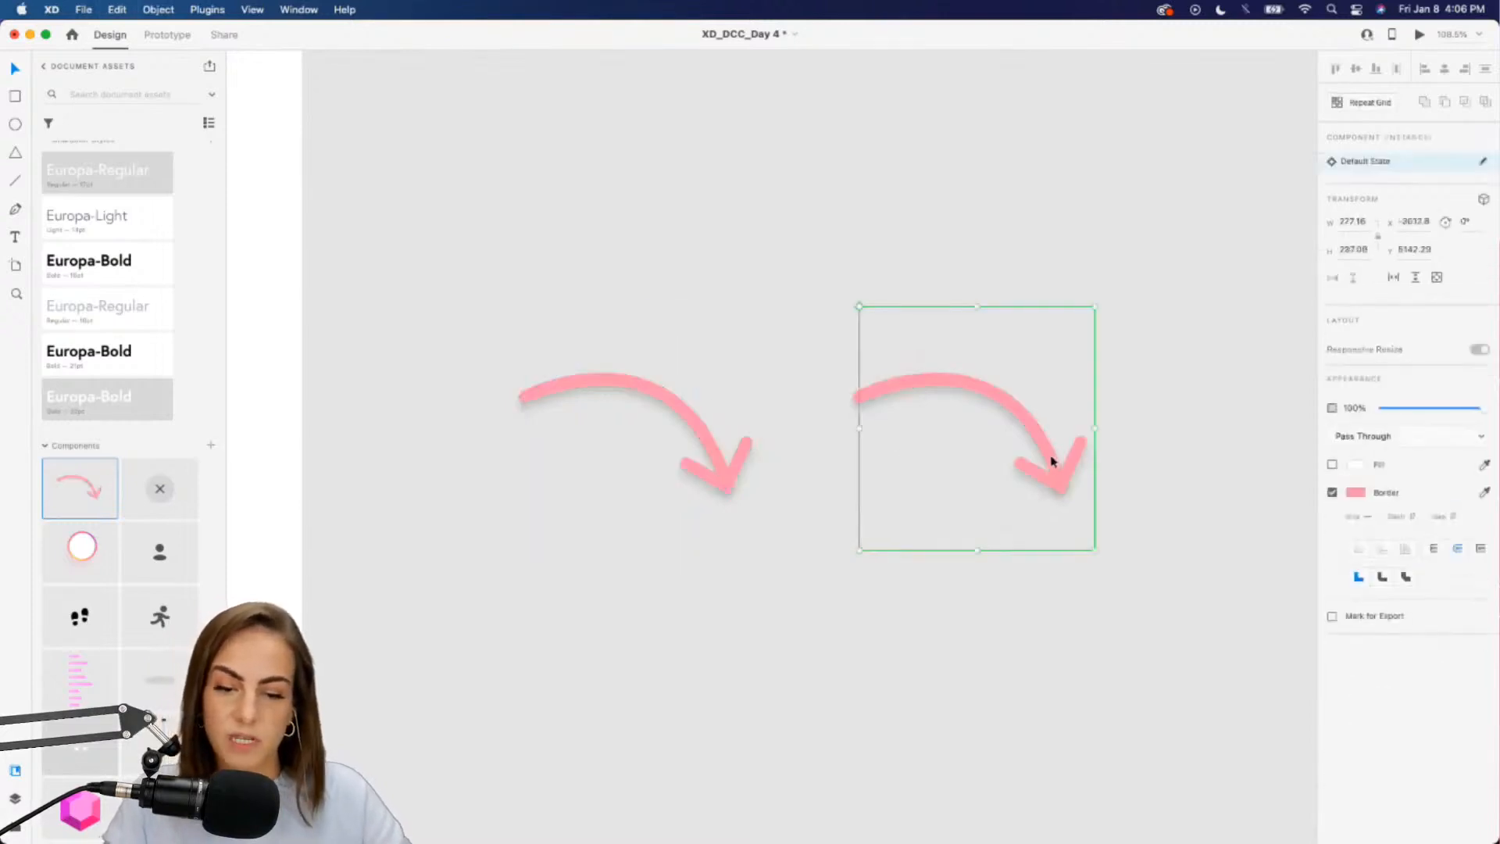
pyautogui.click(1354, 550)
pyautogui.moveTo(1271, 544); pyautogui.dragTo(1208, 525)
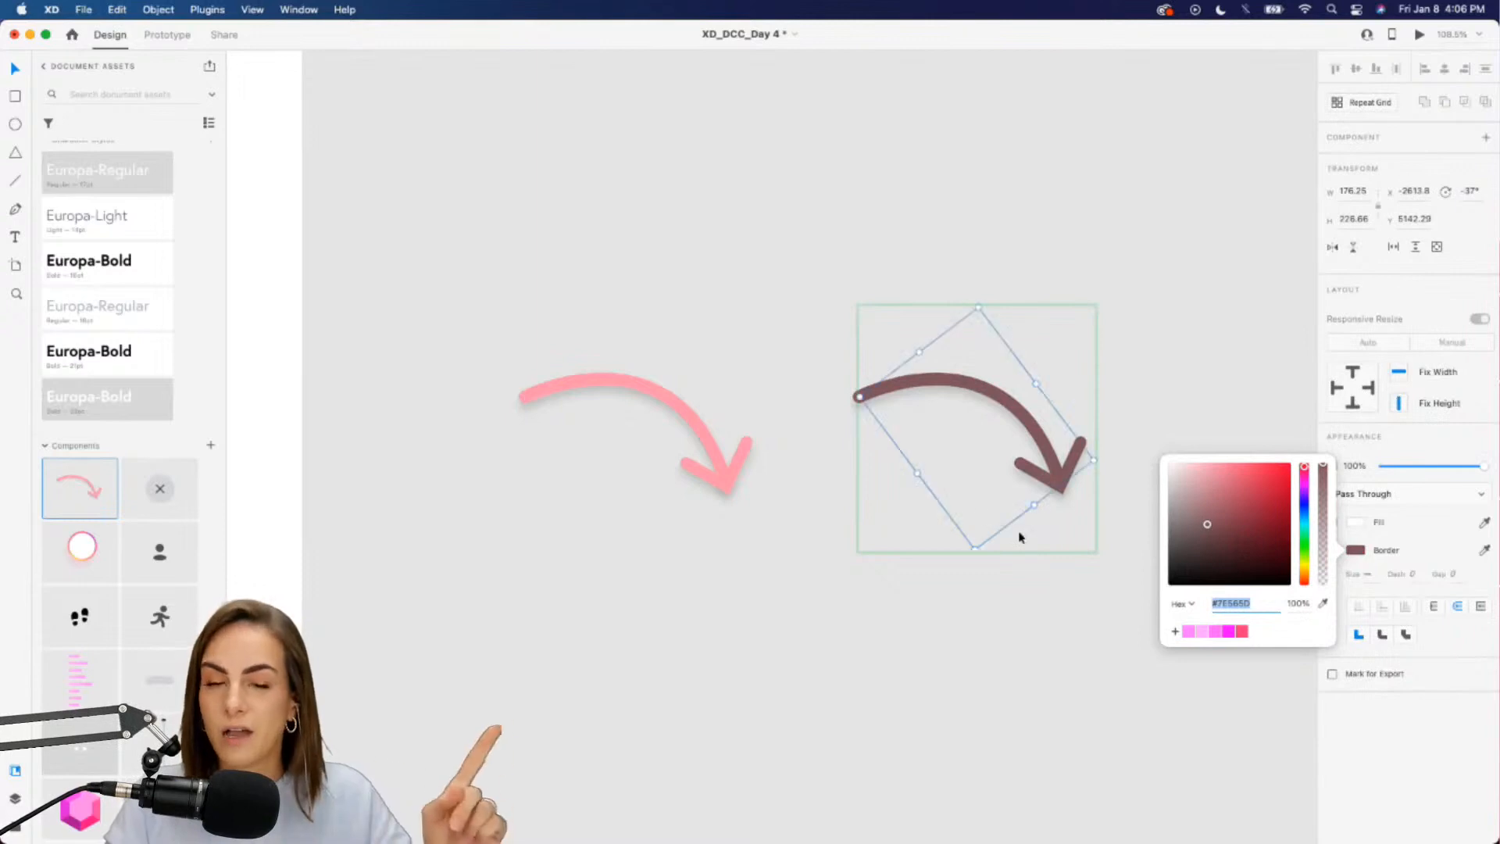
pyautogui.click(770, 688)
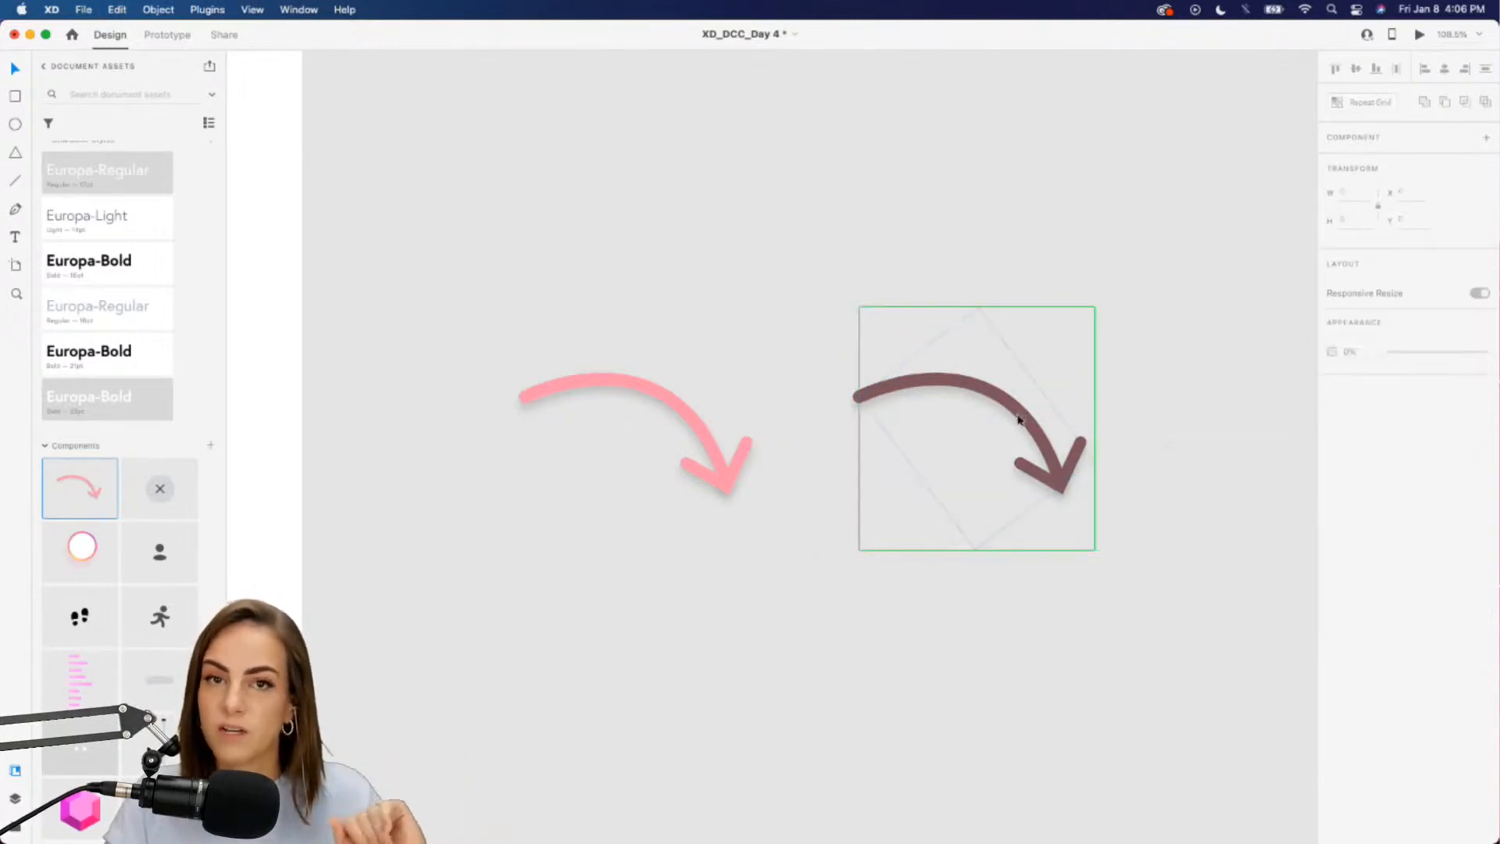
# Delete both arrows from the canvas and remove the arrow component from Document Assets
pyautogui.click(1020, 416)
pyautogui.press('Delete')
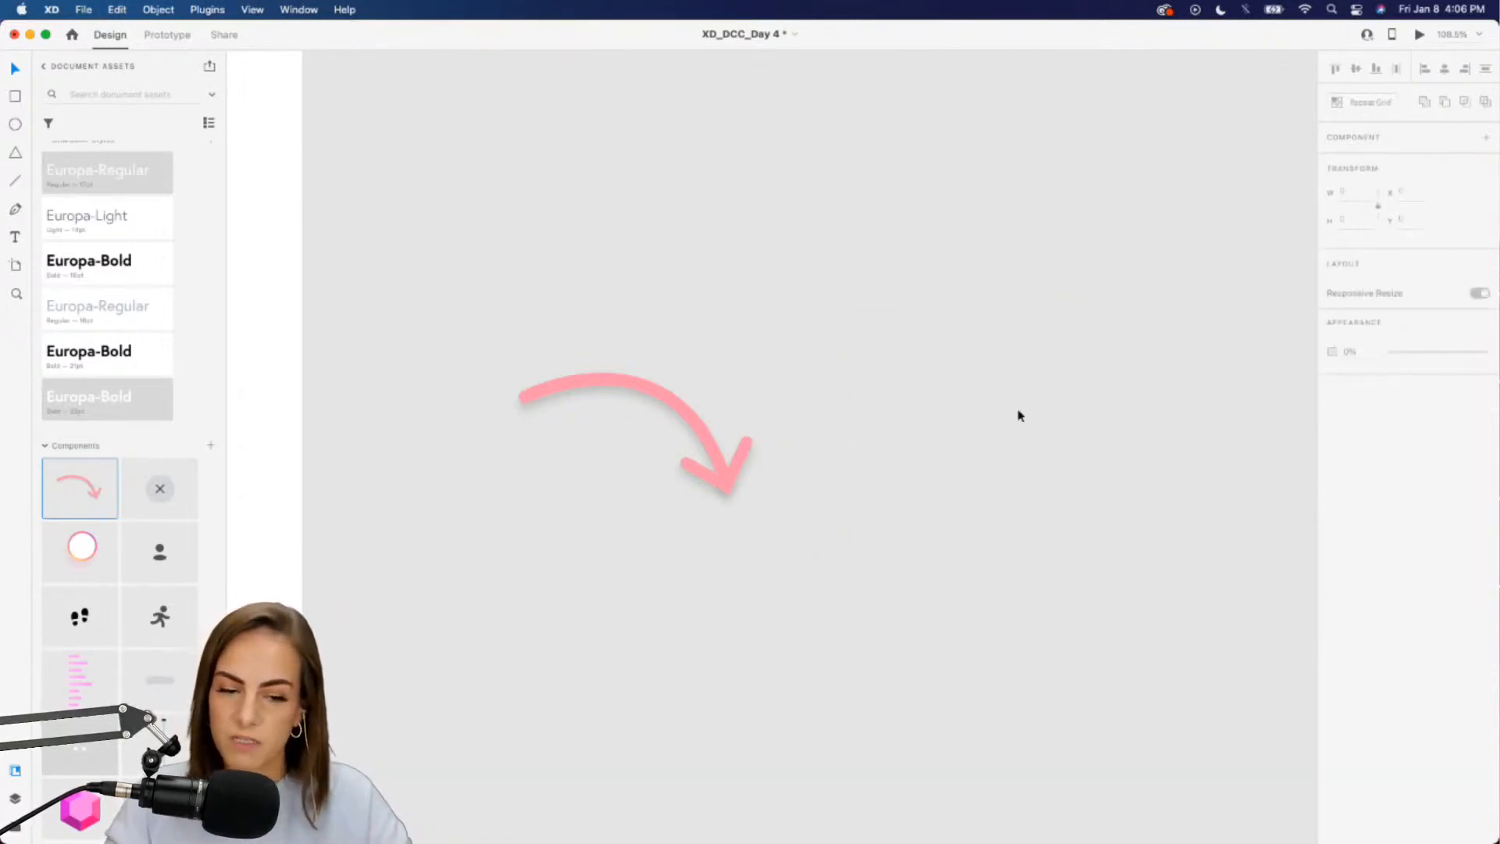
pyautogui.moveTo(898, 606); pyautogui.dragTo(598, 303)
pyautogui.press('Delete')
pyautogui.scroll(-8, 599, 303)
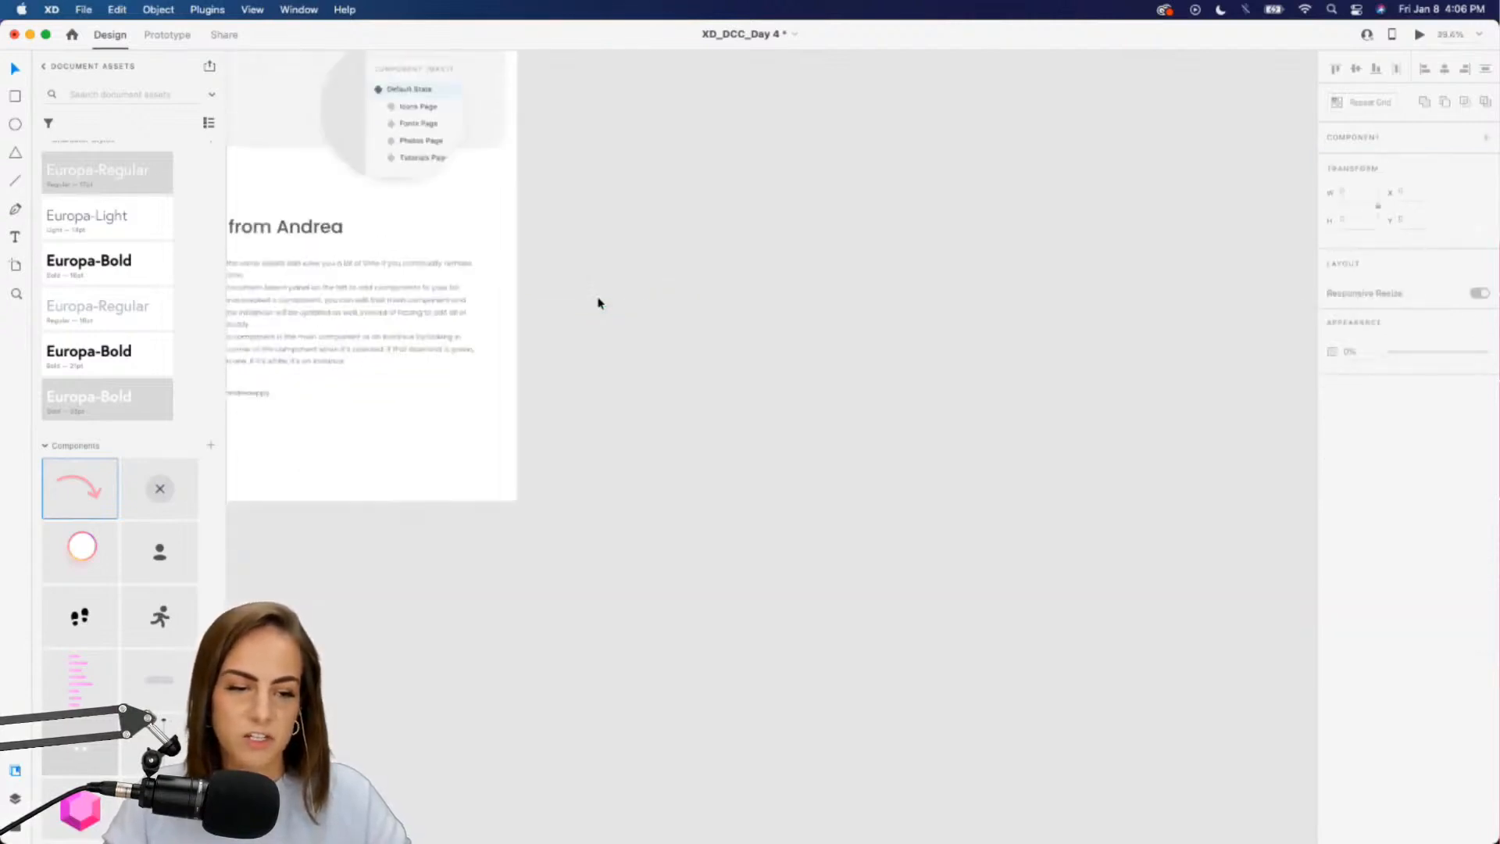
pyautogui.rightClick(71, 483)
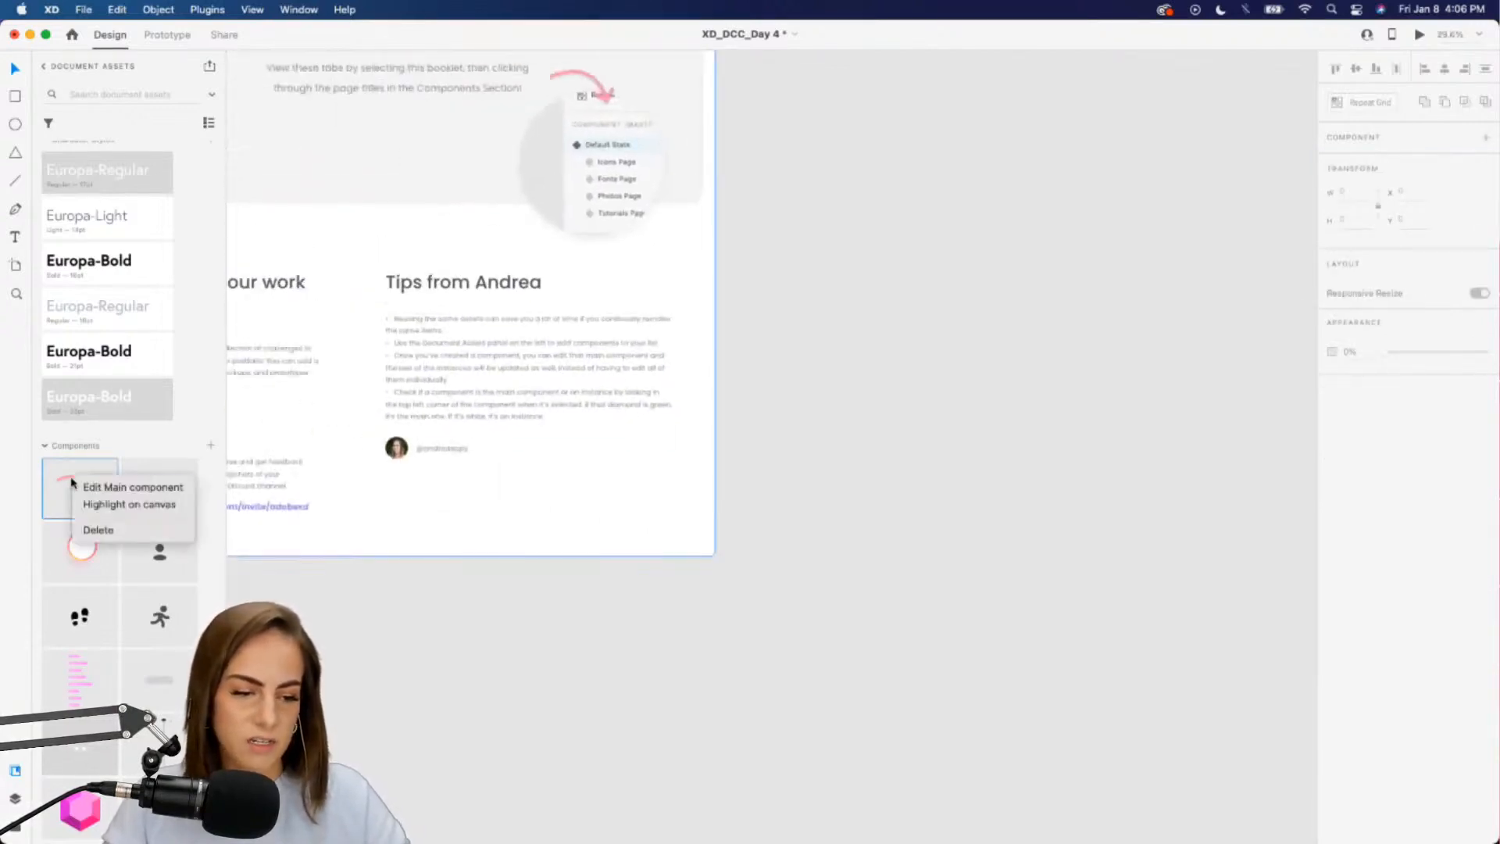
pyautogui.click(94, 529)
# Cover the Homepage artboard with a white 375 by 812 rectangle that has a corner radius of 55 and no border
pyautogui.scroll(15, 669, 536)
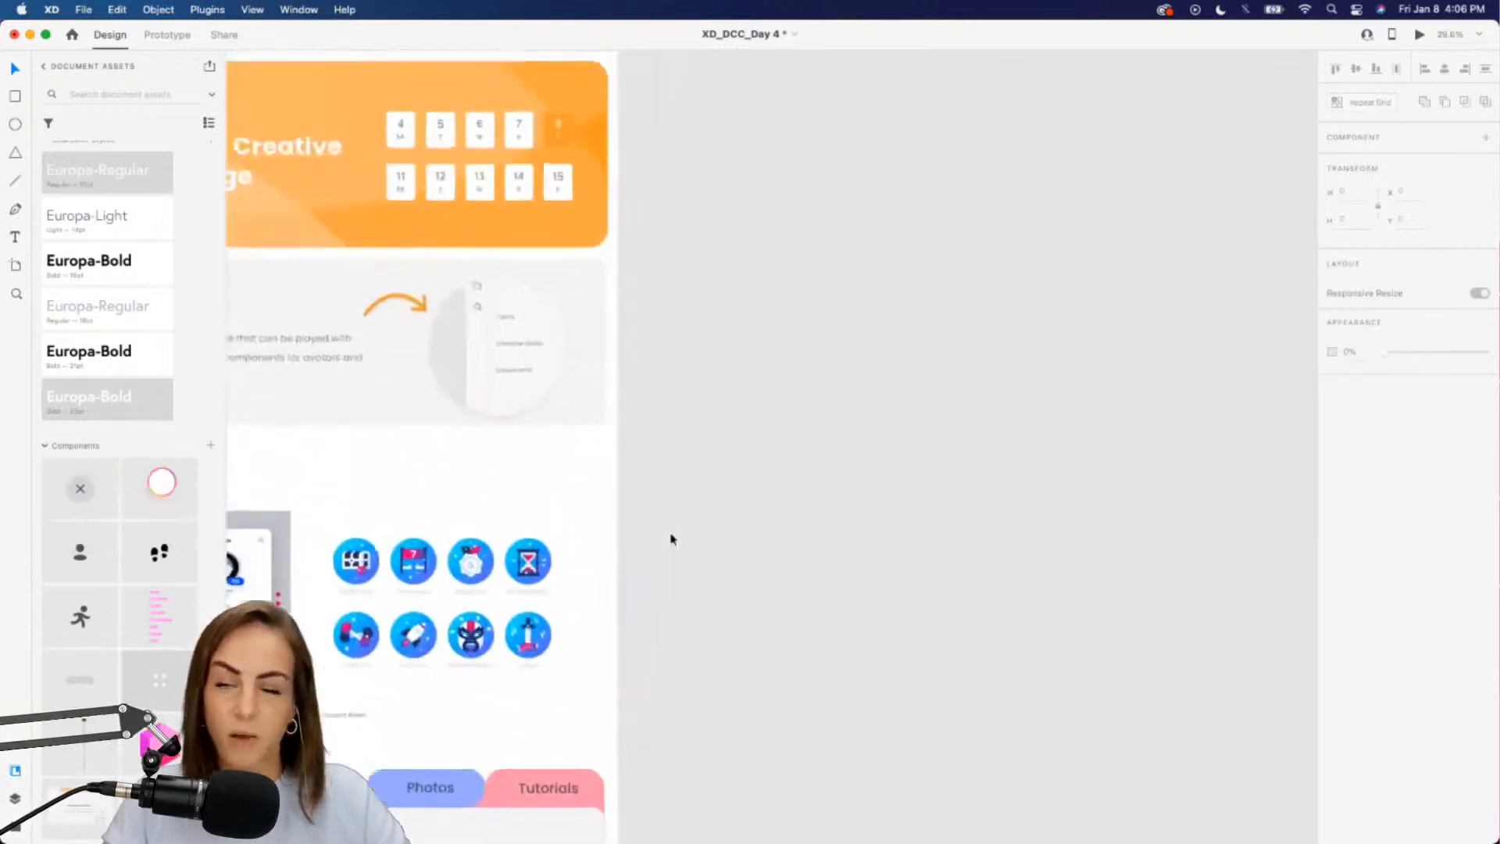
pyautogui.scroll(4, 670, 528)
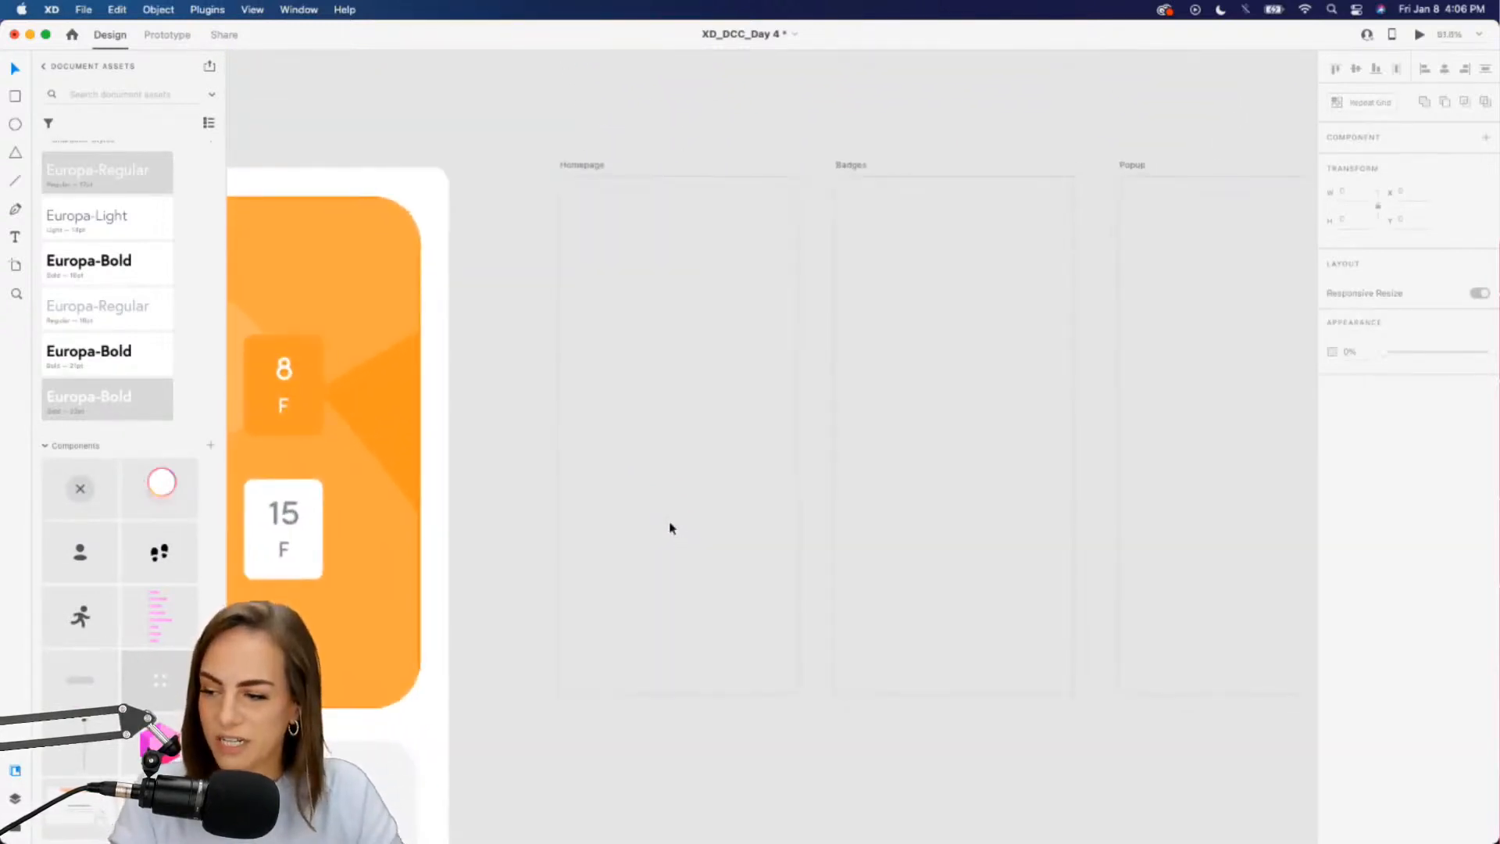
pyautogui.scroll(2, 670, 521)
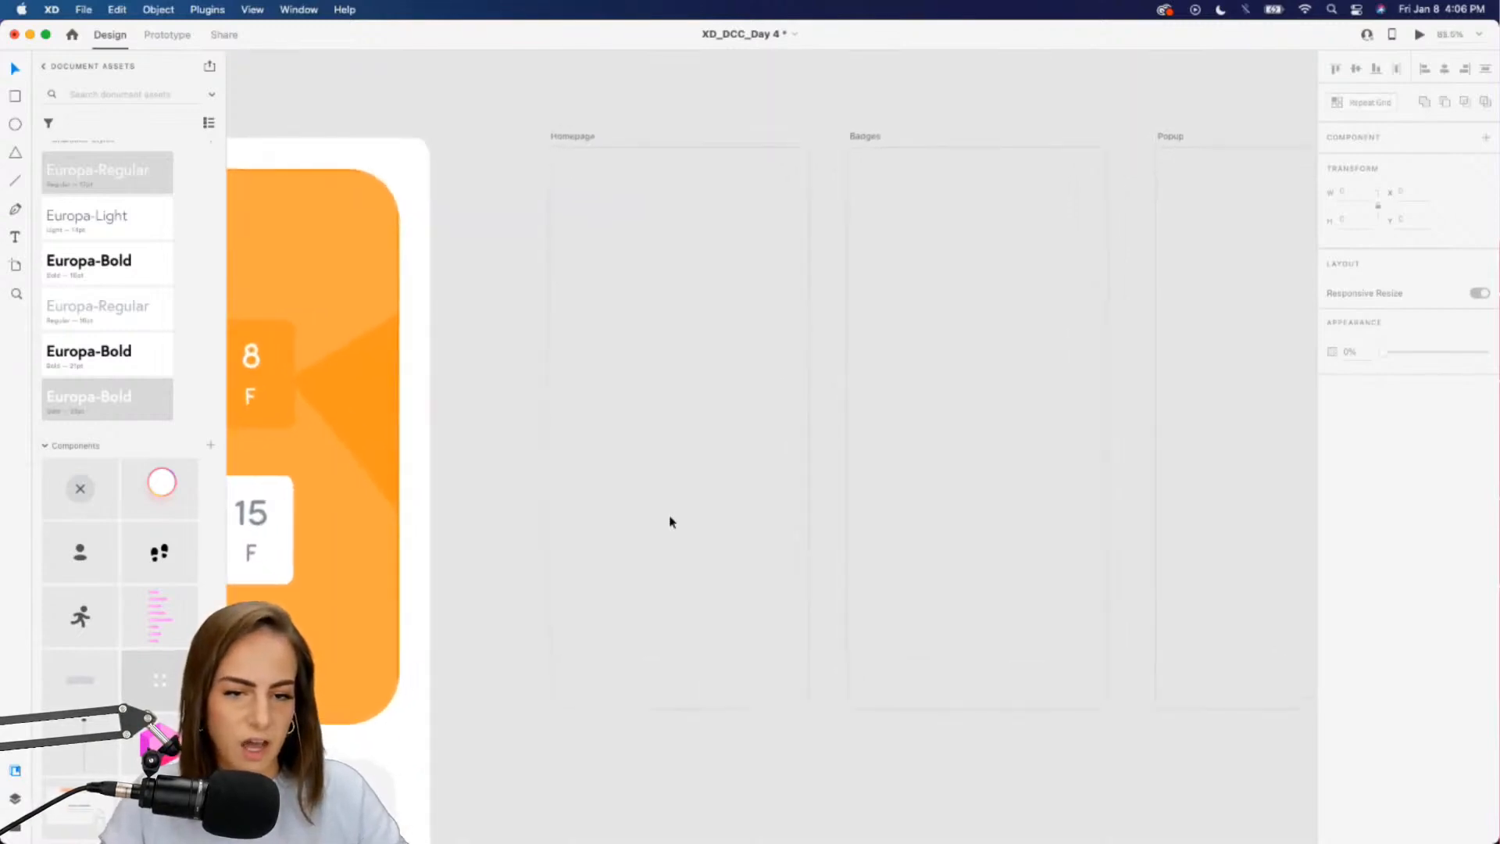
pyautogui.press('r')
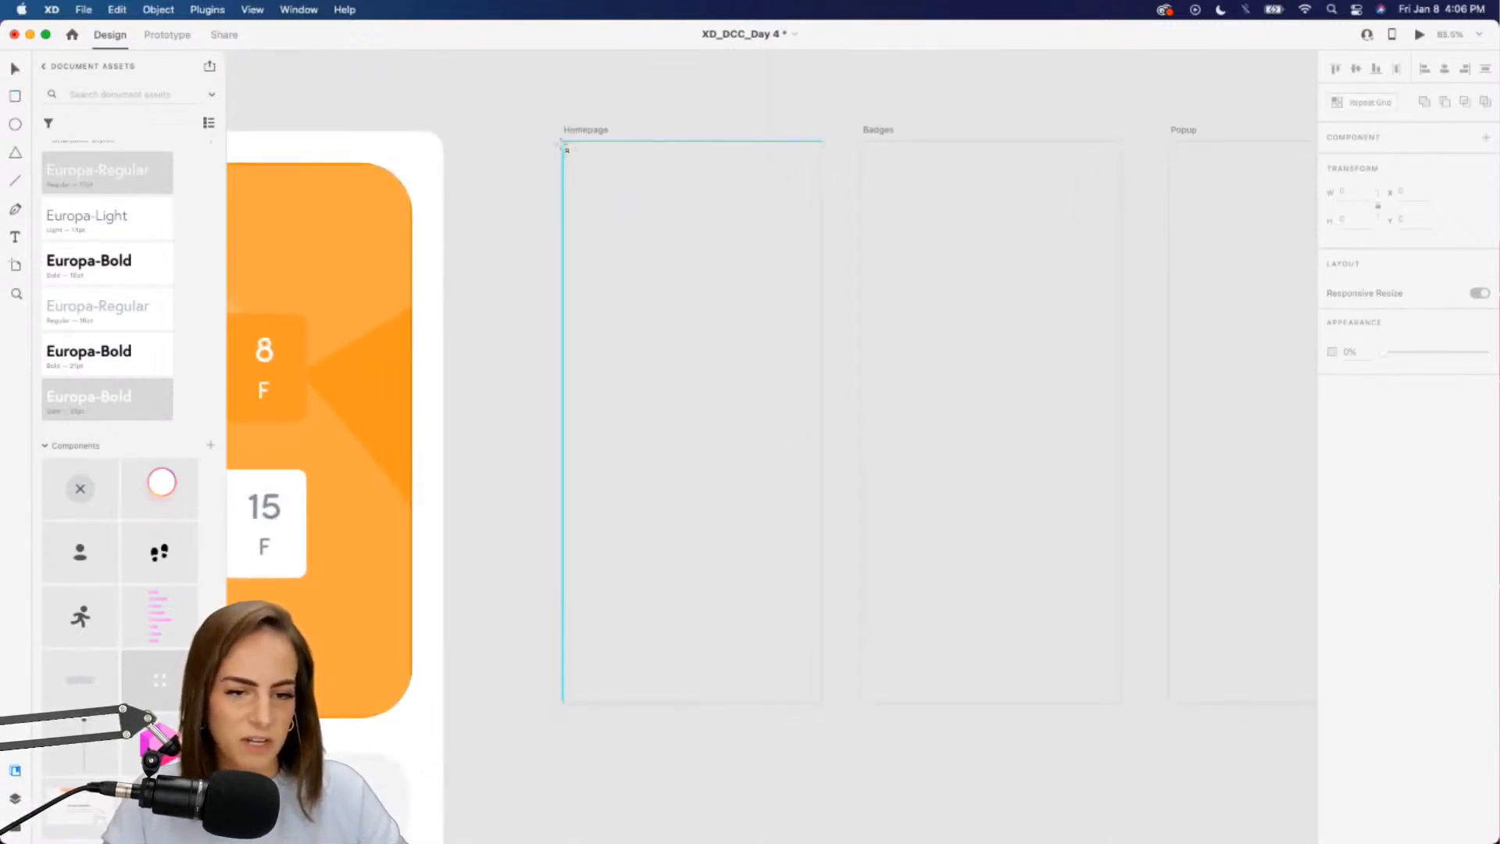
pyautogui.moveTo(562, 140)
pyautogui.mouseDown()
pyautogui.moveTo(677, 325)
pyautogui.moveTo(800, 719)
pyautogui.moveTo(823, 704)
pyautogui.moveTo(789, 669)
pyautogui.mouseUp()
pyautogui.click(1332, 534)
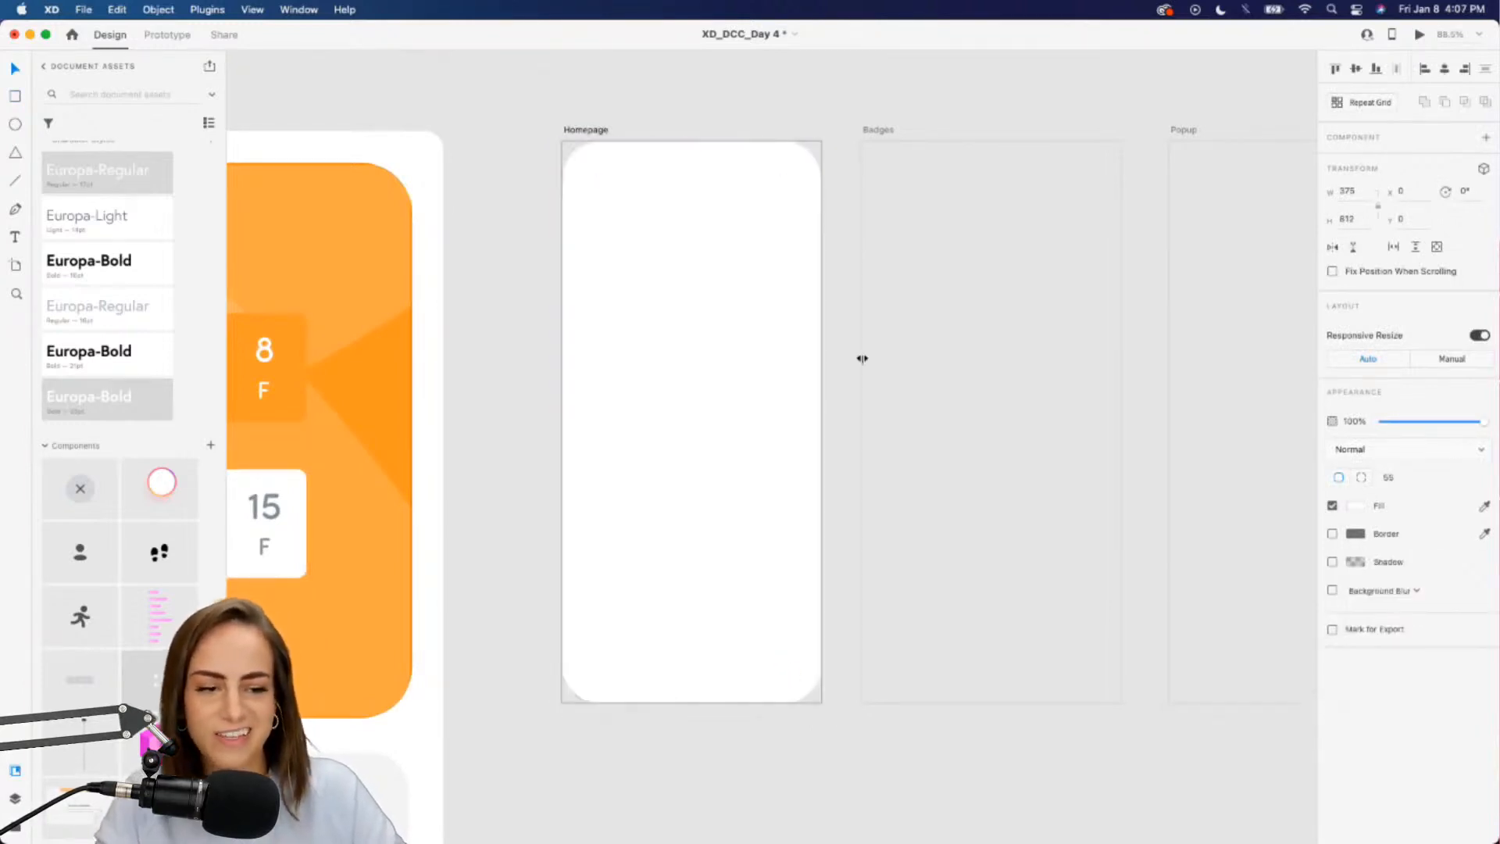
# Fill the Homepage rectangle with the pink gradient asset and angle the gradient across its upper part, from the left edge to the right
pyautogui.scroll(2, 143, 271)
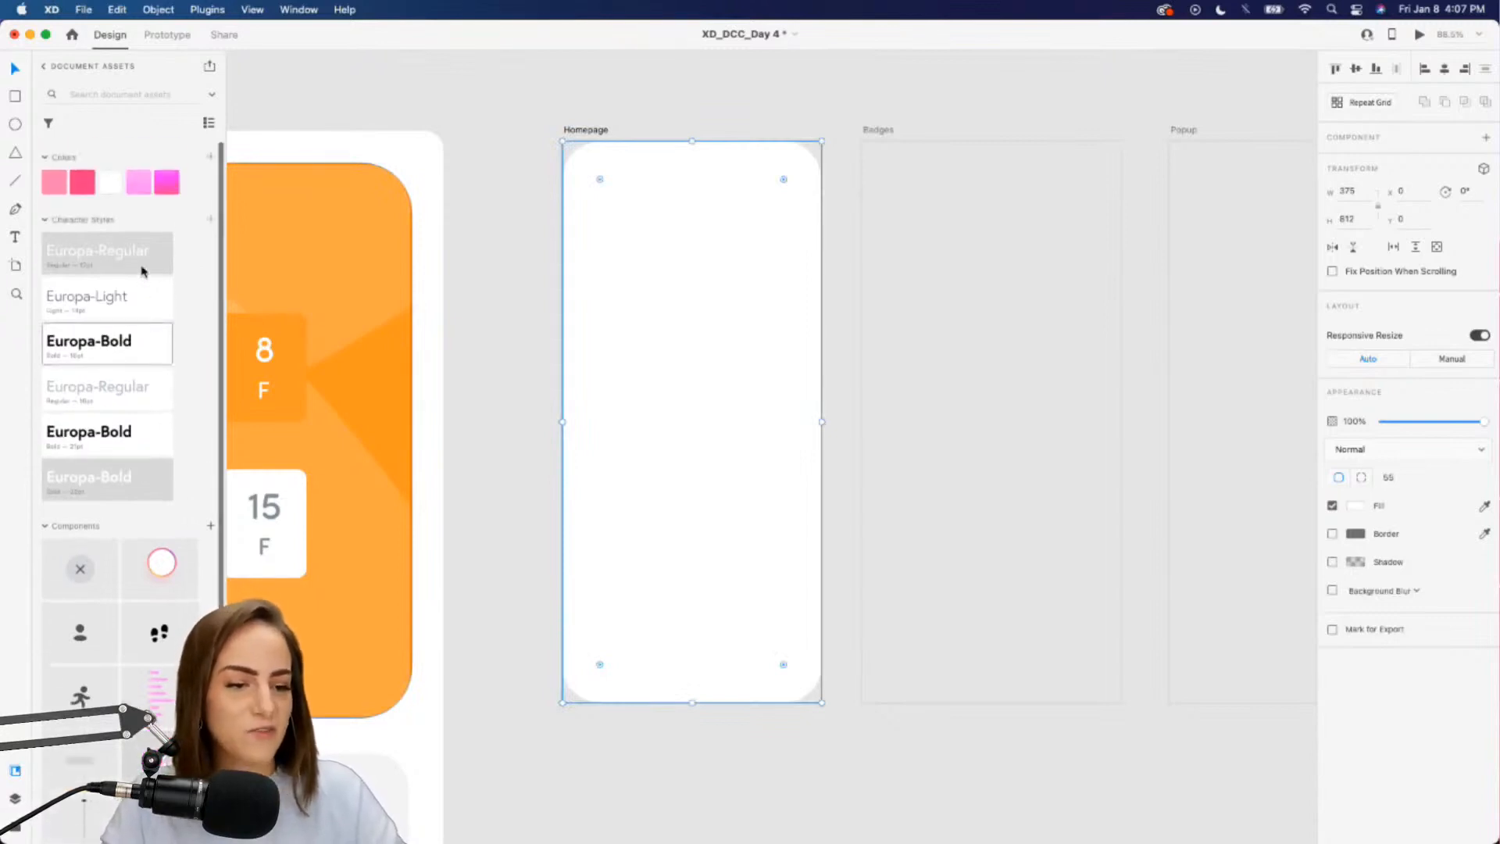
pyautogui.click(167, 182)
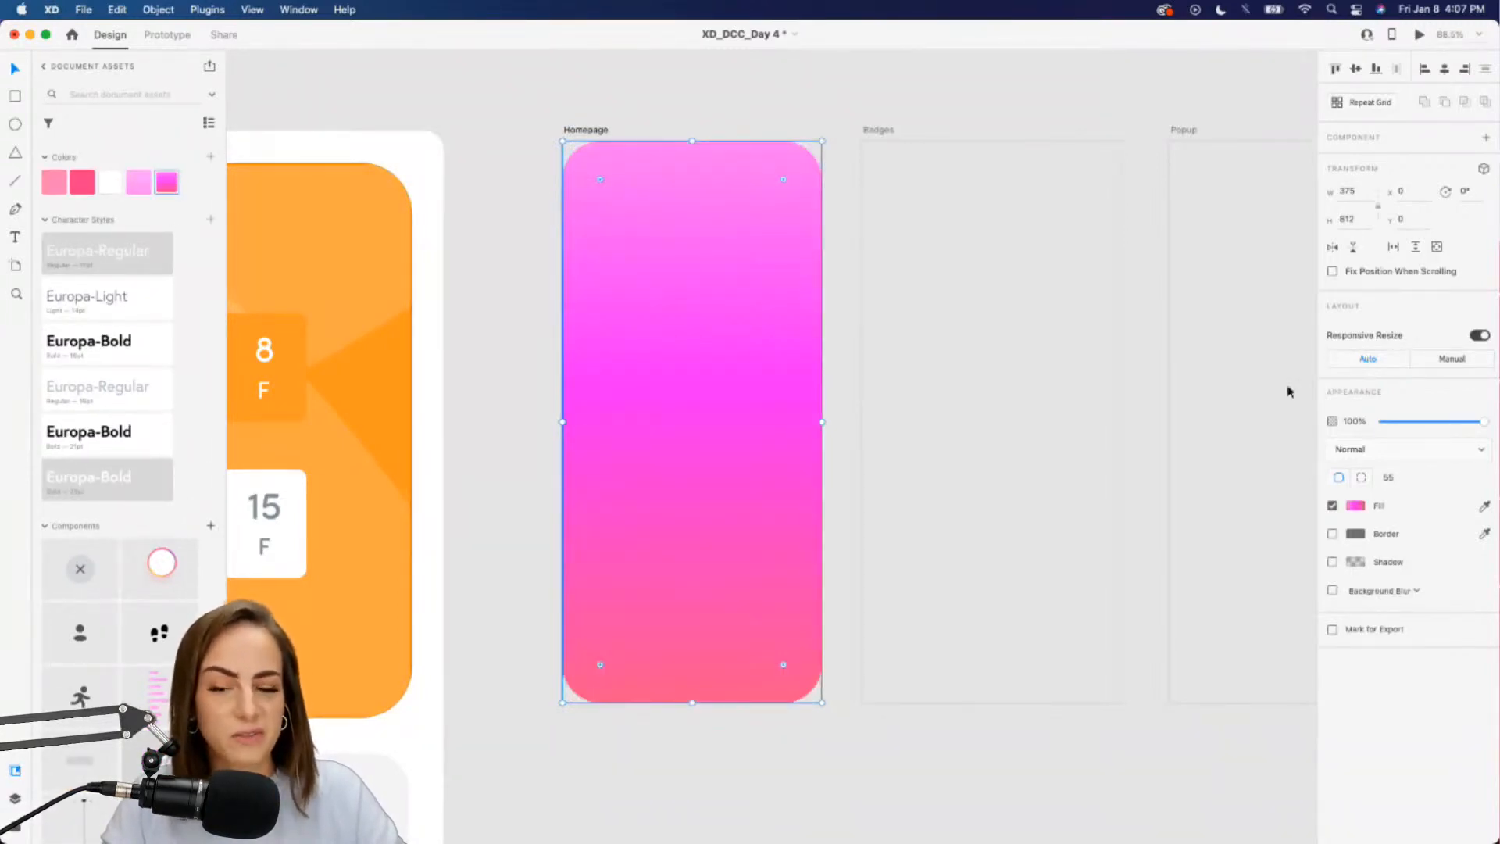
pyautogui.click(1358, 507)
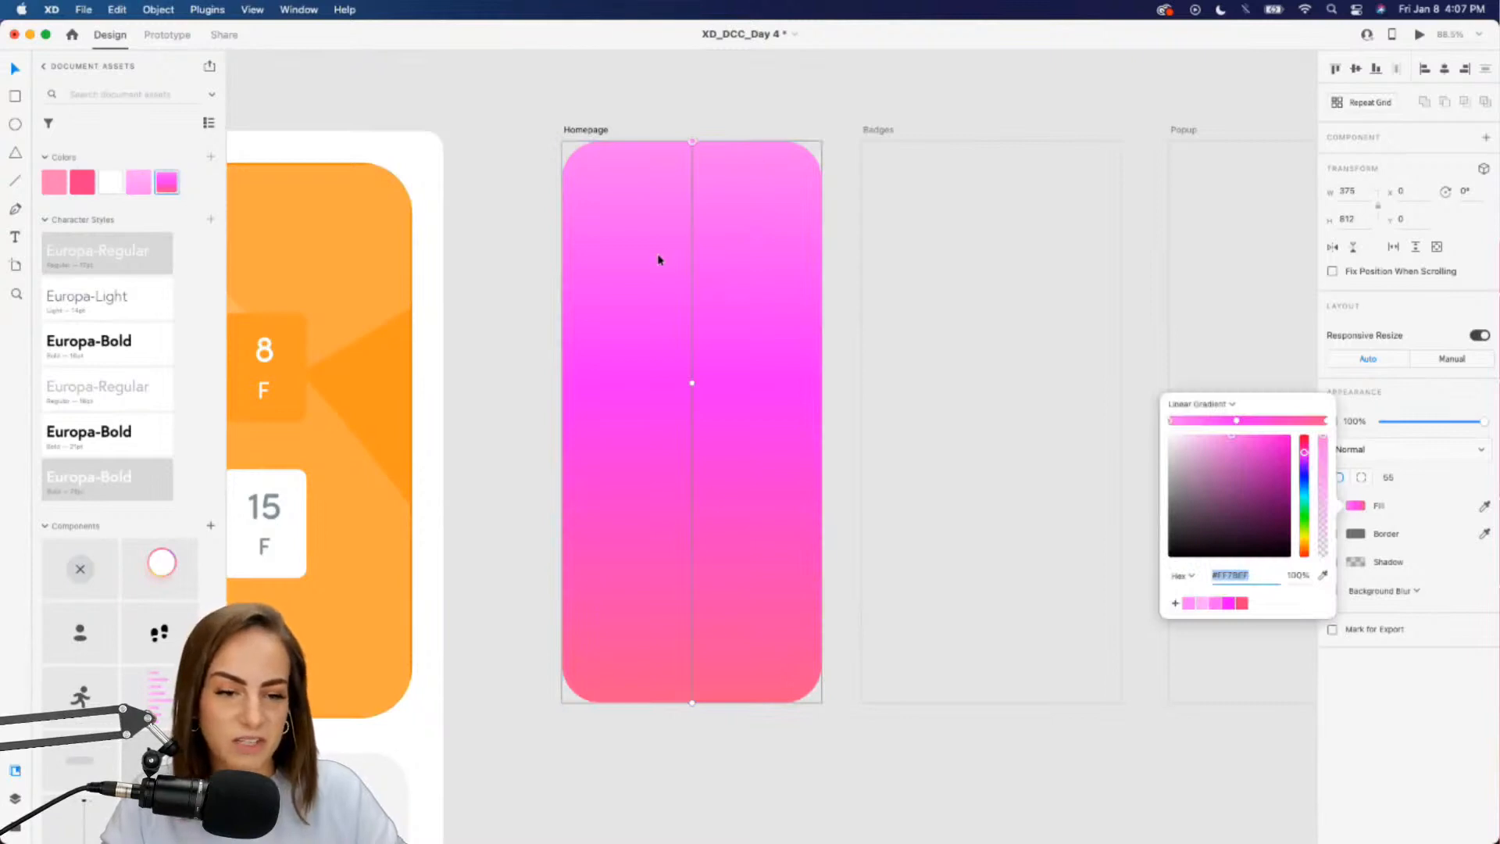
pyautogui.moveTo(694, 706); pyautogui.dragTo(818, 227)
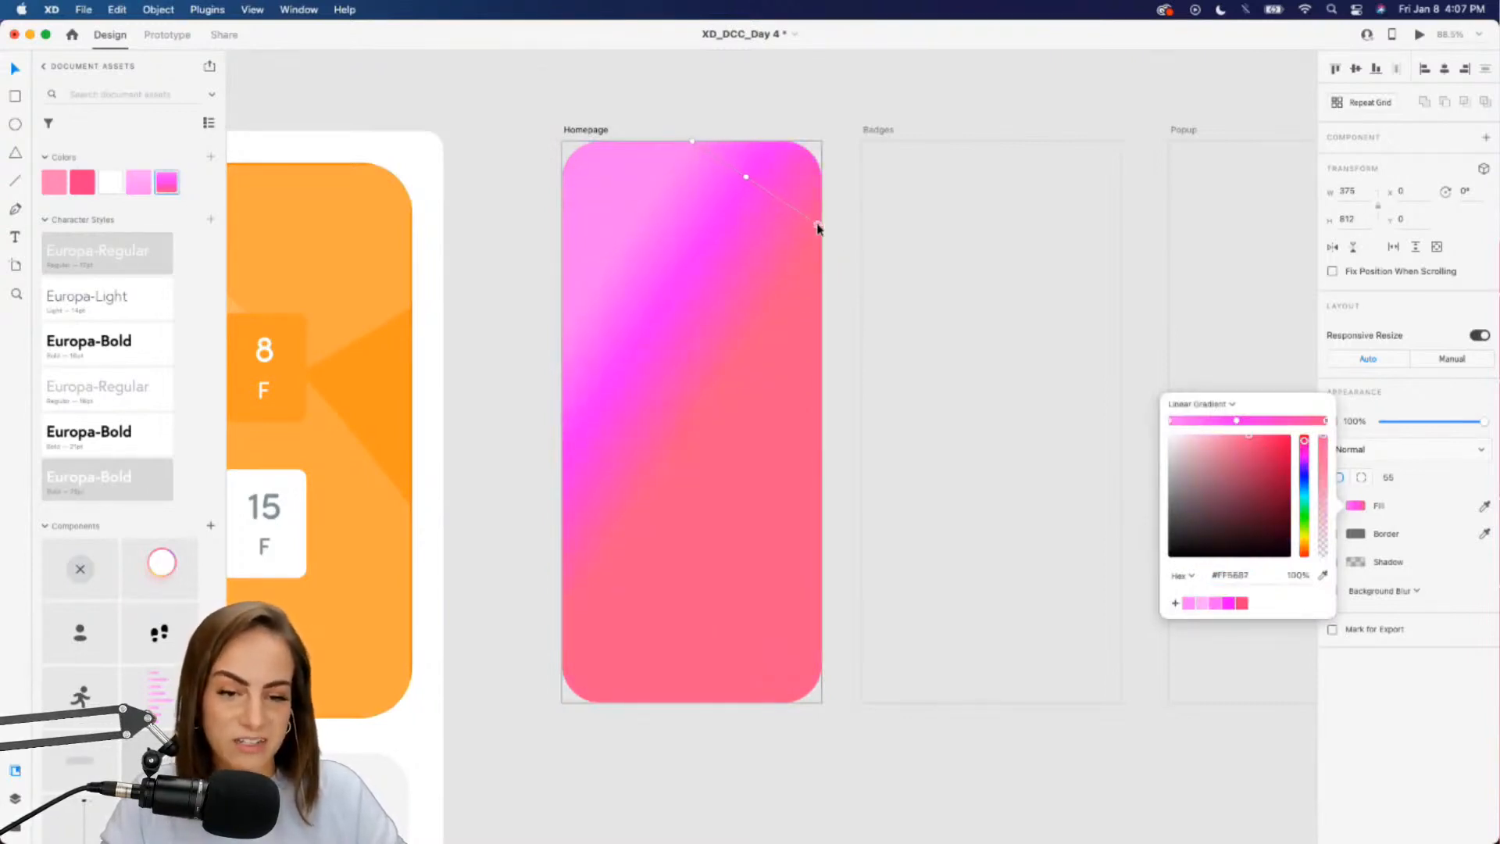
pyautogui.moveTo(695, 143); pyautogui.dragTo(567, 162)
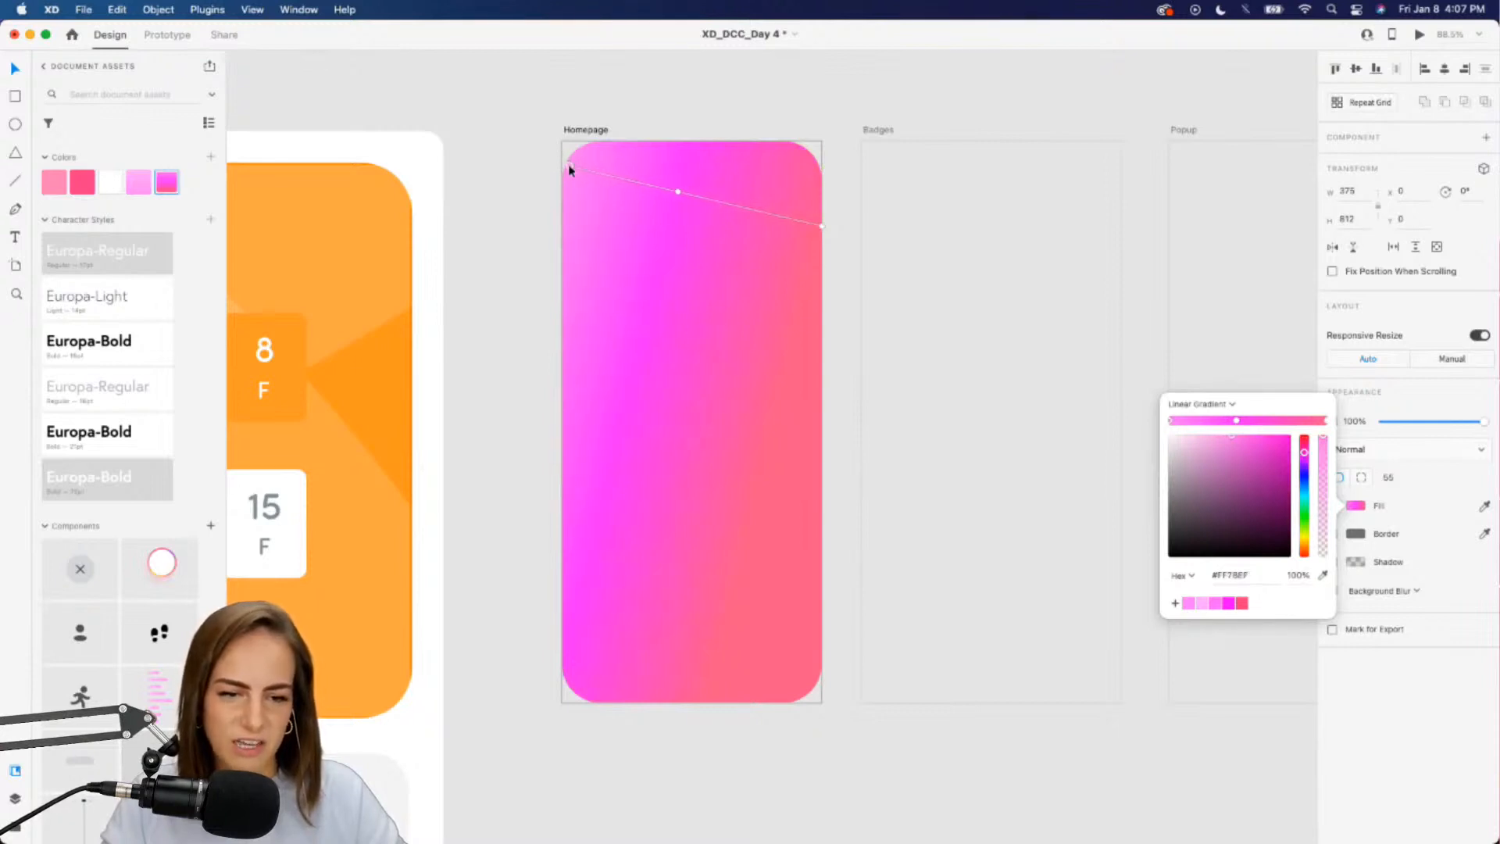
pyautogui.press('Escape')
pyautogui.press('Escape')
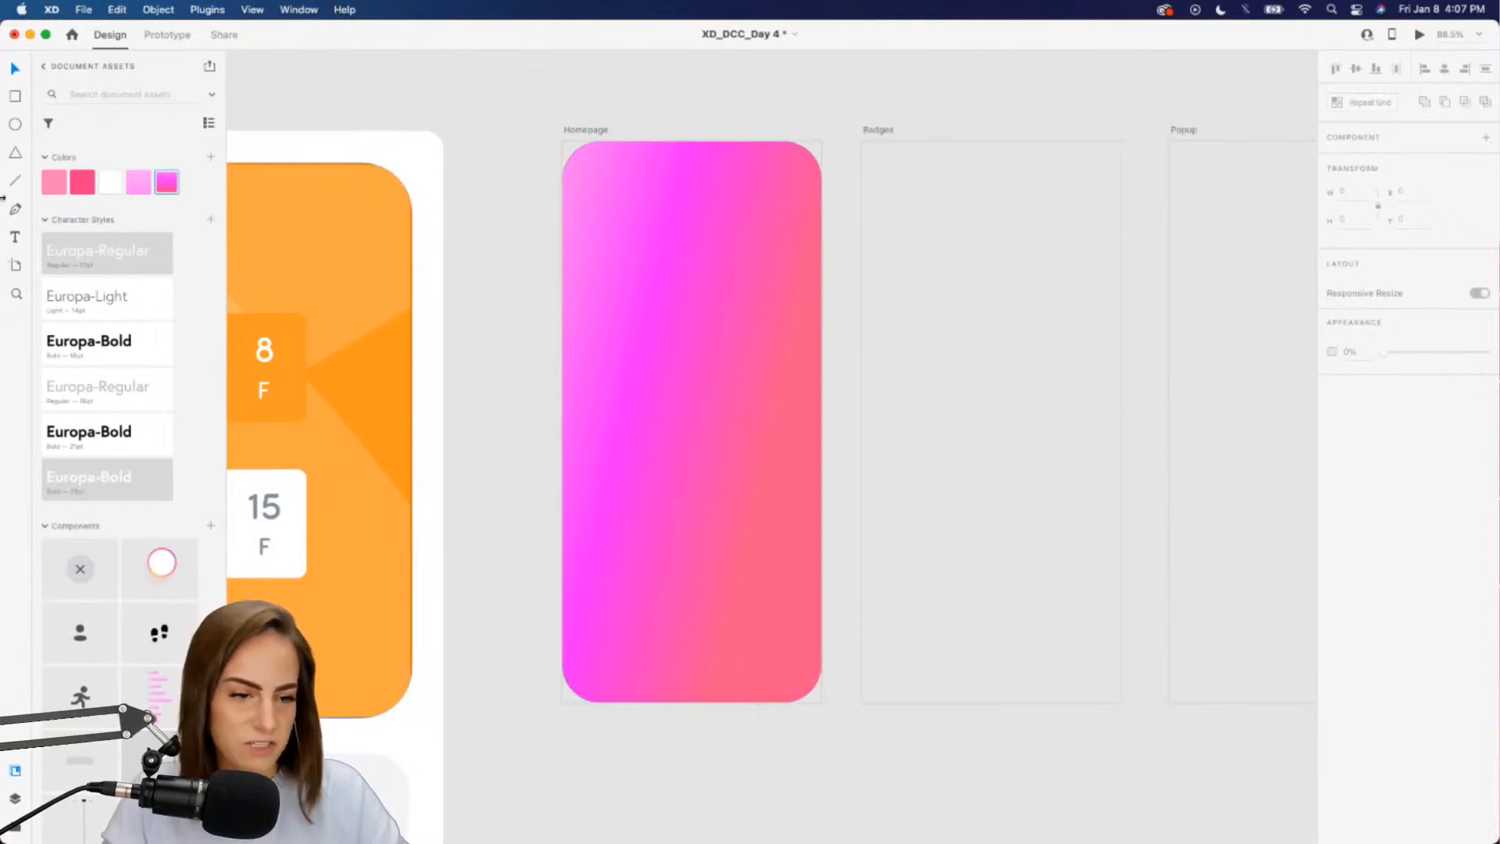
# Duplicate the gradient rectangle, shorten the copy from the top to a height of 724, and fill it with the white asset color
pyautogui.click(698, 333)
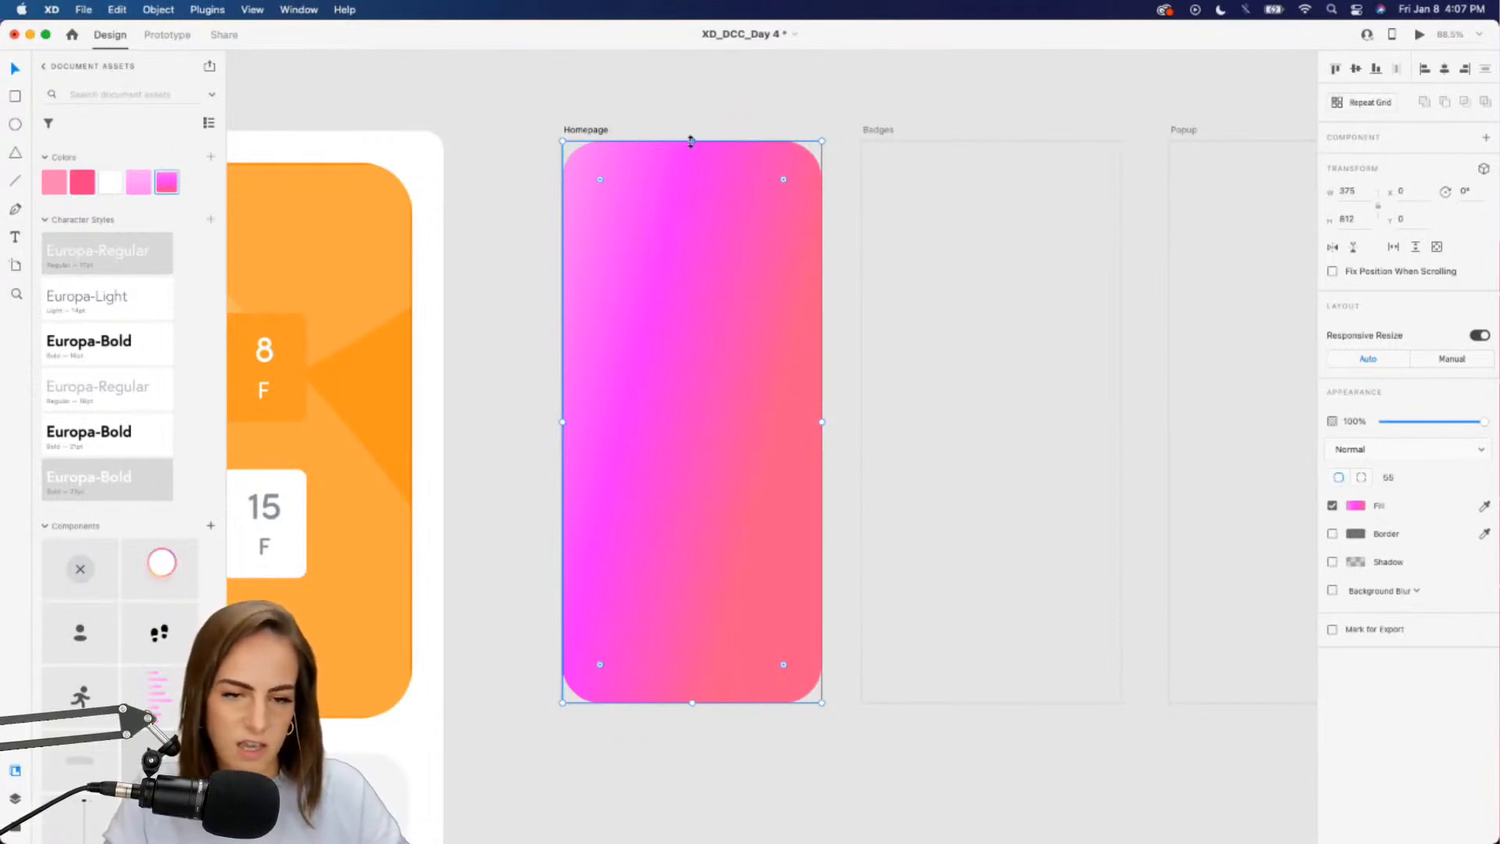
pyautogui.moveTo(692, 141); pyautogui.dragTo(692, 227)
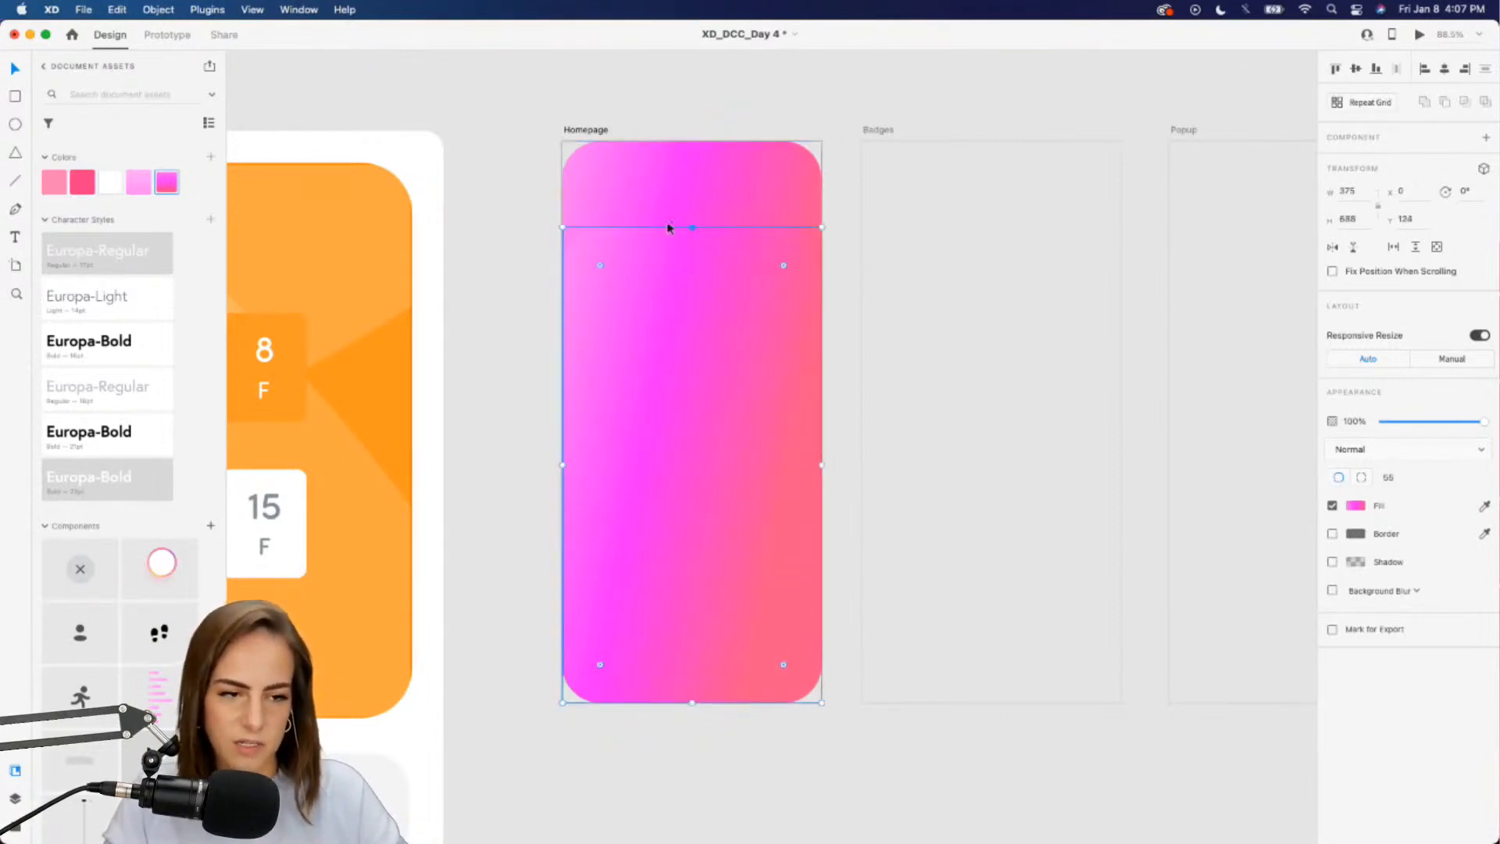
pyautogui.click(110, 182)
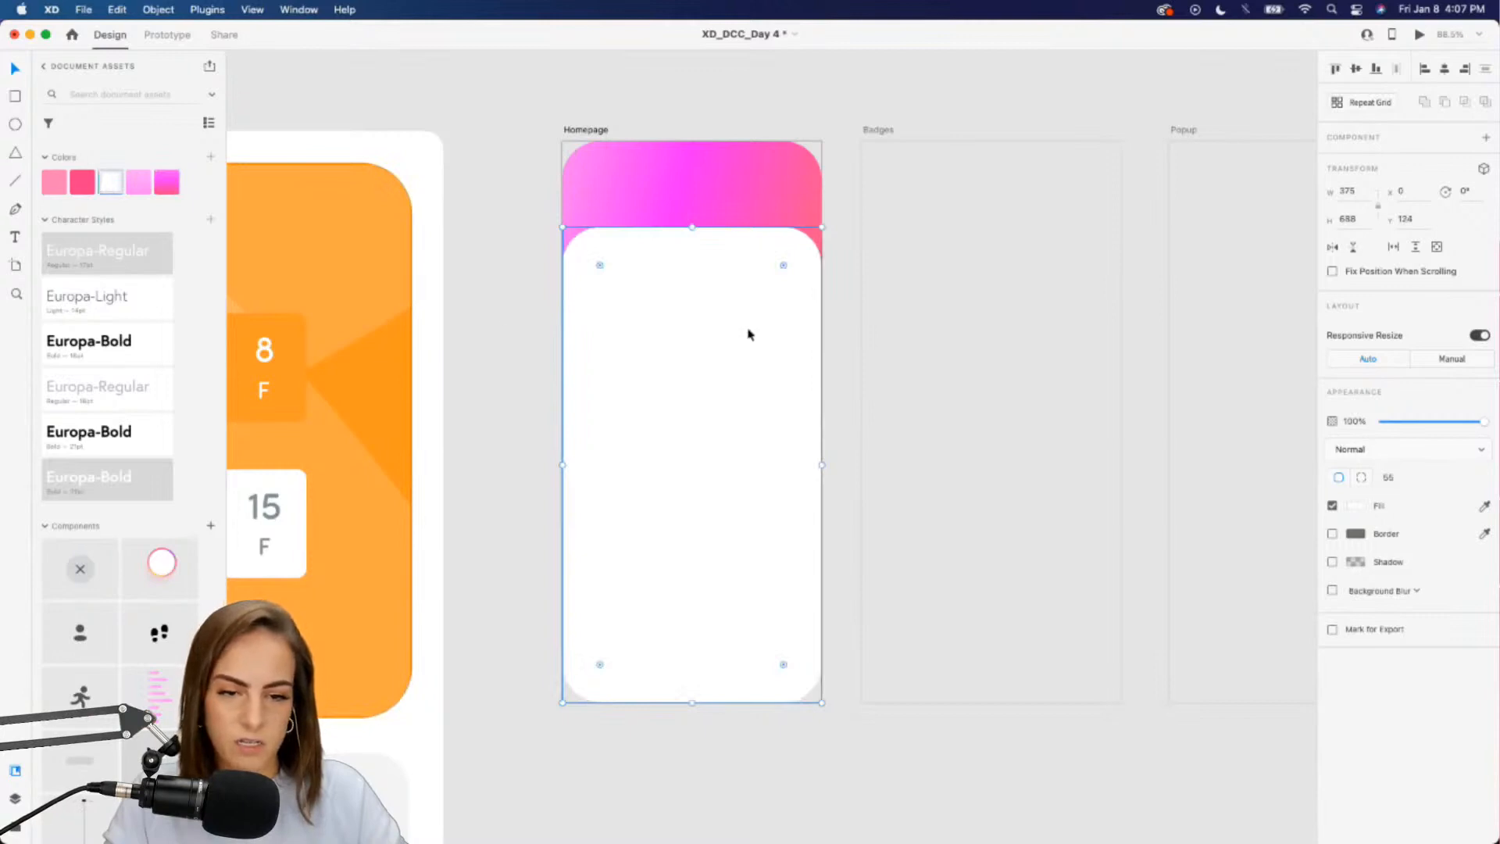
pyautogui.moveTo(692, 226); pyautogui.dragTo(692, 202)
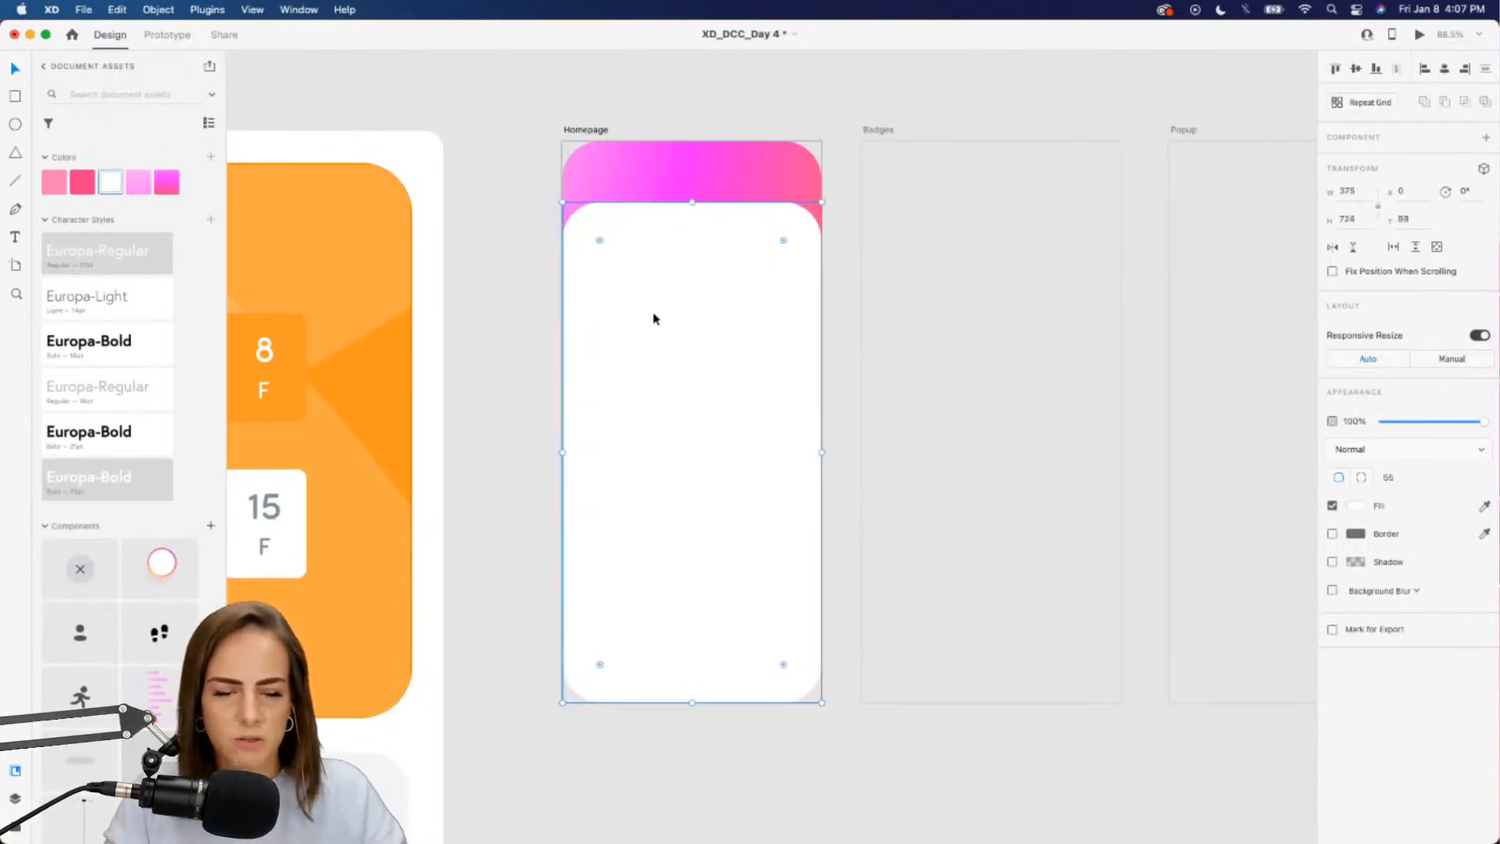
# Try moving the white panel down over the gradient background, and undo the move
pyautogui.moveTo(654, 318); pyautogui.dragTo(666, 499)
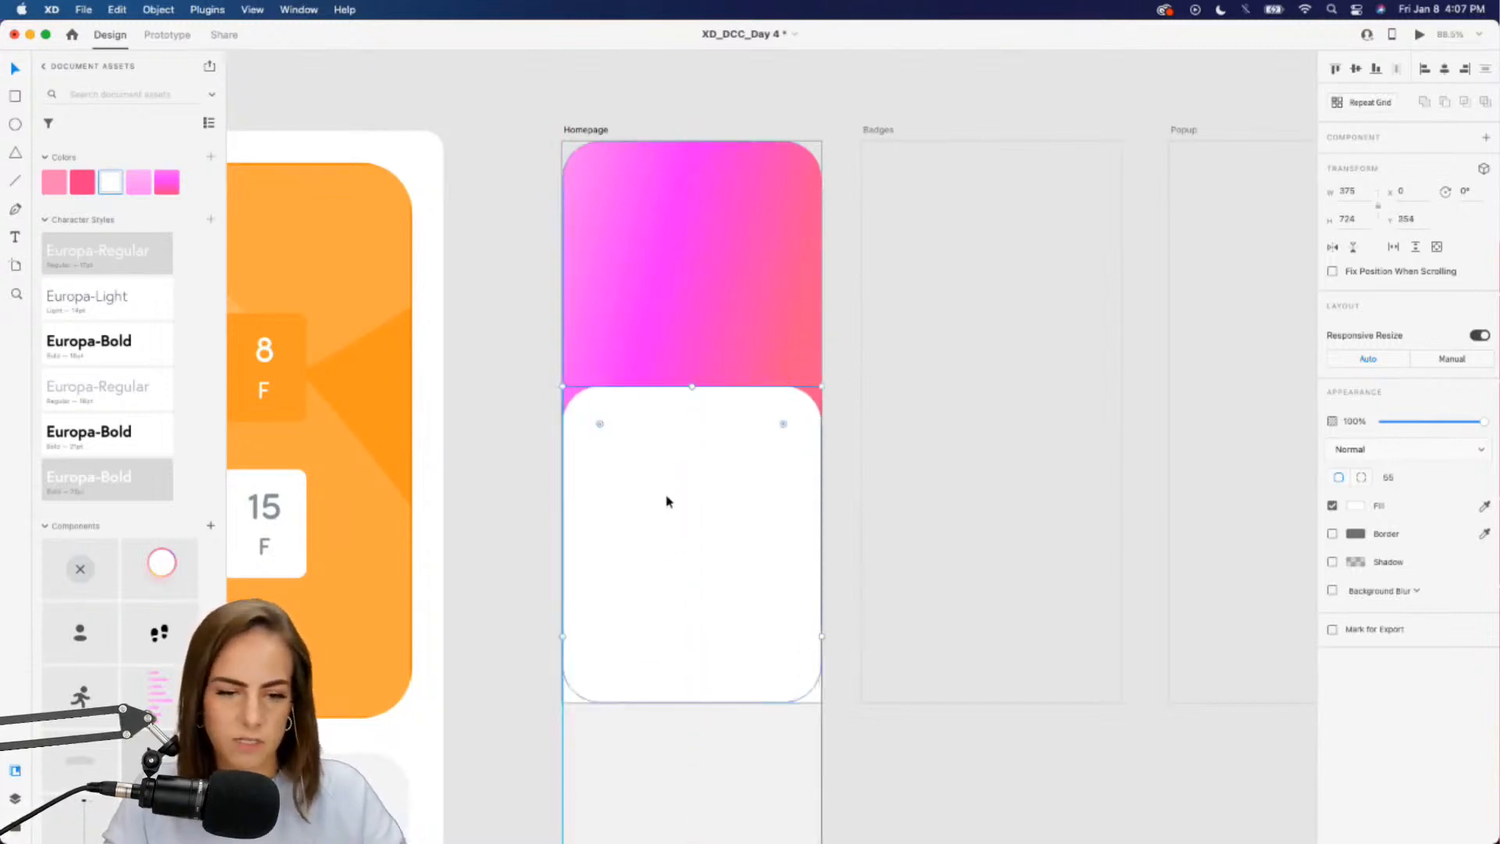
pyautogui.press('super+z')
pyautogui.click(505, 406)
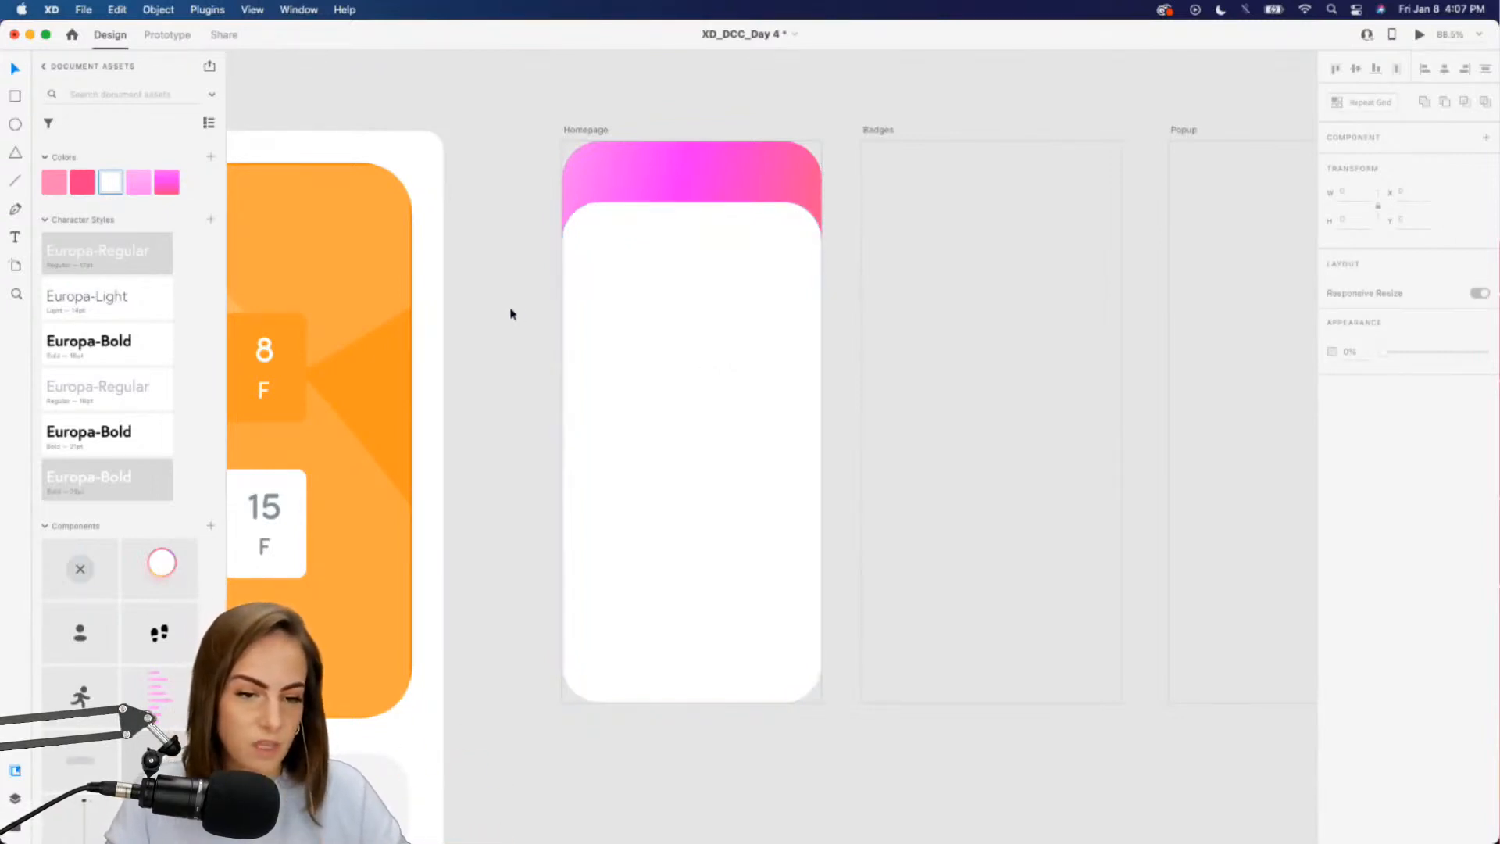
# Add the white heading "Your Challenge" in Europa-Bold, size 22, on the gradient header of the Homepage artboard
pyautogui.click(15, 239)
pyautogui.moveTo(627, 163); pyautogui.dragTo(785, 215)
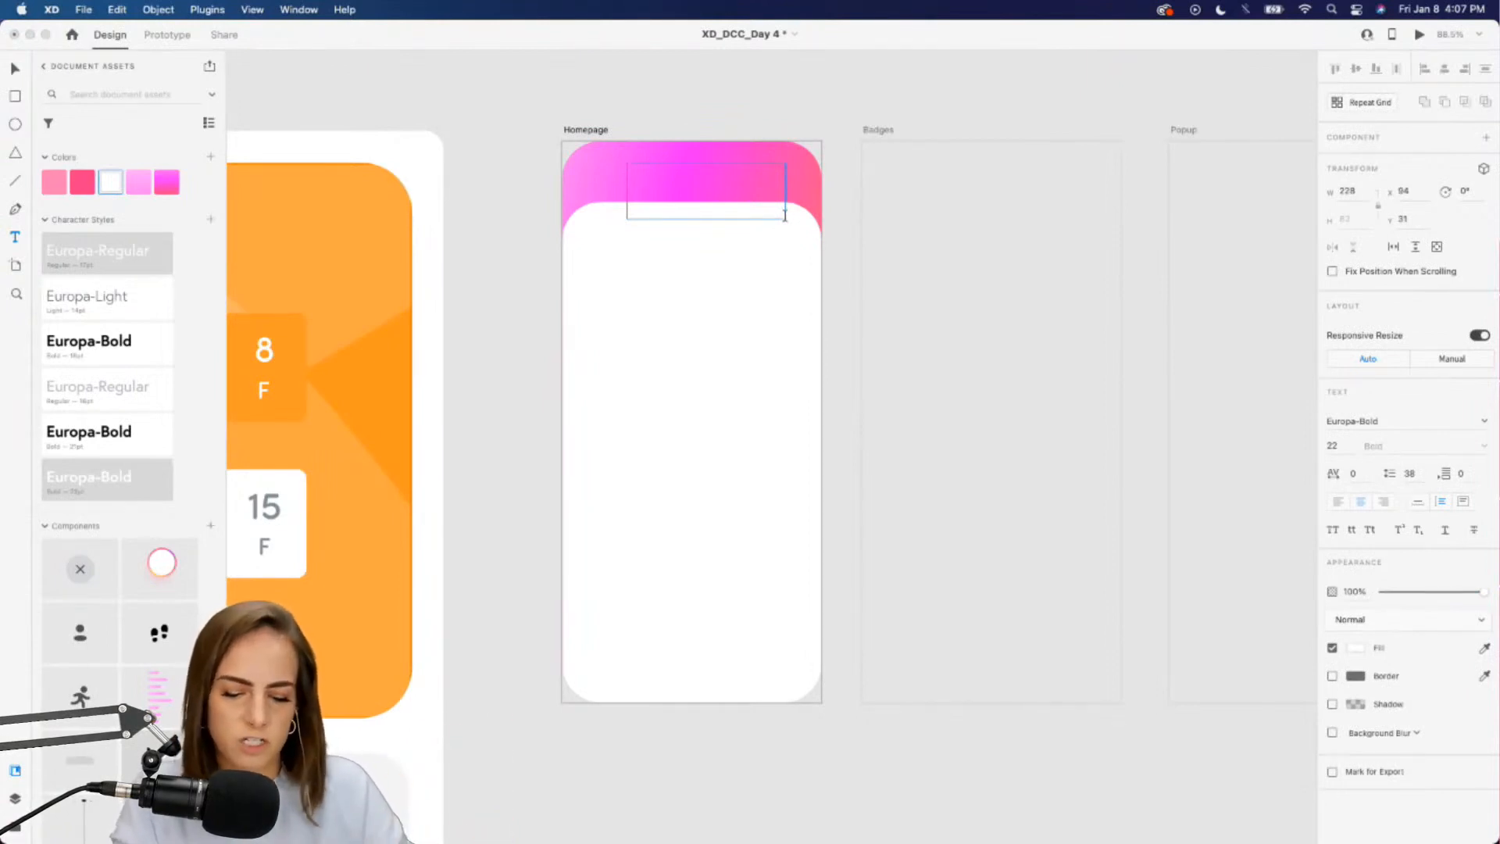
pyautogui.write('Your Challe')
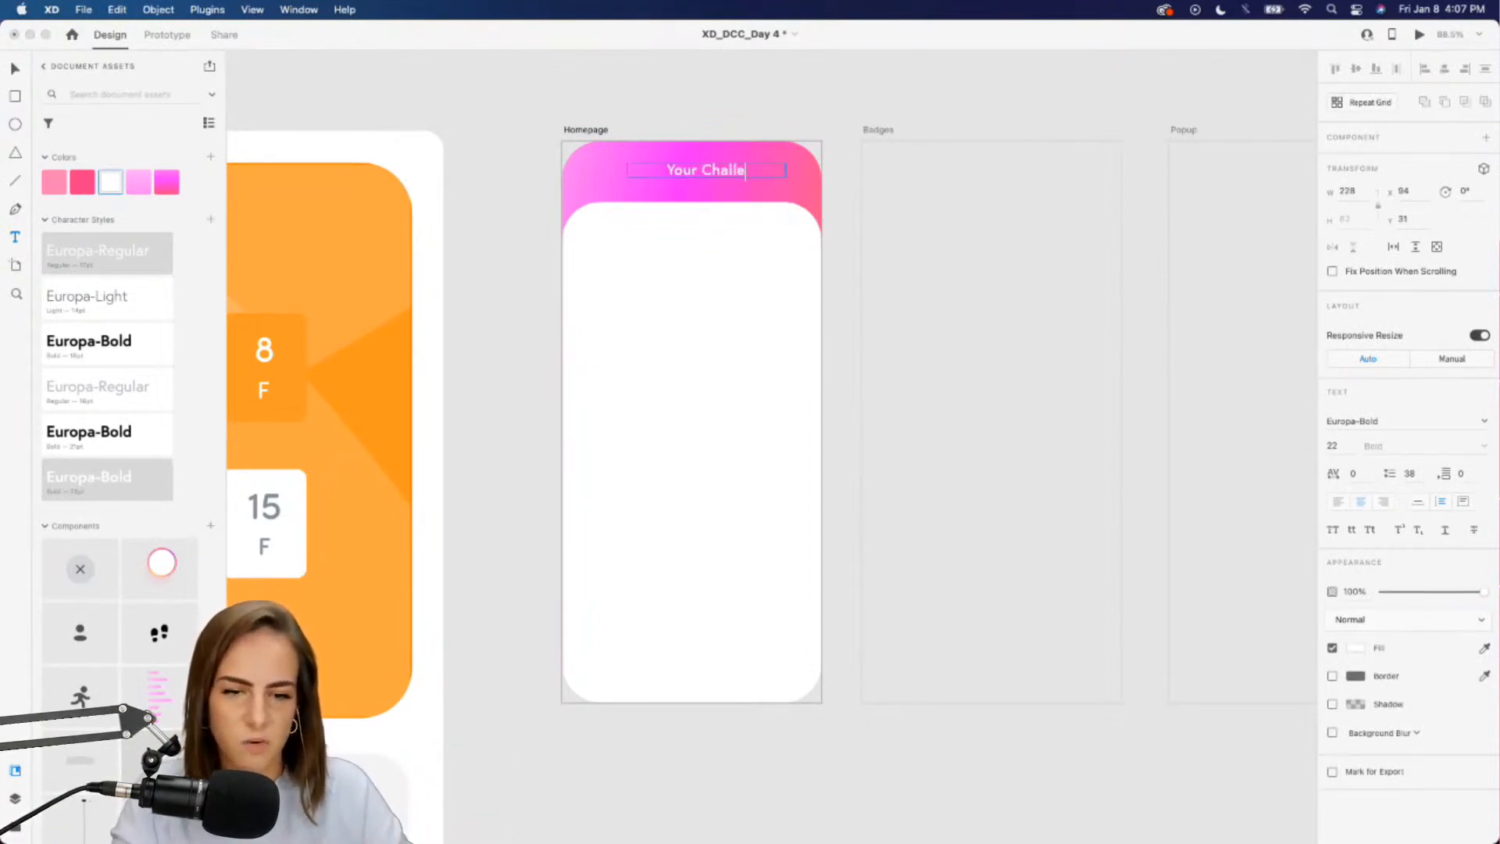
pyautogui.write('nge')
pyautogui.press('Escape')
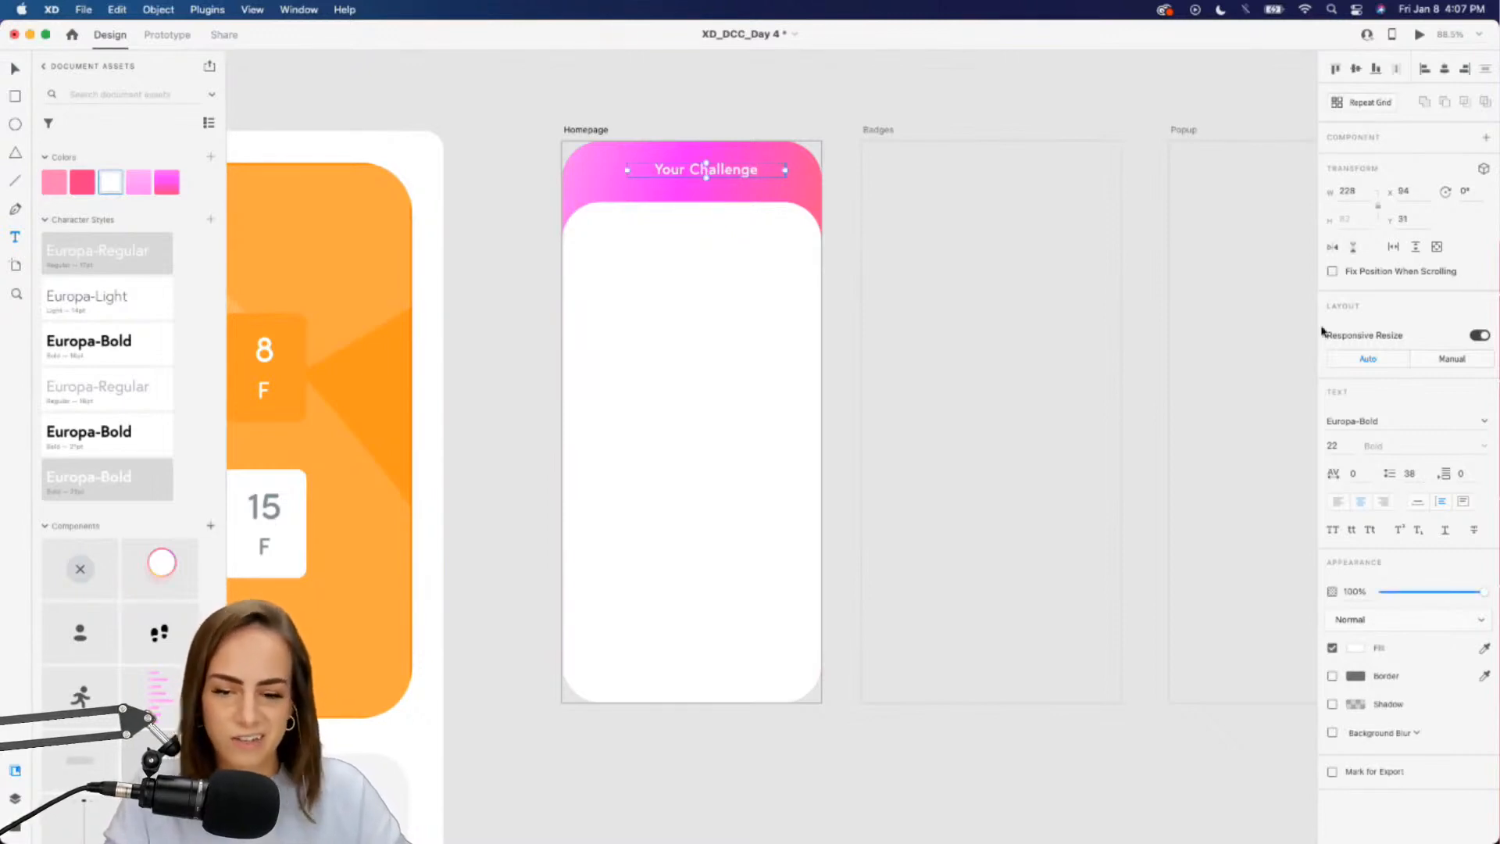
# Switch the "Your Challenge" heading to auto width and centre it horizontally in the gradient header
pyautogui.click(1417, 501)
pyautogui.moveTo(732, 173); pyautogui.dragTo(722, 166)
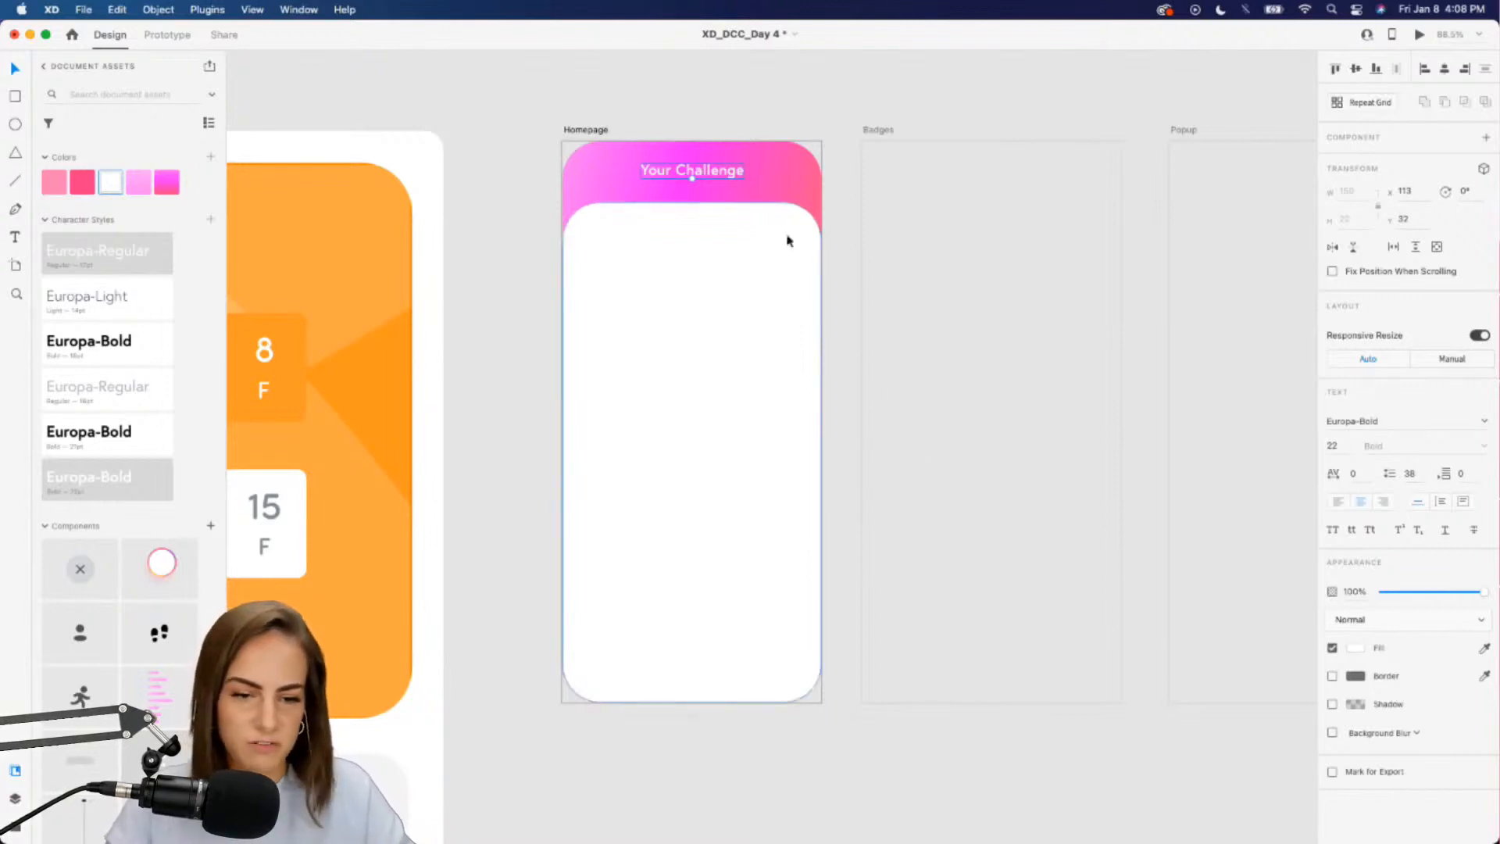
pyautogui.click(529, 307)
# Place the small grey handle component at the top centre of the white panel, below the heading
pyautogui.scroll(-3, 529, 307)
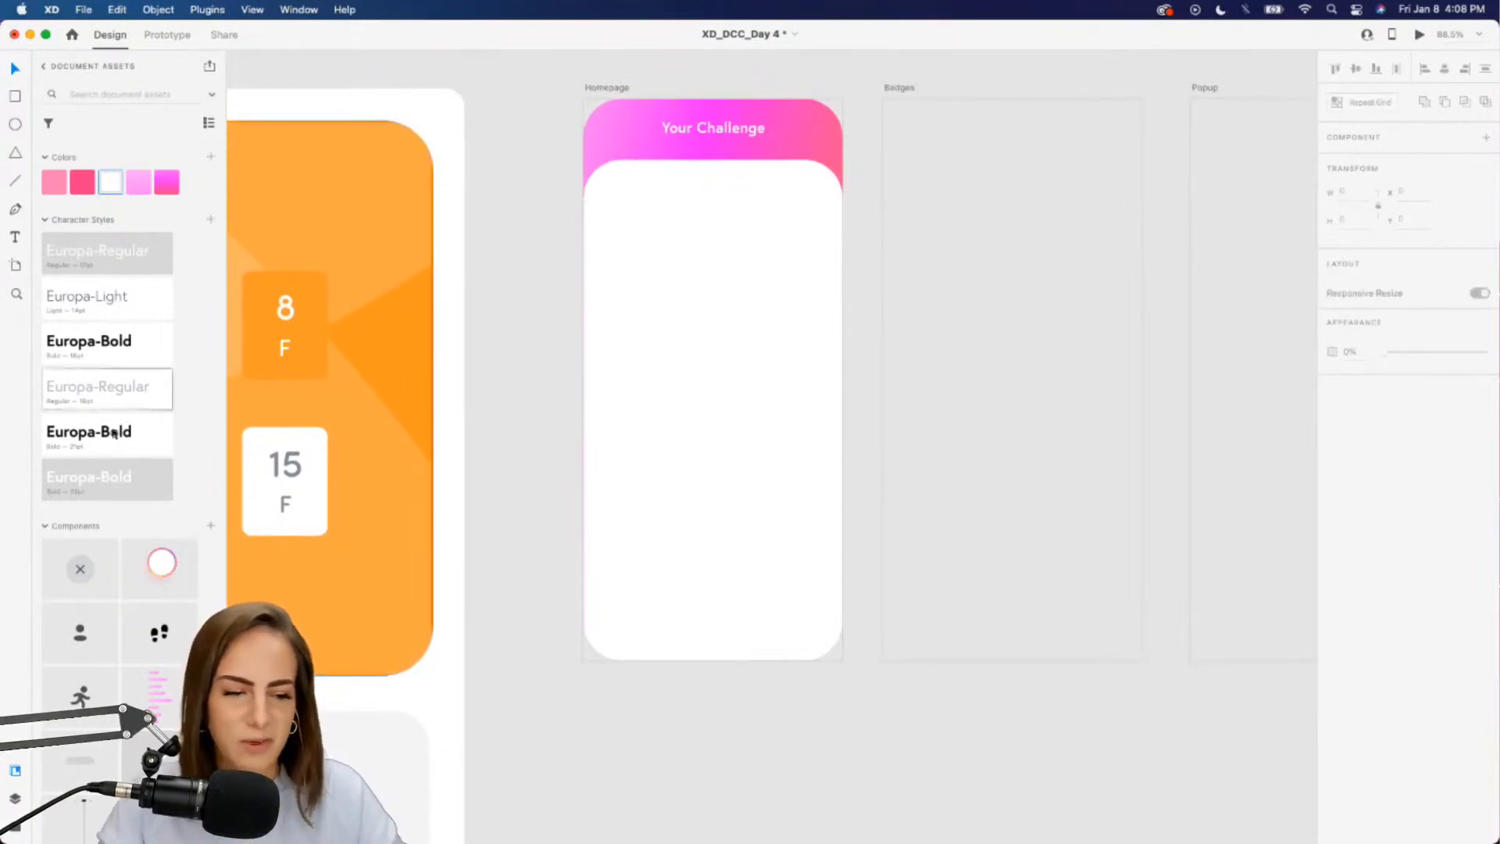
pyautogui.scroll(-3, 89, 607)
pyautogui.moveTo(86, 675); pyautogui.dragTo(713, 178)
pyautogui.click(533, 269)
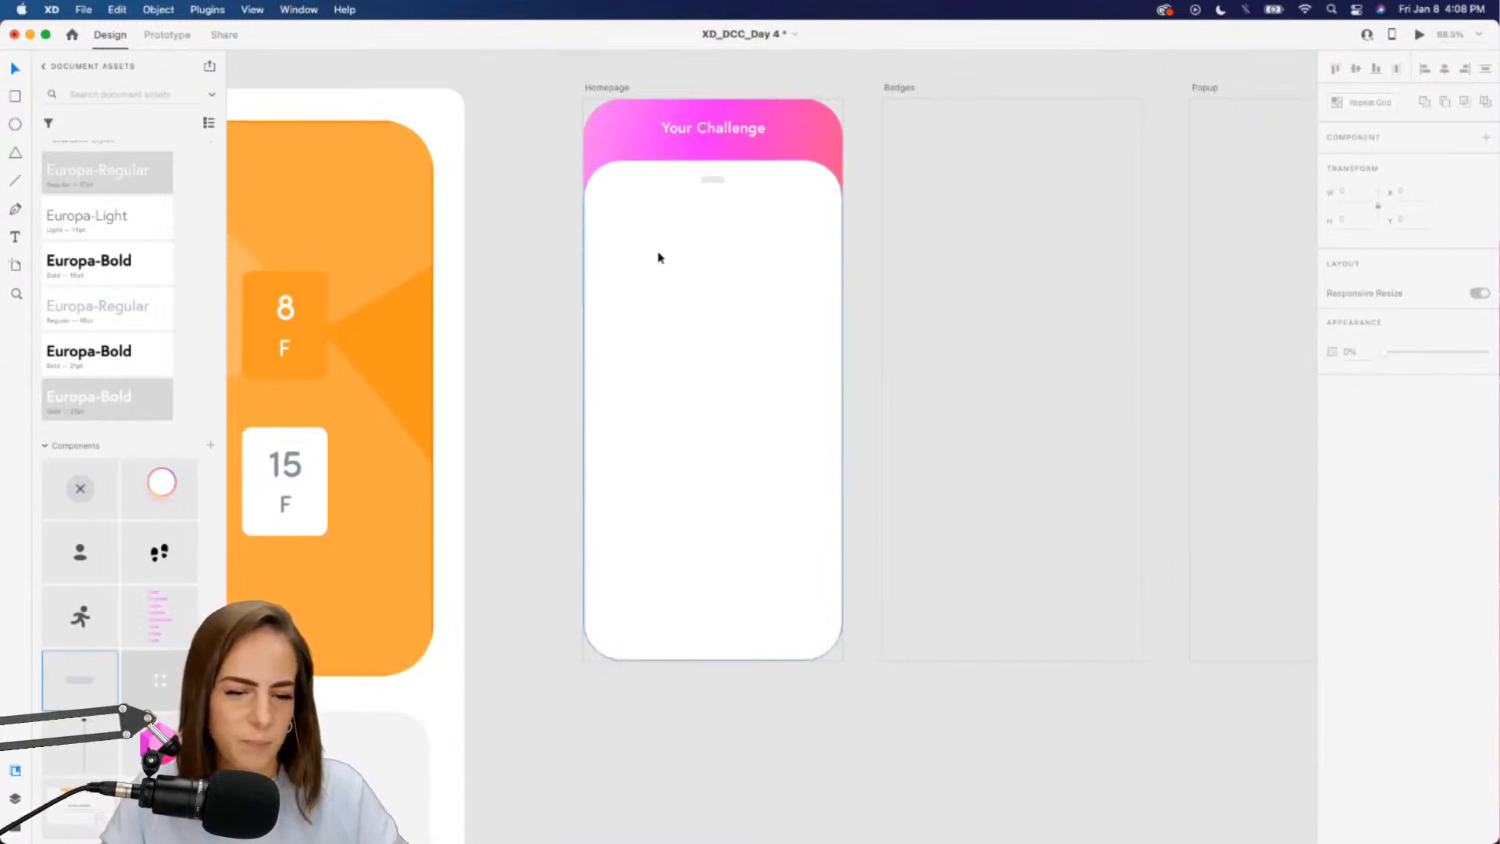
# Shorten the white panel from its top edge to a height of 598
pyautogui.click(680, 270)
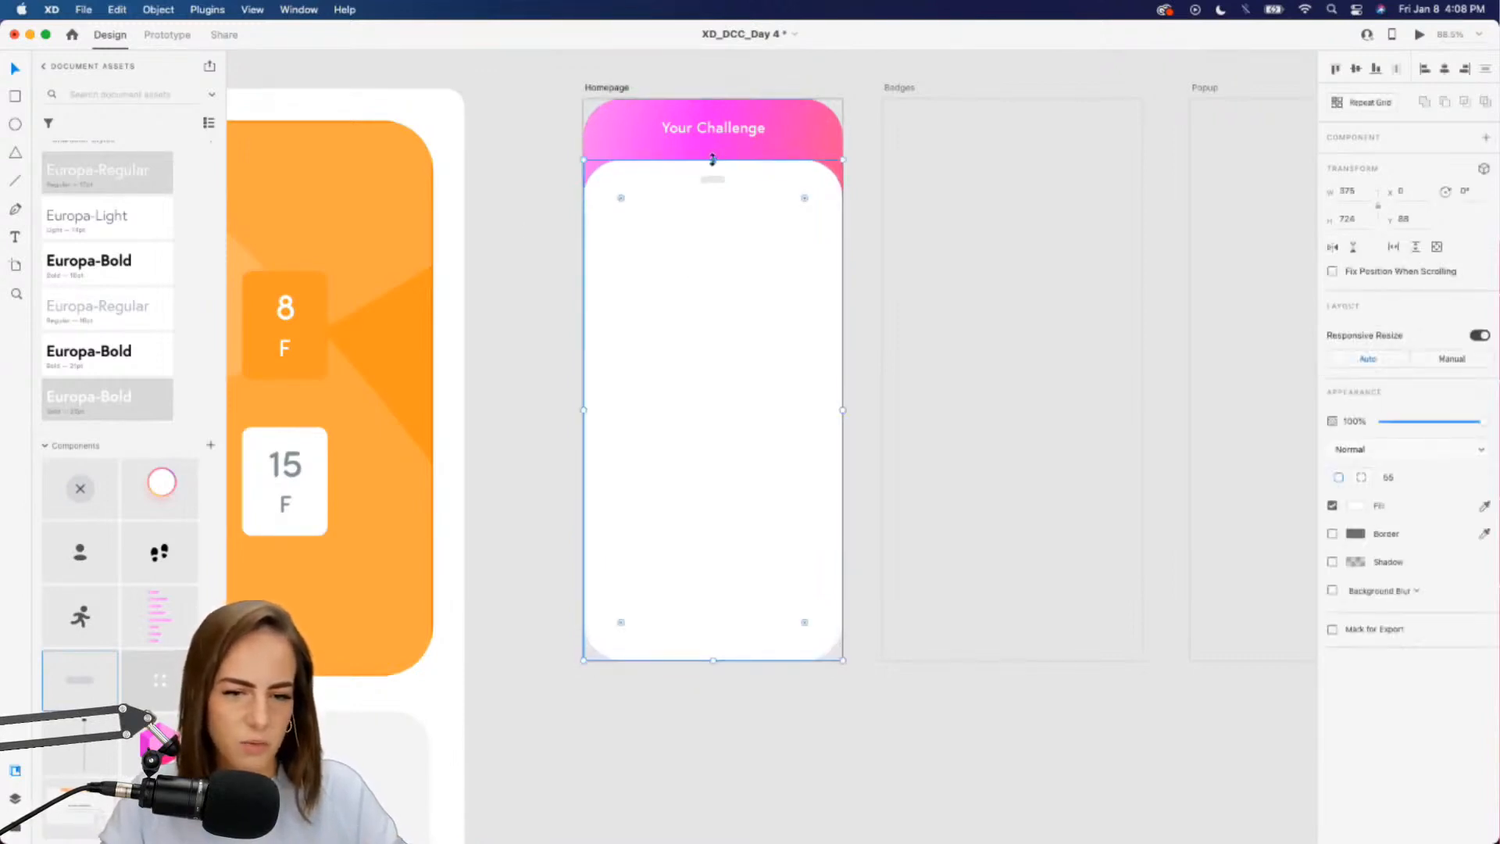
pyautogui.moveTo(713, 159); pyautogui.dragTo(712, 246)
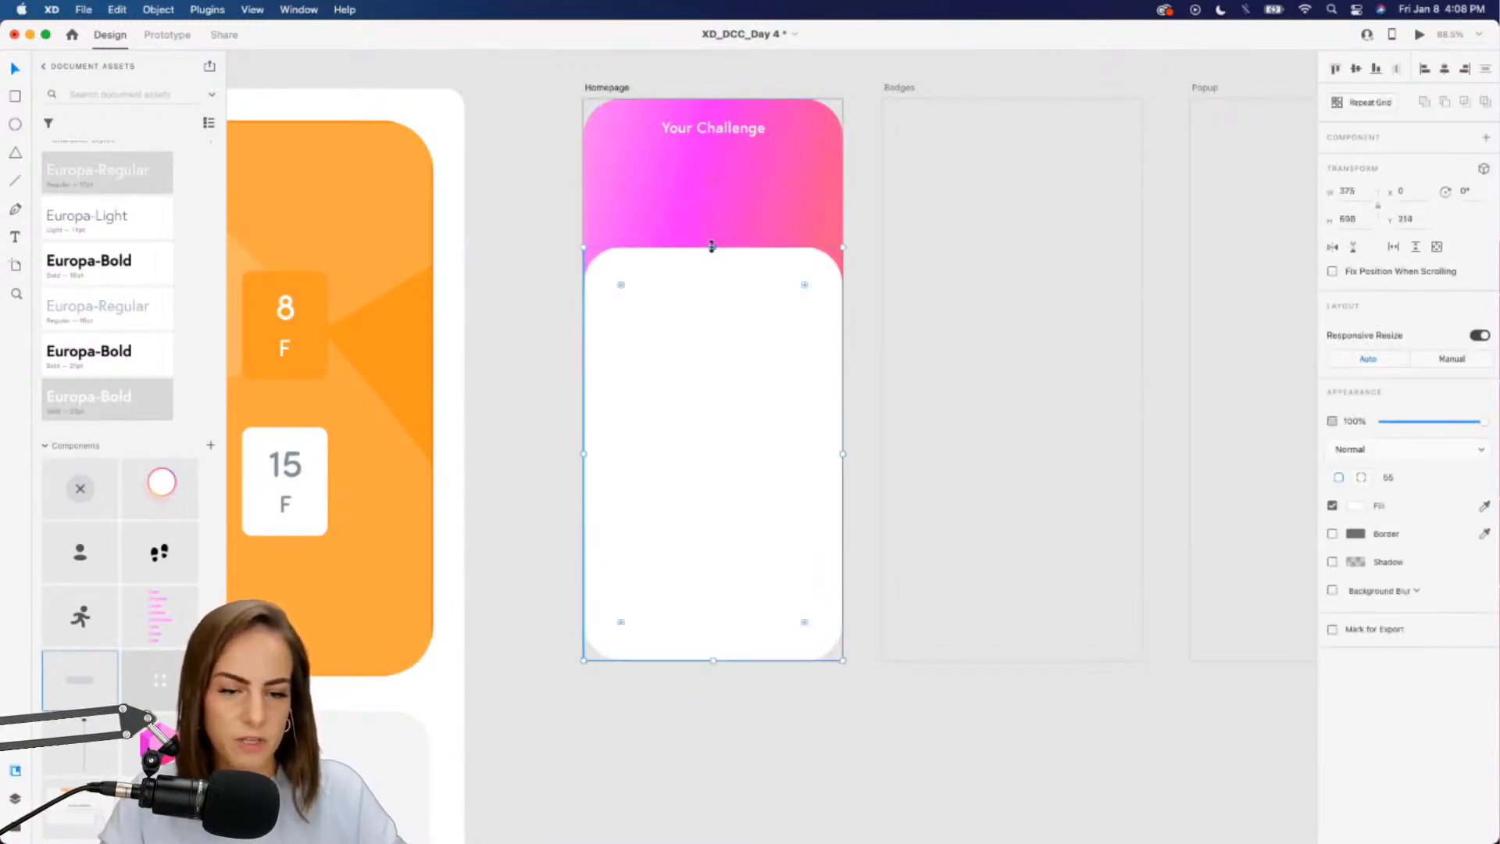
pyautogui.click(545, 240)
# Draw an ellipse about 433 by 215 over the upper part of the white panel and centre it on the artboard
pyautogui.click(13, 125)
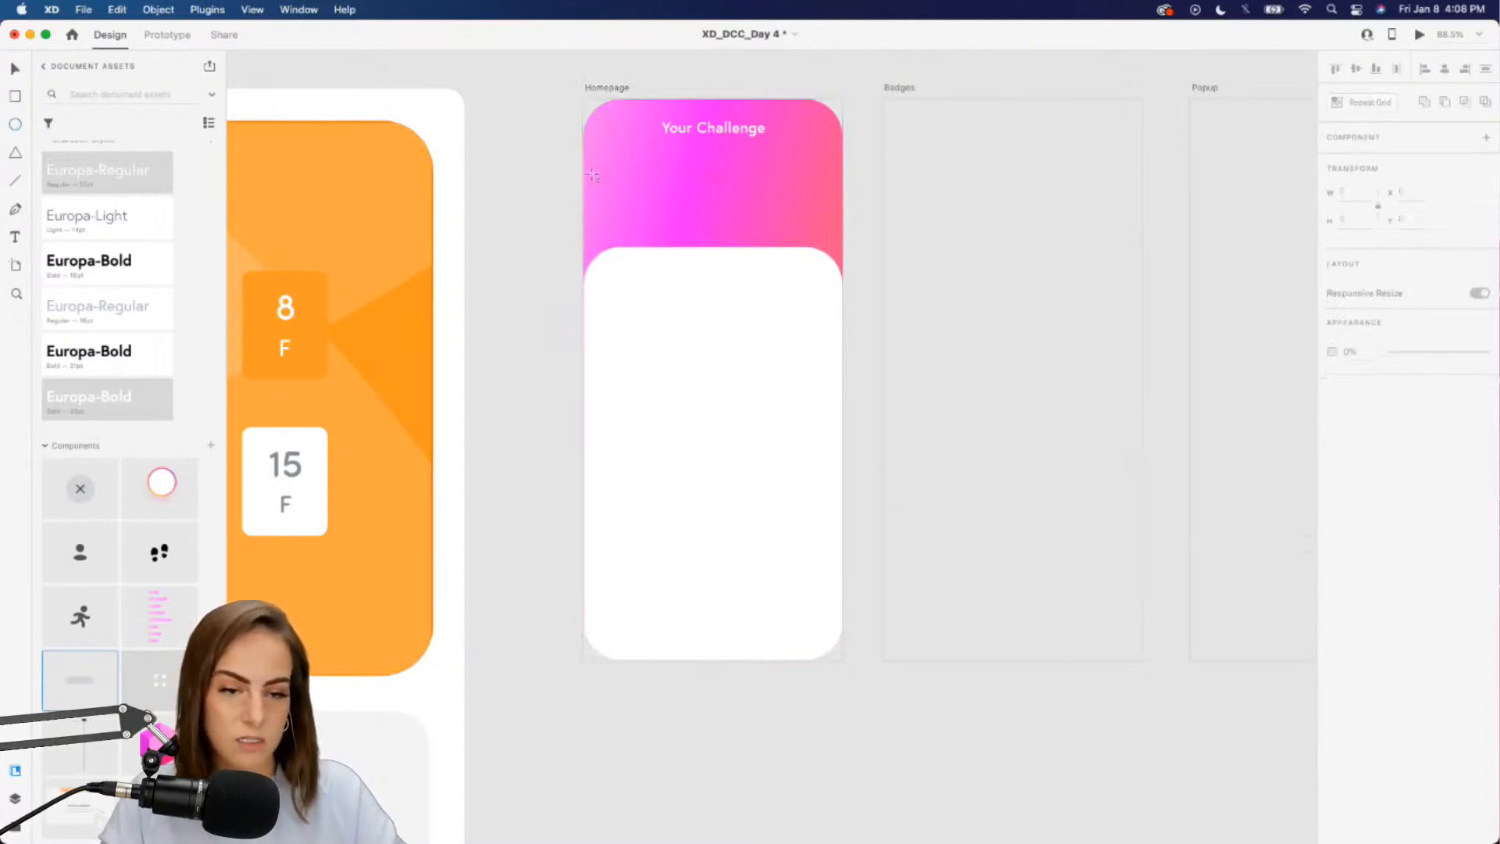
pyautogui.moveTo(568, 163); pyautogui.dragTo(868, 311)
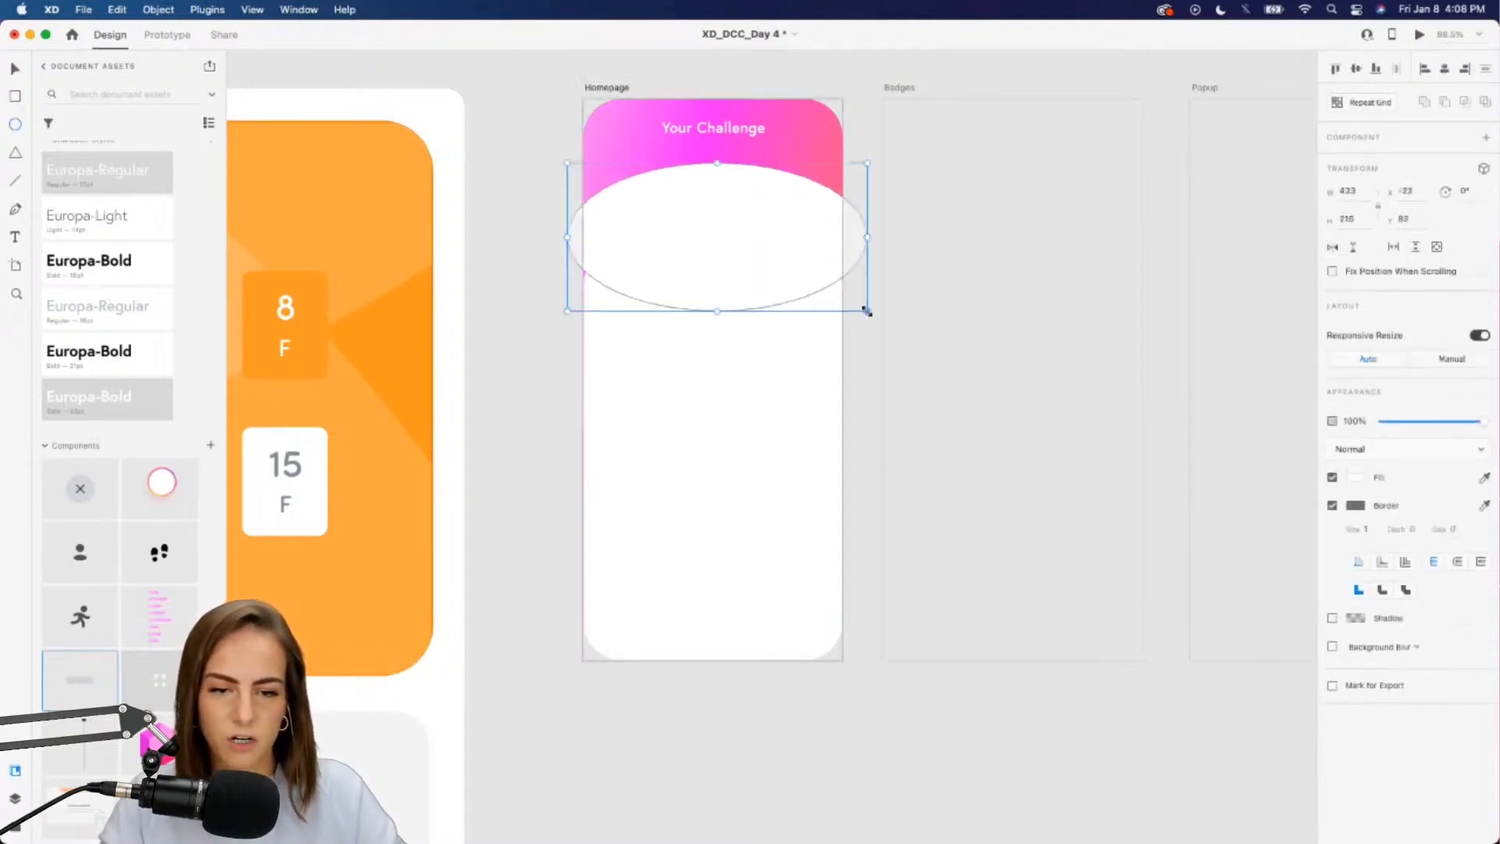
pyautogui.moveTo(746, 239); pyautogui.dragTo(744, 235)
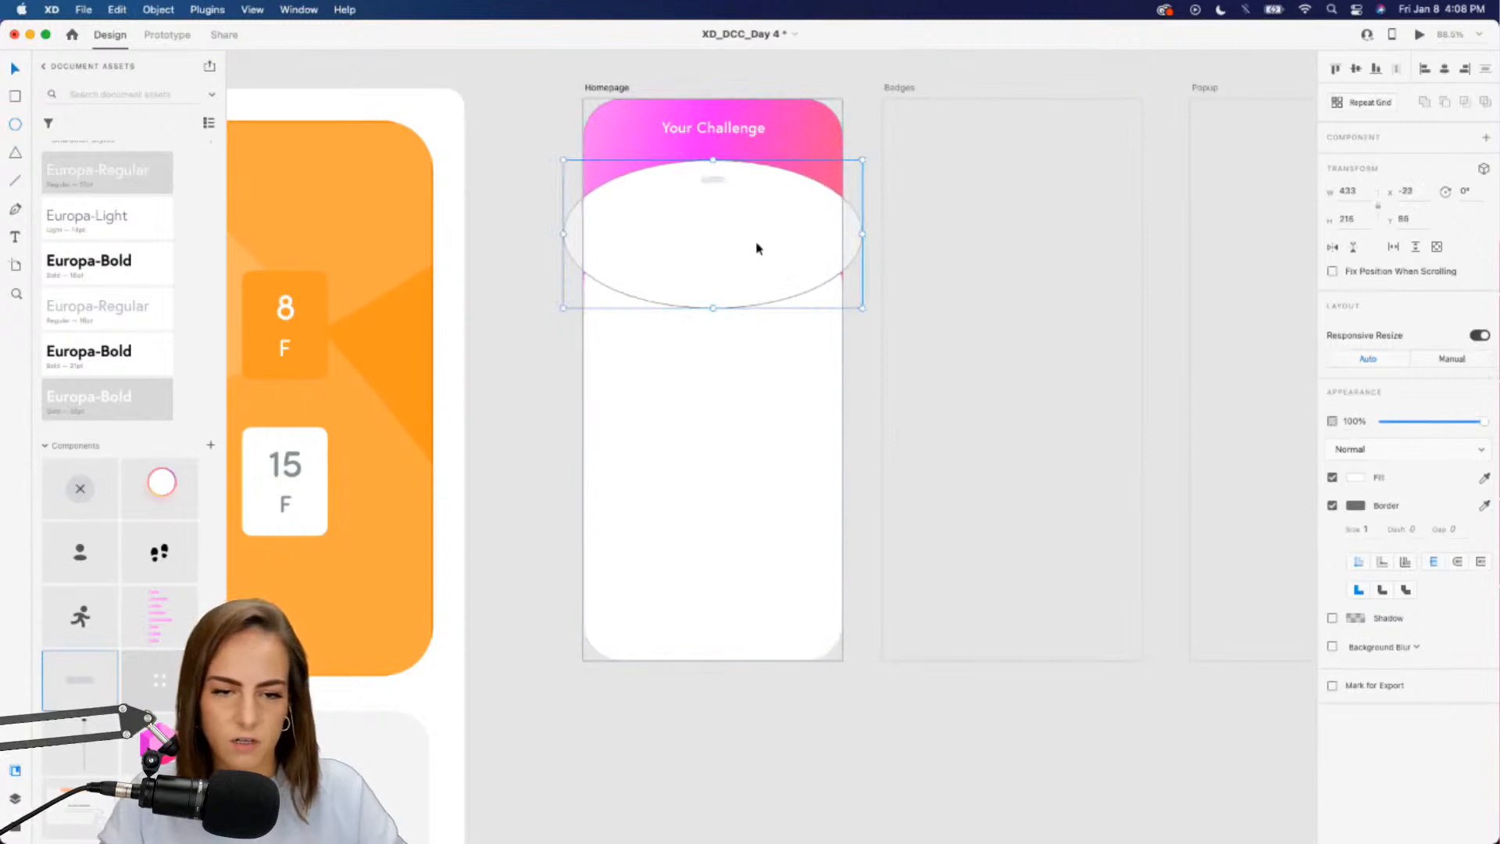
pyautogui.moveTo(712, 308); pyautogui.dragTo(710, 312)
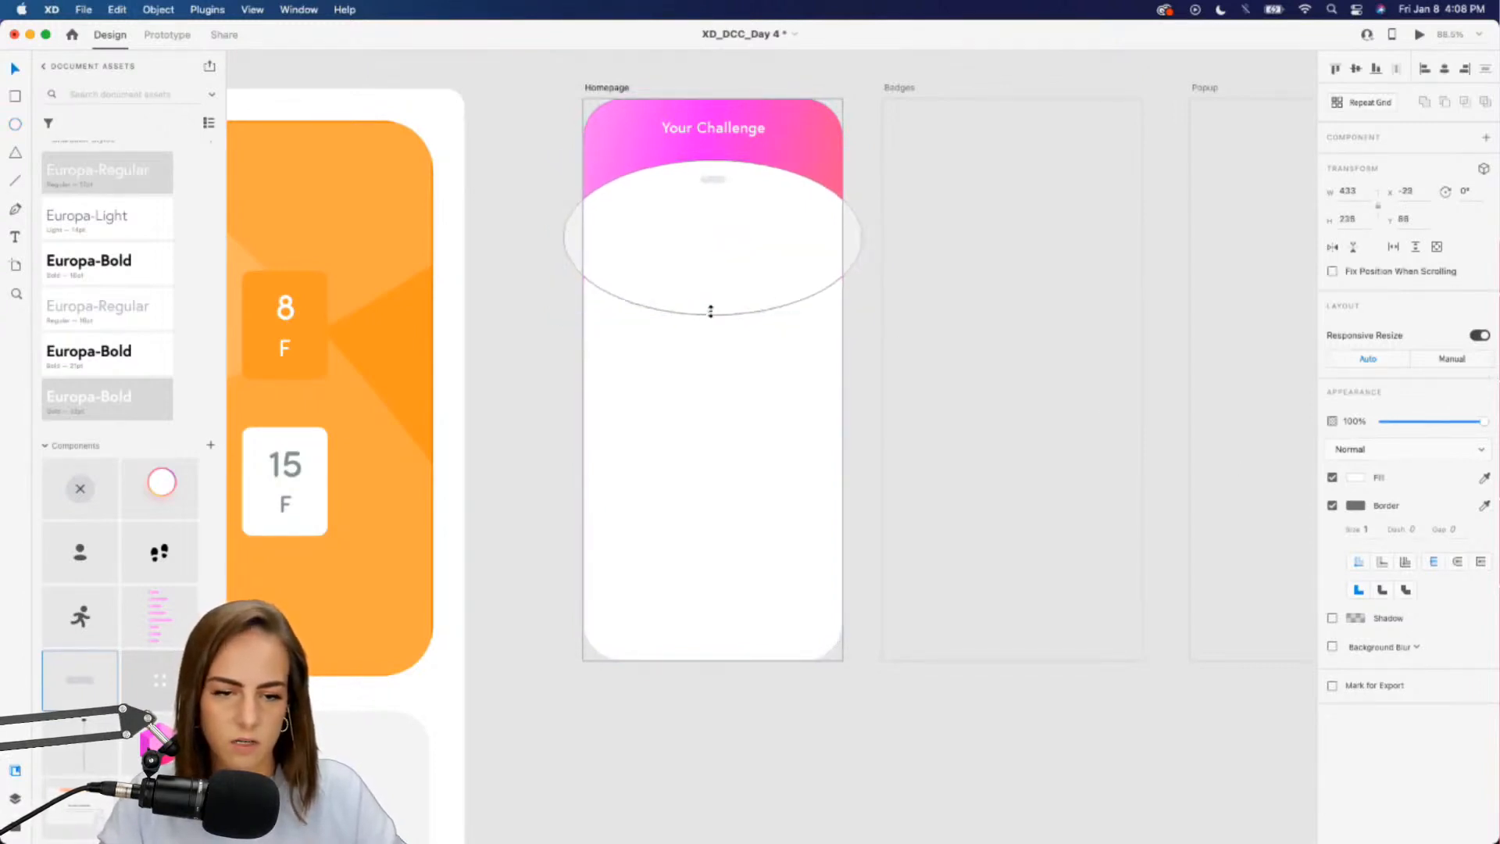
# Raise the white panel's top edge slightly behind the ellipse and remove the ellipse's border
pyautogui.click(713, 365)
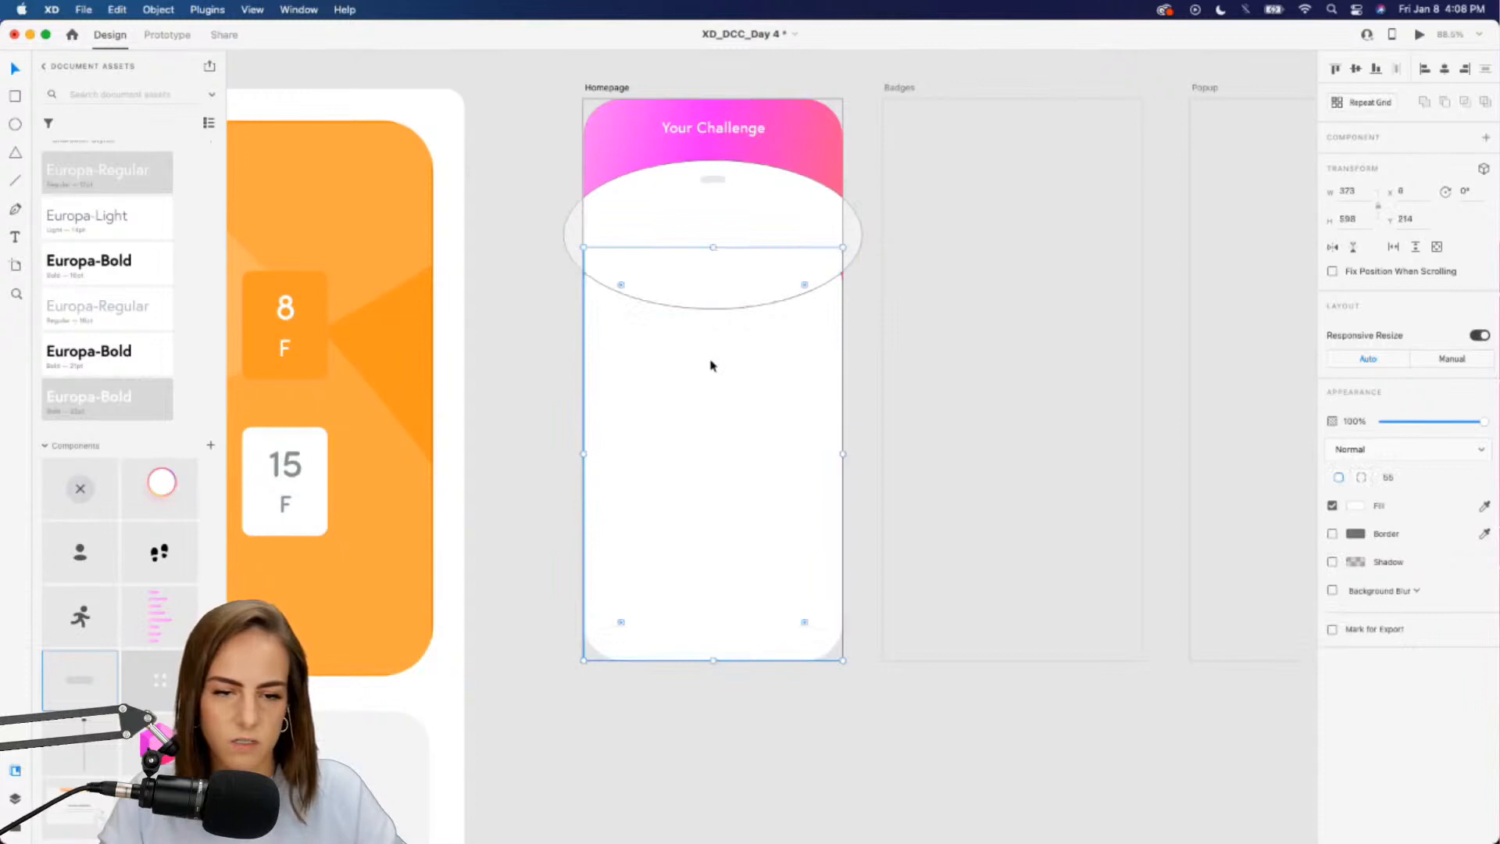
pyautogui.click(754, 209)
pyautogui.click(1332, 505)
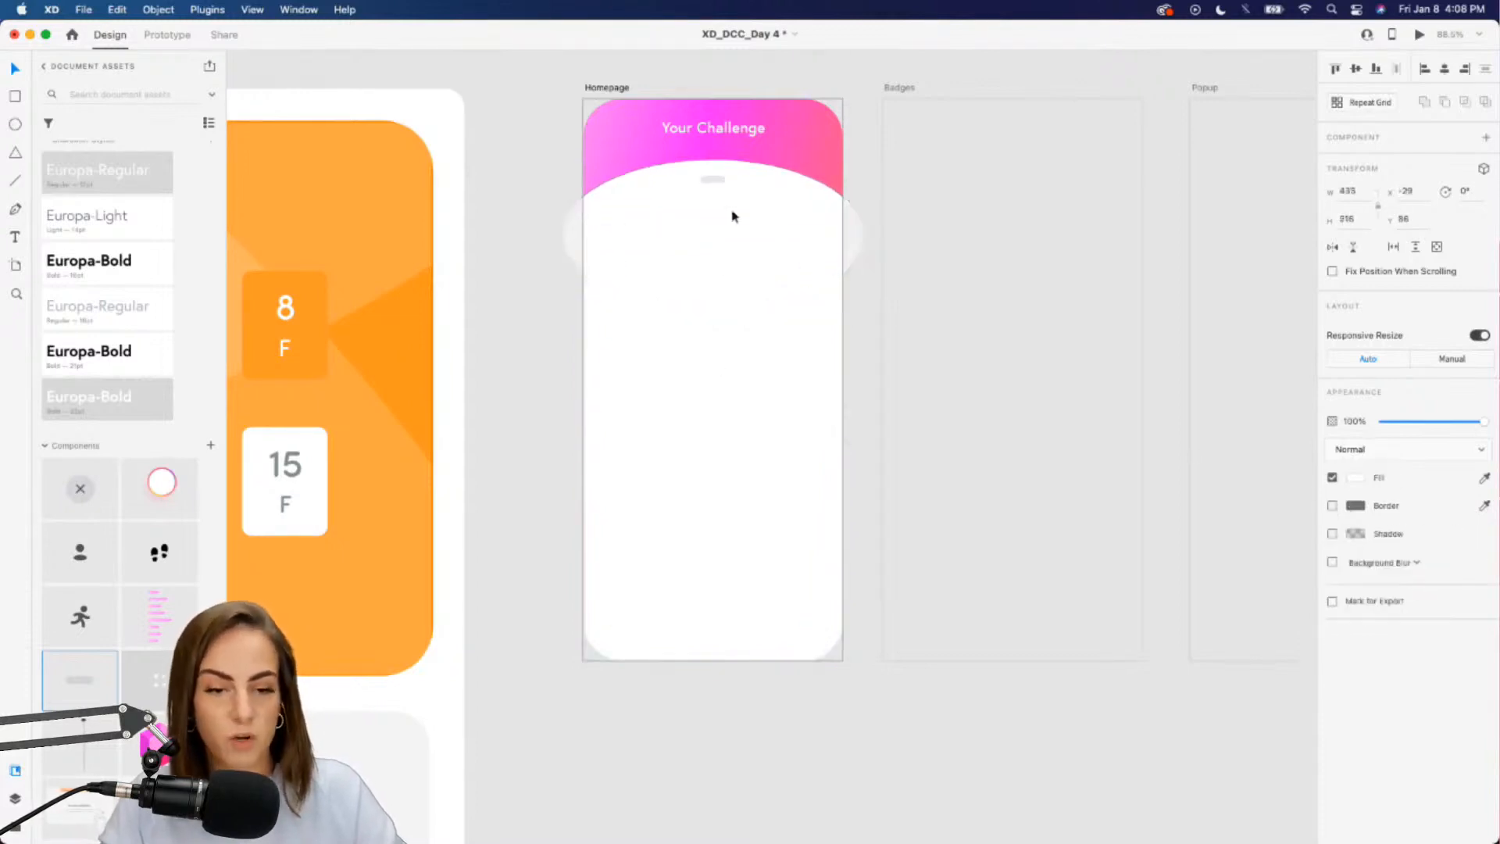
# Combine the ellipse and the white panel into one shape with the Add boolean operation
pyautogui.keyDown('shift'); pyautogui.click(737, 407); pyautogui.keyUp('shift')
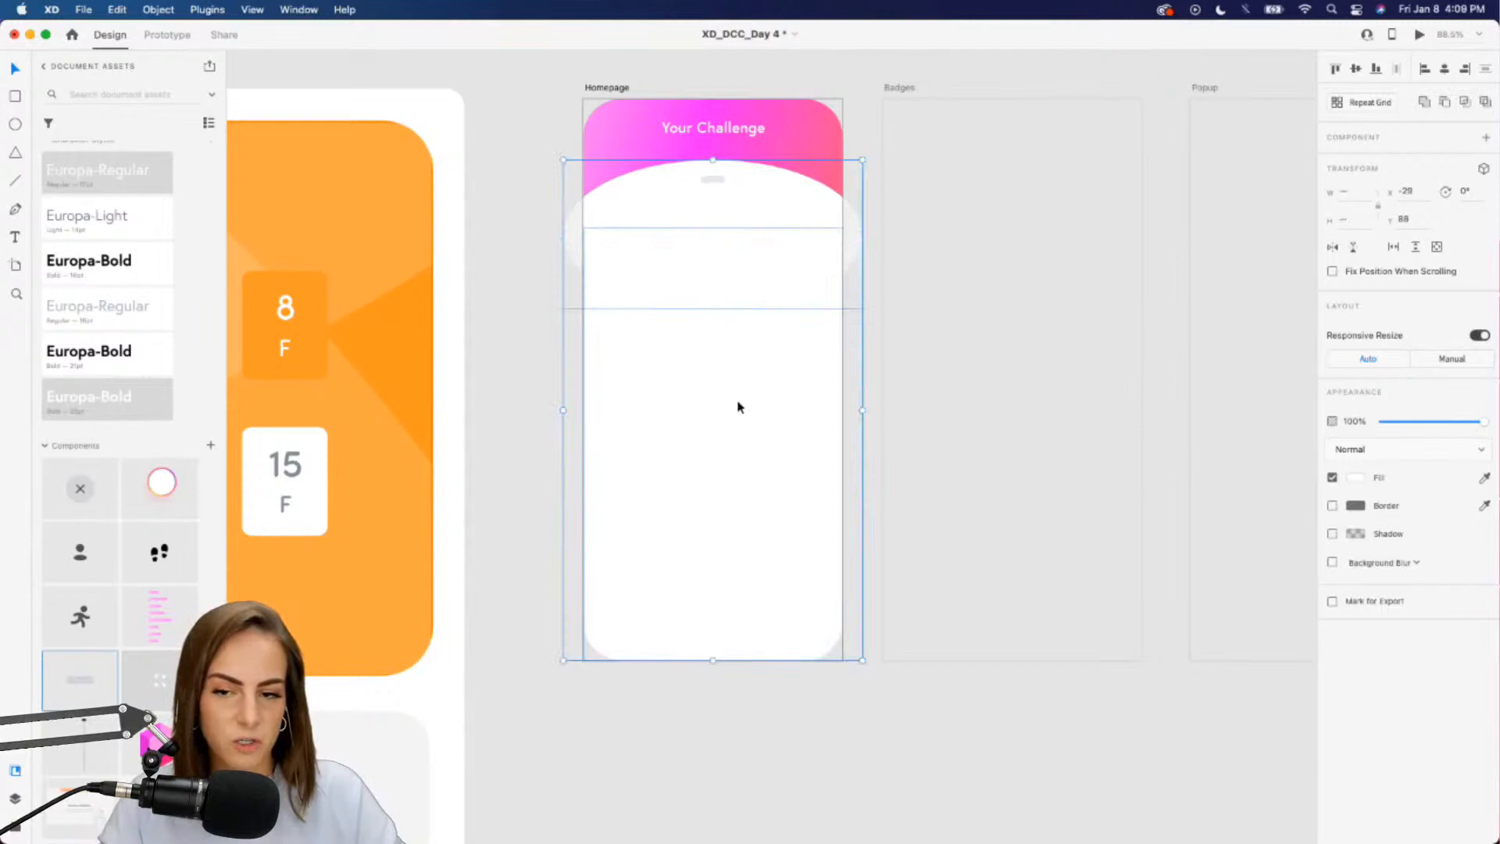
pyautogui.click(1426, 104)
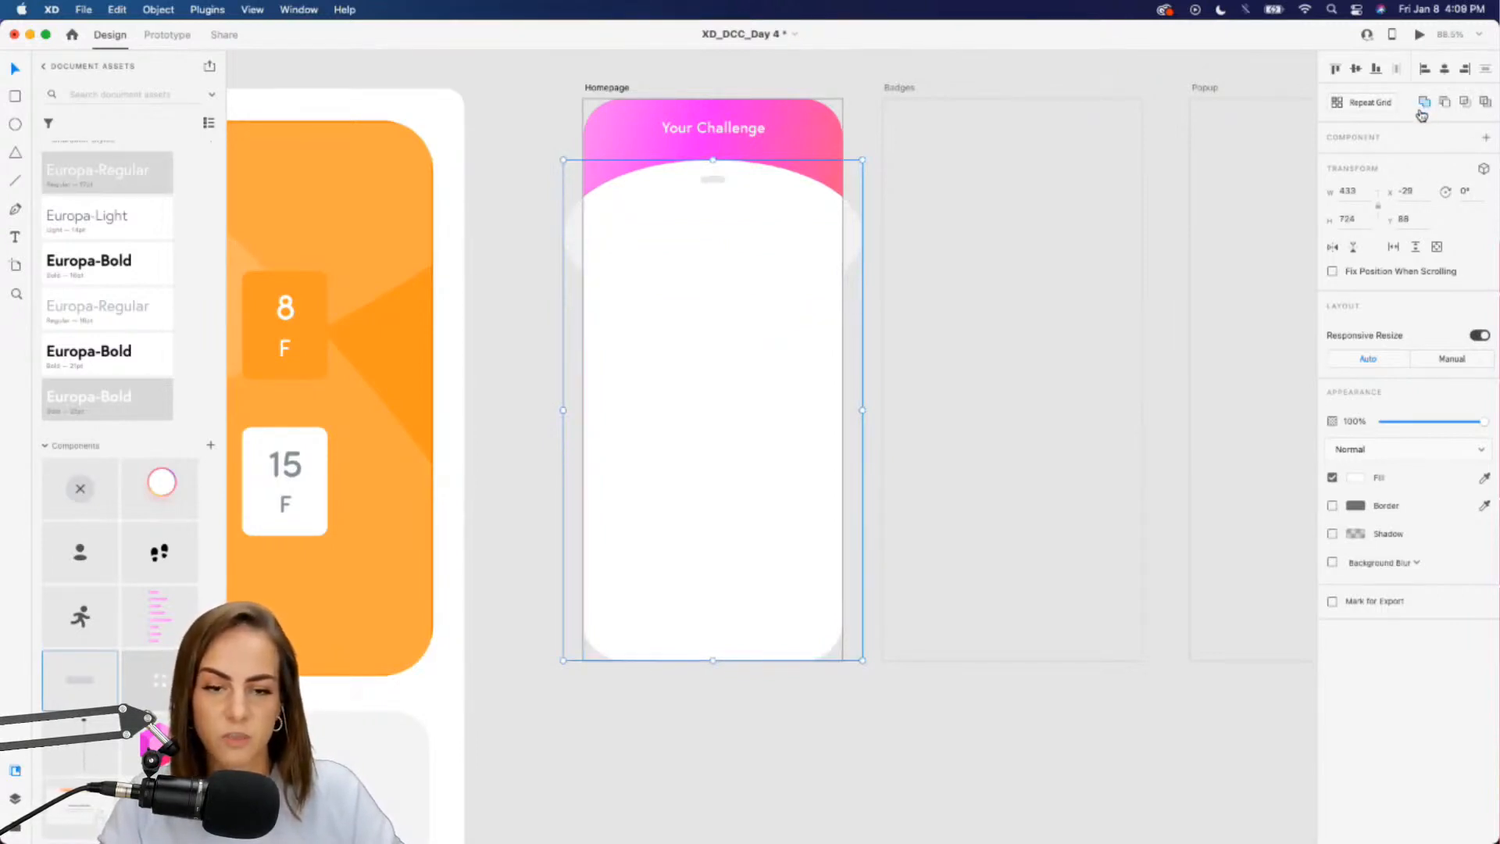
pyautogui.click(499, 261)
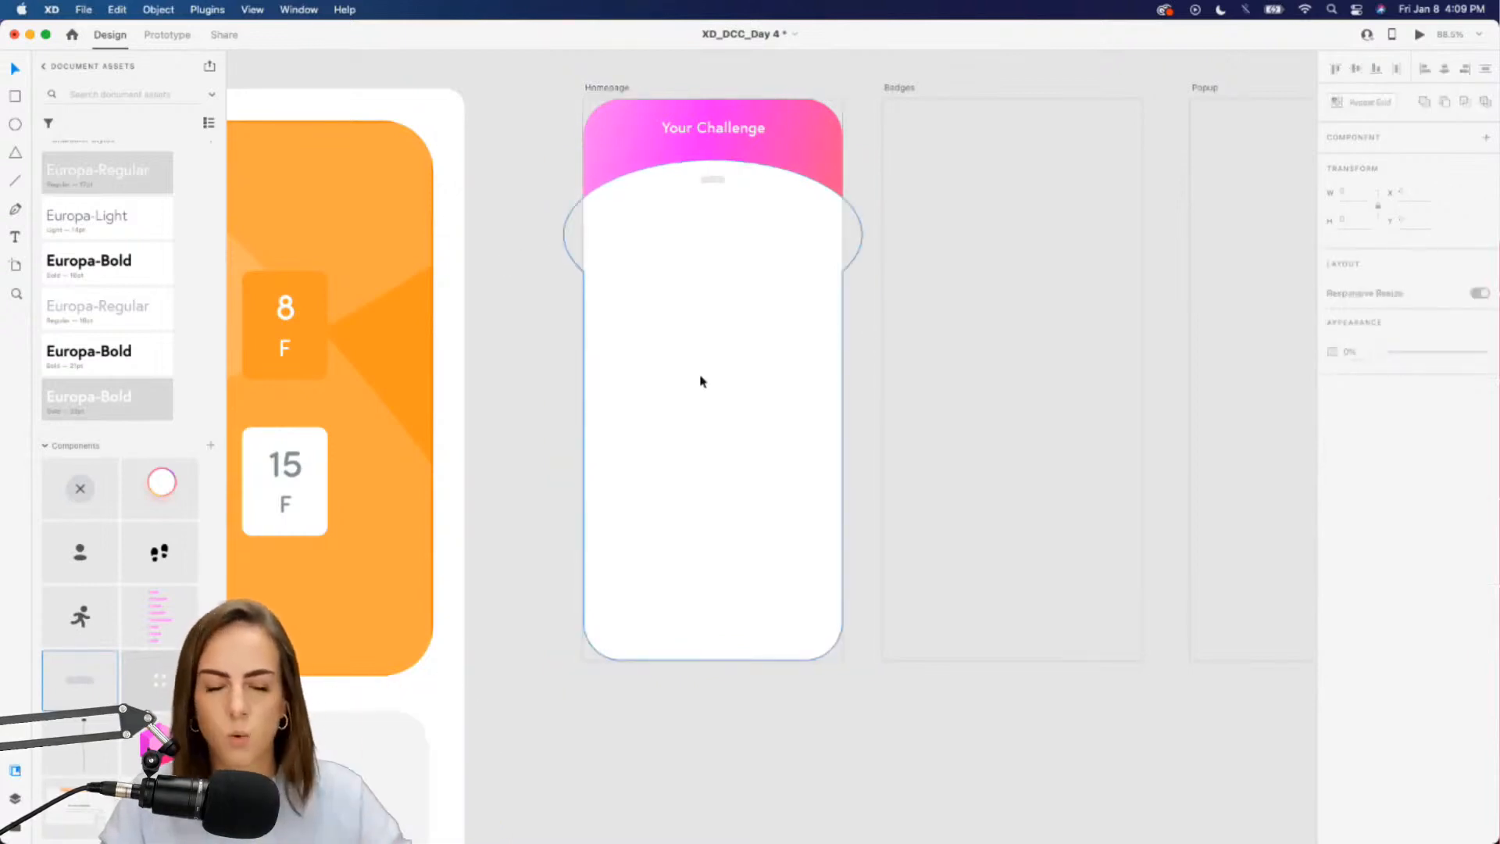
# Try moving the ellipse inside the combined white shape, and undo the move
pyautogui.click(714, 308)
pyautogui.doubleClick(726, 284)
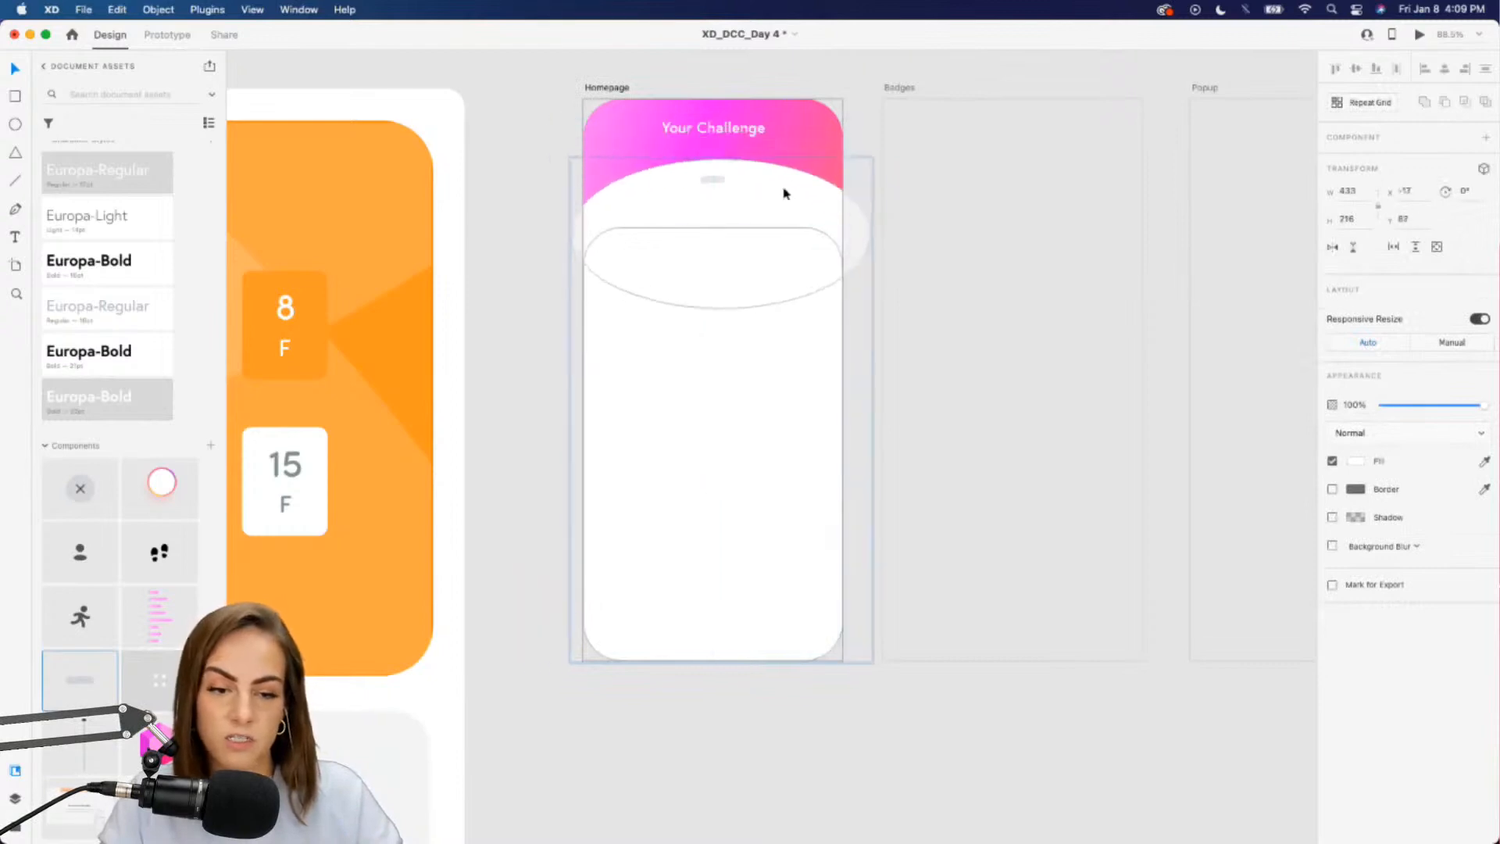
pyautogui.click(532, 221)
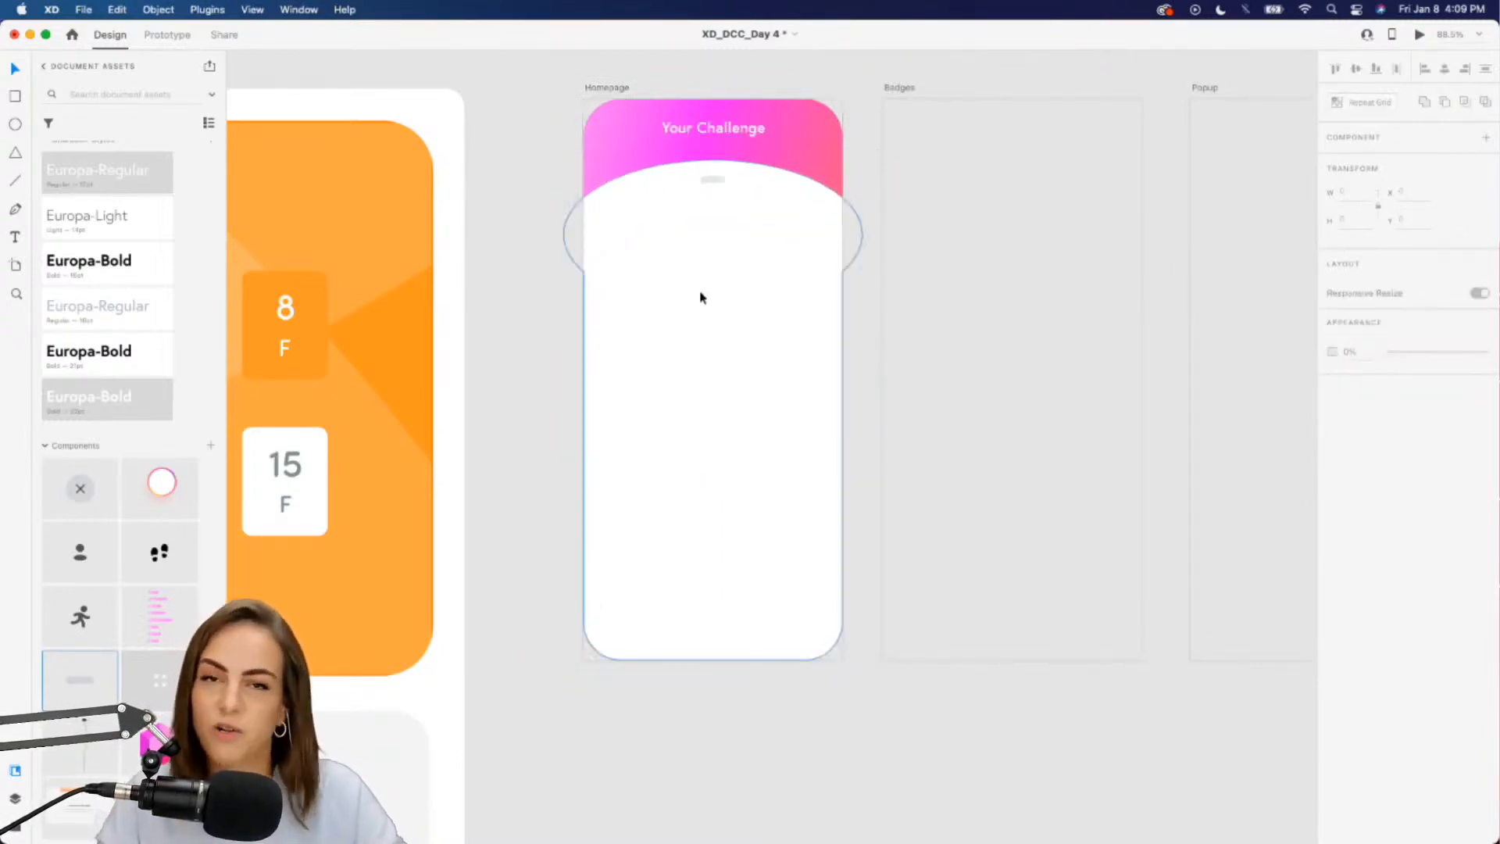
# Place the footsteps, runner and person icon components along the lower part of the Homepage's white panel
pyautogui.scroll(-2, 700, 295)
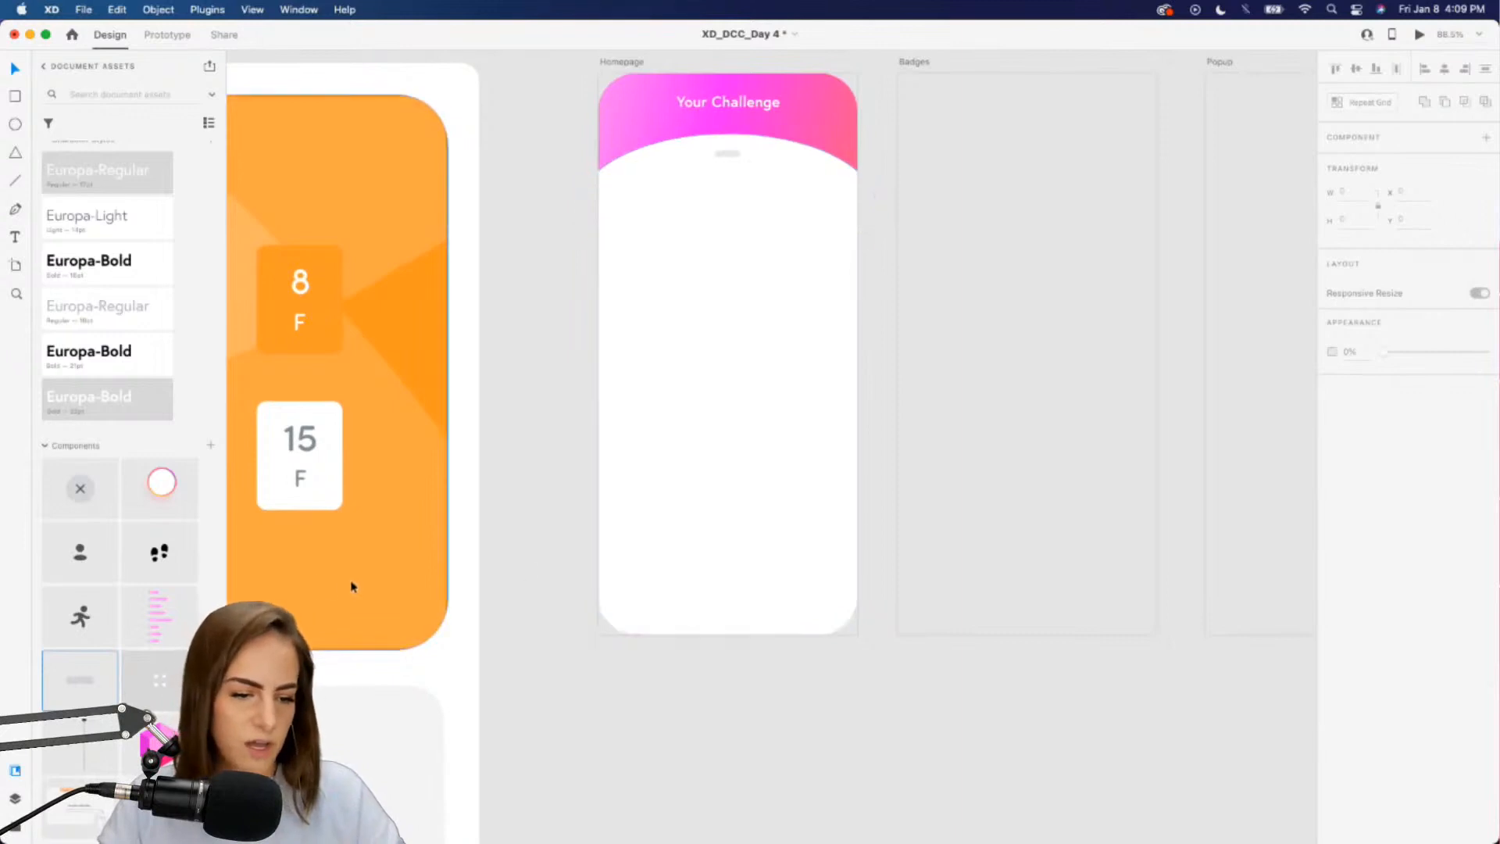
pyautogui.moveTo(173, 540); pyautogui.dragTo(729, 579)
pyautogui.moveTo(80, 617); pyautogui.dragTo(657, 582)
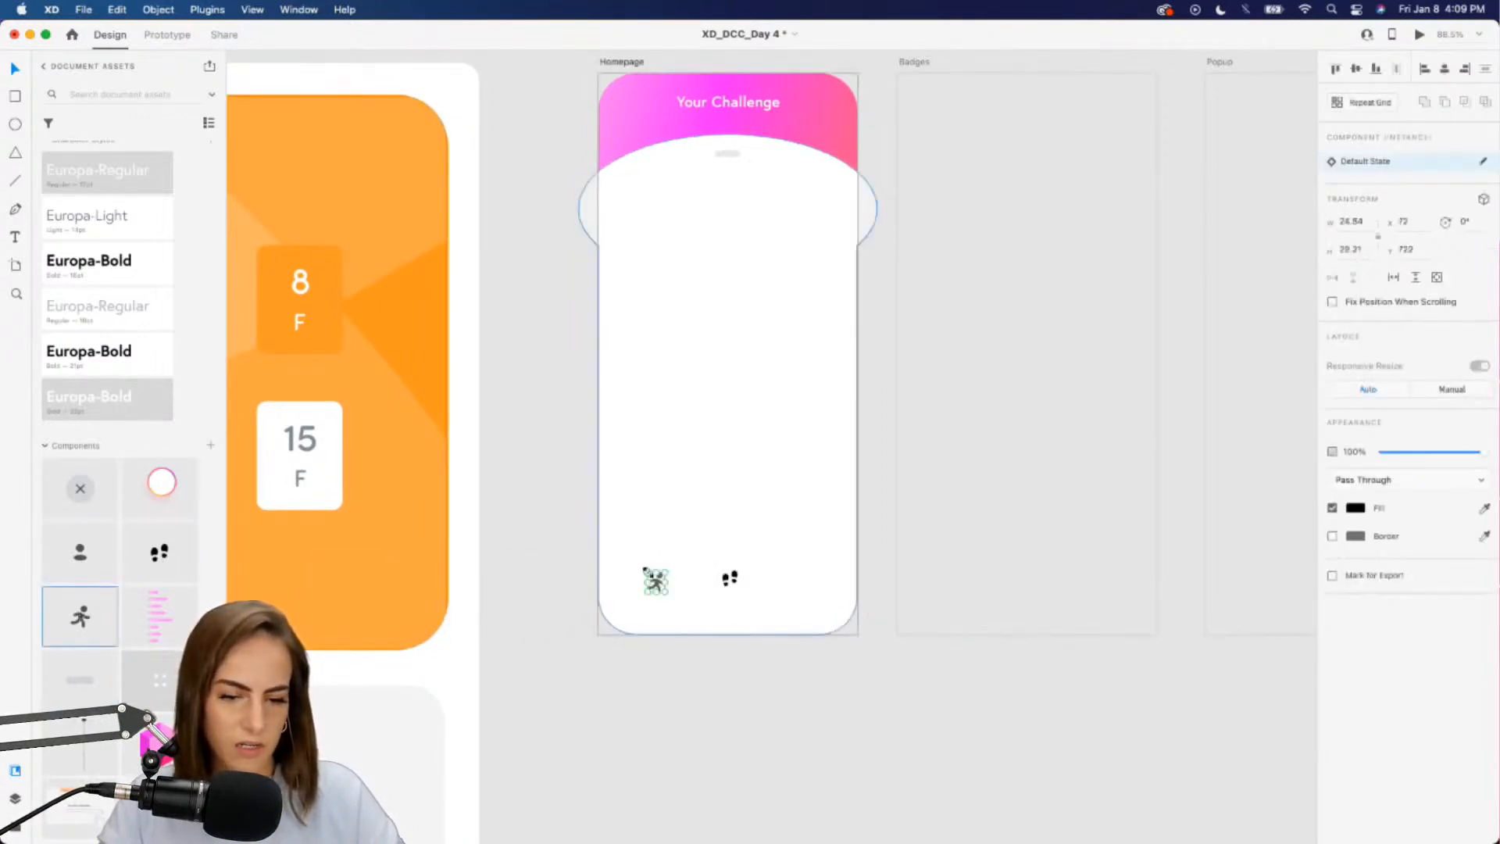
pyautogui.moveTo(80, 553); pyautogui.dragTo(833, 563)
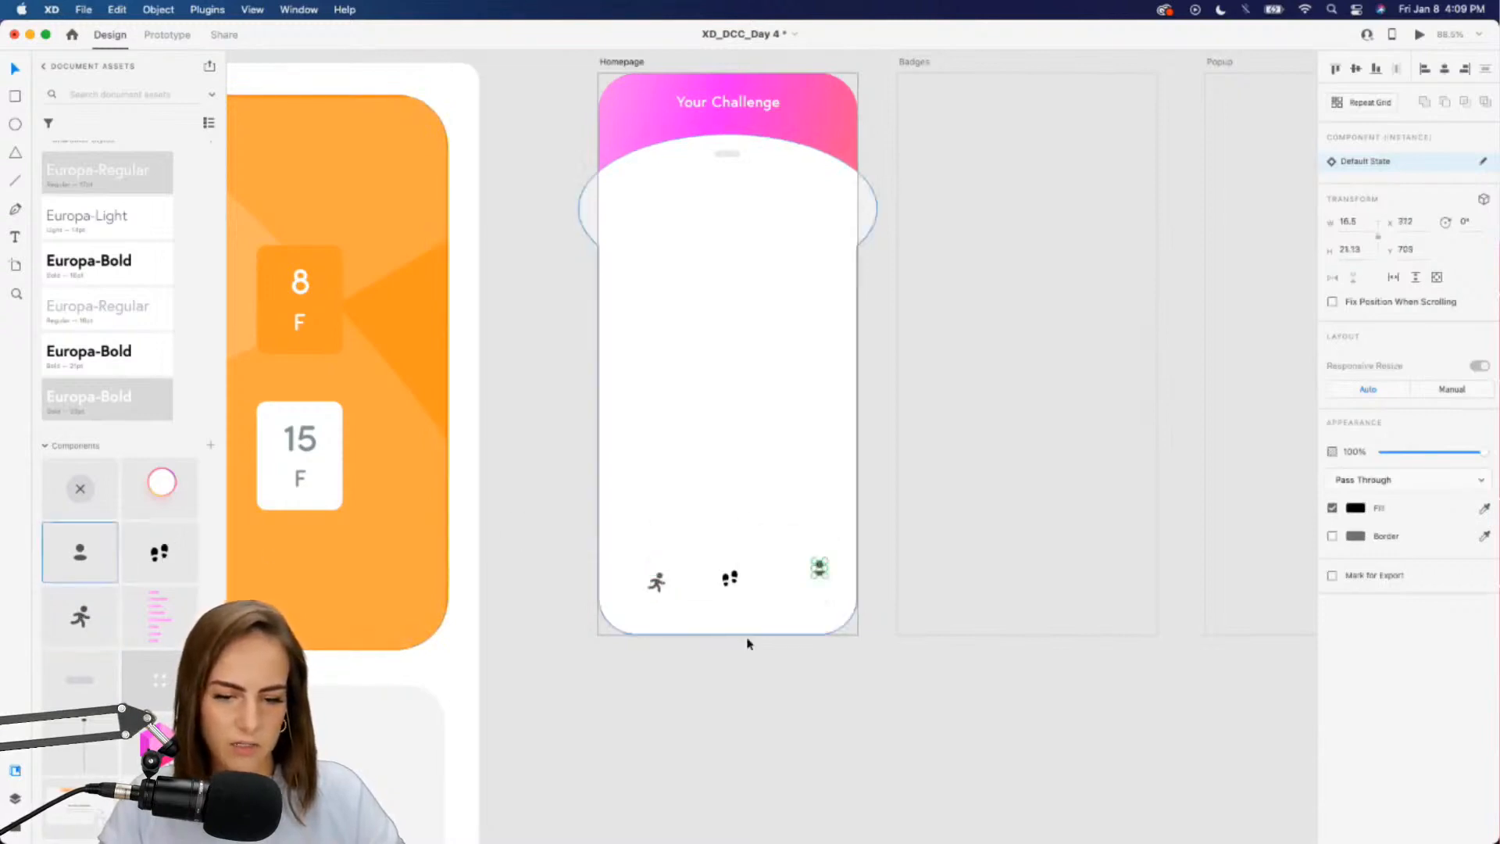
# Arrange the icons in one row, with footsteps centred, the runner to its left and the person to its right
pyautogui.scroll(5, 748, 638)
pyautogui.moveTo(733, 484); pyautogui.dragTo(719, 486)
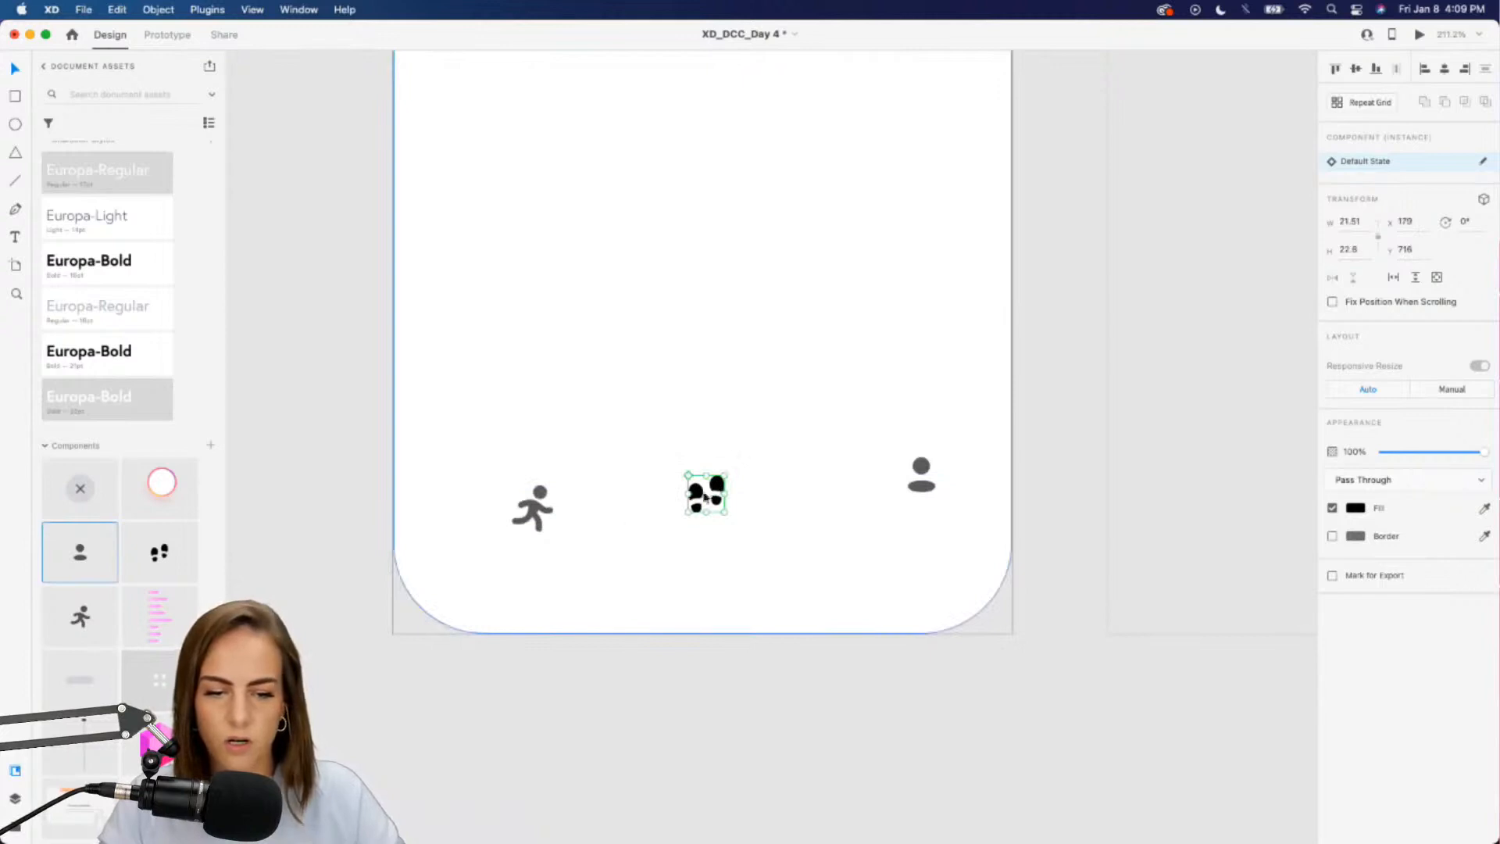
pyautogui.moveTo(921, 475); pyautogui.dragTo(853, 494)
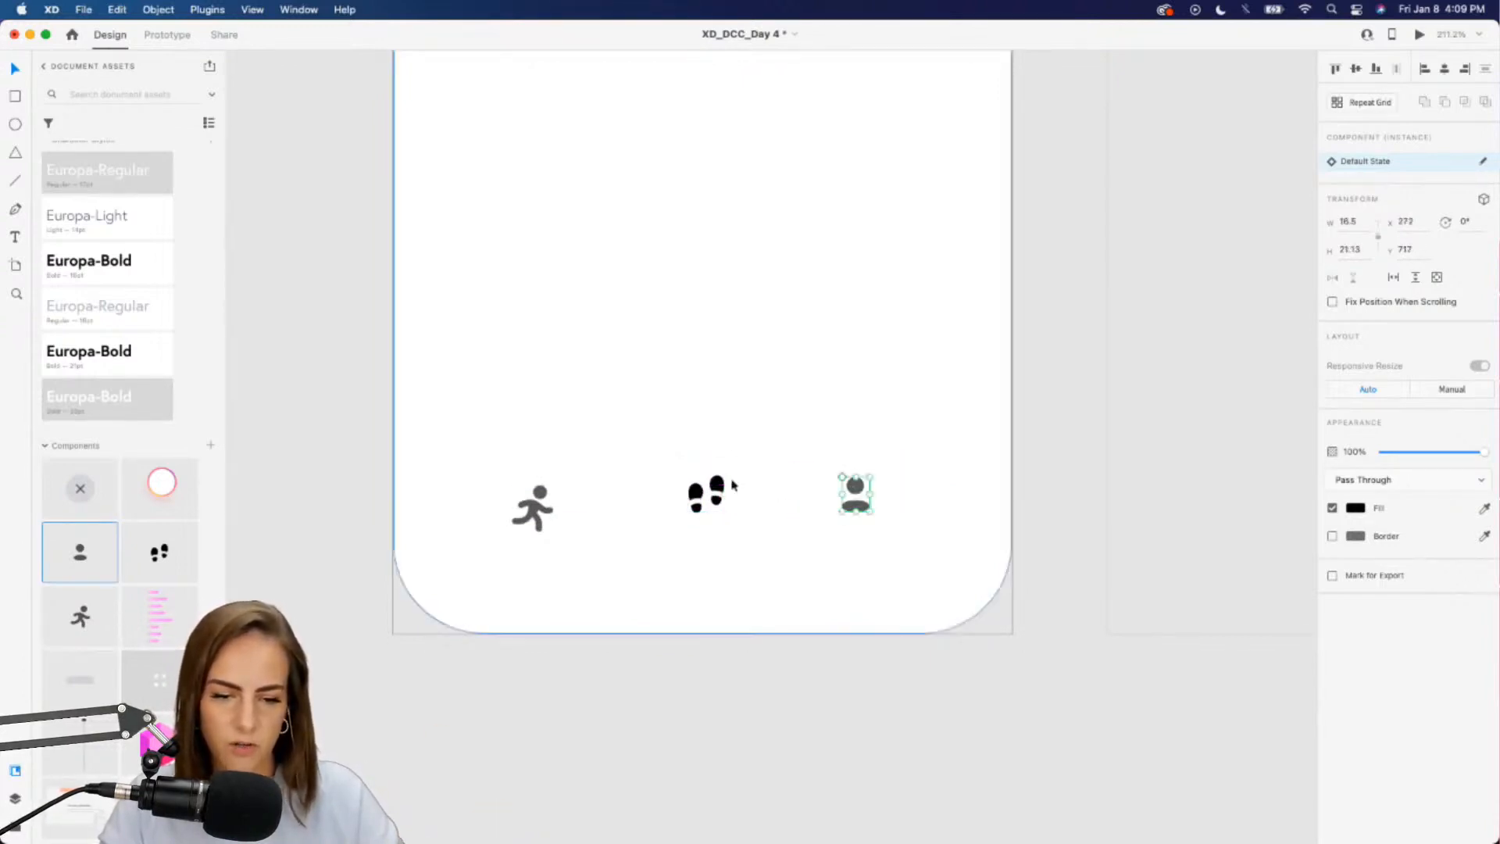
pyautogui.moveTo(539, 522); pyautogui.dragTo(565, 513)
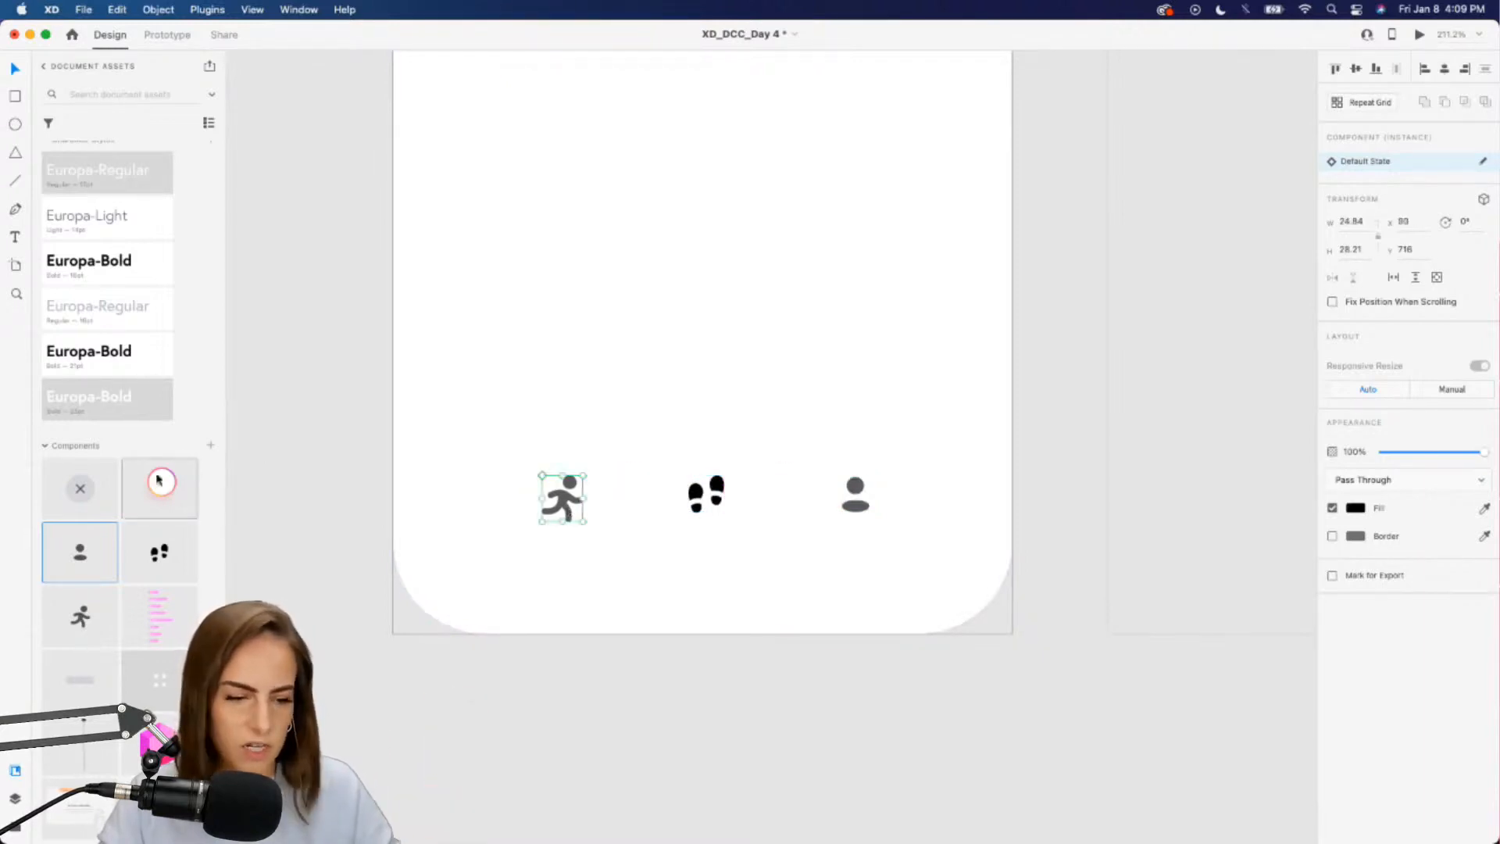
# Add the gradient ring component around the footsteps icon and send it behind the icon
pyautogui.moveTo(158, 480); pyautogui.dragTo(740, 461)
pyautogui.press('super+[')
pyautogui.scroll(-5, 739, 461)
pyautogui.scroll(2, 739, 462)
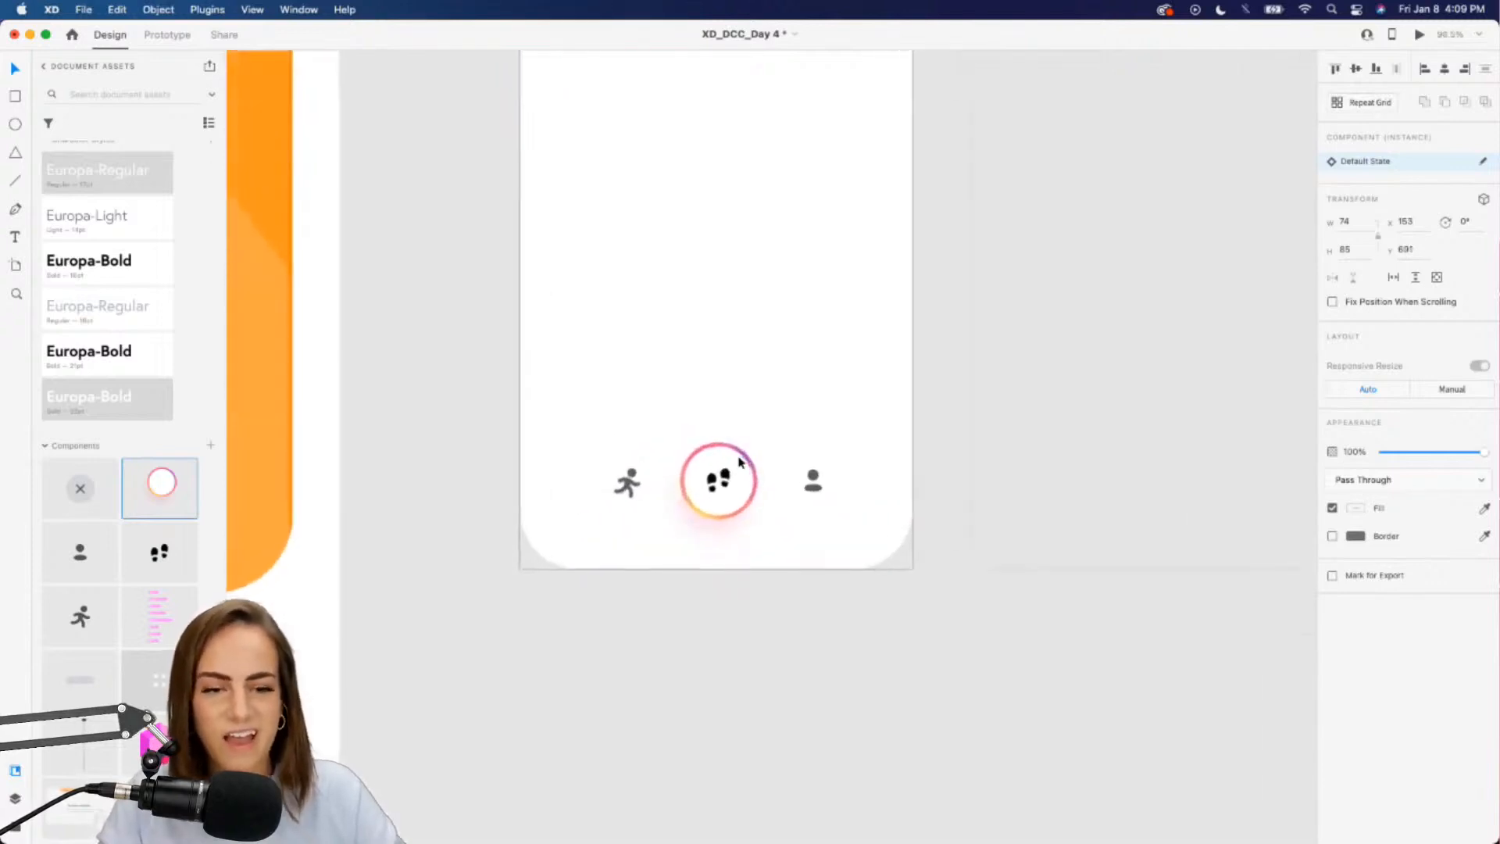
# Nudge the runner and person icons slightly outward to balance their spacing around the gradient ring
pyautogui.scroll(-1, 739, 462)
pyautogui.moveTo(632, 490); pyautogui.dragTo(623, 490)
pyautogui.moveTo(811, 489); pyautogui.dragTo(814, 490)
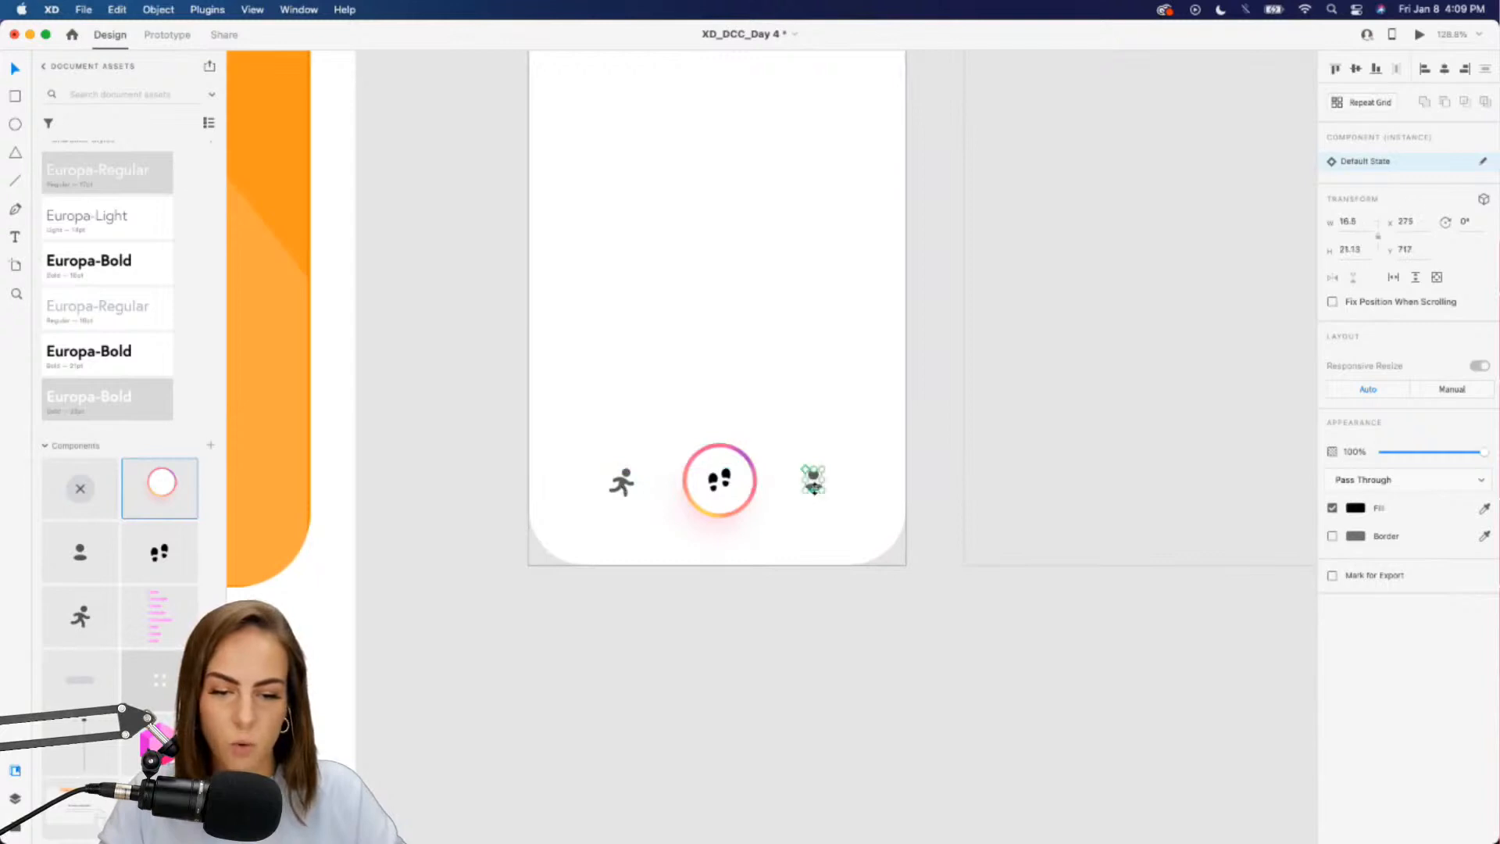
pyautogui.click(720, 636)
pyautogui.scroll(-4, 719, 636)
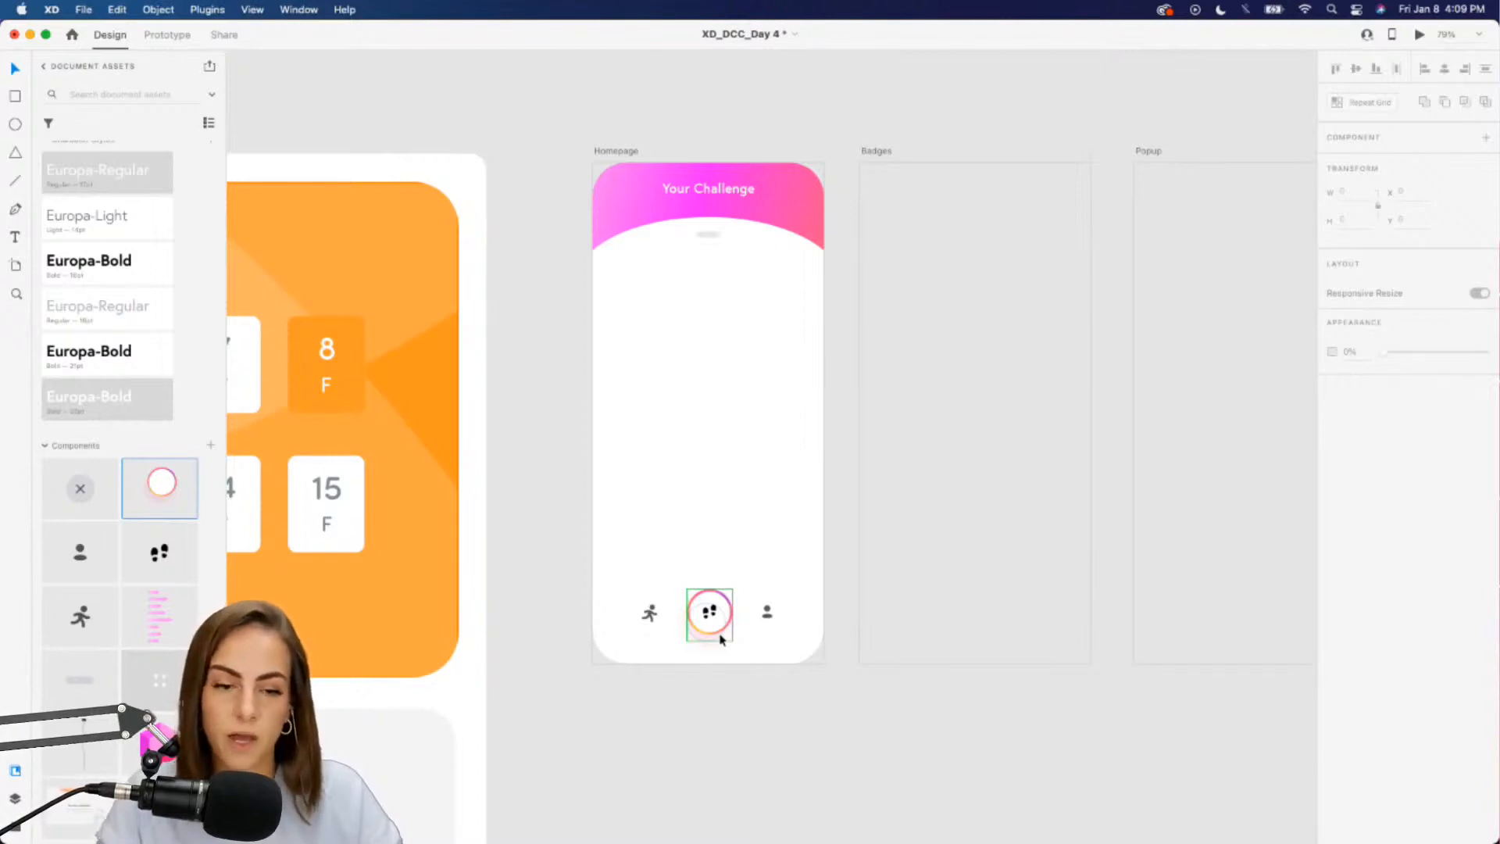
# Duplicate the "Your Challenge" heading into the white panel and apply the black Europa-Bold 21 pt character style
pyautogui.scroll(2, 706, 452)
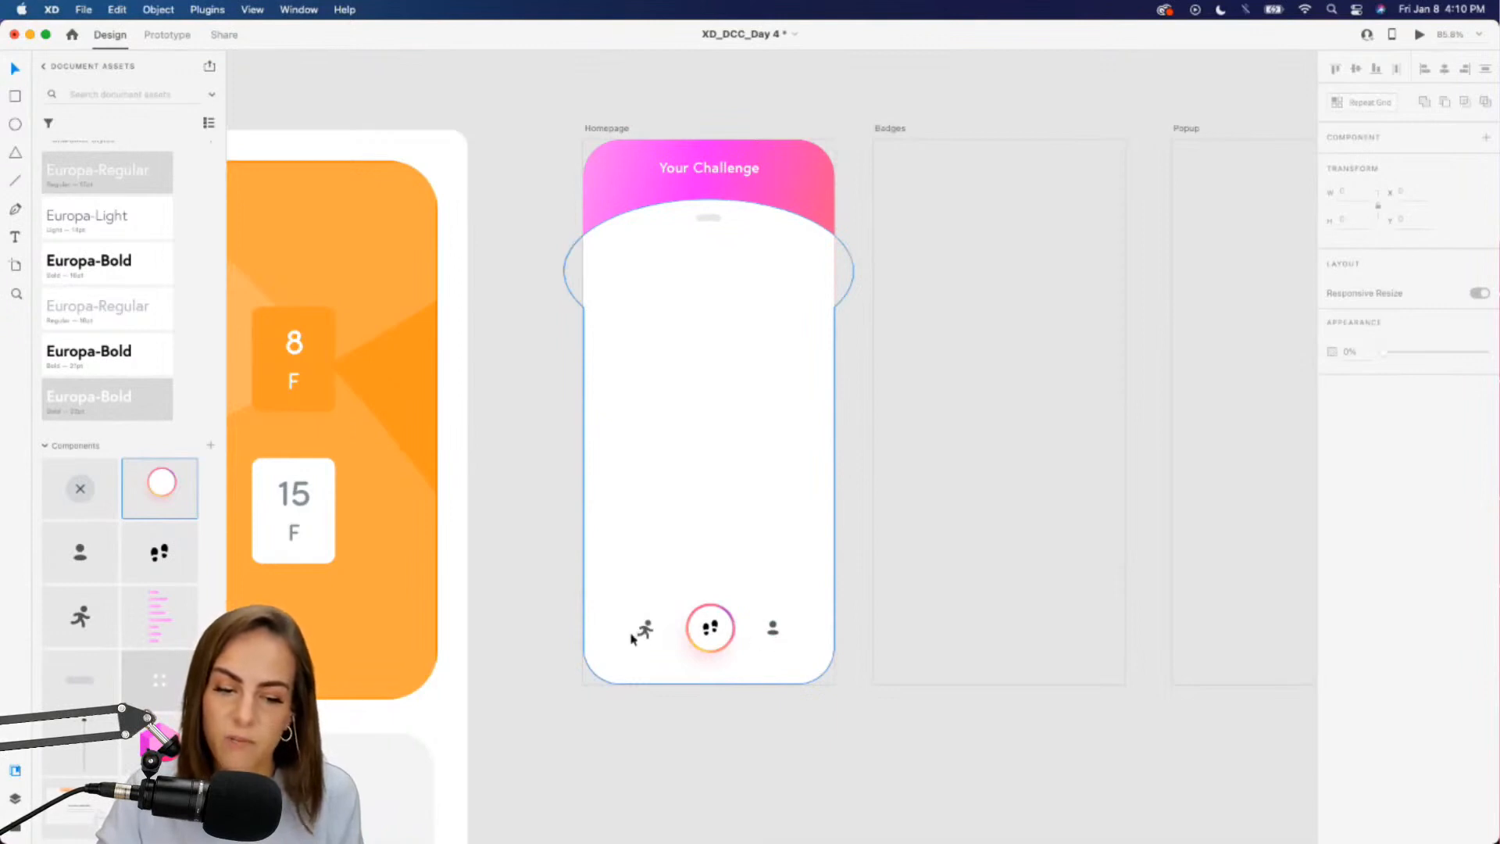
pyautogui.scroll(5, 780, 642)
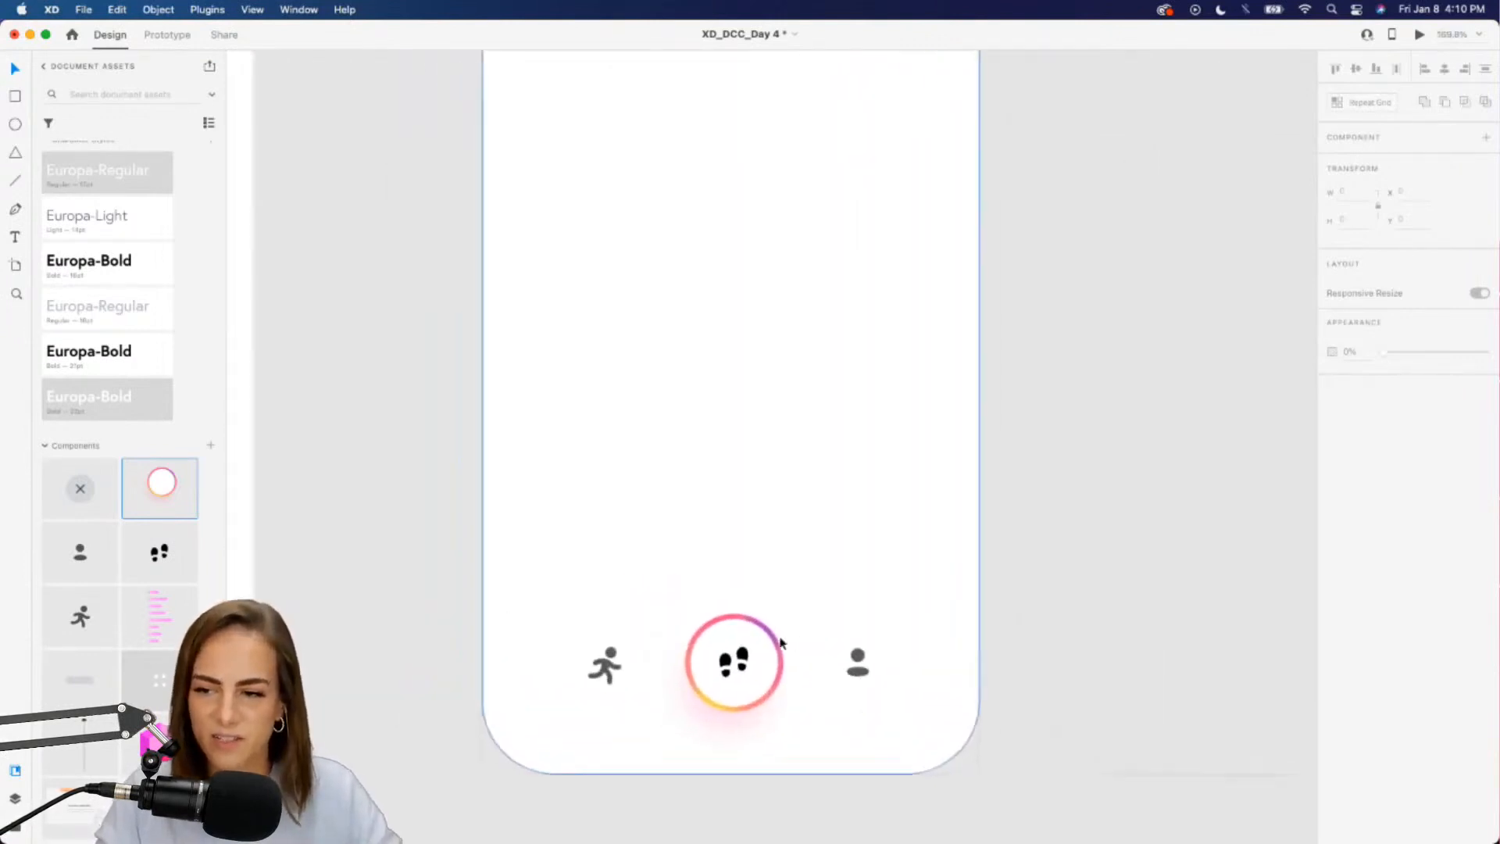
pyautogui.scroll(10, 780, 641)
pyautogui.scroll(-3, 730, 532)
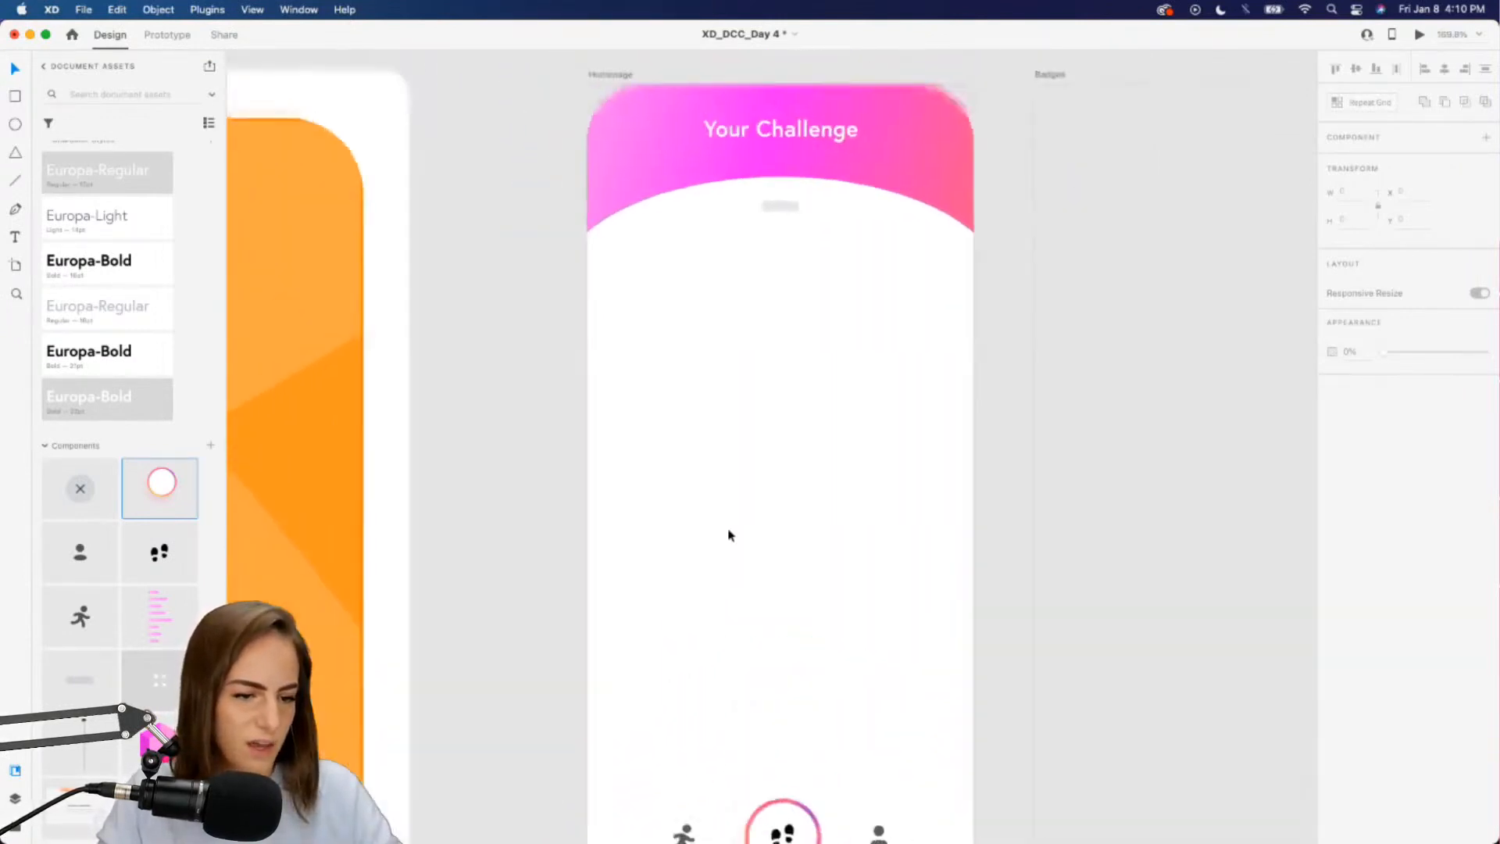
pyautogui.click(803, 144)
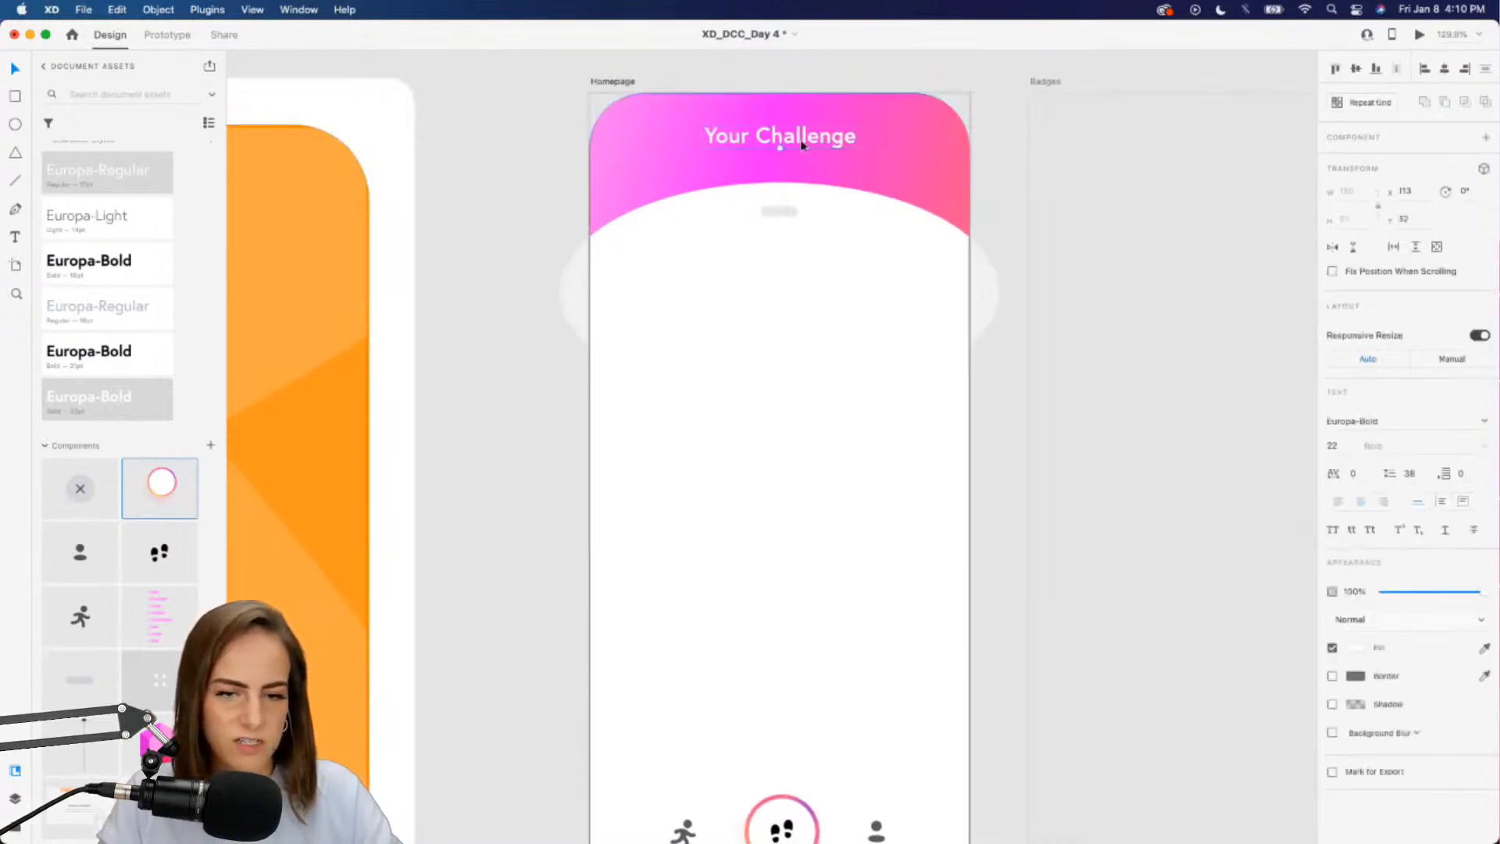
pyautogui.moveTo(803, 144); pyautogui.dragTo(745, 346)
pyautogui.click(122, 353)
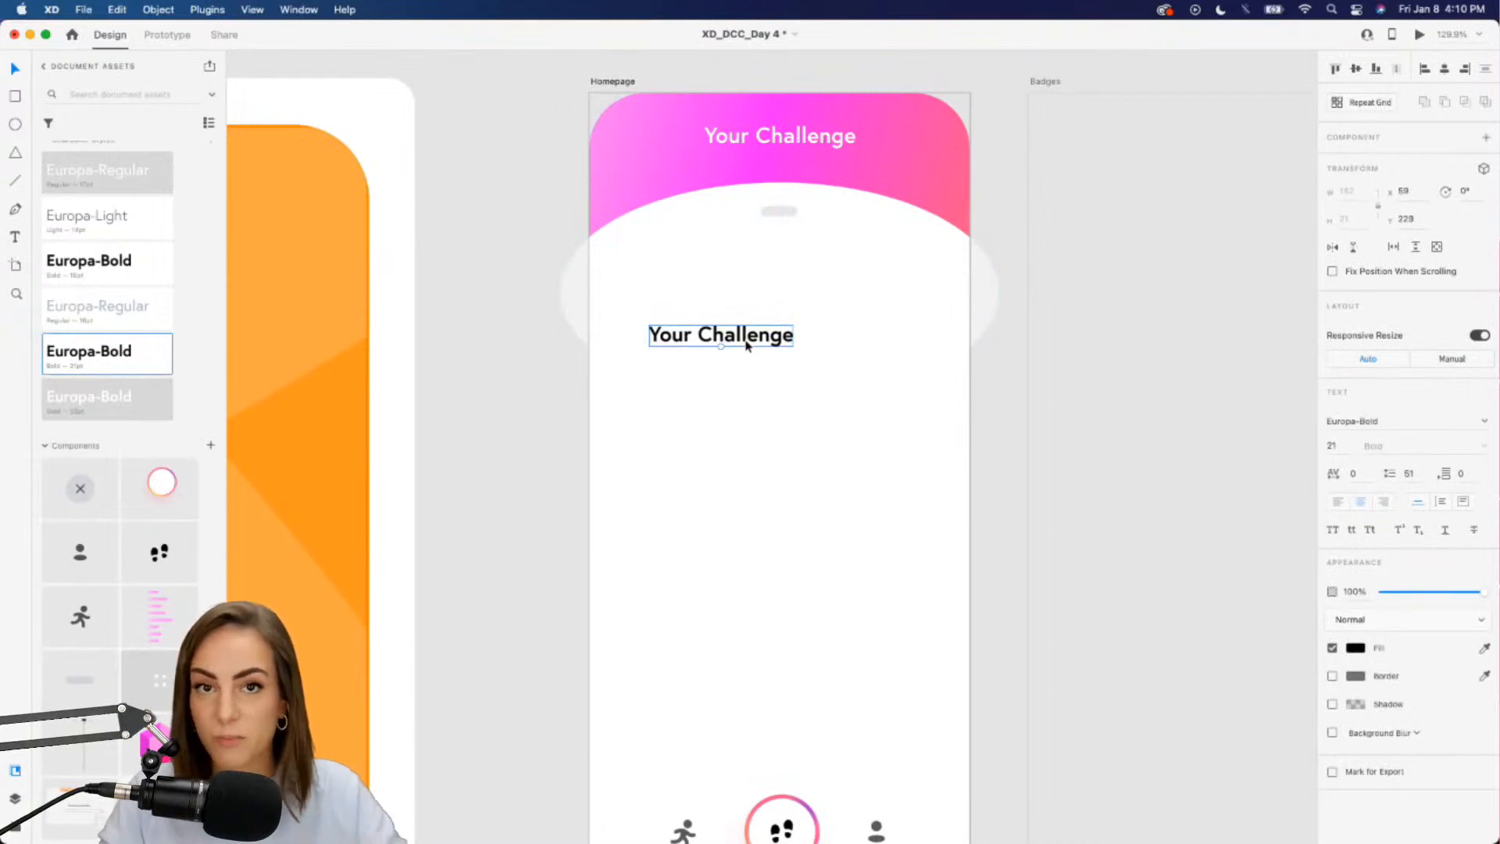
# Replace the copied heading's text with a capitalized first name, followed by a line break
pyautogui.doubleClick(747, 347)
pyautogui.write('andrea')
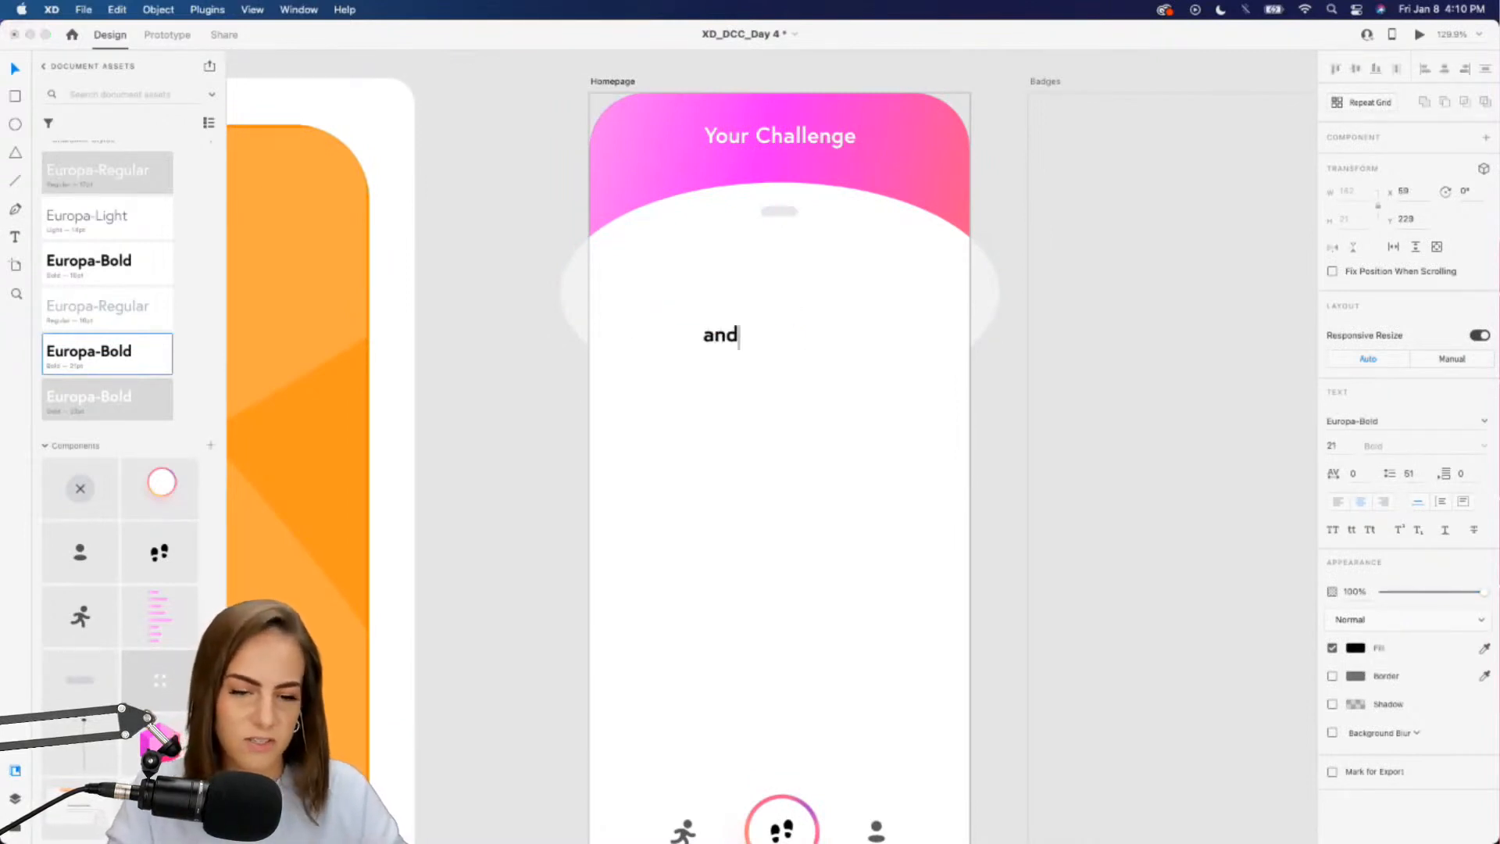
pyautogui.press('BackSpace')
pyautogui.press('BackSpace')
pyautogui.press('BackSpace')
pyautogui.press('BackSpace')
pyautogui.press('BackSpace')
pyautogui.press('BackSpace')
pyautogui.write('Andrea')
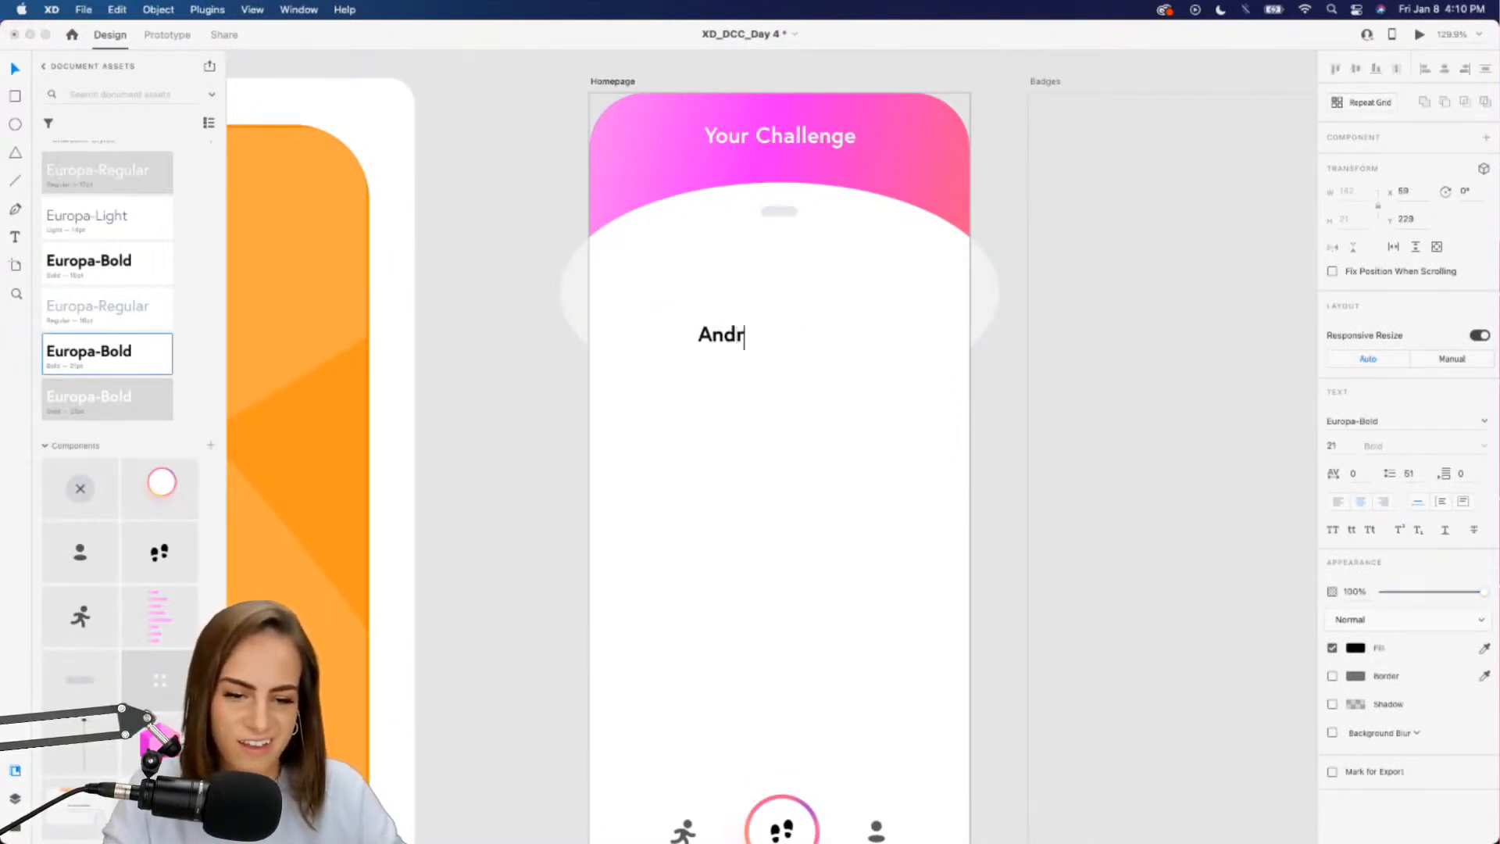
pyautogui.press('Return')
pyautogui.press('Escape')
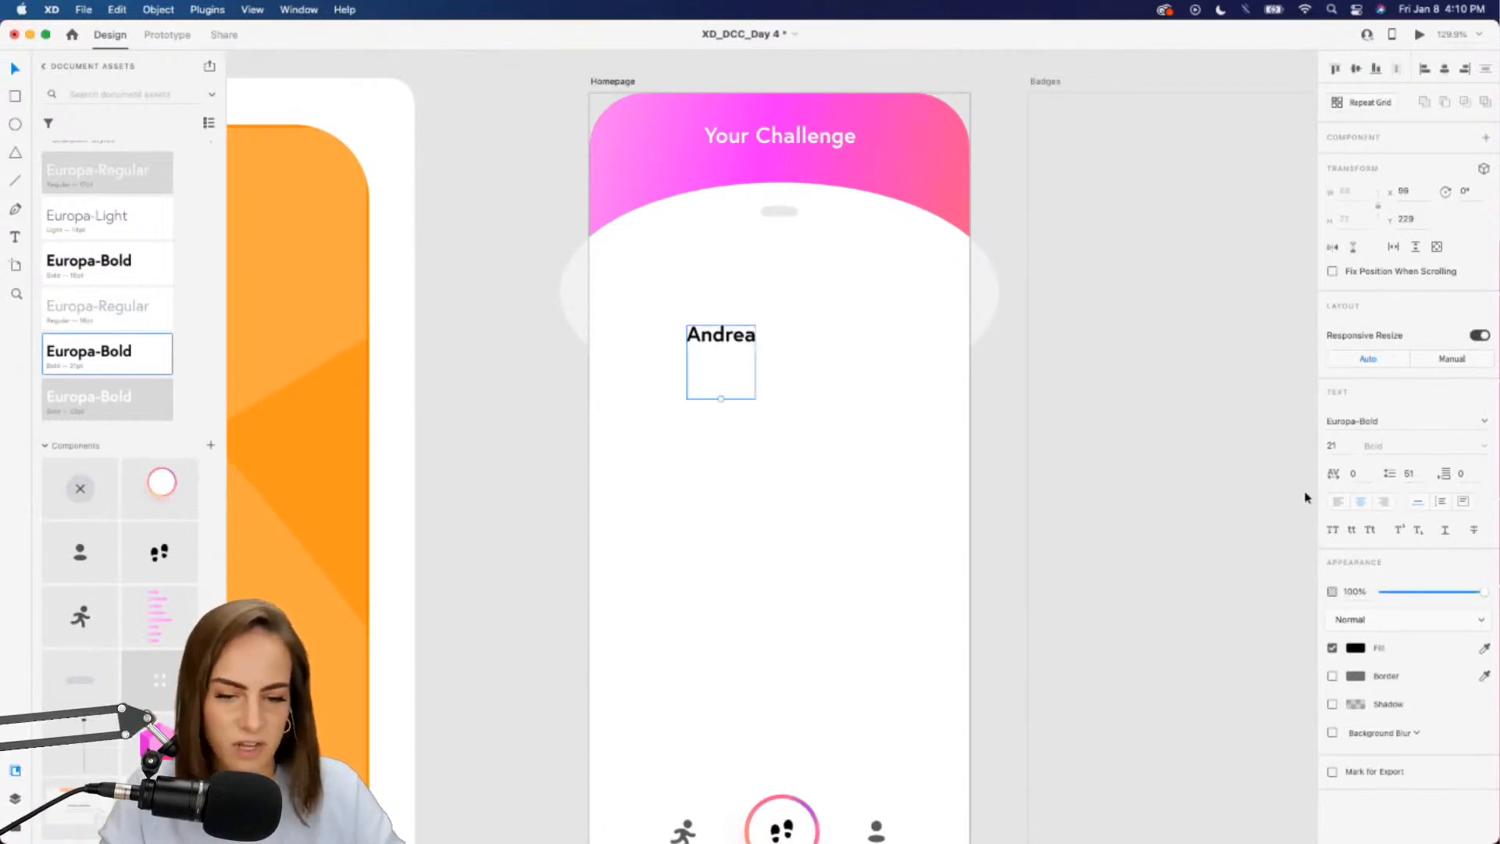
# Left-align the name text and extend it with seven more first names, each on its own line
pyautogui.doubleClick(755, 336)
pyautogui.click(757, 337)
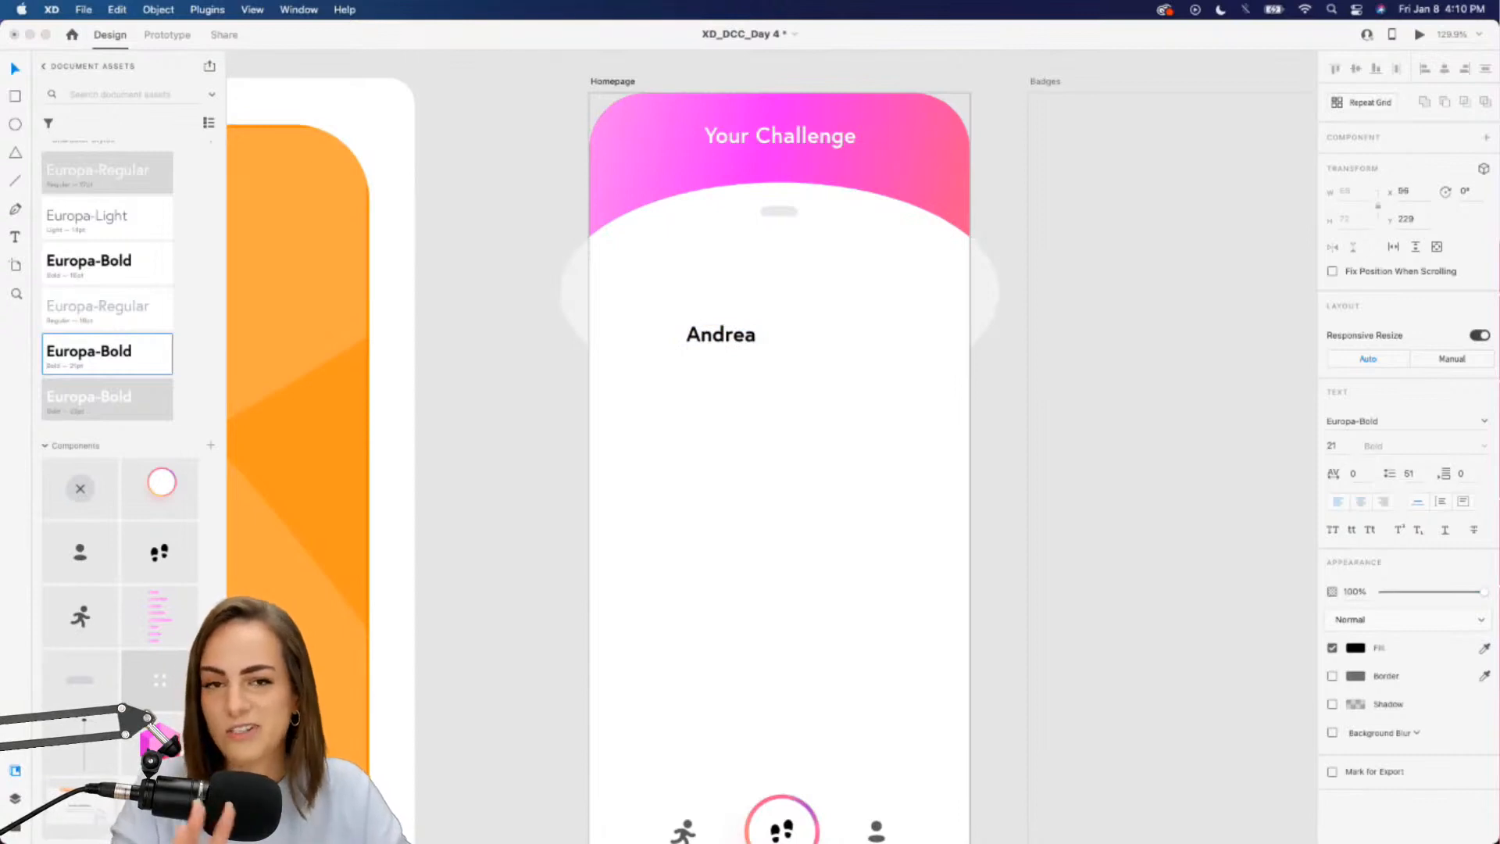
pyautogui.write('Henr')
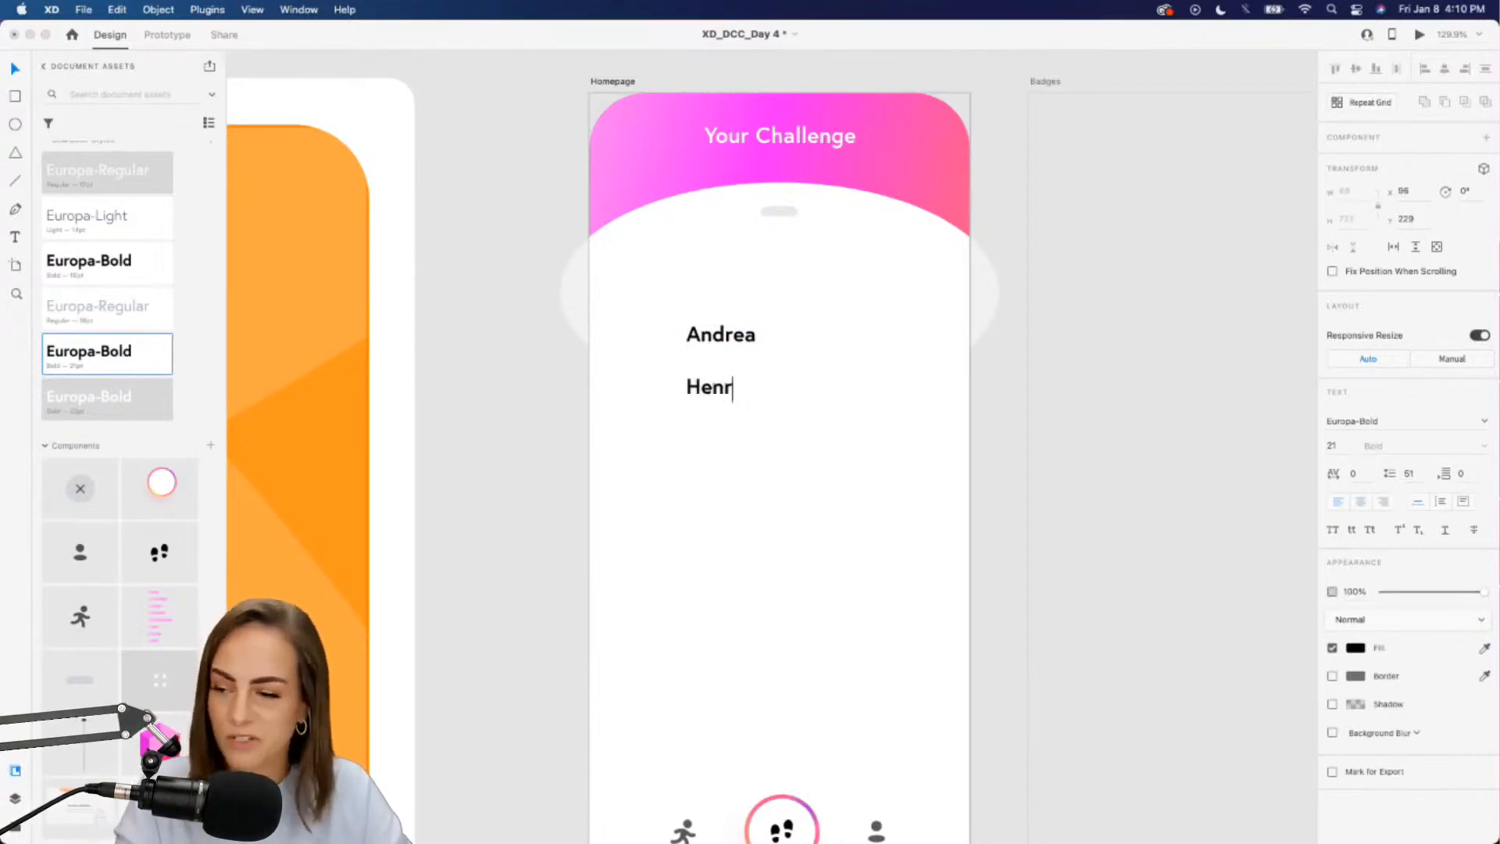
pyautogui.write('y Cody ')
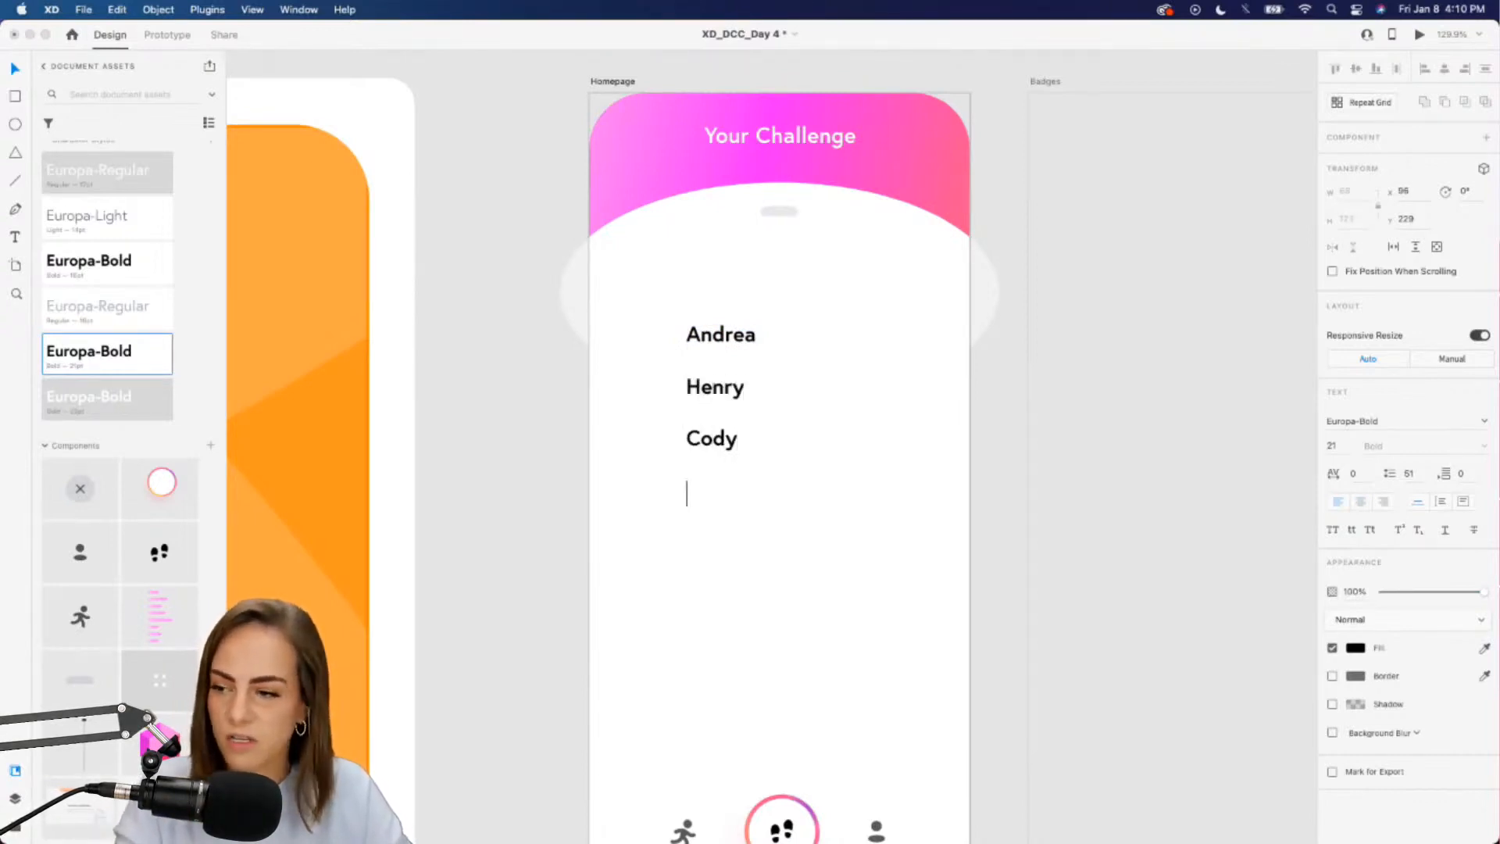
pyautogui.write('Golden')
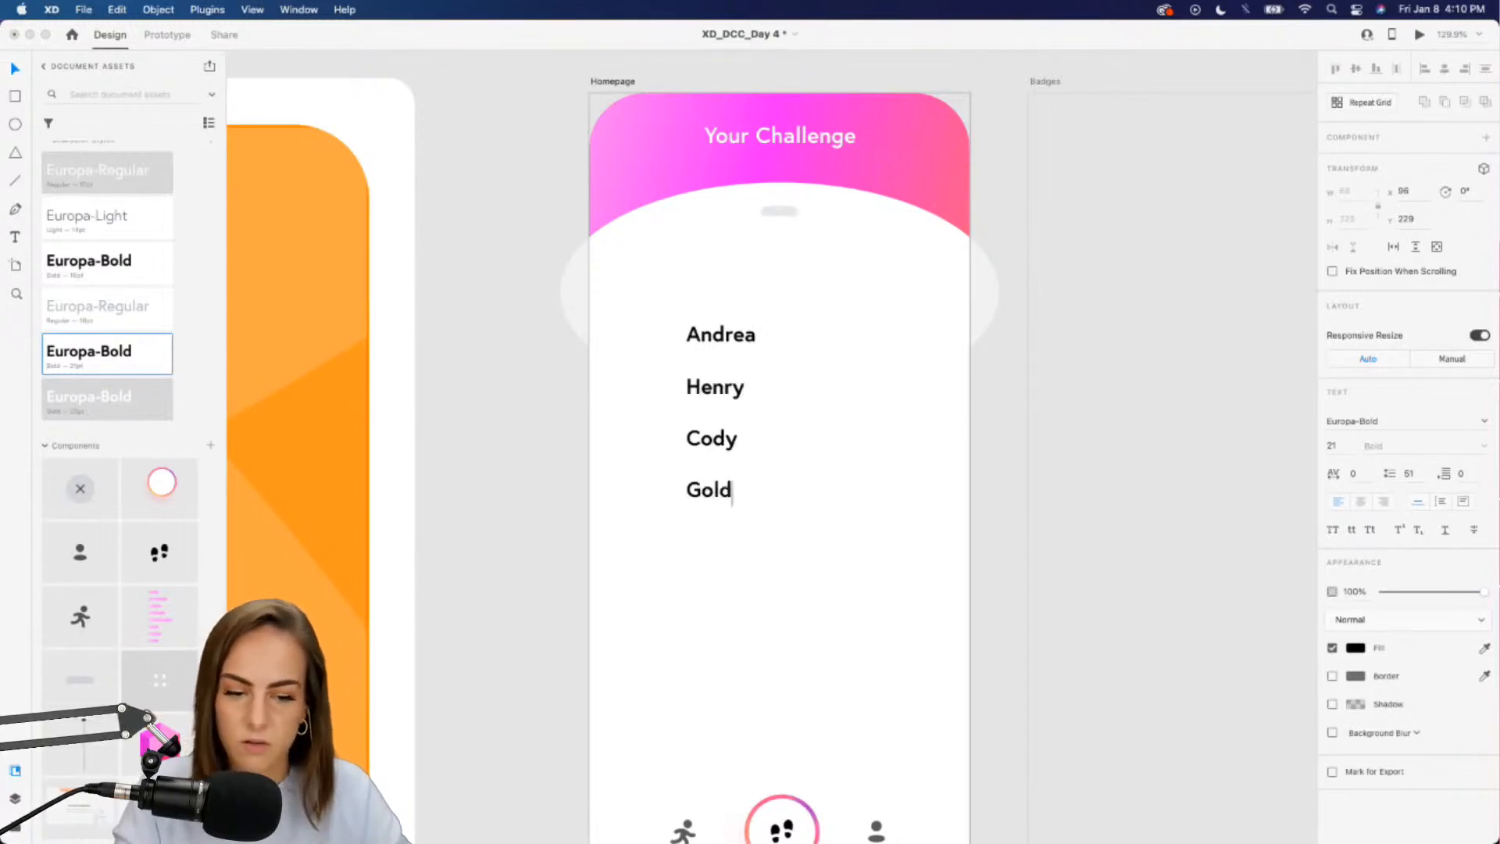
pyautogui.press('Return')
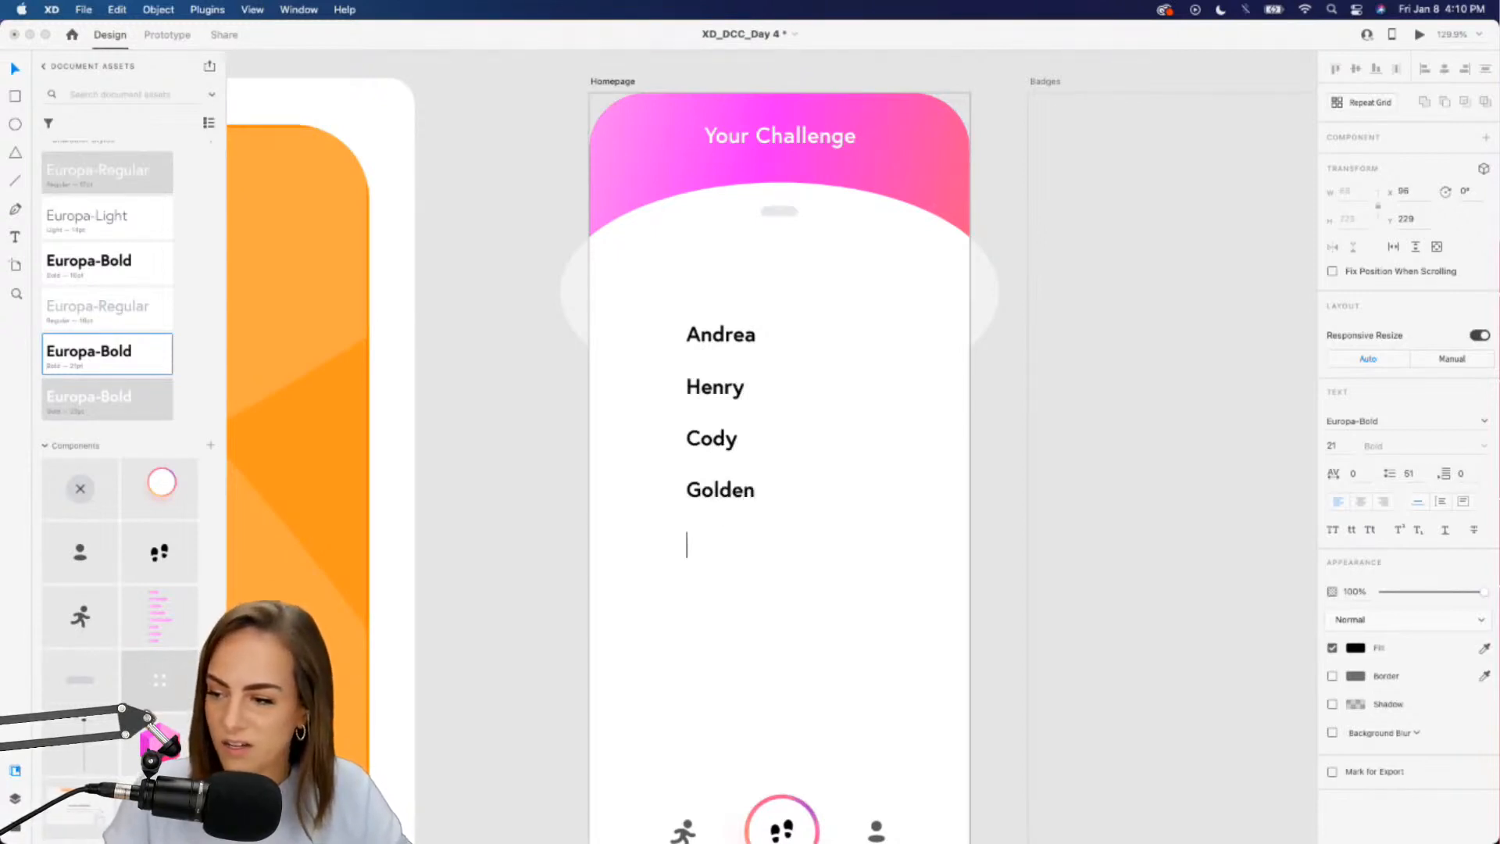
pyautogui.write('Prat')
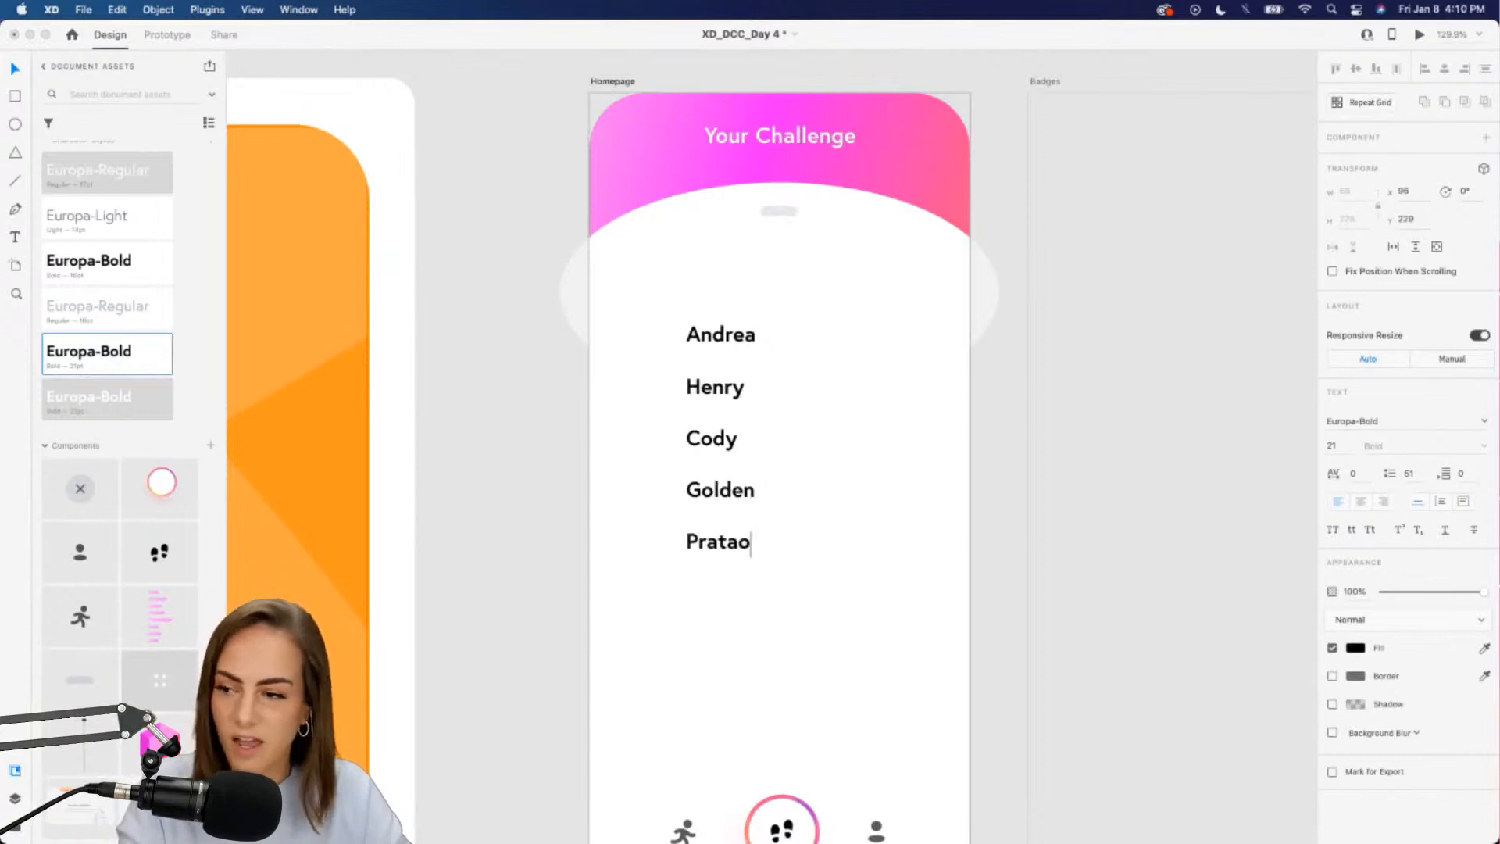
pyautogui.write('ao')
pyautogui.press('Return')
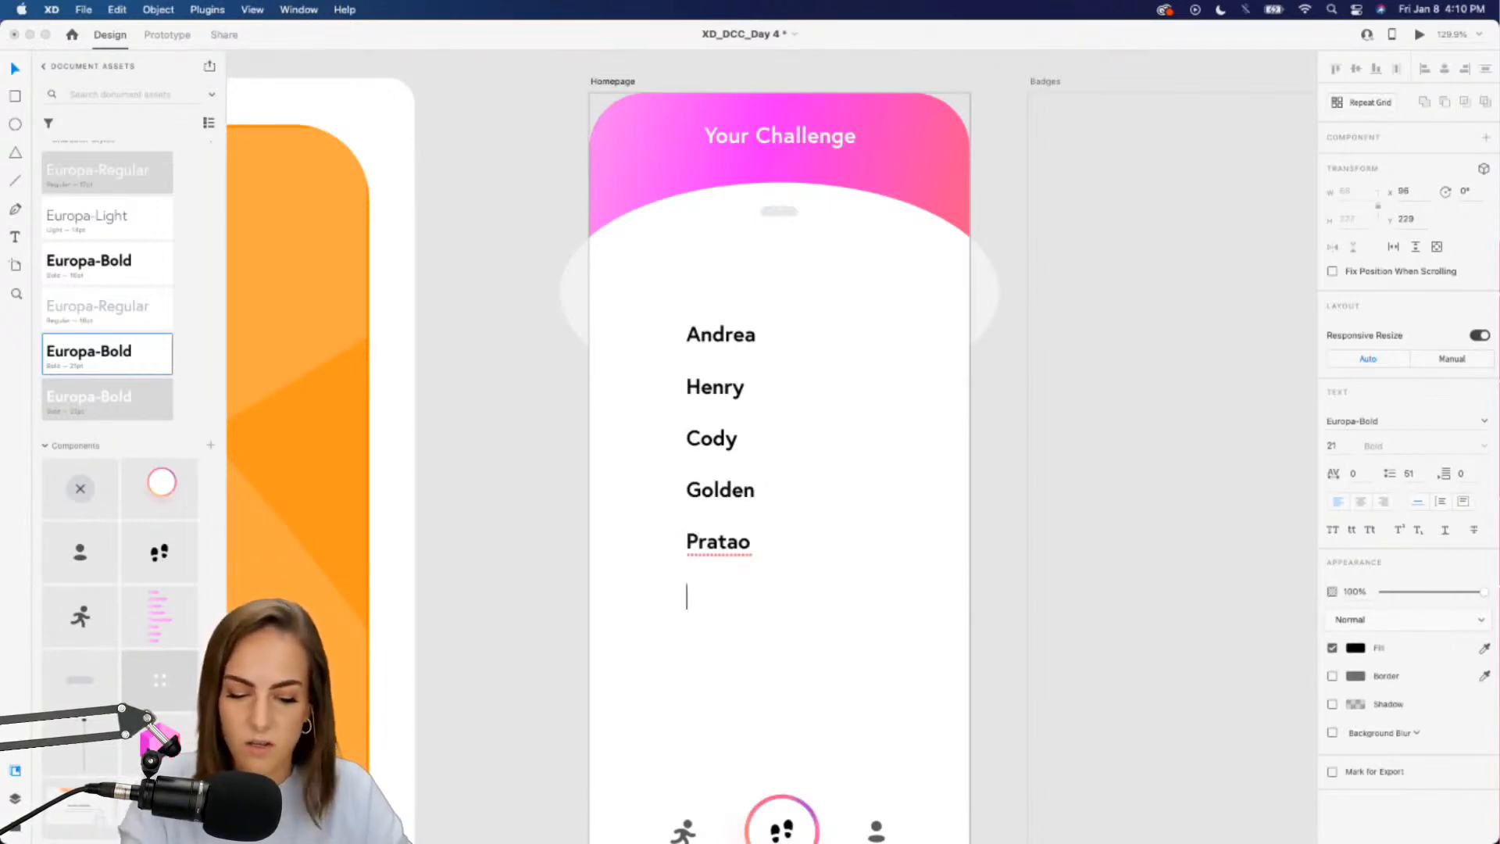
pyautogui.write('Umakorn')
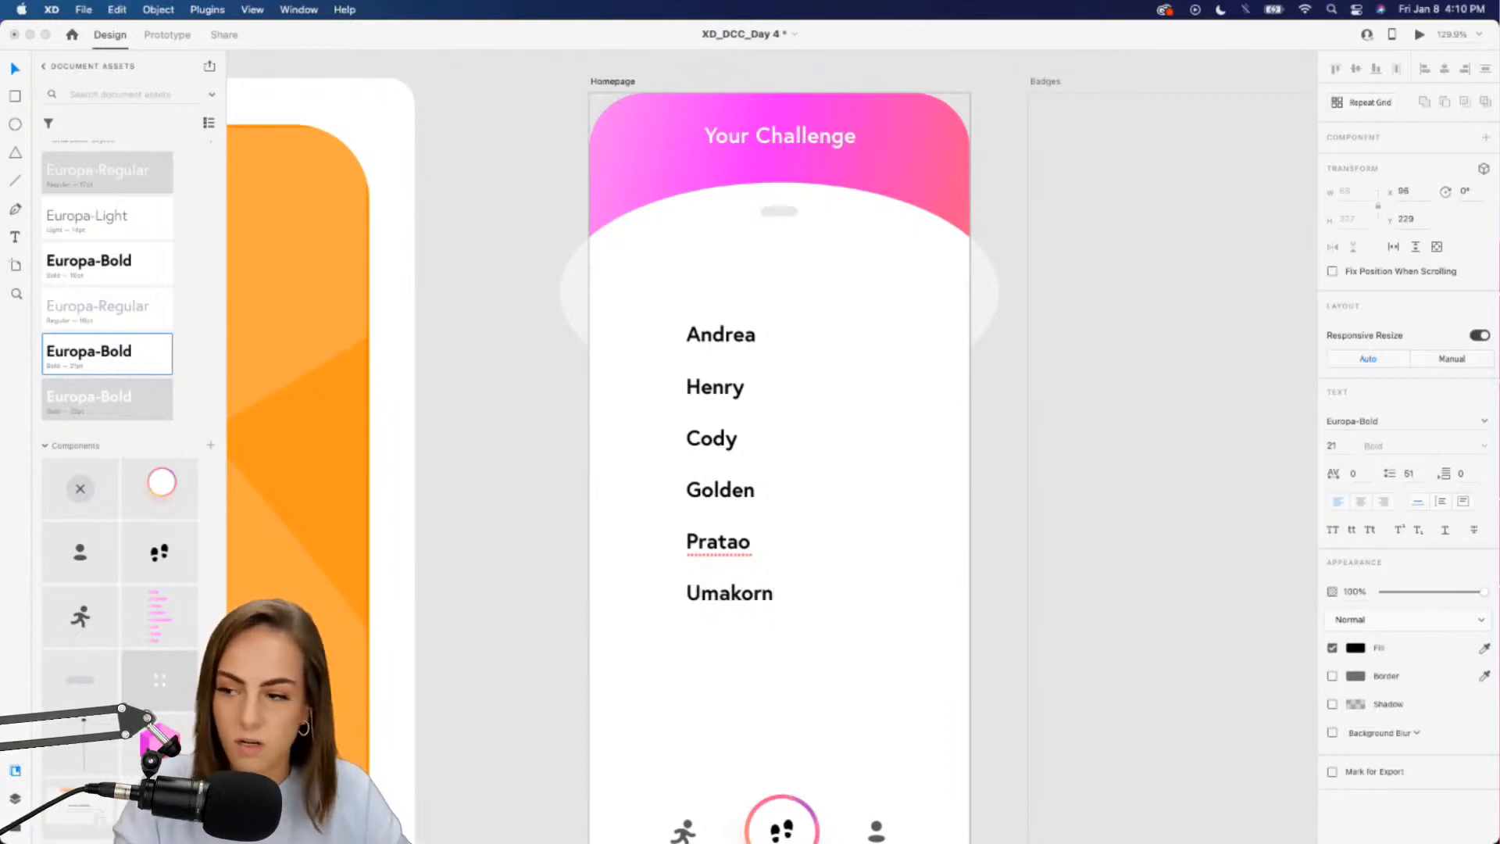
pyautogui.press('Return')
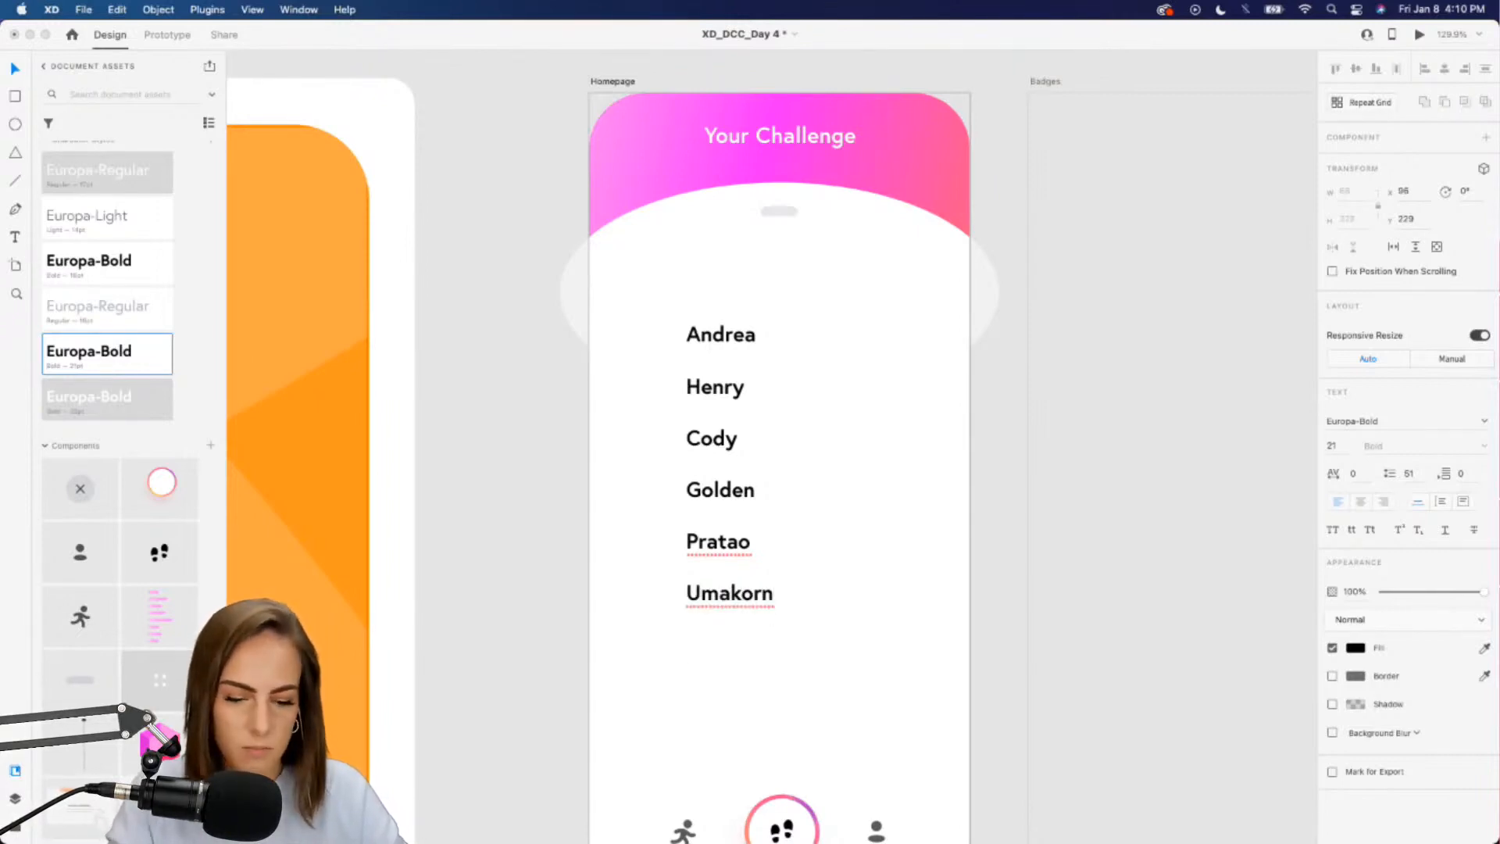
pyautogui.write('Charlie ')
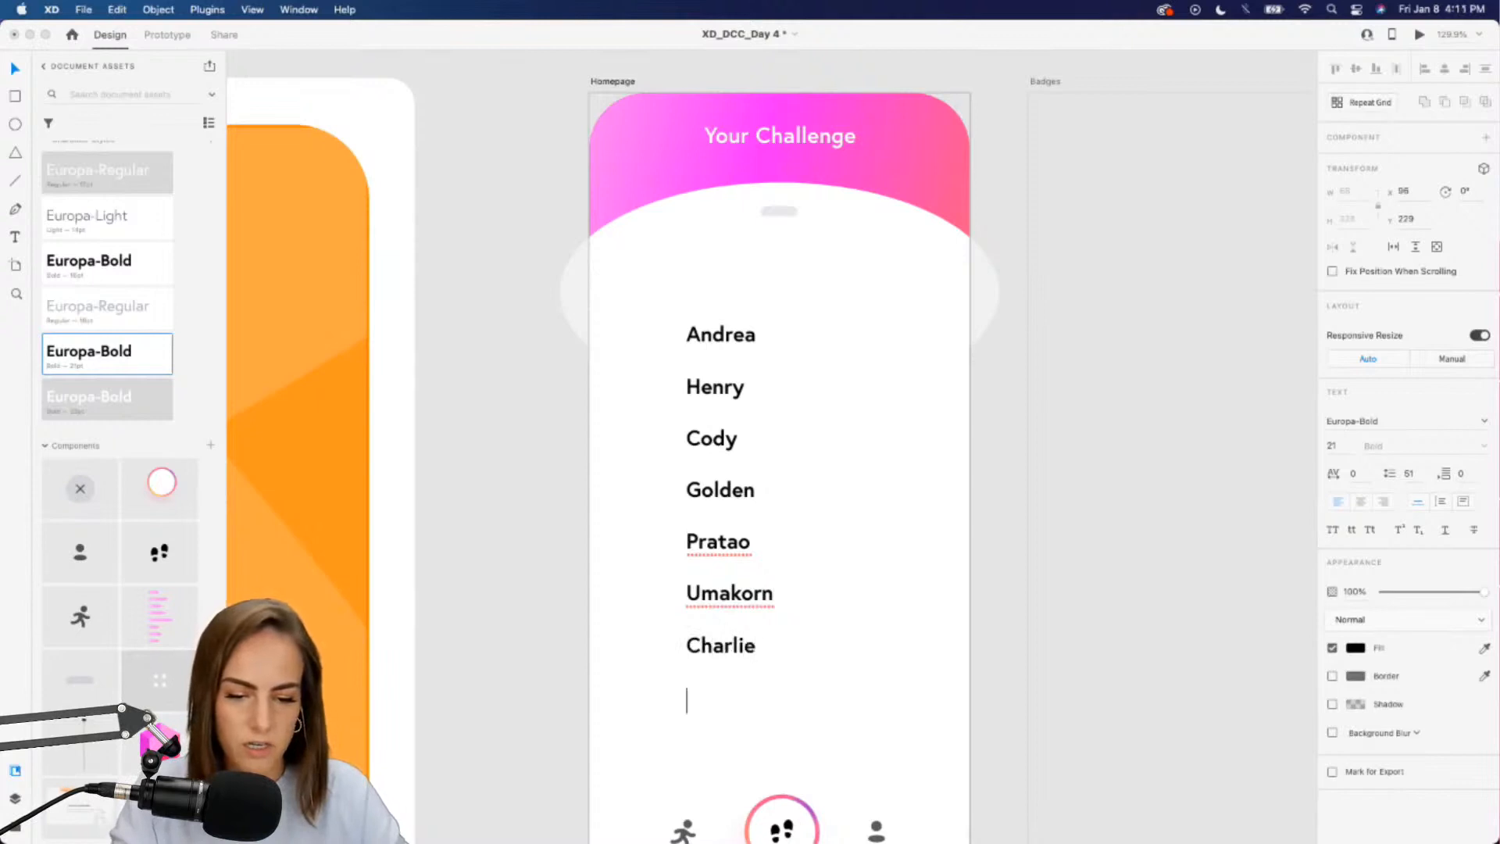
pyautogui.write('Renee')
pyautogui.press('Escape')
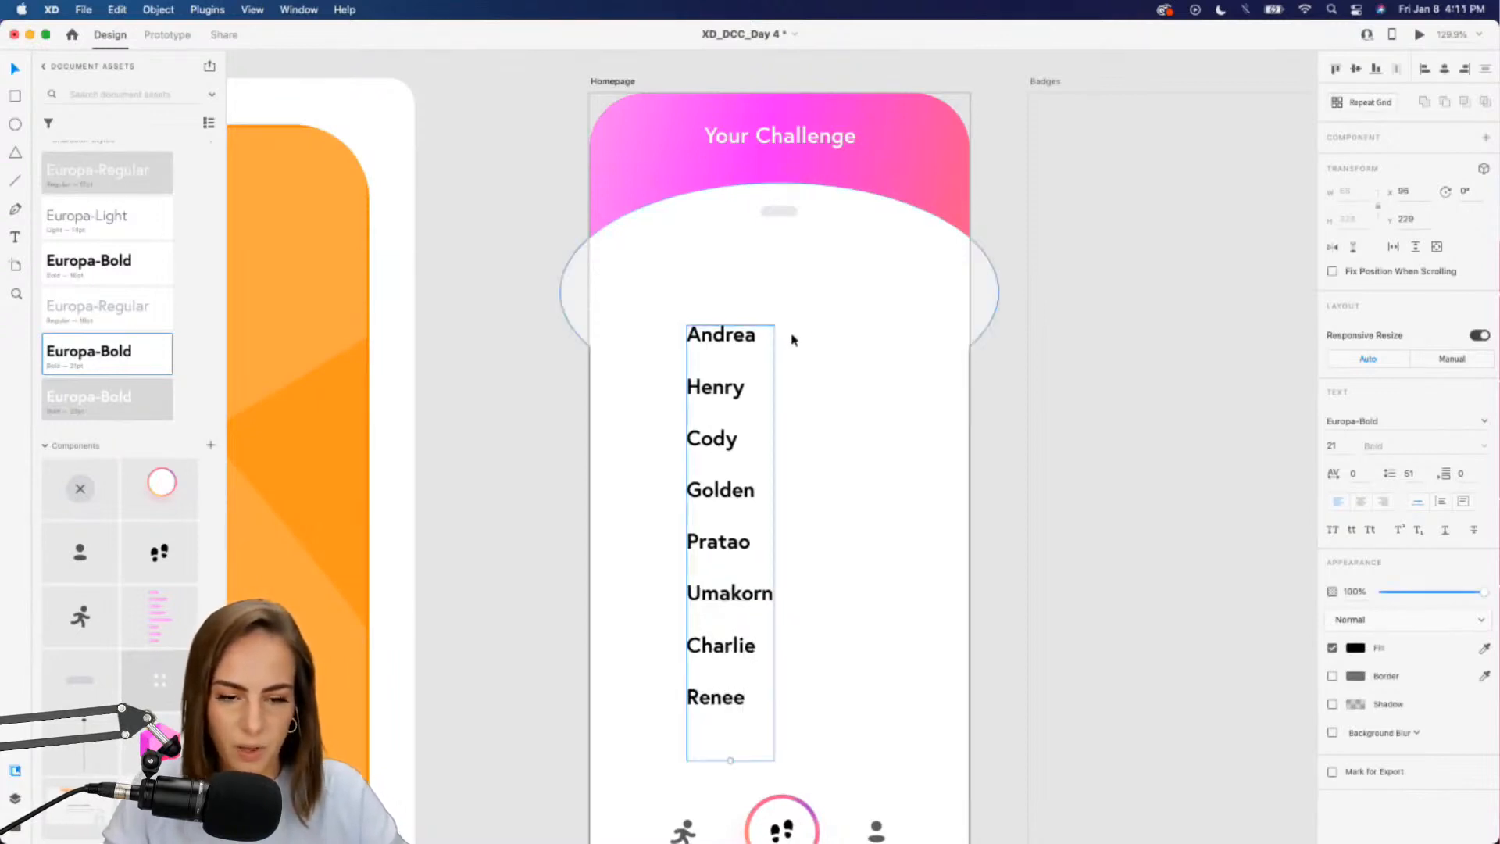
# Move the name list further left and slightly down, and apply the black Europa-Bold 16 pt character style
pyautogui.moveTo(727, 344); pyautogui.dragTo(692, 345)
pyautogui.scroll(-5, 693, 336)
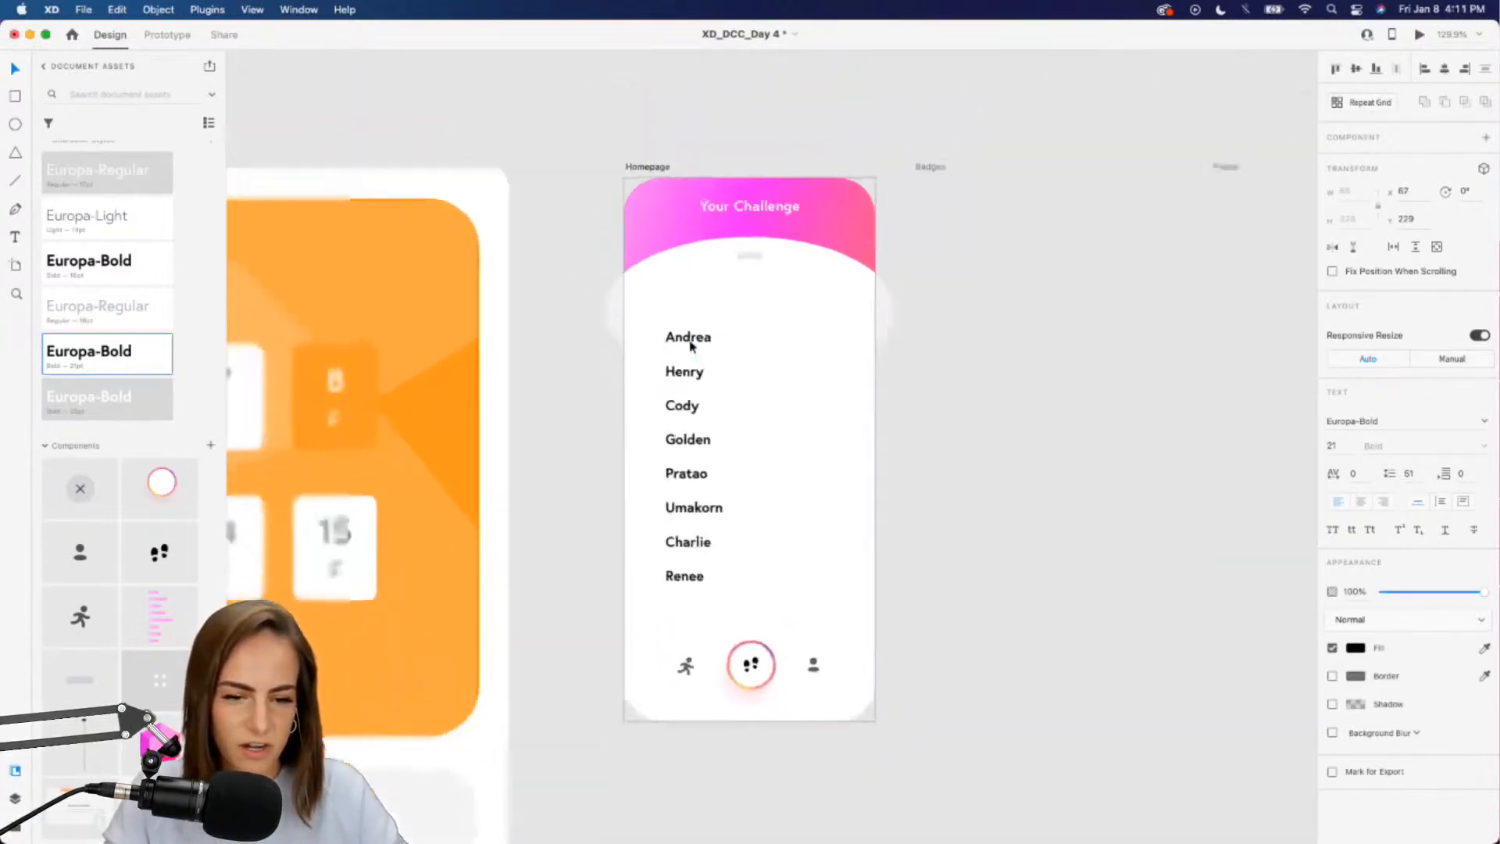
pyautogui.scroll(6, 693, 335)
pyautogui.click(67, 264)
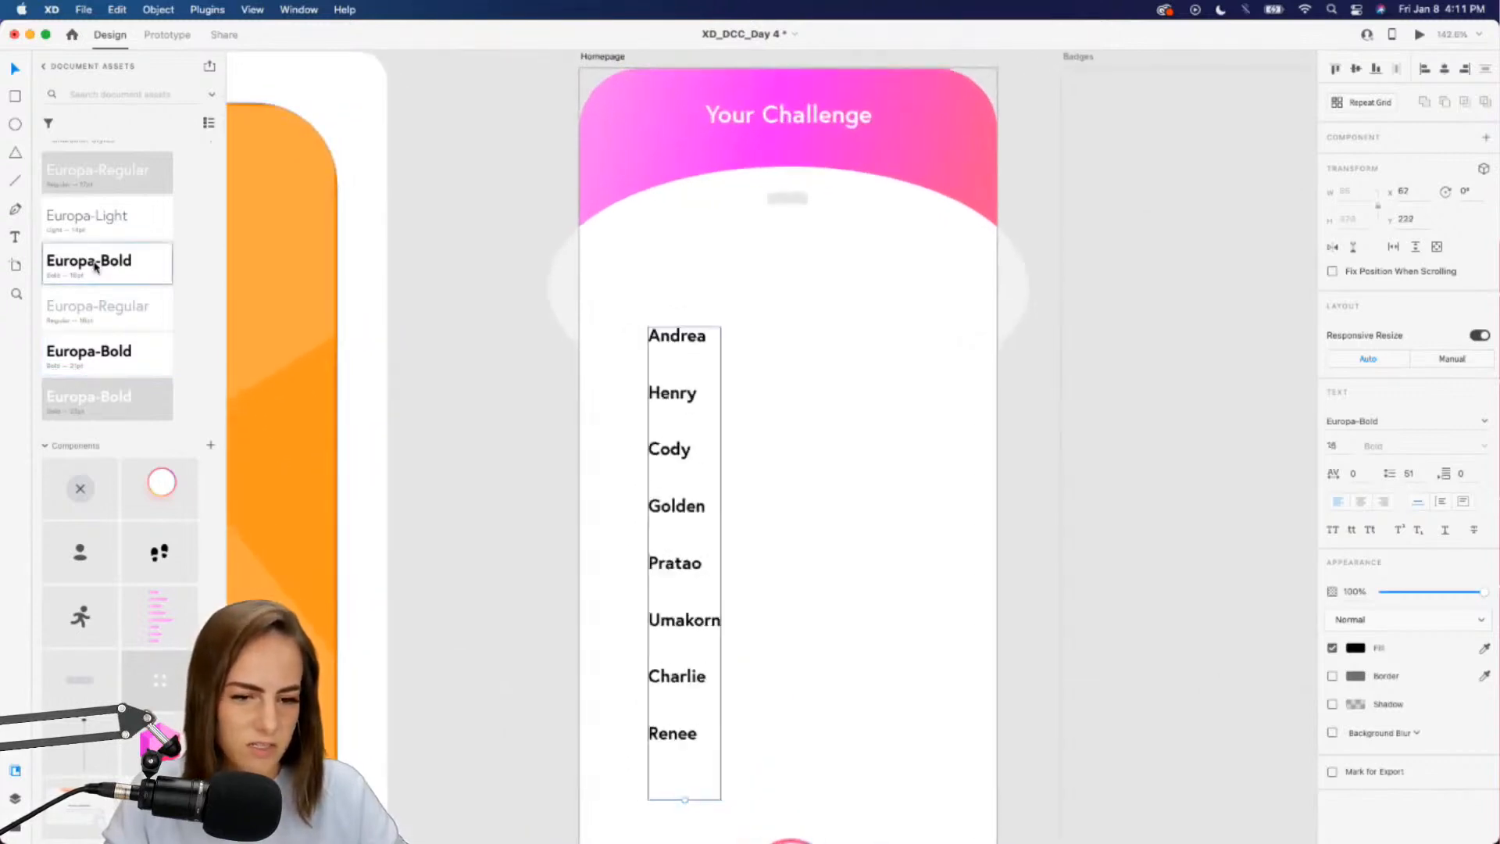
pyautogui.scroll(-2, 720, 427)
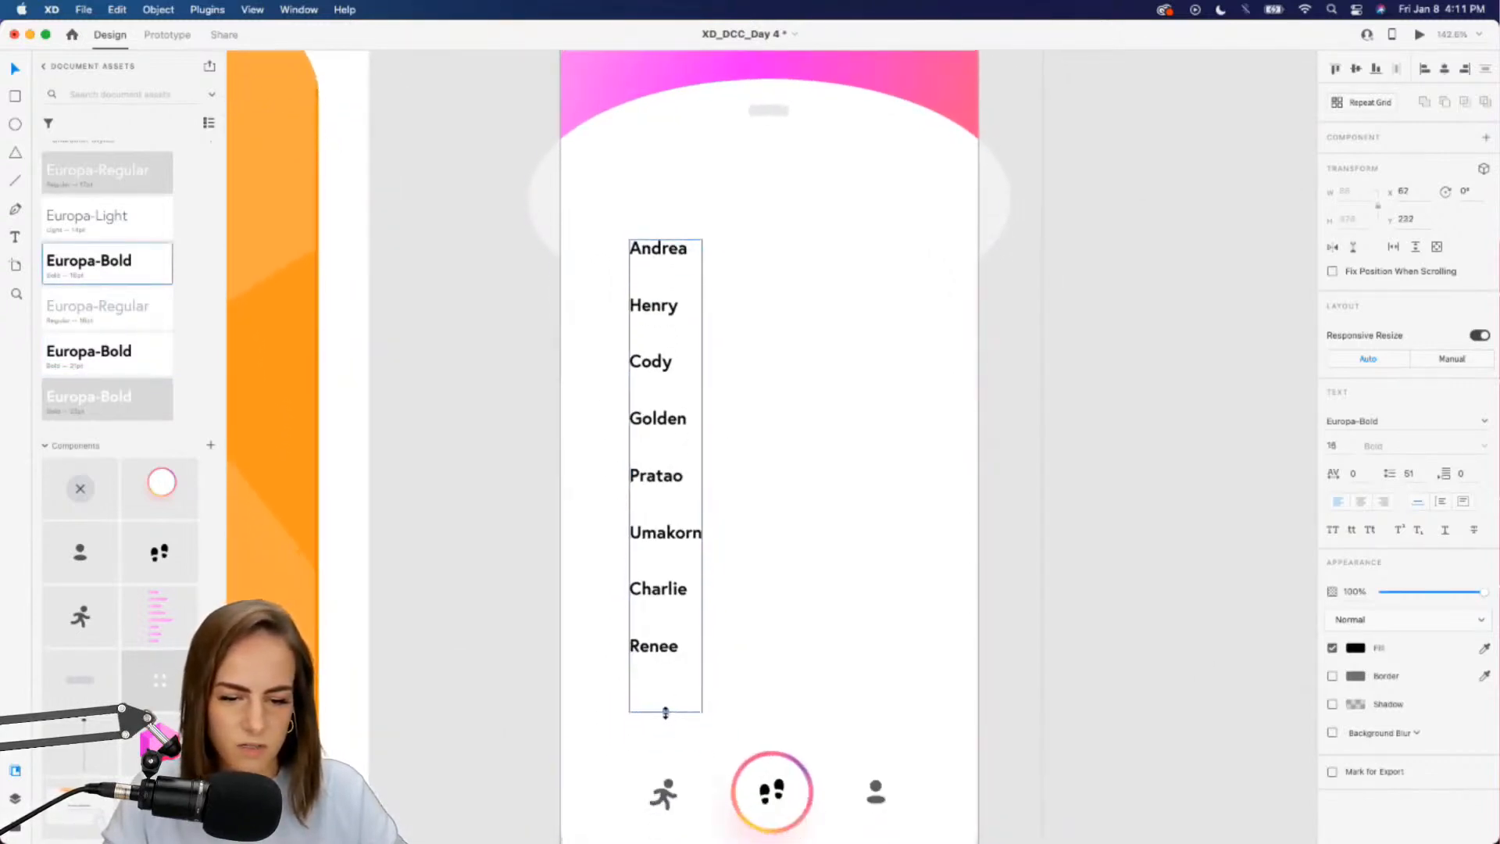
pyautogui.moveTo(666, 712); pyautogui.dragTo(666, 678)
pyautogui.press('super+z')
pyautogui.moveTo(656, 476); pyautogui.dragTo(654, 490)
# Duplicate the name list to its left, replace its lines with 1 to 7 plus another 7, and apply the grey Europa-Regular 16 pt style
pyautogui.moveTo(645, 432); pyautogui.dragTo(622, 434)
pyautogui.doubleClick(608, 266)
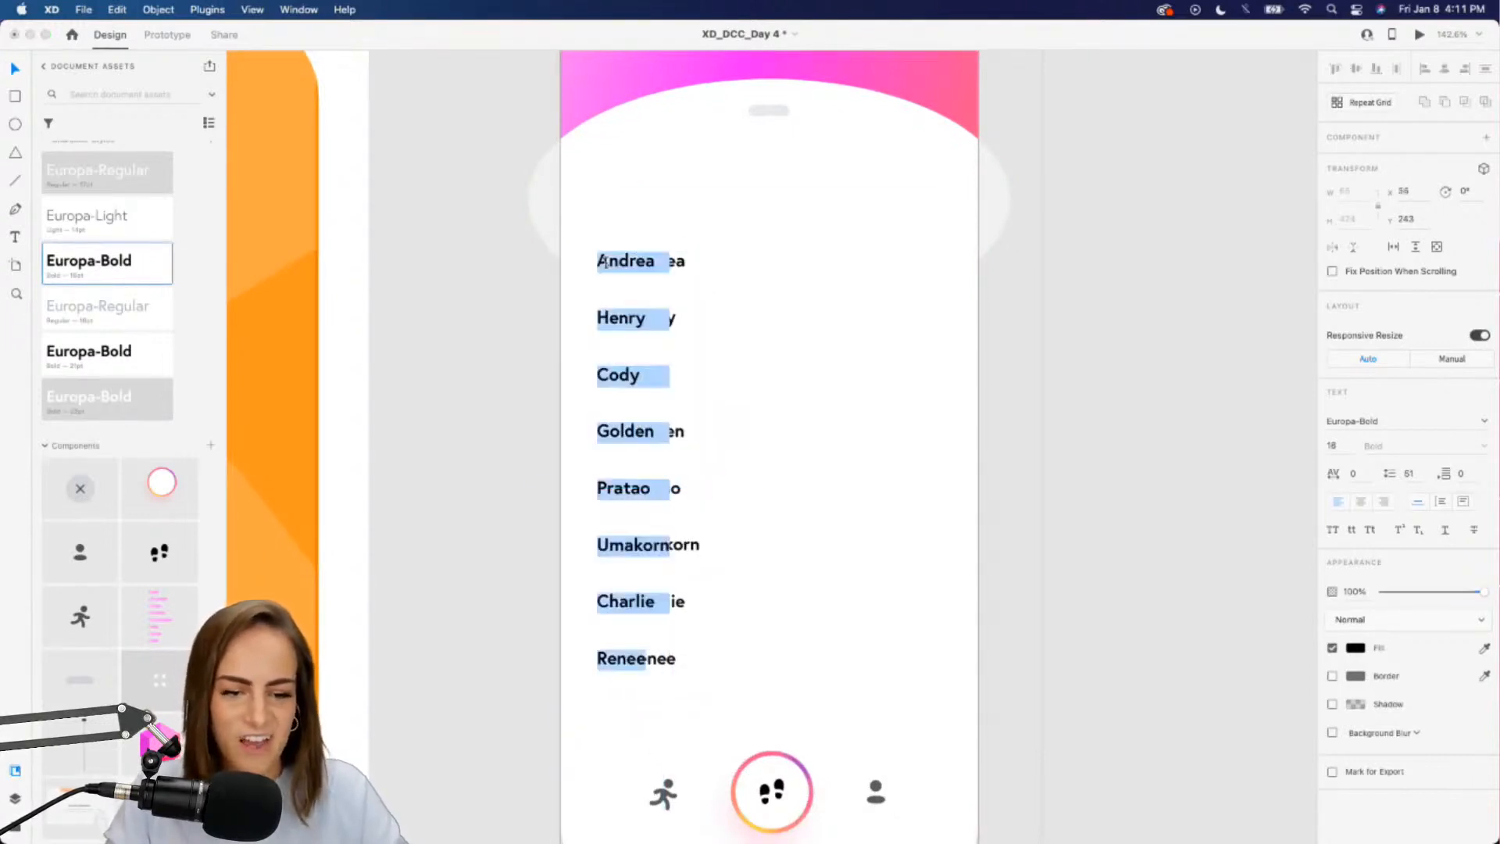
pyautogui.write('1')
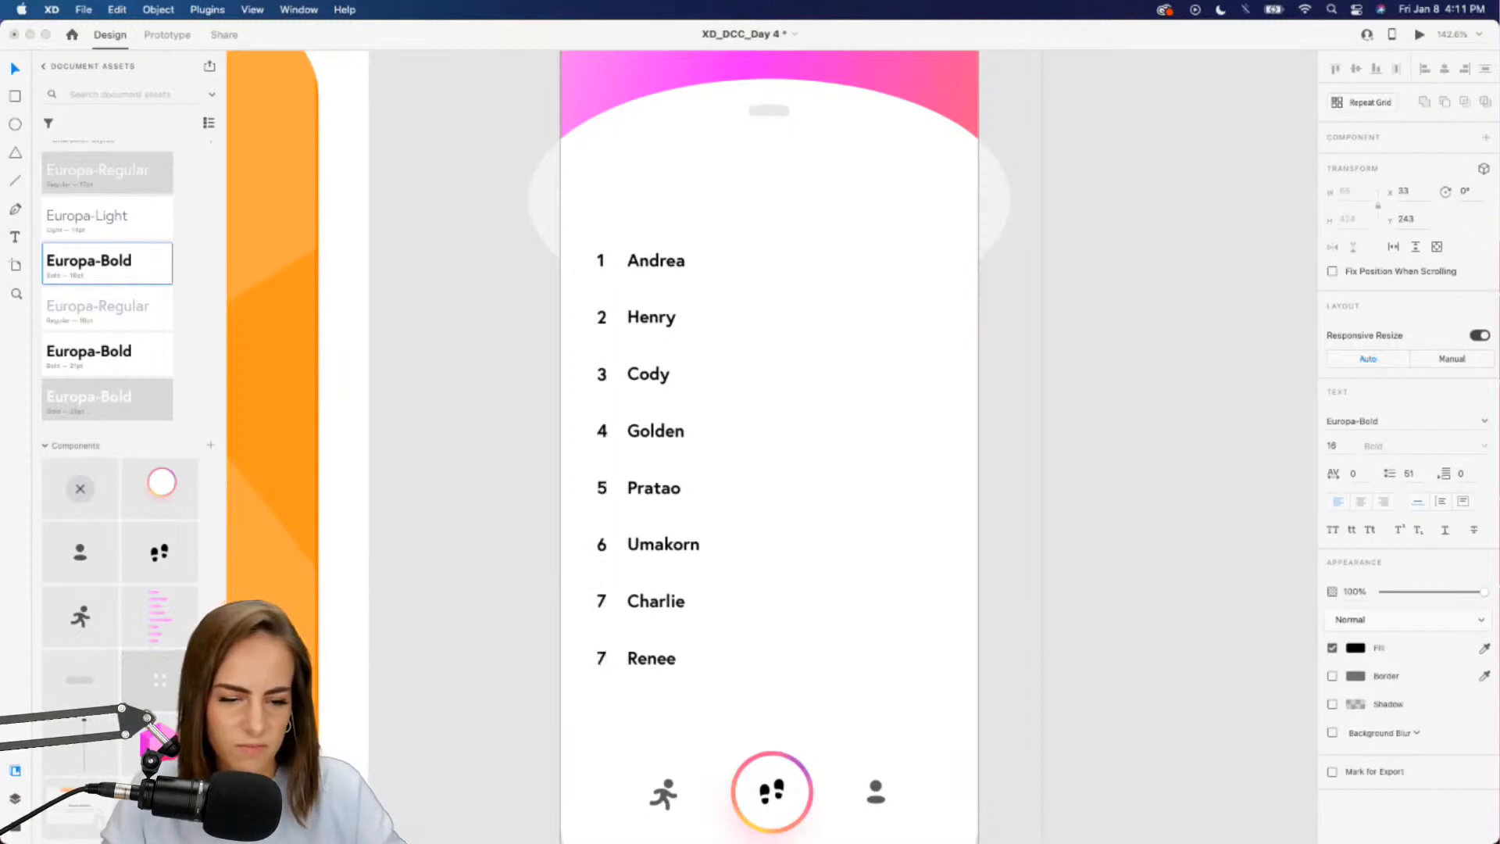
pyautogui.press('Escape')
pyautogui.click(107, 309)
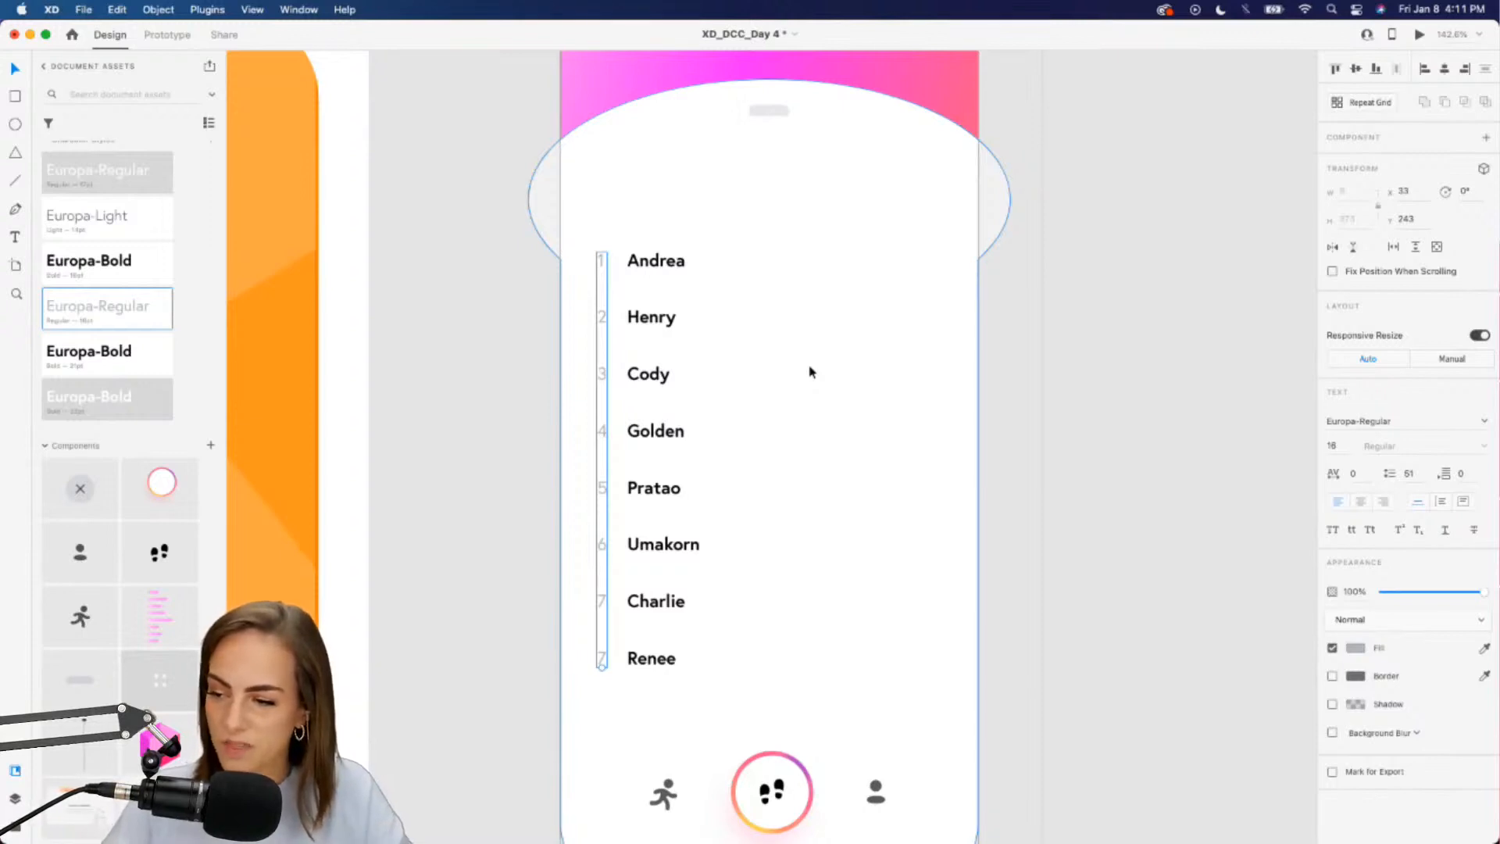
# Shift the name list and the rank numbers slightly right, widening the gap between the two columns
pyautogui.click(657, 325)
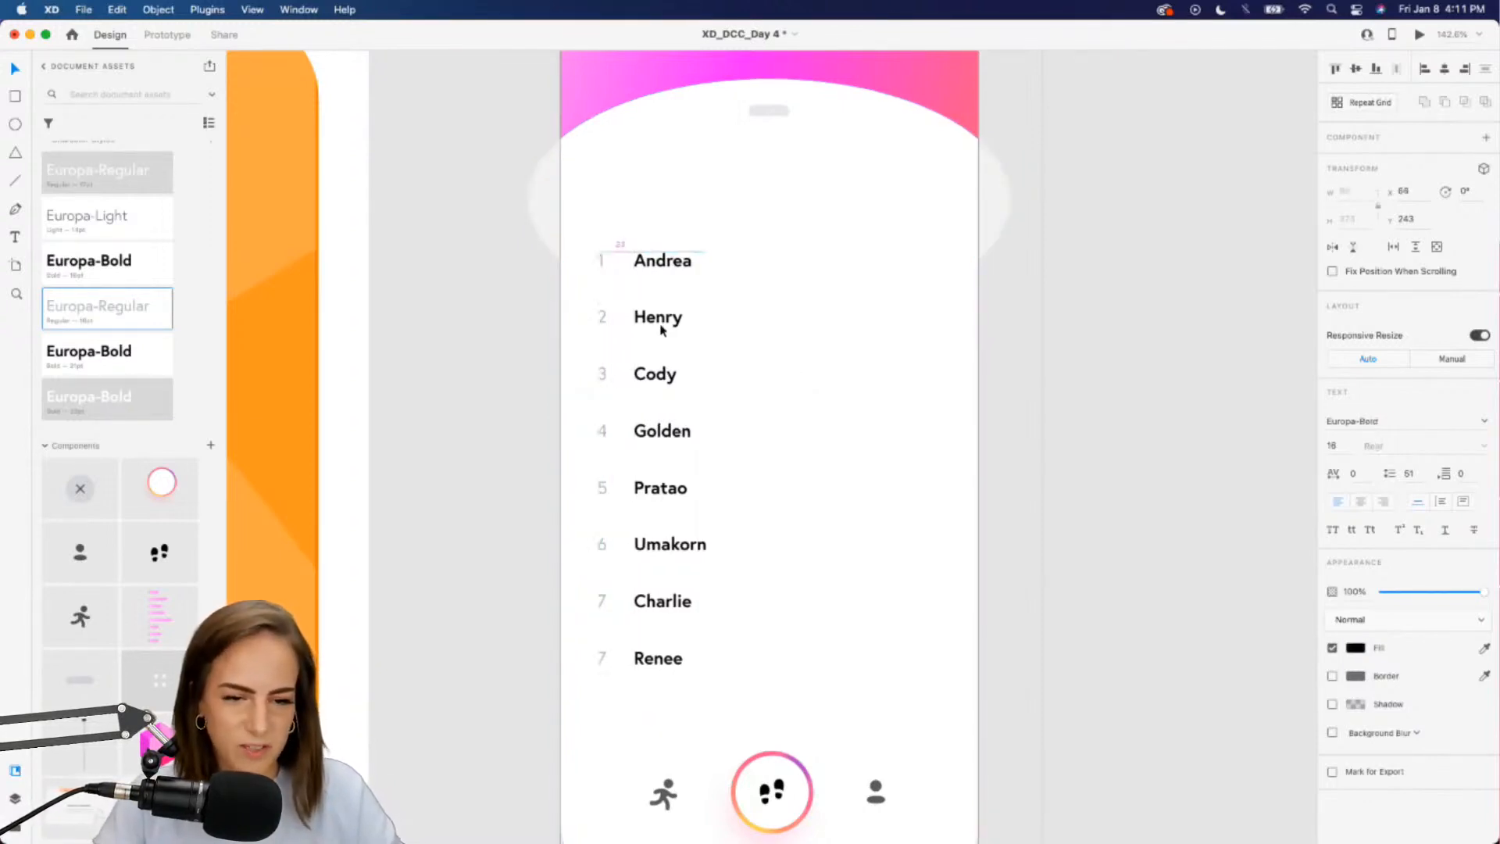
pyautogui.moveTo(661, 325); pyautogui.dragTo(611, 315)
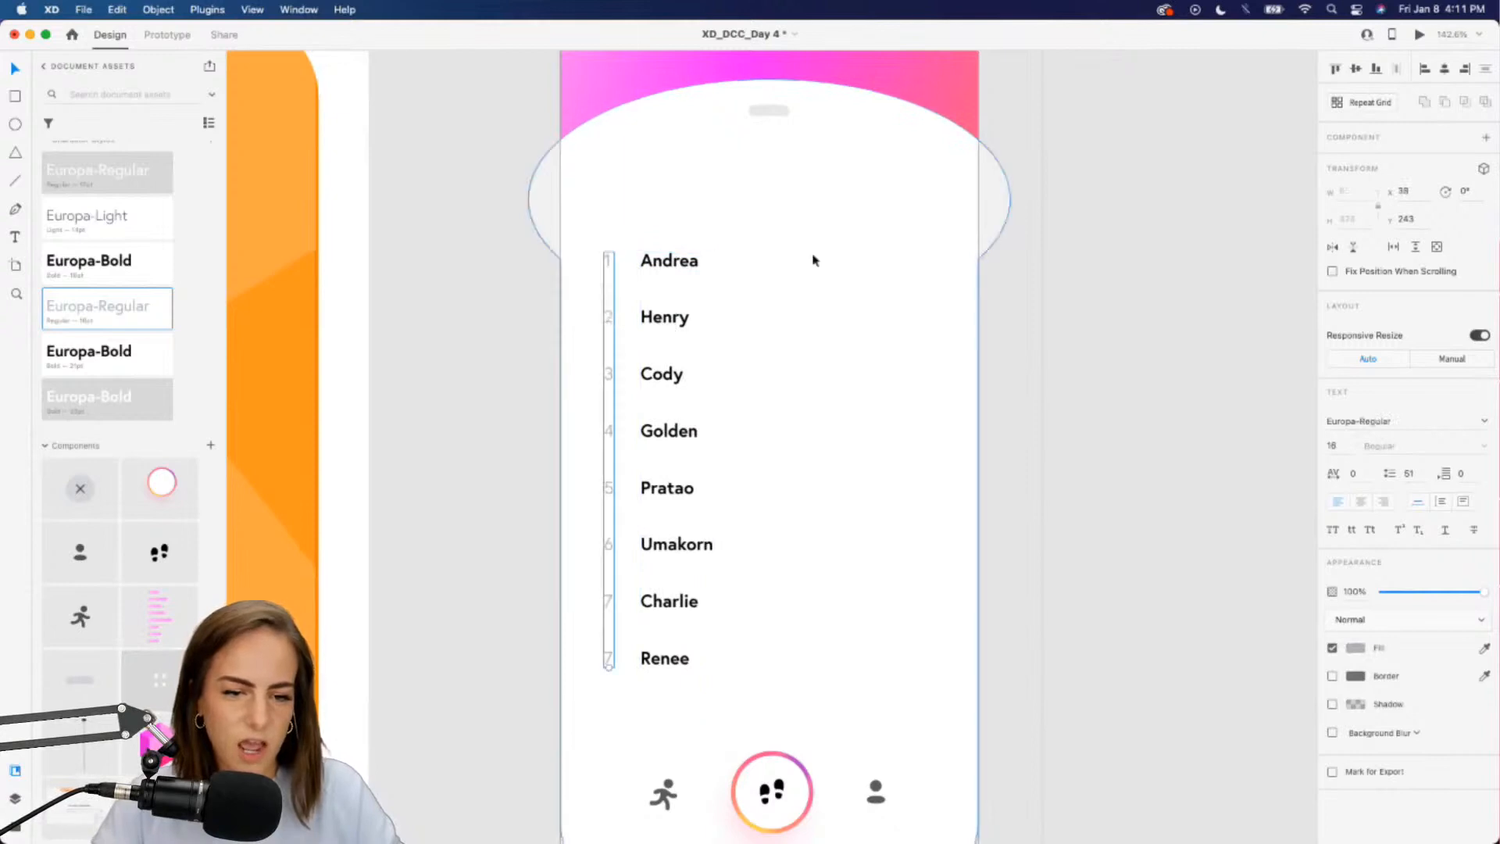
pyautogui.click(479, 485)
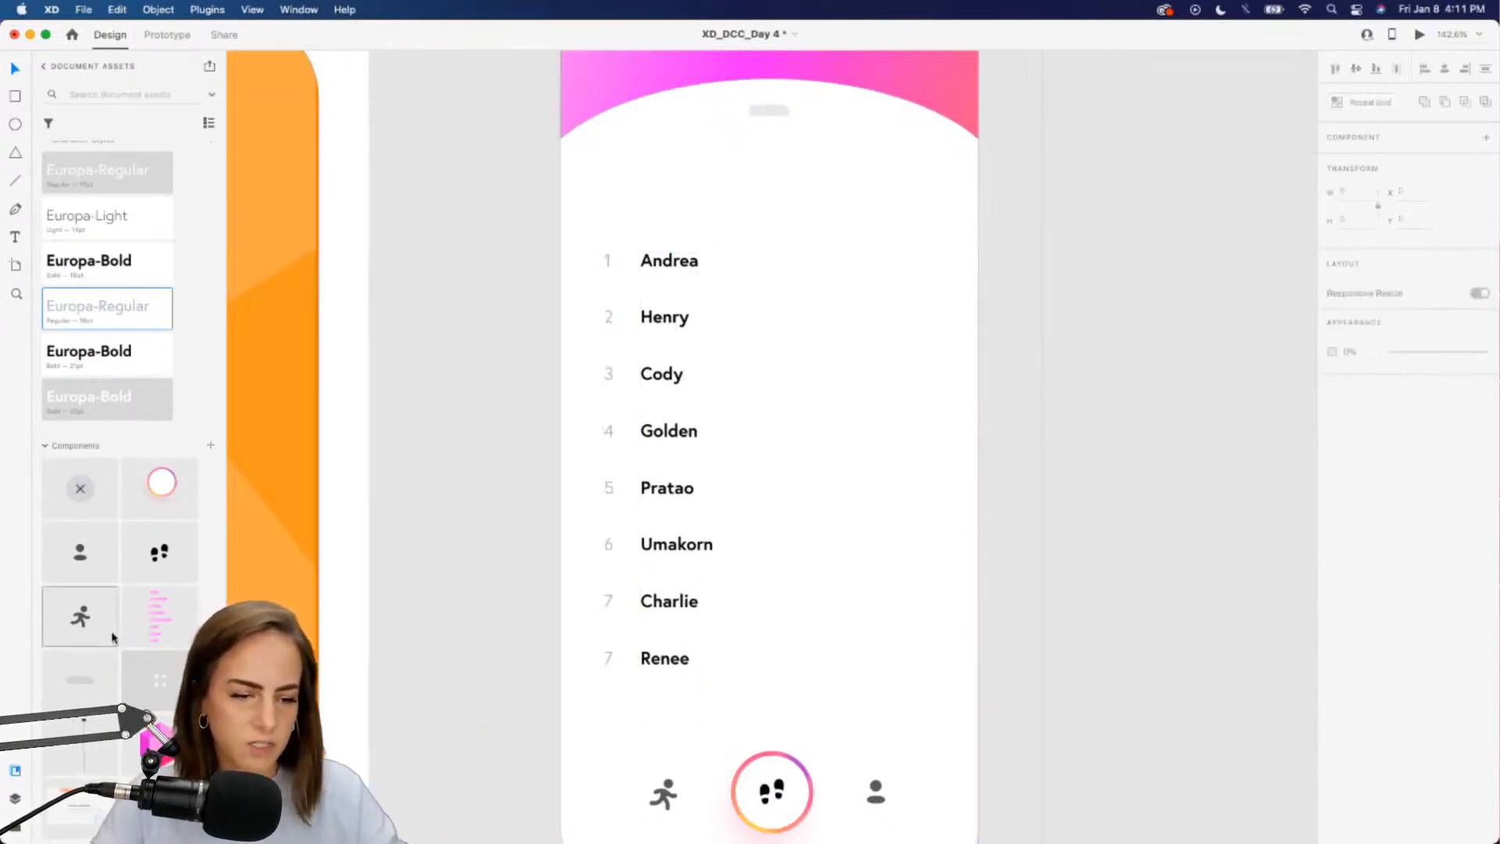
# Draw a rounded bar about 142 × 23 beside the first name, fill it with the light pink gradient, and remove its border
pyautogui.scroll(3, 157, 508)
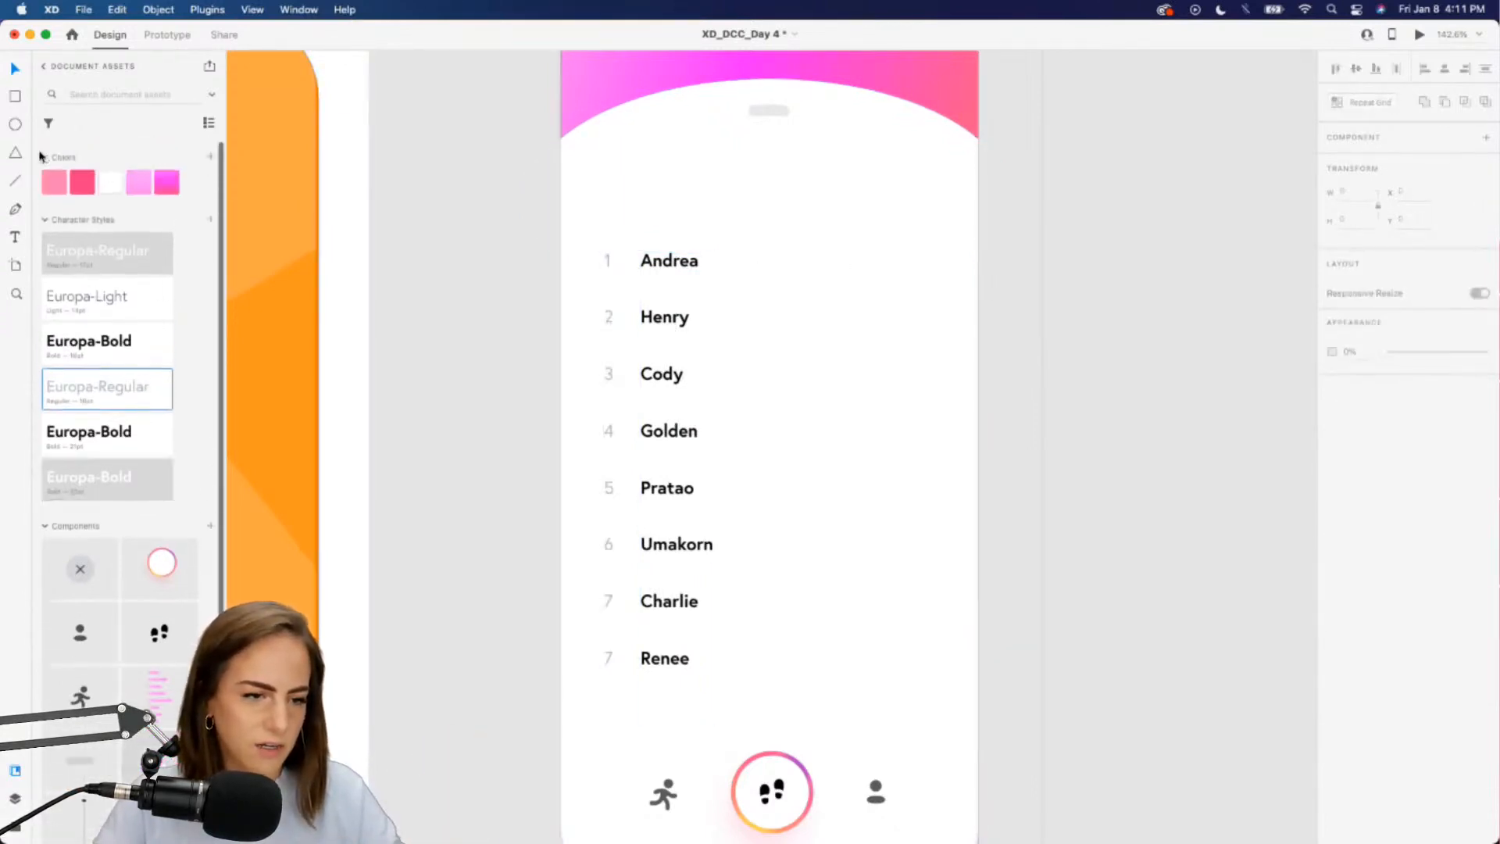
pyautogui.click(15, 97)
pyautogui.moveTo(727, 247); pyautogui.dragTo(858, 255)
pyautogui.scroll(5, 873, 260)
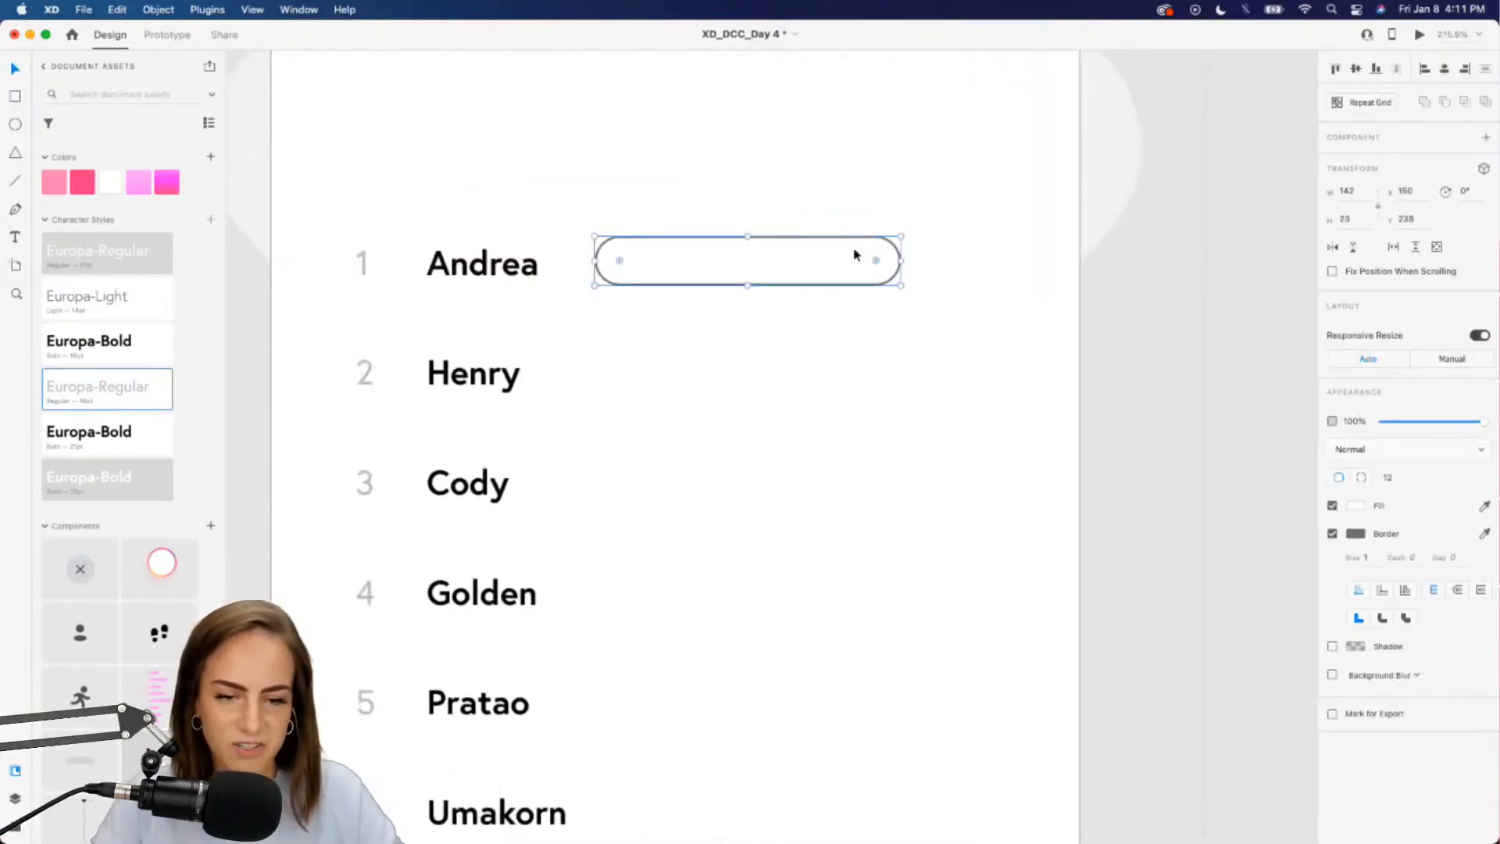
pyautogui.click(138, 182)
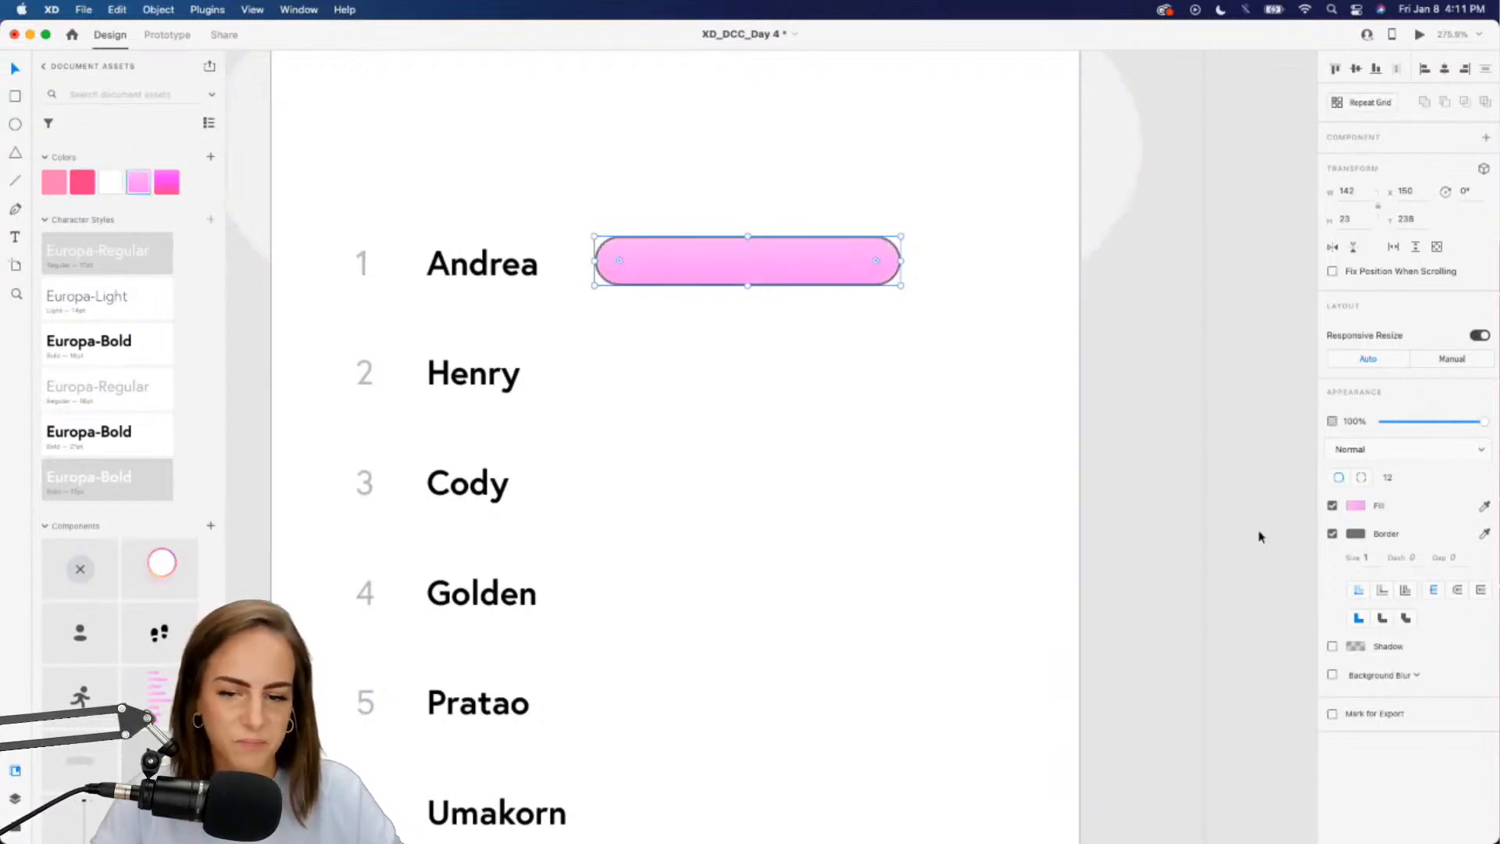
pyautogui.click(1333, 534)
# Turn the bar's linear gradient horizontal so it runs from the bar's left end to its right end
pyautogui.click(1357, 506)
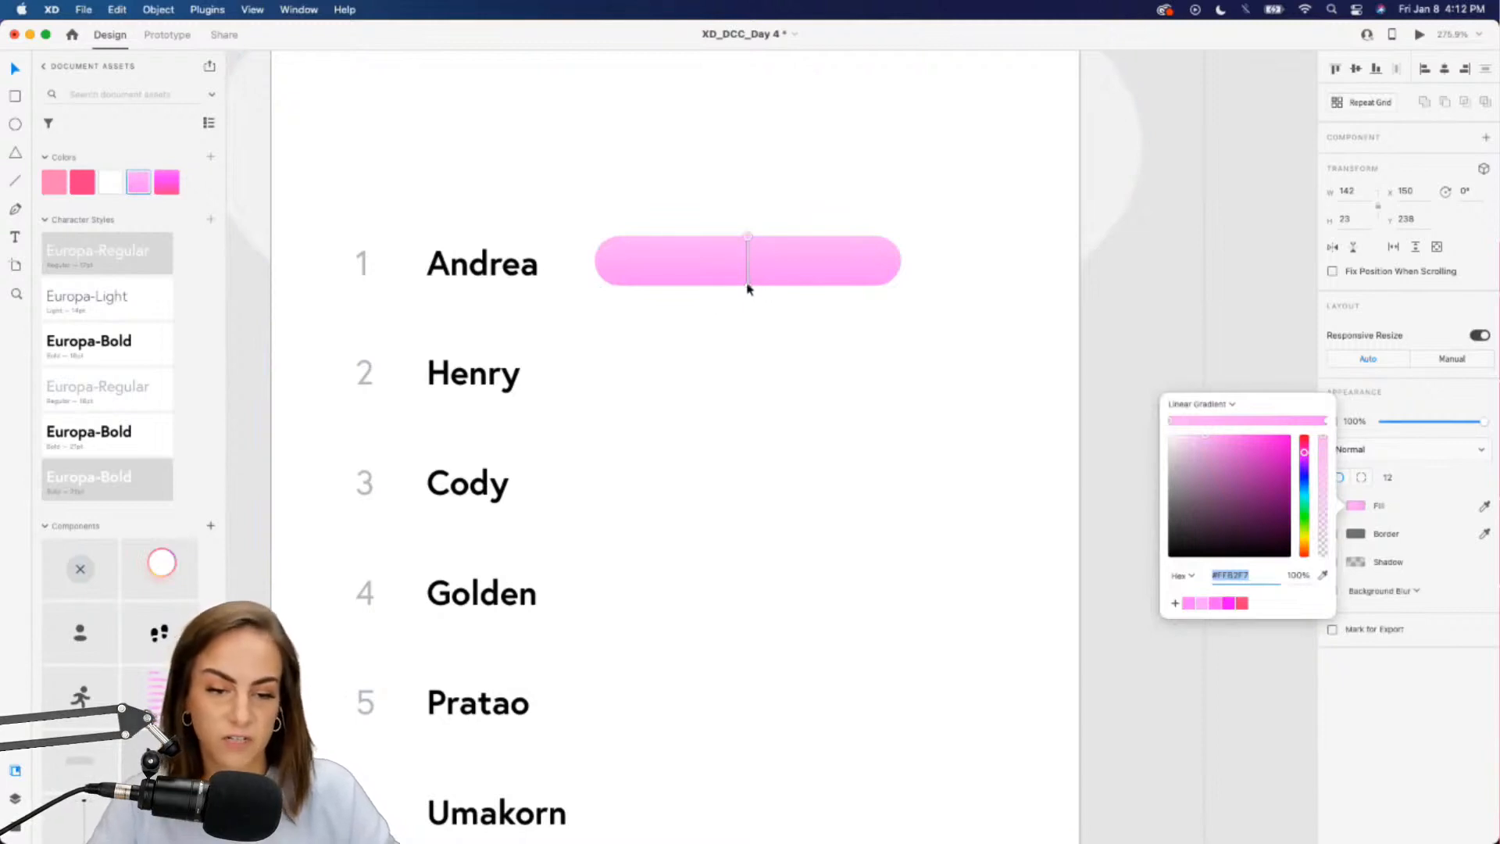
pyautogui.moveTo(748, 285); pyautogui.dragTo(909, 273)
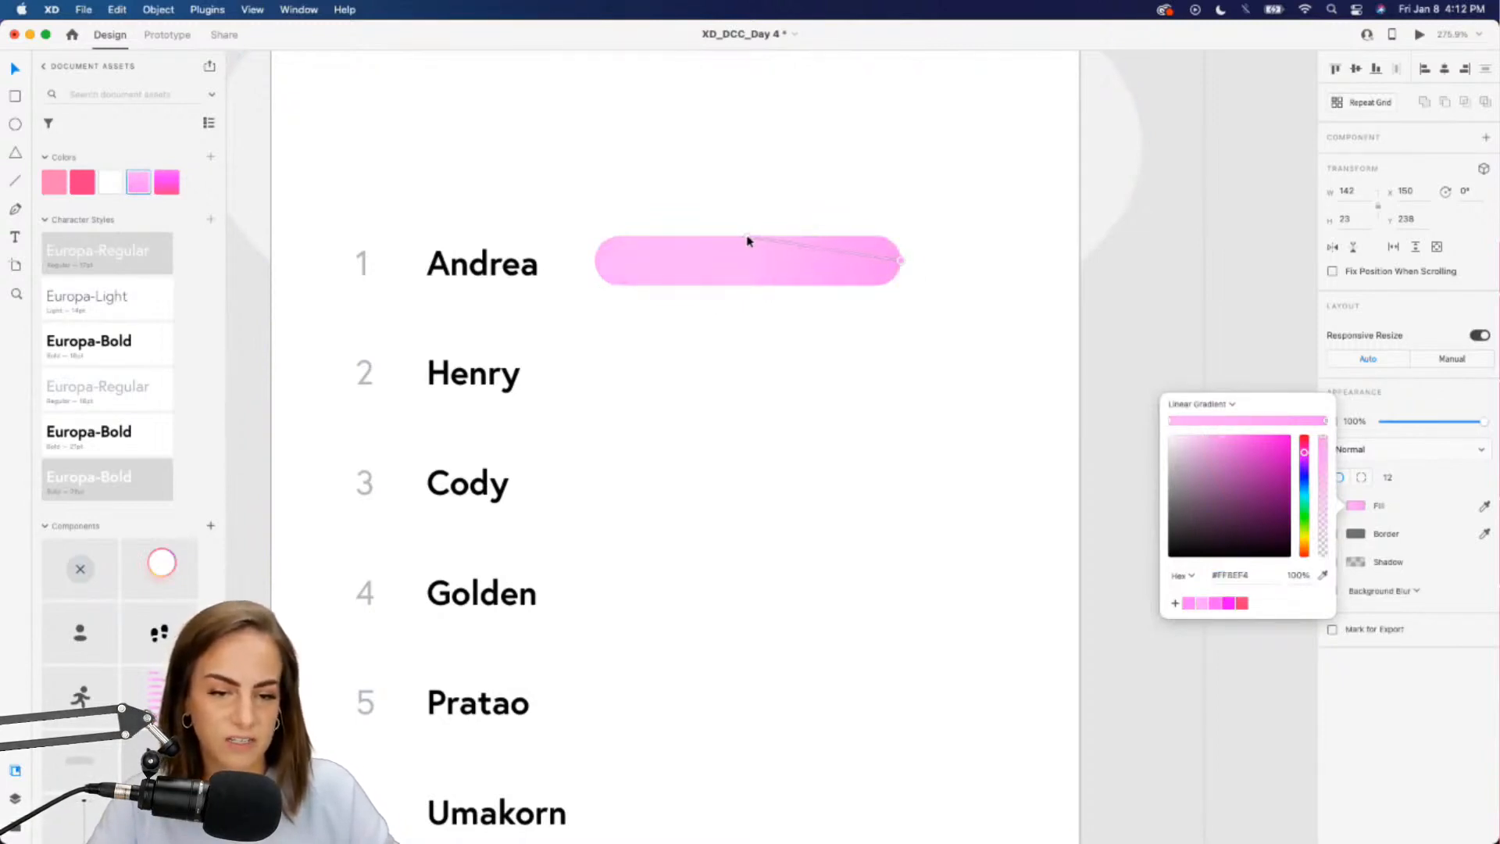
pyautogui.moveTo(748, 239); pyautogui.dragTo(646, 261)
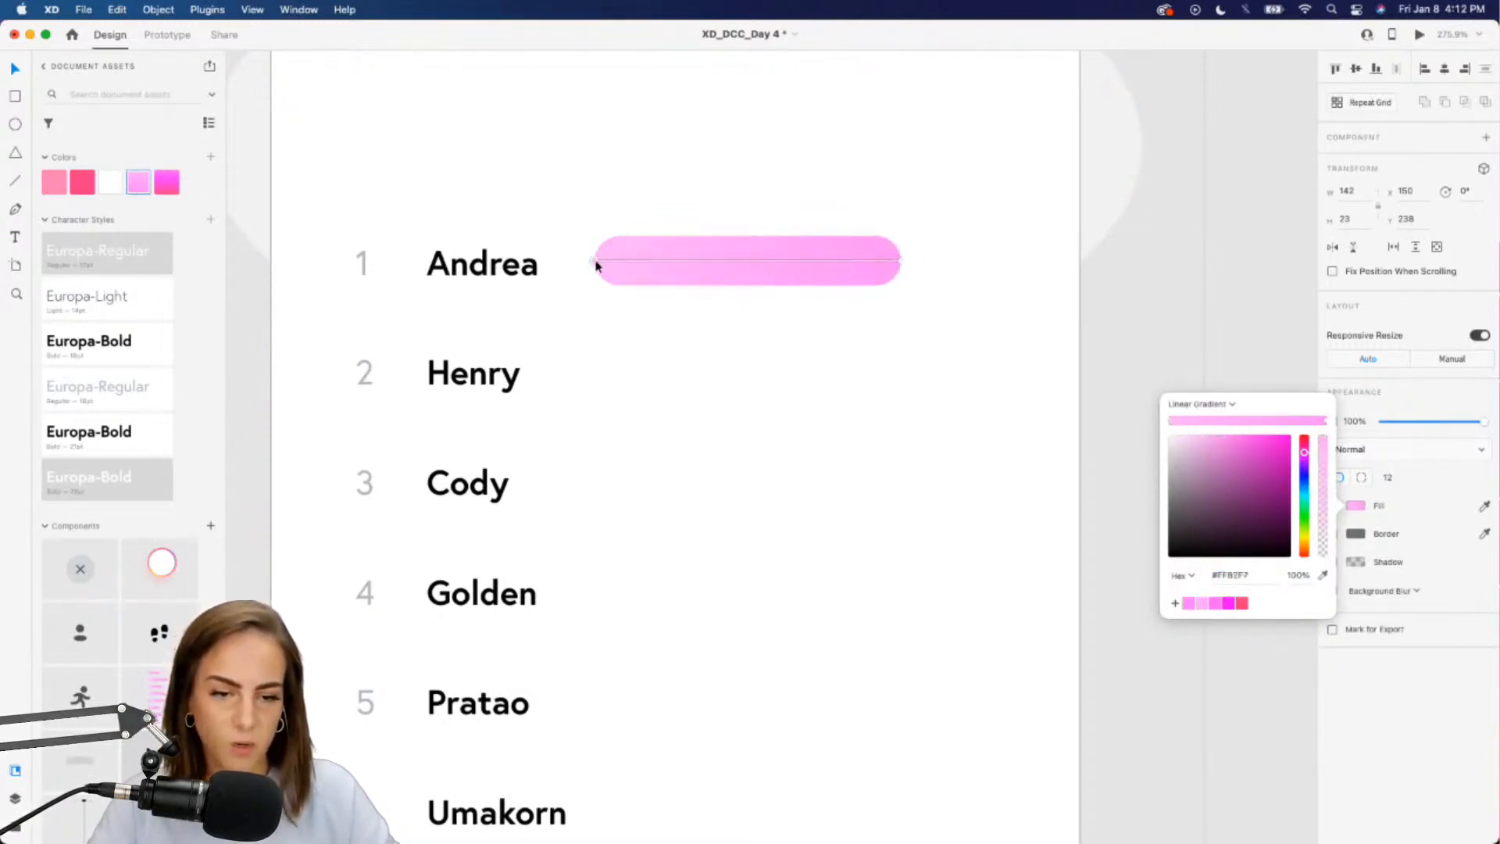
pyautogui.scroll(-5, 596, 266)
pyautogui.click(800, 318)
pyautogui.scroll(5, 589, 258)
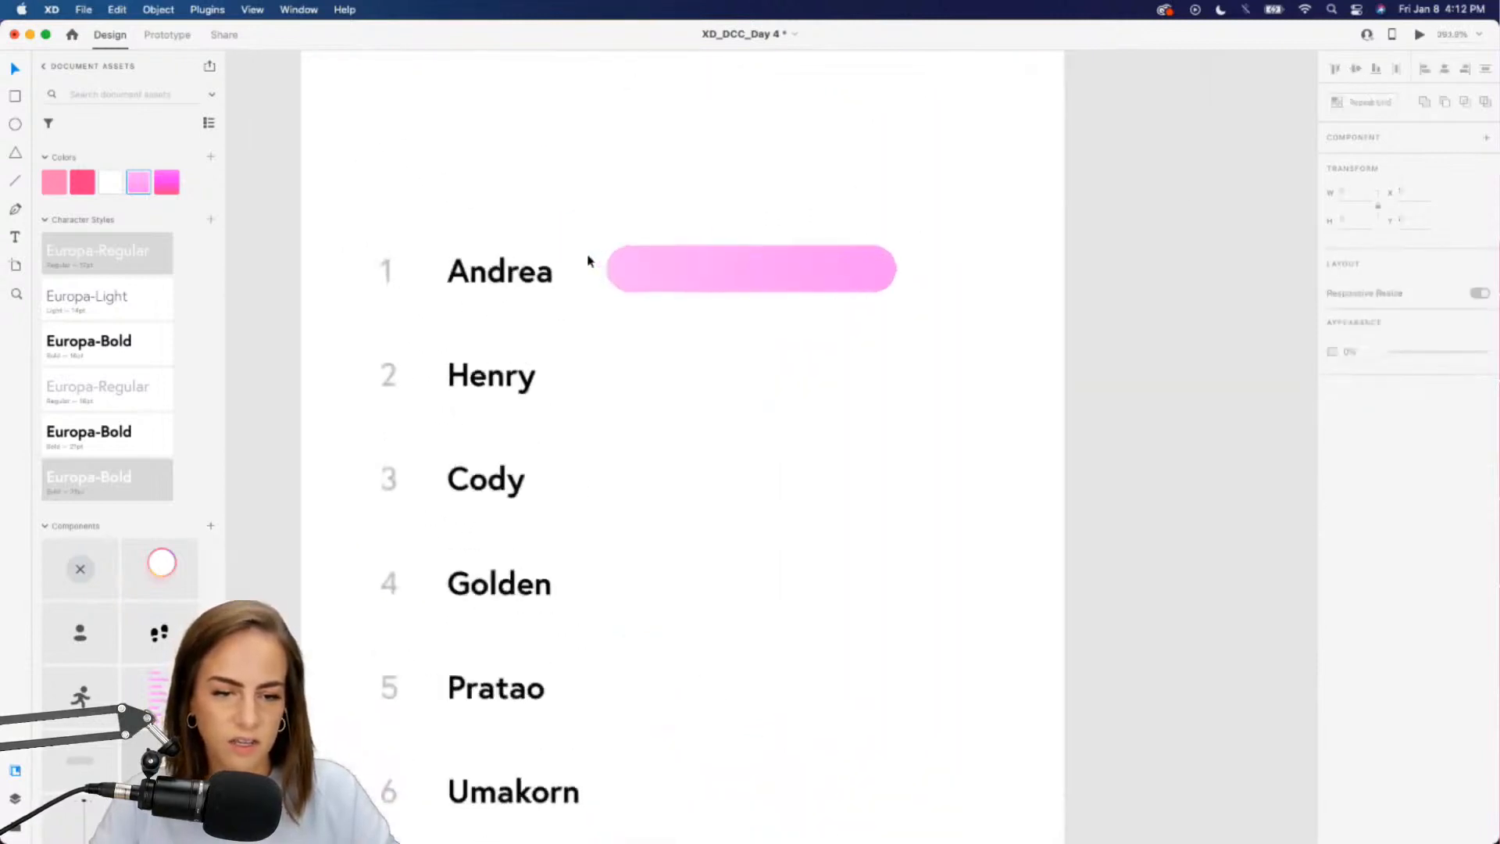
# Duplicate the gradient bar into the second and third rows, shortening the copies to about 94 and 71 wide
pyautogui.click(673, 283)
pyautogui.press('super+r')
pyautogui.moveTo(672, 288); pyautogui.dragTo(669, 394)
pyautogui.moveTo(897, 379); pyautogui.dragTo(796, 380)
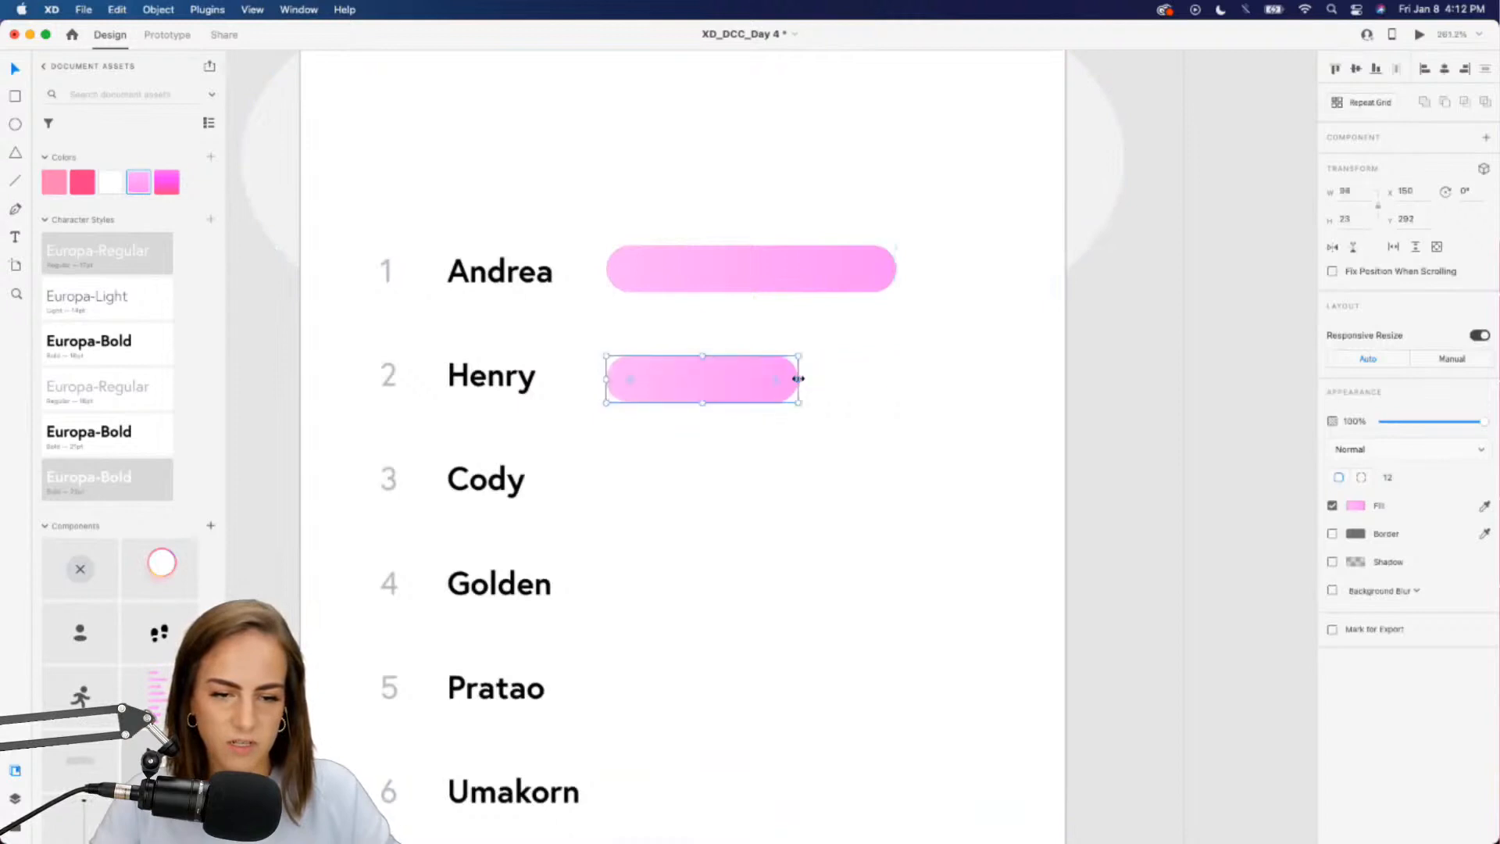
pyautogui.scroll(-5, 797, 382)
pyautogui.moveTo(747, 337); pyautogui.dragTo(763, 406)
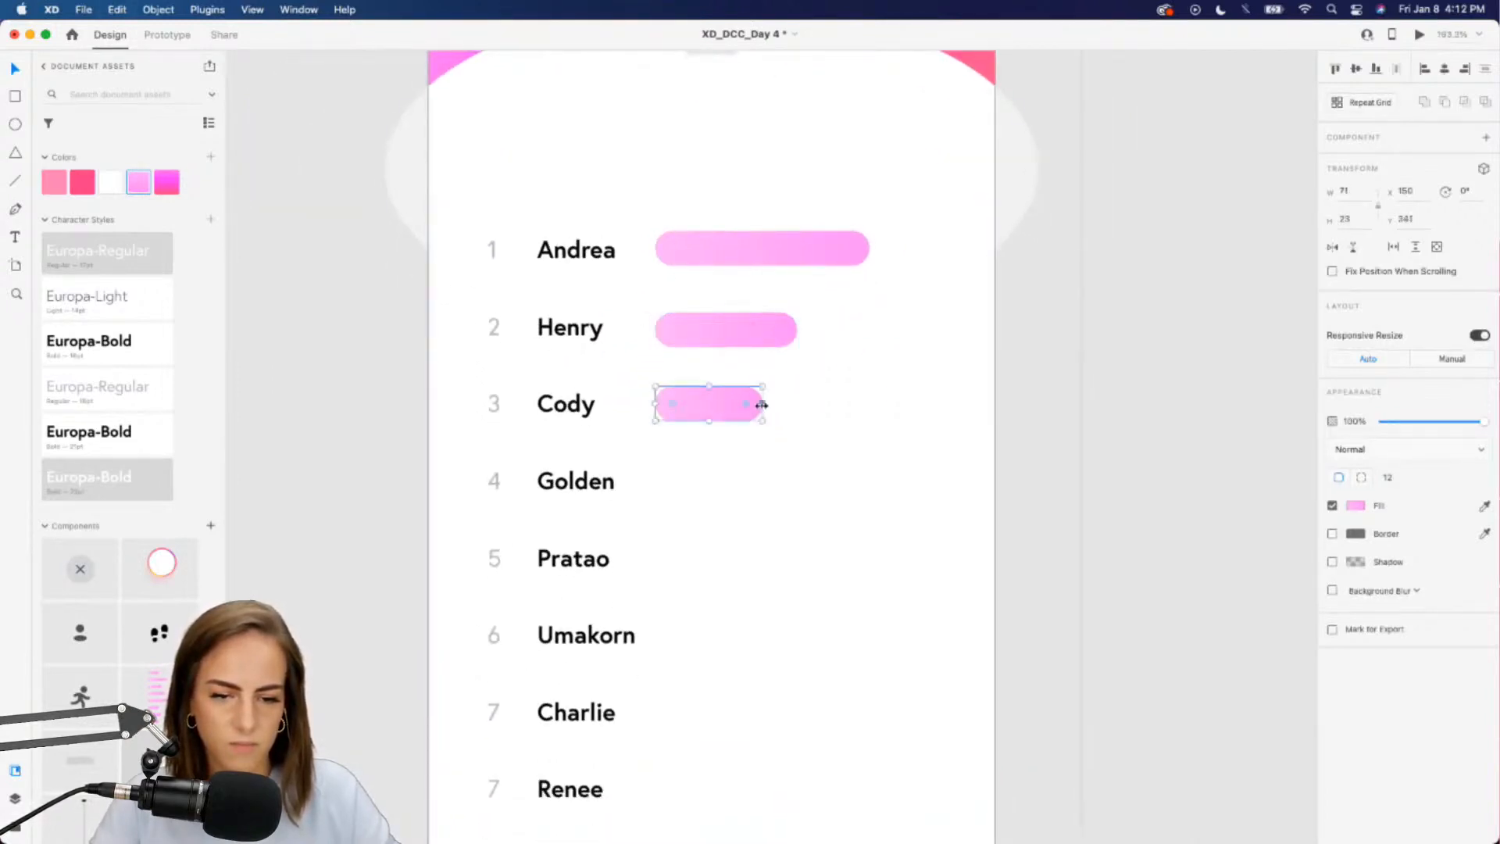
# Duplicate the bar into the remaining five rows, varying the copies' widths between about 77 and 133
pyautogui.scroll(-3, 764, 410)
pyautogui.moveTo(723, 335); pyautogui.dragTo(721, 486)
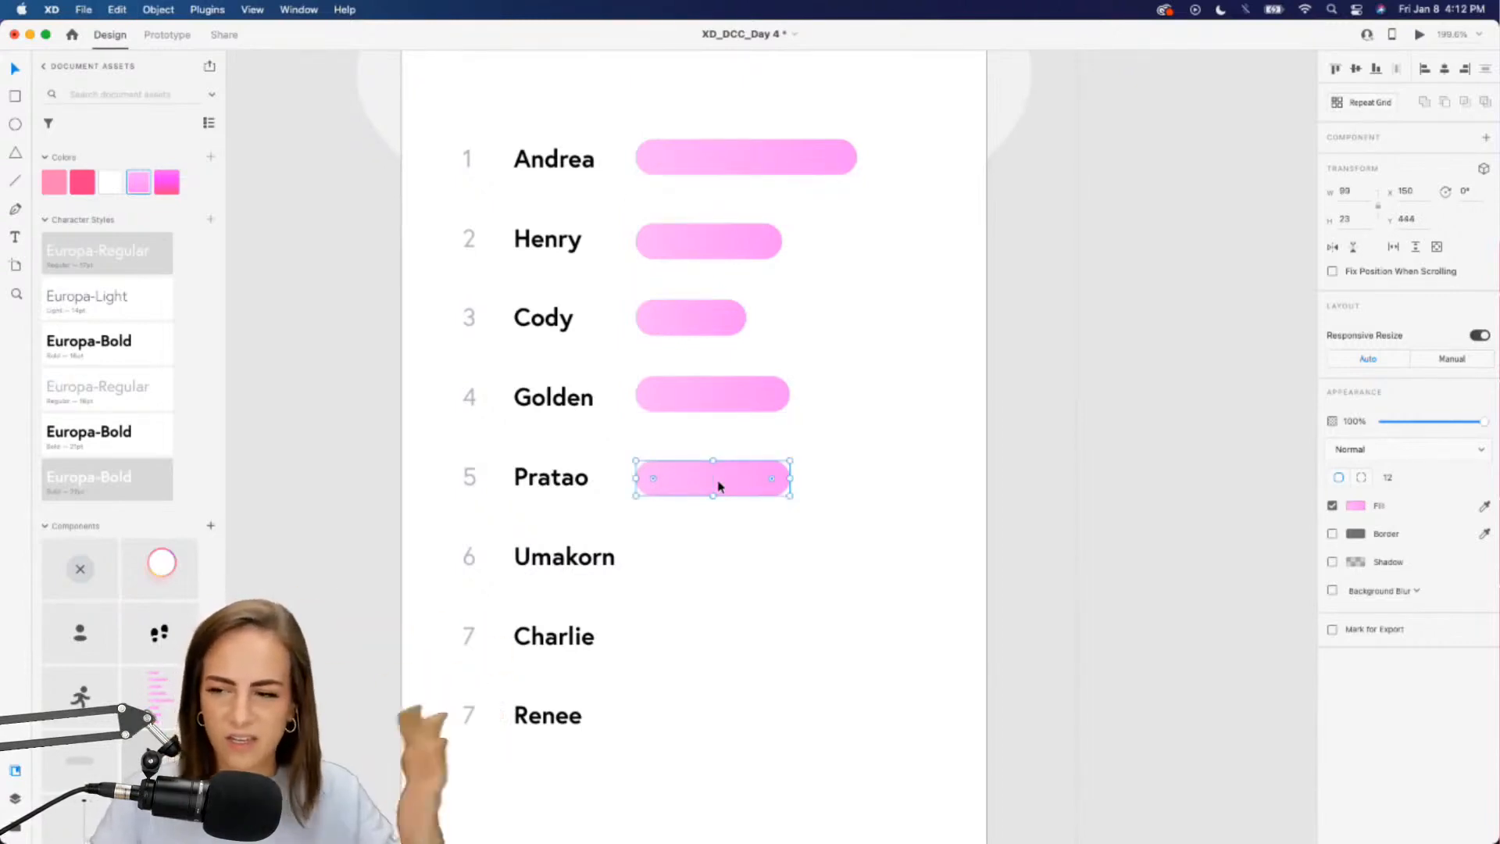
pyautogui.moveTo(790, 479); pyautogui.dragTo(816, 479)
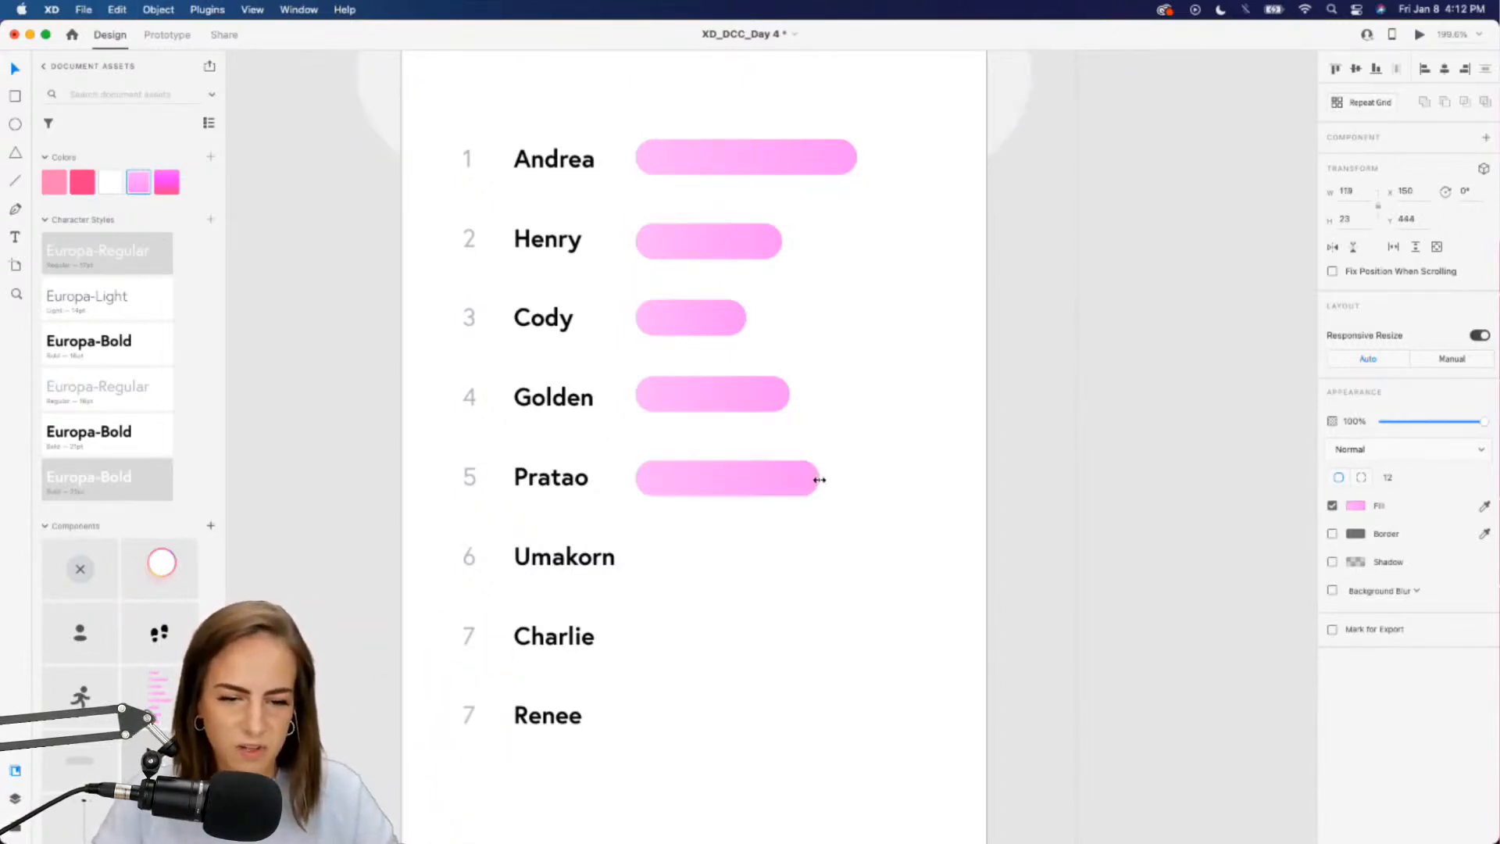
pyautogui.scroll(-2, 819, 482)
pyautogui.moveTo(743, 420); pyautogui.dragTo(818, 580)
pyautogui.scroll(-2, 821, 587)
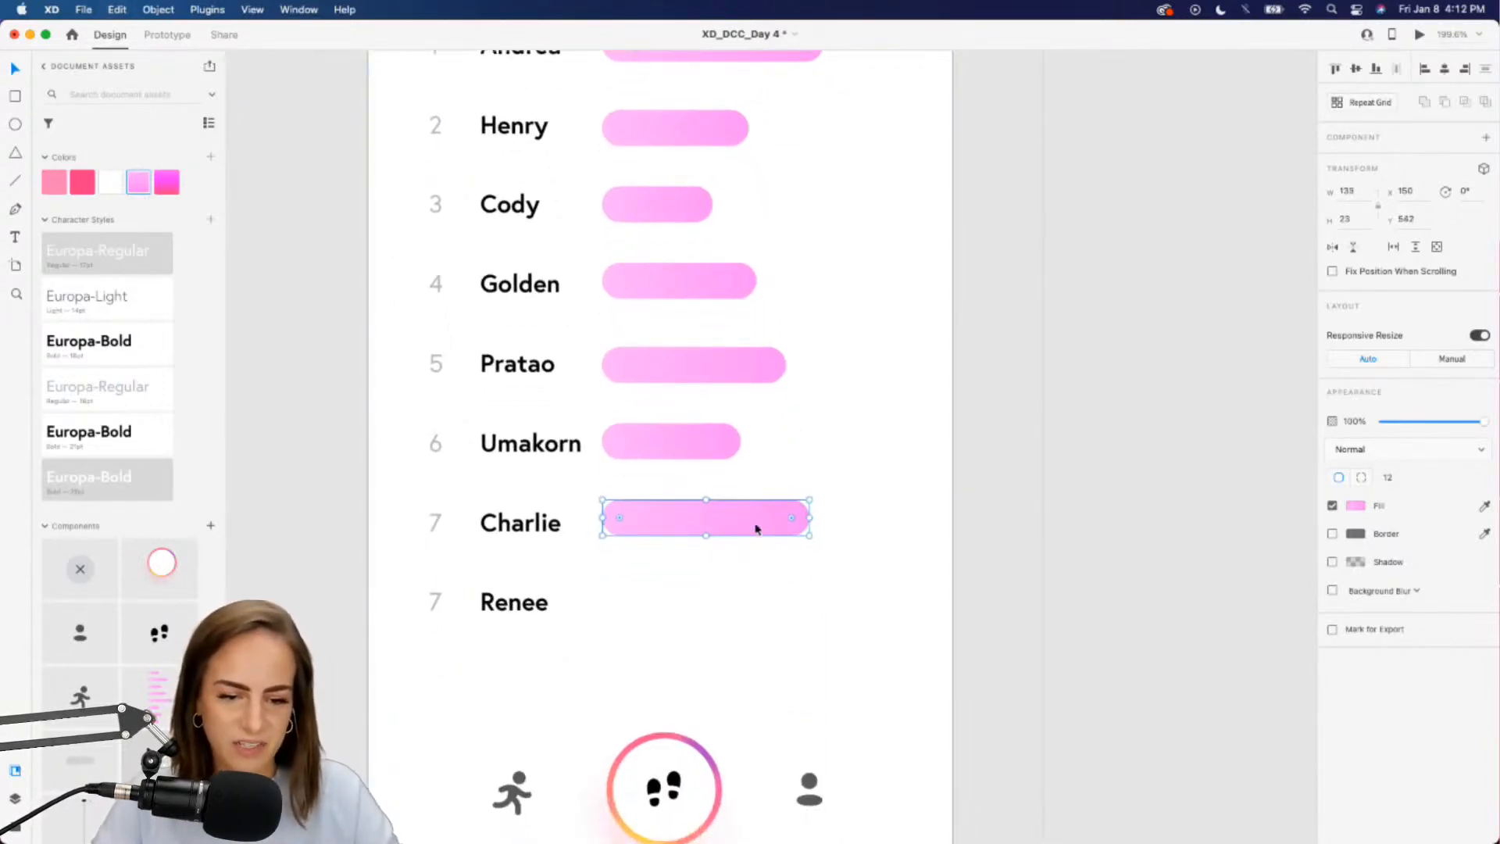
pyautogui.moveTo(754, 526); pyautogui.dragTo(720, 600)
pyautogui.scroll(-3, 720, 600)
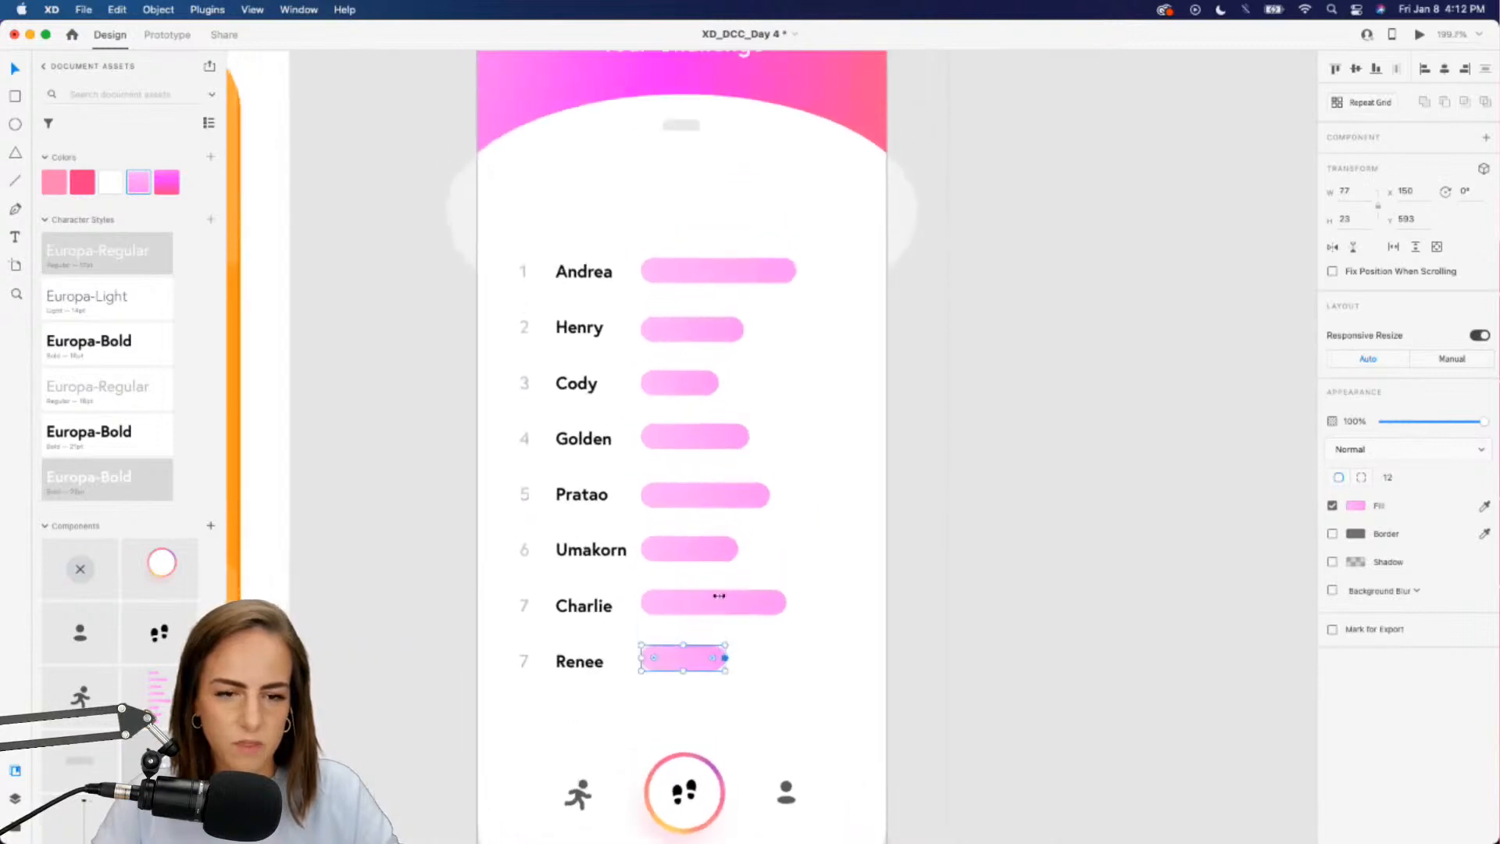
# Select all eight pink bars without the background shapes and move them slightly right, away from the names
pyautogui.moveTo(918, 701); pyautogui.dragTo(663, 273)
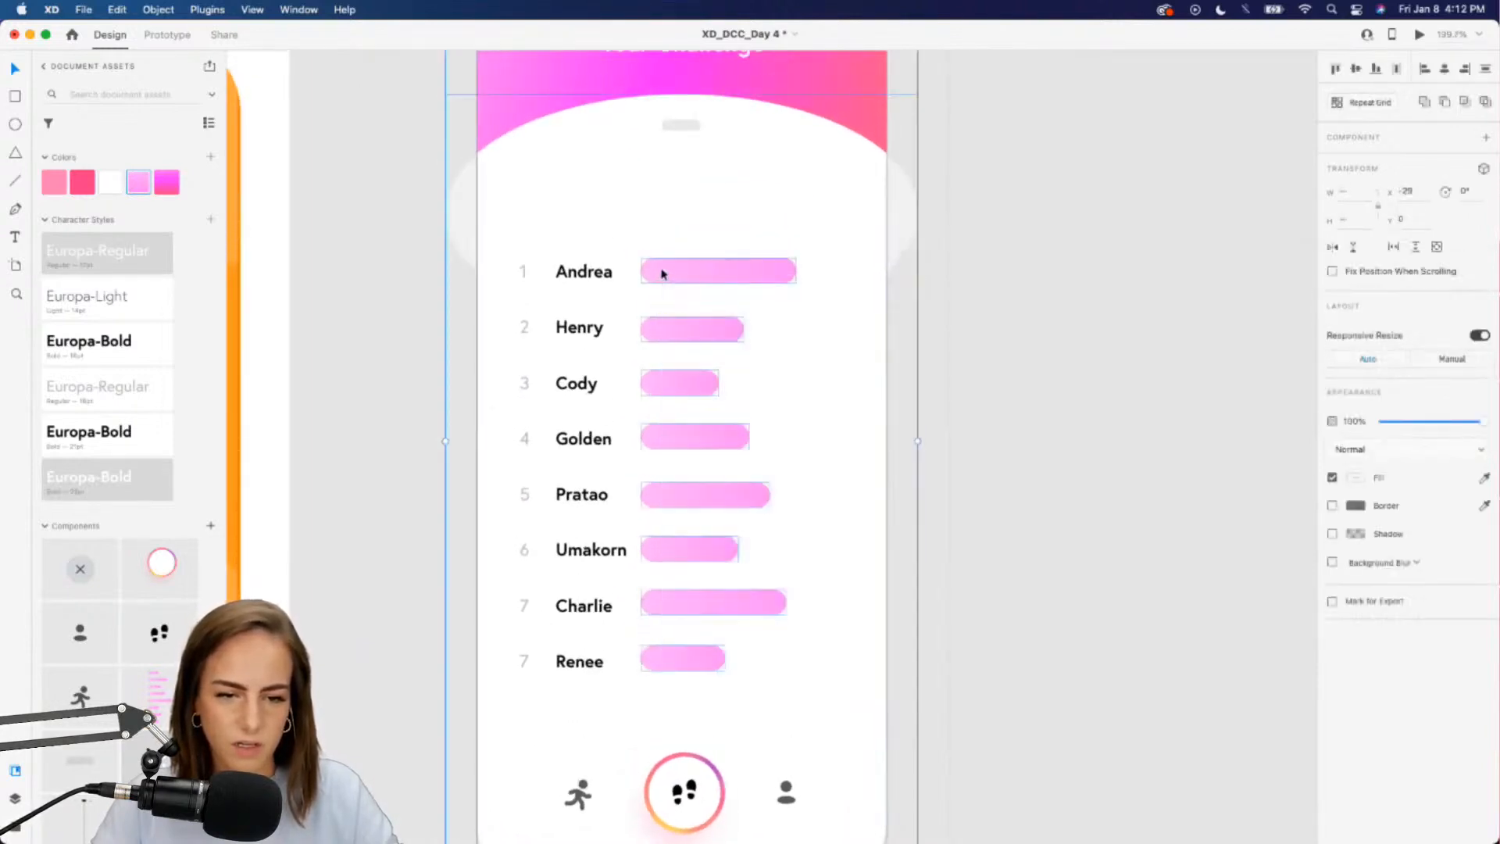
pyautogui.keyDown('shift'); pyautogui.click(861, 277); pyautogui.keyUp('shift')
pyautogui.moveTo(774, 276); pyautogui.dragTo(712, 275)
pyautogui.press('super+z')
pyautogui.keyDown('shift'); pyautogui.click(852, 107); pyautogui.keyUp('shift')
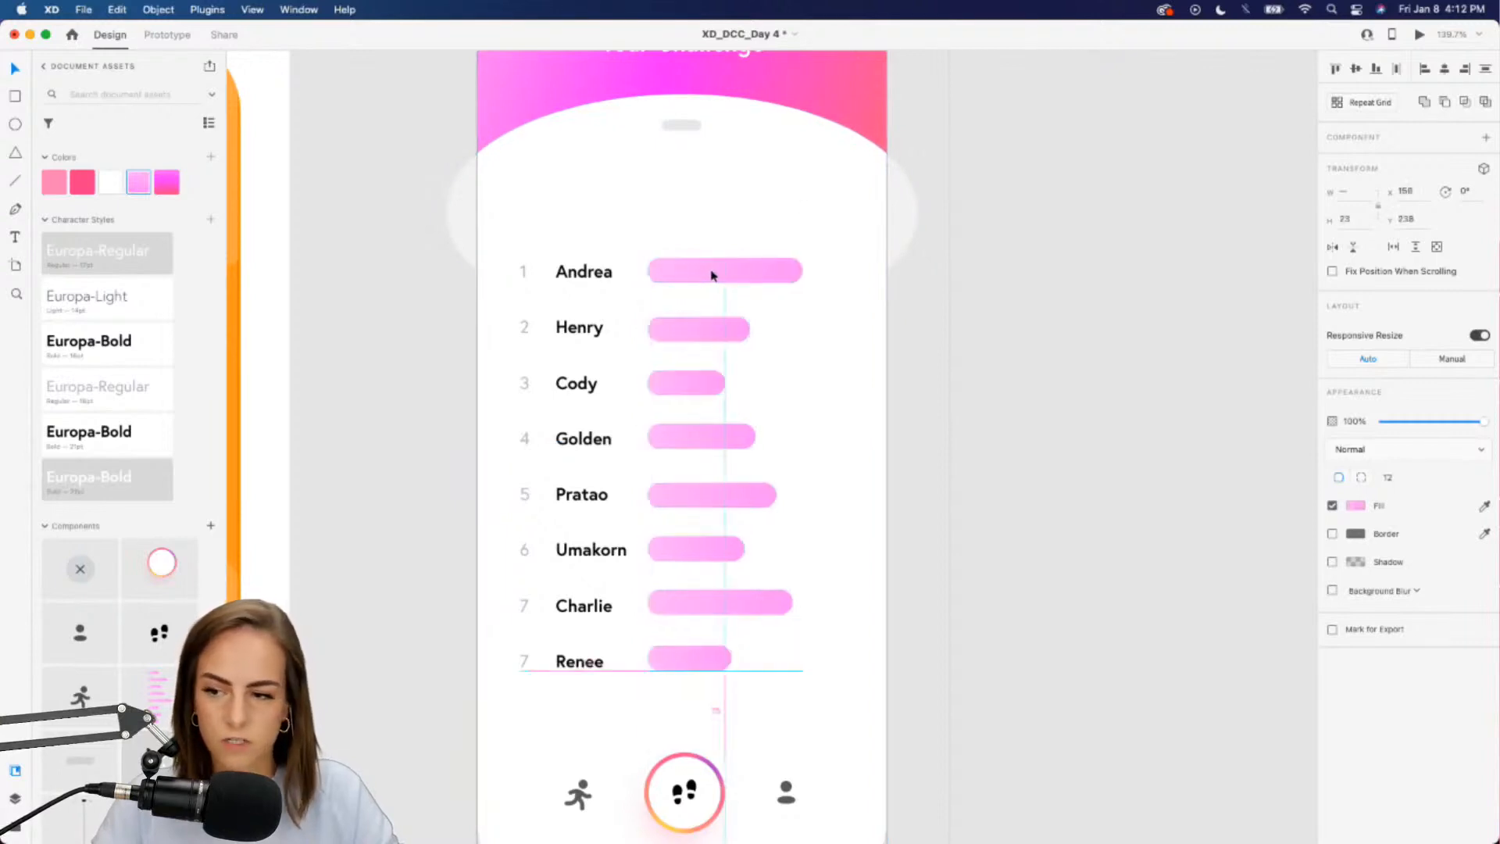
pyautogui.click(559, 272)
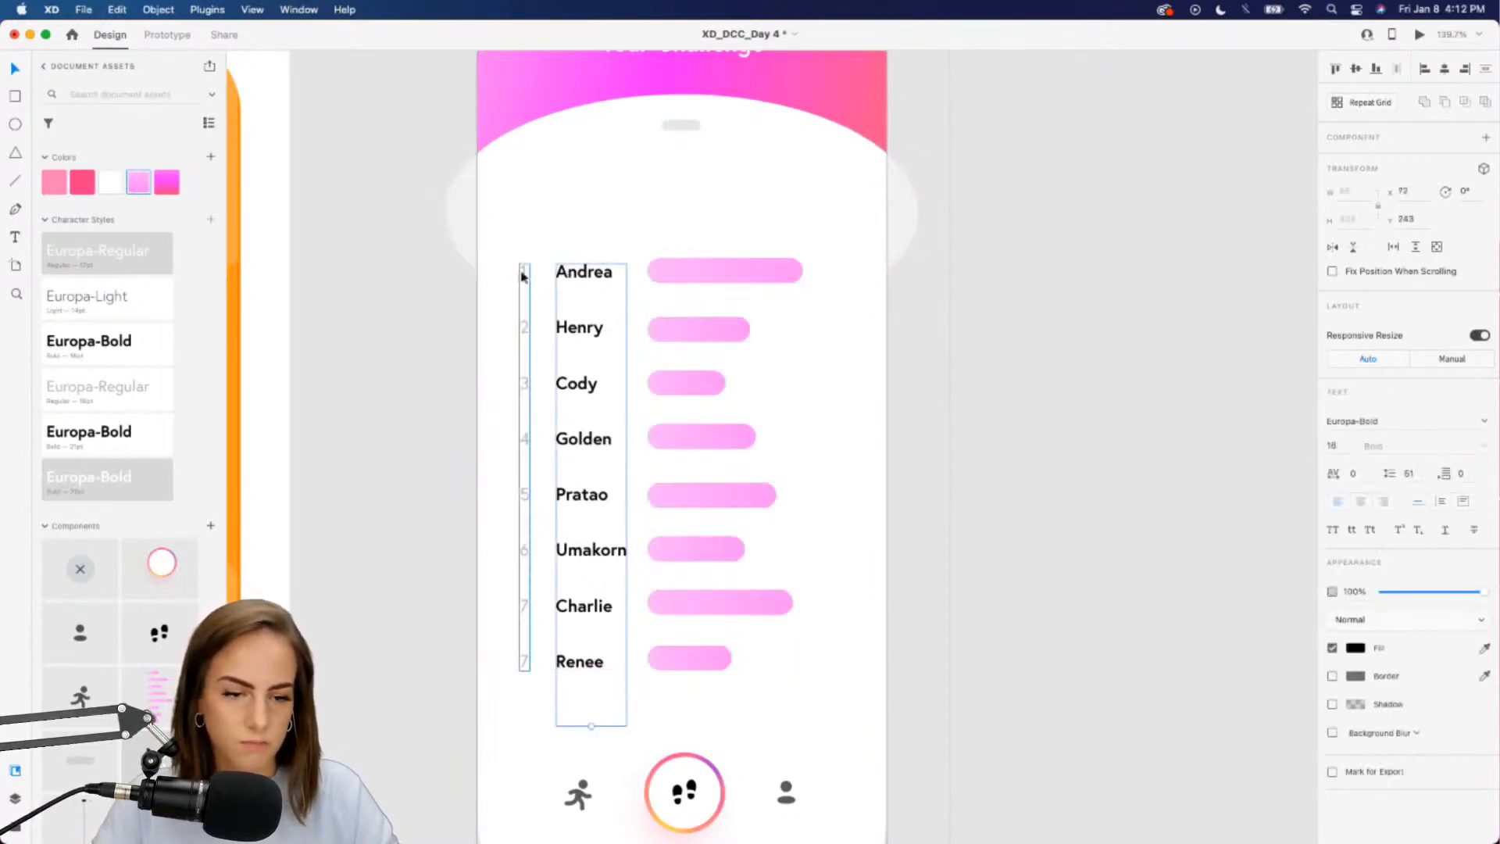
pyautogui.scroll(-5, 523, 276)
pyautogui.click(465, 288)
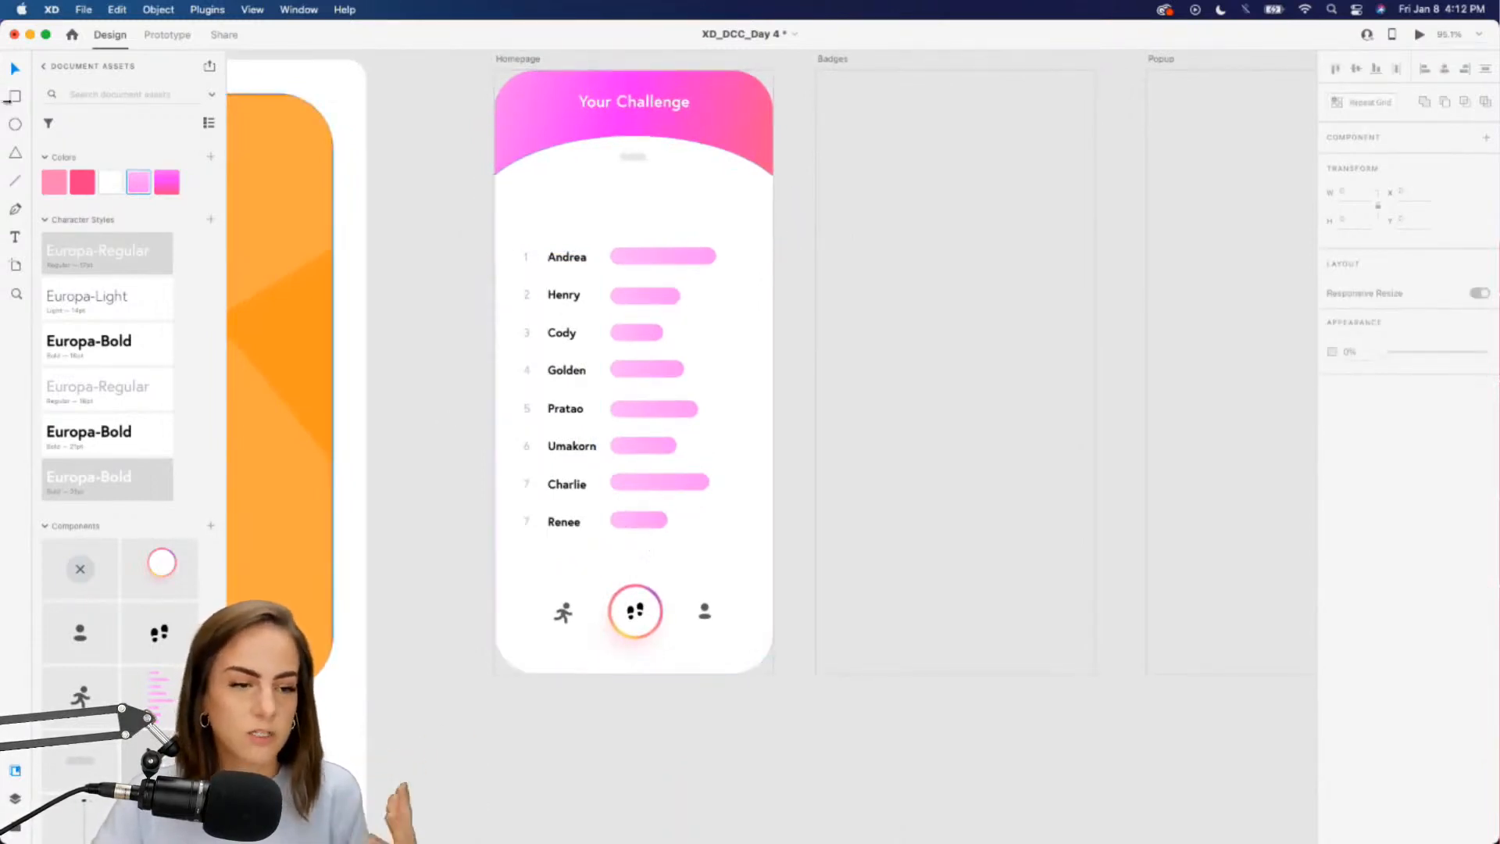
# Draw a borderless white rectangle about 314 wide and 99 high over the last two rows of the participant list
pyautogui.scroll(5, 518, 564)
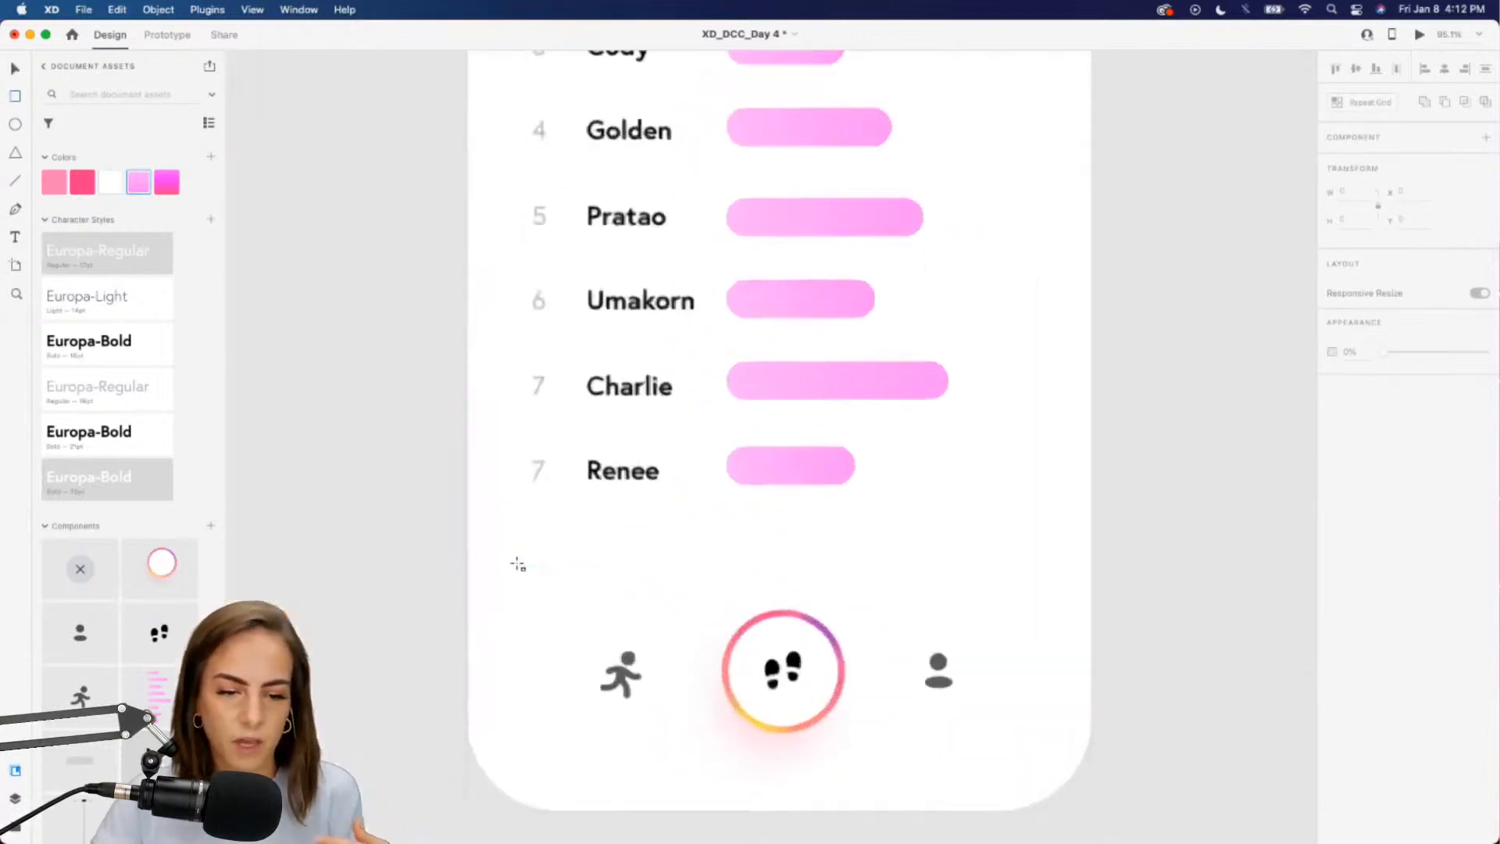
pyautogui.hscroll(1, 518, 565)
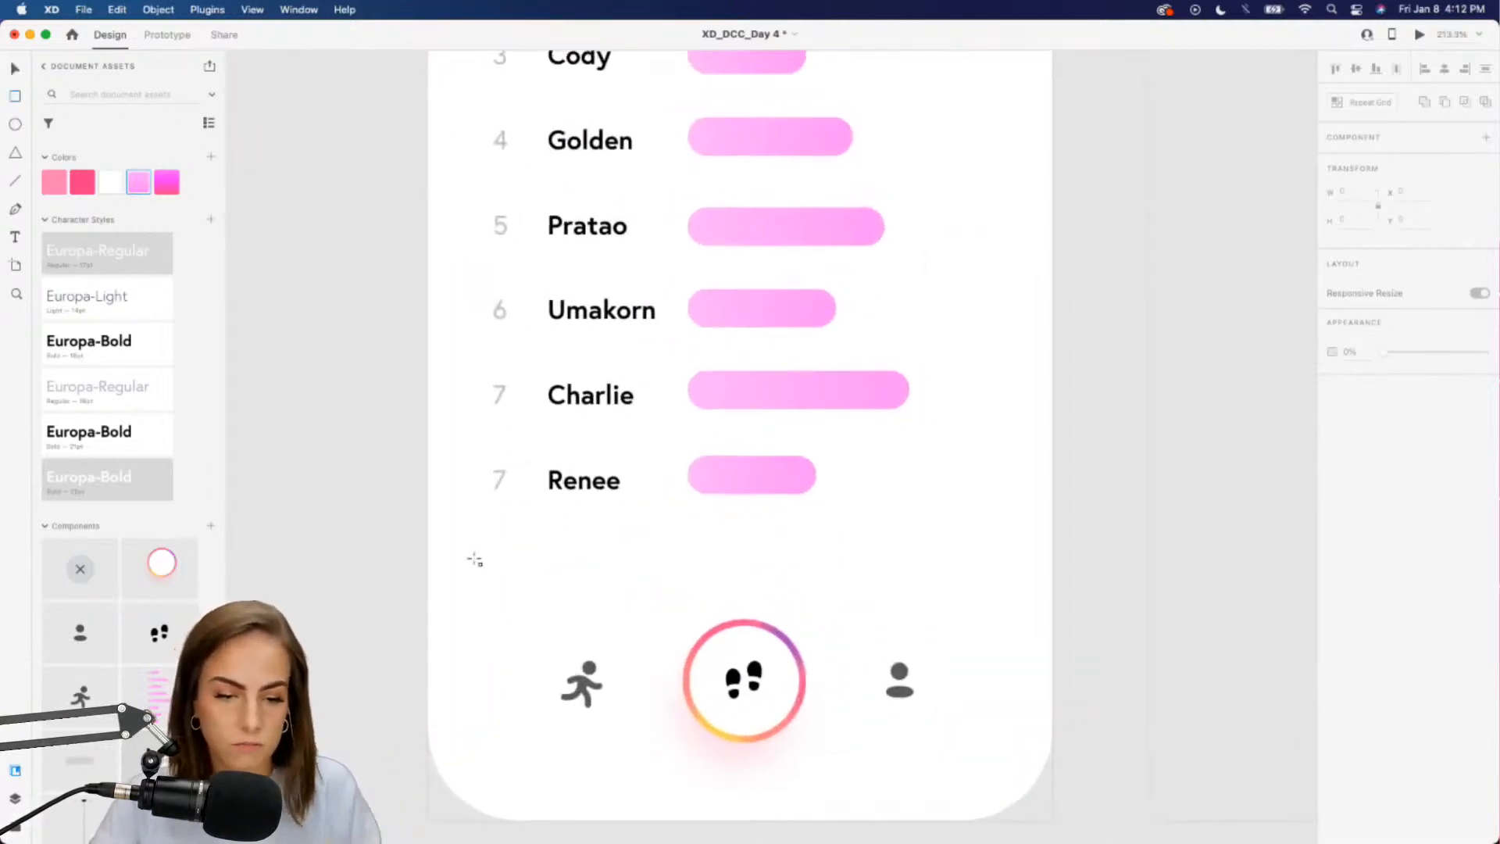
pyautogui.moveTo(467, 555); pyautogui.dragTo(993, 387)
pyautogui.click(1333, 536)
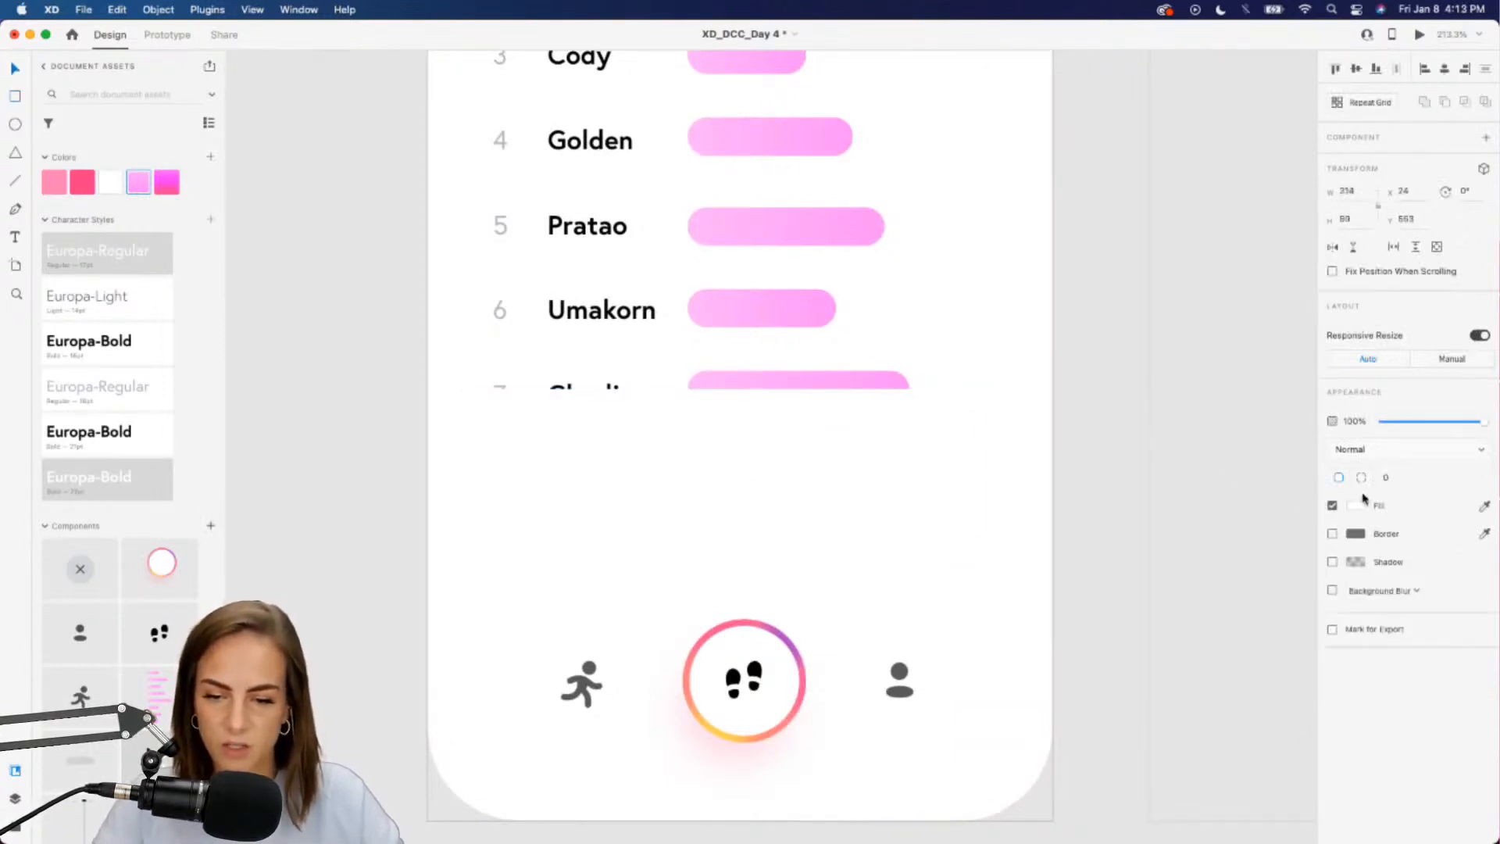
# Fill the rectangle with a linear gradient from solid white to white at 0% opacity, and flip the rectangle vertically
pyautogui.click(1358, 507)
pyautogui.click(1212, 415)
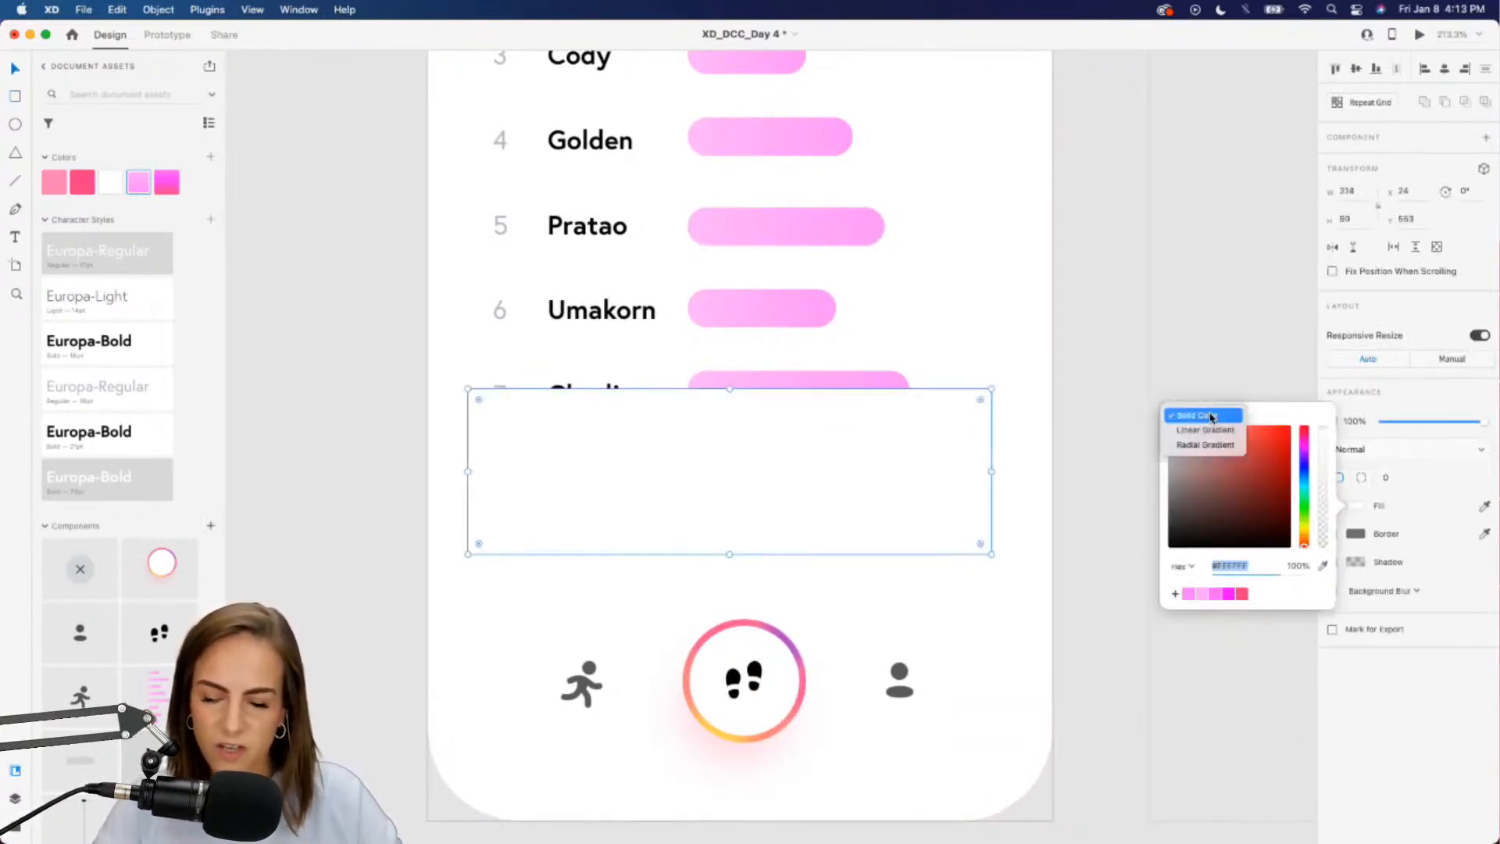
pyautogui.click(1203, 430)
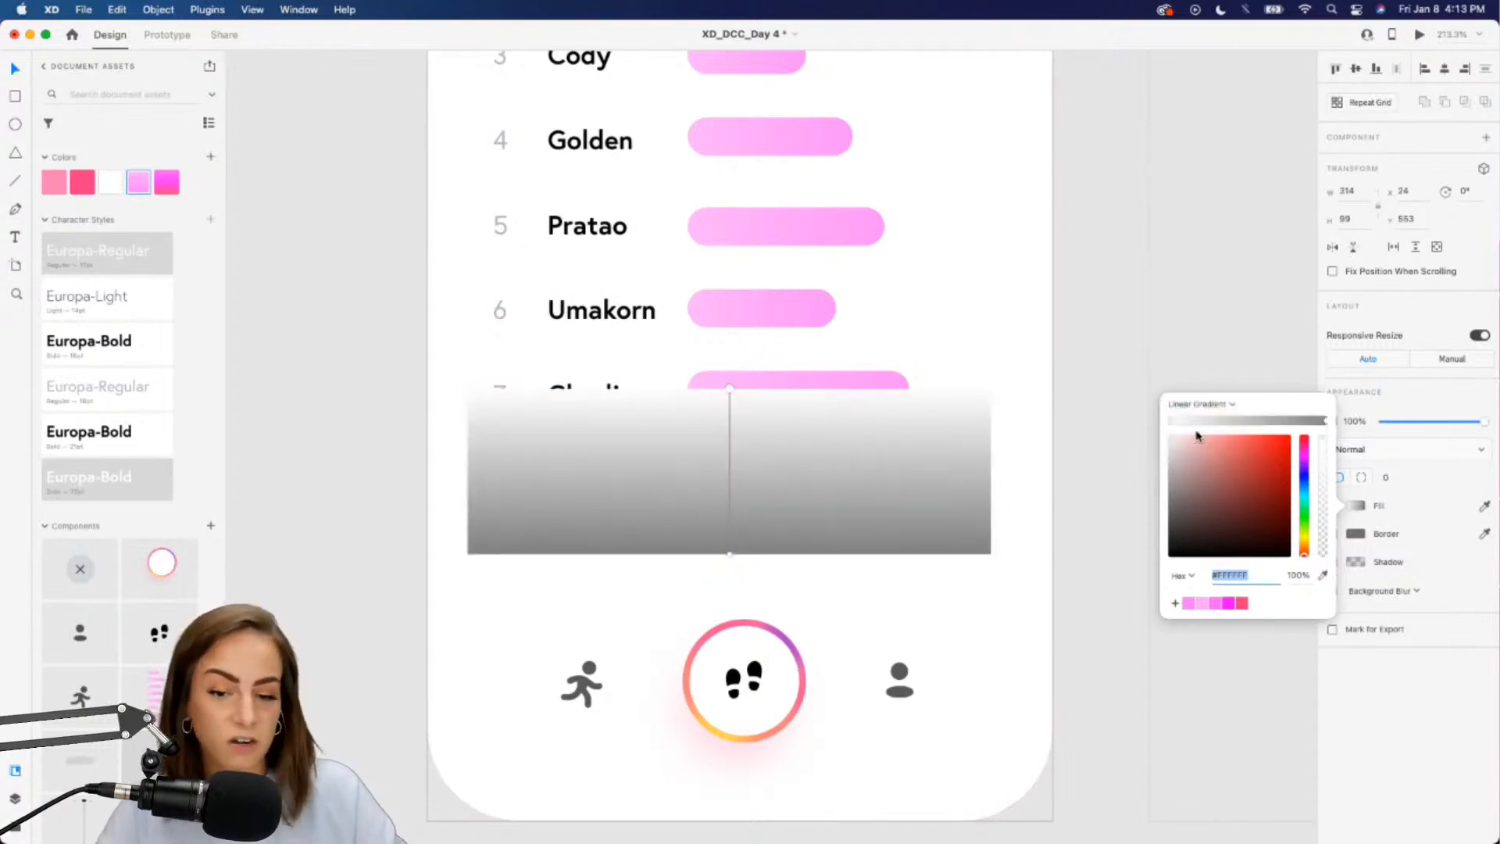
pyautogui.moveTo(1201, 467); pyautogui.dragTo(1151, 425)
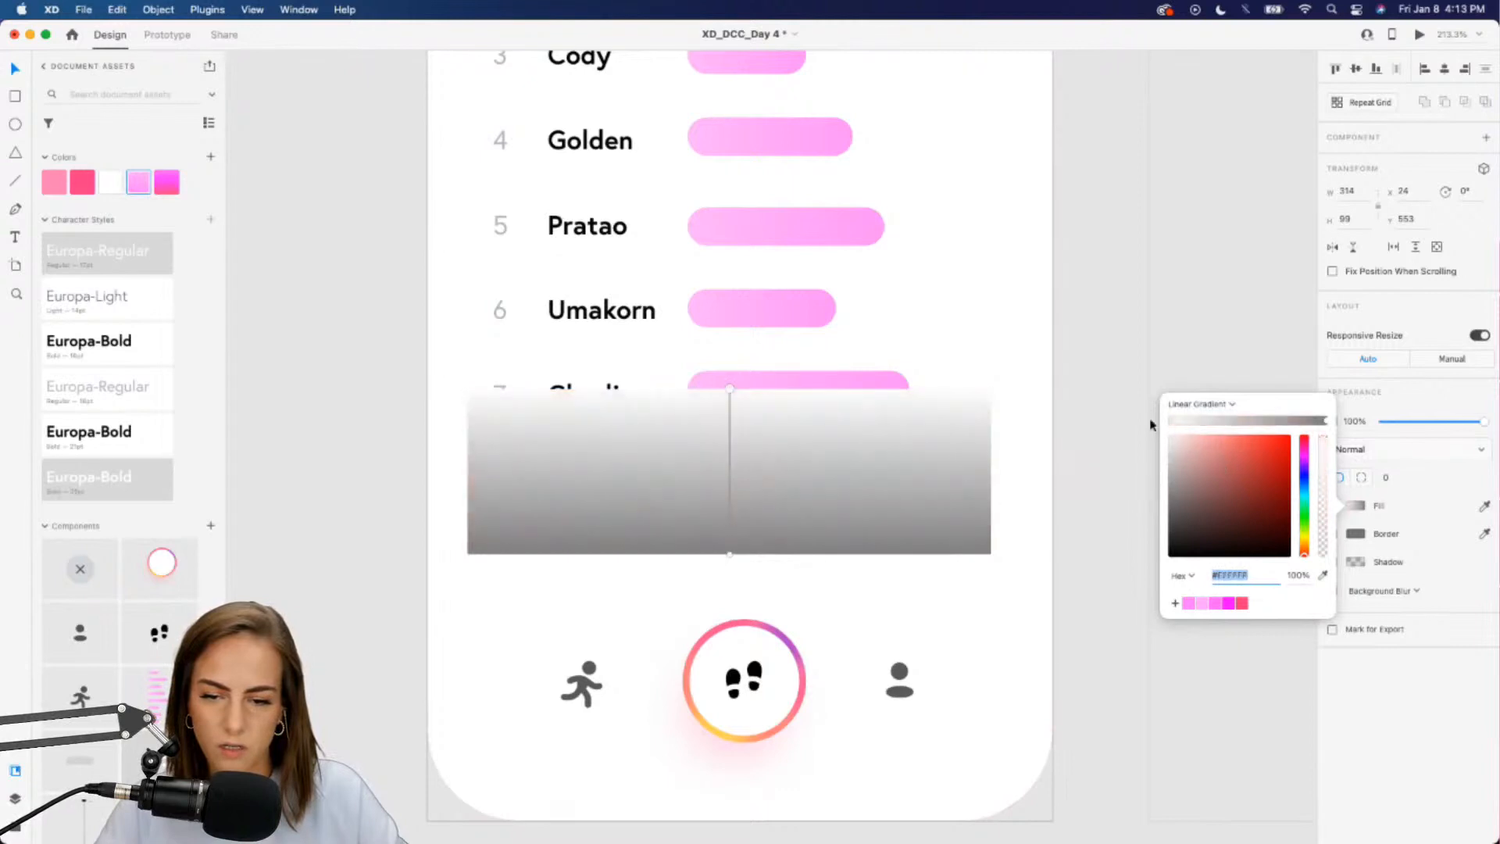
pyautogui.moveTo(1319, 428); pyautogui.dragTo(1155, 426)
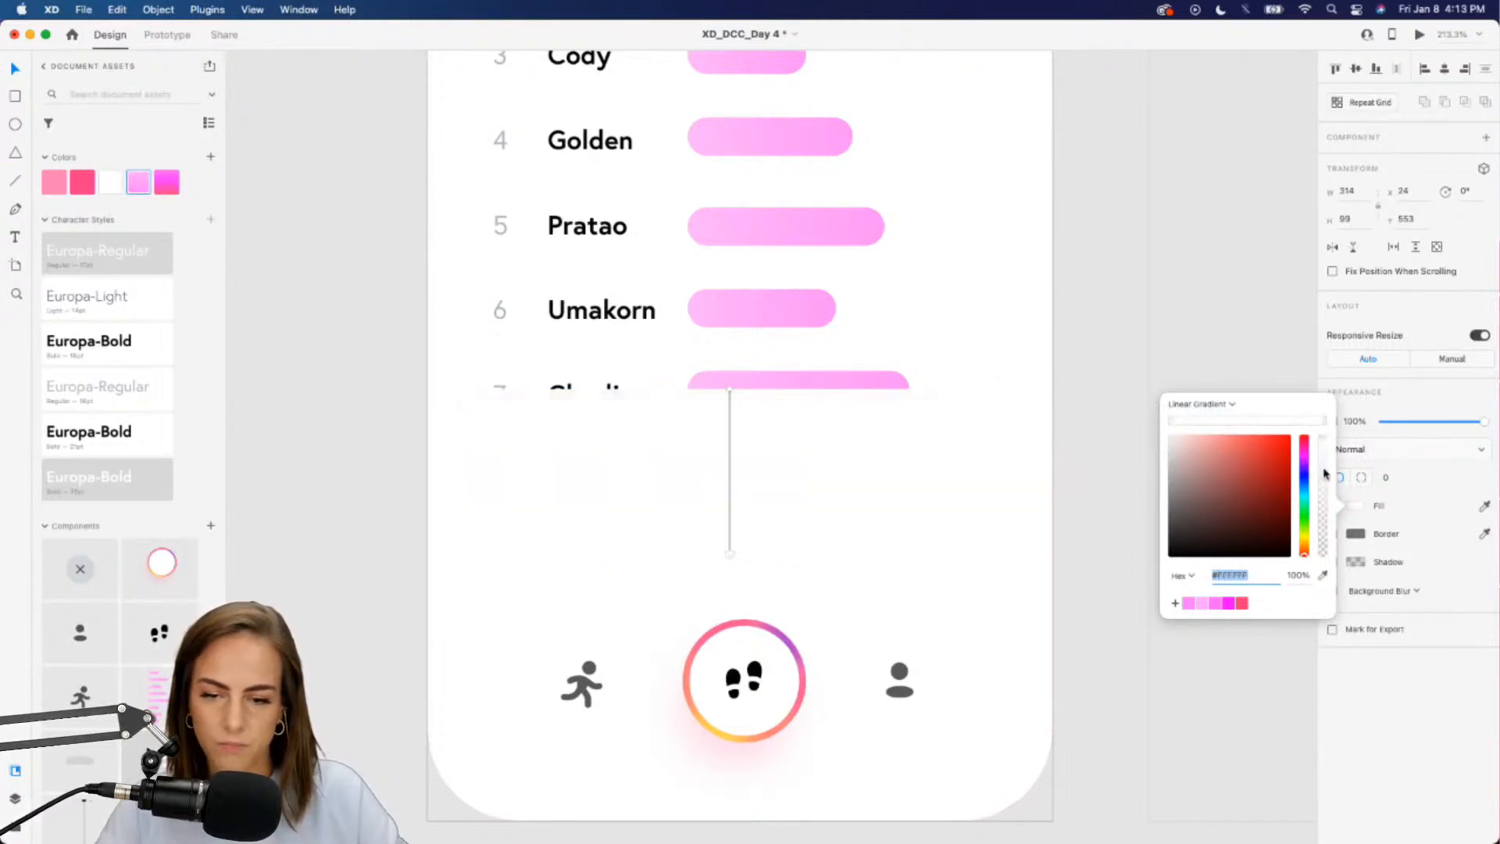
pyautogui.moveTo(1326, 473); pyautogui.dragTo(1329, 611)
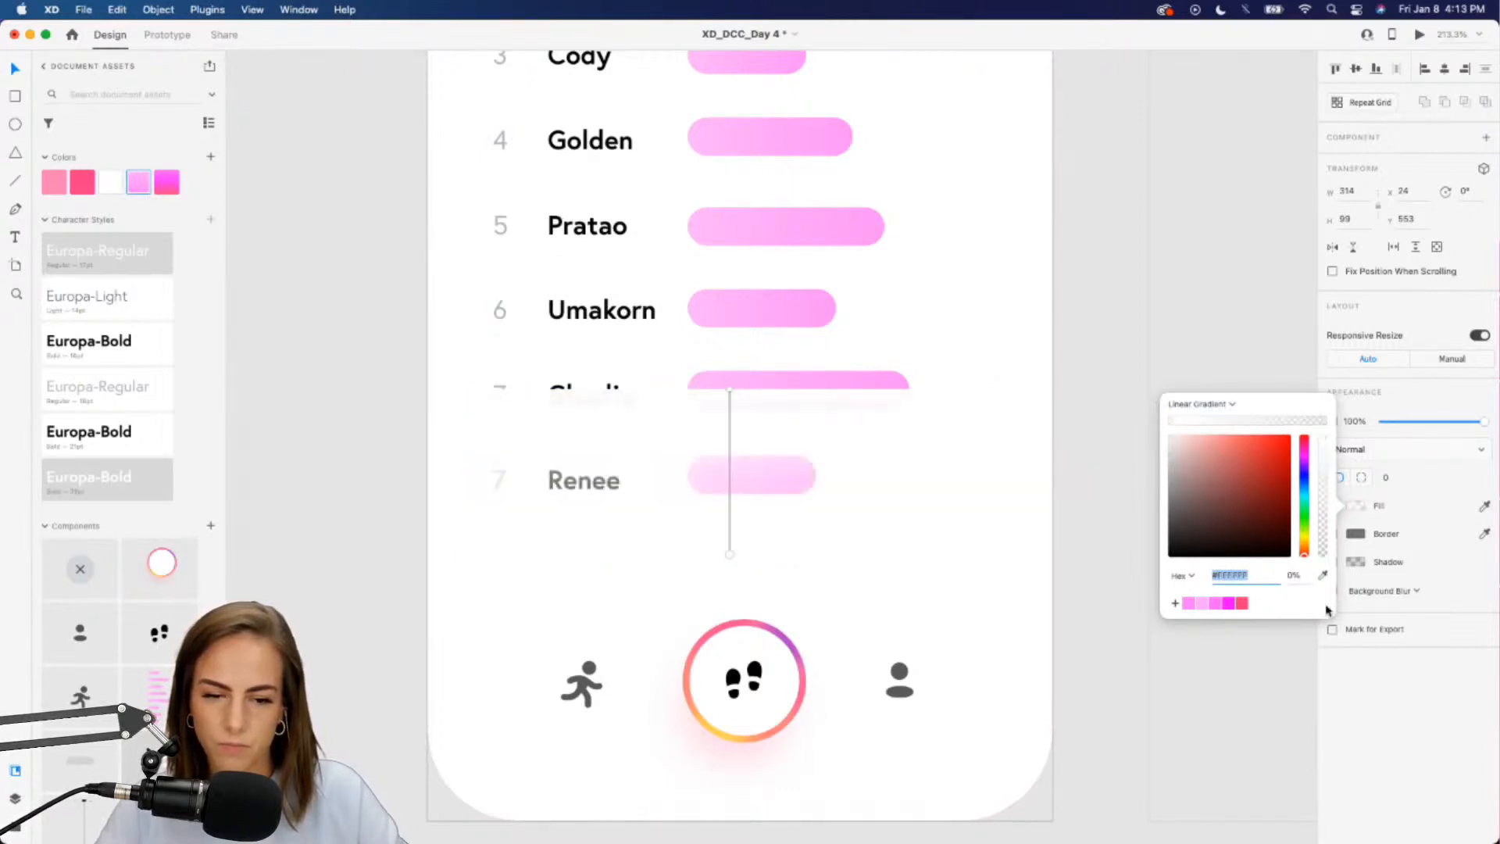
pyautogui.click(1356, 248)
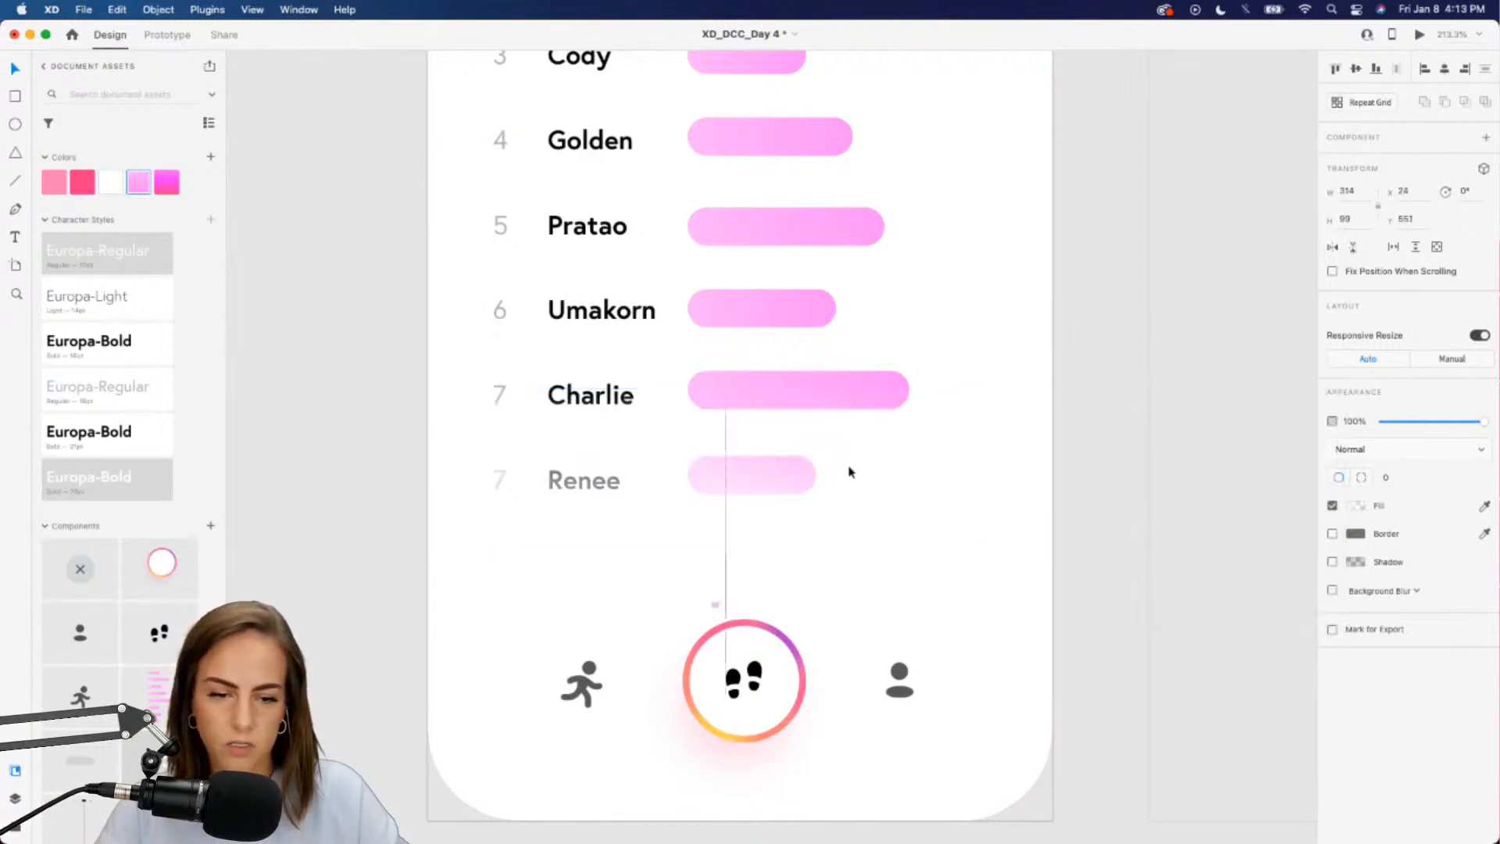
# Move the fade rectangle aside, change the last row's rank number to 8, and move the rectangle back over the last two rows
pyautogui.moveTo(651, 429); pyautogui.dragTo(794, 429)
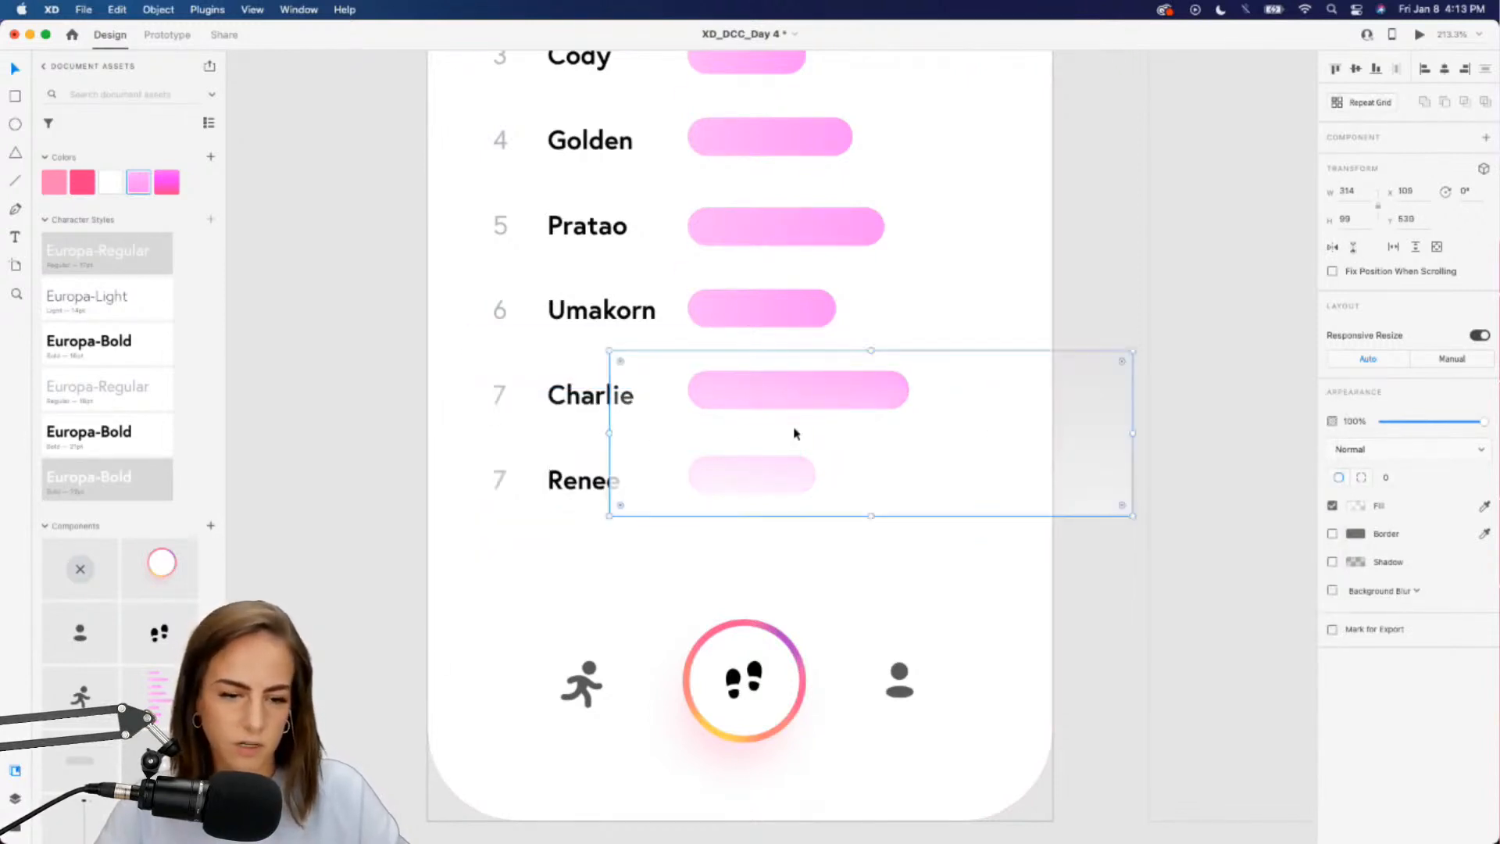
pyautogui.doubleClick(504, 483)
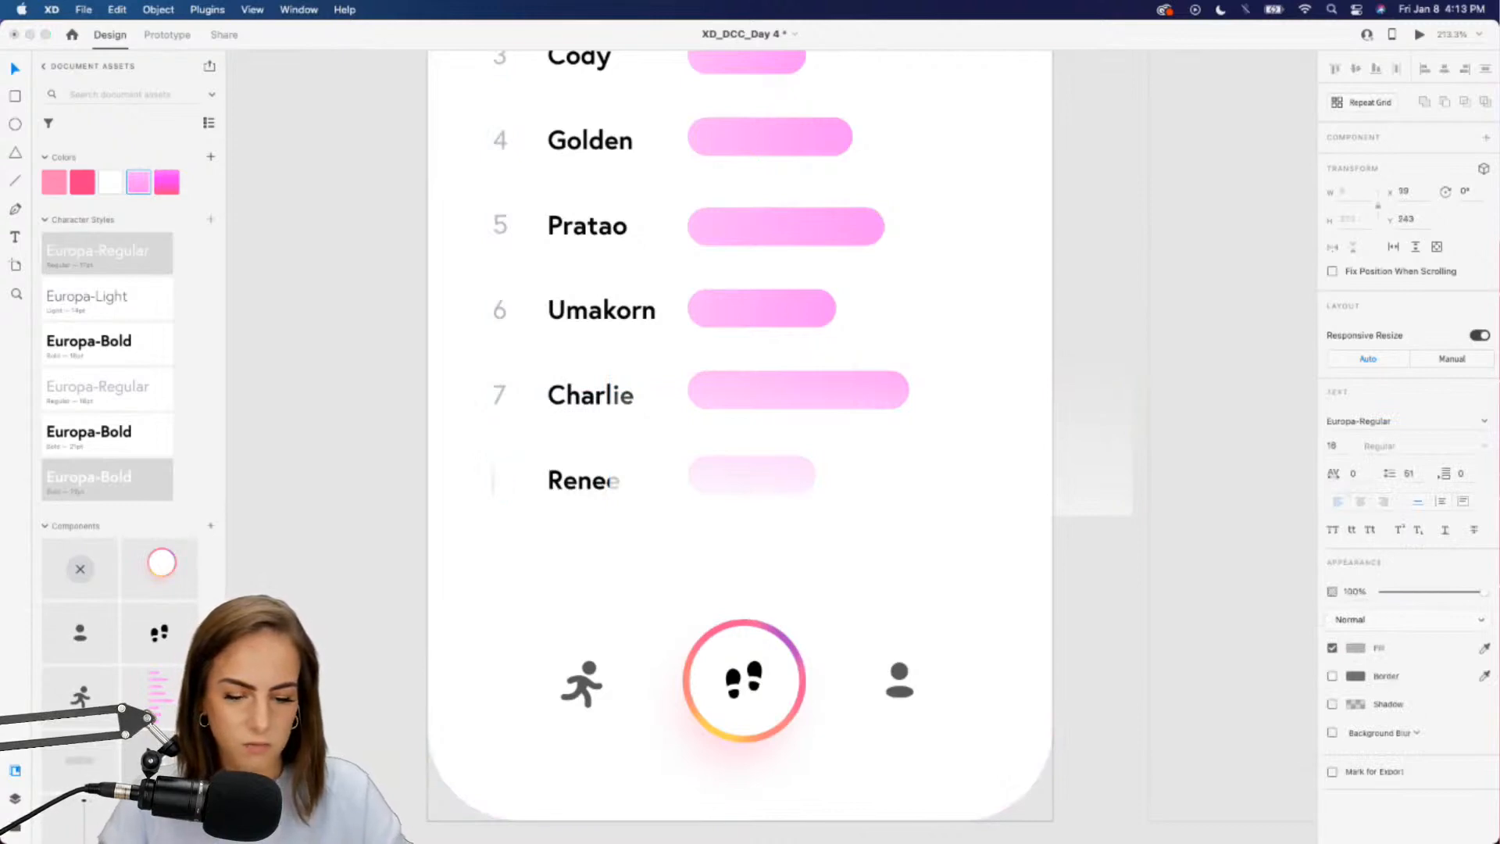
pyautogui.write('8')
pyautogui.moveTo(838, 487); pyautogui.dragTo(706, 471)
# Select the whole participant list with its bars and fade overlay, without the background shapes, and move it down to Y 262
pyautogui.scroll(-5, 707, 471)
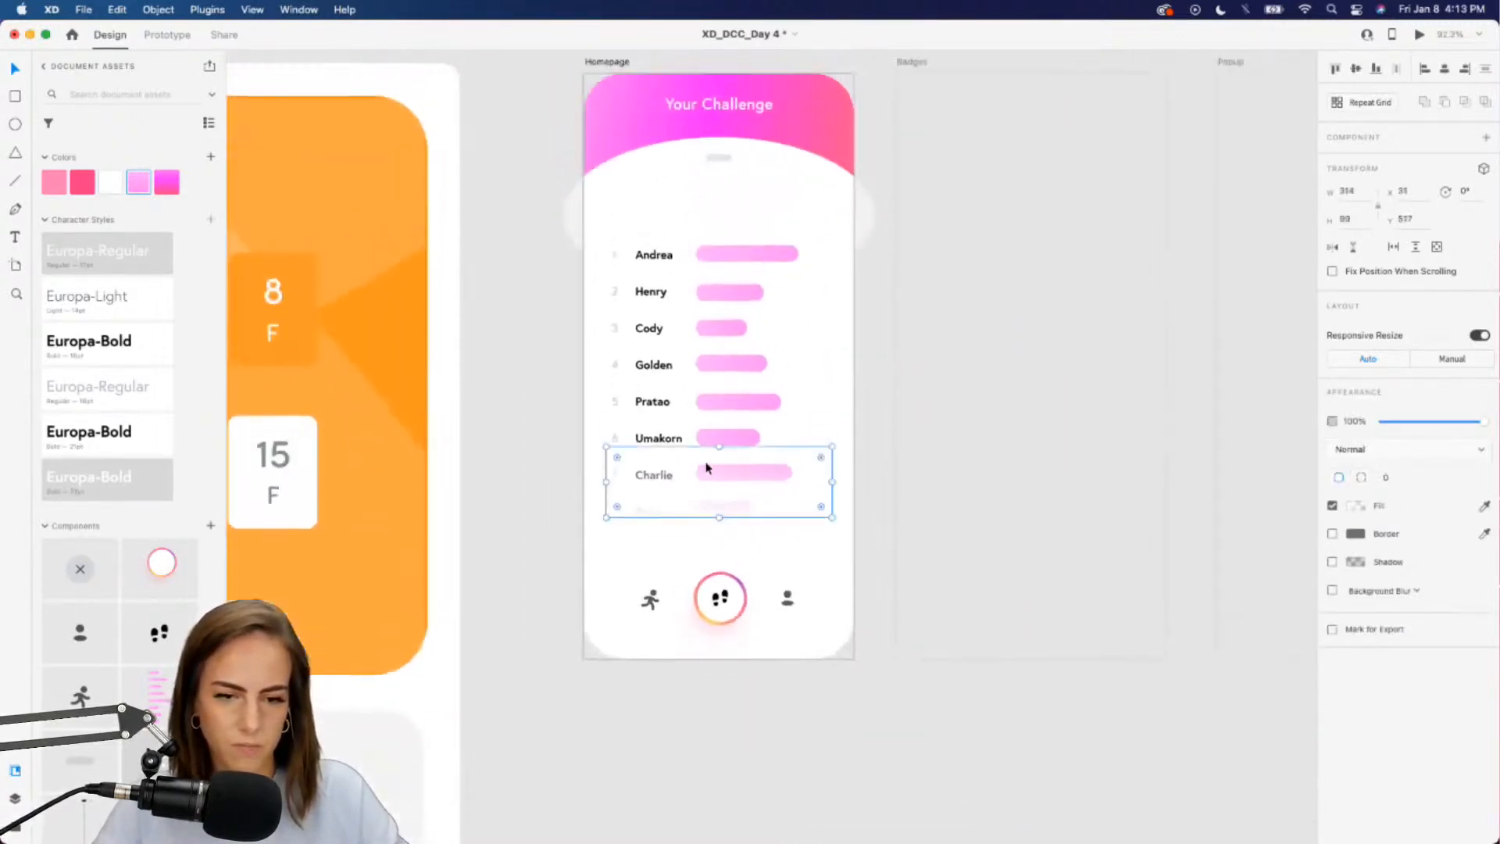
pyautogui.moveTo(561, 253); pyautogui.dragTo(864, 522)
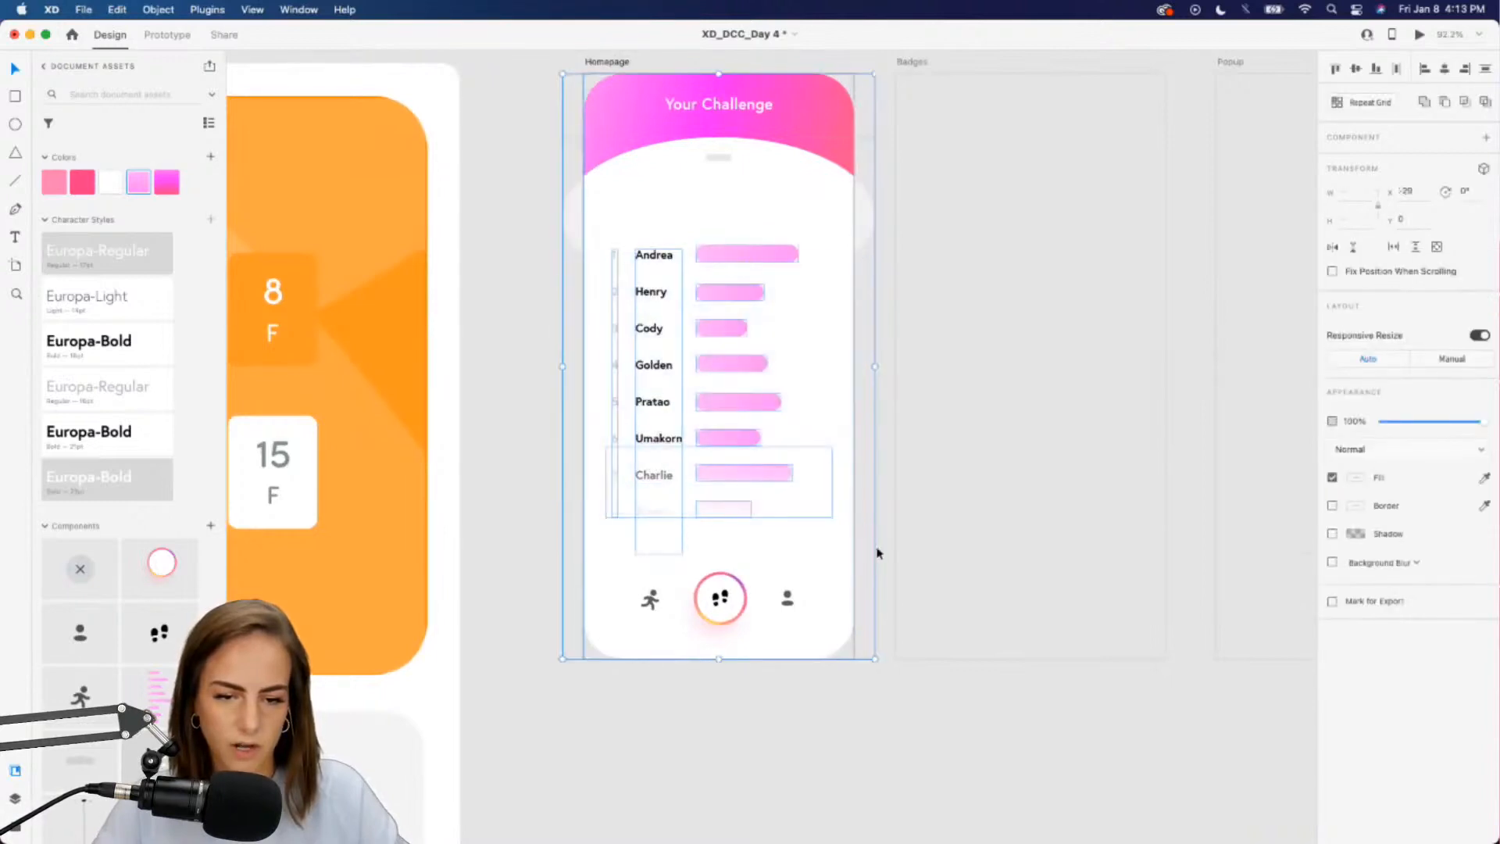
pyautogui.moveTo(771, 469); pyautogui.dragTo(768, 496)
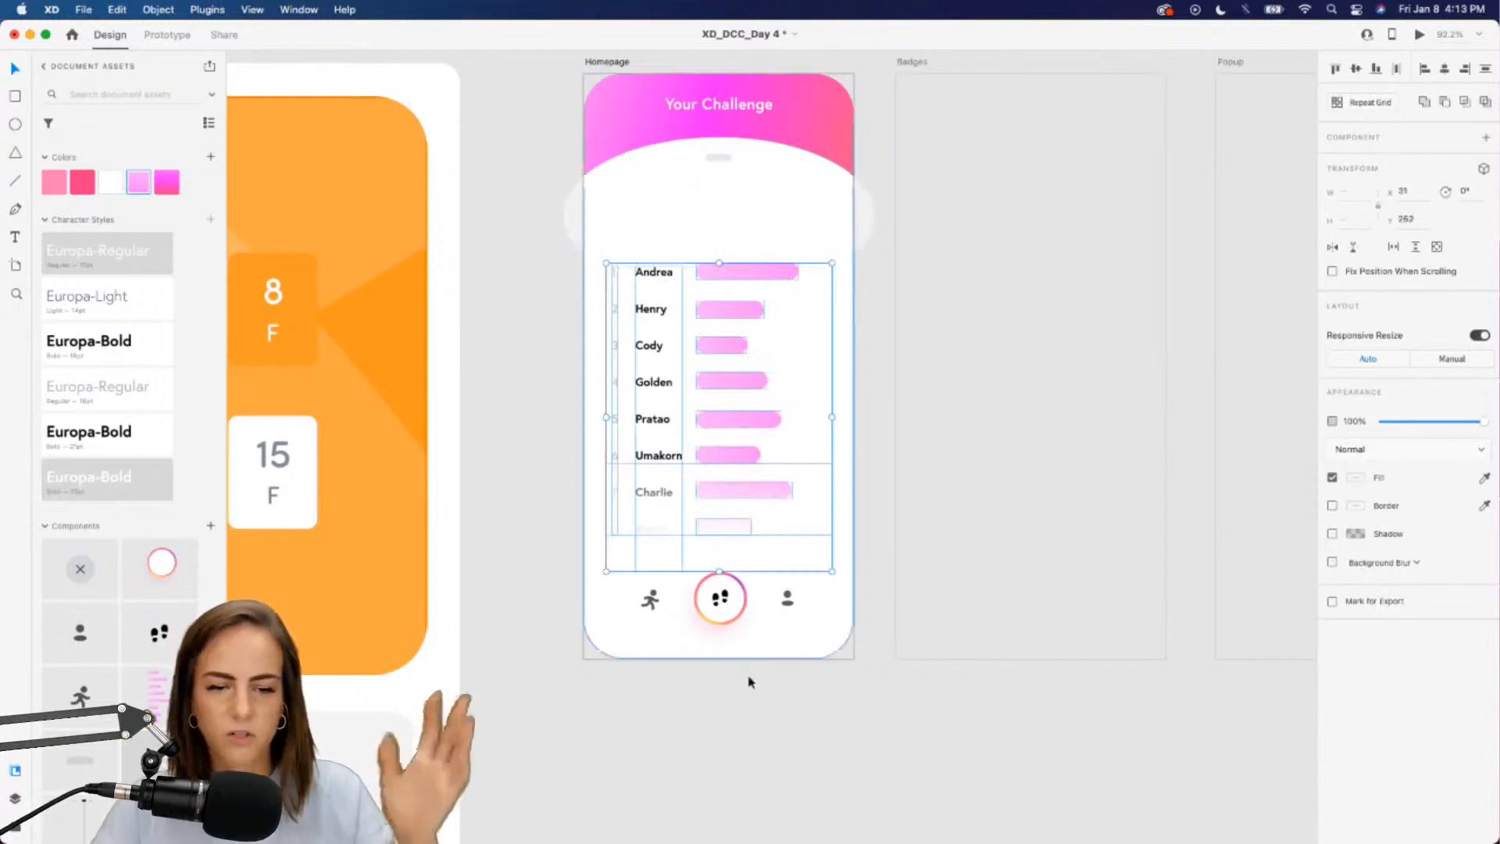
pyautogui.click(750, 688)
pyautogui.click(756, 504)
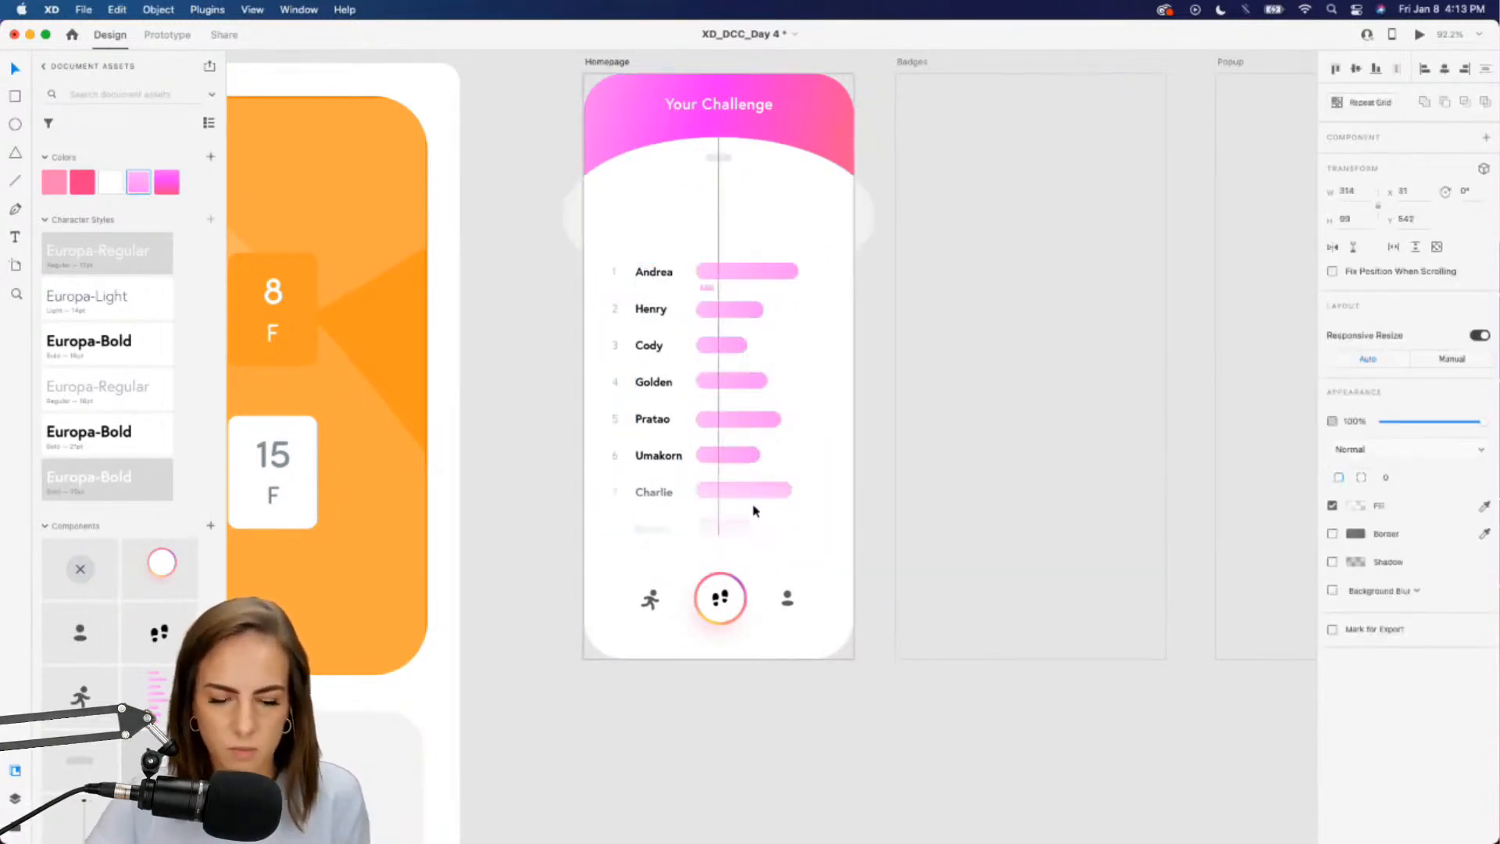
pyautogui.click(762, 713)
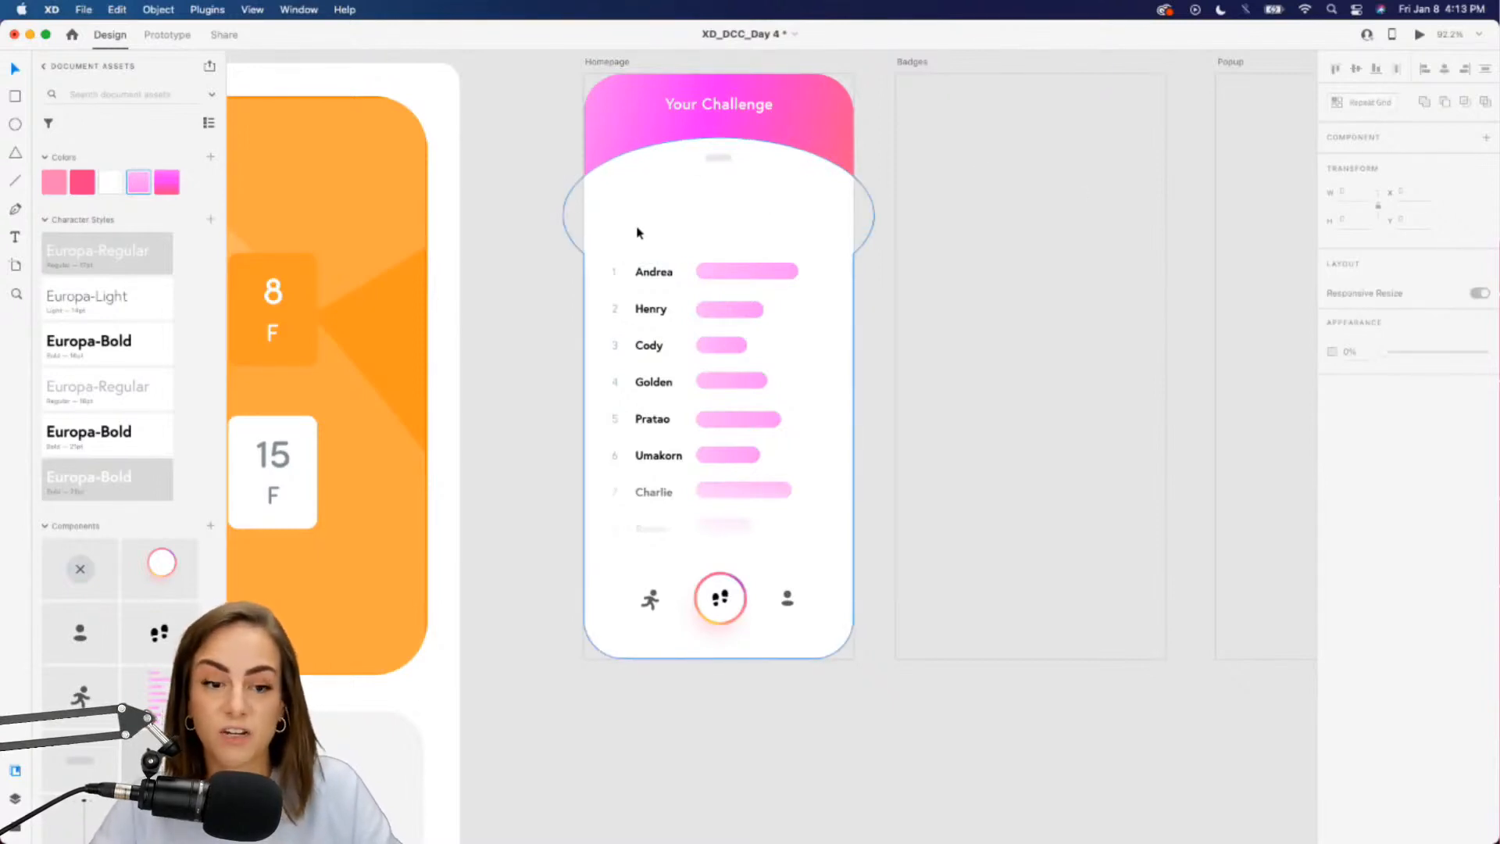
# Draw a circle about 97 wide in the empty area above the list and set its border size to 4
pyautogui.scroll(1, 636, 233)
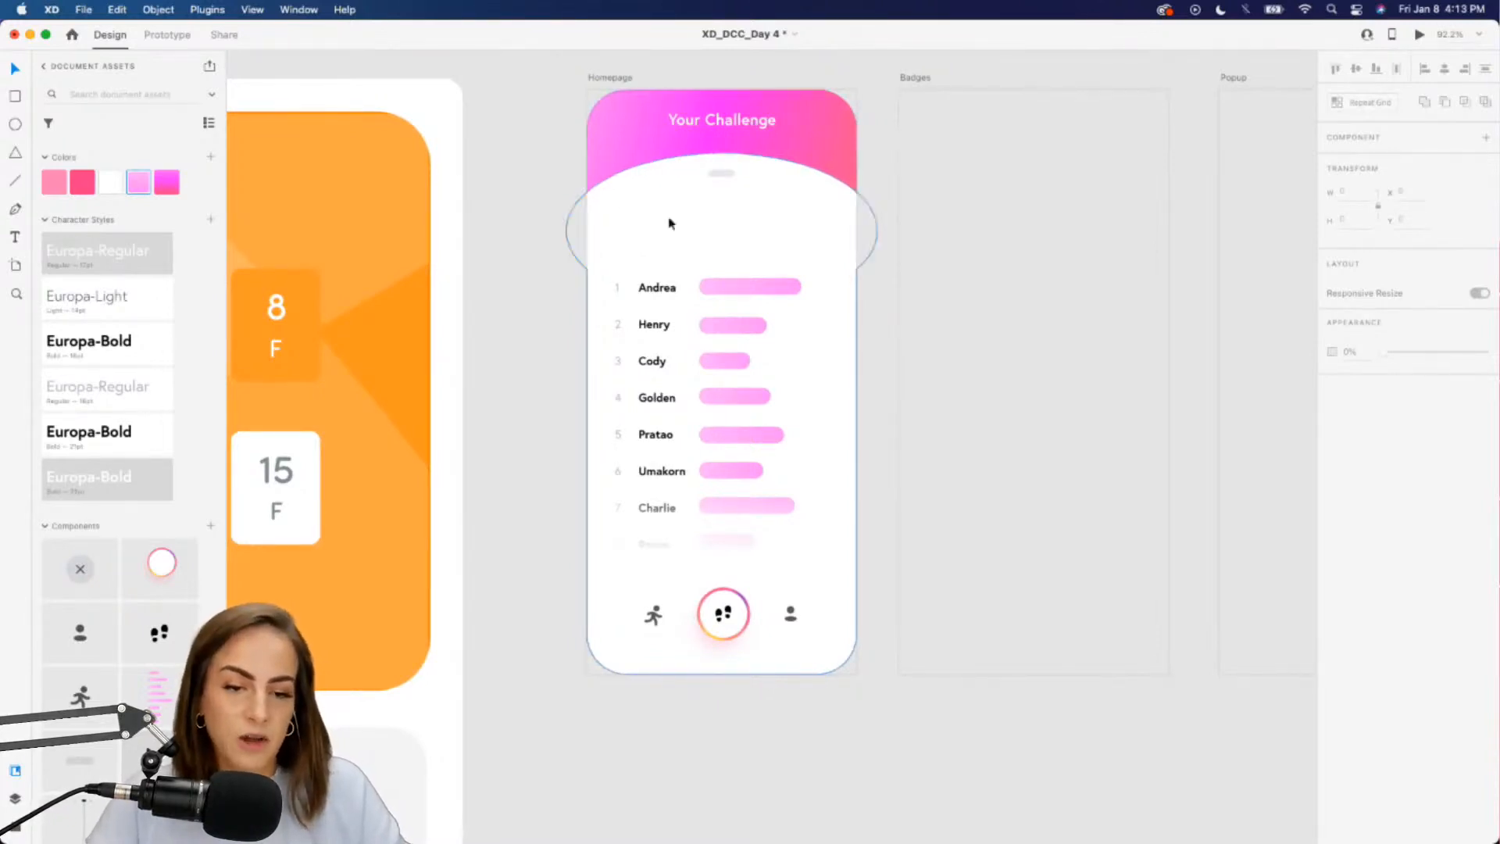
pyautogui.scroll(5, 669, 221)
pyautogui.scroll(-1, 669, 224)
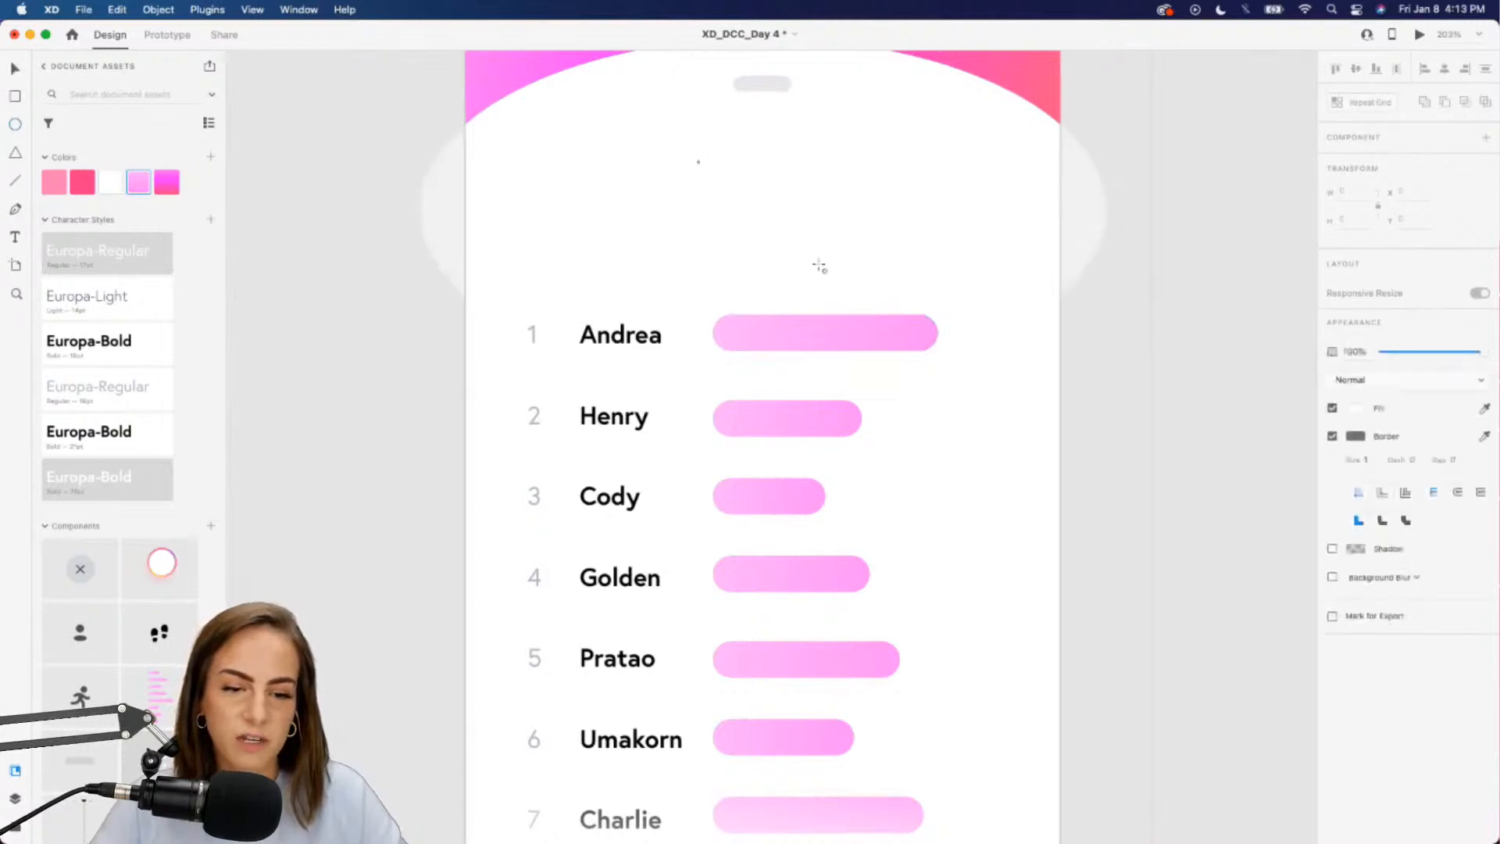
pyautogui.moveTo(697, 159); pyautogui.dragTo(851, 314)
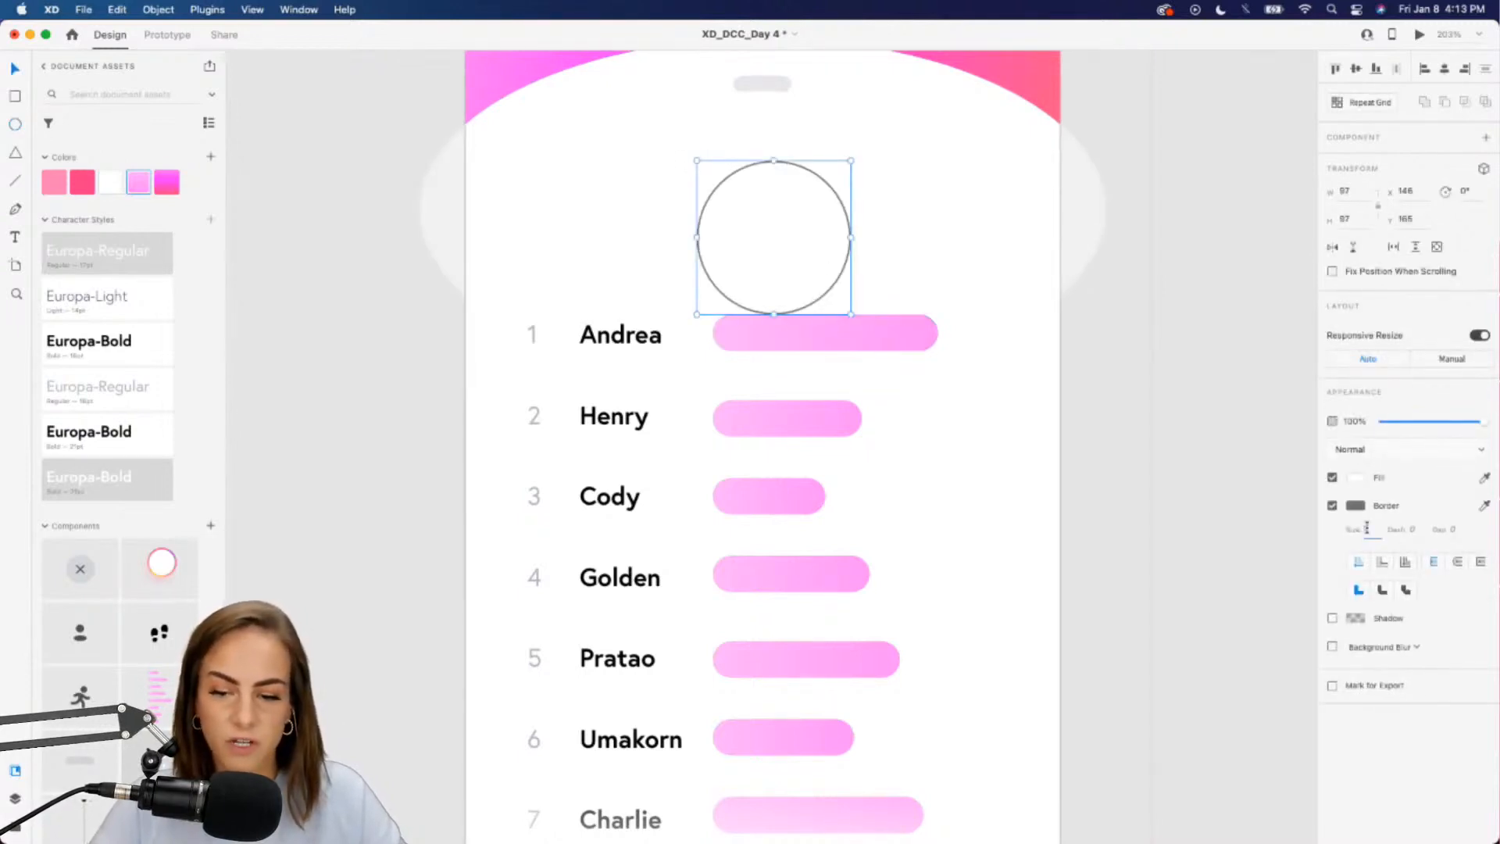
pyautogui.press('Up')
pyautogui.press('Up')
pyautogui.press('Up')
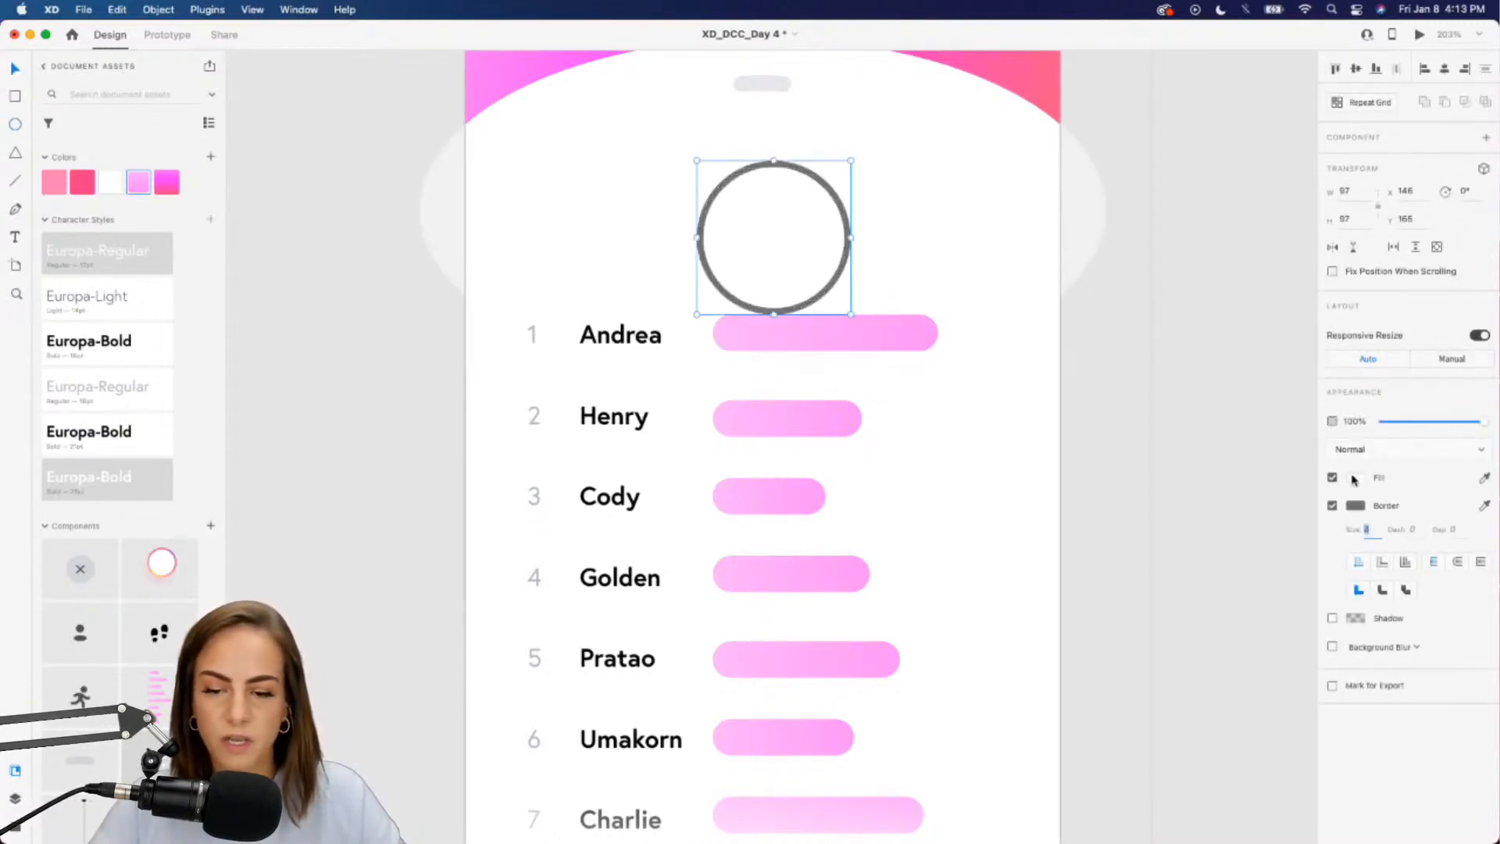
# Try a linear gradient and a radial gradient as the circle's fill
pyautogui.click(1355, 478)
pyautogui.click(1196, 386)
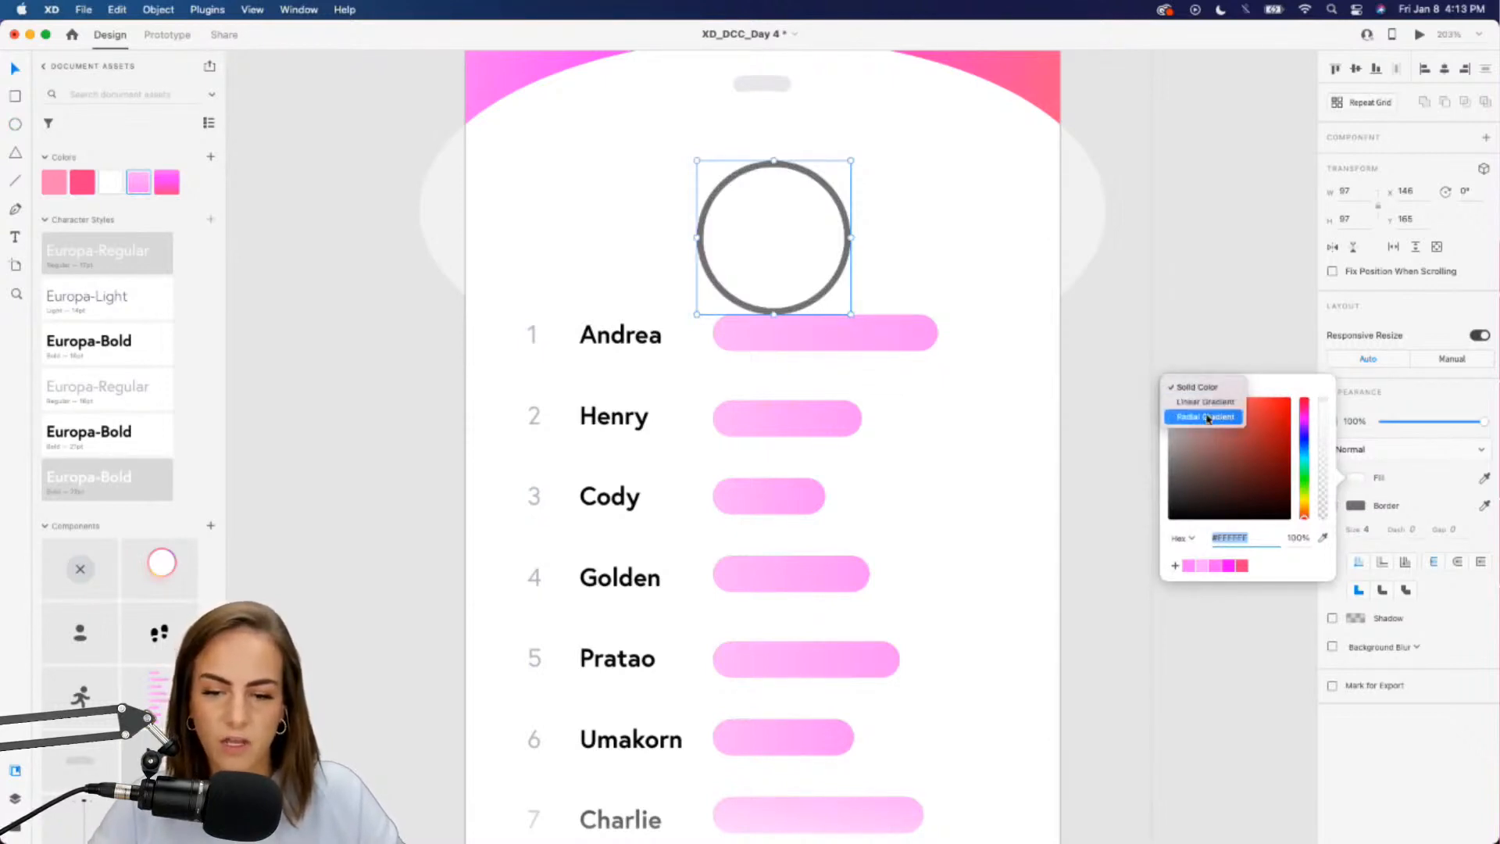
pyautogui.click(1205, 402)
pyautogui.click(1204, 379)
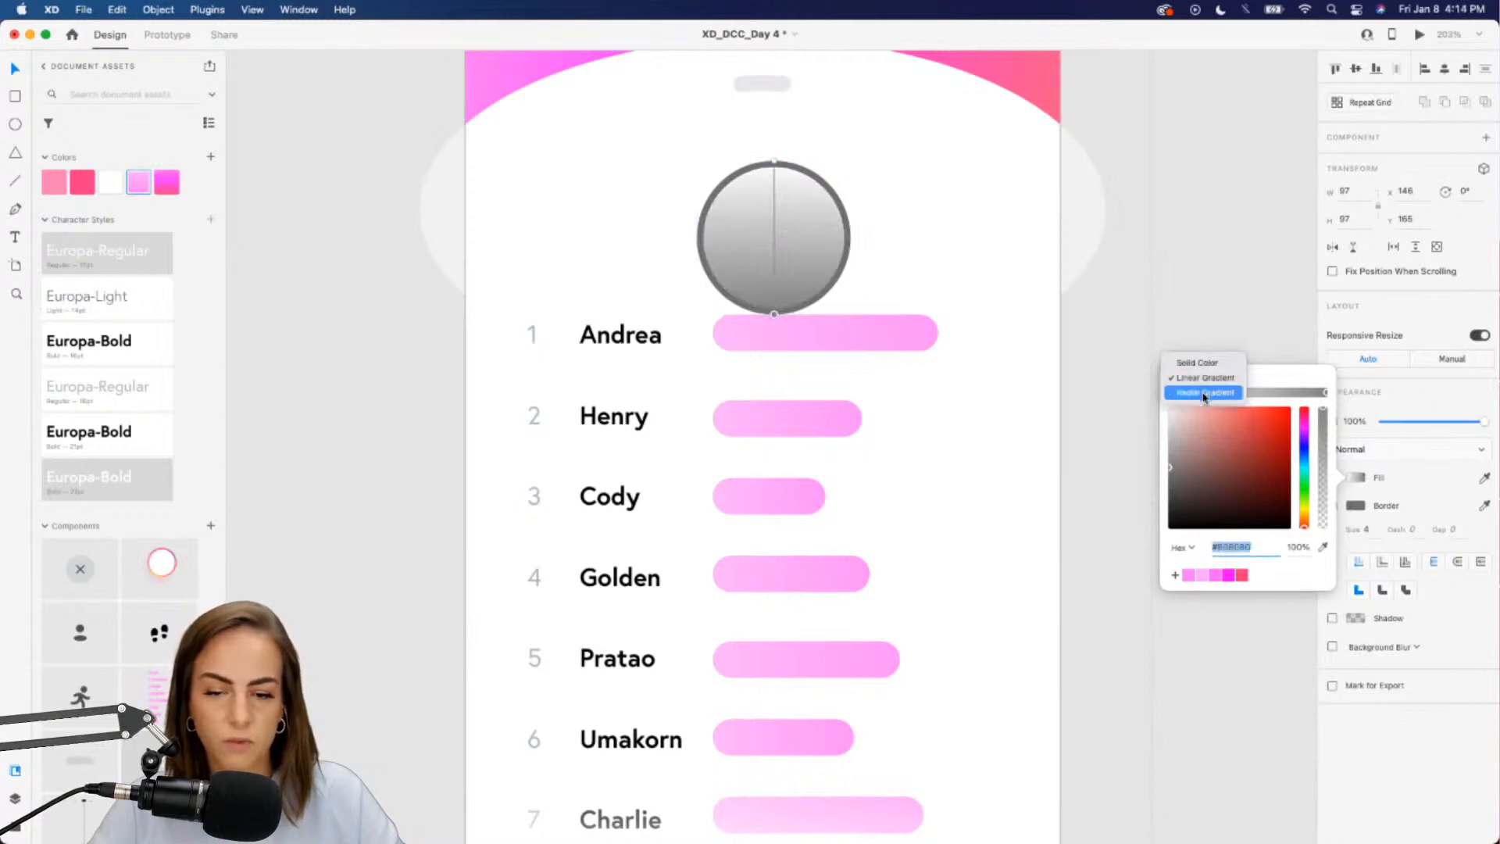
pyautogui.click(1206, 393)
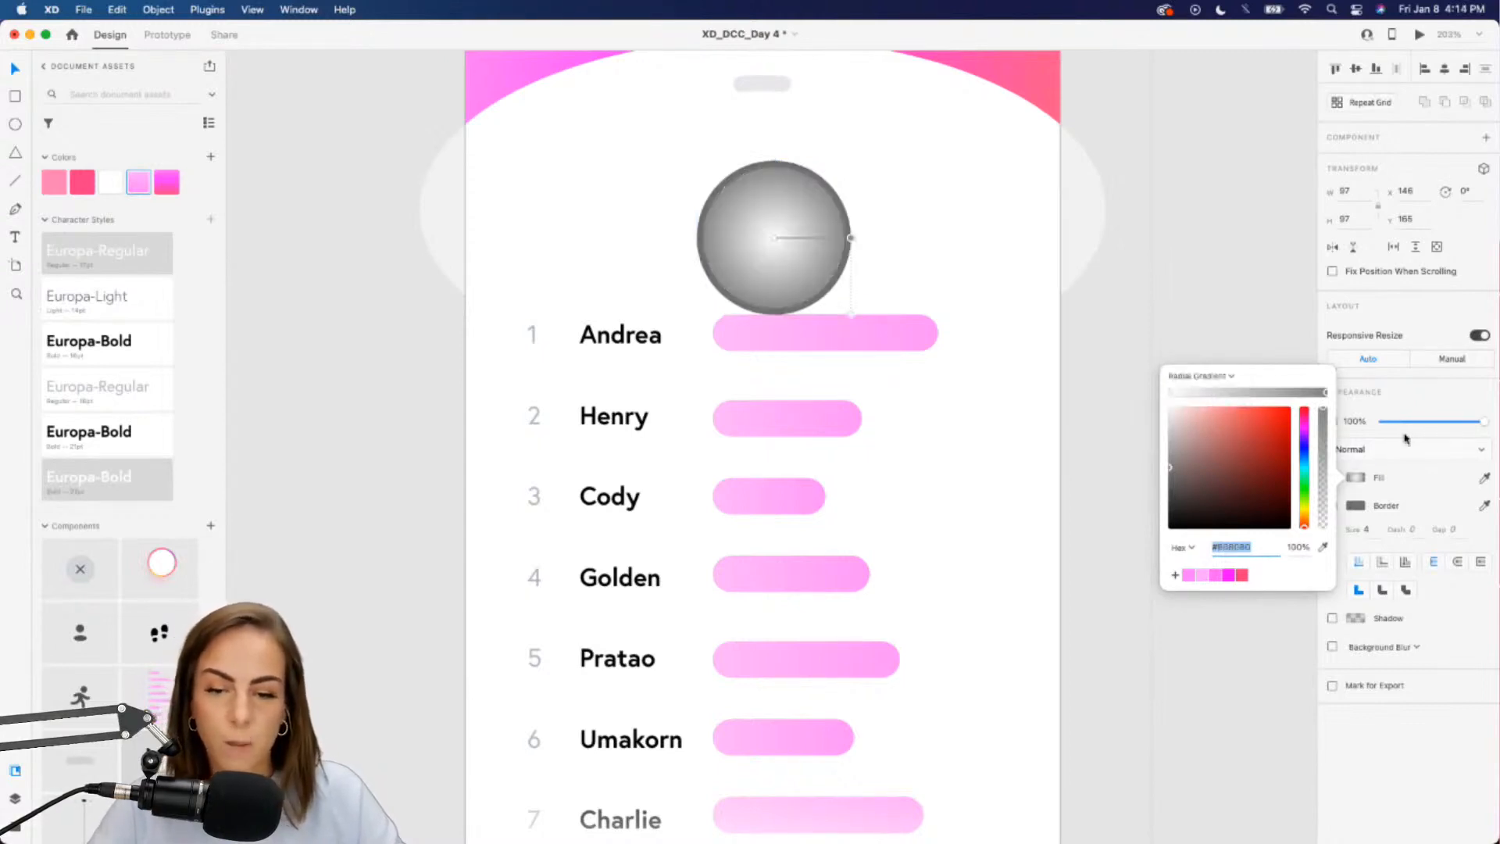
# Check the circle's border colour options and delete the test circle
pyautogui.click(1364, 508)
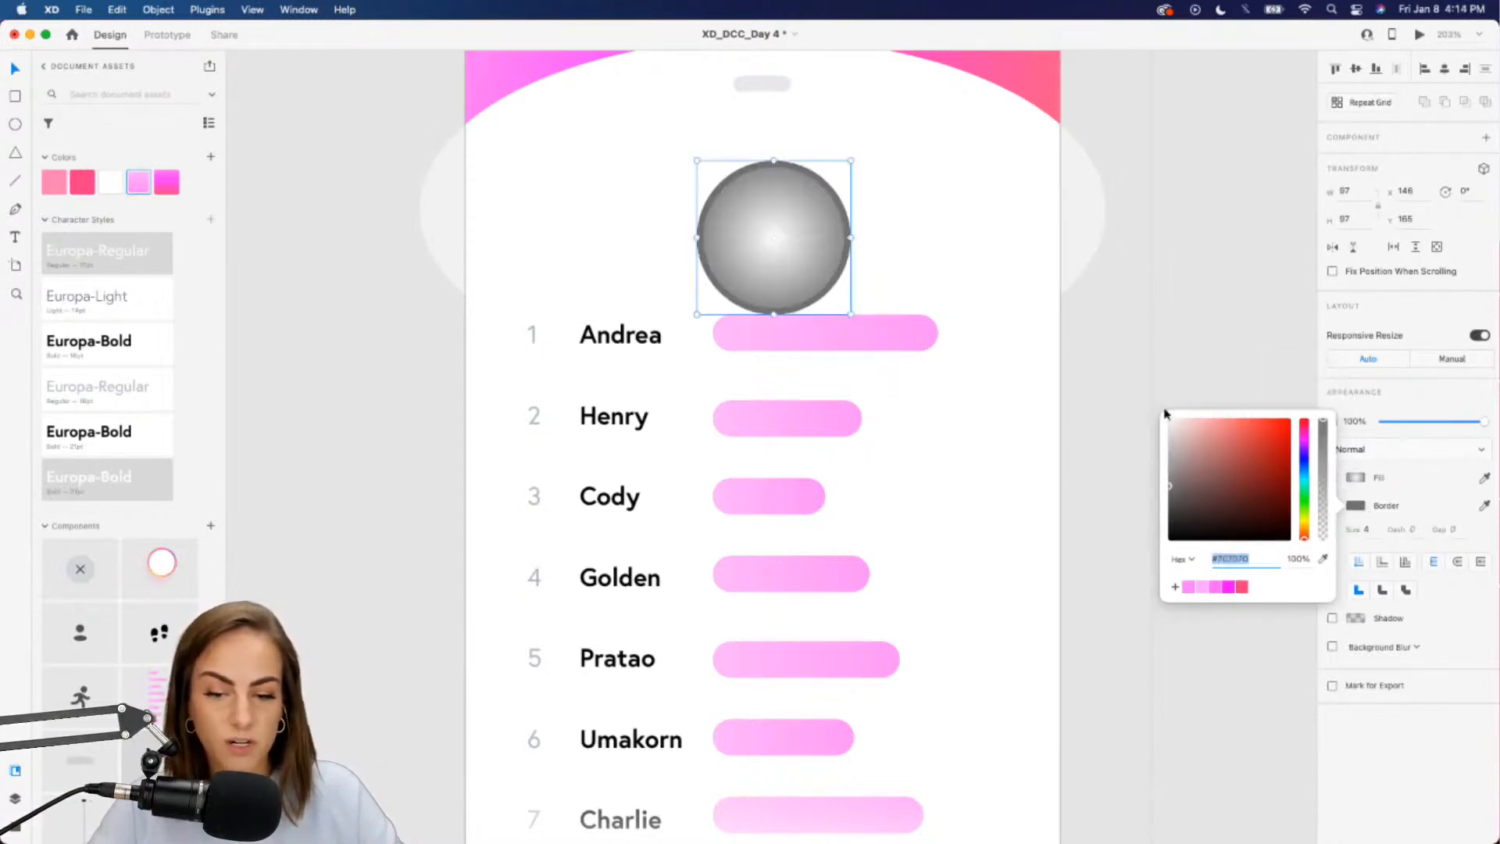
pyautogui.click(807, 224)
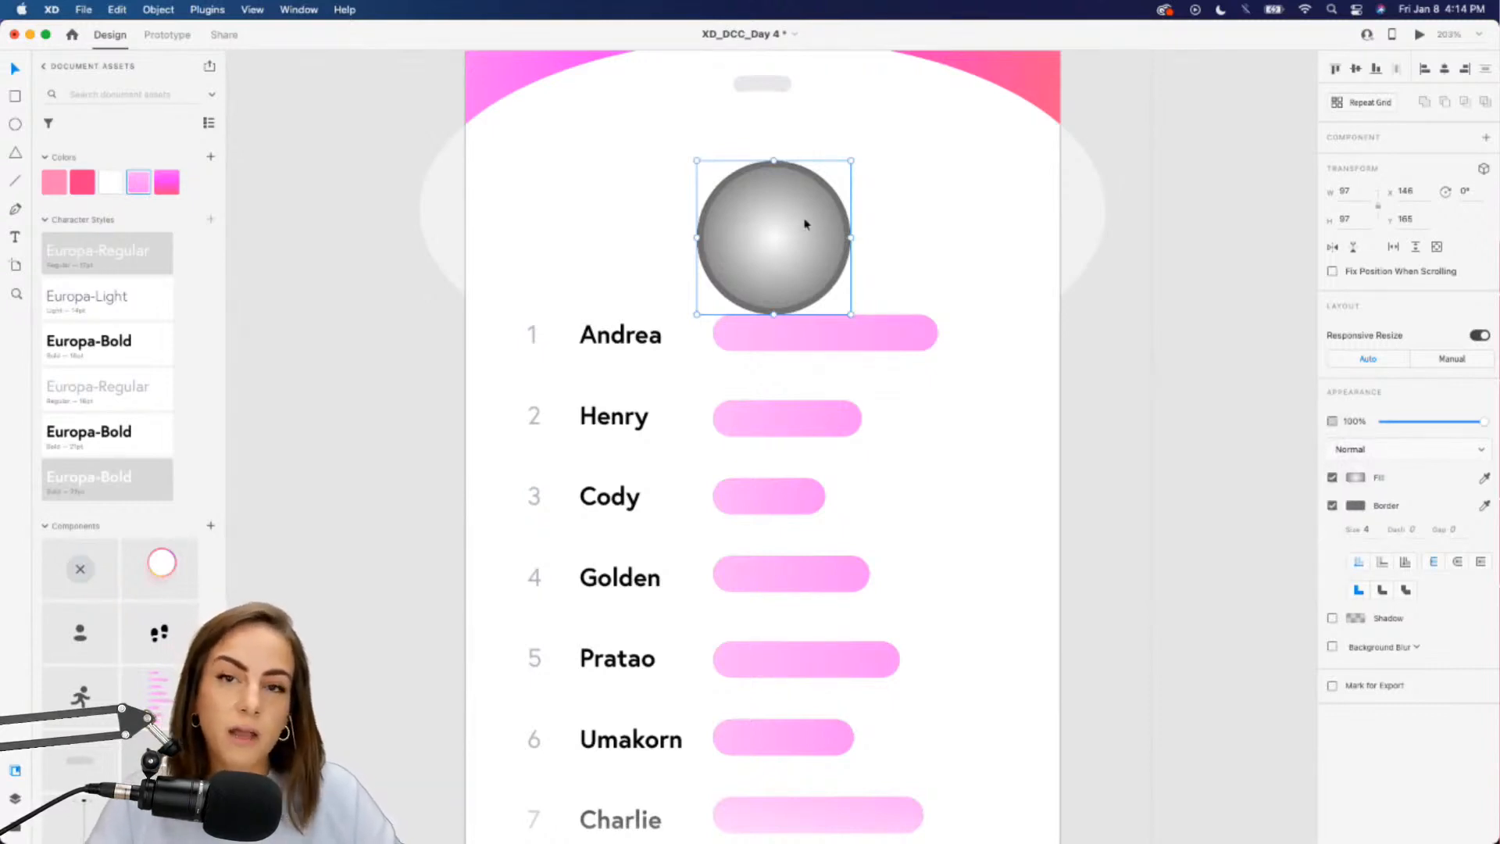
pyautogui.press('Delete')
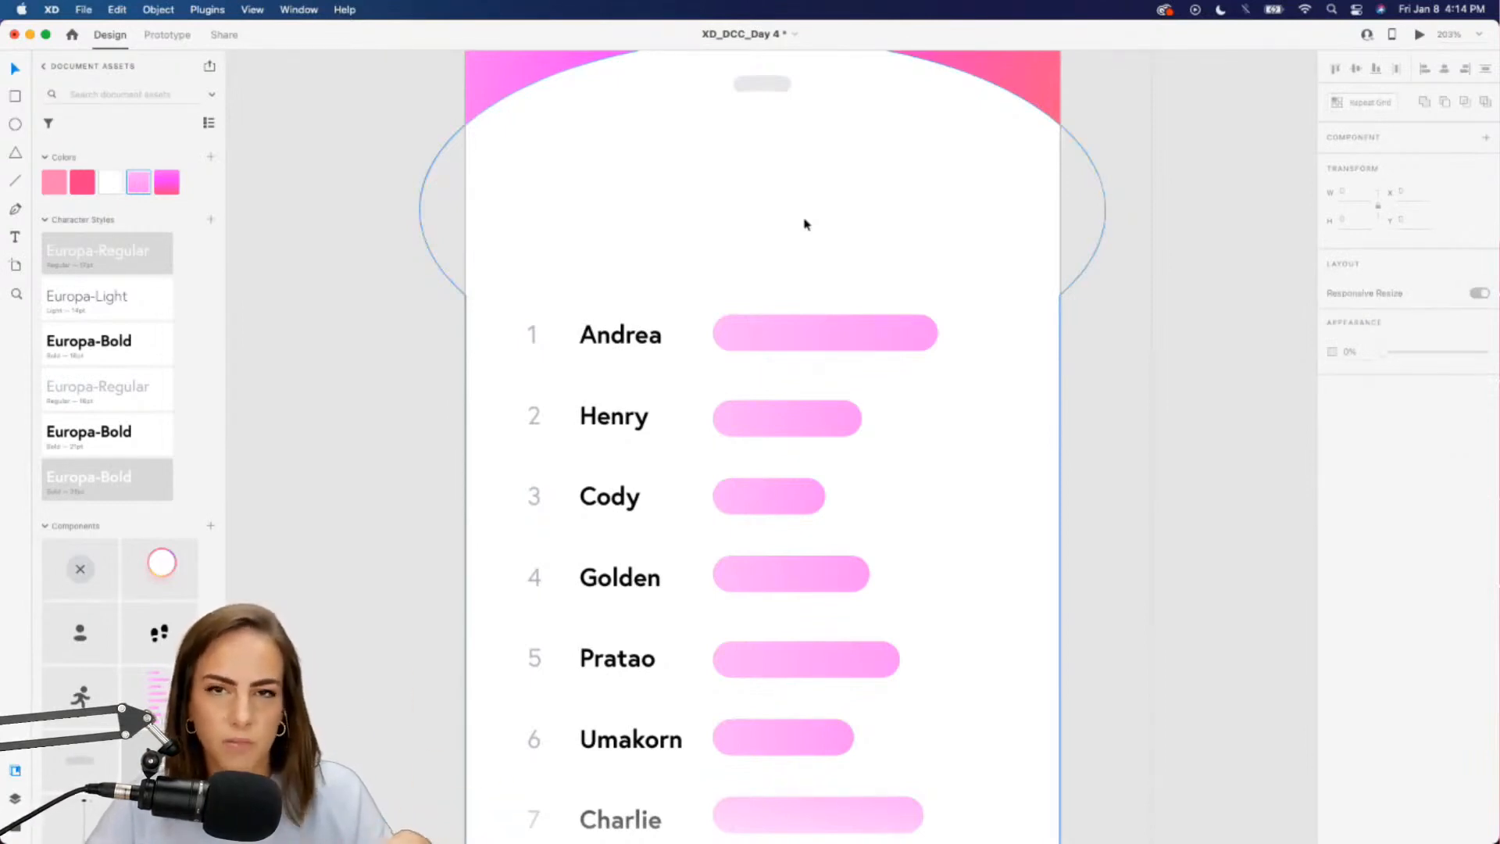
# Examine how the ring around the footsteps icon is built by entering its component and selecting the blurred coloured circles inside its mask
pyautogui.scroll(-10, 807, 224)
pyautogui.scroll(5, 801, 422)
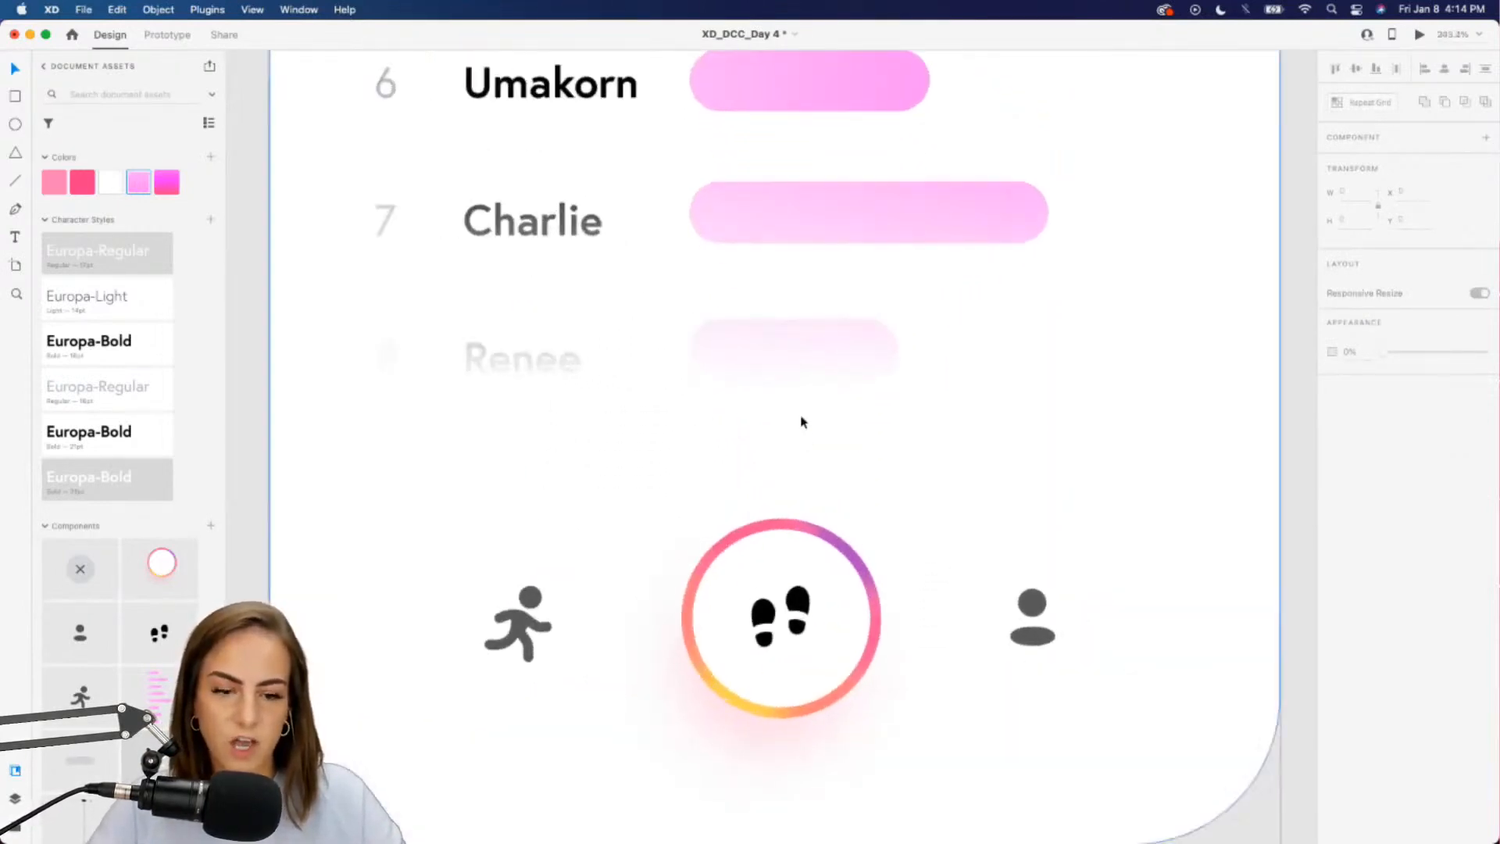
pyautogui.scroll(-3, 801, 420)
pyautogui.scroll(5, 801, 419)
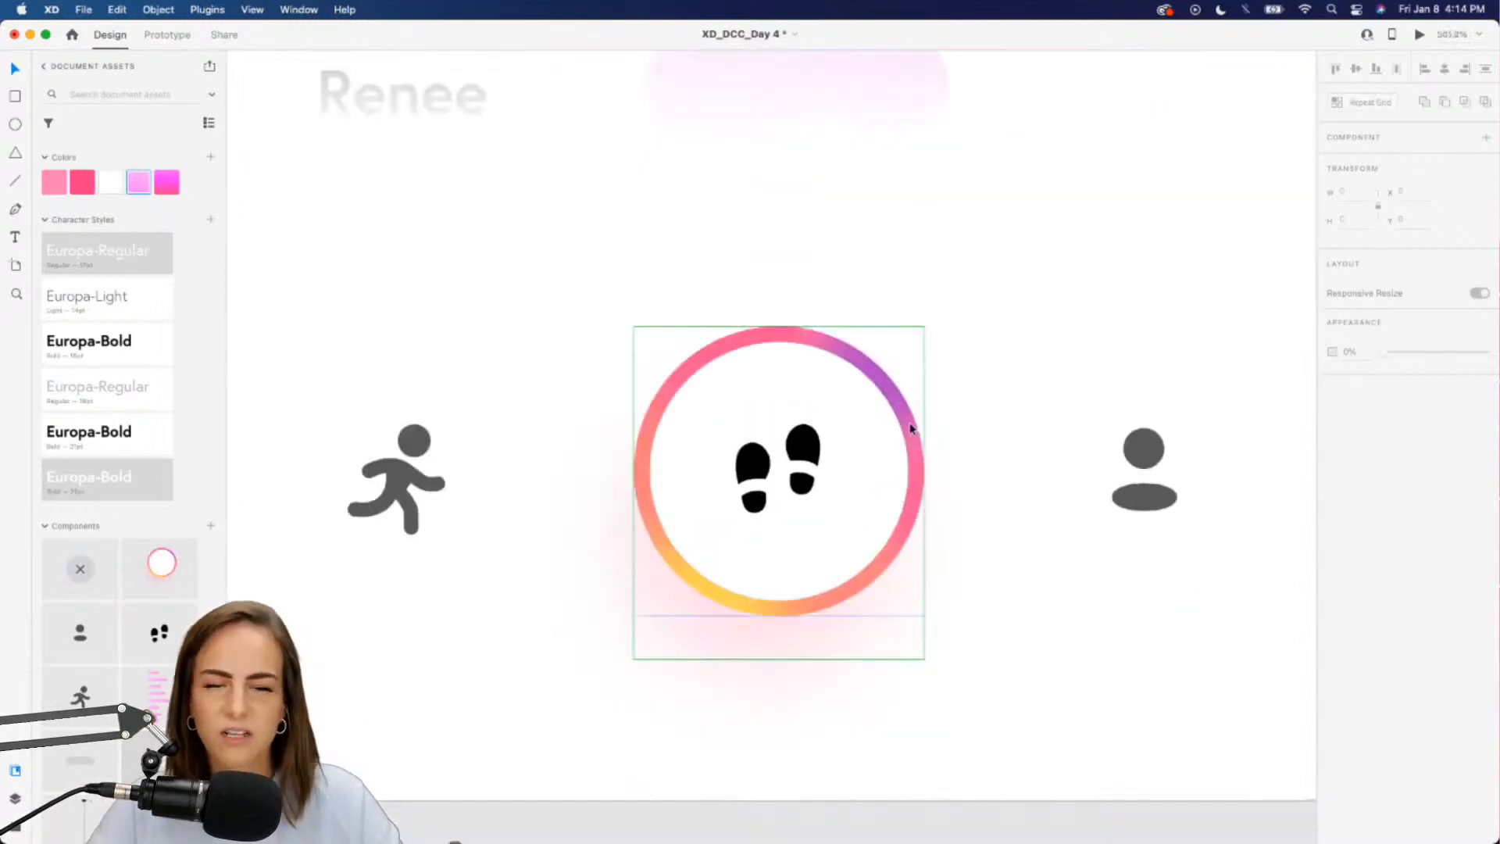
pyautogui.click(911, 429)
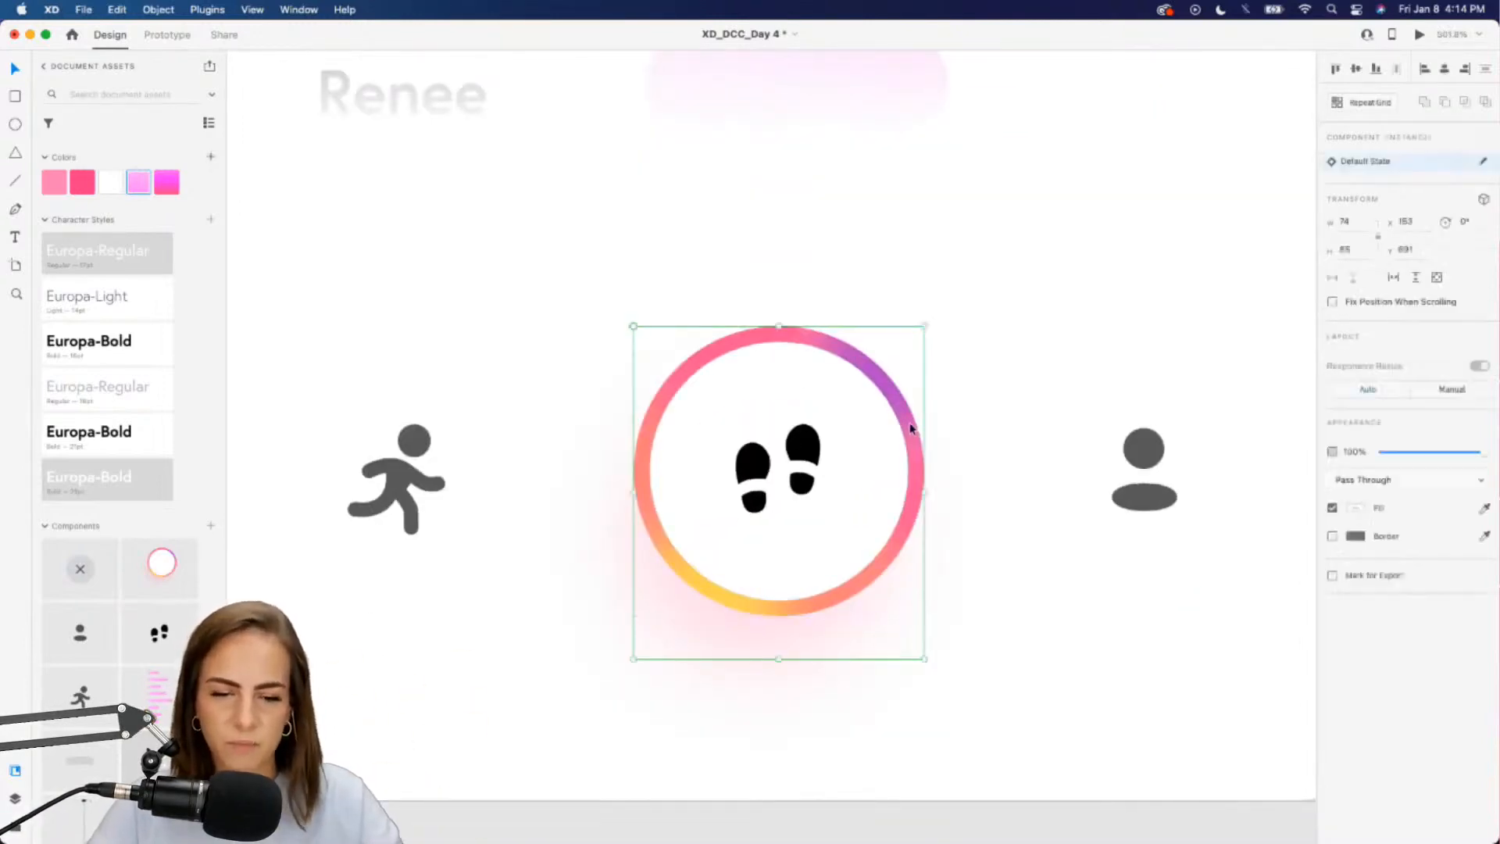
pyautogui.press('Escape')
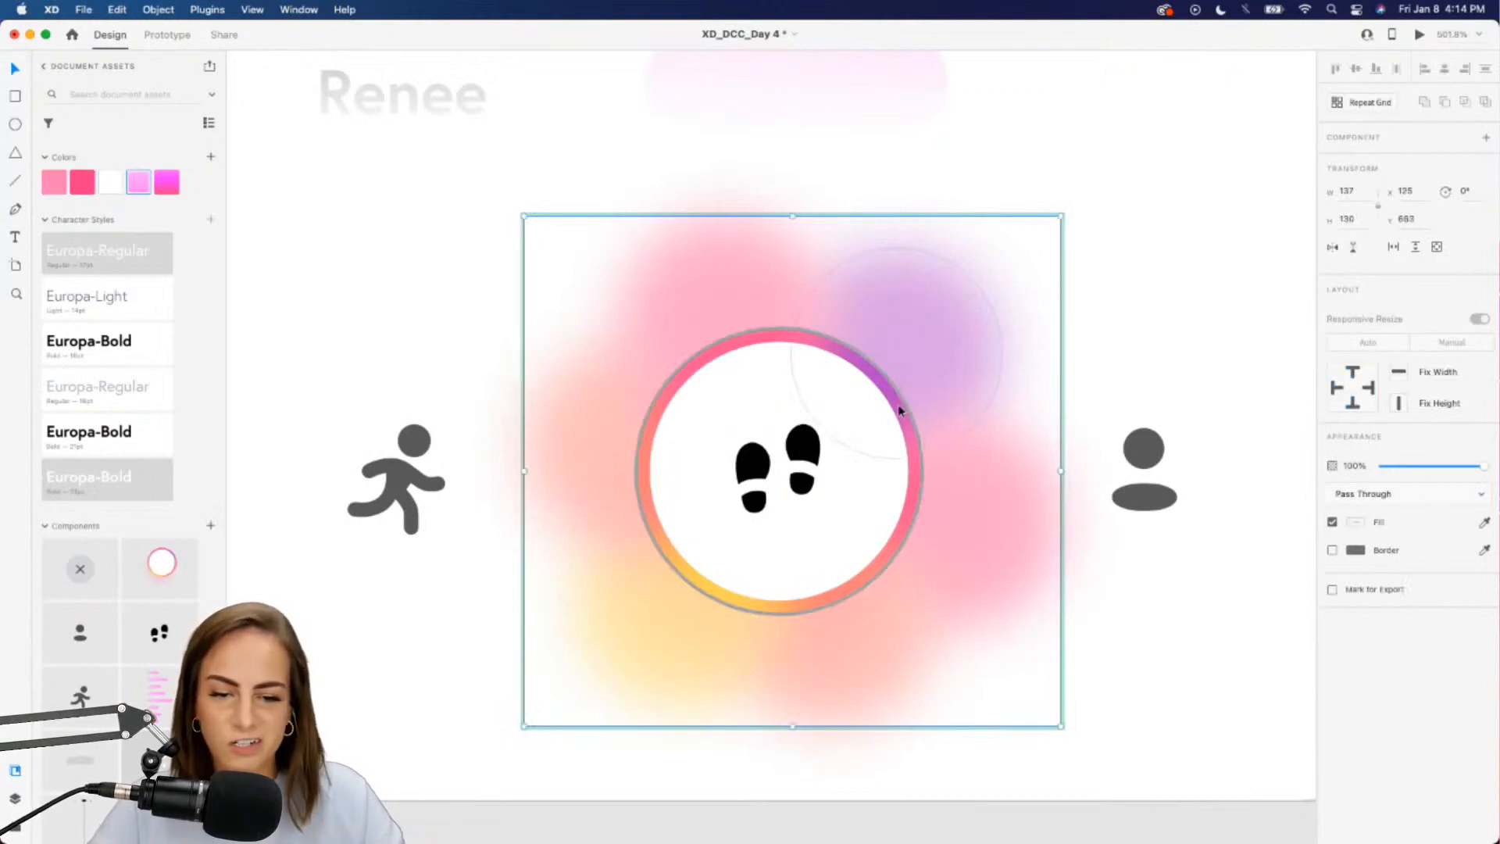
pyautogui.doubleClick(898, 404)
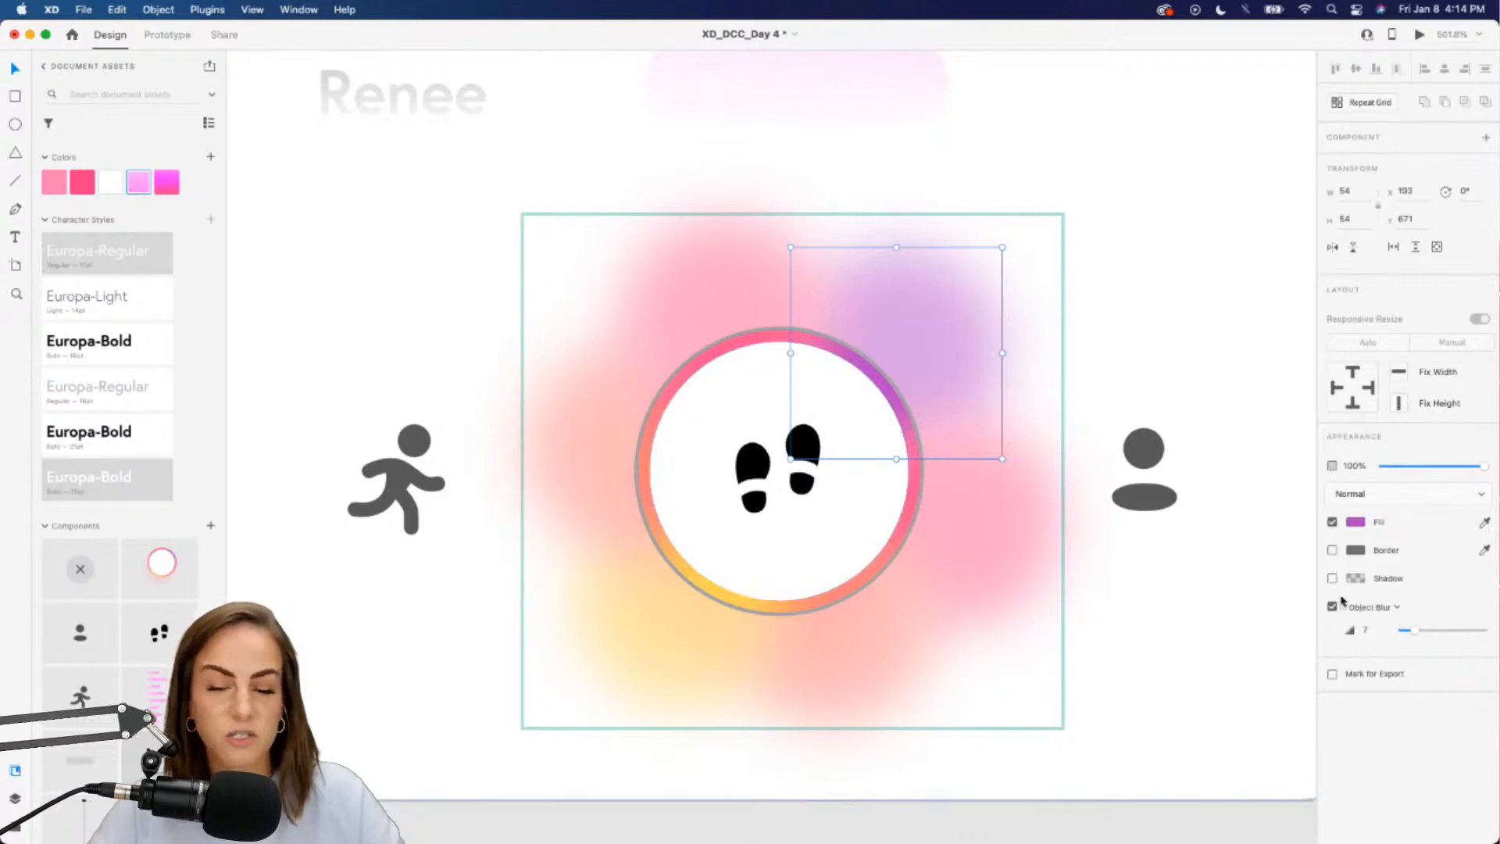
pyautogui.click(952, 526)
pyautogui.click(817, 649)
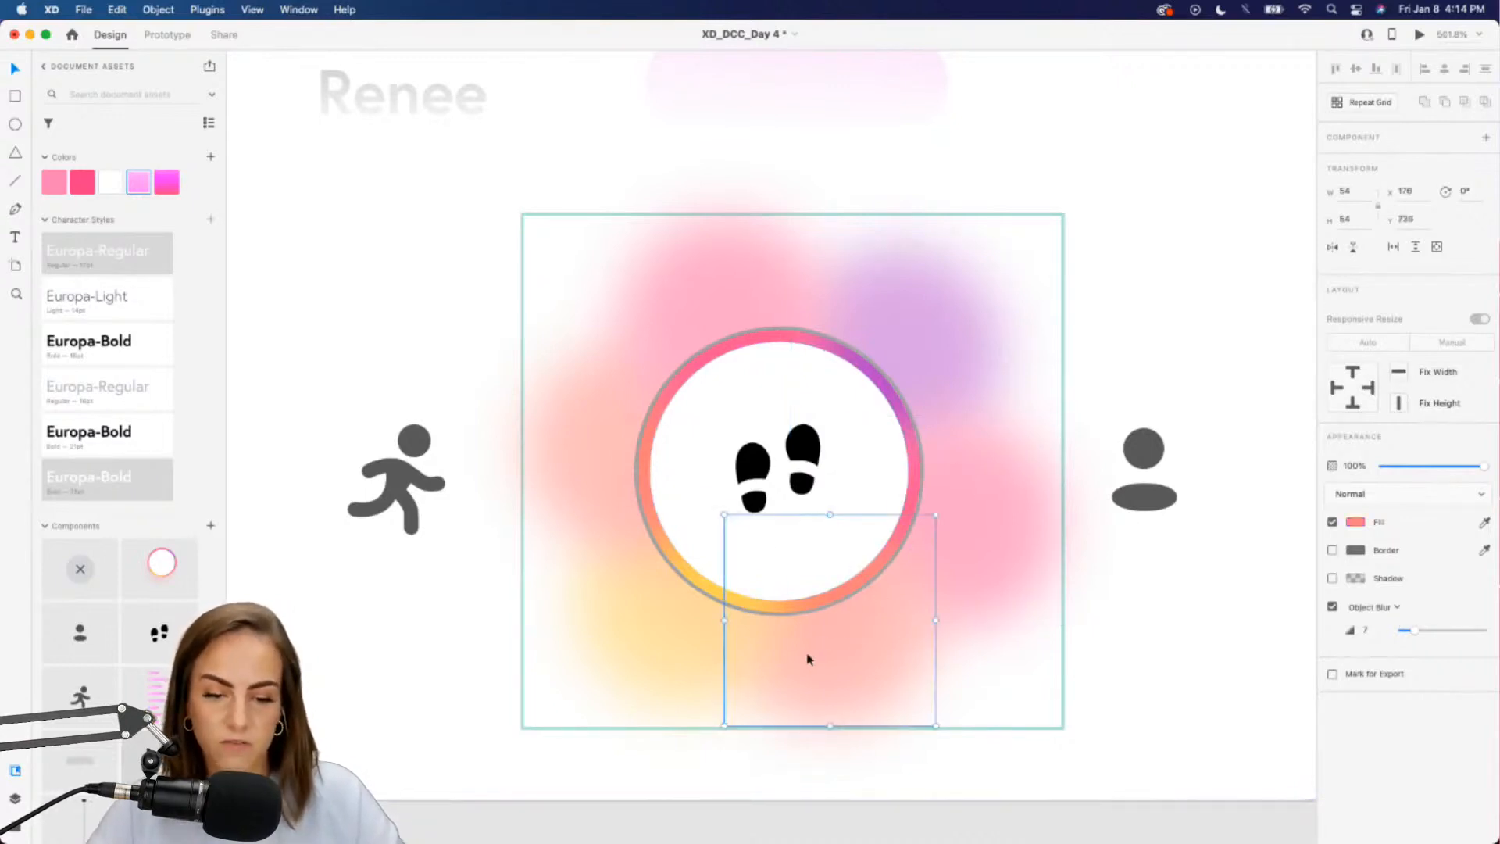
pyautogui.click(666, 630)
pyautogui.click(564, 488)
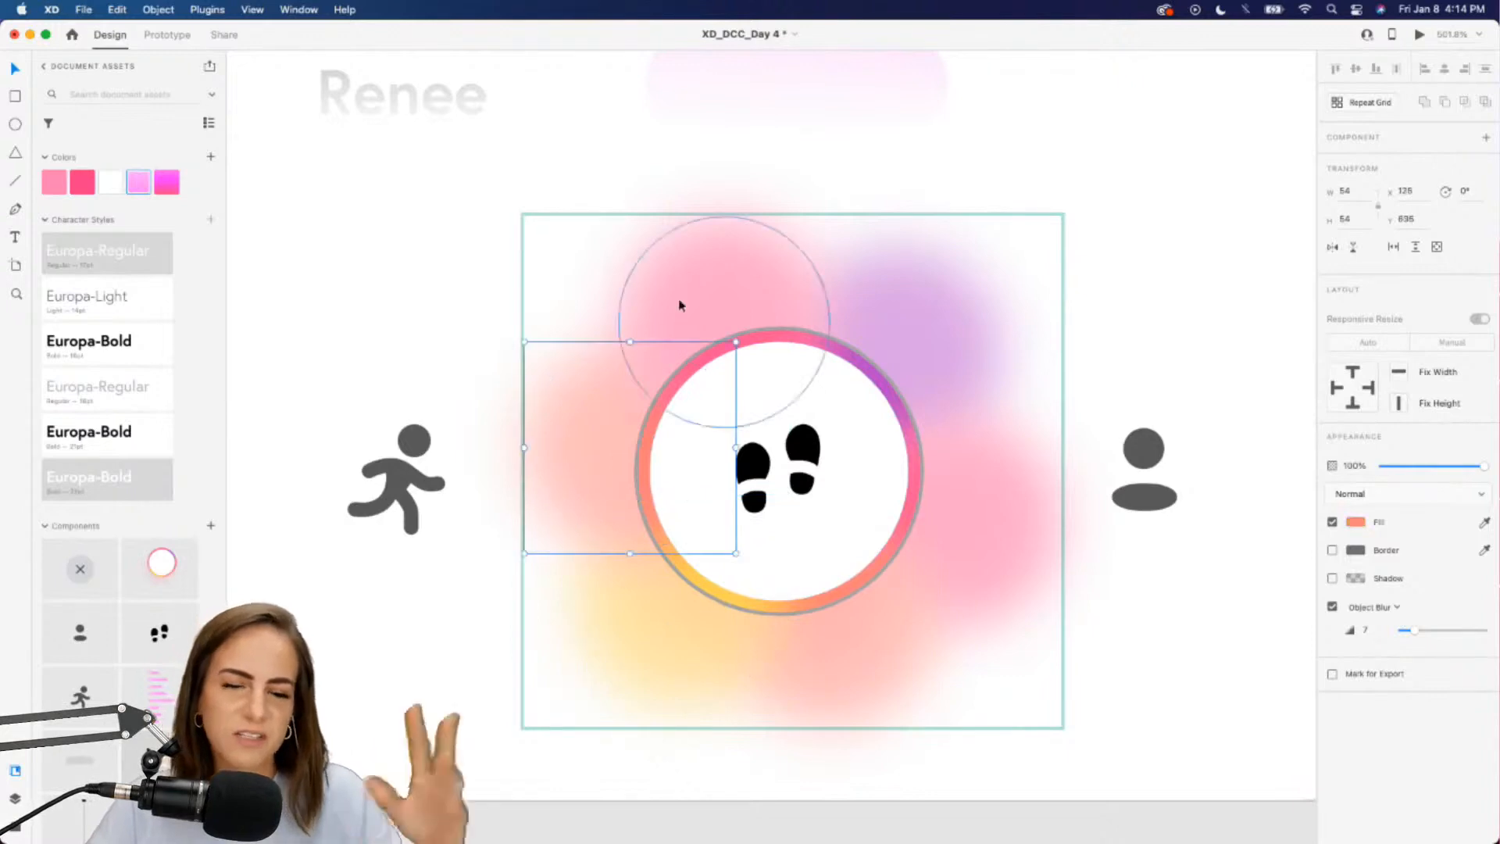
# Duplicate the participant names text into the empty area above the list and replace the copy's text with 2055
pyautogui.scroll(-8, 678, 300)
pyautogui.click(644, 693)
pyautogui.scroll(2, 645, 693)
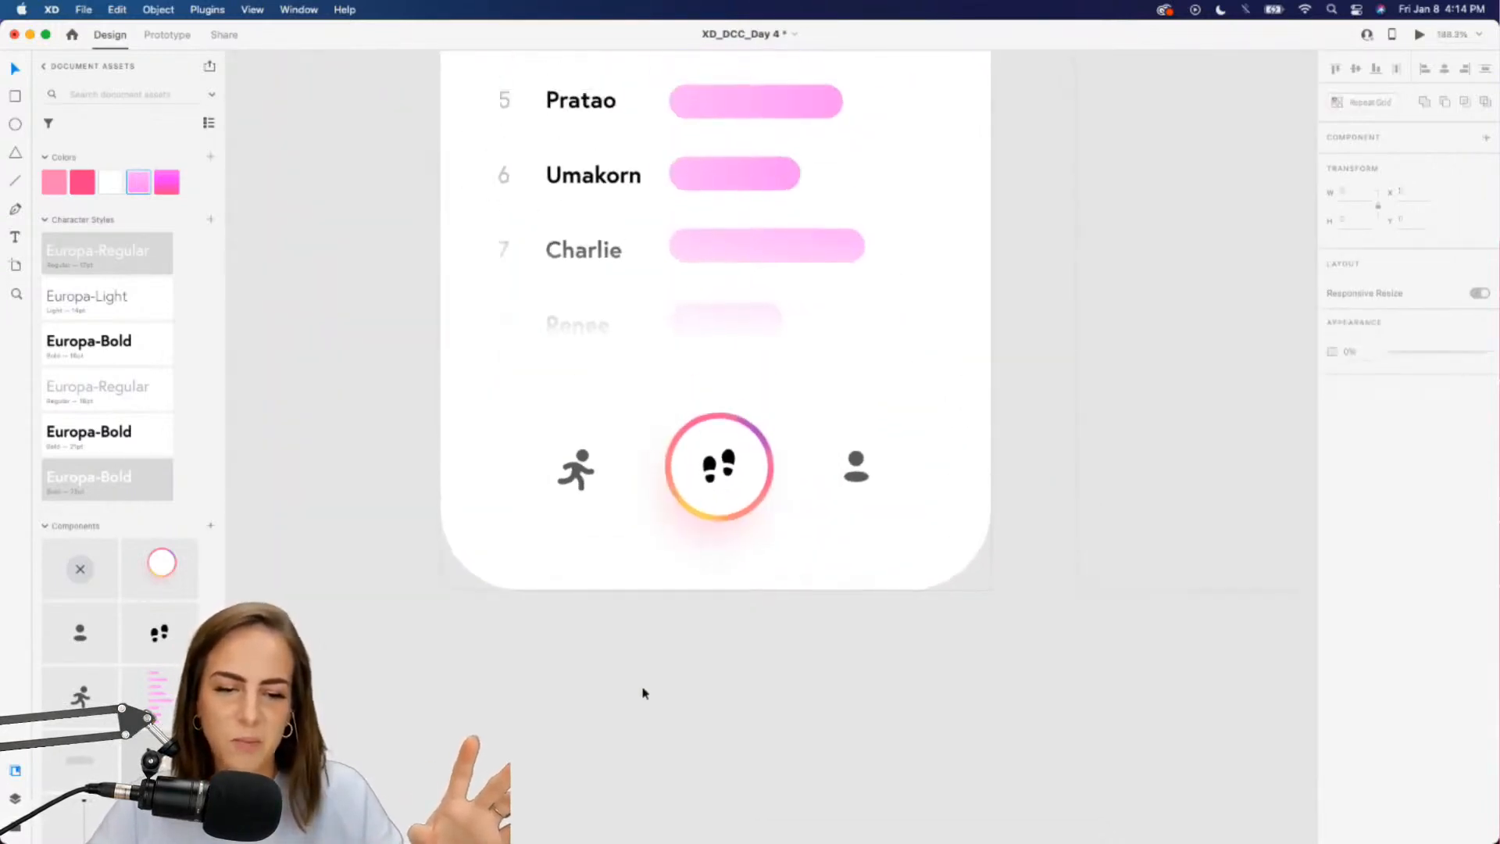
pyautogui.scroll(3, 645, 694)
pyautogui.scroll(10, 644, 693)
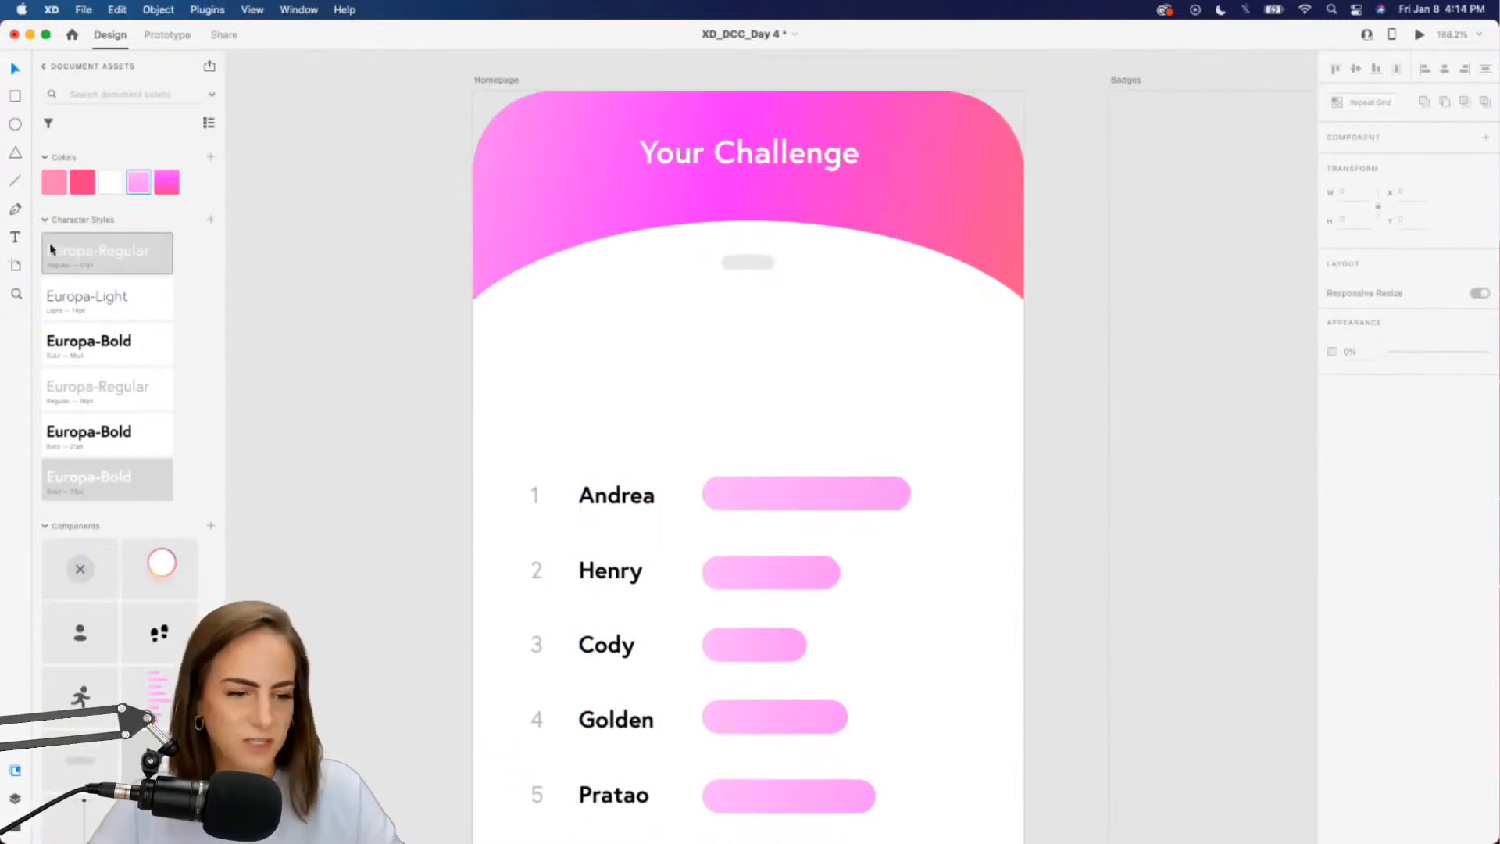
pyautogui.click(612, 497)
pyautogui.keyDown('alt'); pyautogui.moveTo(609, 499); pyautogui.dragTo(613, 346); pyautogui.keyUp('alt')
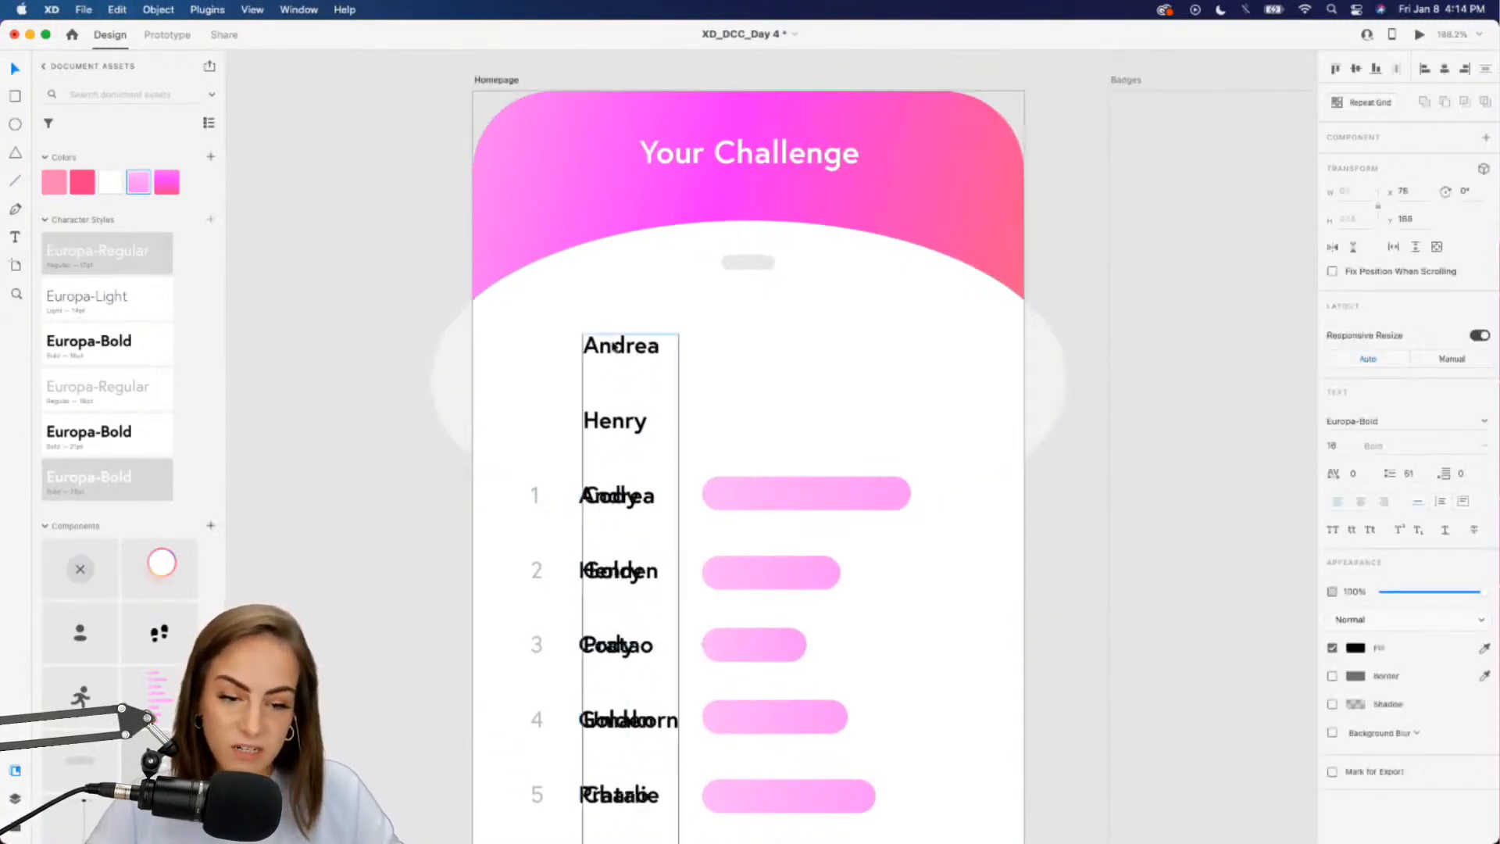
pyautogui.doubleClick(612, 344)
pyautogui.doubleClick(612, 344)
pyautogui.doubleClick(613, 343)
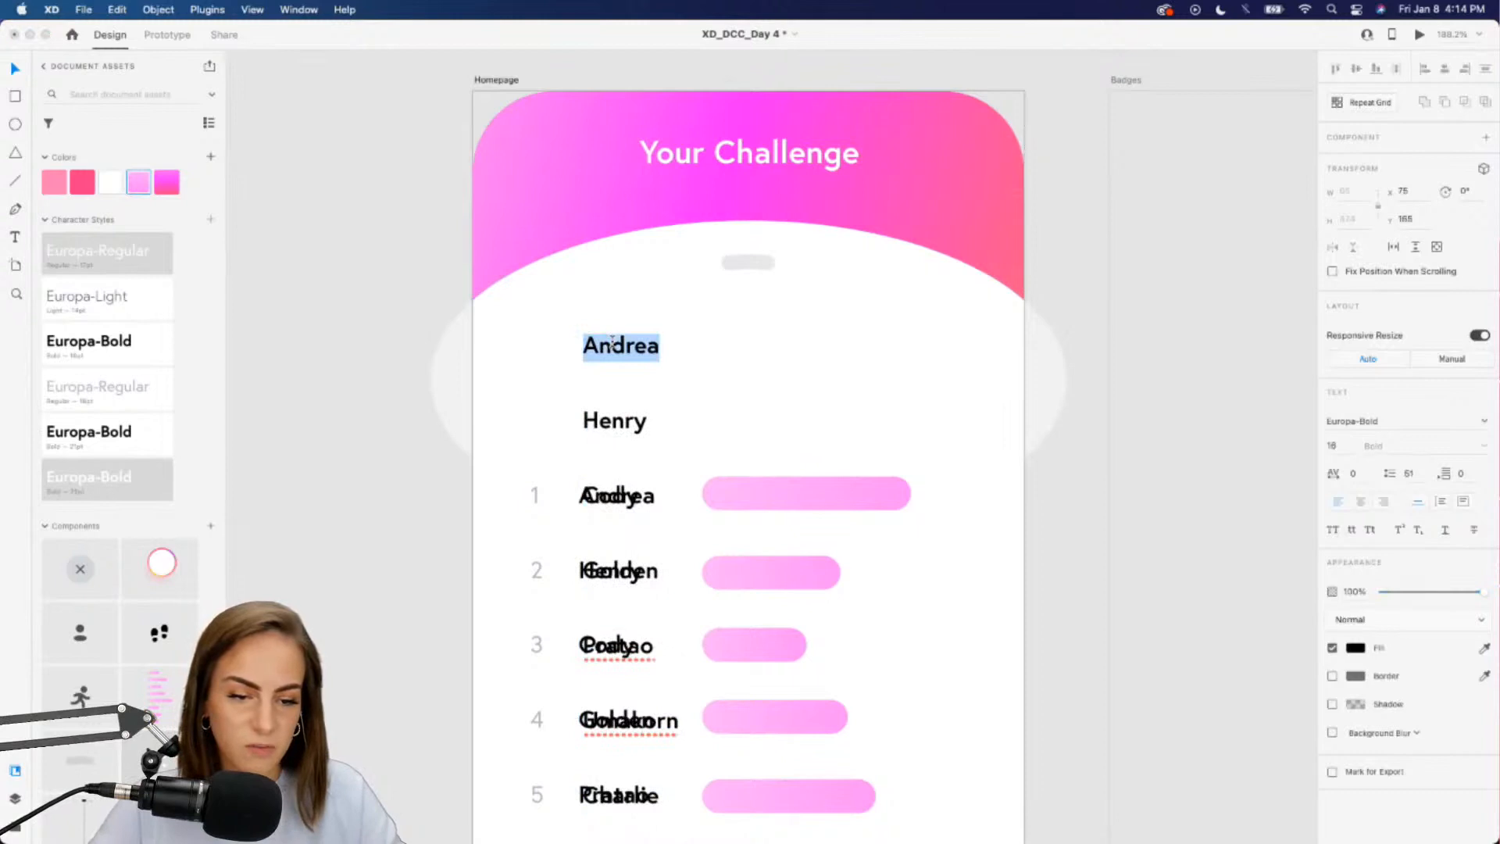
pyautogui.press('Escape')
pyautogui.scroll(-5, 612, 346)
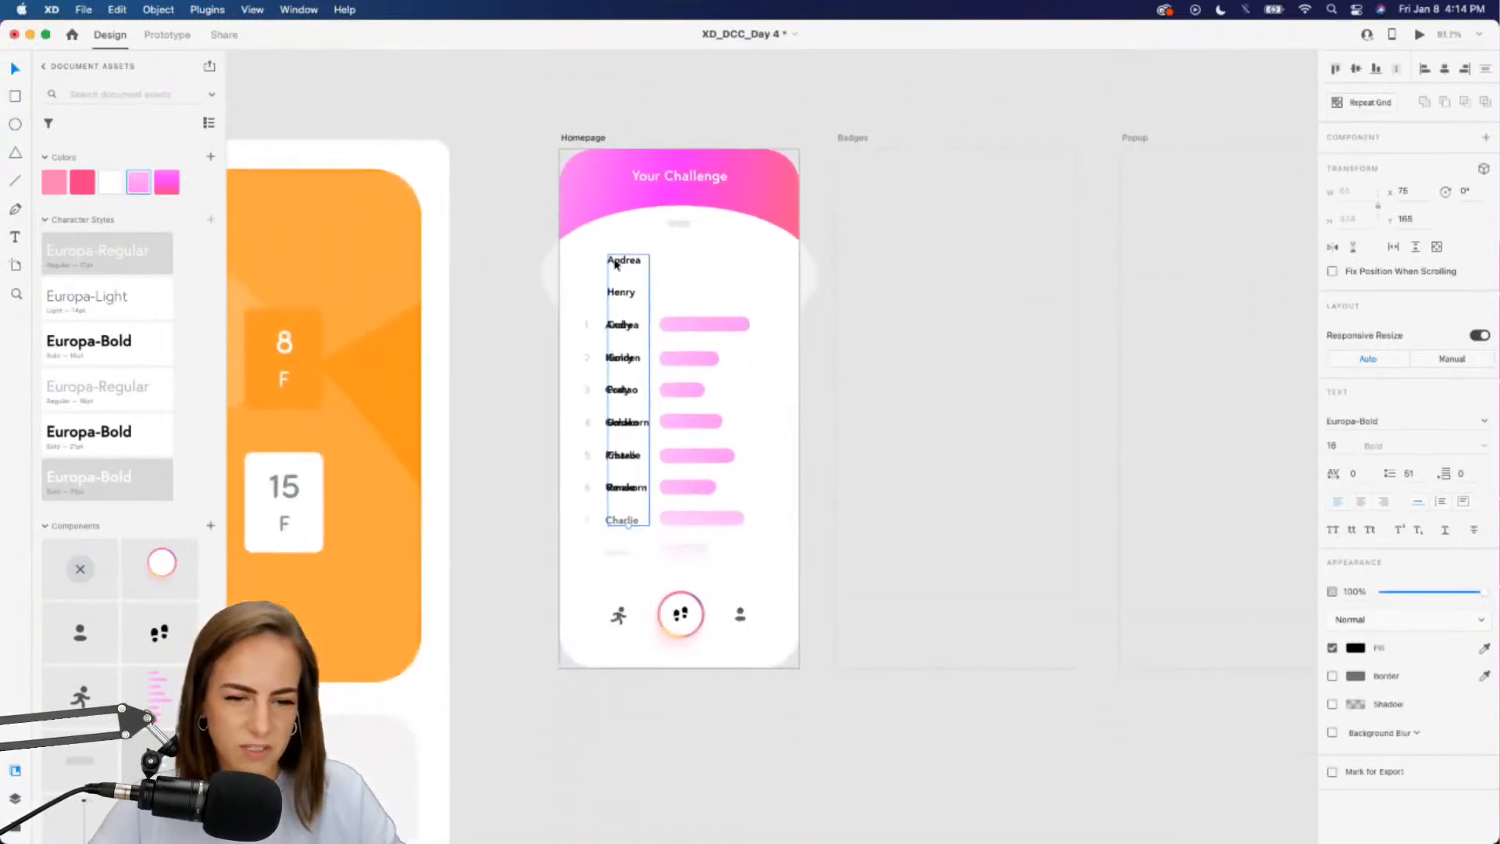
pyautogui.doubleClick(616, 264)
pyautogui.write('2055')
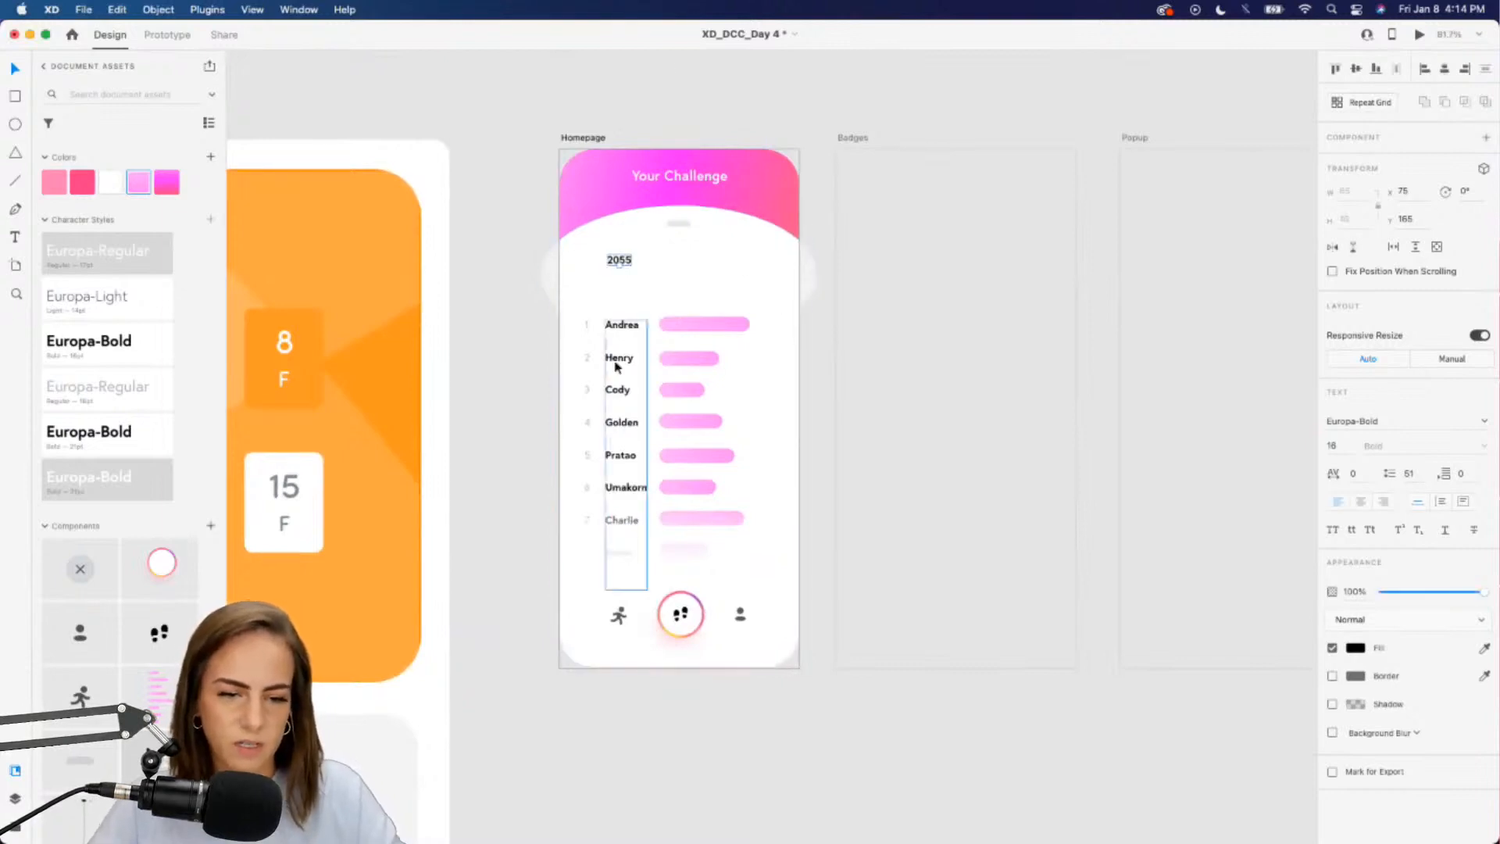
# Apply the 21 pt Europa-Bold character style to the 2055 text
pyautogui.scroll(5, 616, 364)
pyautogui.scroll(7, 616, 367)
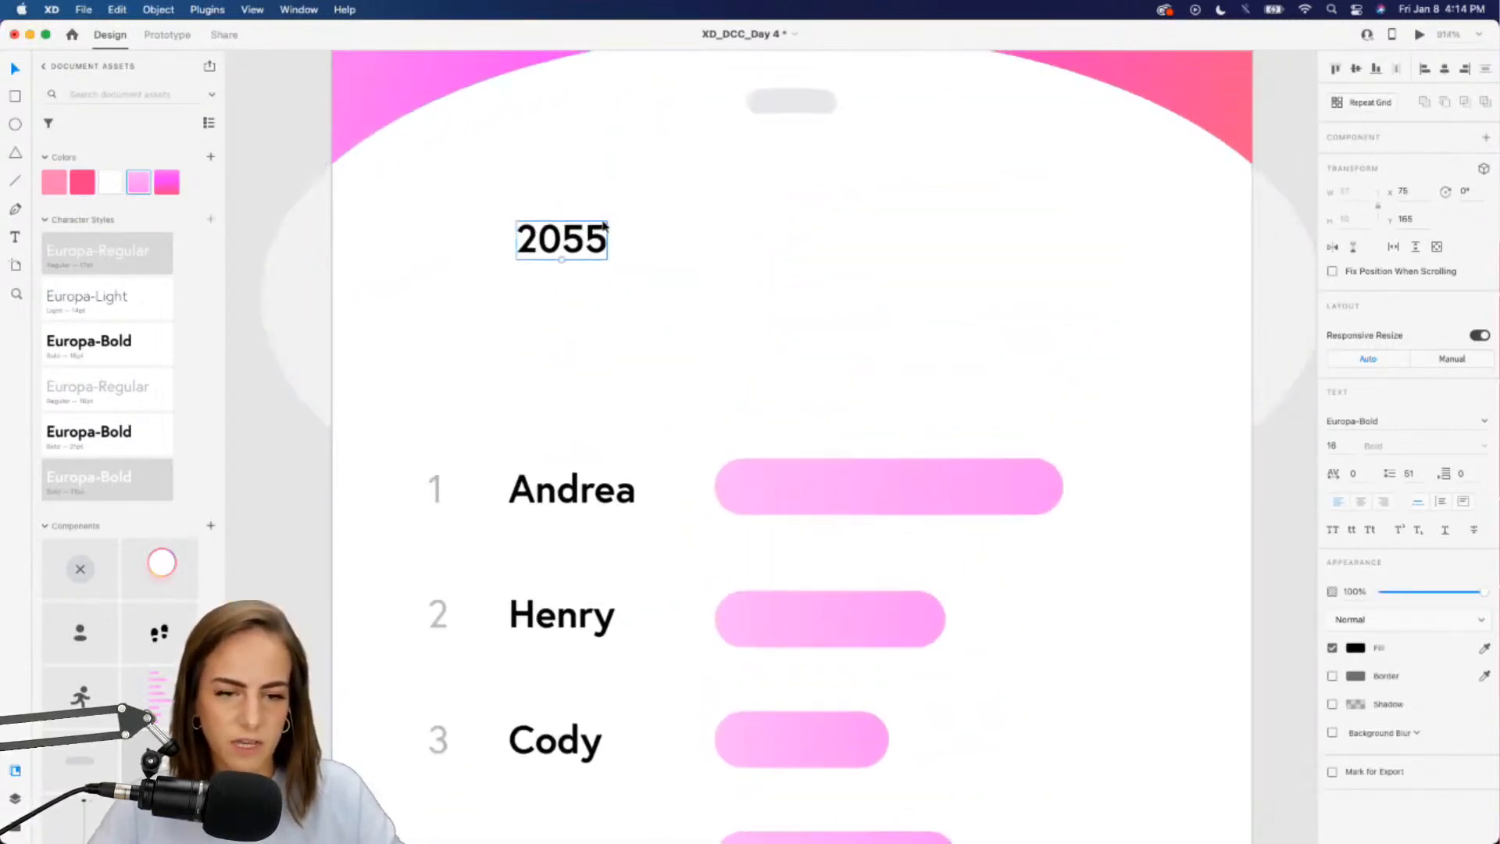
pyautogui.click(106, 431)
pyautogui.scroll(-5, 509, 193)
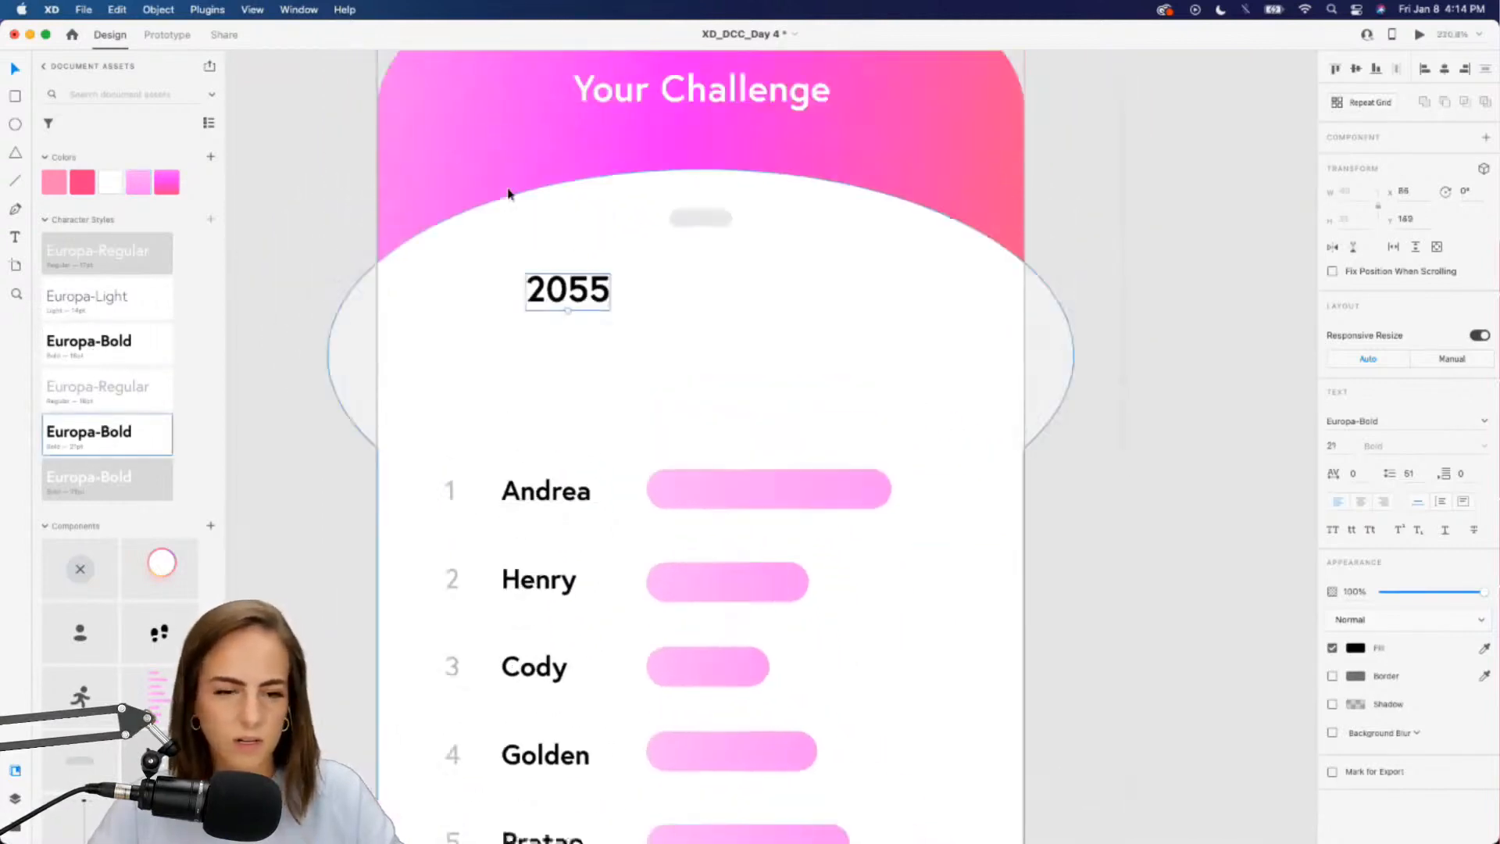
# Duplicate the 2055 text below itself, change the copy to "steps" and apply the grey Europa-Regular character style
pyautogui.moveTo(560, 322); pyautogui.dragTo(559, 370)
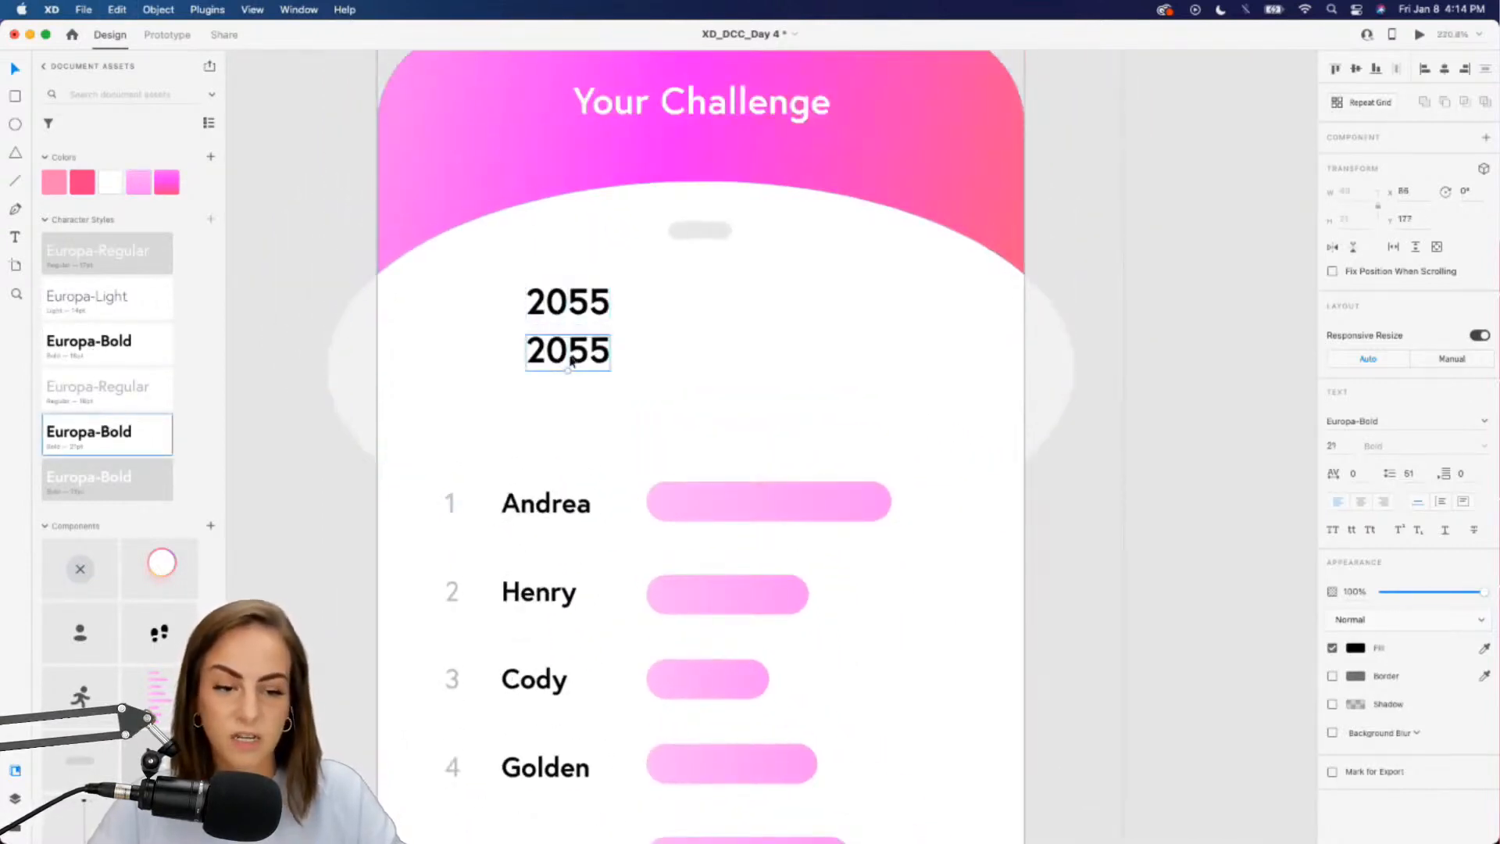
pyautogui.doubleClick(559, 370)
pyautogui.write('steps')
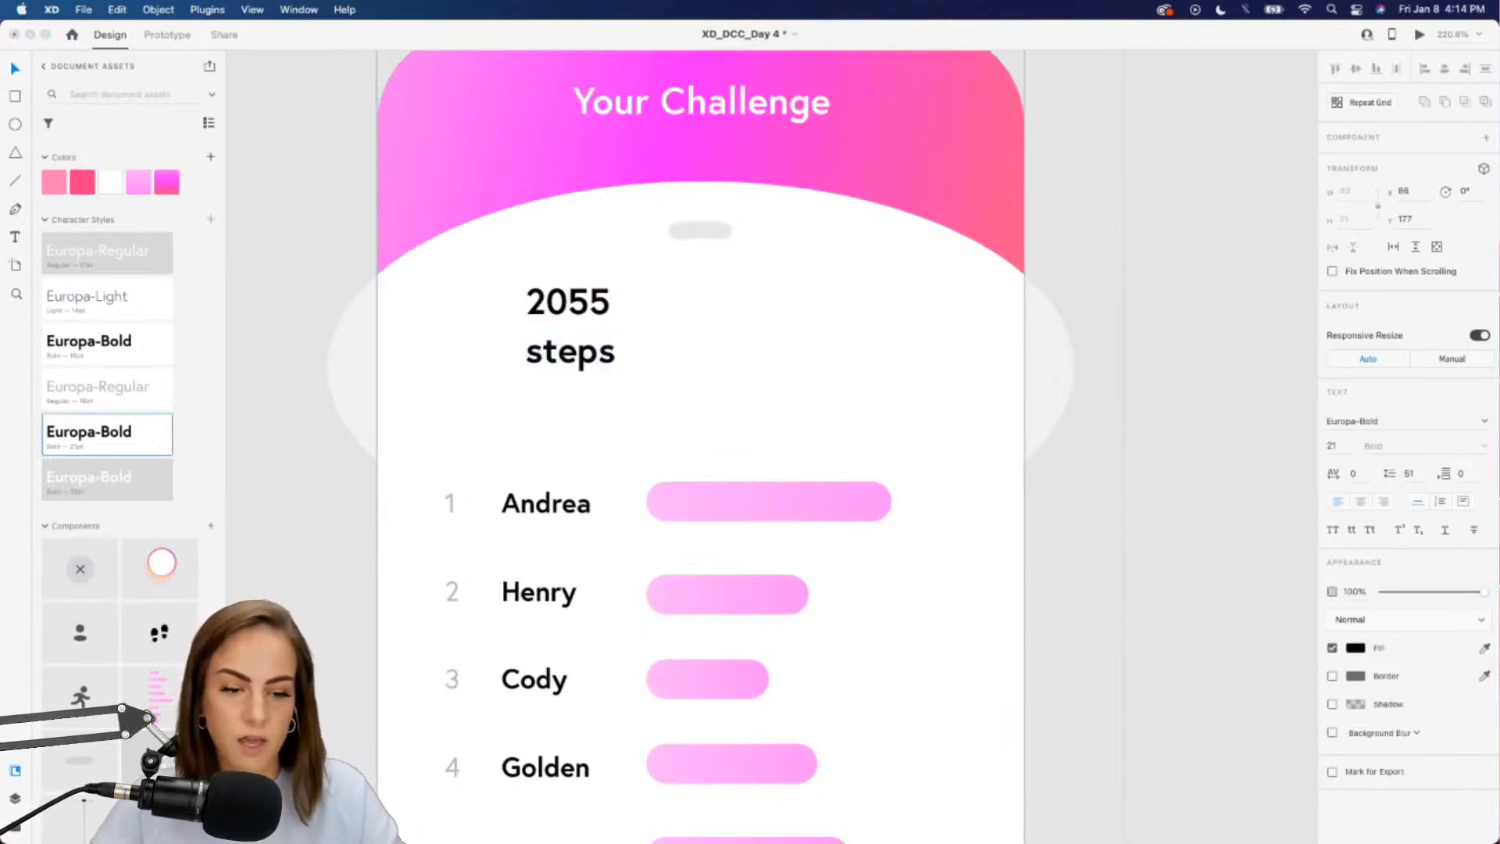
pyautogui.click(592, 389)
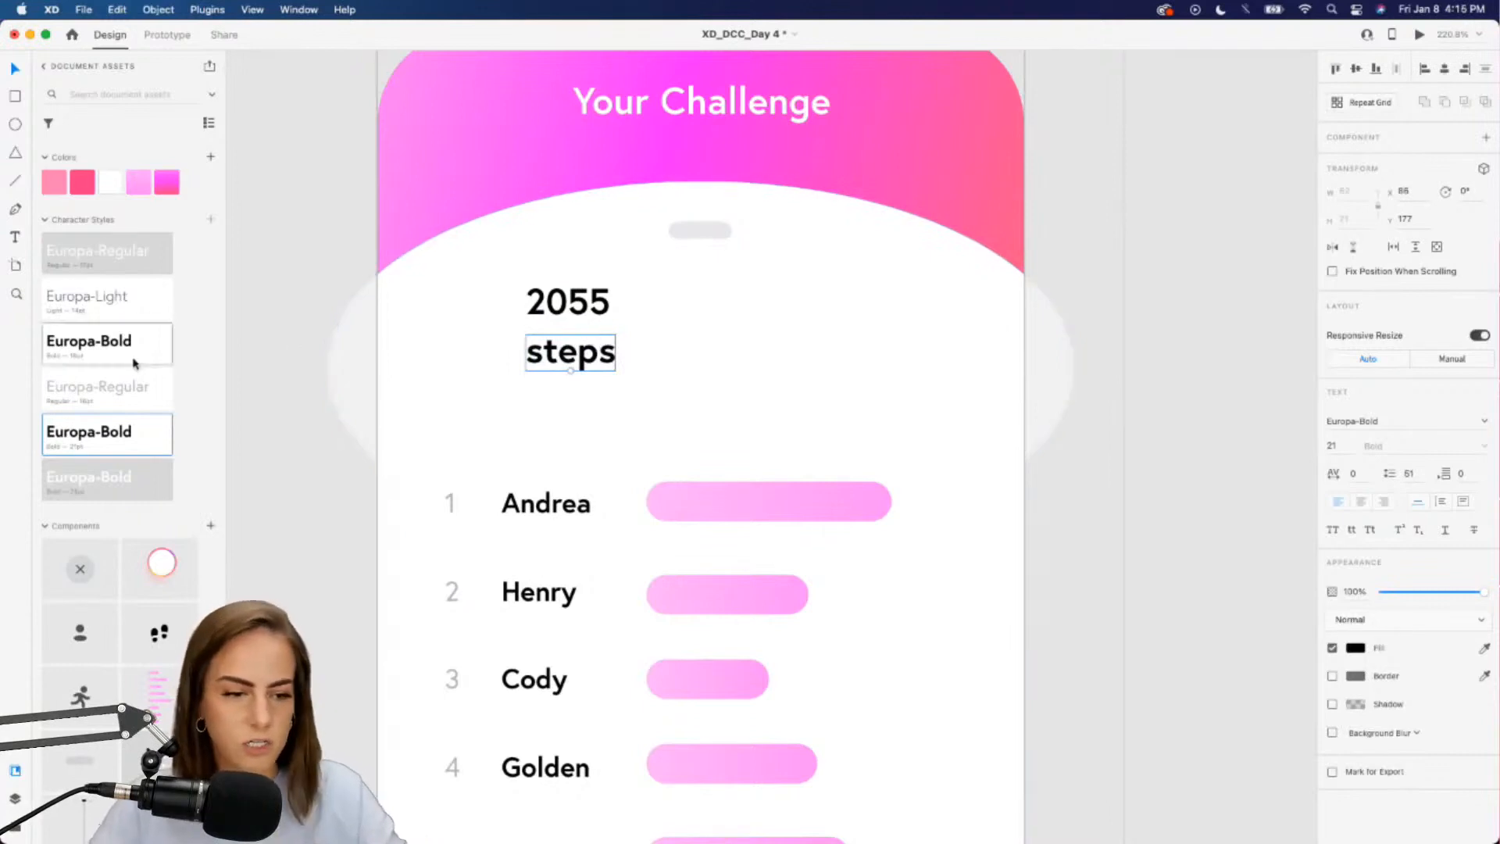
pyautogui.click(134, 389)
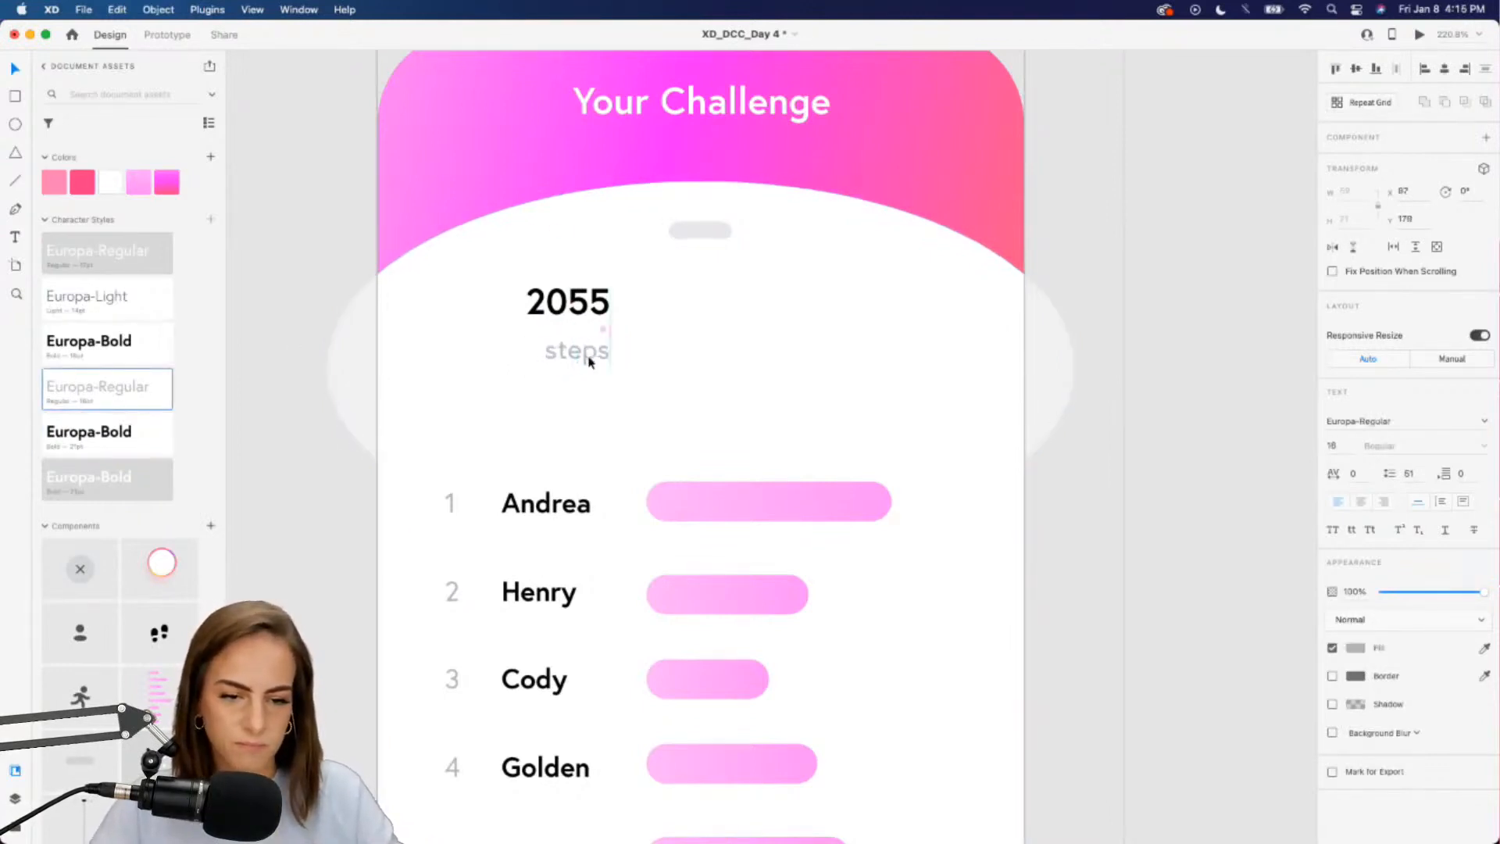
pyautogui.moveTo(590, 362); pyautogui.dragTo(585, 359)
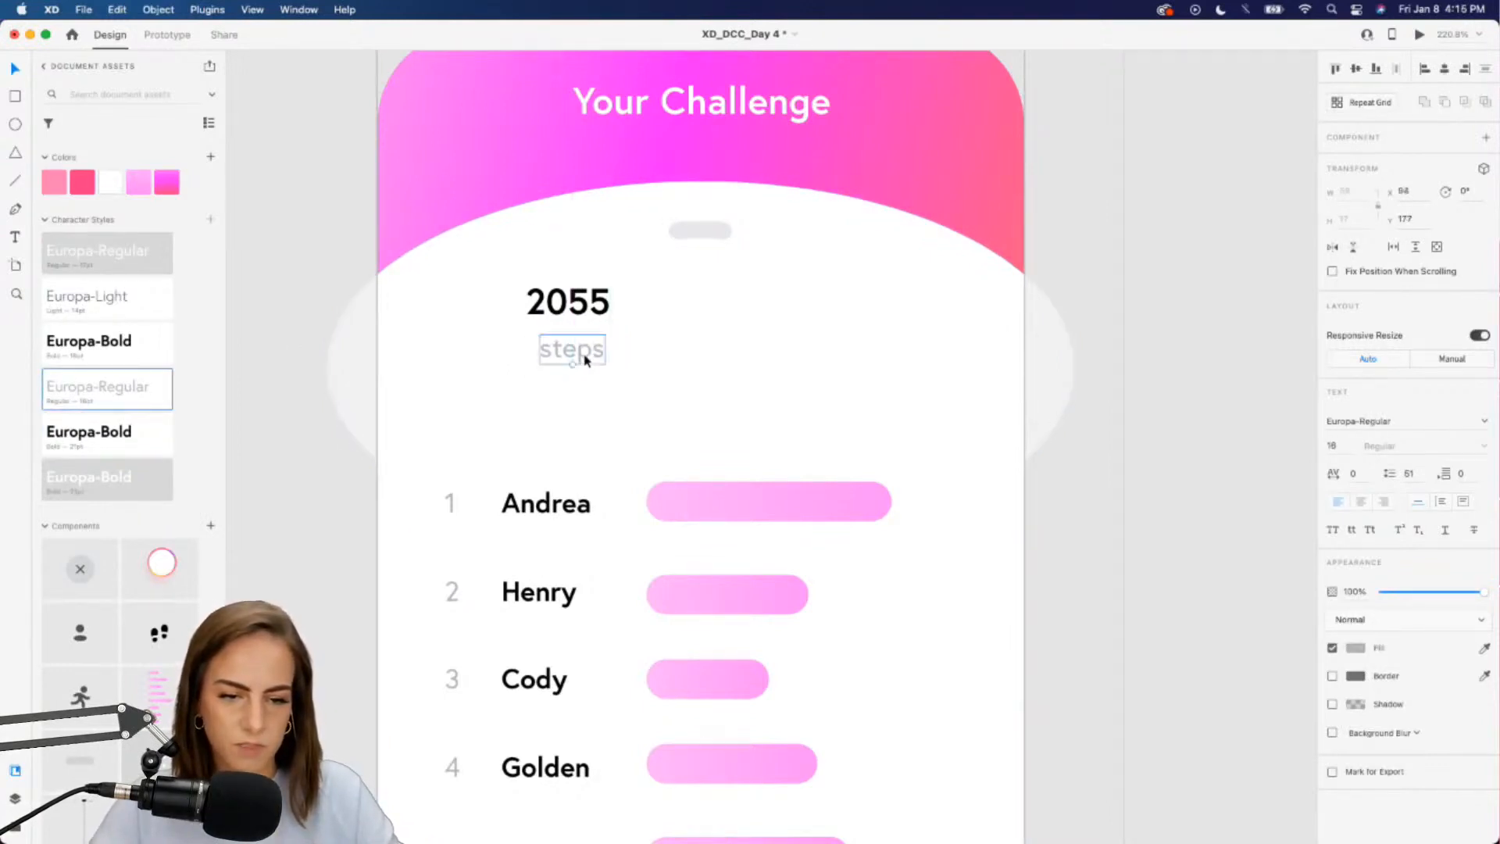
# Centre and group the 2055 and steps texts, and duplicate the group twice to form a row of three statistics
pyautogui.click(598, 286)
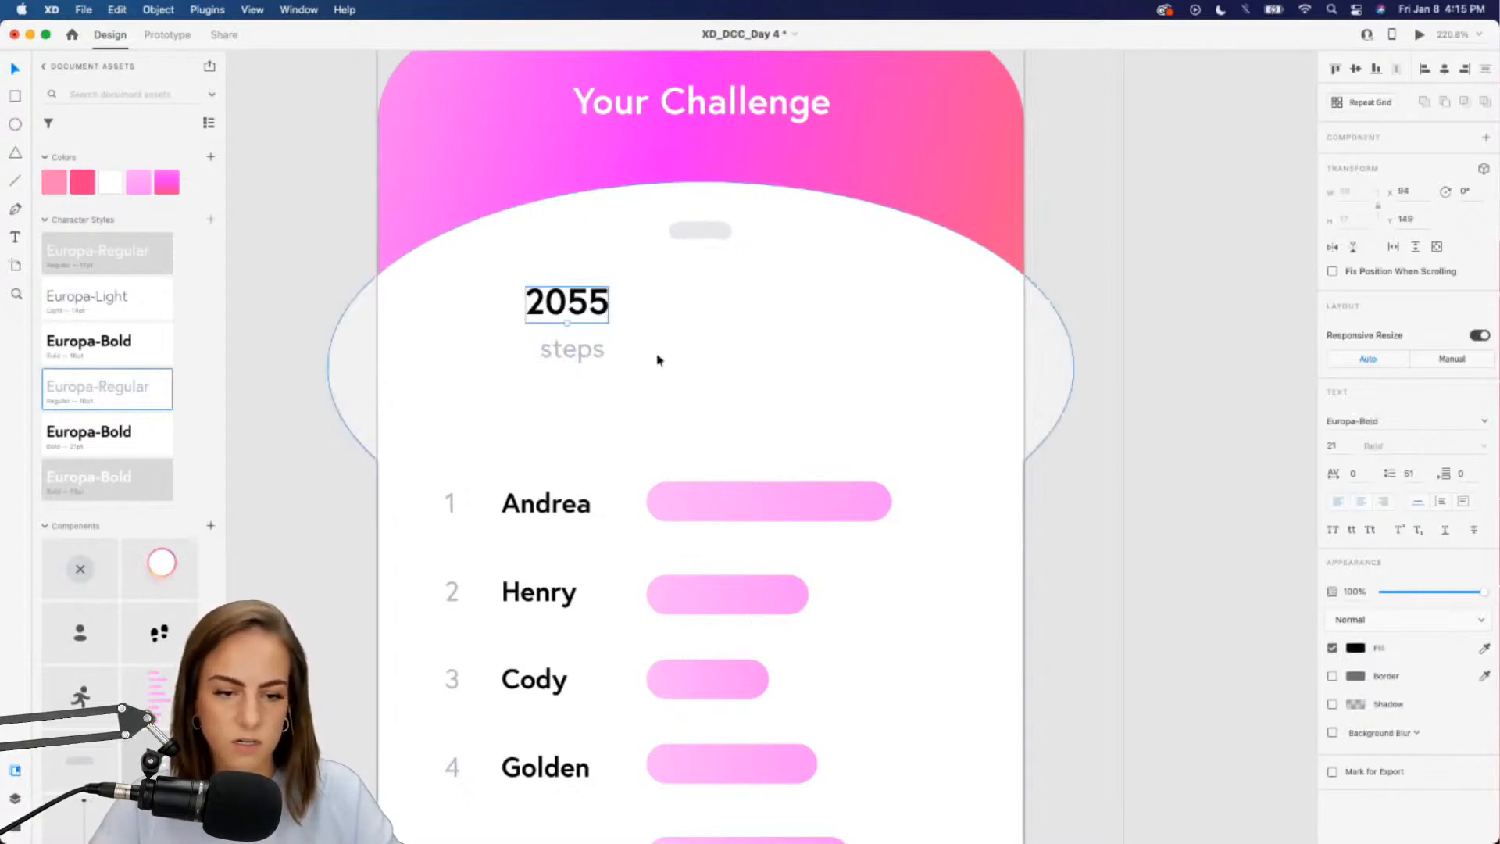
pyautogui.click(576, 352)
pyautogui.moveTo(576, 352); pyautogui.dragTo(708, 310)
pyautogui.keyDown('shift'); pyautogui.click(592, 311); pyautogui.keyUp('shift')
pyautogui.press('super+g')
pyautogui.moveTo(586, 303); pyautogui.dragTo(856, 306)
# Change the middle statistic's label to "cal" and its number to 3011
pyautogui.doubleClick(676, 360)
pyautogui.doubleClick(676, 359)
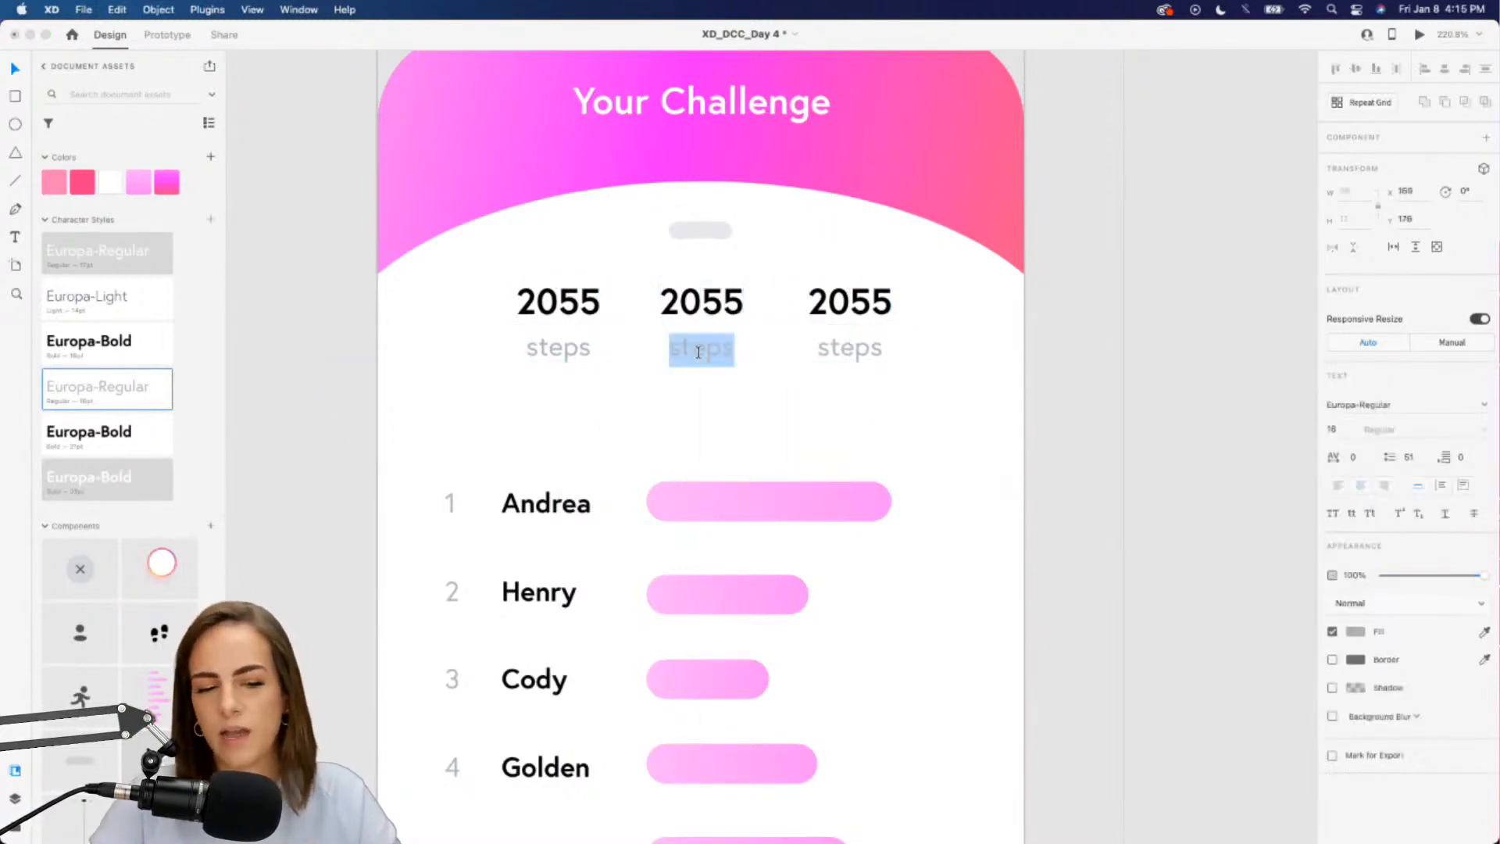
pyautogui.write('cal')
pyautogui.press('Escape')
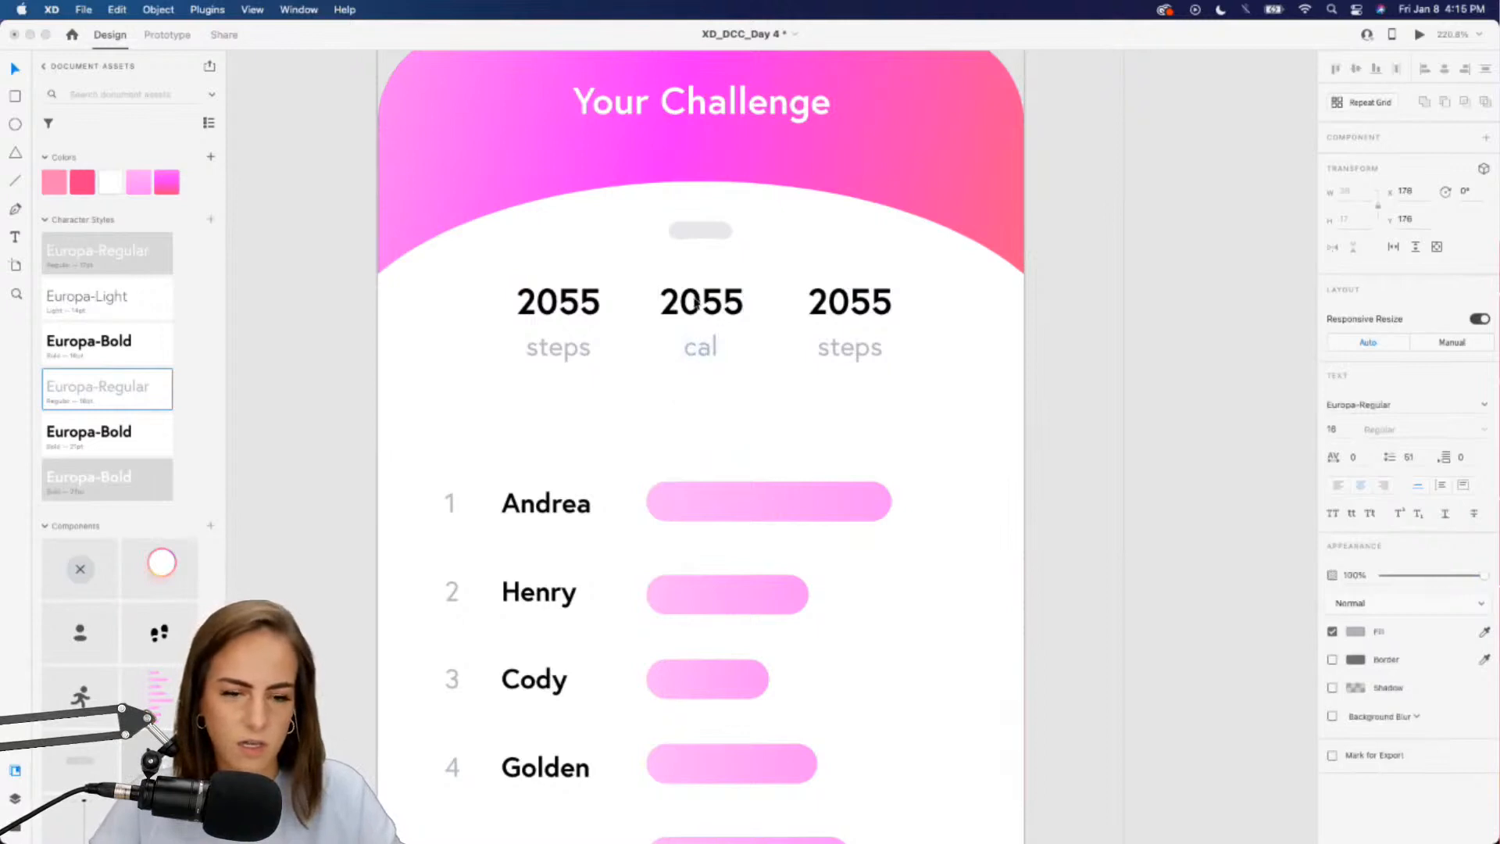
pyautogui.doubleClick(698, 297)
pyautogui.write('300')
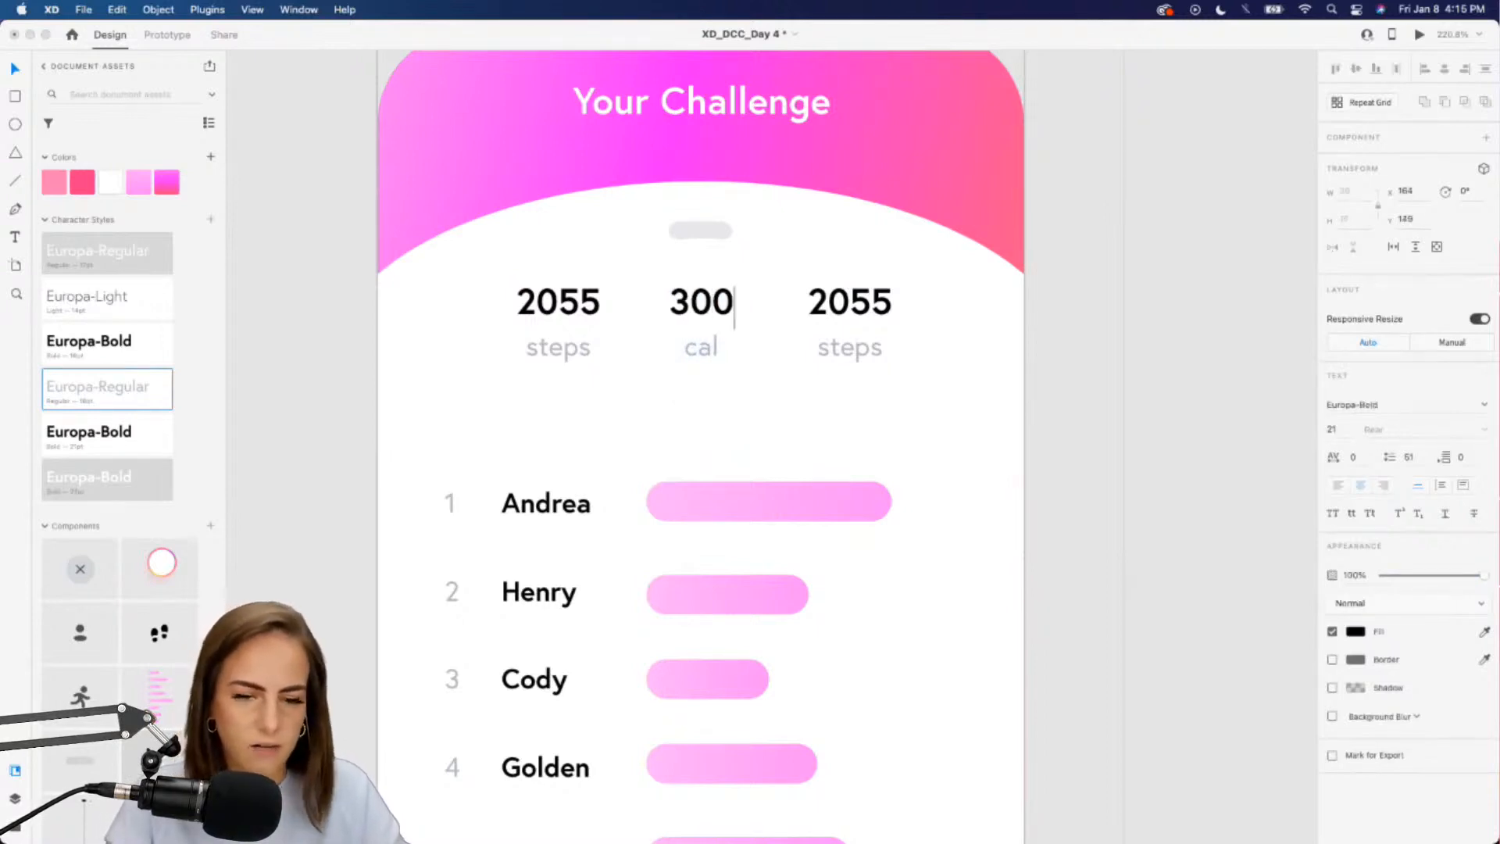
pyautogui.press('BackSpace')
pyautogui.write('11')
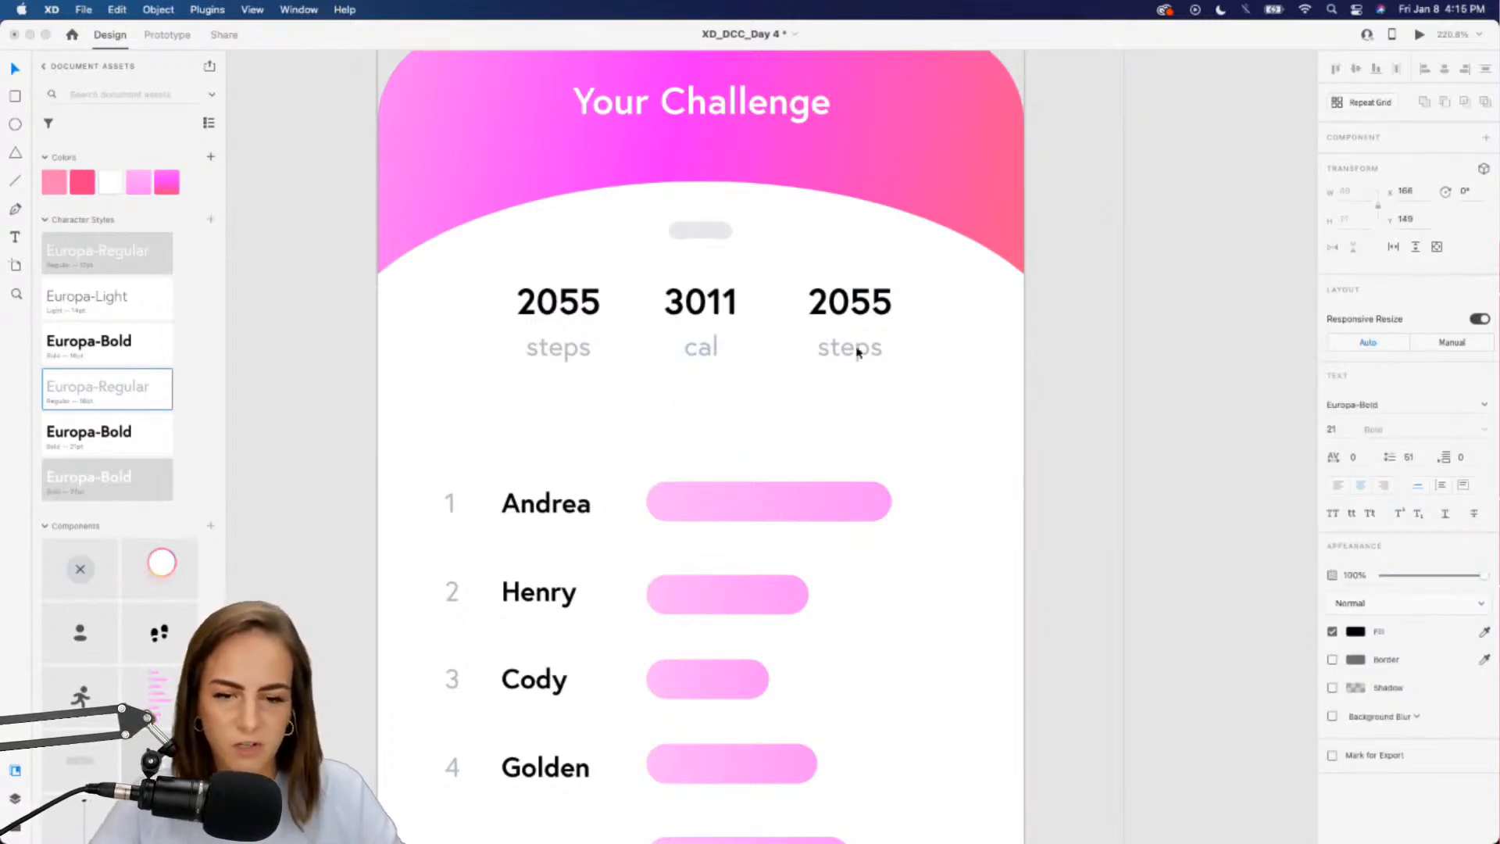
# Change the third statistic's label to "Miles" and its number to 5.1
pyautogui.click(857, 349)
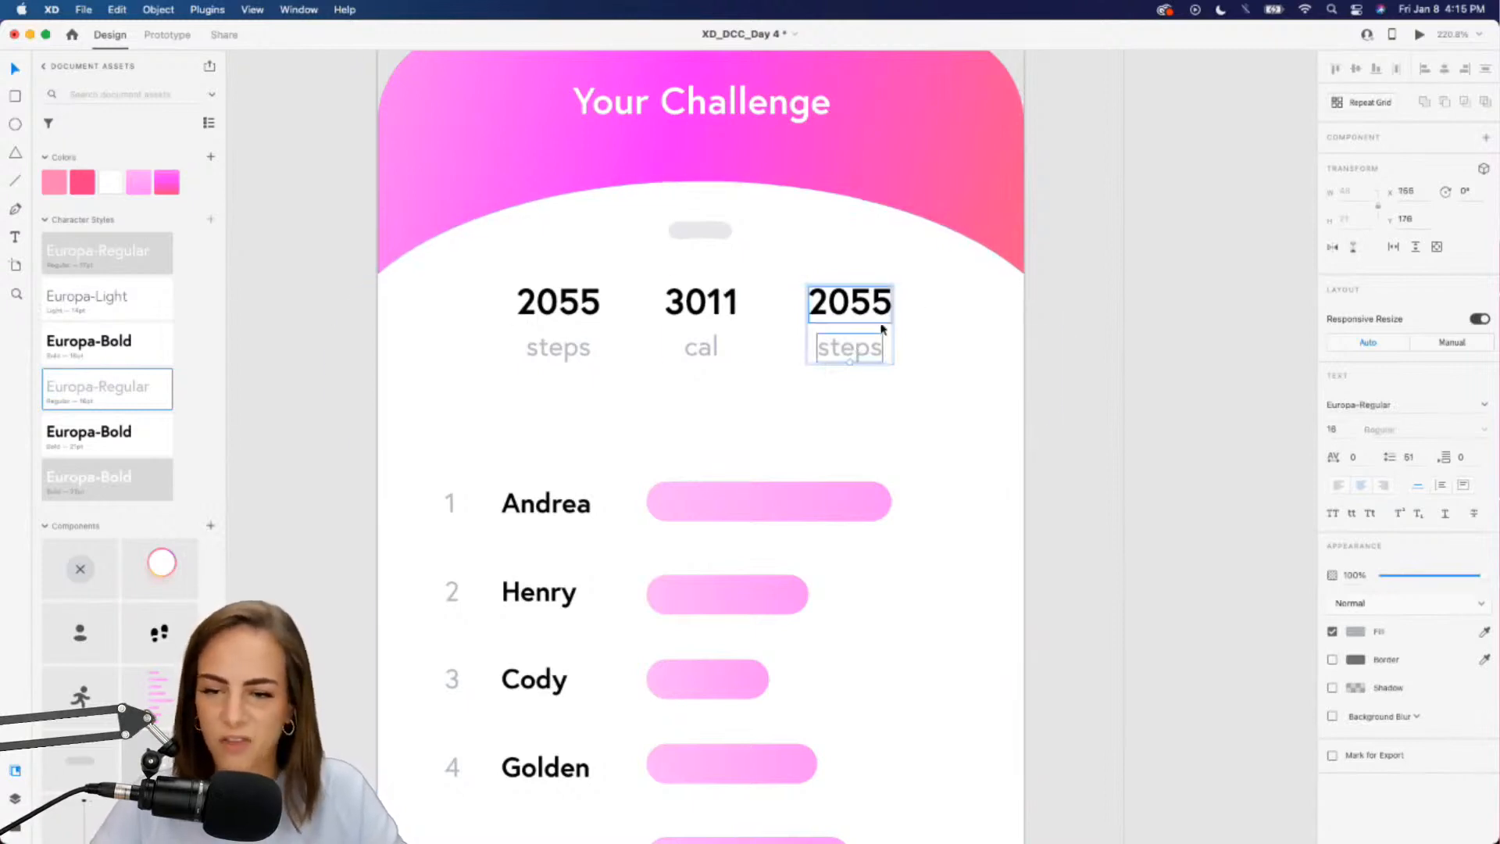
pyautogui.doubleClick(864, 344)
pyautogui.write('mile')
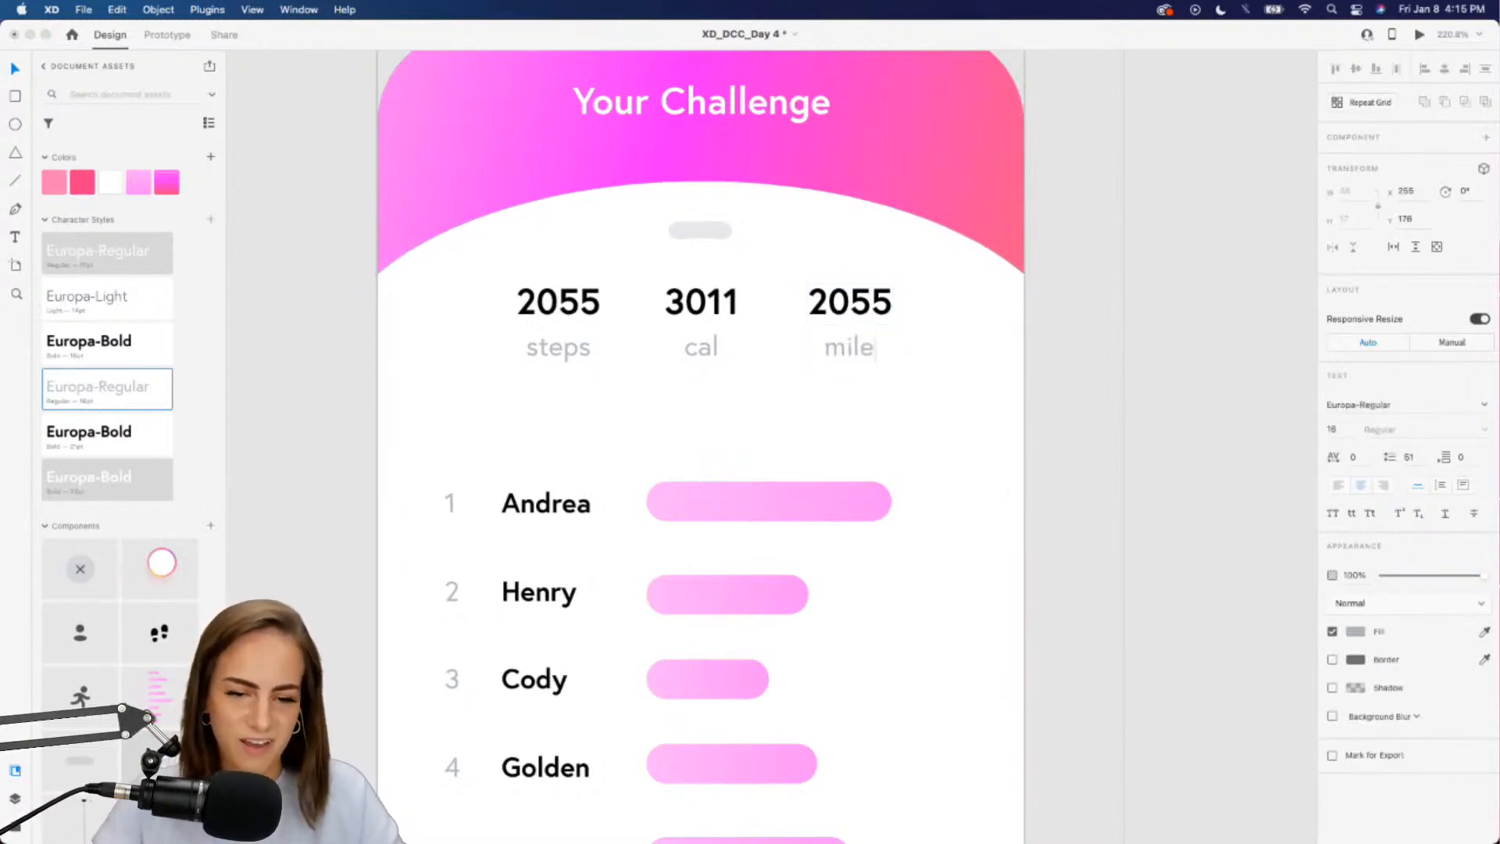
pyautogui.write('s')
pyautogui.doubleClick(858, 307)
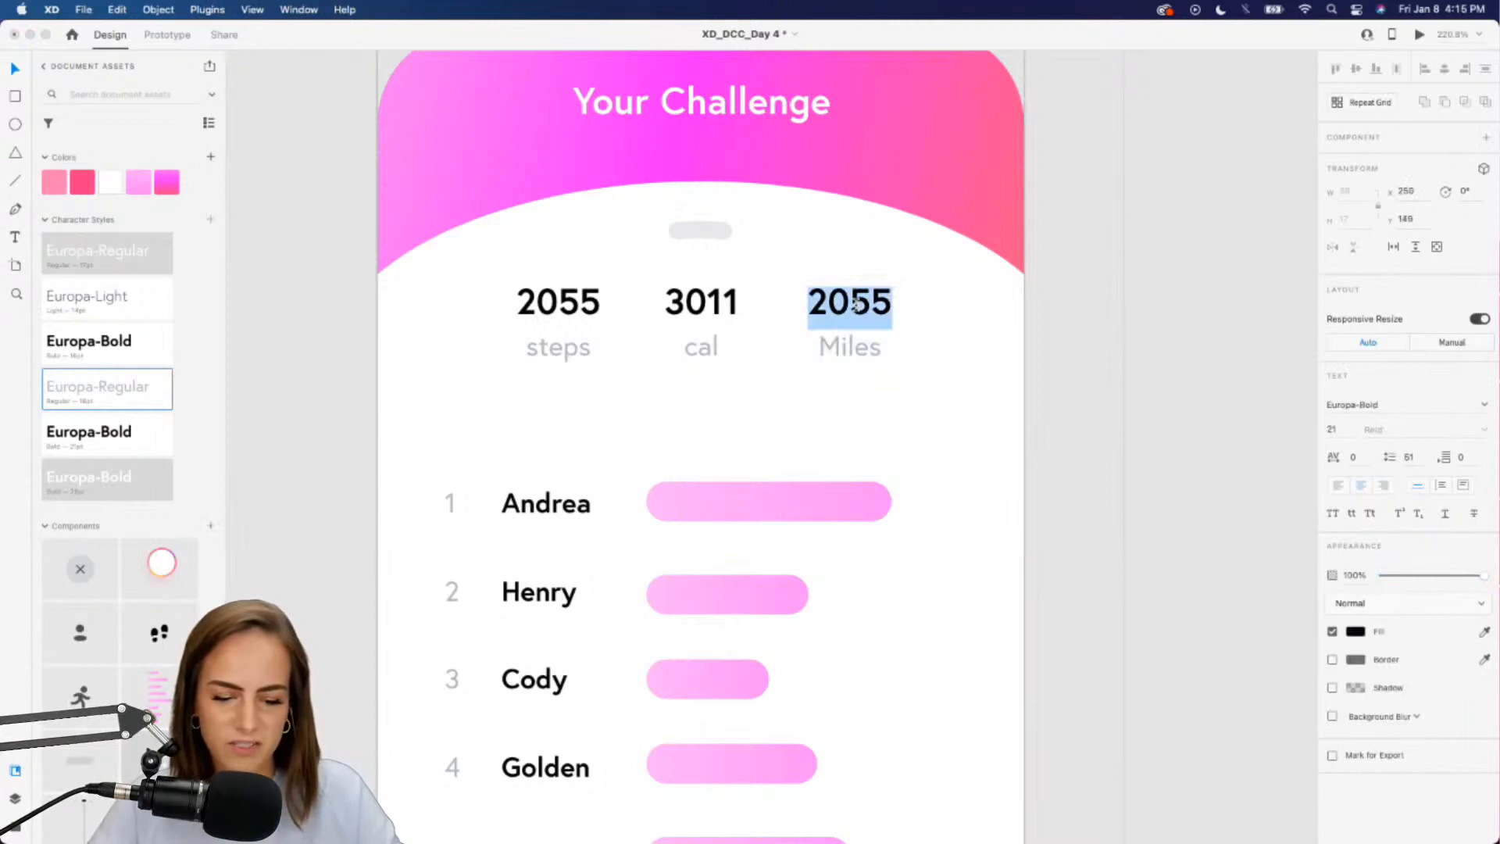
pyautogui.write('5.1')
pyautogui.press('Escape')
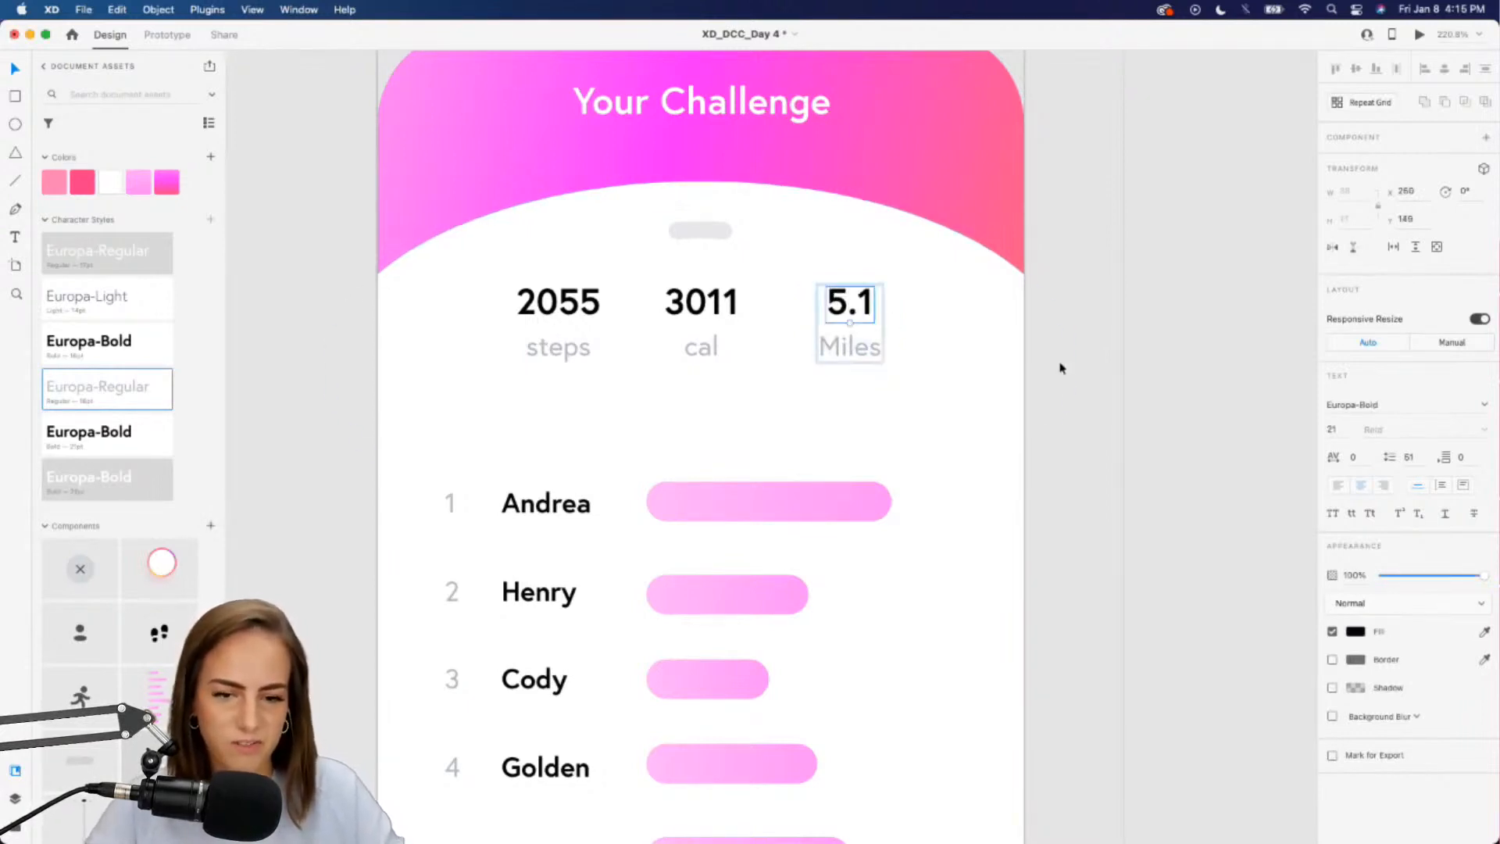
# Nudge the steps group to X 76 and add 43-high vertical divider lines between the three statistics
pyautogui.click(1063, 371)
pyautogui.scroll(-5, 1063, 371)
pyautogui.click(765, 331)
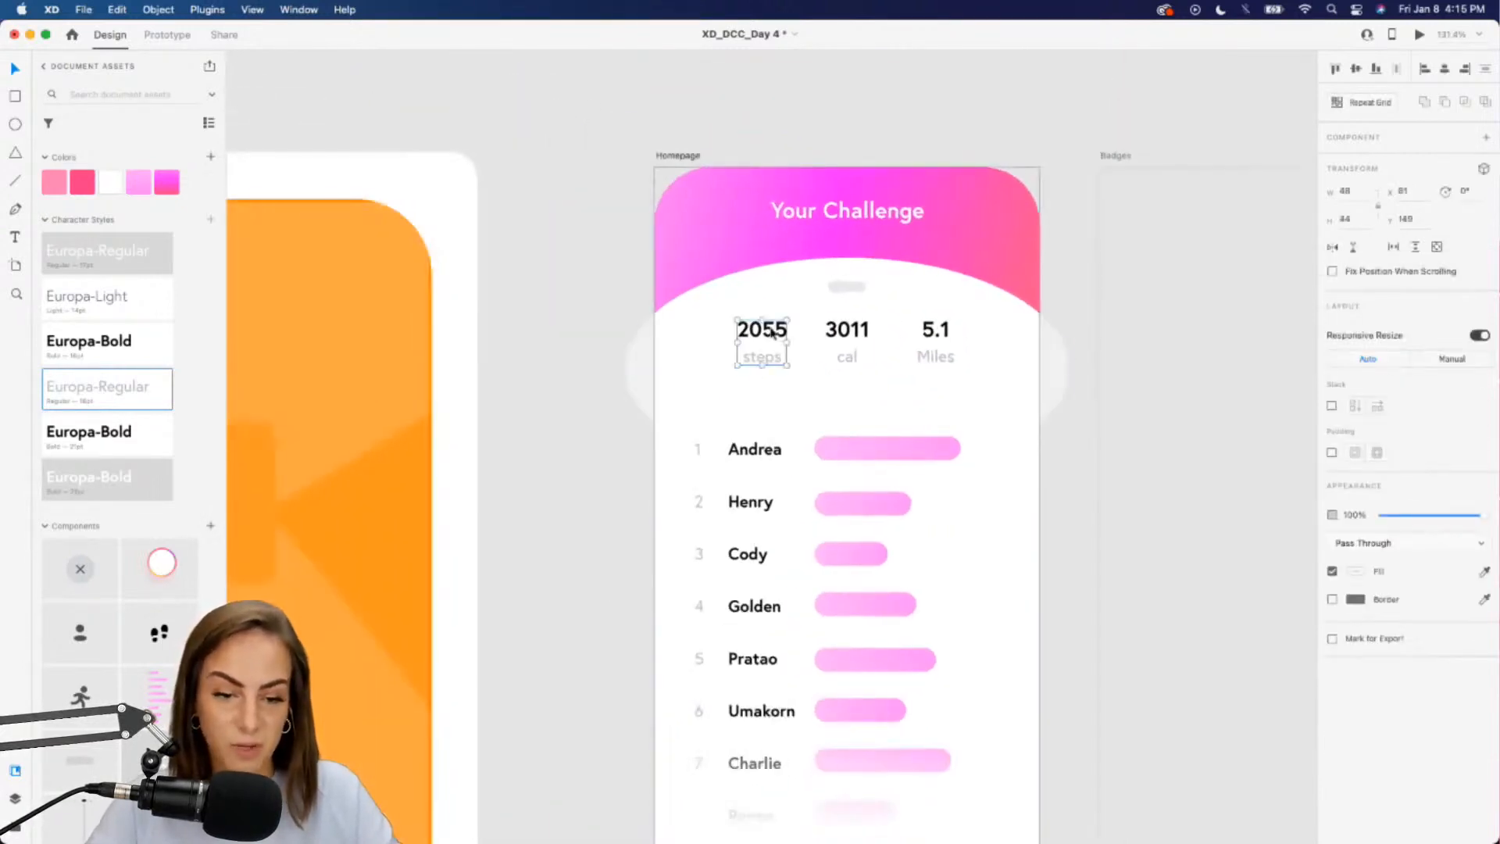
pyautogui.scroll(5, 773, 330)
pyautogui.hscroll(3, 768, 335)
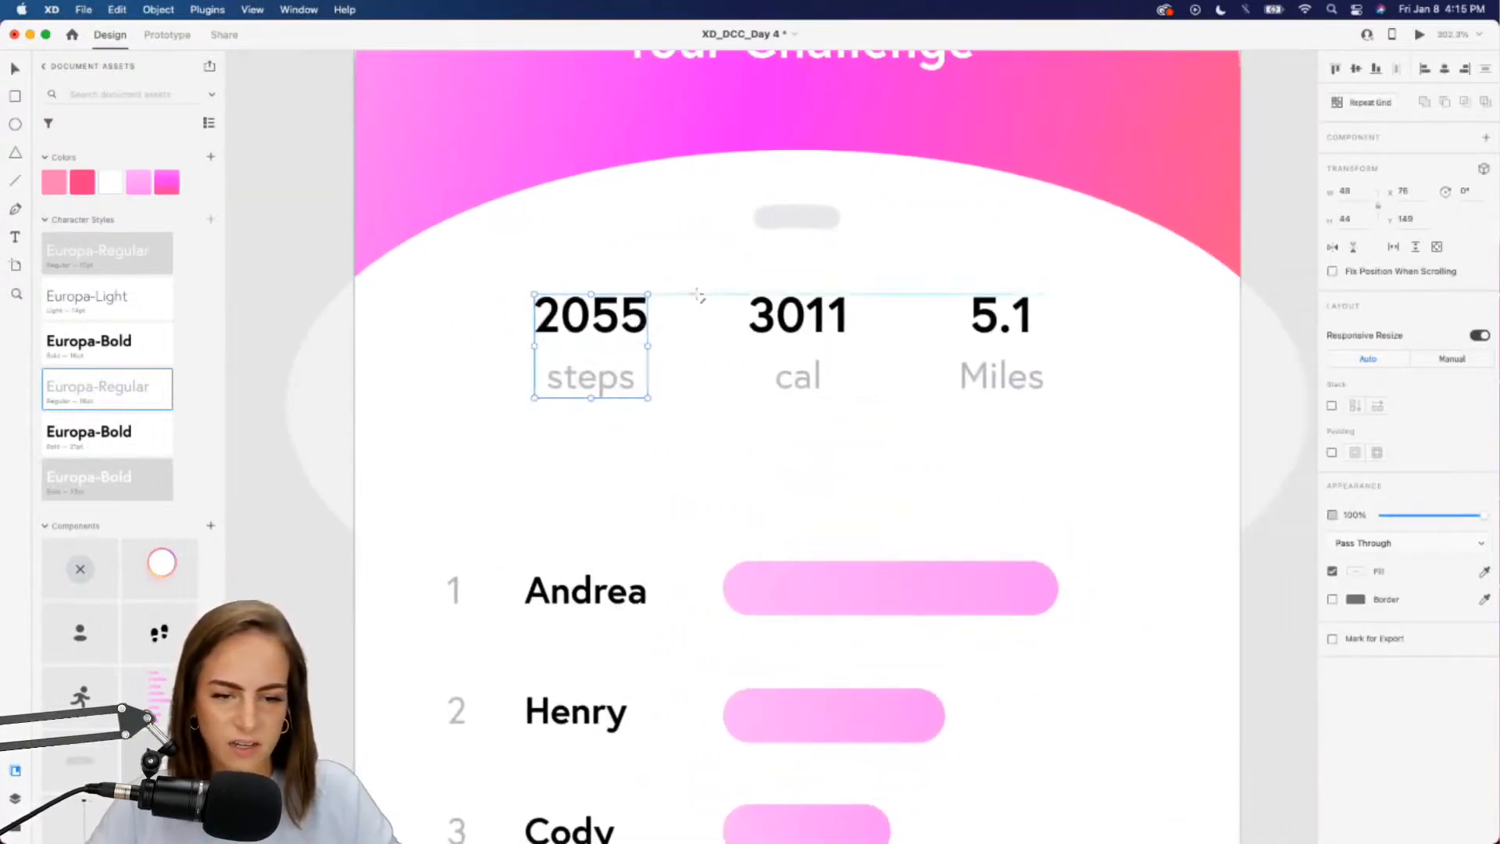
pyautogui.moveTo(698, 295)
pyautogui.mouseDown()
pyautogui.moveTo(698, 395)
pyautogui.moveTo(763, 341)
pyautogui.moveTo(913, 342)
pyautogui.mouseUp()
pyautogui.press('super+z')
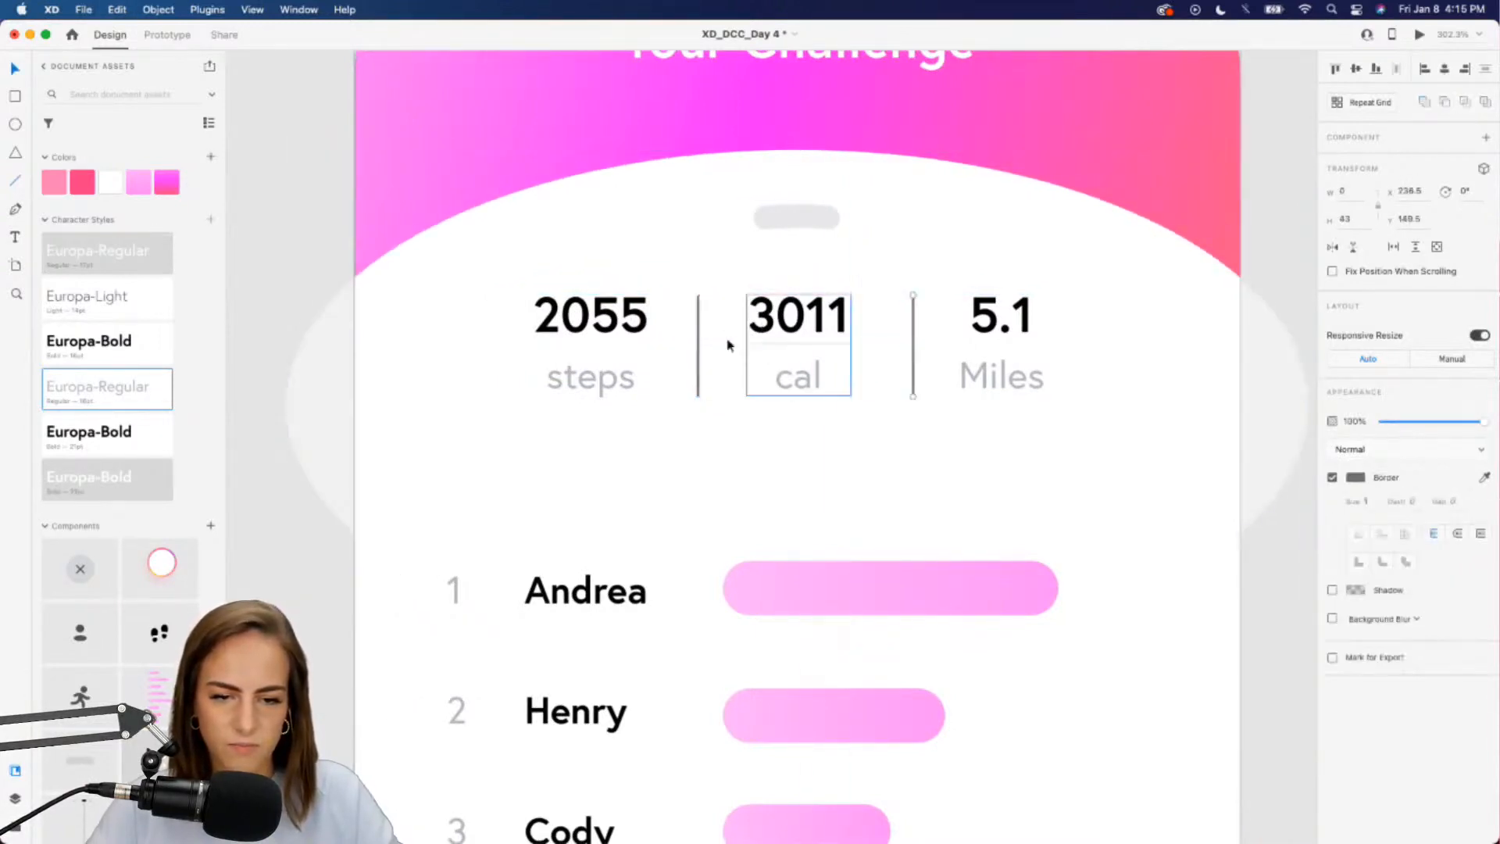
# Give both divider lines a border size of 2, round caps and 17% opacity
pyautogui.keyDown('shift'); pyautogui.click(698, 344); pyautogui.keyUp('shift')
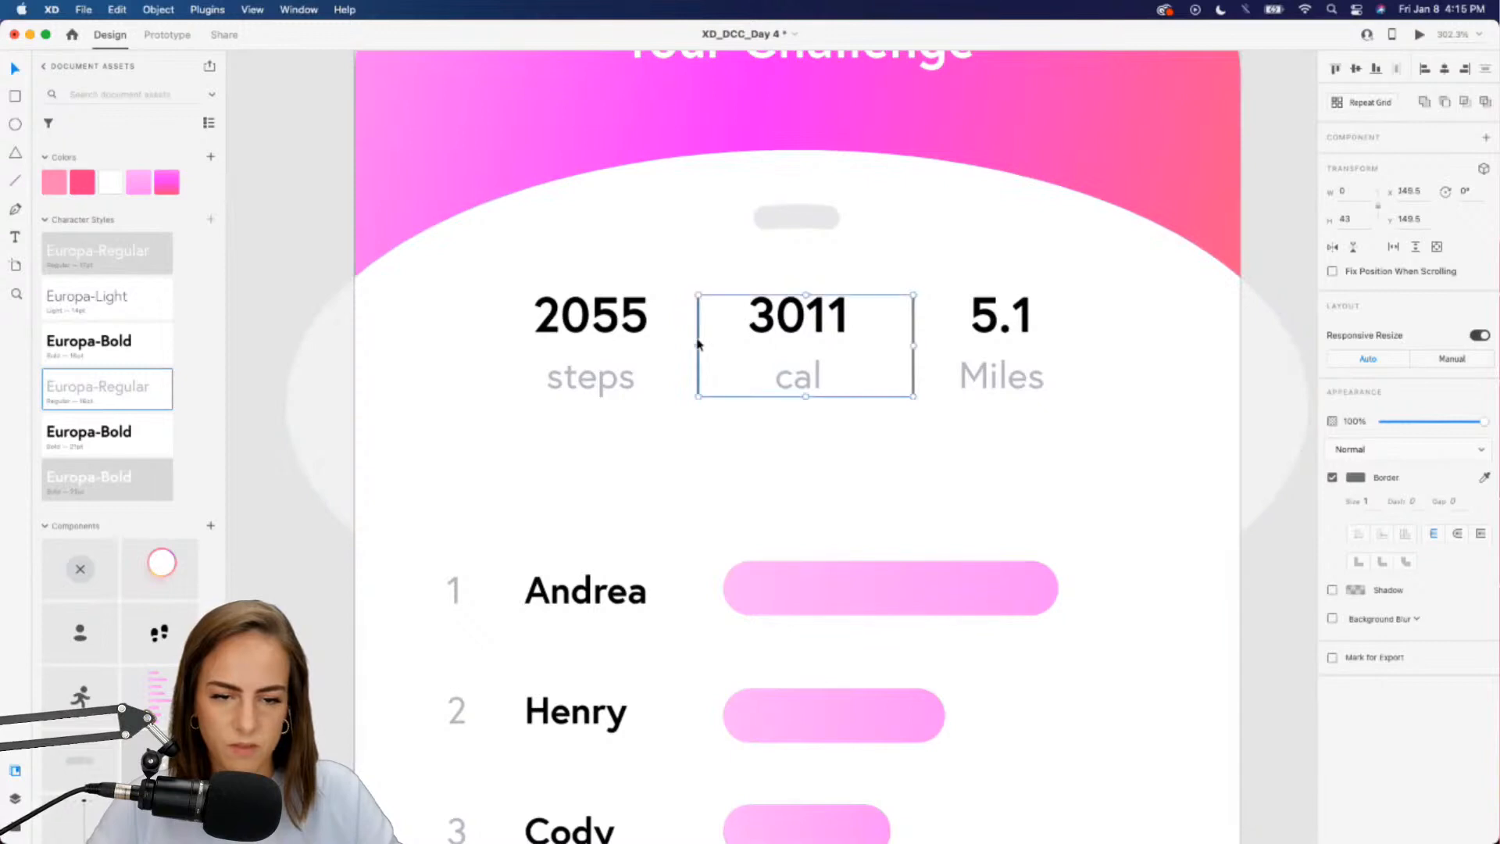
pyautogui.click(1370, 501)
pyautogui.write('2')
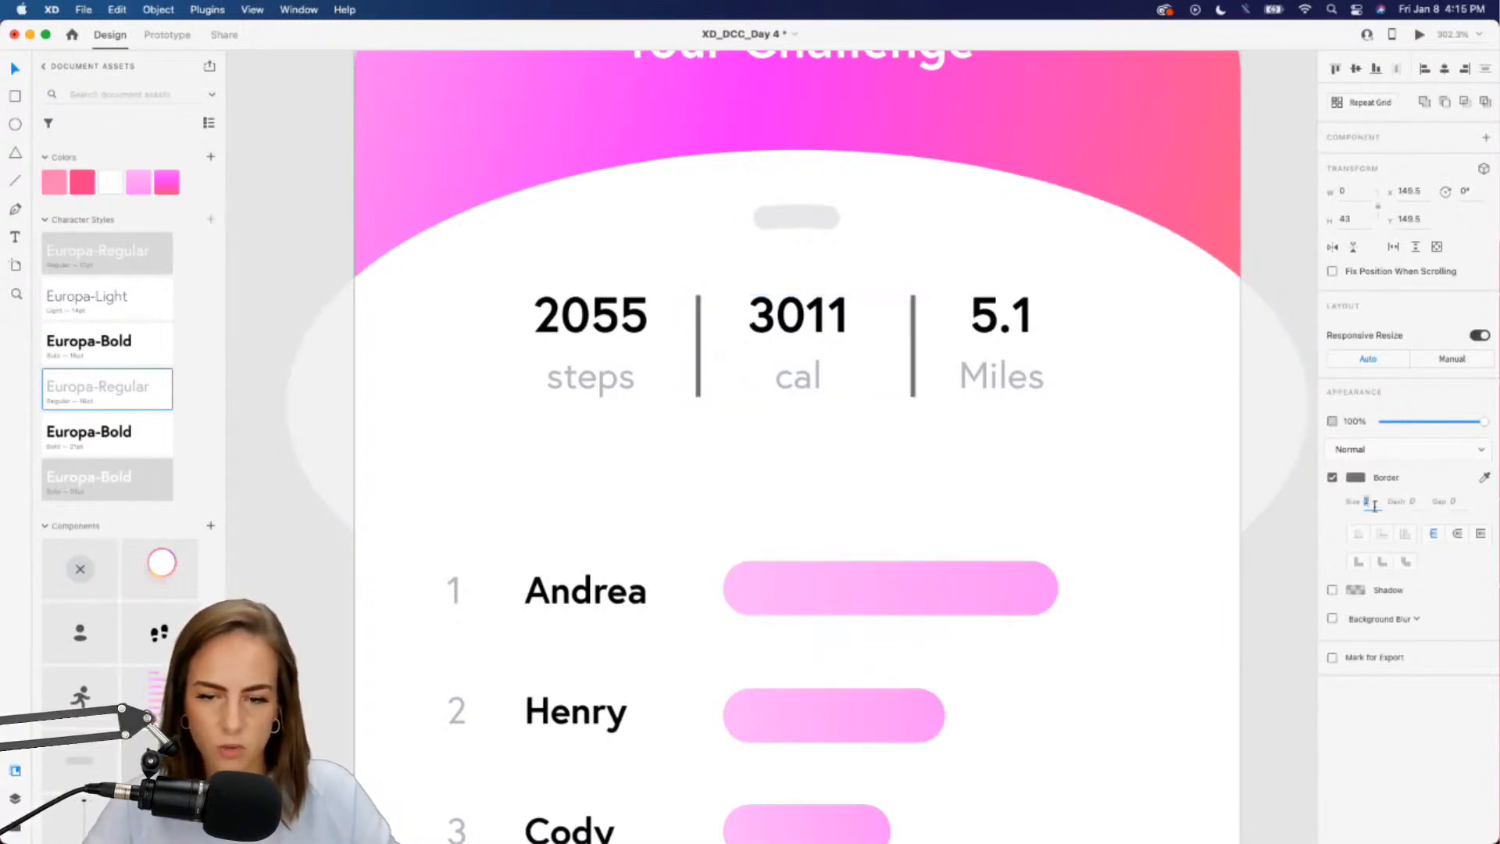
pyautogui.click(1457, 536)
pyautogui.moveTo(1427, 424); pyautogui.dragTo(1400, 425)
# Move the whole statistics row with its dividers down to Y 161 and group it
pyautogui.scroll(-5, 796, 379)
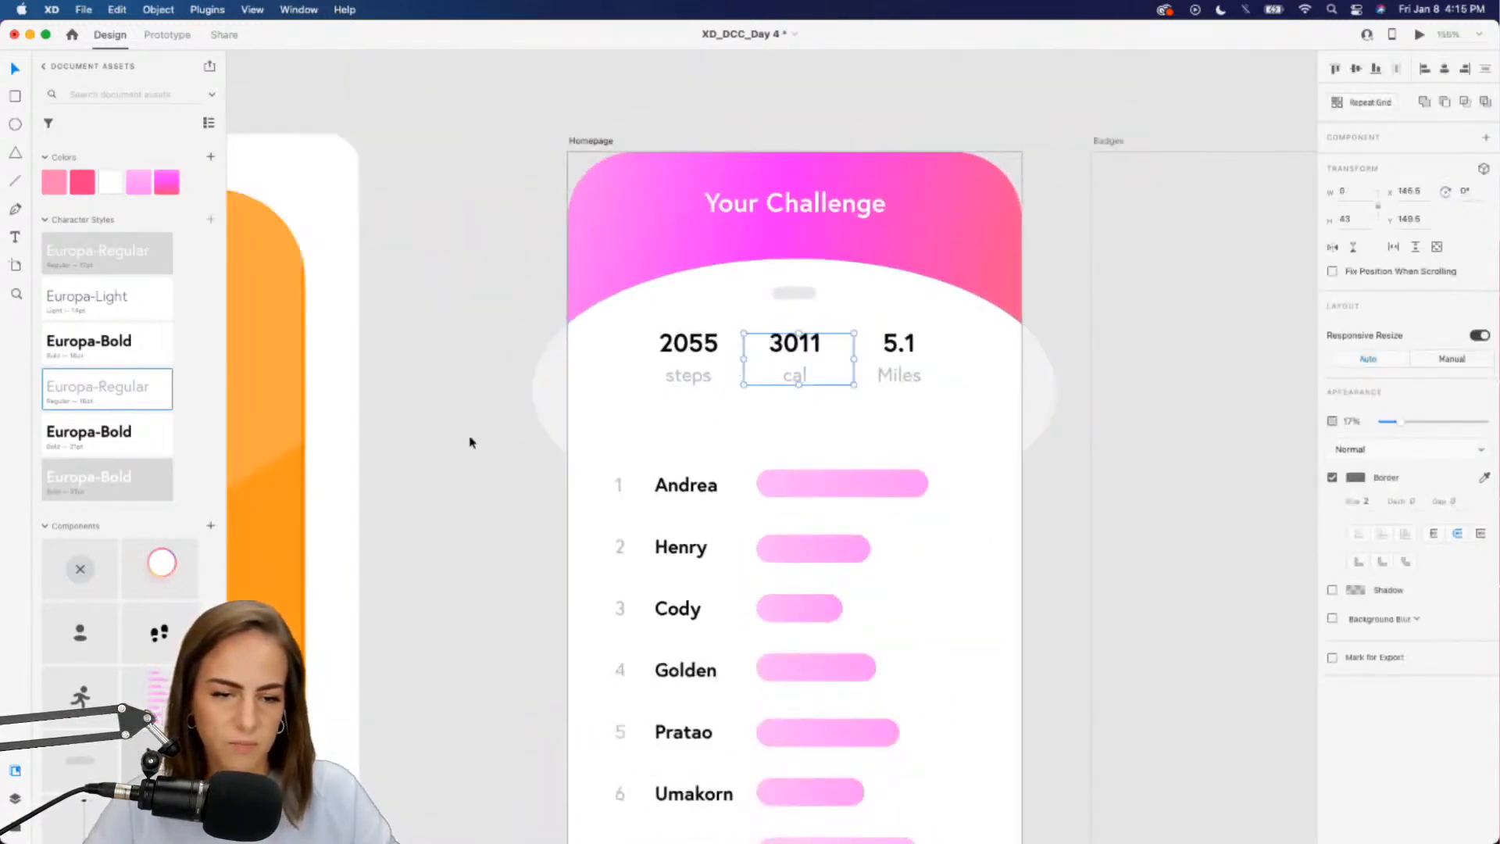
pyautogui.moveTo(471, 434); pyautogui.dragTo(938, 344)
pyautogui.moveTo(480, 347); pyautogui.dragTo(663, 373)
pyautogui.click(689, 348)
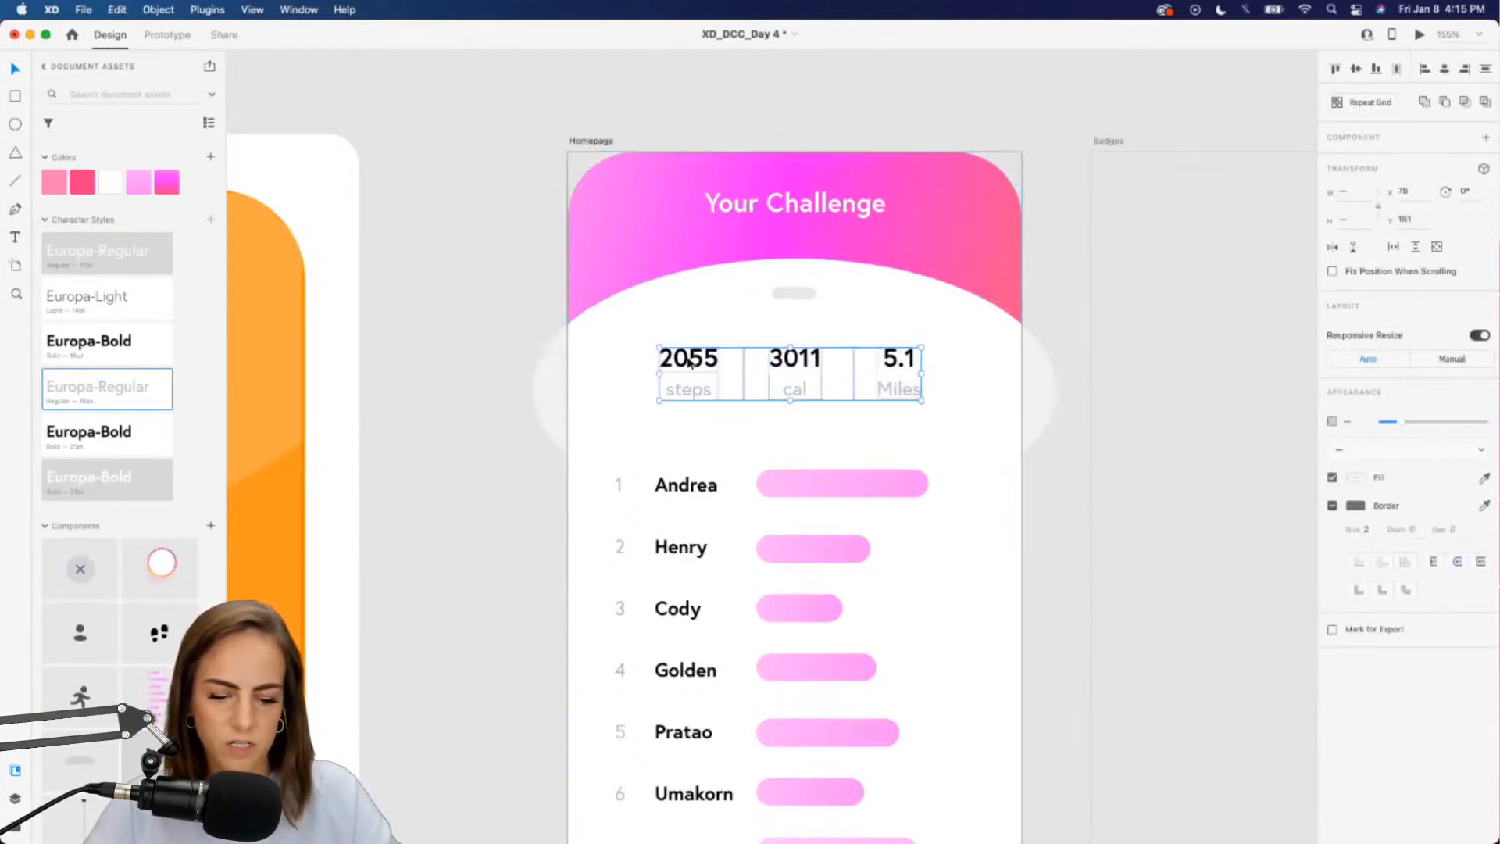
pyautogui.scroll(-5, 689, 352)
pyautogui.scroll(-2, 689, 361)
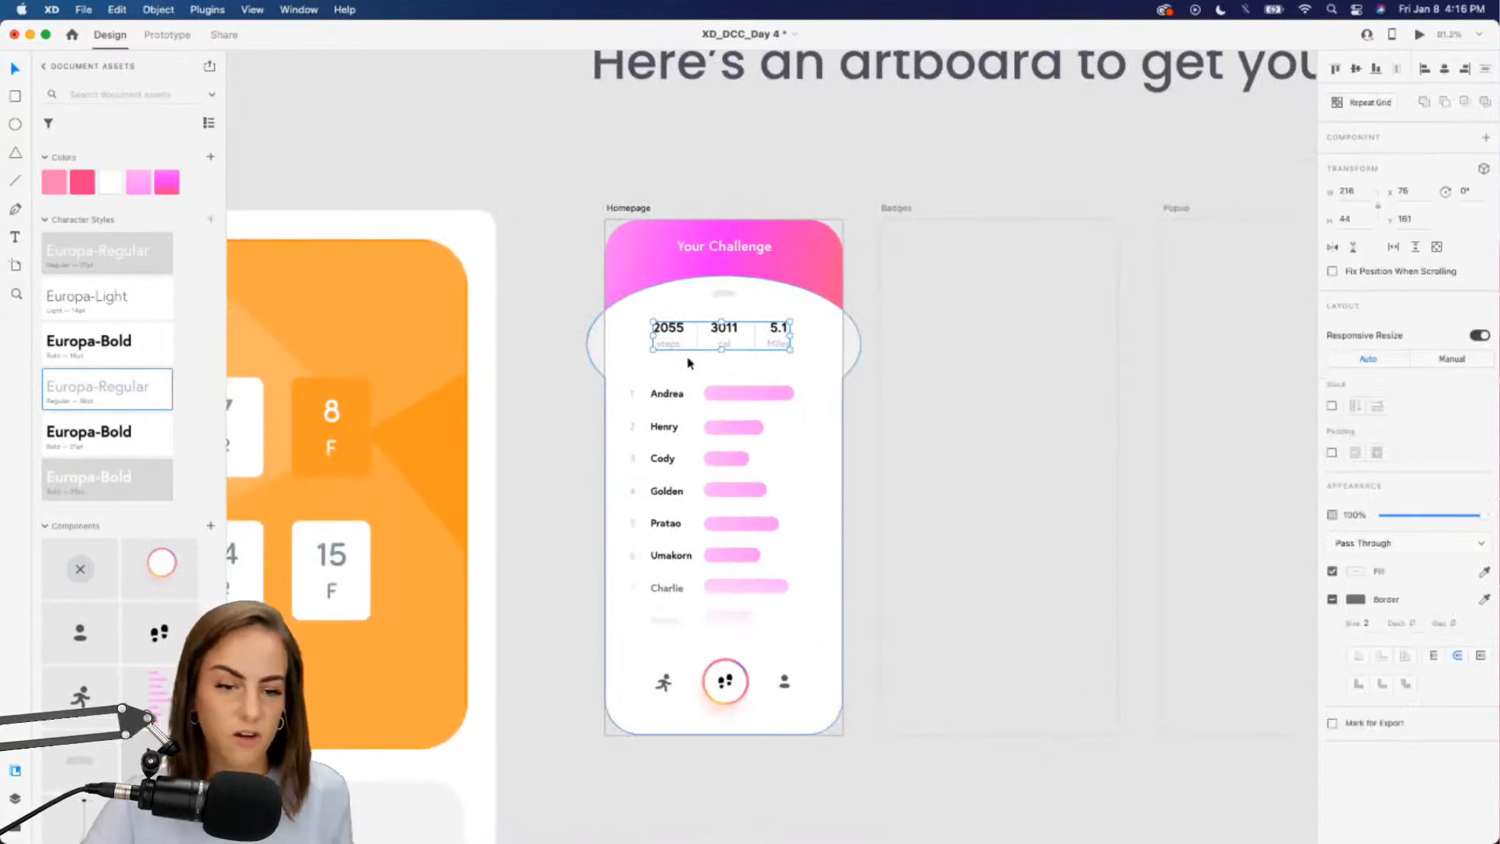
# Place the white four-dot menu component in the pink header, to the right of the Your Challenge title
pyautogui.scroll(5, 689, 361)
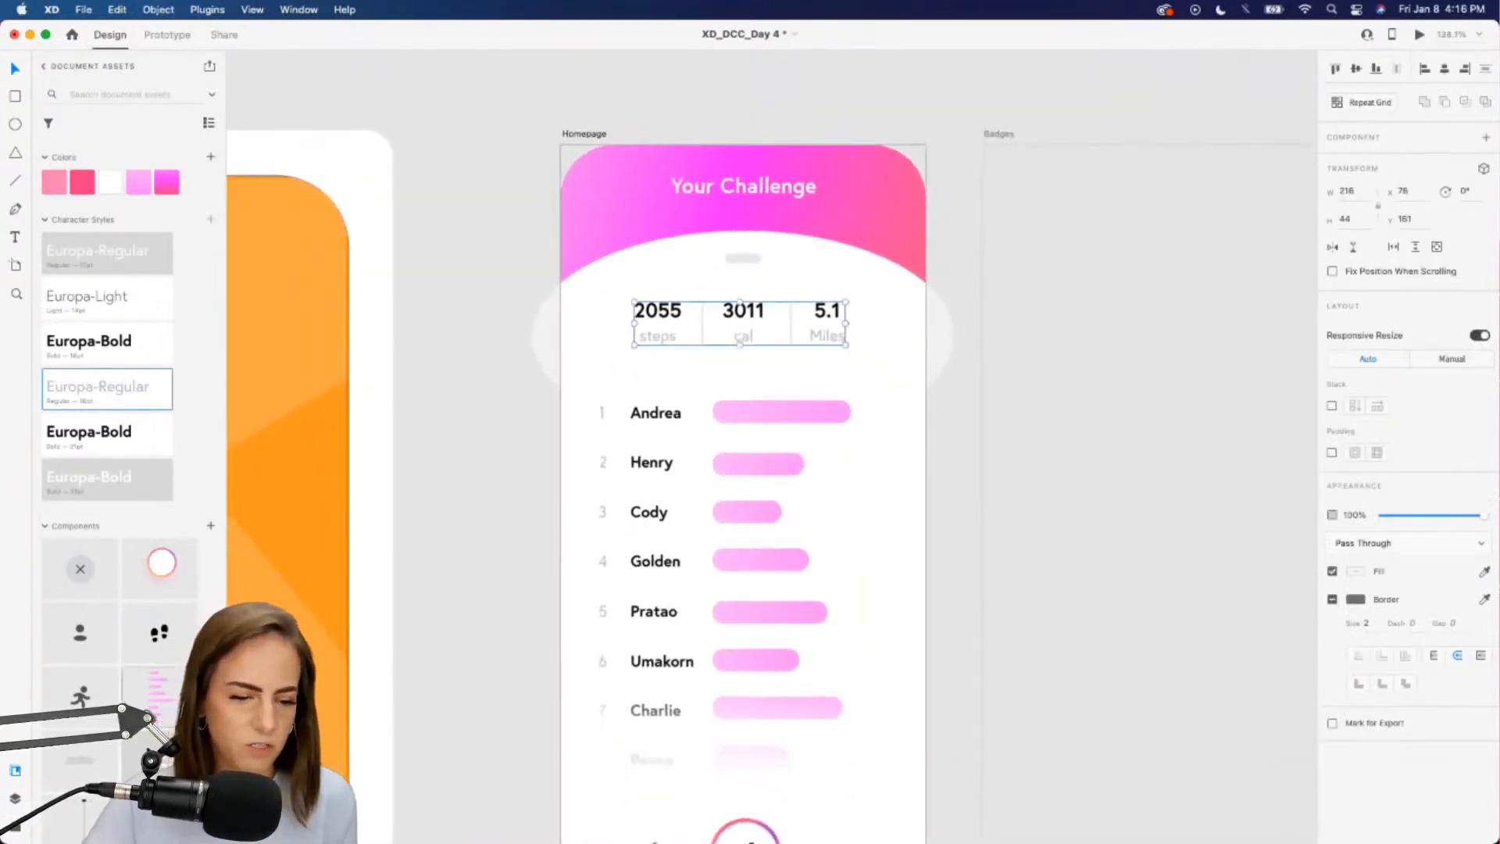
pyautogui.moveTo(412, 401); pyautogui.dragTo(627, 259)
pyautogui.moveTo(881, 200); pyautogui.dragTo(879, 195)
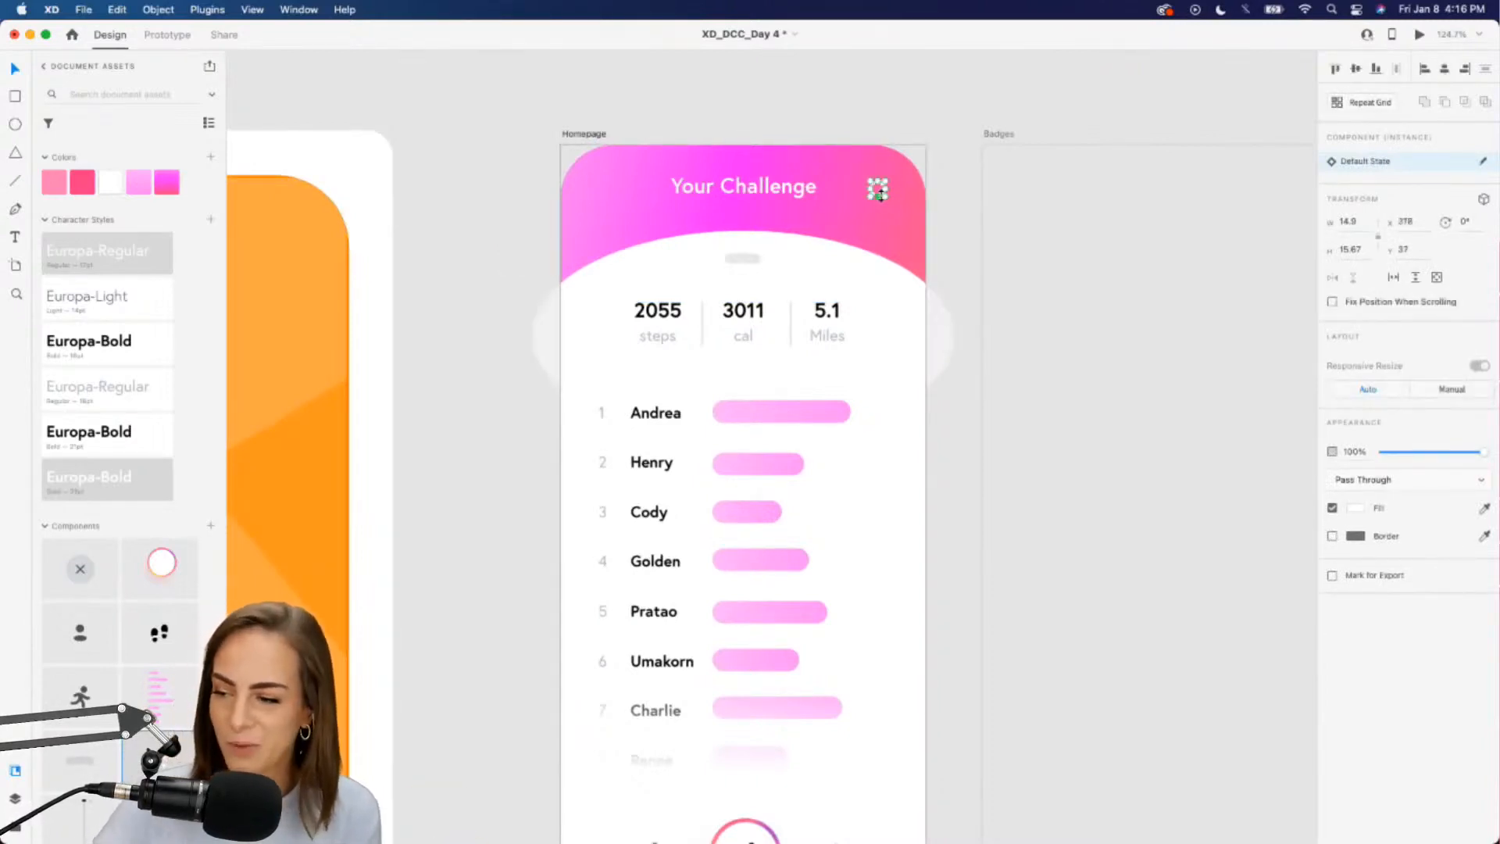
pyautogui.click(865, 116)
# Select all the Homepage content below the pink header, leaving the header out, and group it into one sheet
pyautogui.scroll(-5, 863, 115)
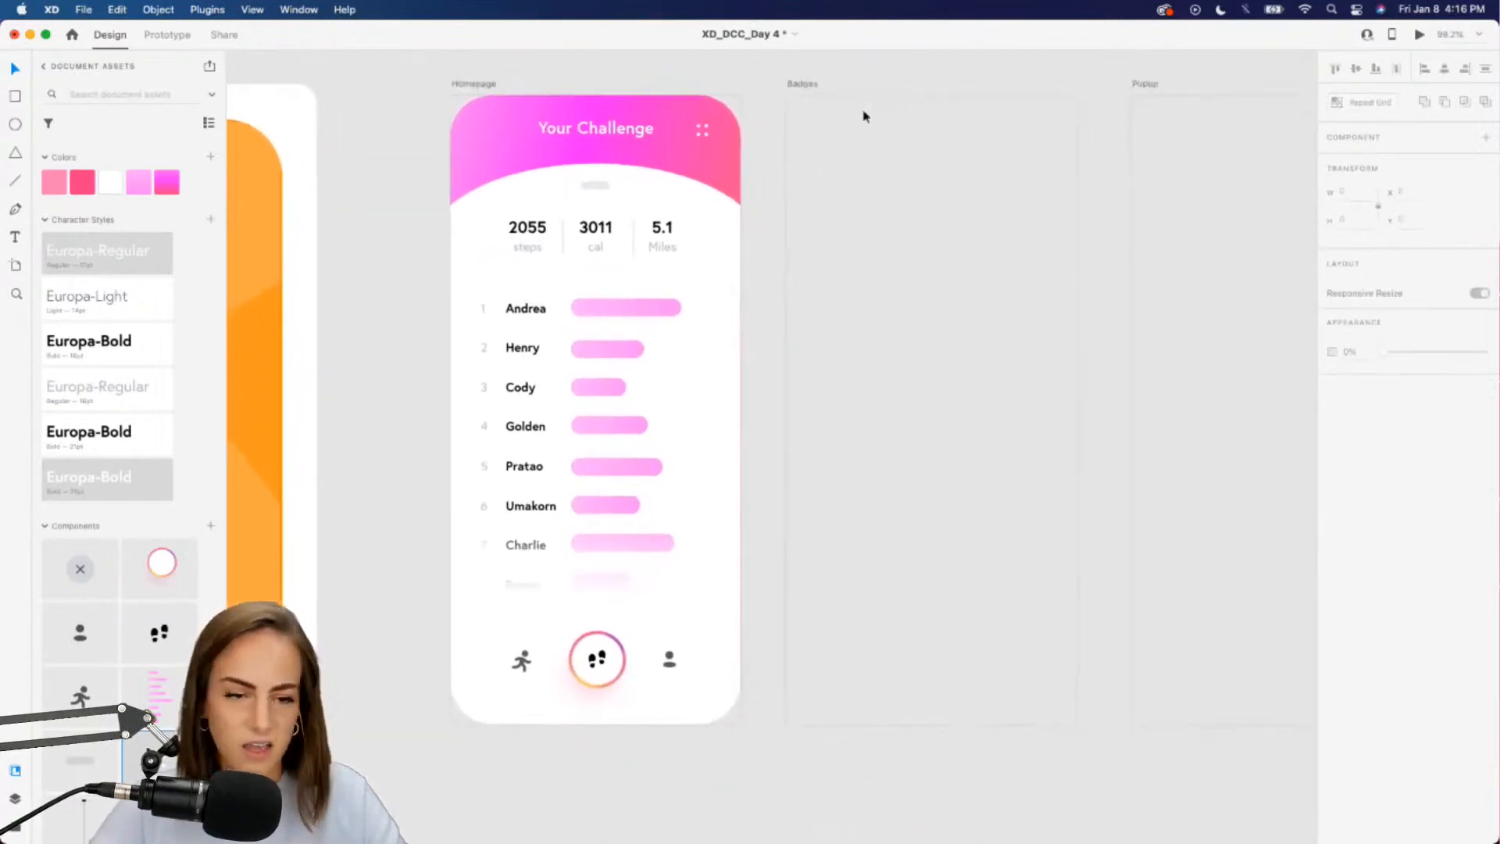
pyautogui.scroll(1, 863, 116)
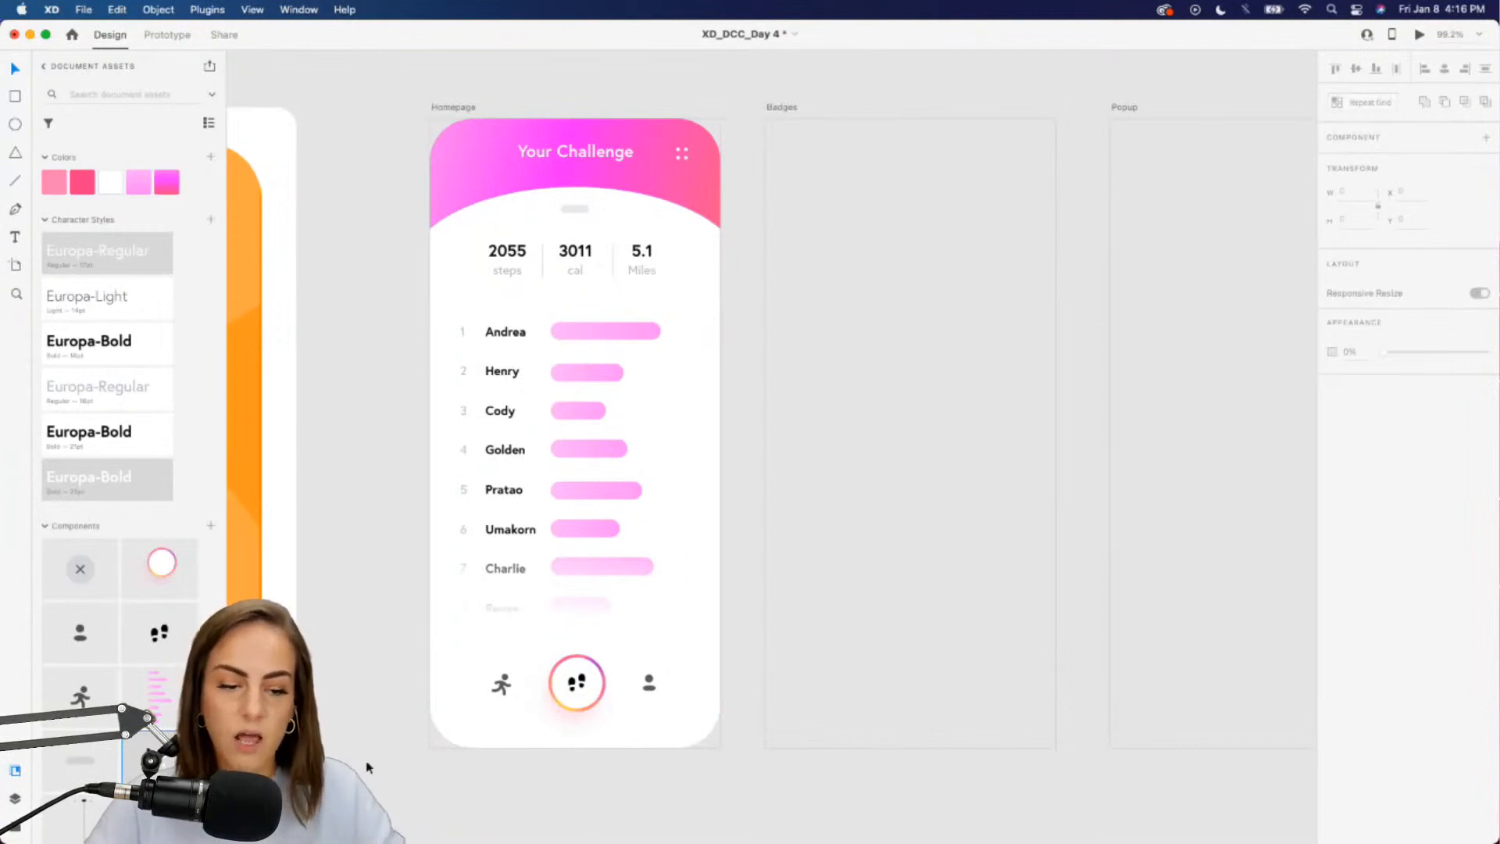
pyautogui.moveTo(369, 762); pyautogui.dragTo(720, 205)
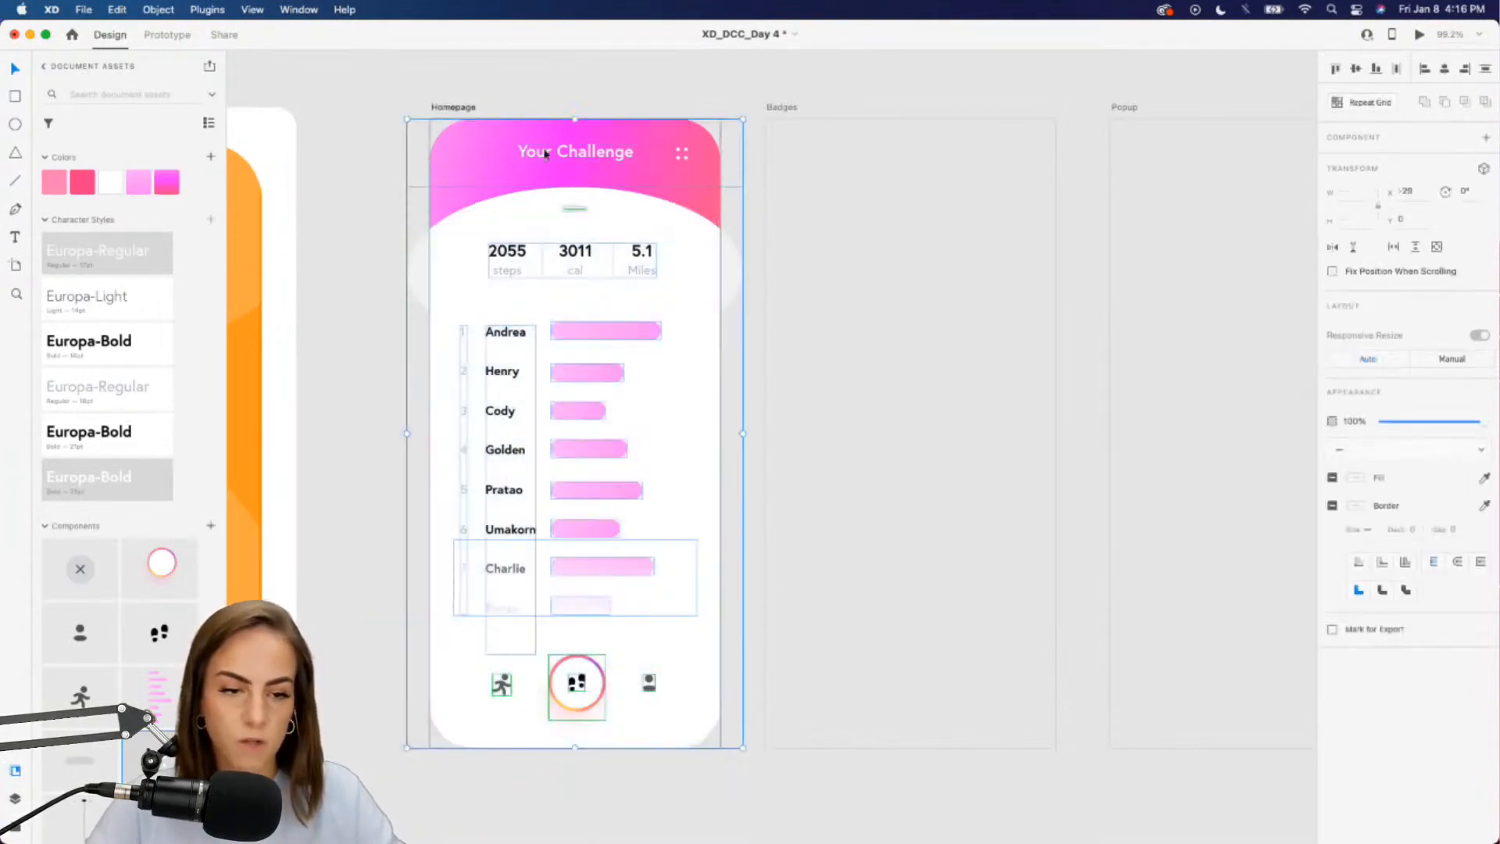
pyautogui.keyDown('shift'); pyautogui.click(458, 152); pyautogui.keyUp('shift')
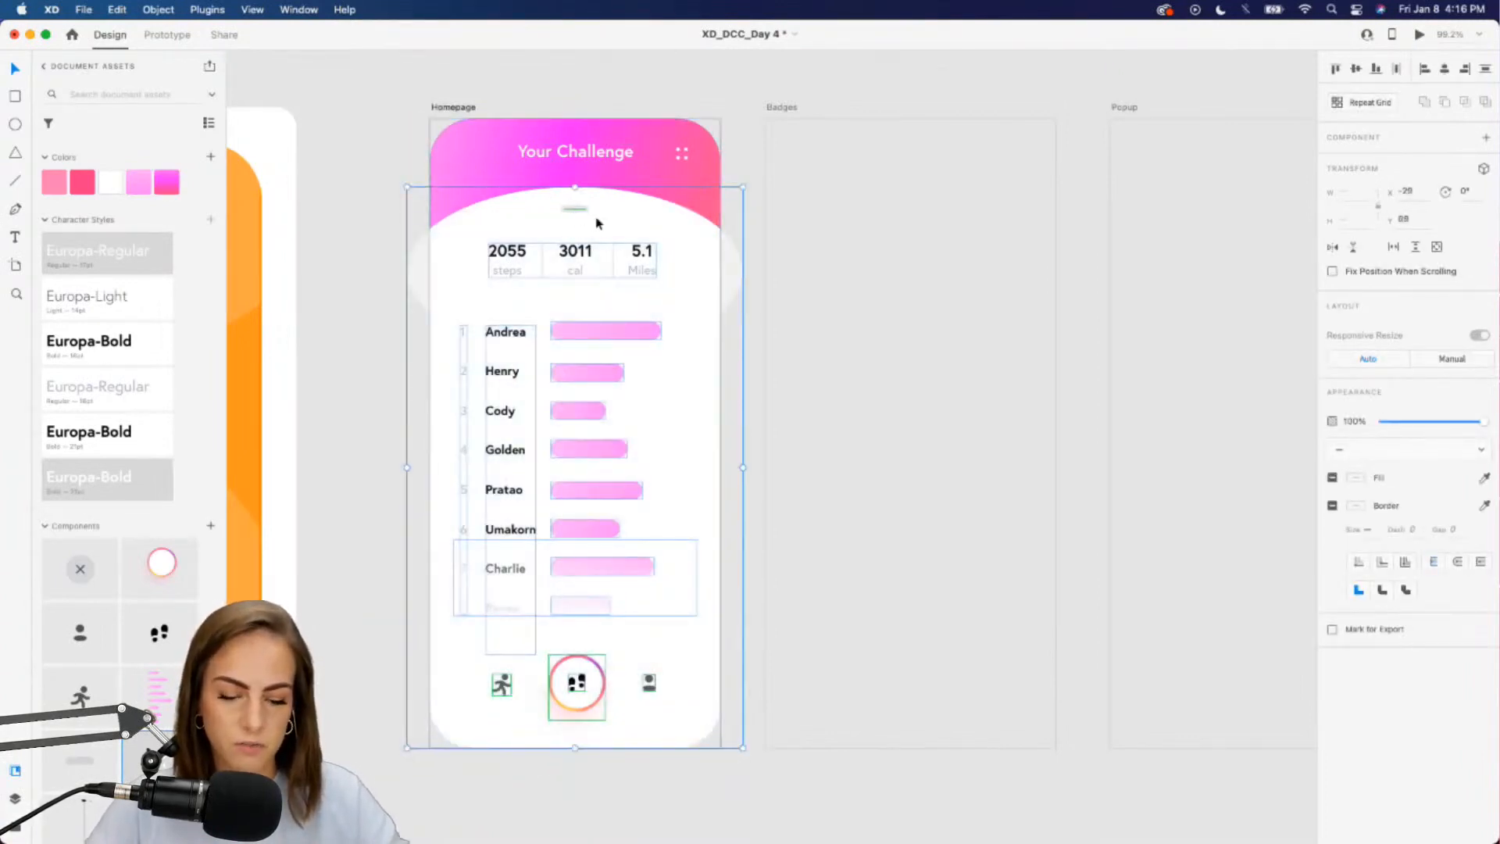
pyautogui.click(630, 208)
pyautogui.click(786, 229)
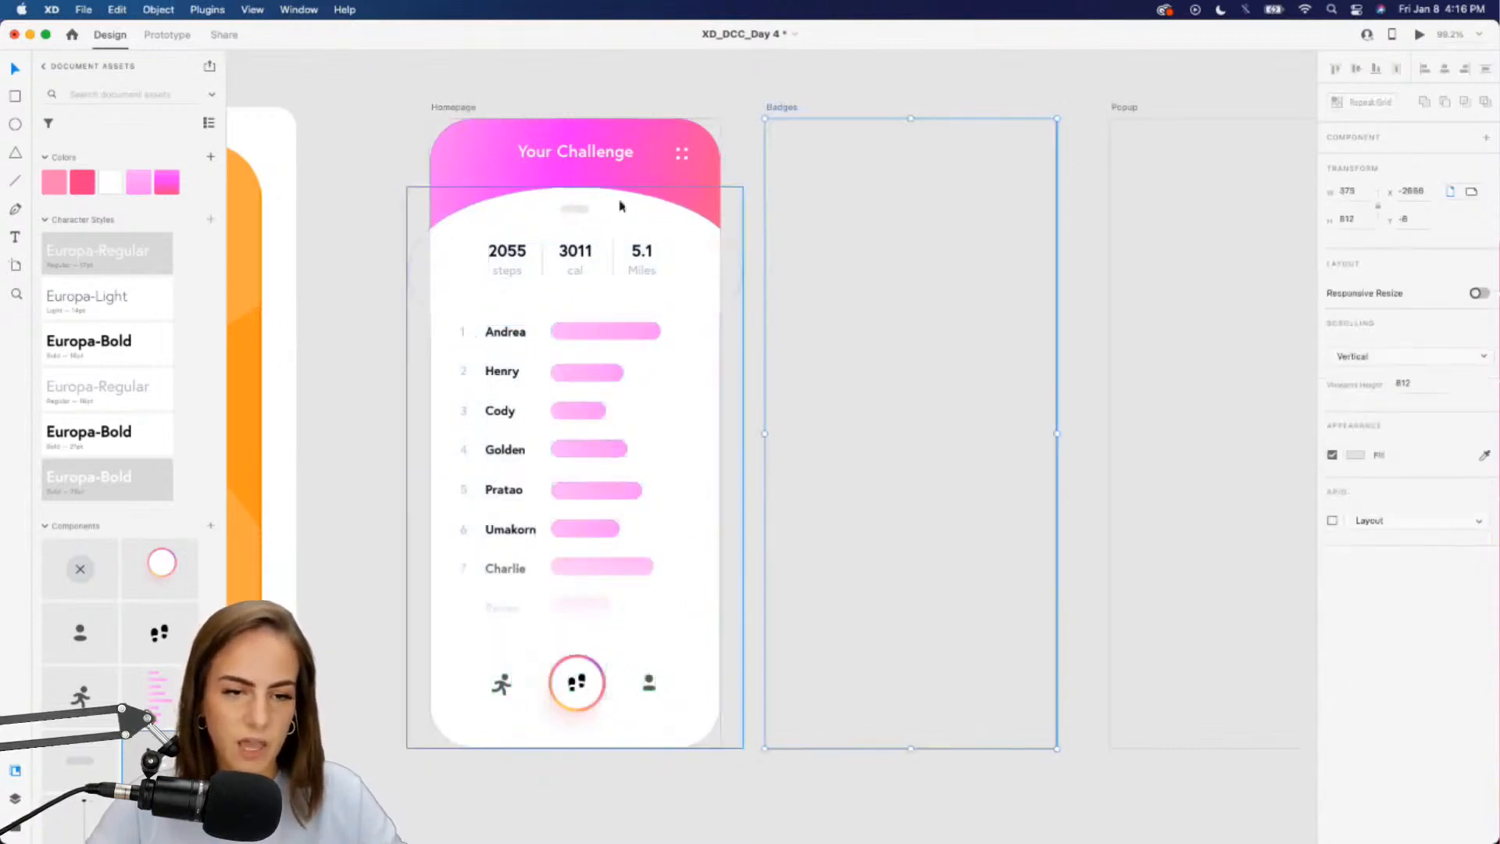
# Enable a drop shadow on the white oval-topped sheet background and increase the shadow's blur
pyautogui.scroll(5, 596, 282)
pyautogui.click(729, 197)
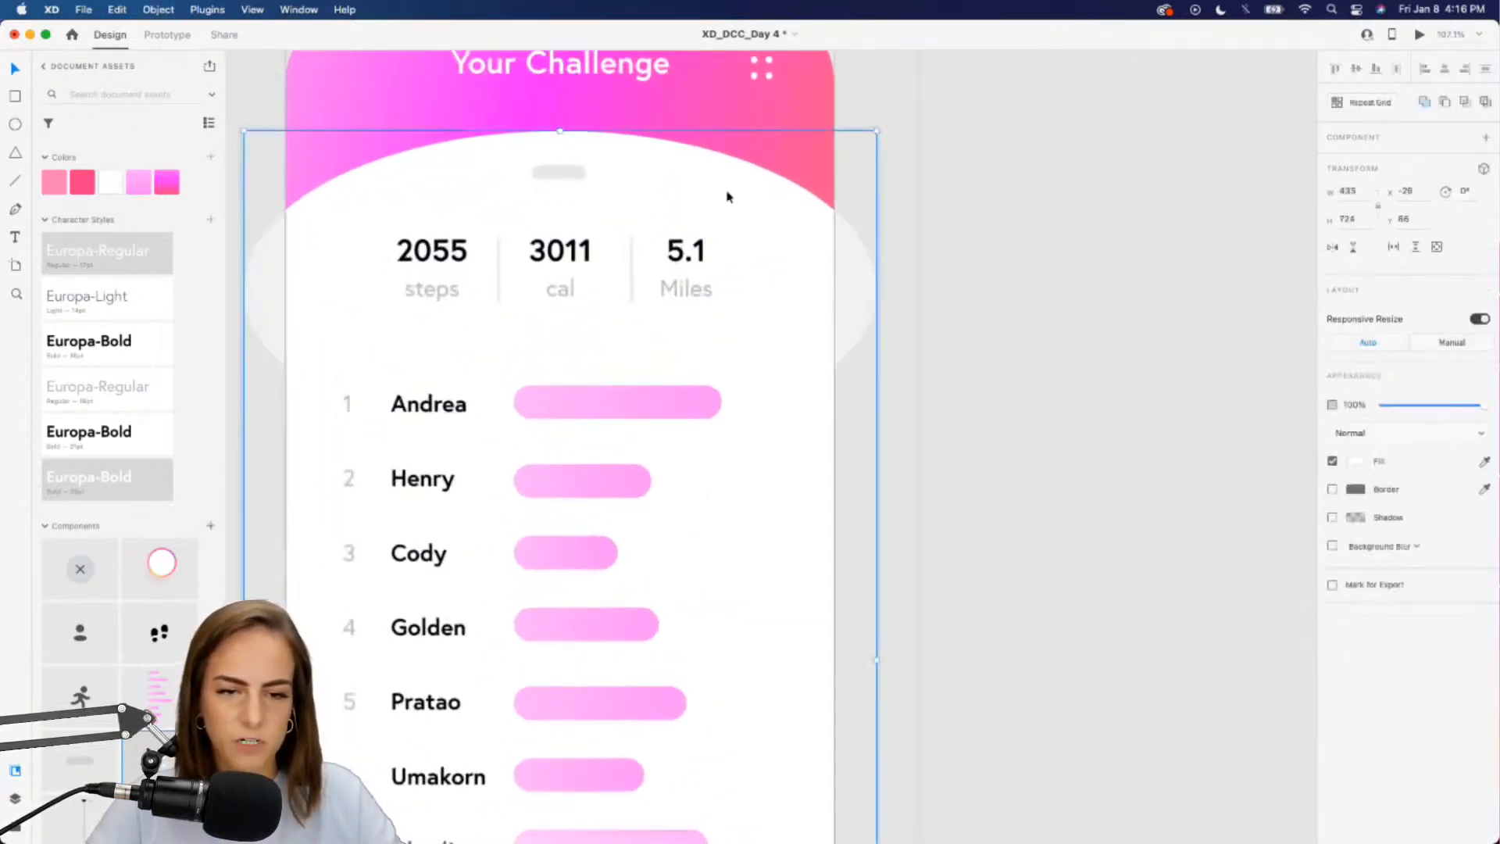
pyautogui.doubleClick(728, 197)
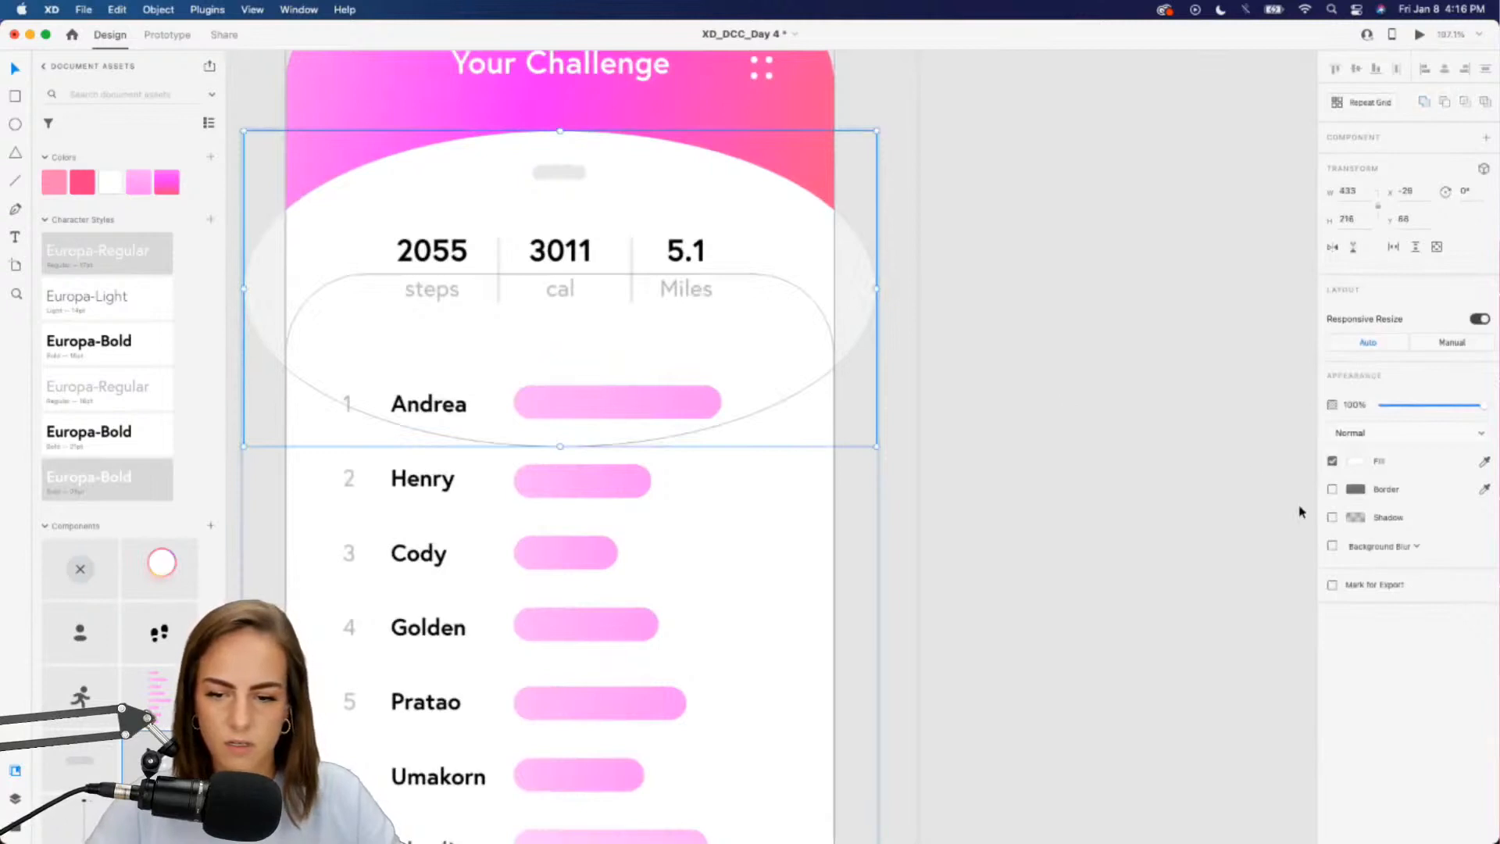
pyautogui.click(1332, 518)
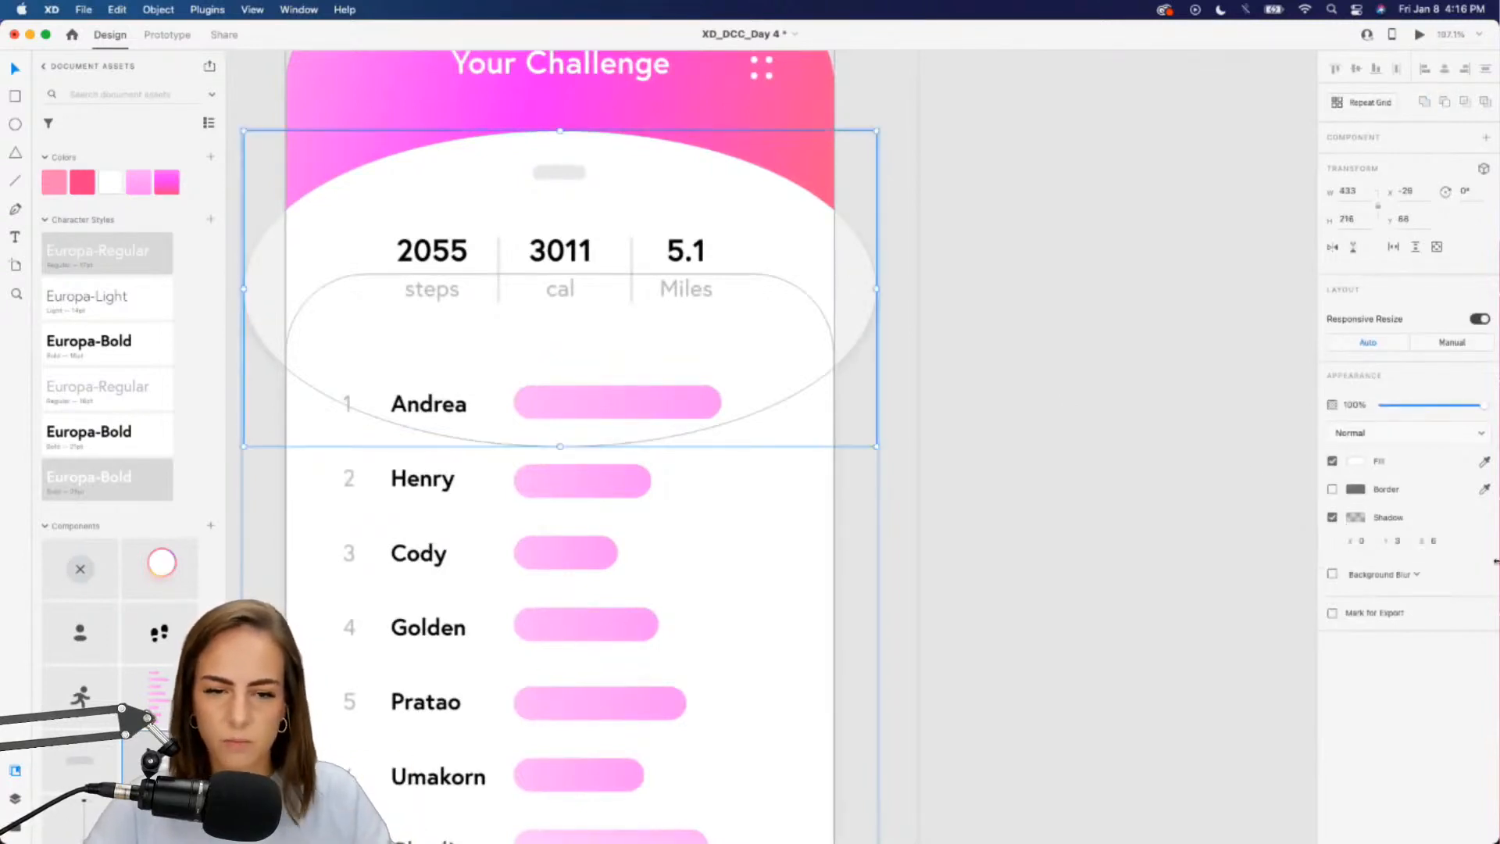
pyautogui.press('Up')
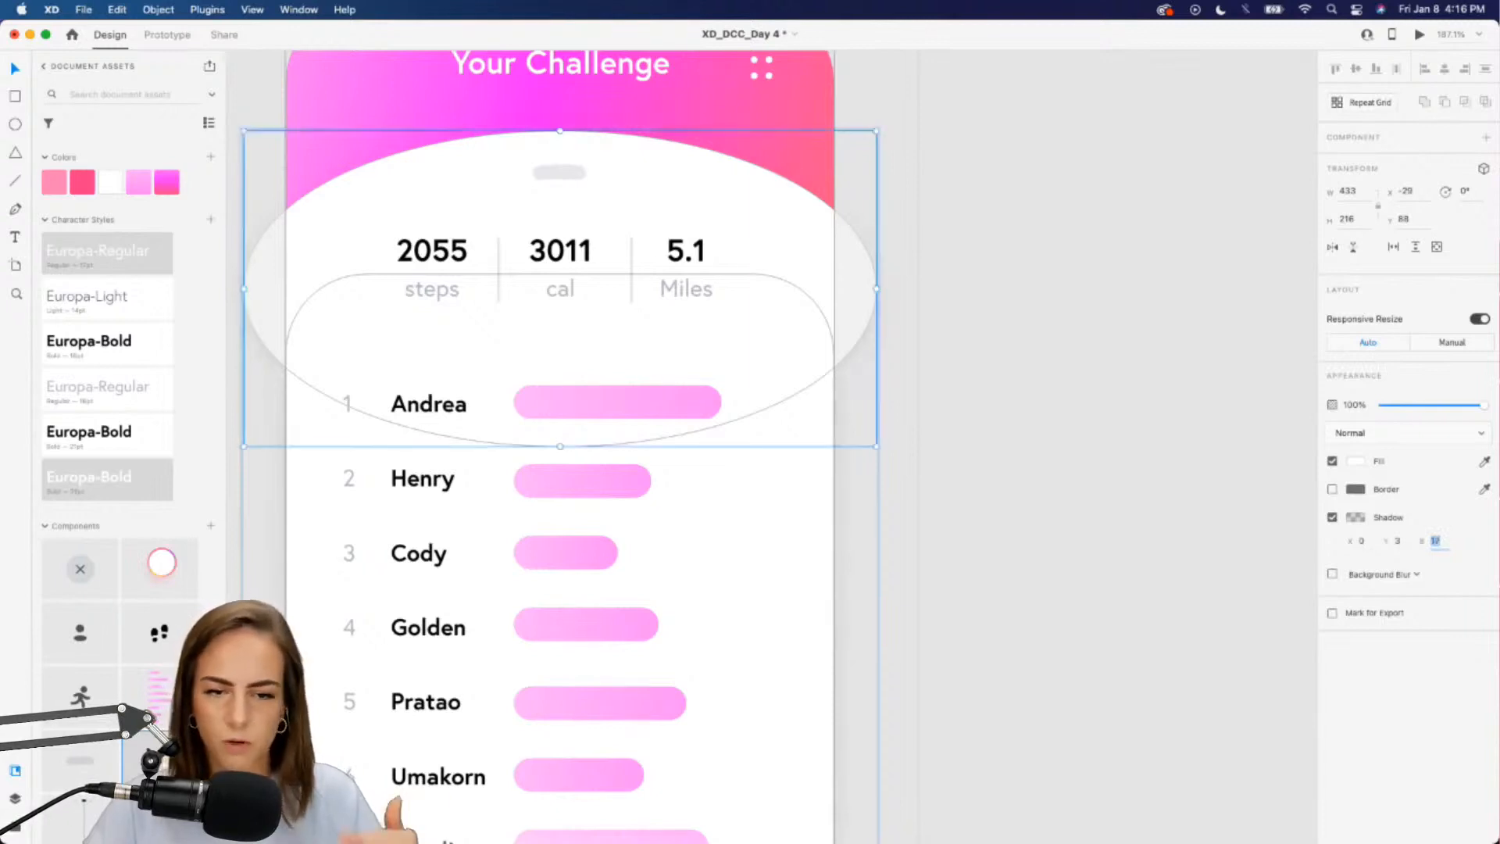
pyautogui.press('Up')
pyautogui.click(881, 587)
pyautogui.scroll(-5, 881, 588)
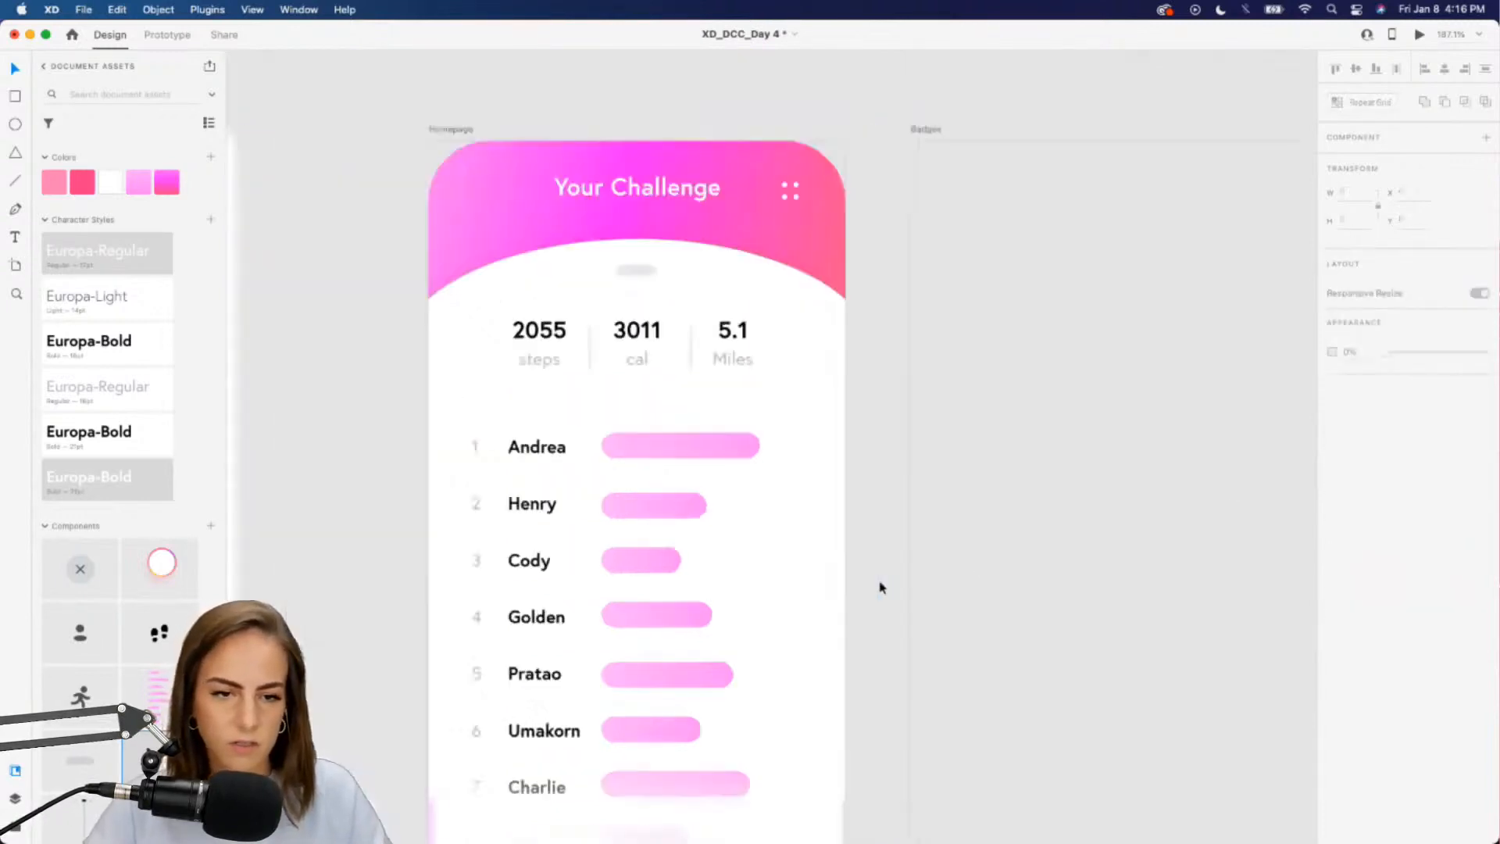
pyautogui.scroll(-3, 882, 587)
pyautogui.hscroll(2, 881, 588)
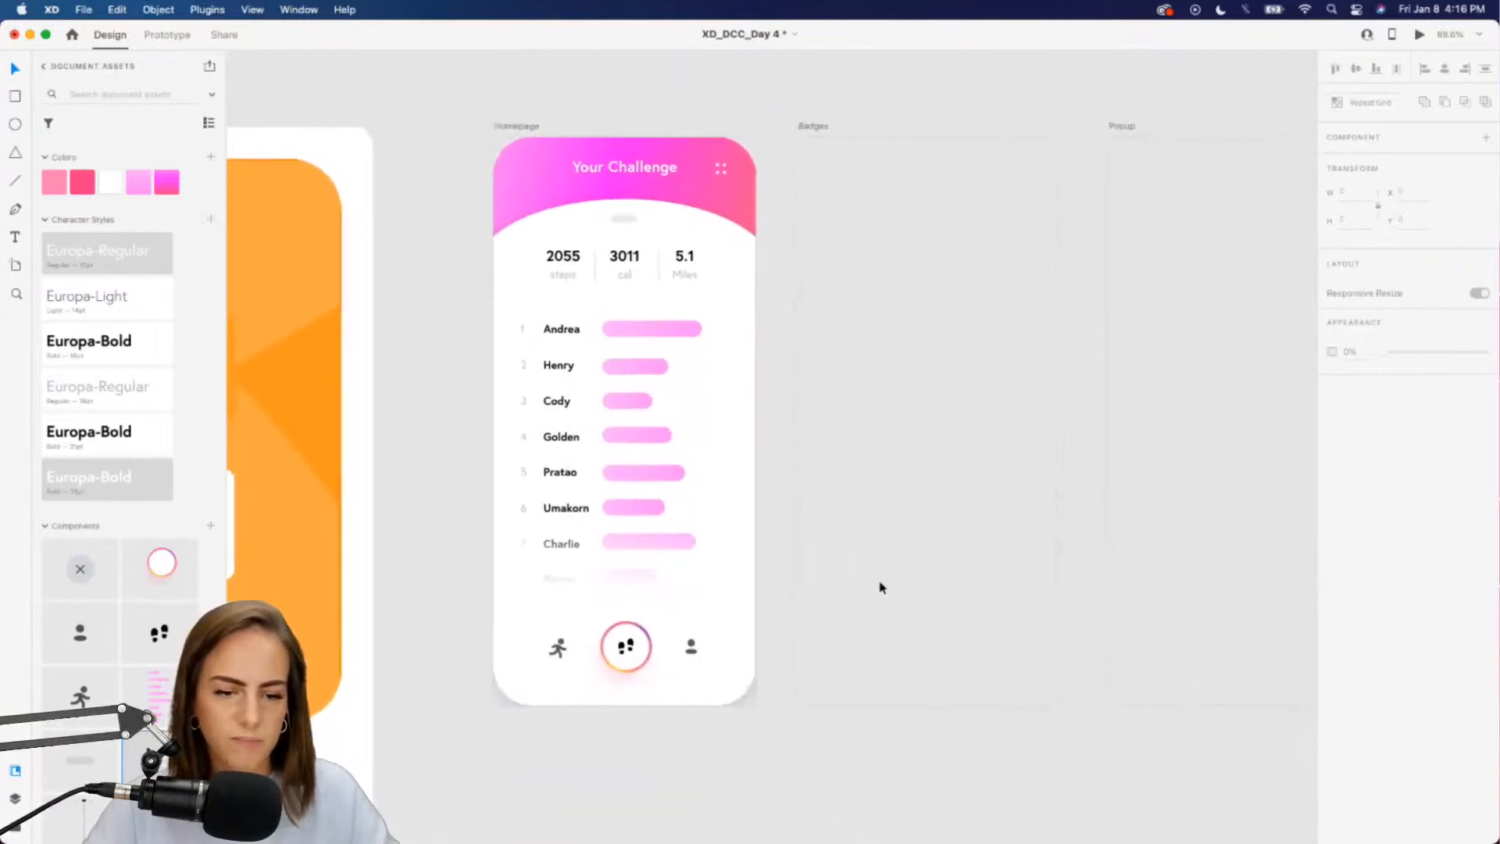
# Copy all the Homepage content and paste it into the Badges artboard
pyautogui.moveTo(778, 728); pyautogui.dragTo(459, 157)
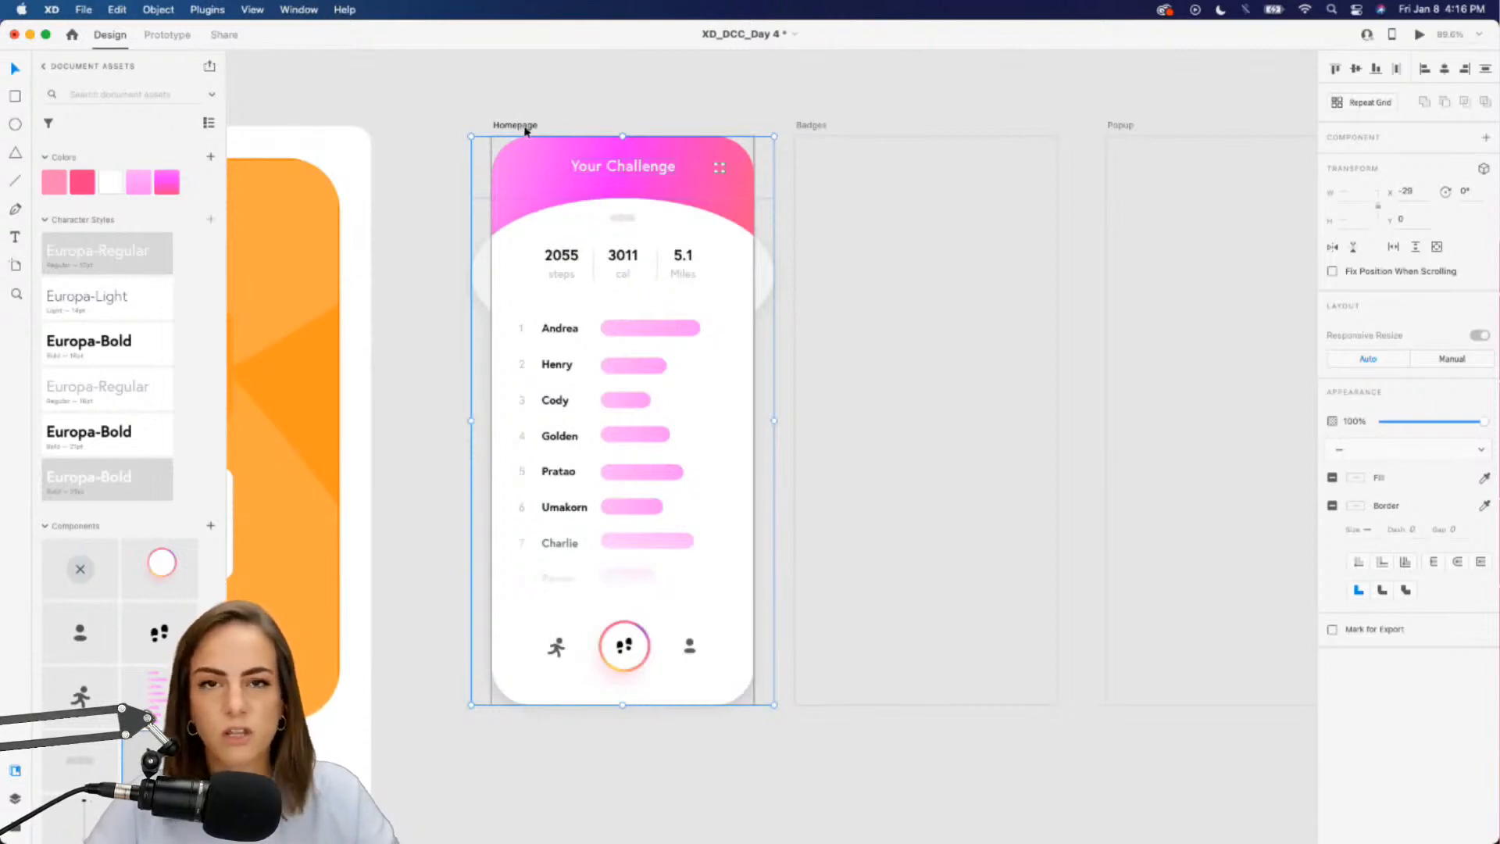
pyautogui.scroll(-1, 525, 130)
pyautogui.hscroll(1, 525, 130)
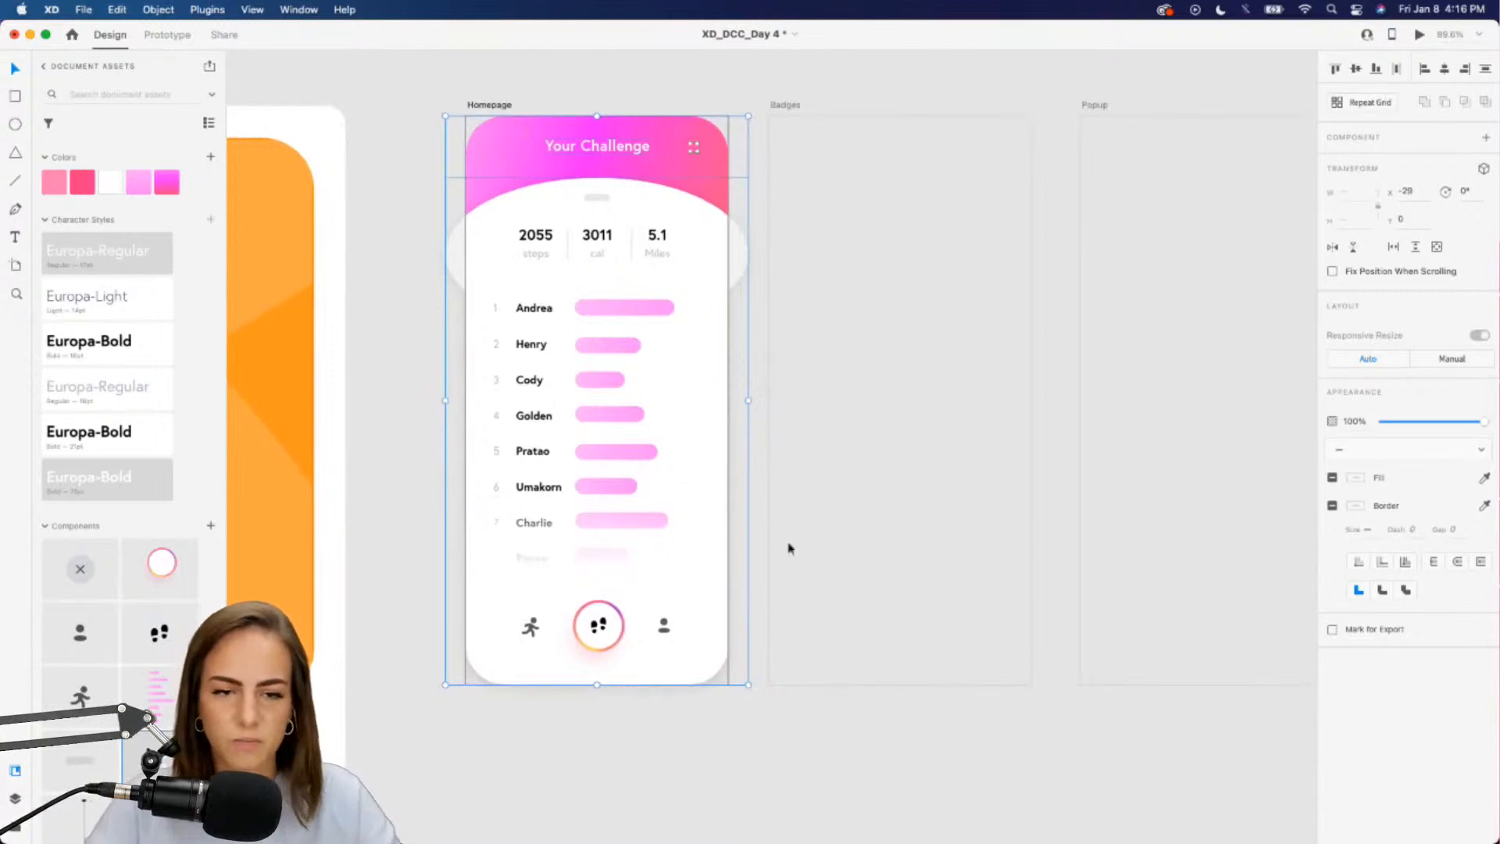
pyautogui.hscroll(3, 870, 580)
pyautogui.scroll(1, 870, 580)
pyautogui.click(774, 393)
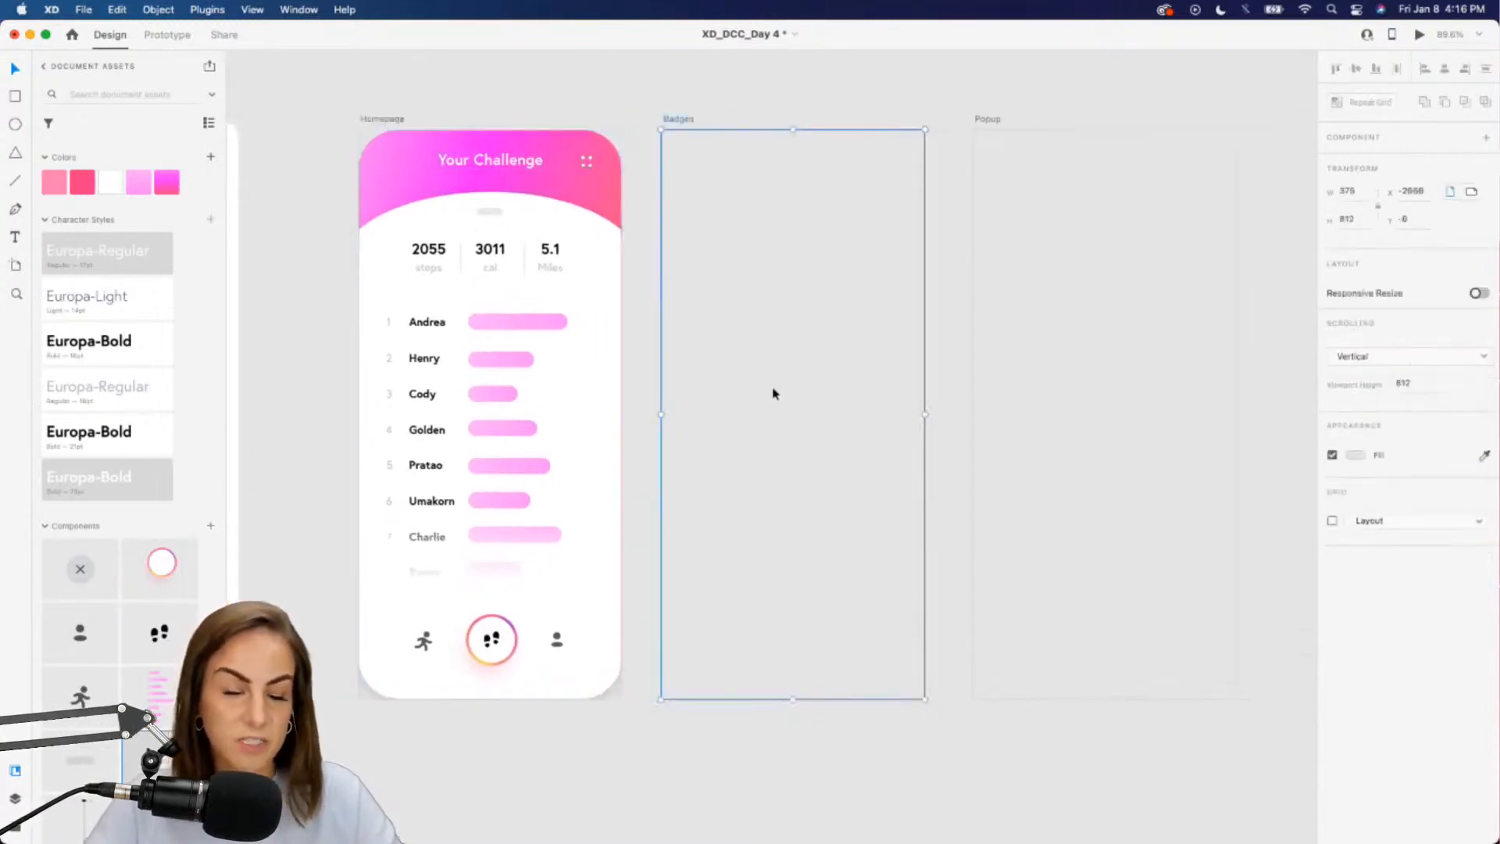
pyautogui.press('super+v')
# Move the white sheet group down in the Badges artboard until only its handle and statistics row remain inside
pyautogui.click(840, 285)
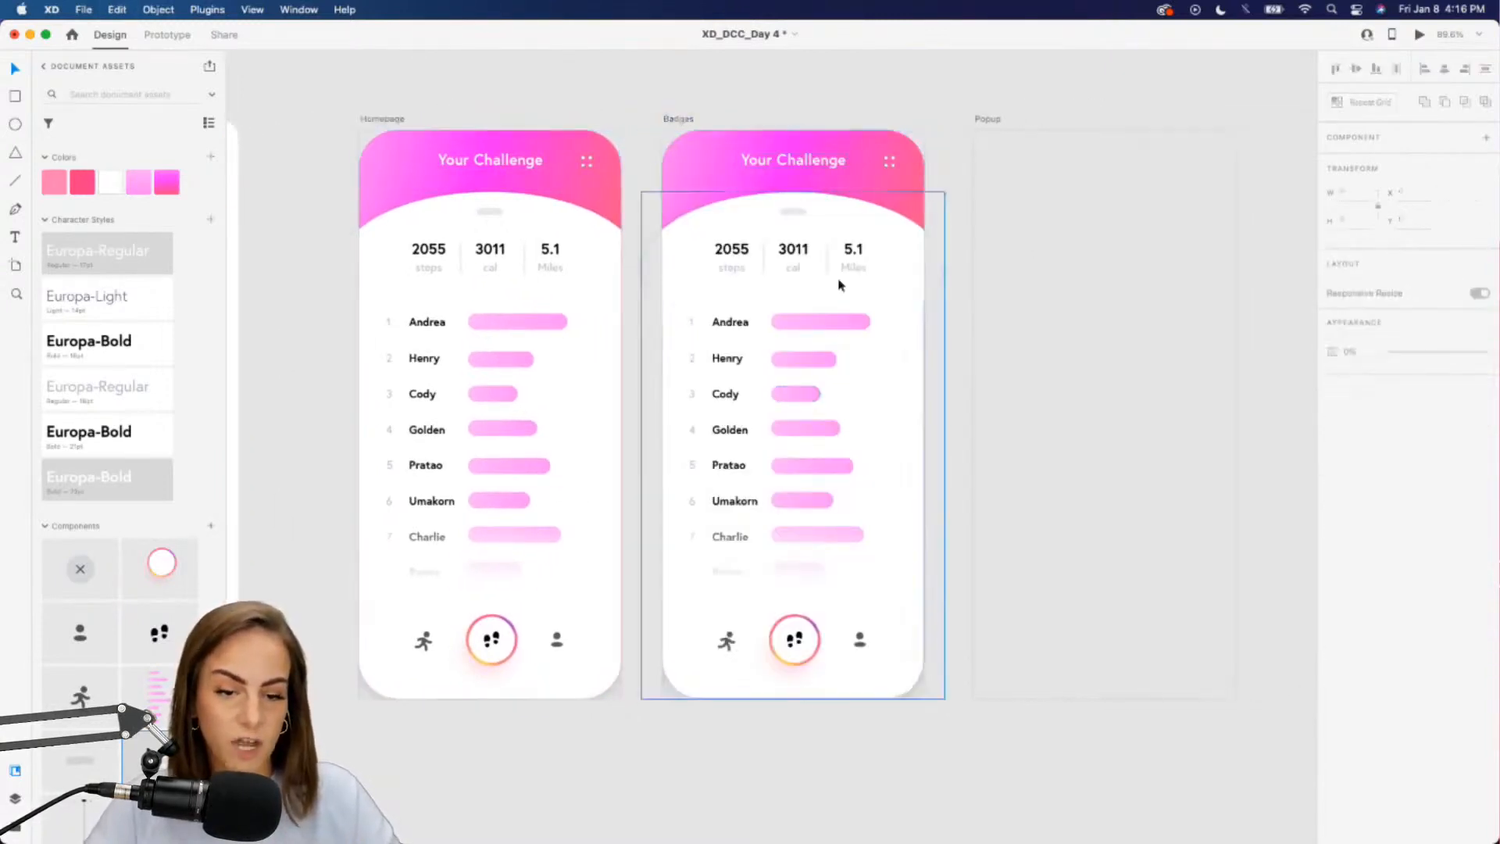
pyautogui.scroll(3, 840, 286)
pyautogui.moveTo(790, 208); pyautogui.dragTo(814, 630)
pyautogui.scroll(-5, 799, 493)
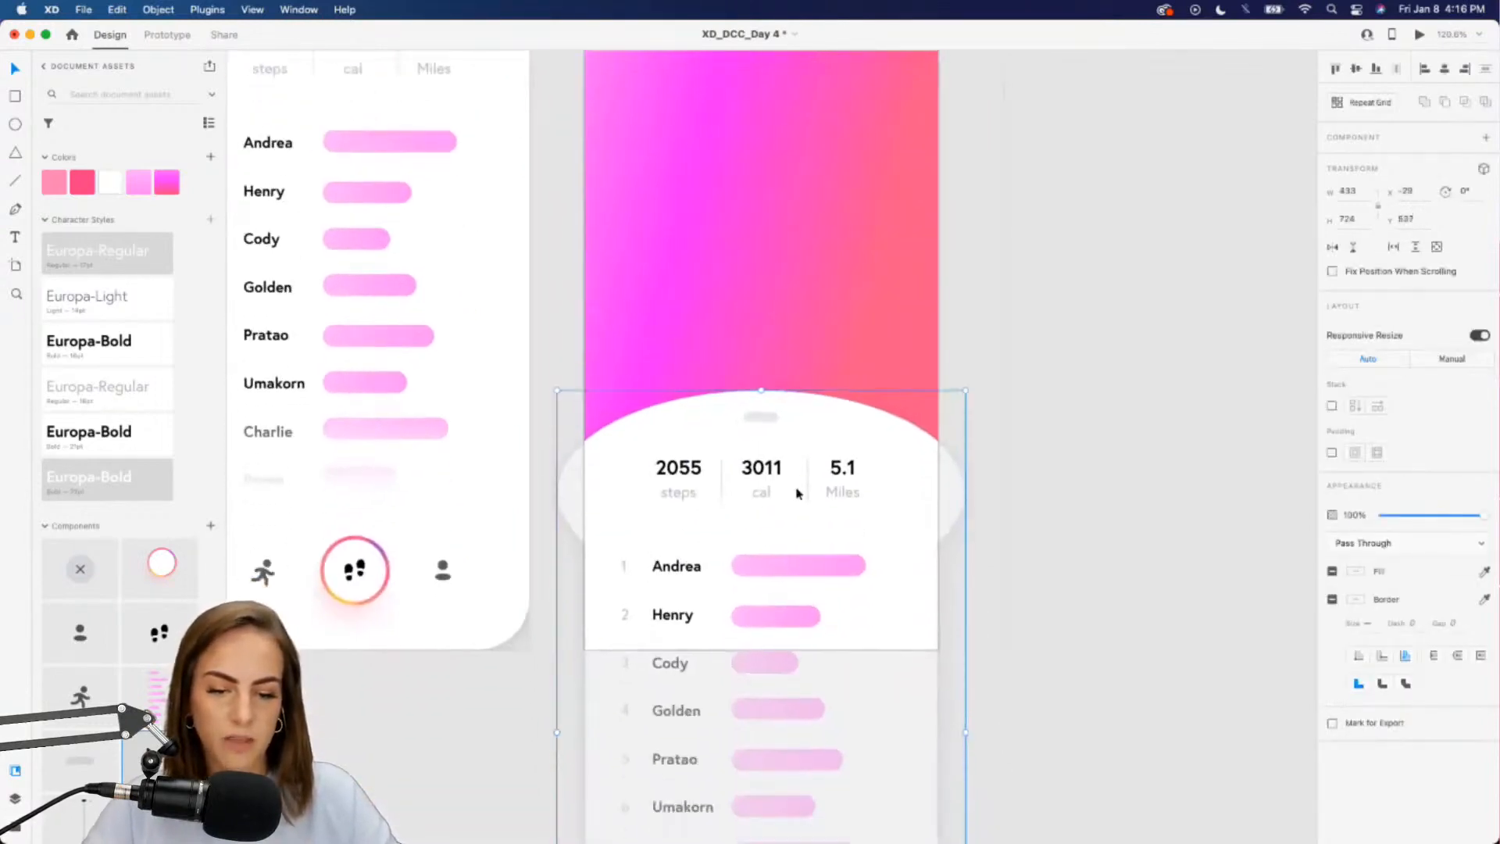
pyautogui.moveTo(791, 468); pyautogui.dragTo(797, 607)
pyautogui.click(1026, 717)
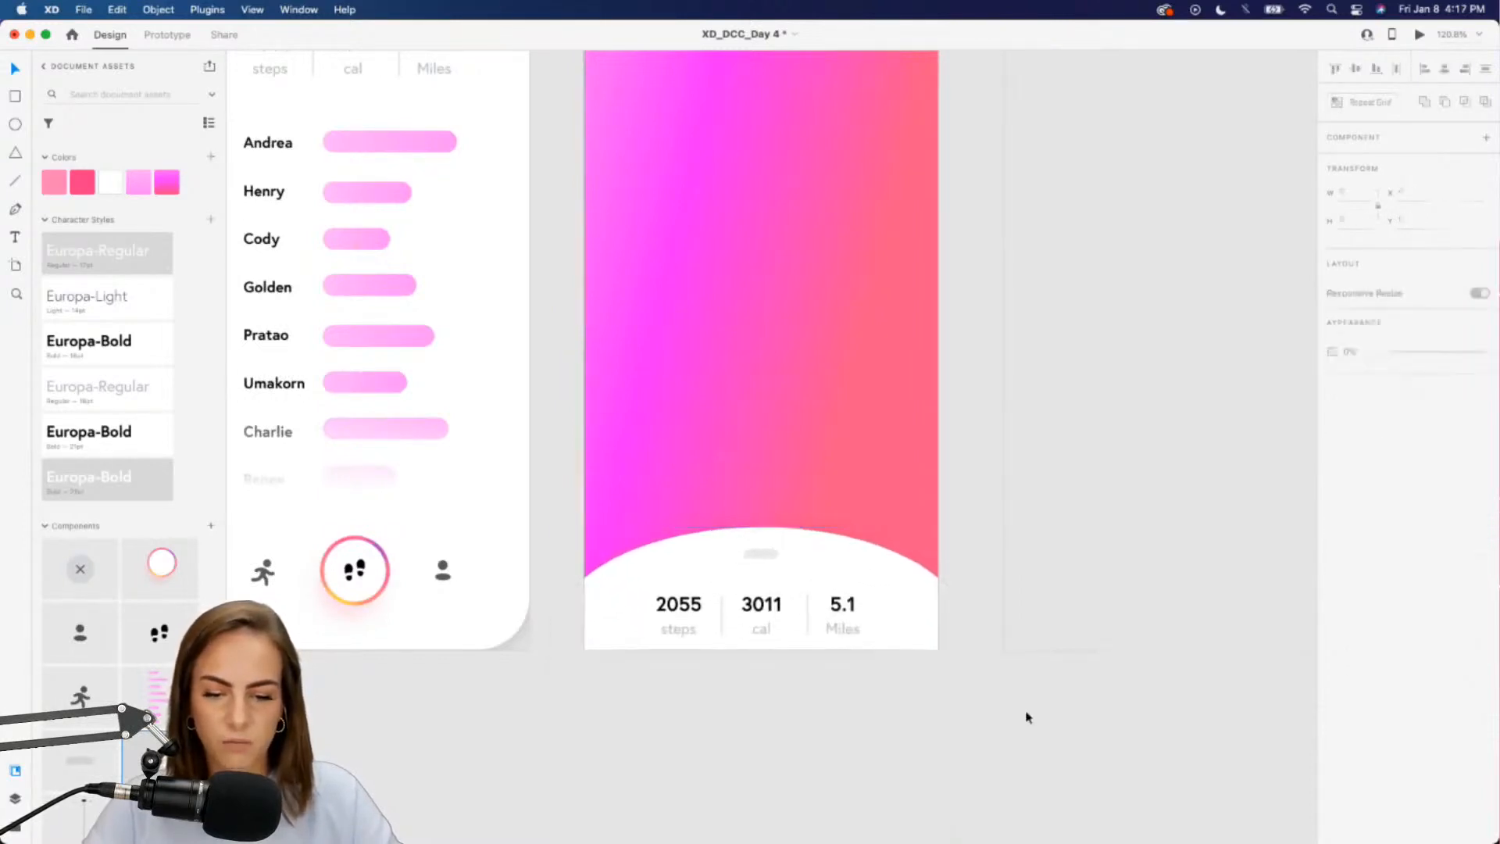
# Duplicate the Badges title just below the original and apply the white Europa-Regular 17 pt character style to the copy
pyautogui.scroll(-5, 1022, 761)
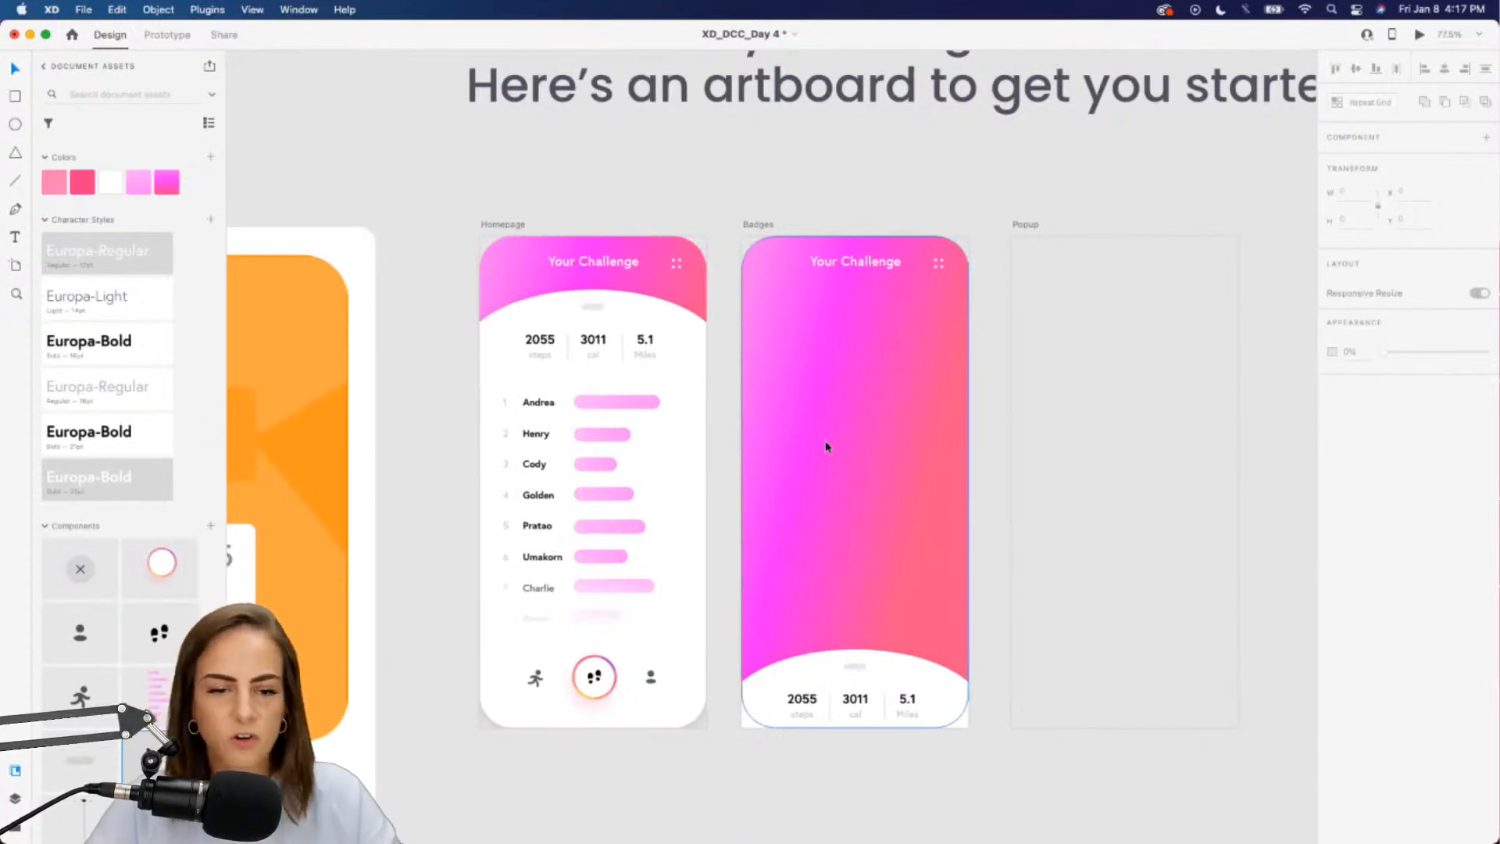
pyautogui.scroll(5, 827, 447)
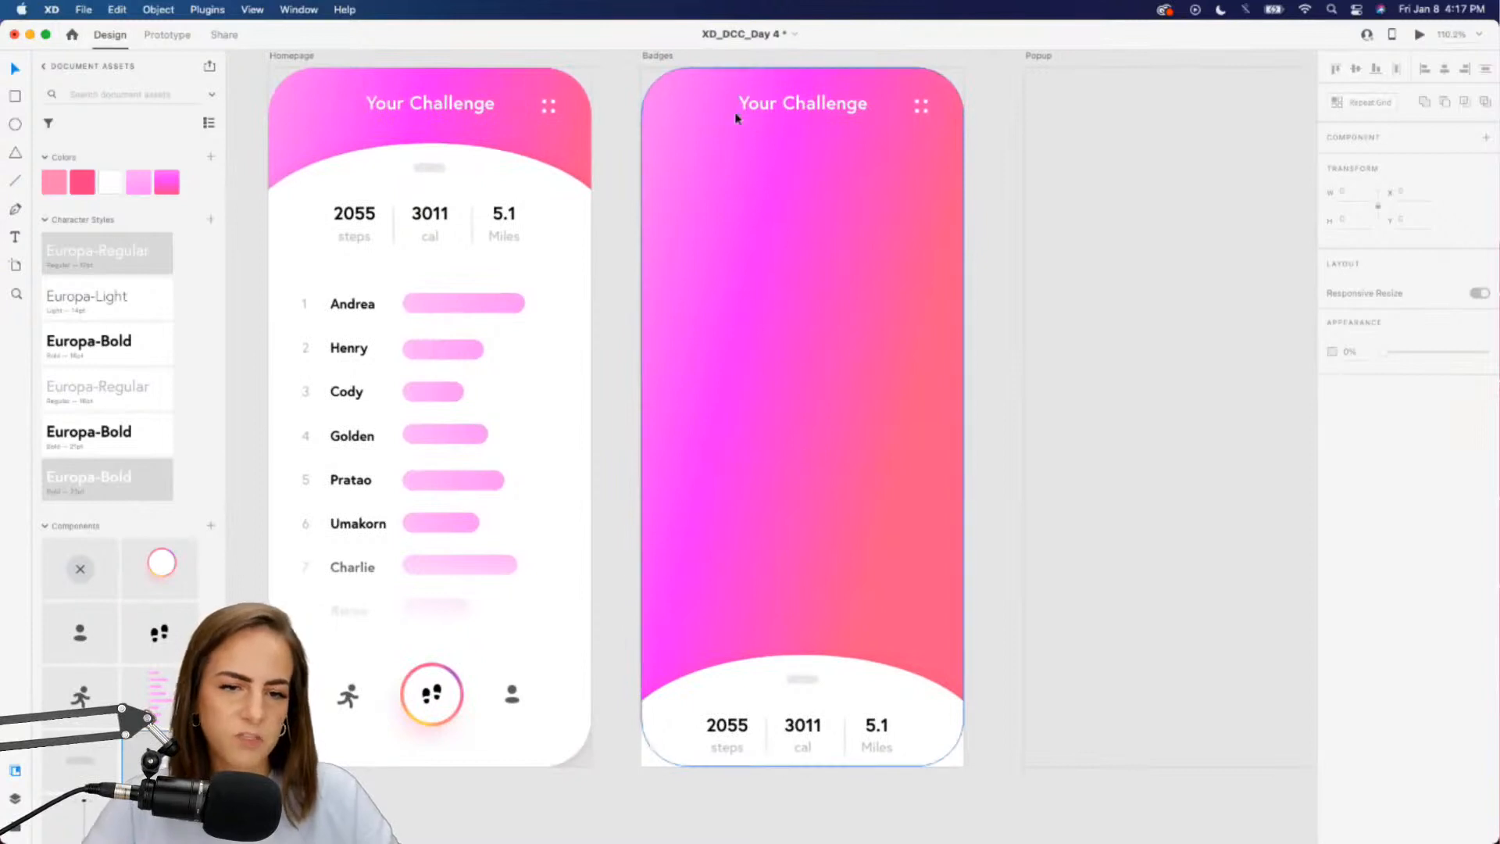
pyautogui.click(794, 103)
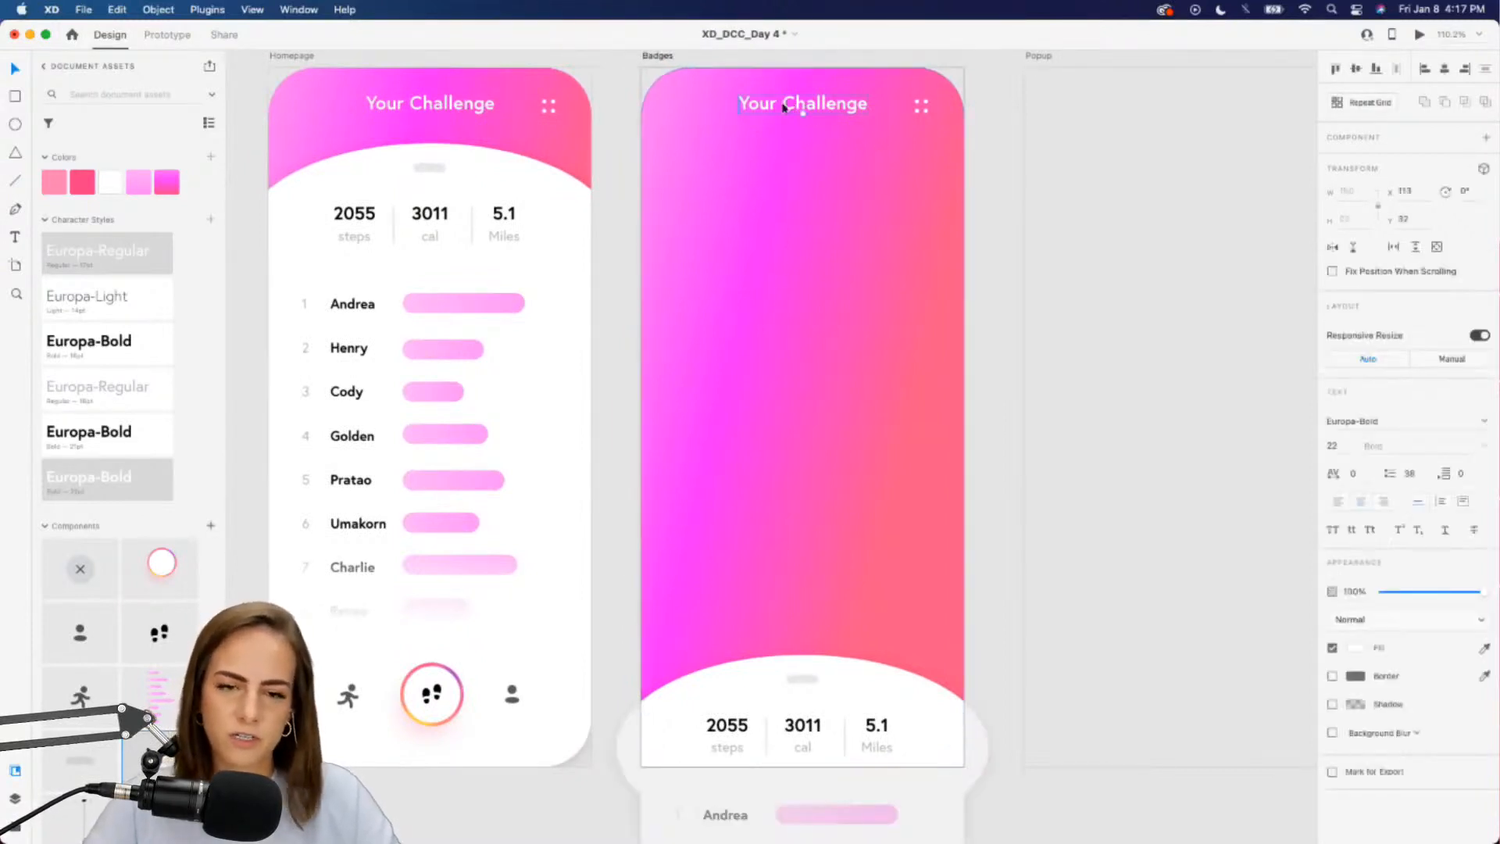
pyautogui.moveTo(793, 102); pyautogui.dragTo(786, 149)
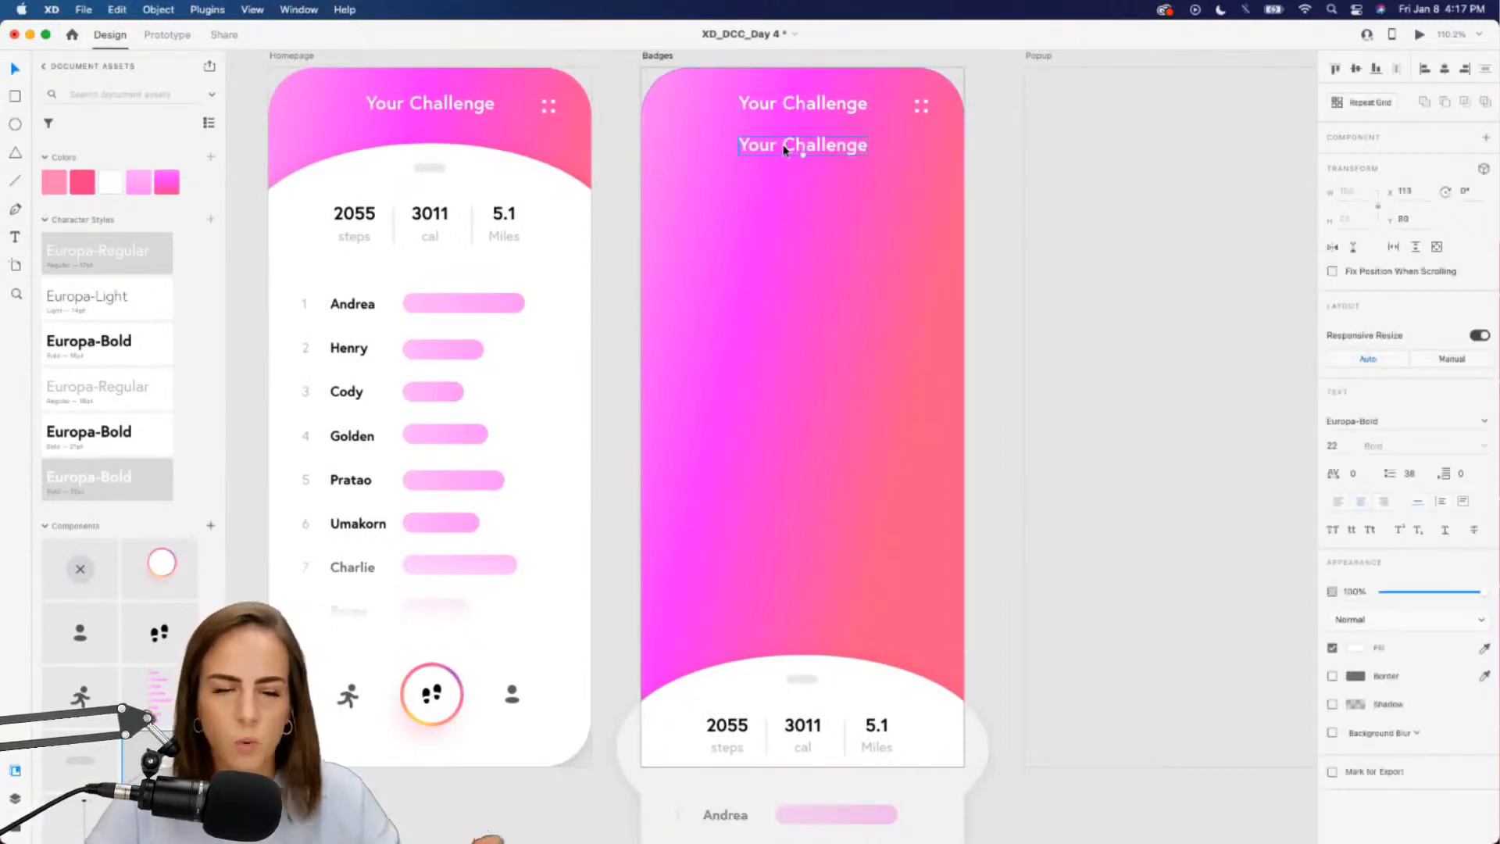
pyautogui.click(107, 261)
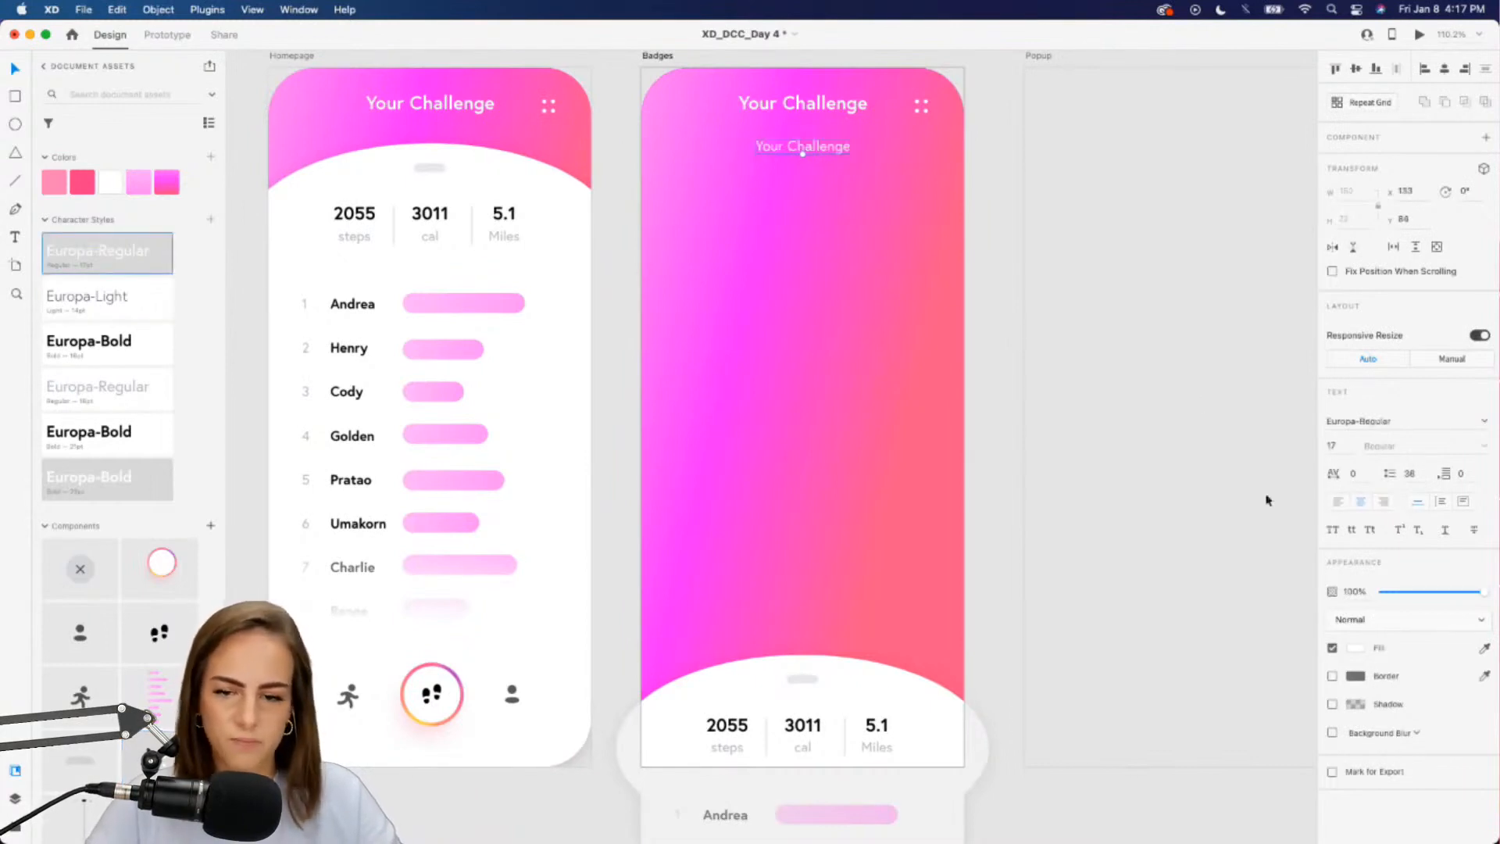
# Make the copied text a fixed-size box of 262 by 61 with line spacing 26, centred under the title at Y 87
pyautogui.click(1463, 503)
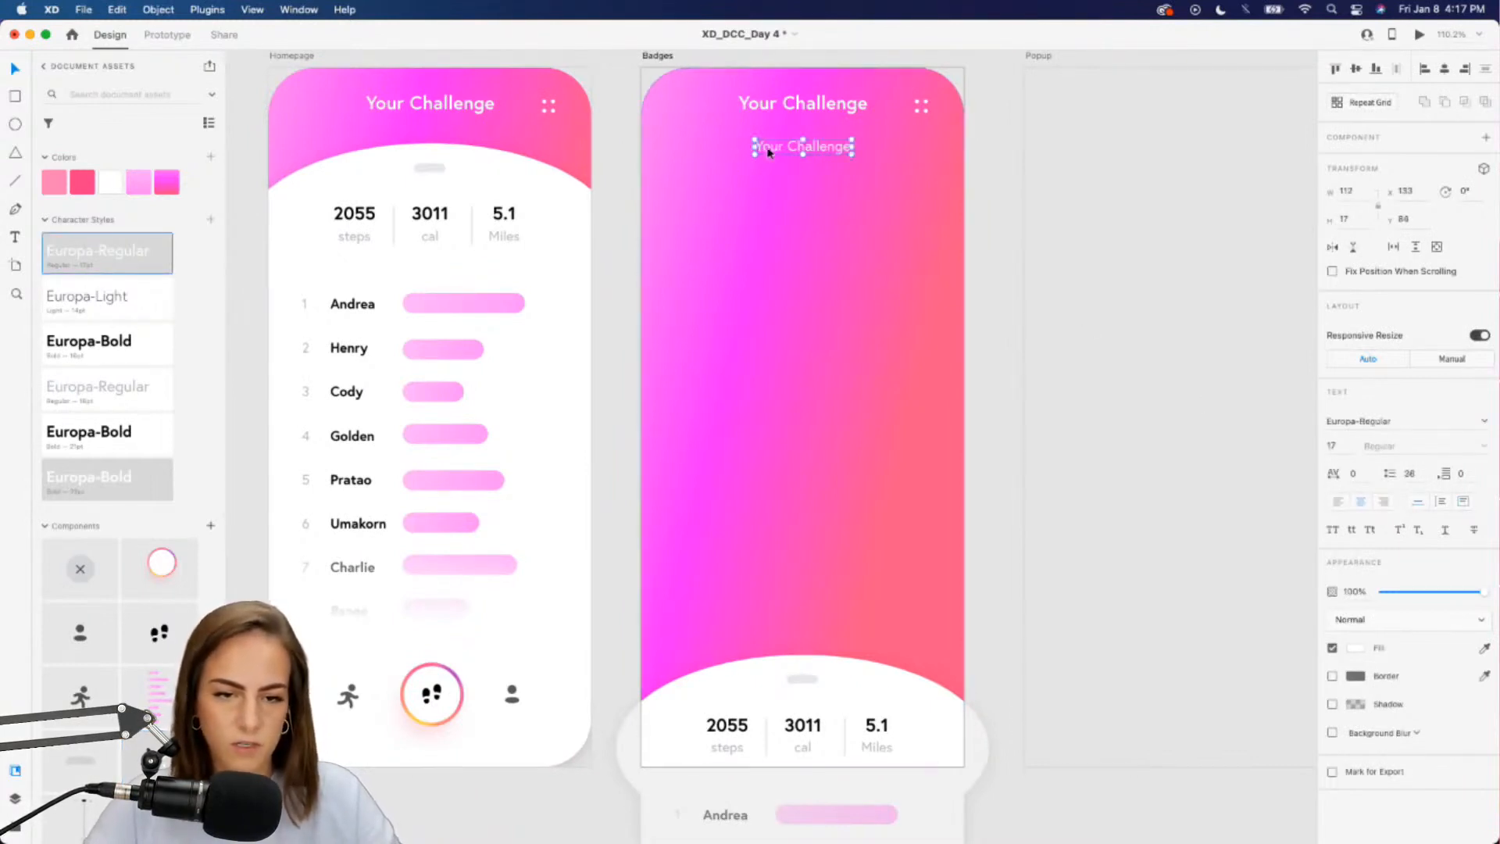
pyautogui.moveTo(769, 151); pyautogui.dragTo(858, 169)
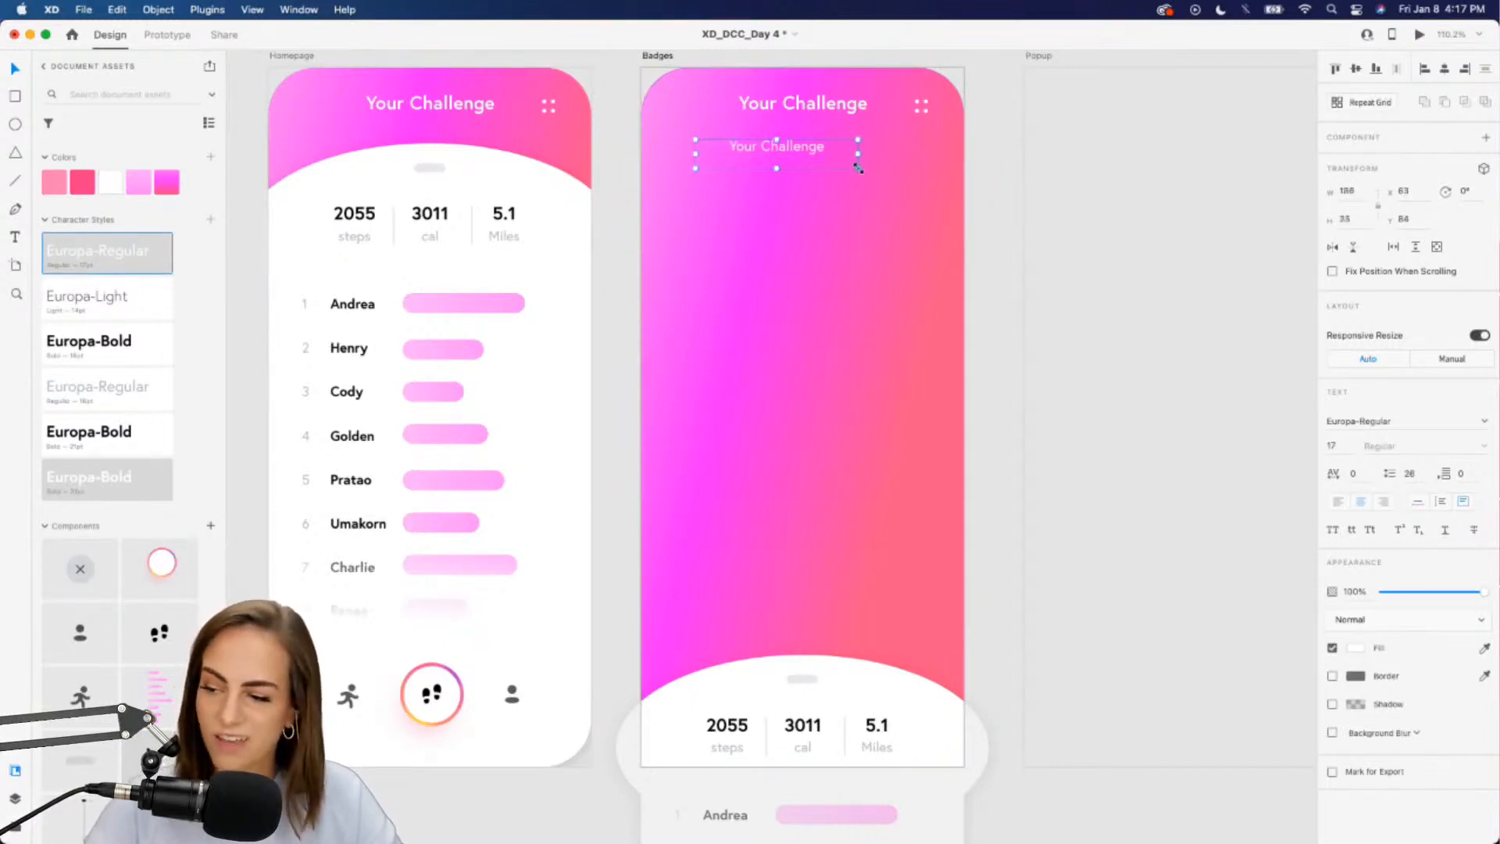
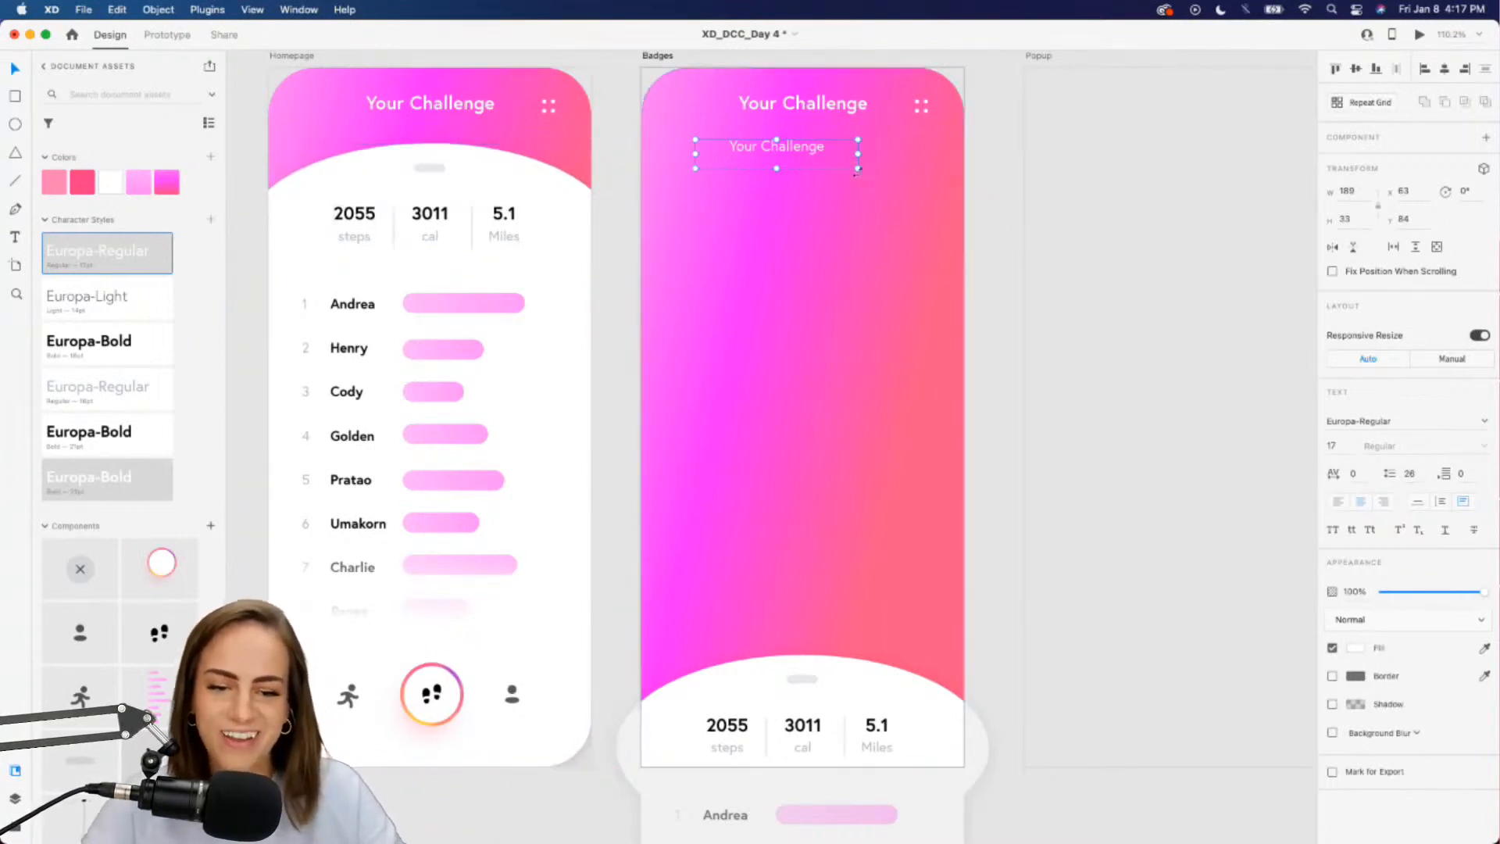
pyautogui.moveTo(858, 168); pyautogui.dragTo(922, 192)
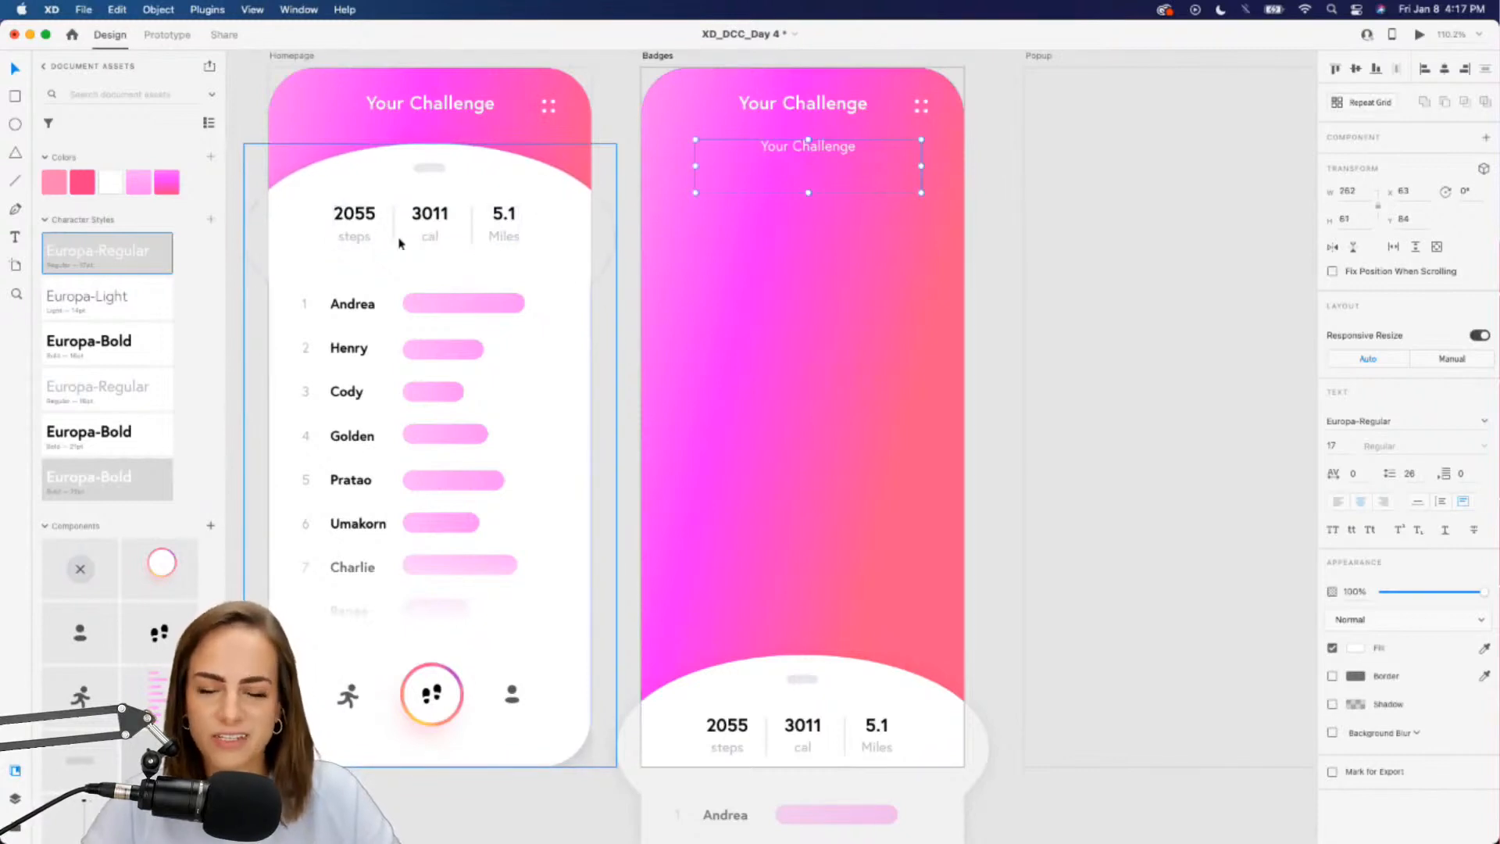
pyautogui.moveTo(764, 151); pyautogui.dragTo(789, 153)
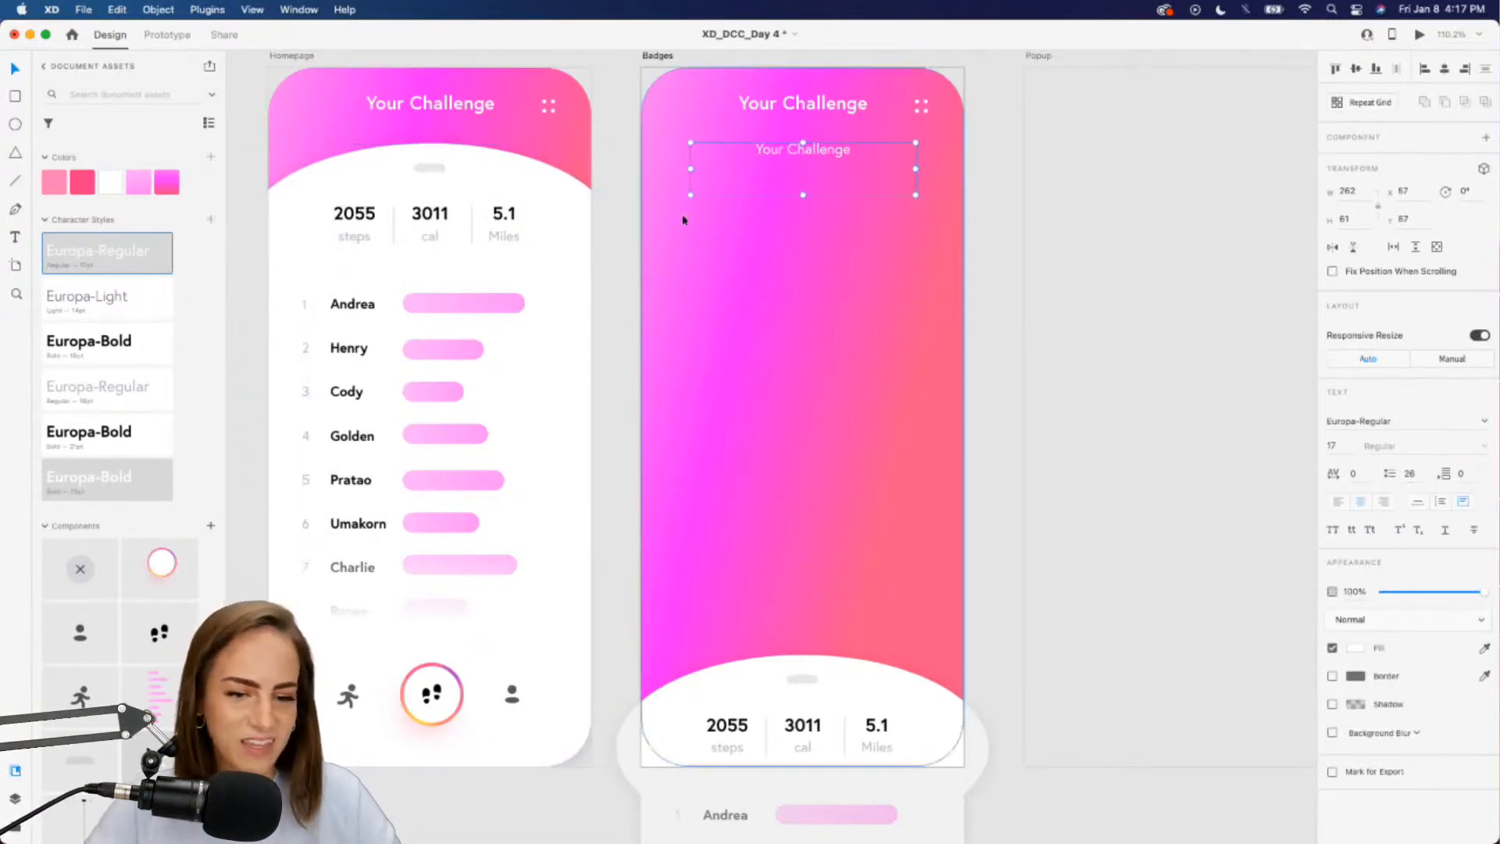
# Replace the copied text with "Great job! You have 15 badges."
pyautogui.doubleClick(779, 148)
pyautogui.click(734, 158)
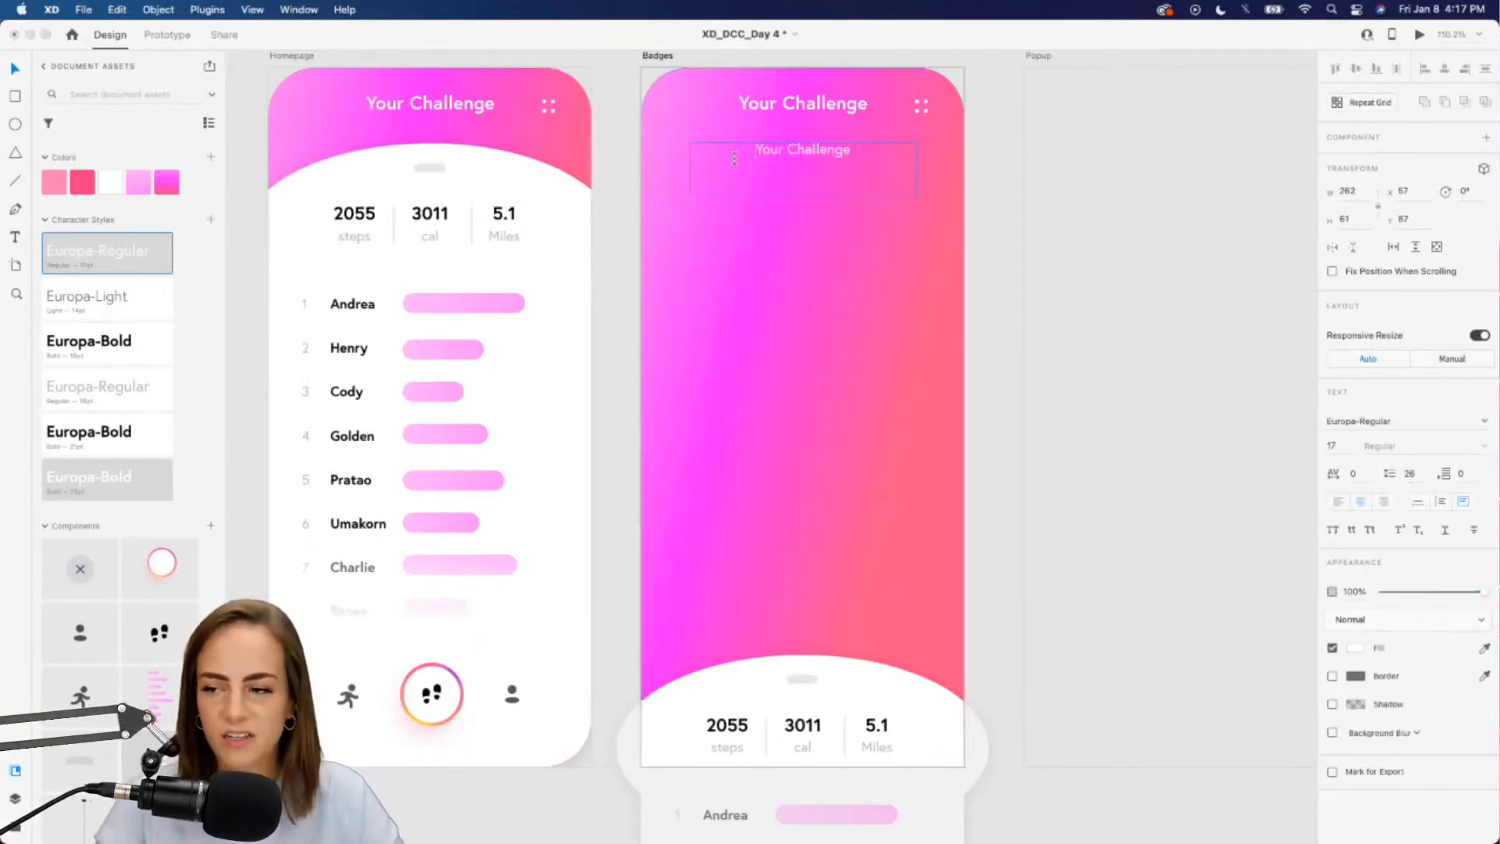
pyautogui.press('super+a')
pyautogui.write('G')
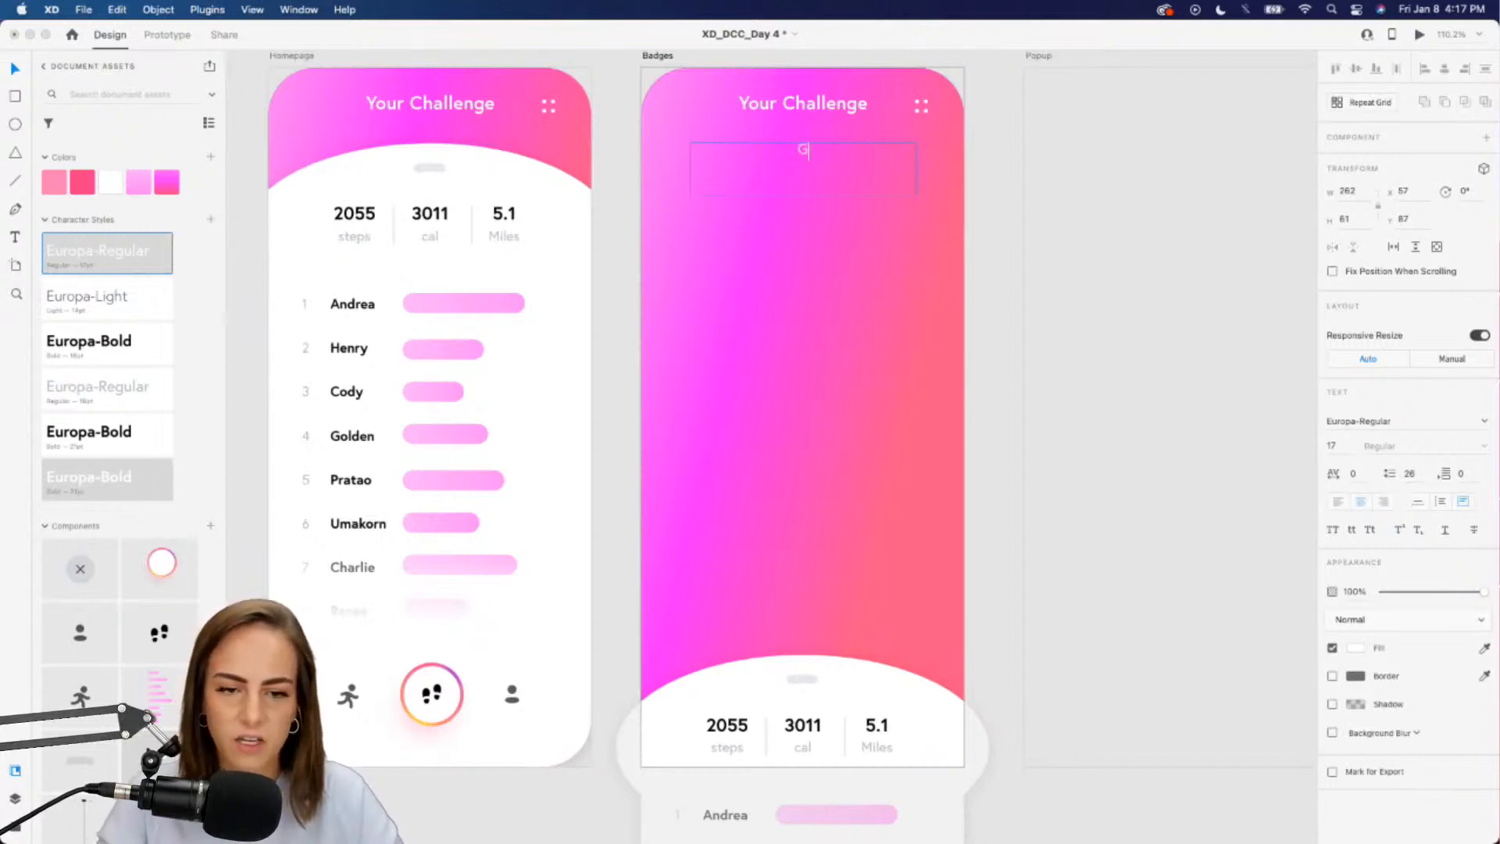
pyautogui.write('reat job! These')
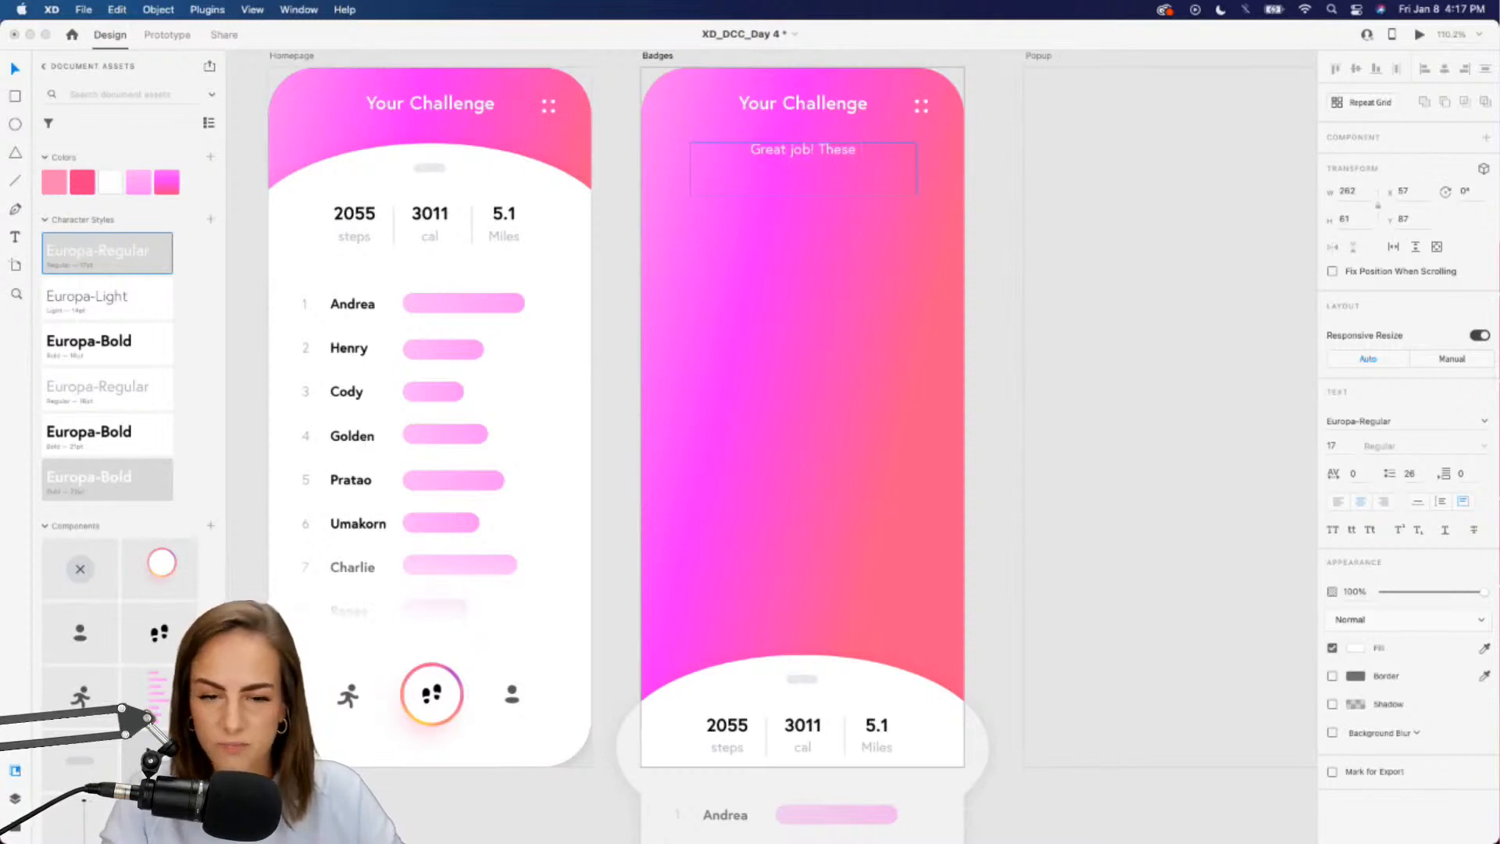
pyautogui.press('BackSpace')
pyautogui.press('BackSpace')
pyautogui.press('BackSpace')
pyautogui.press('BackSpace')
pyautogui.press('BackSpace')
pyautogui.write('You')
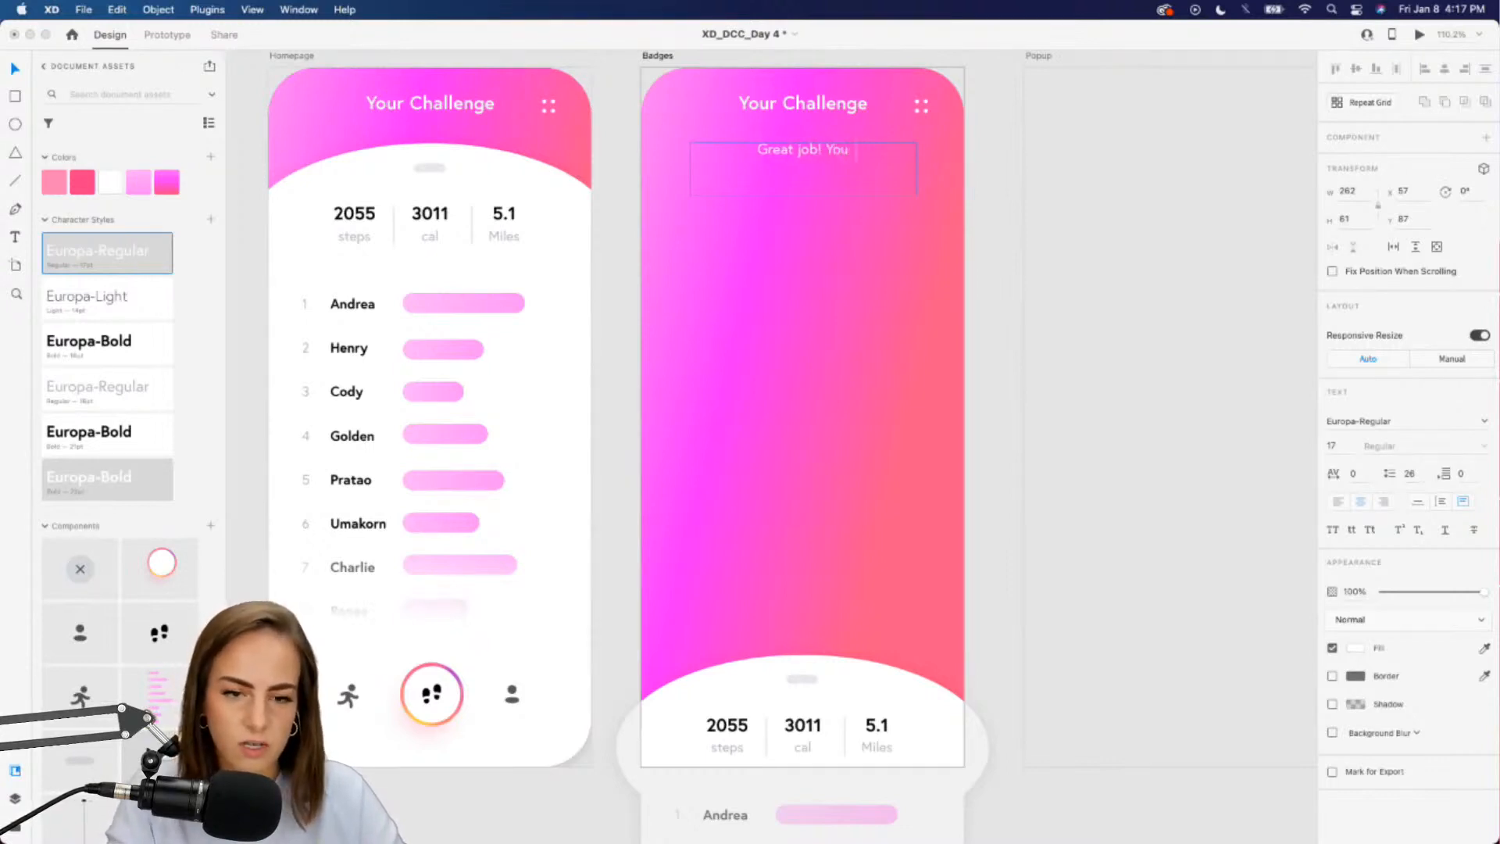
pyautogui.write(' have 15 badges.')
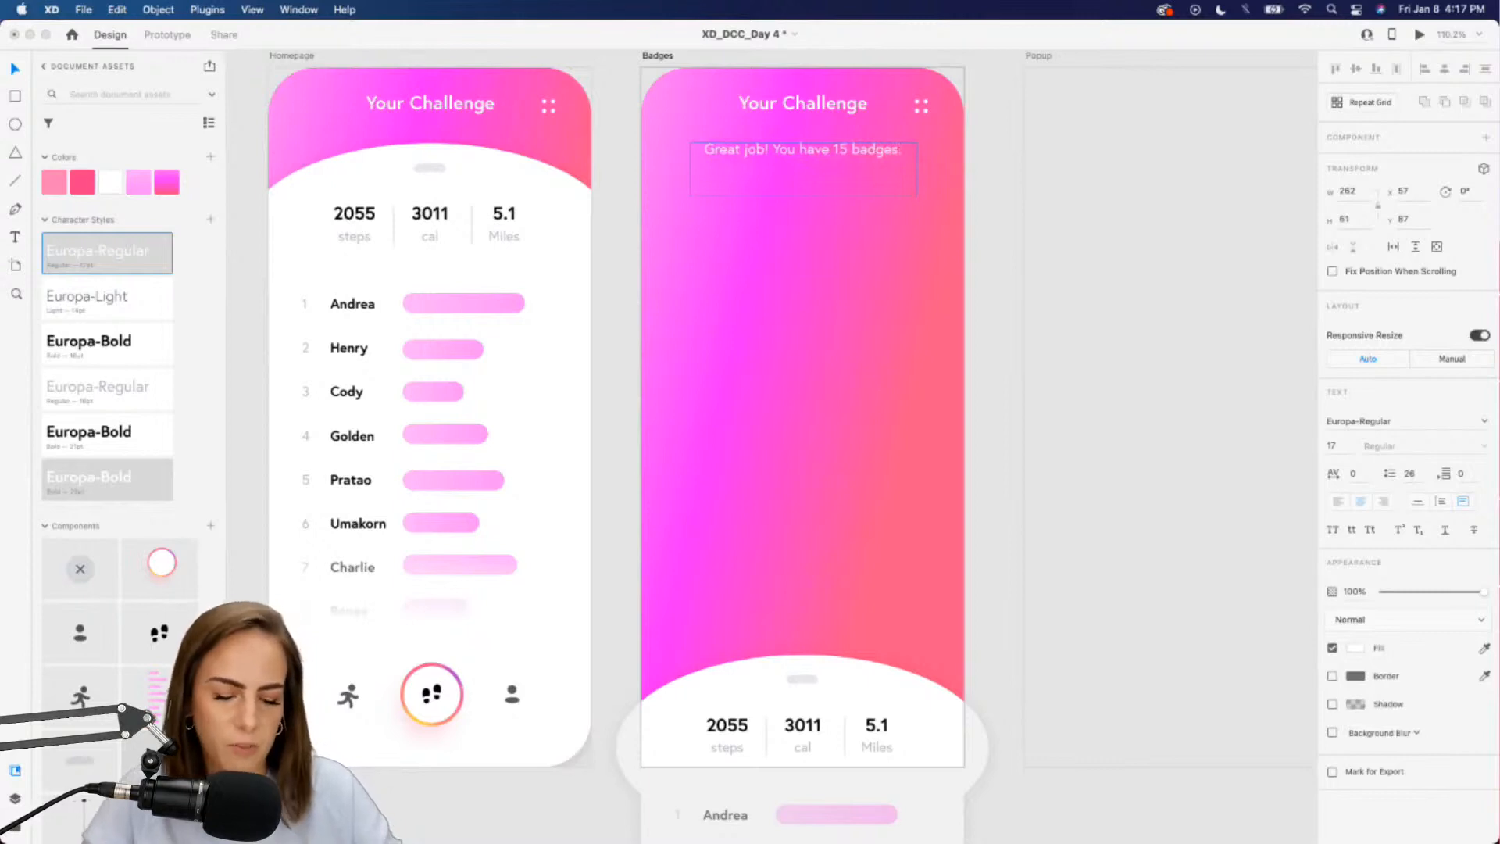
pyautogui.press('Escape')
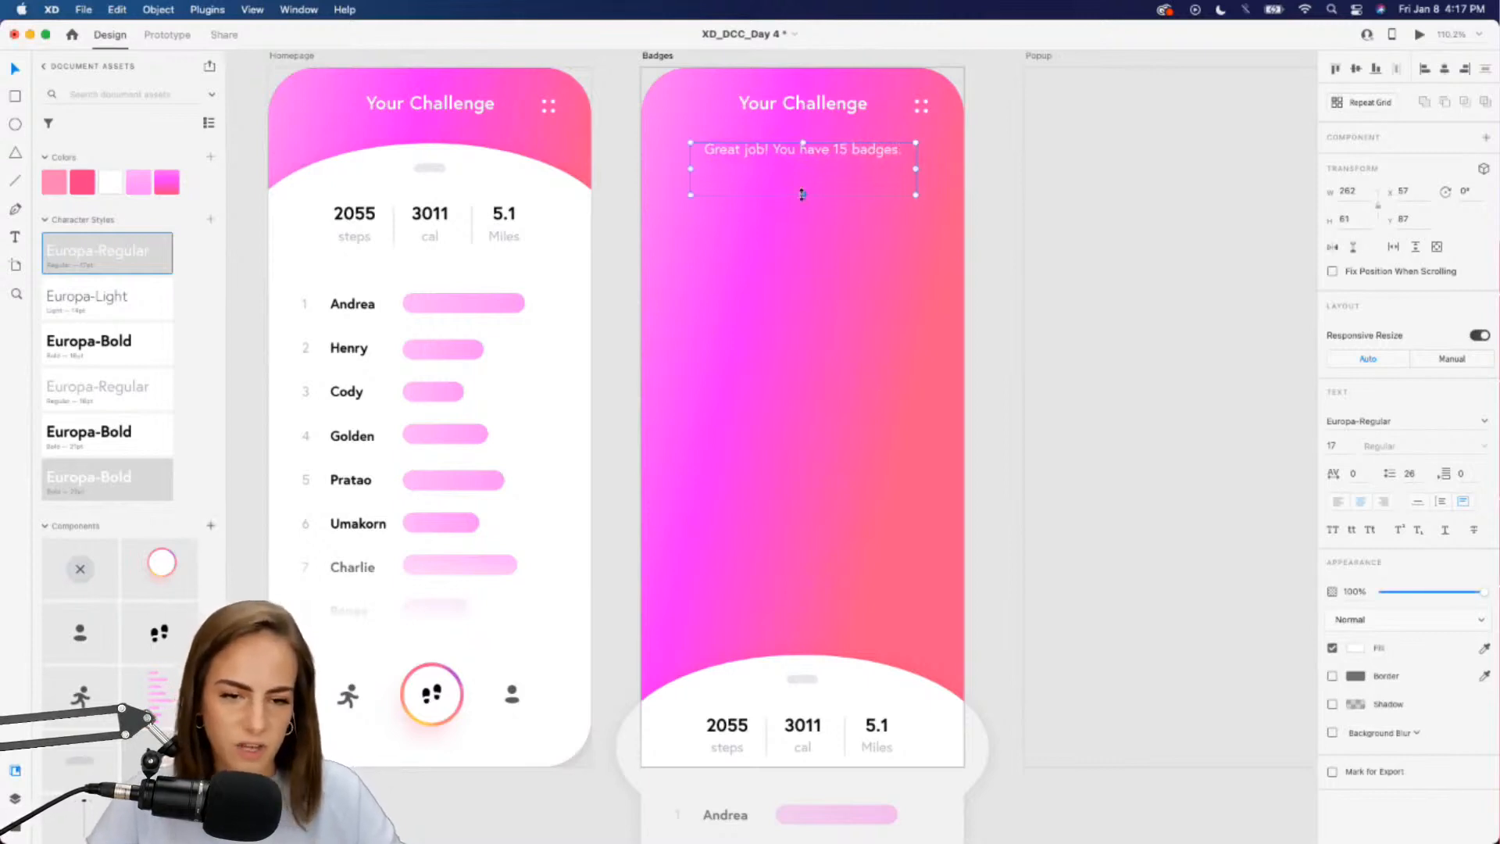
# Shorten the badges message box, nudge it slightly down and lower its opacity to 88%
pyautogui.moveTo(835, 149); pyautogui.dragTo(835, 152)
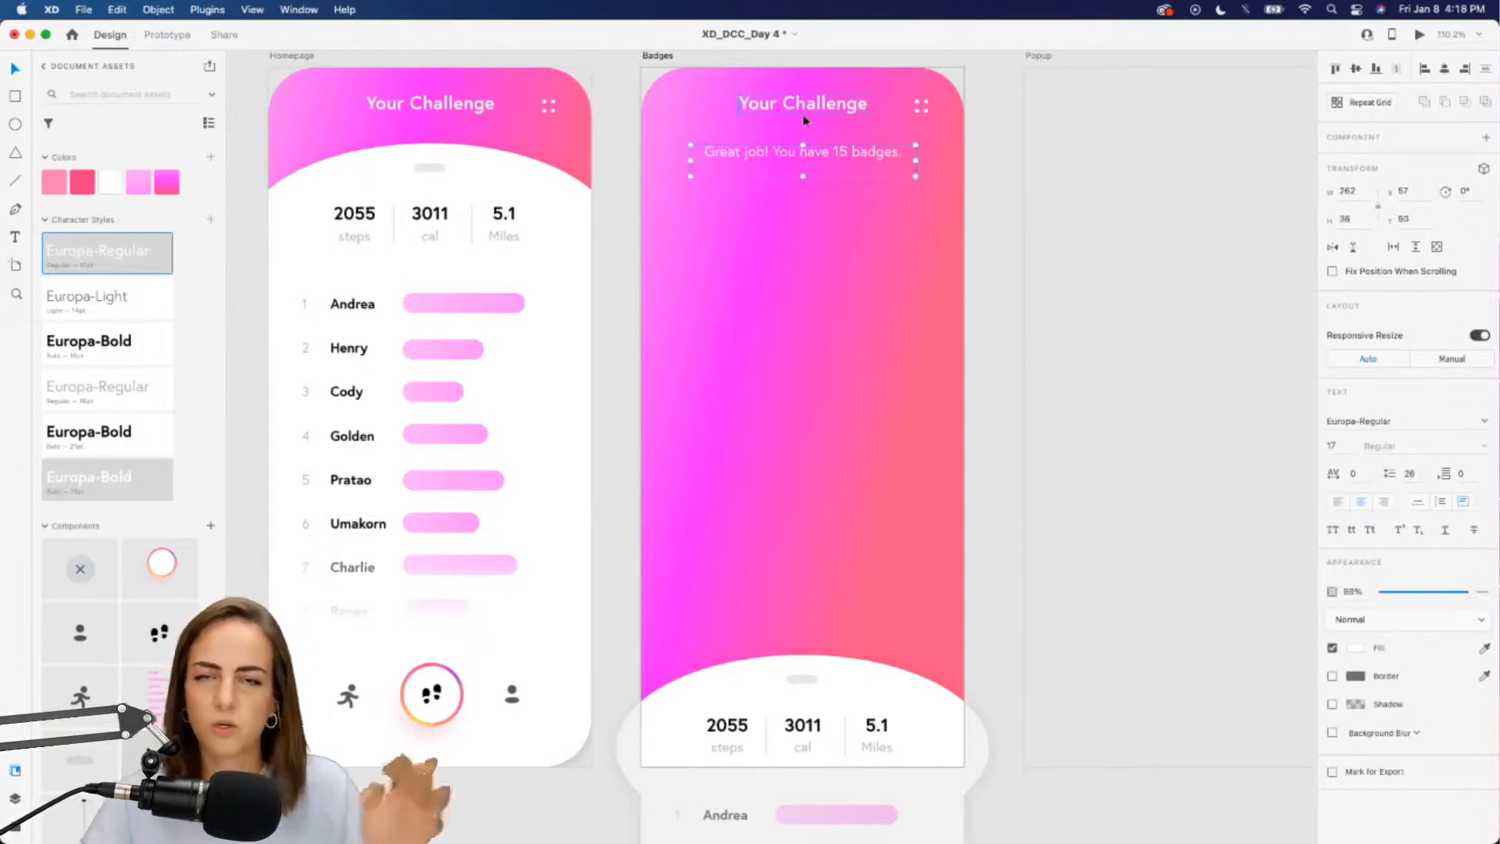
pyautogui.click(992, 191)
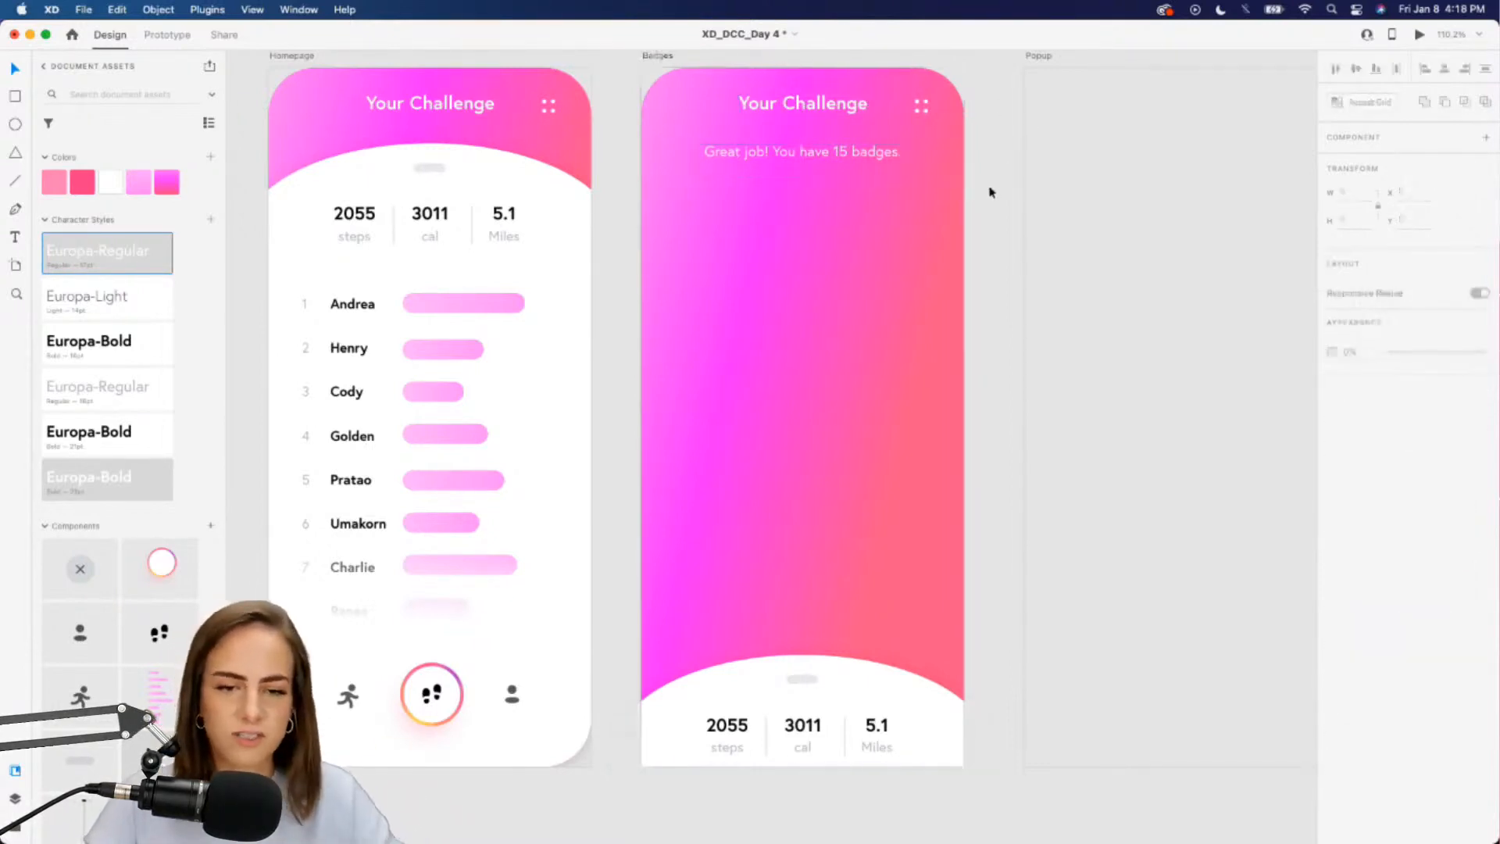
# Place the gem component from the document assets on the Badges artboard, below the message at about X 83, Y 183
pyautogui.hscroll(2, 991, 191)
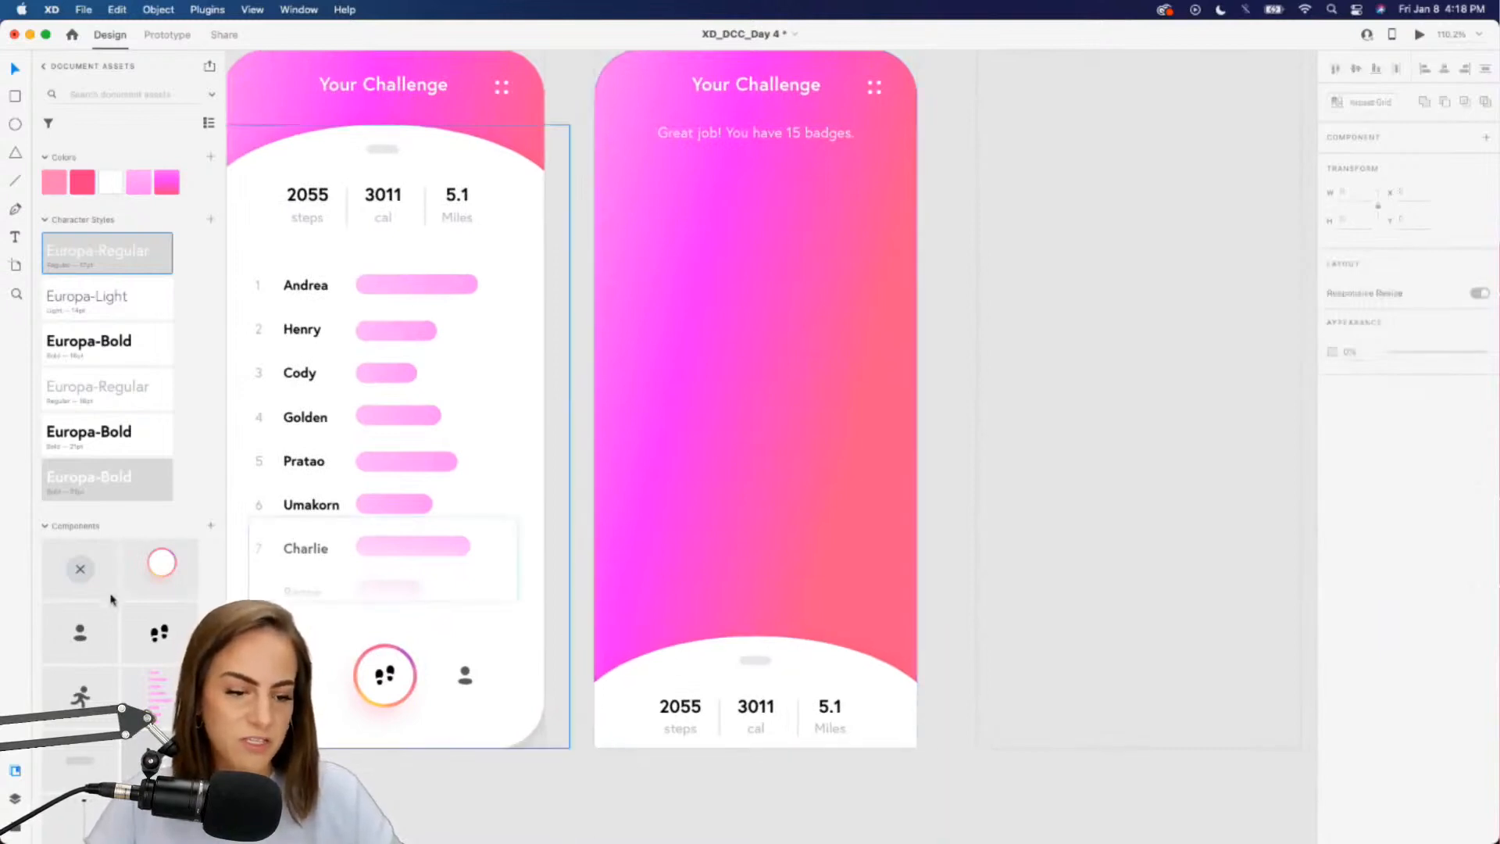
pyautogui.scroll(-2, 88, 625)
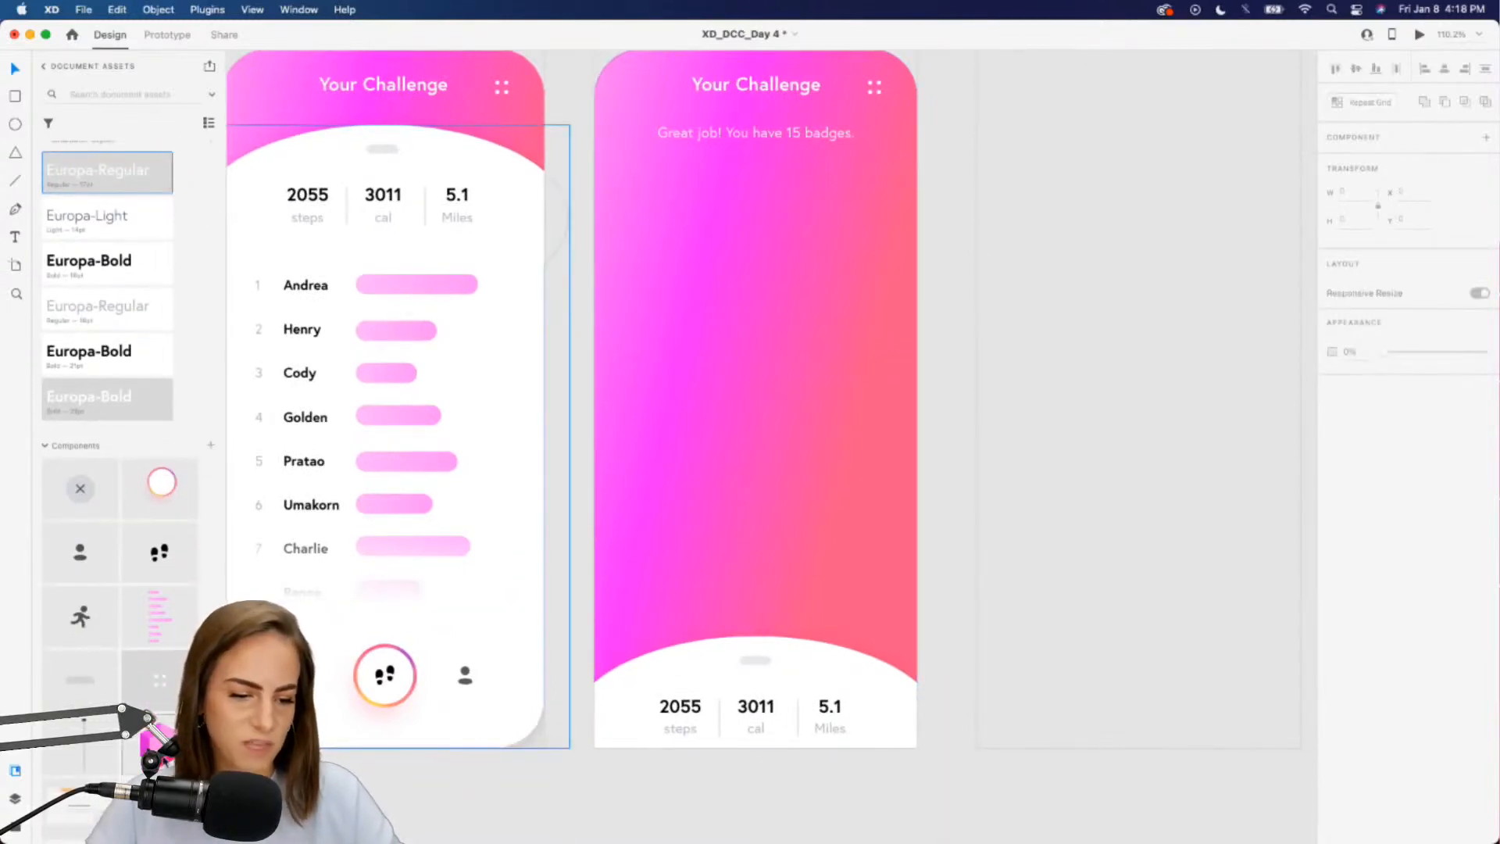
pyautogui.scroll(-5, 586, 560)
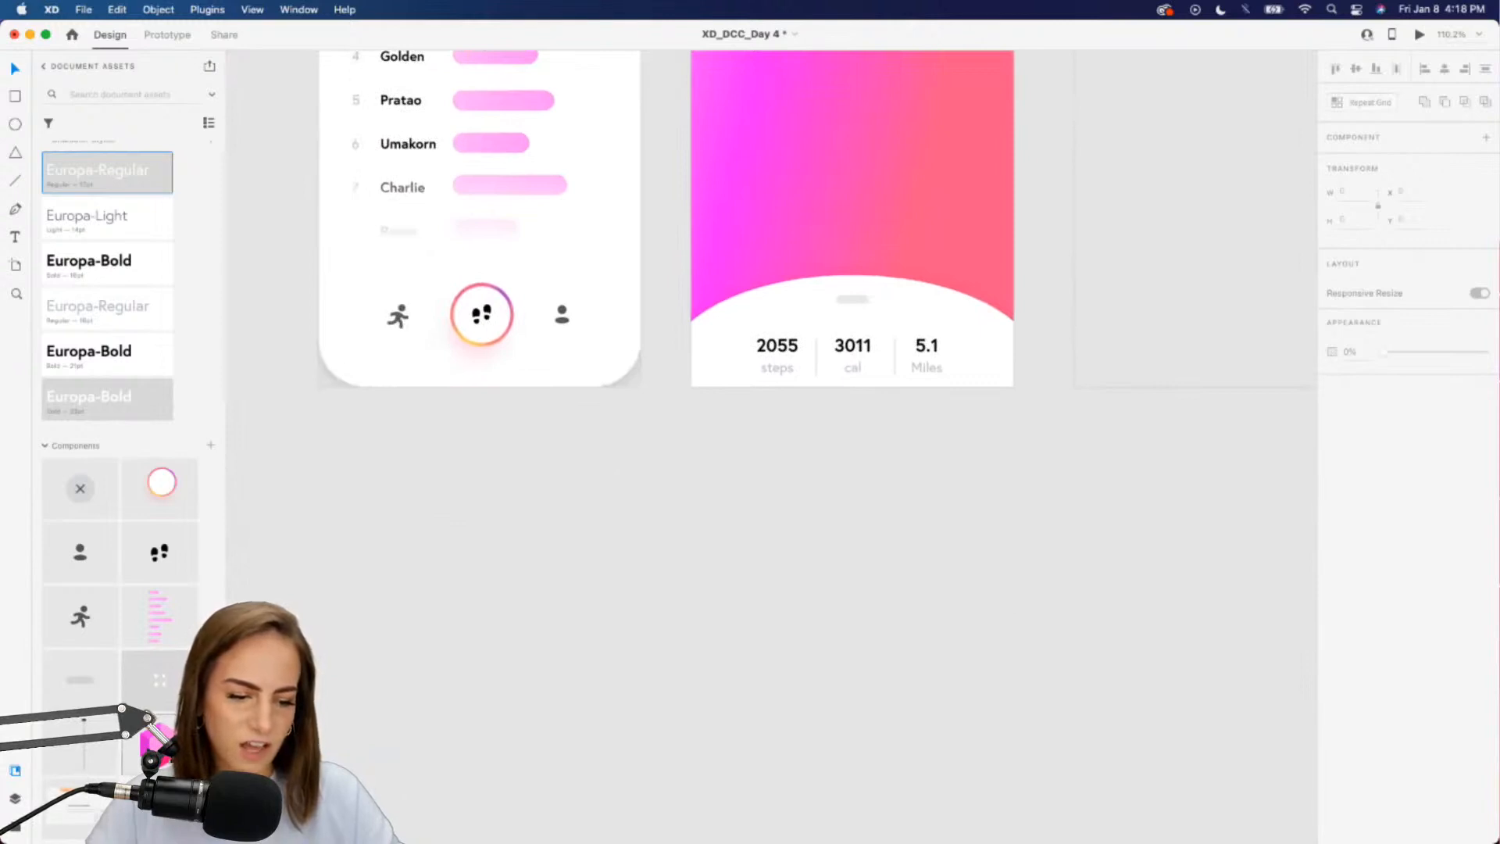
pyautogui.moveTo(156, 738); pyautogui.dragTo(813, 201)
pyautogui.scroll(5, 814, 201)
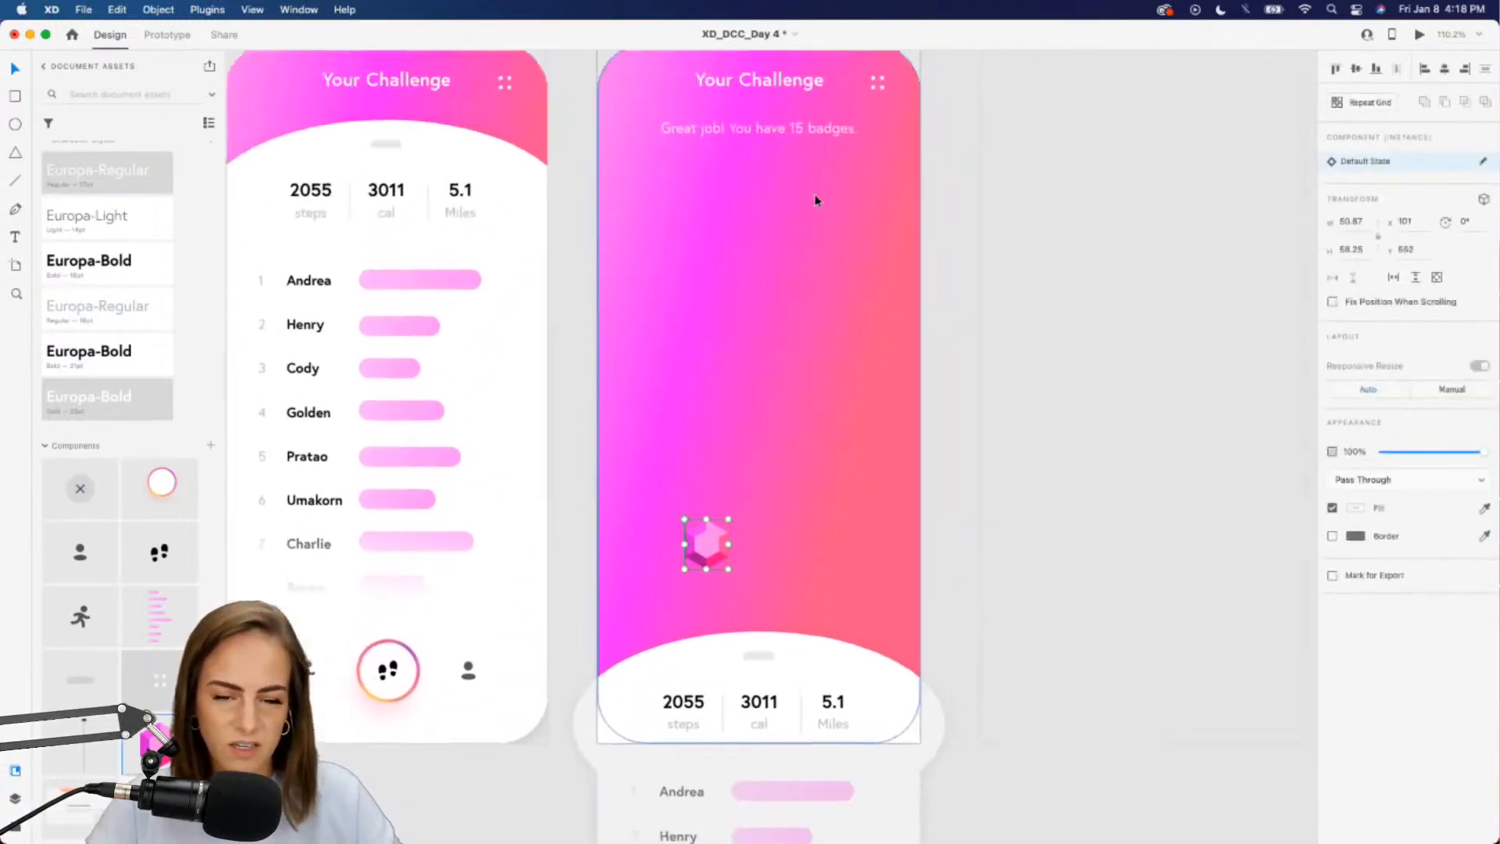
pyautogui.moveTo(709, 572); pyautogui.dragTo(692, 255)
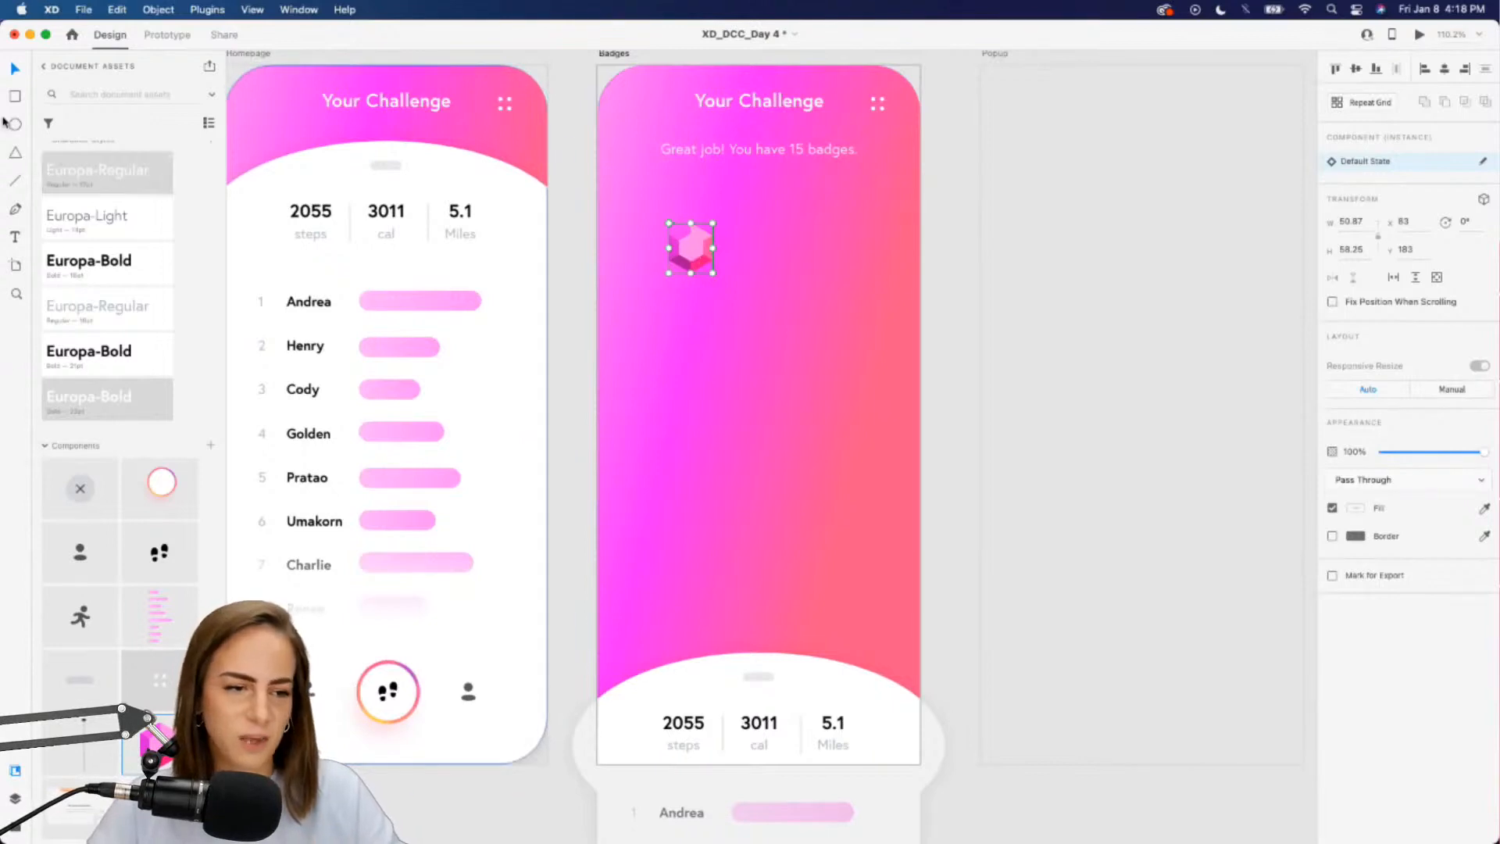
# Copy the Homepage's white ellipse to the Badges artboard, shrink it to about 112 by 109, and centre it behind the gem
pyautogui.click(500, 180)
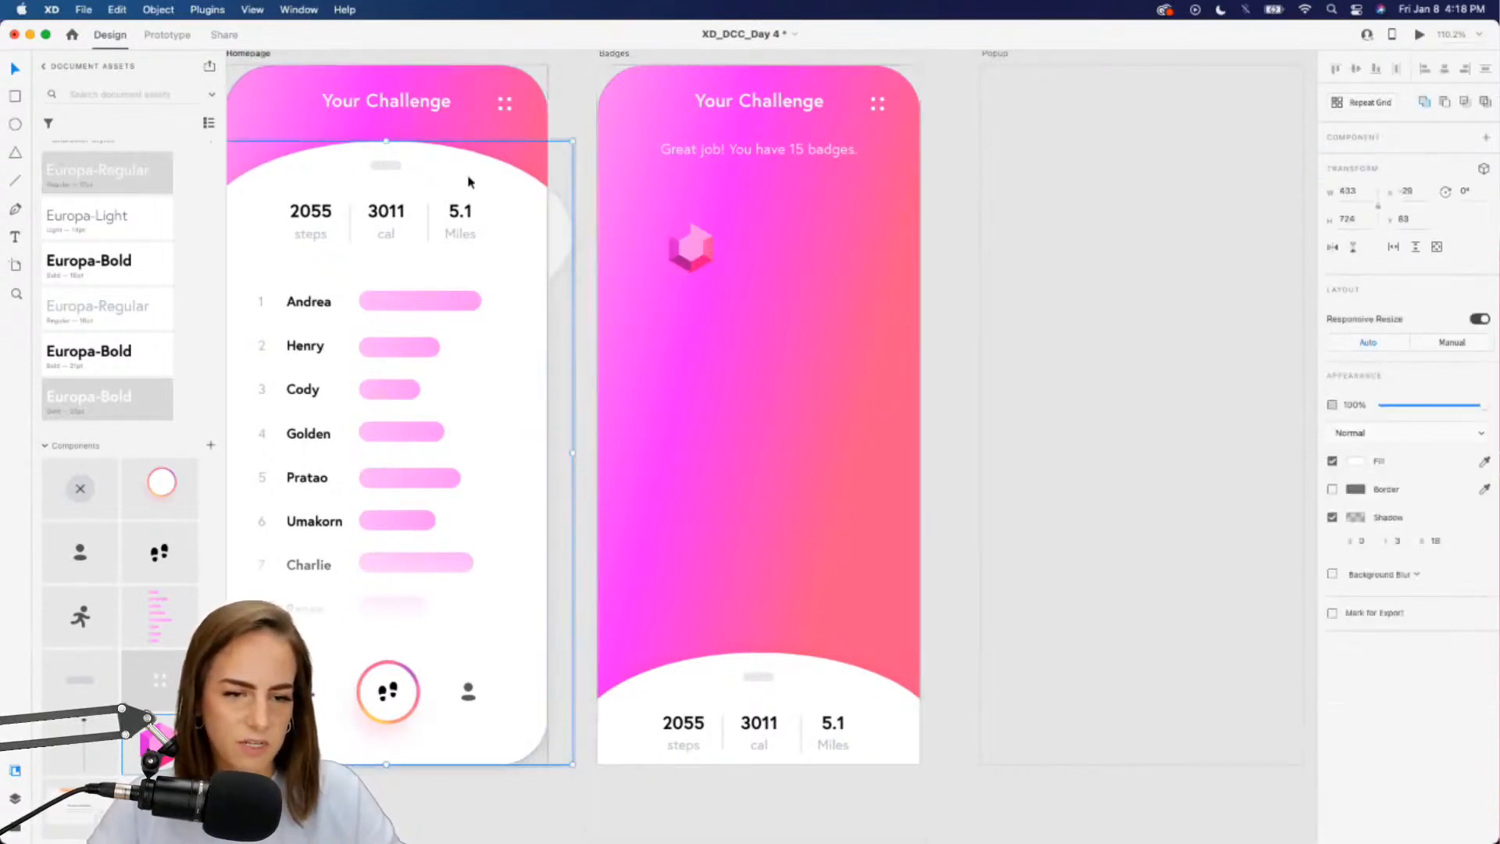
pyautogui.doubleClick(469, 182)
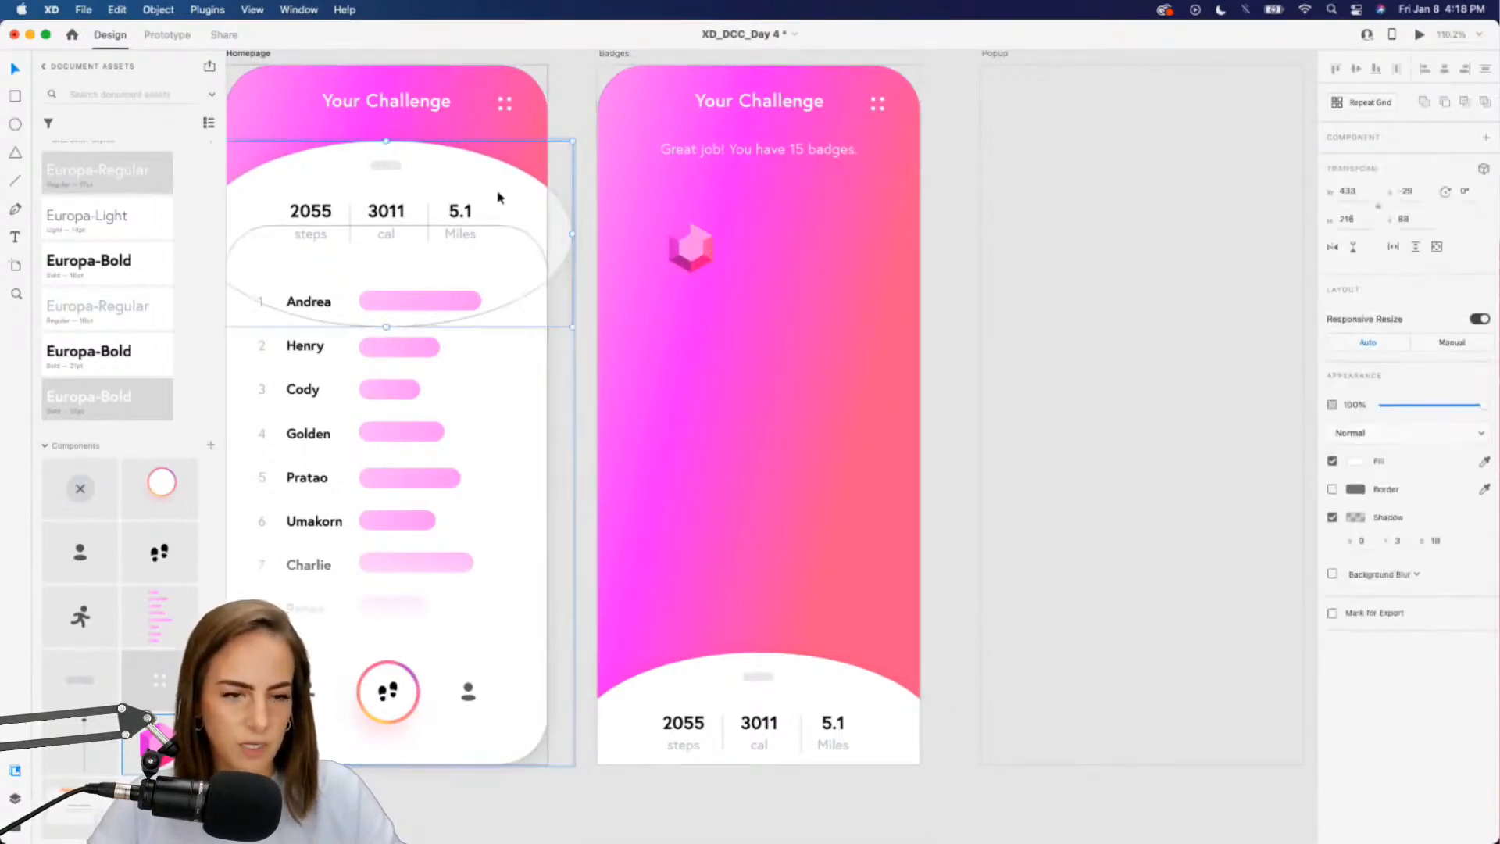
pyautogui.click(573, 120)
pyautogui.click(789, 271)
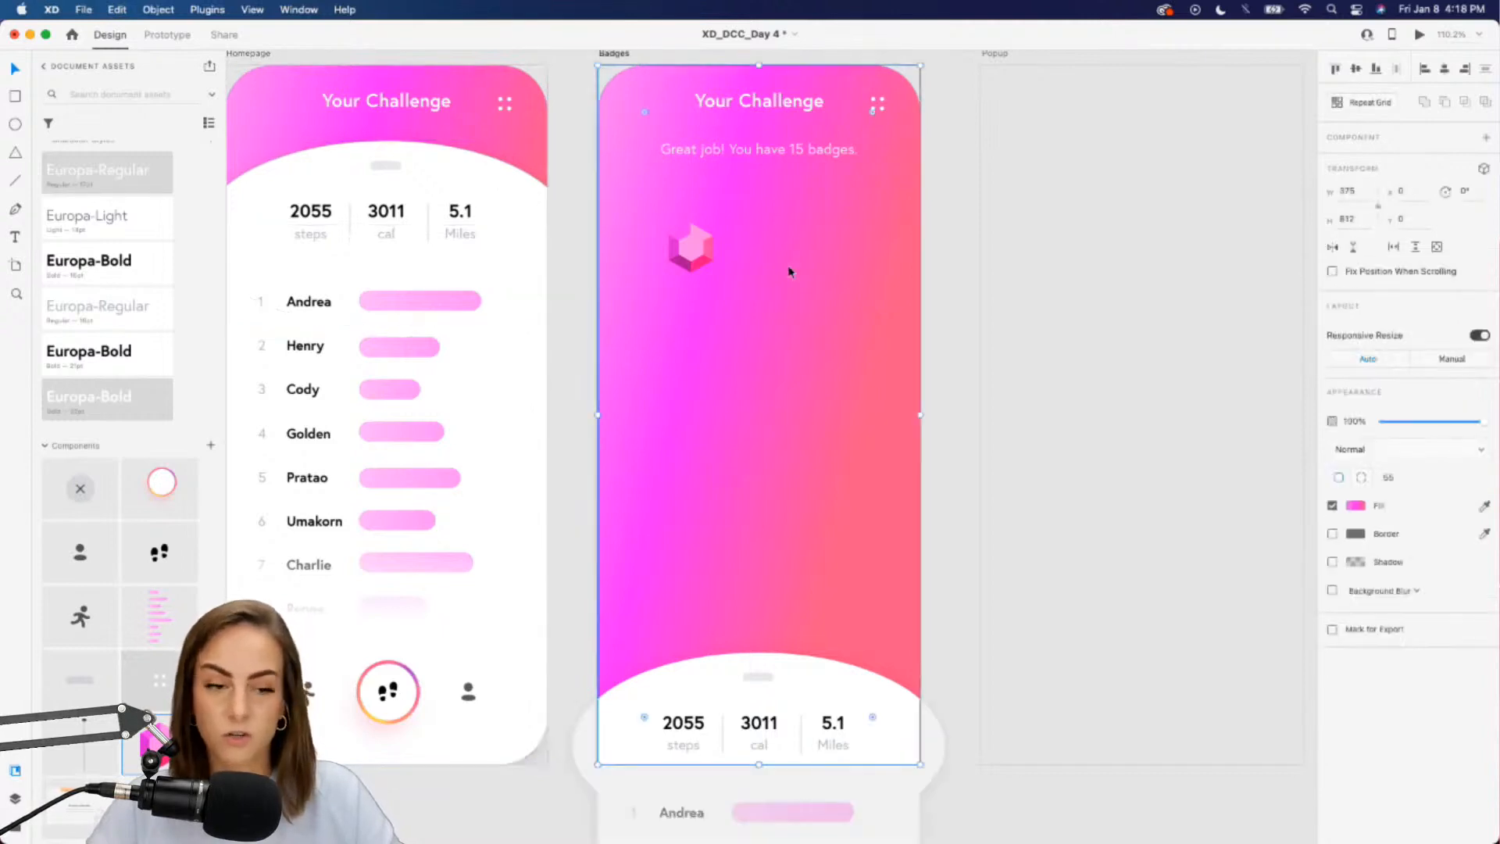
pyautogui.press('super+v')
pyautogui.moveTo(946, 328); pyautogui.dragTo(666, 231)
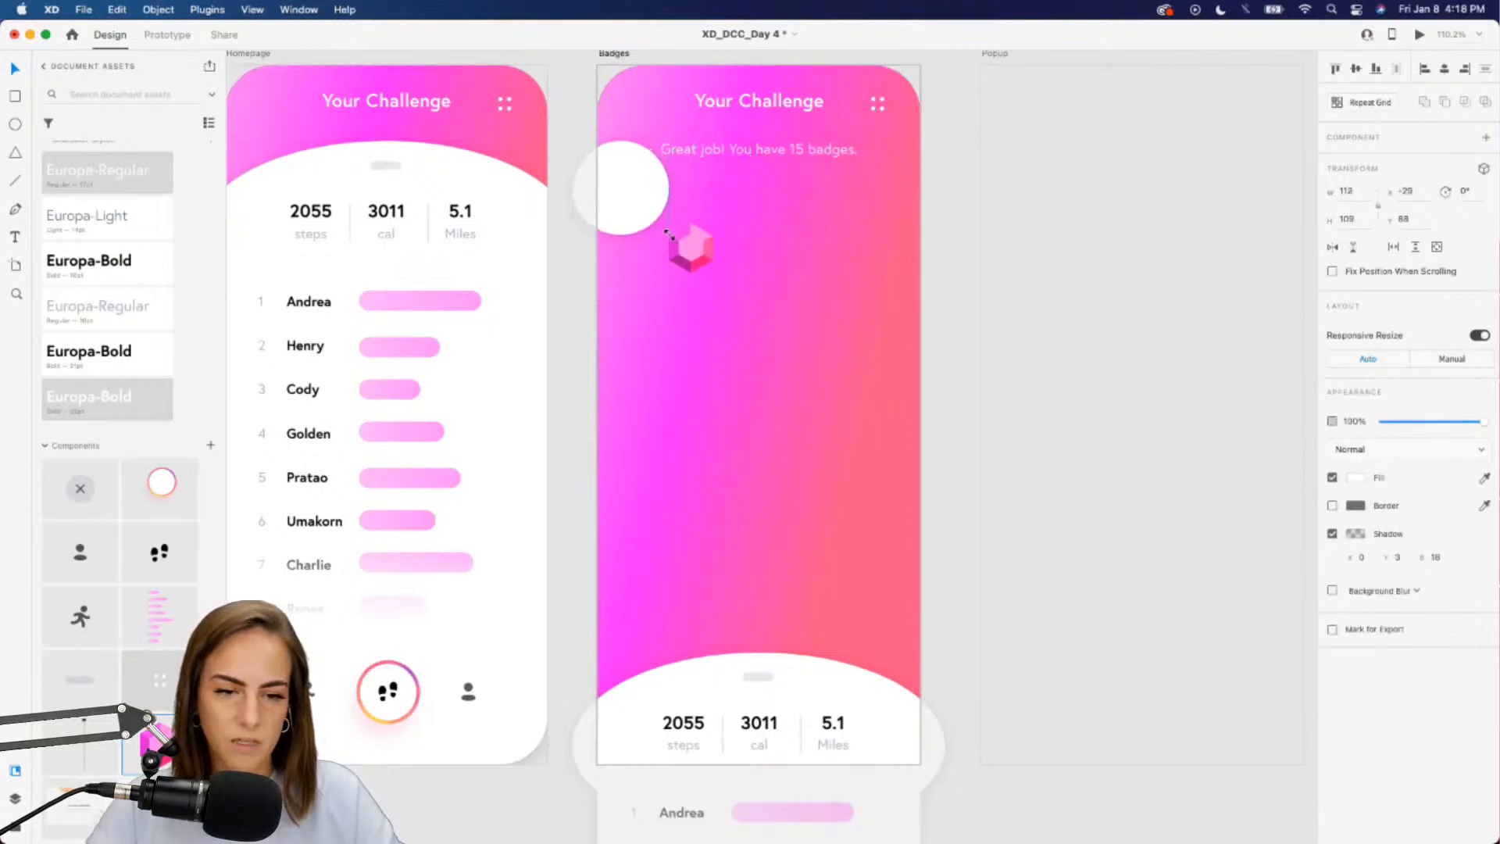
pyautogui.moveTo(626, 175); pyautogui.dragTo(712, 228)
pyautogui.press('super+v')
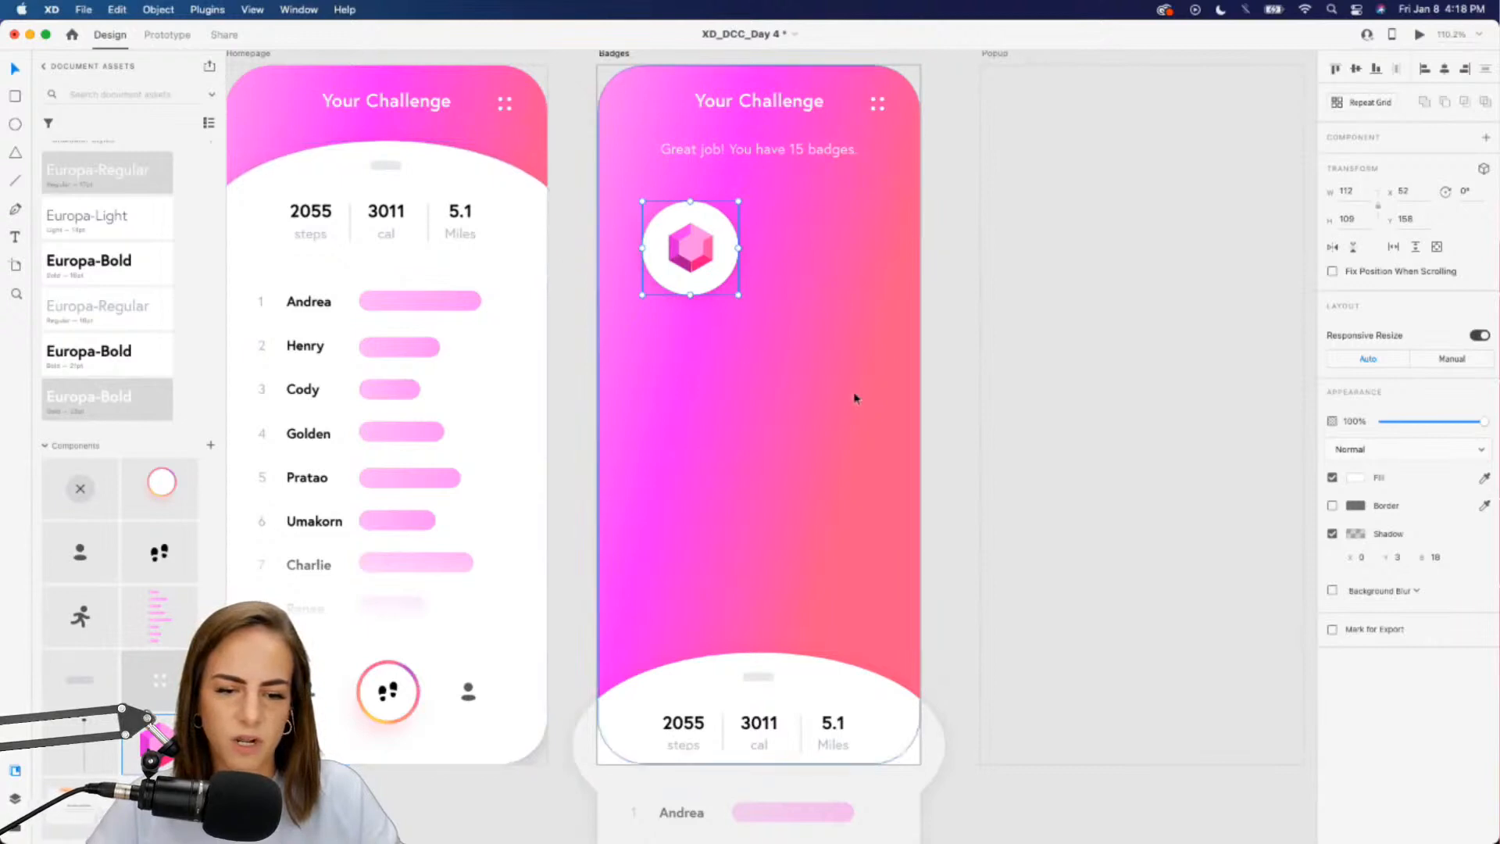
# Turn the gem and its white circle into a repeat grid of two columns with a tightened column gap
pyautogui.click(961, 431)
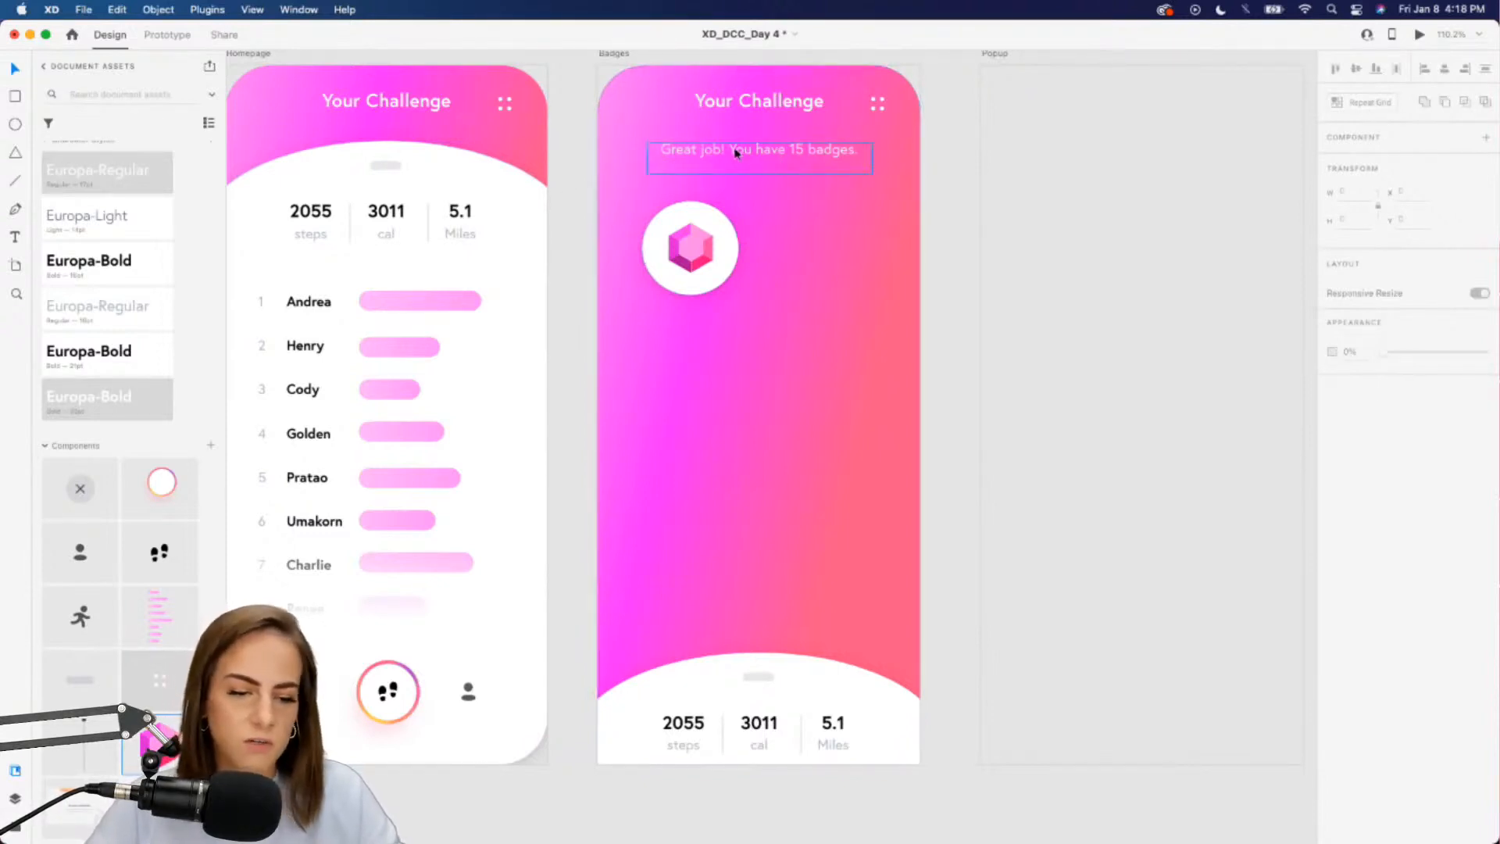
pyautogui.doubleClick(708, 255)
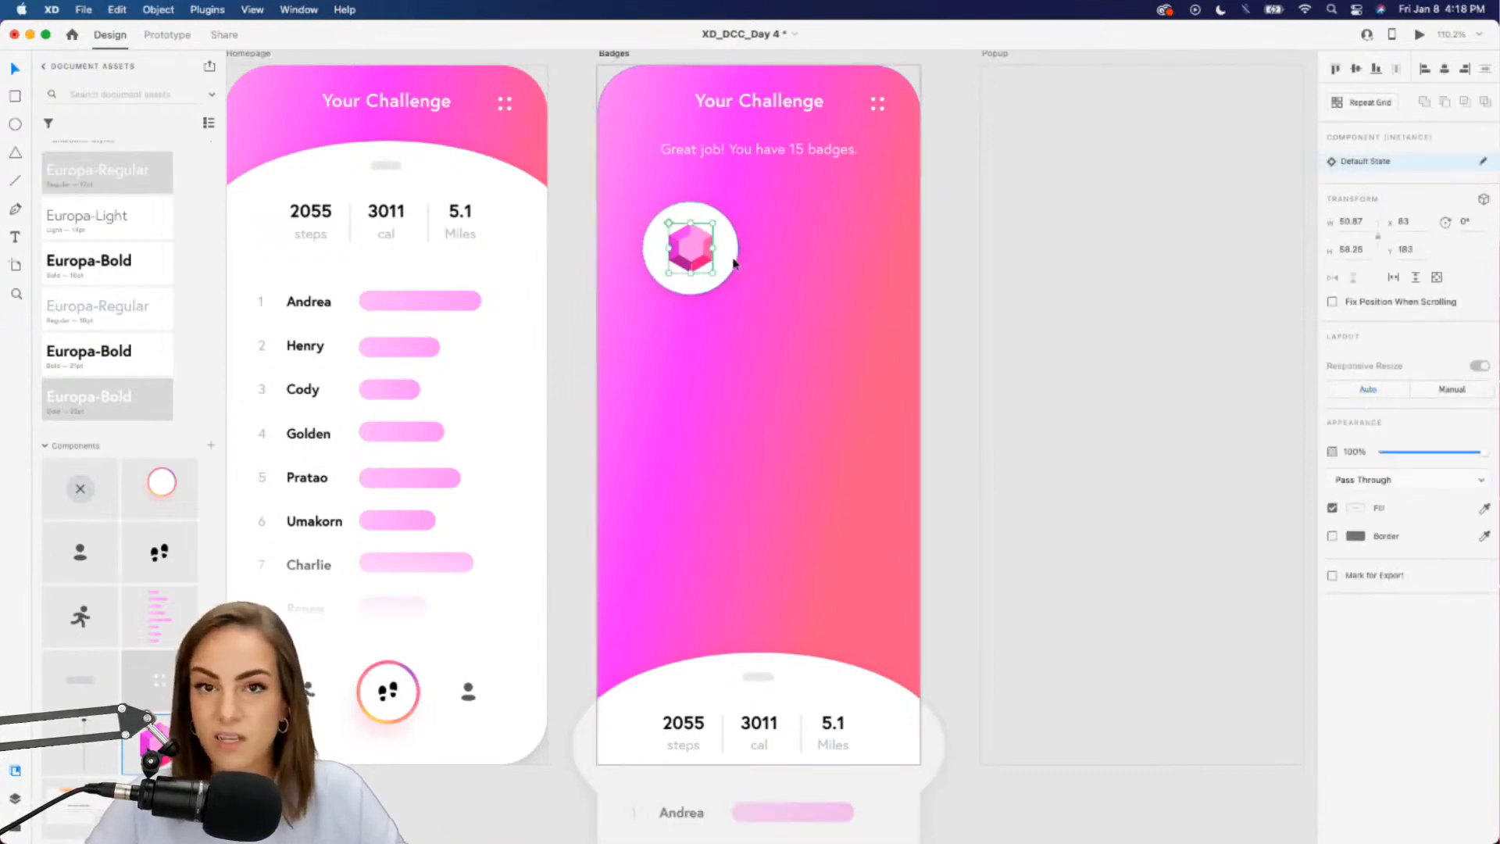
pyautogui.keyDown('shift'); pyautogui.click(735, 264); pyautogui.keyUp('shift')
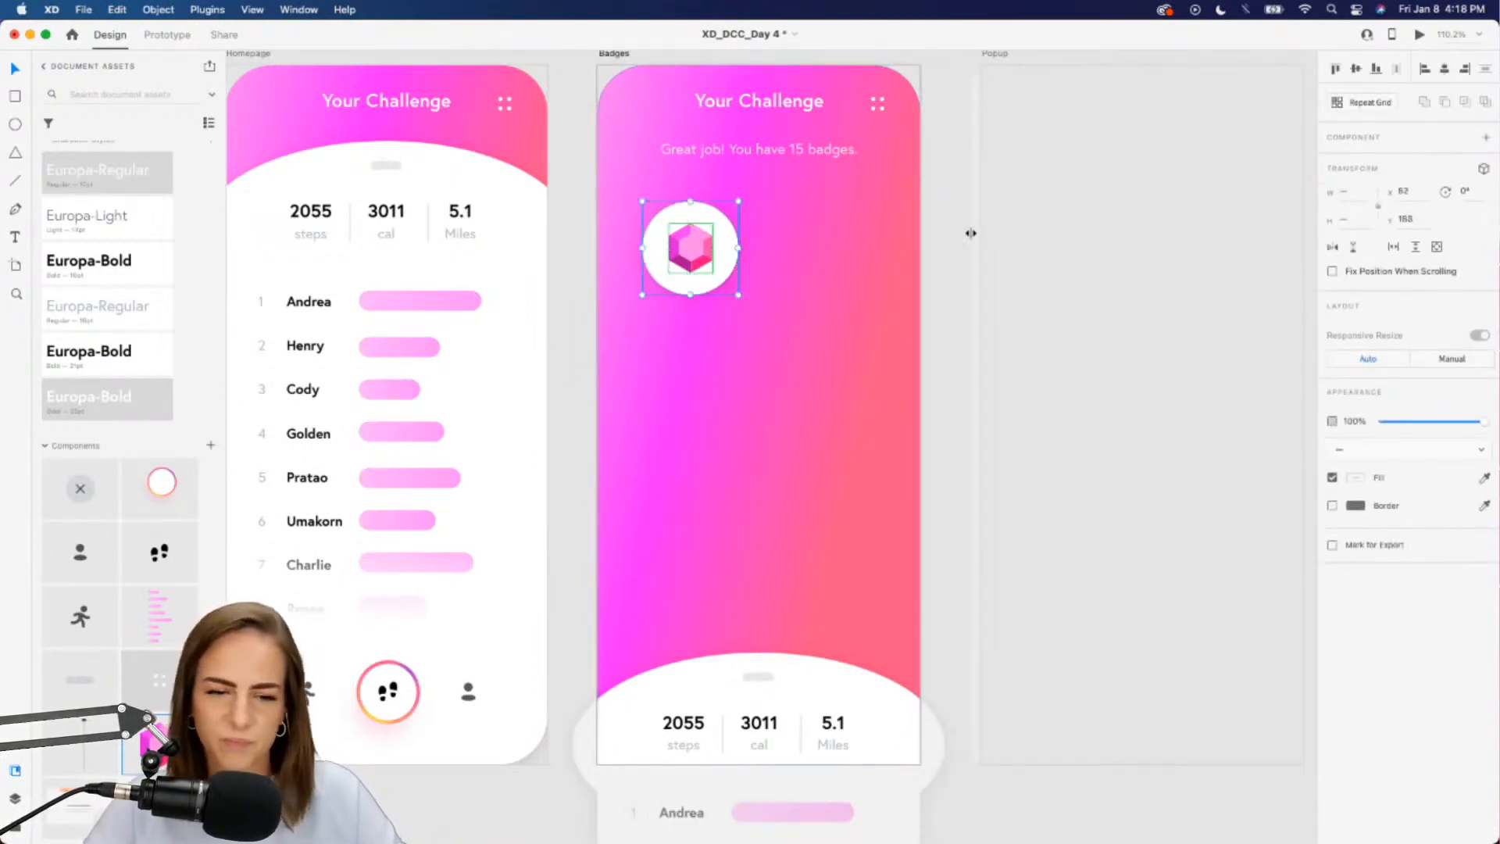
pyautogui.click(1371, 102)
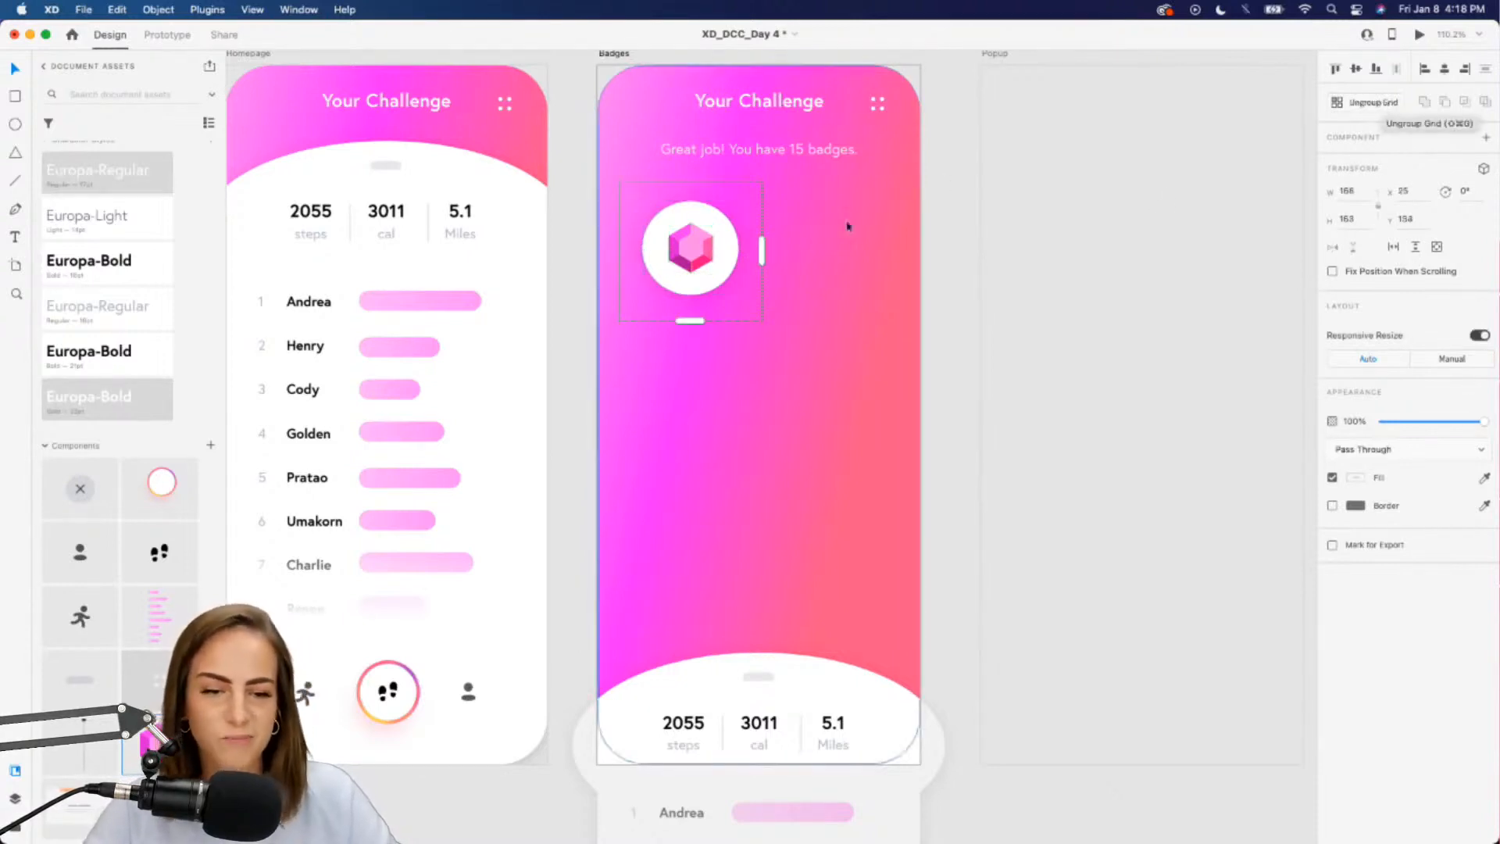
pyautogui.moveTo(763, 251); pyautogui.dragTo(926, 251)
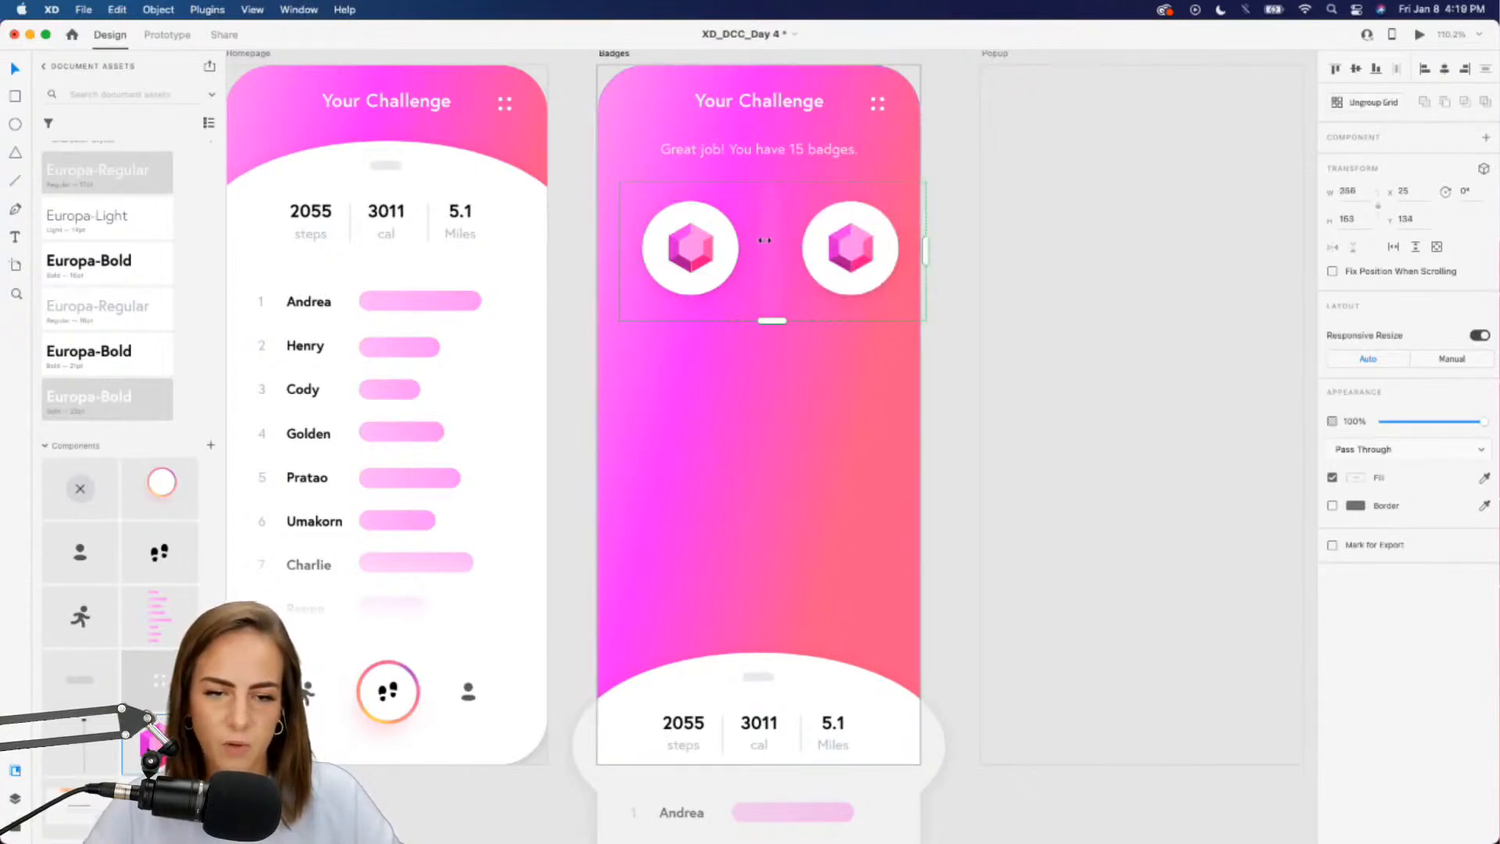
pyautogui.moveTo(799, 245); pyautogui.dragTo(740, 242)
# Extend the badge grid down to the top edge of the white panel, with tightened gaps between rows
pyautogui.moveTo(760, 373); pyautogui.dragTo(760, 558)
pyautogui.moveTo(829, 331); pyautogui.dragTo(827, 284)
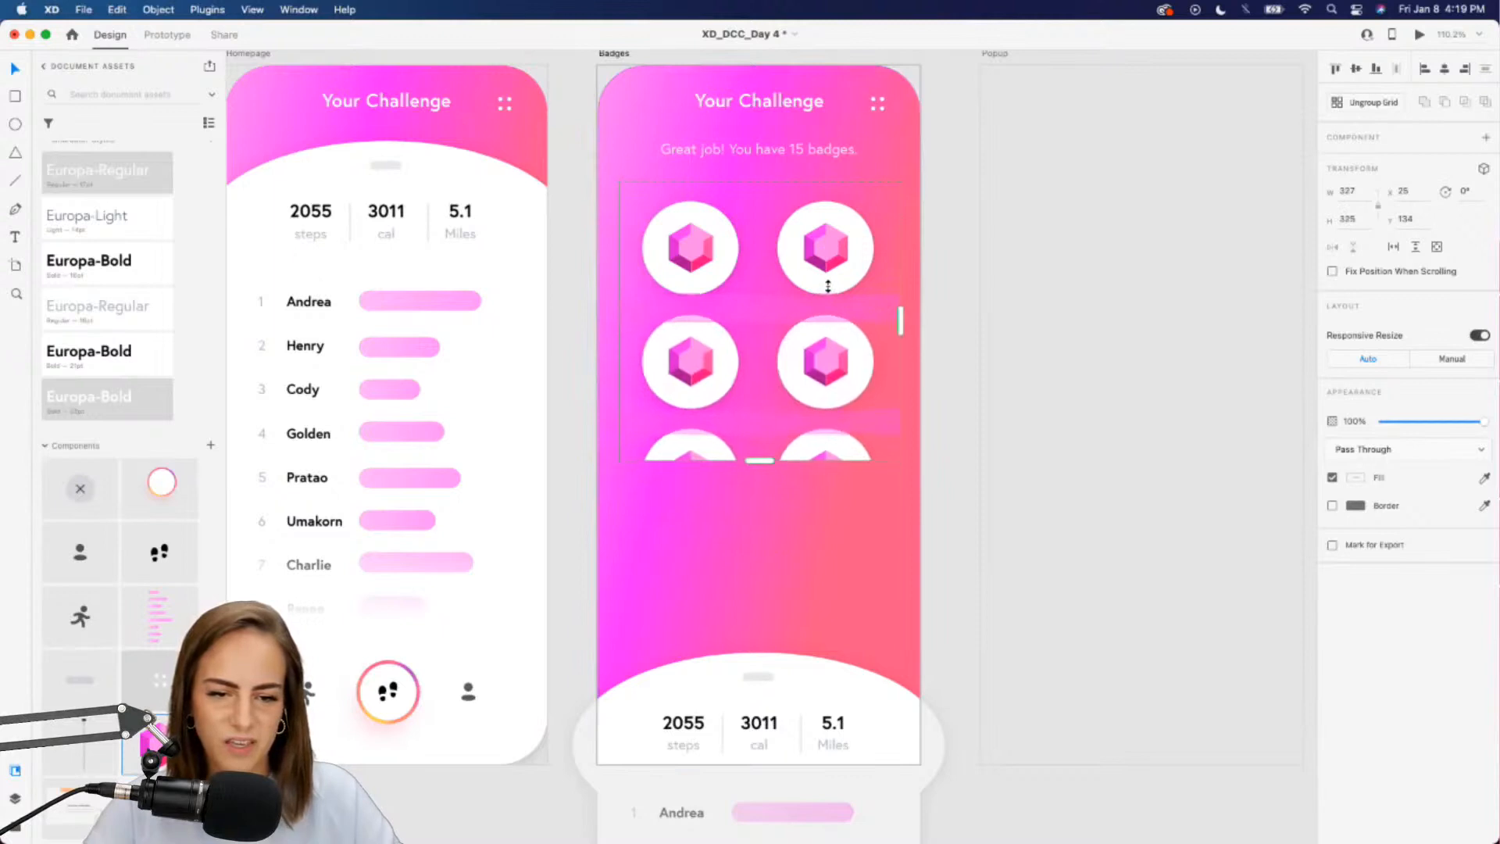
pyautogui.scroll(-5, 830, 290)
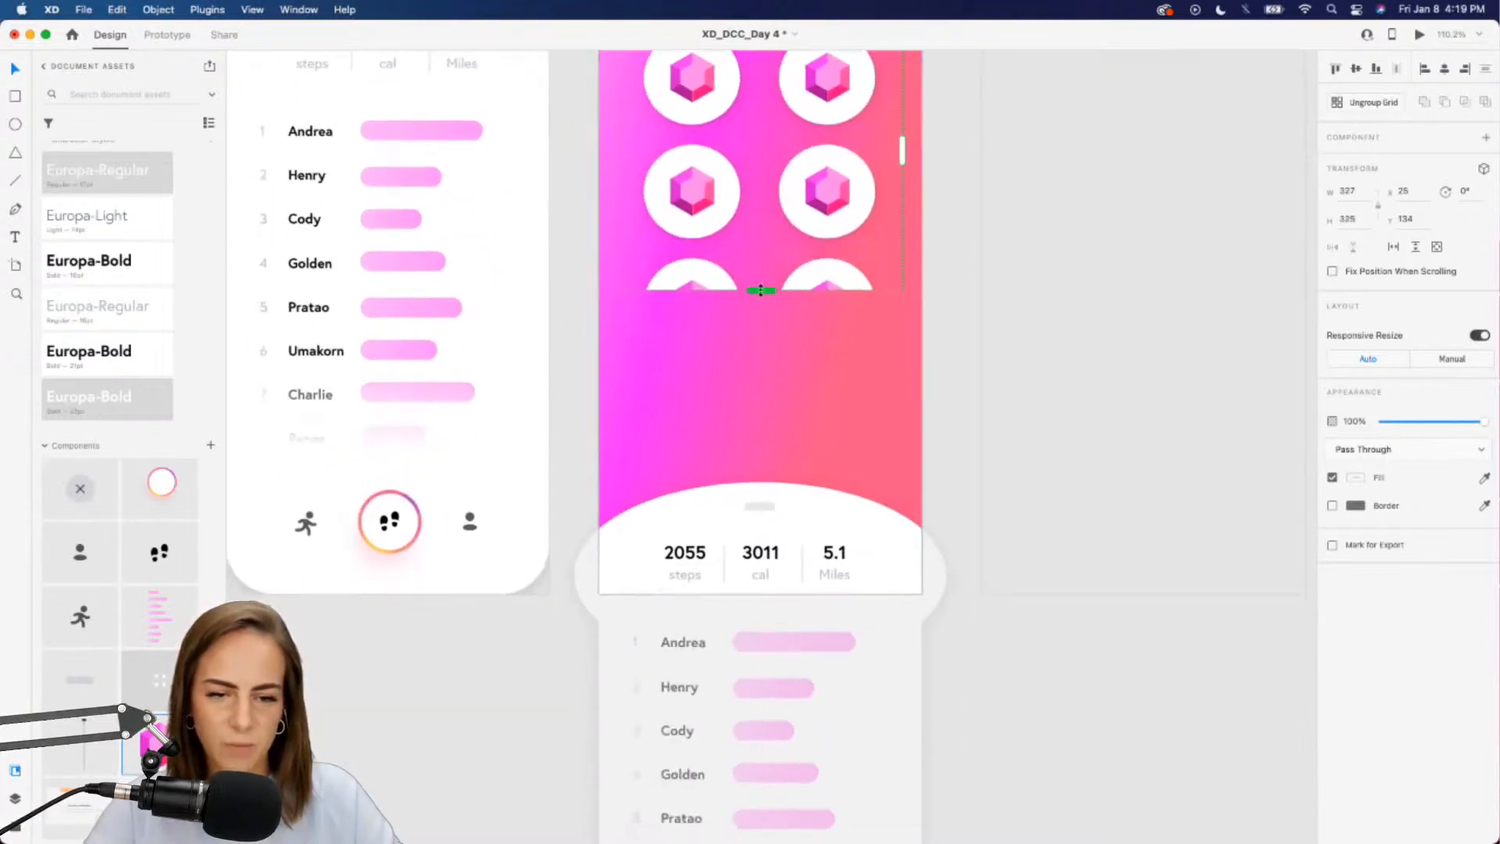
pyautogui.moveTo(760, 290); pyautogui.dragTo(761, 656)
pyautogui.scroll(-5, 763, 576)
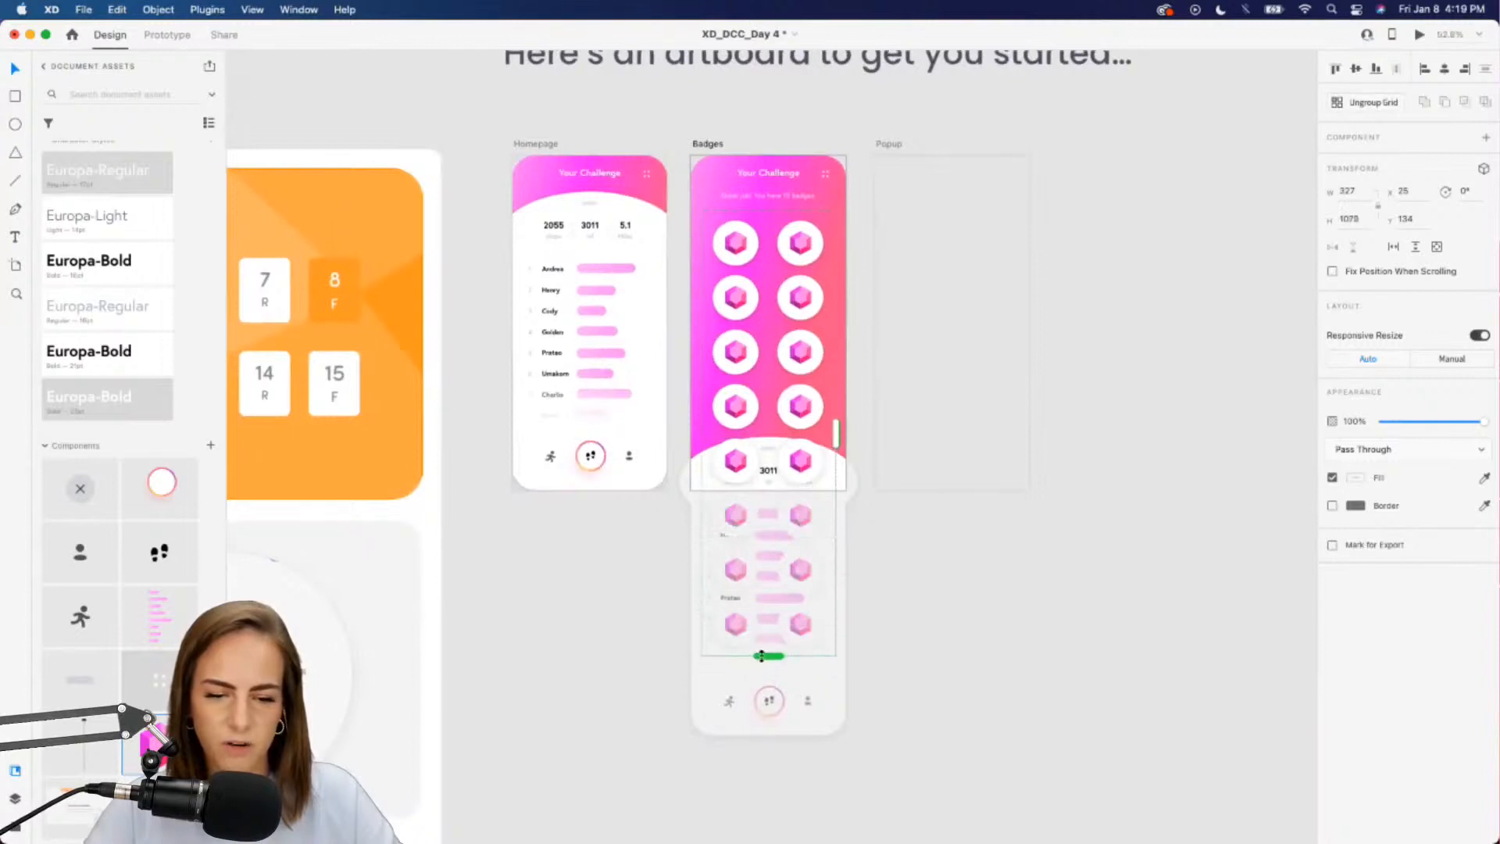
pyautogui.scroll(5, 805, 451)
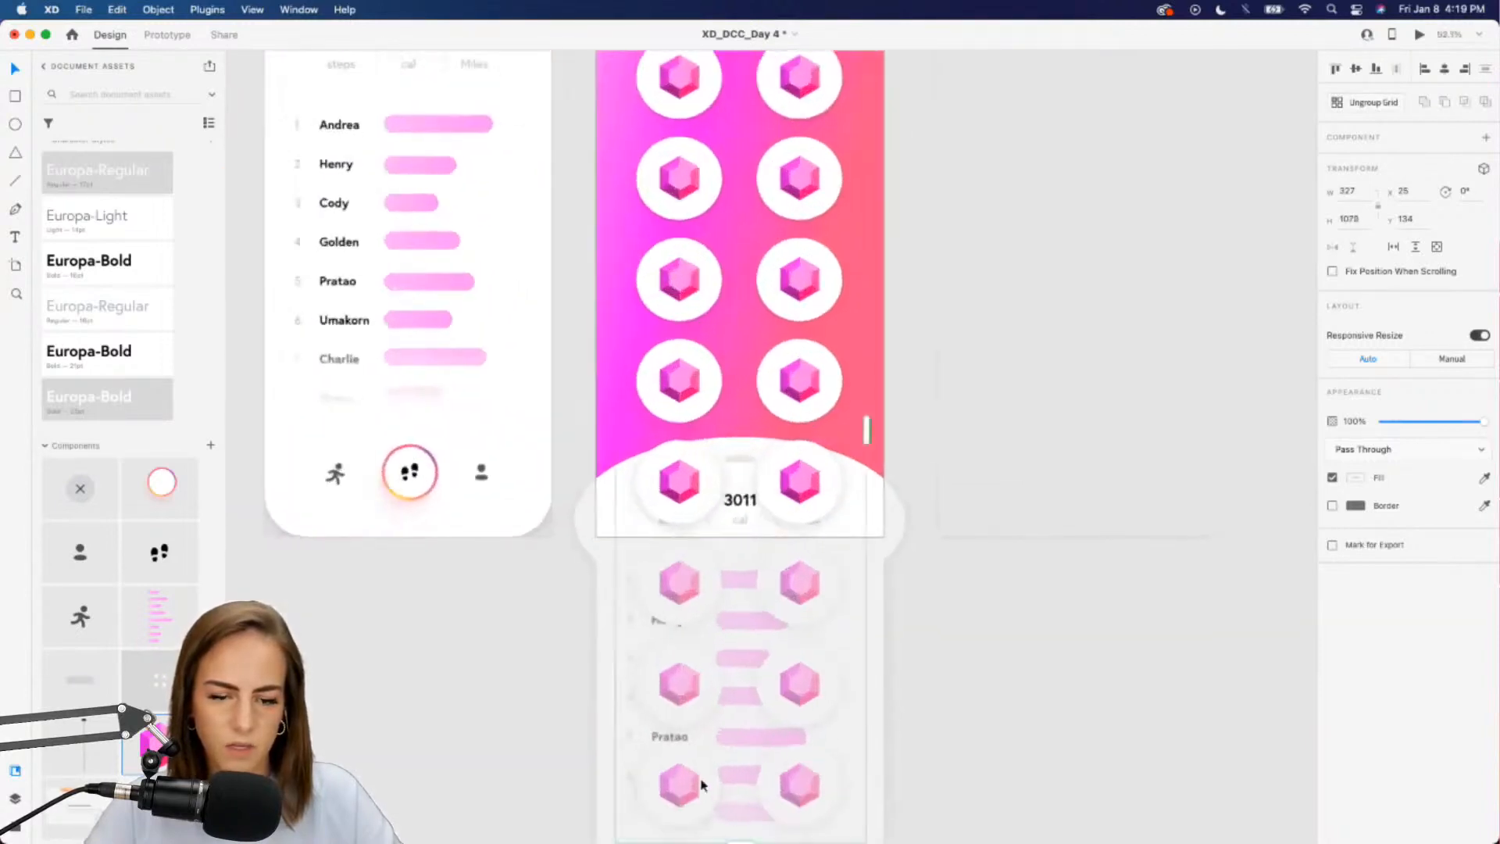
pyautogui.scroll(-2, 734, 737)
pyautogui.moveTo(743, 753); pyautogui.dragTo(749, 346)
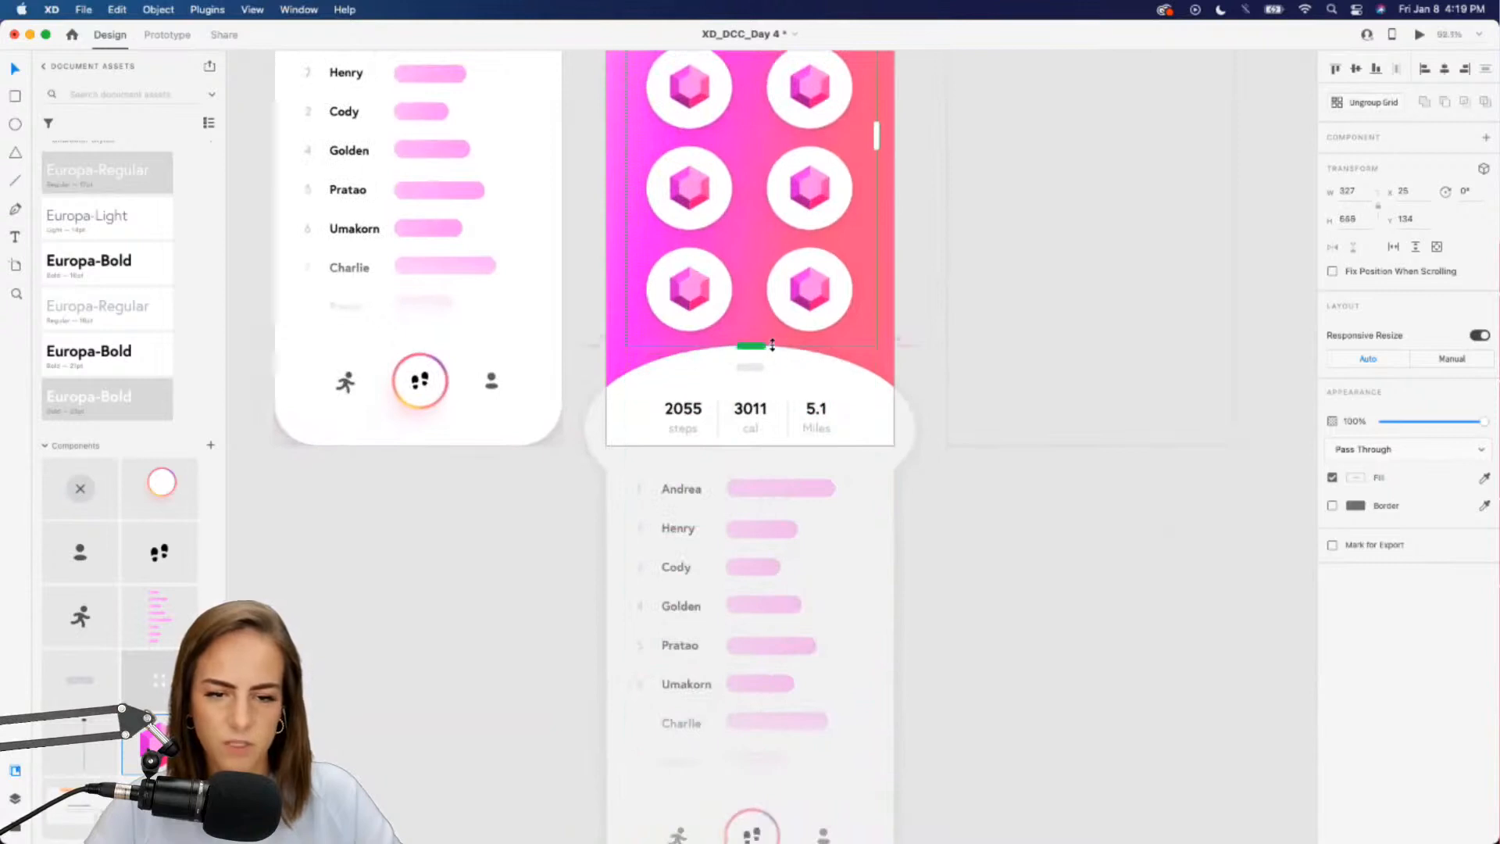
pyautogui.scroll(3, 1116, 261)
# Ungroup the badge grid and delete its third column and the bottom row overlapping the white panel
pyautogui.click(1406, 102)
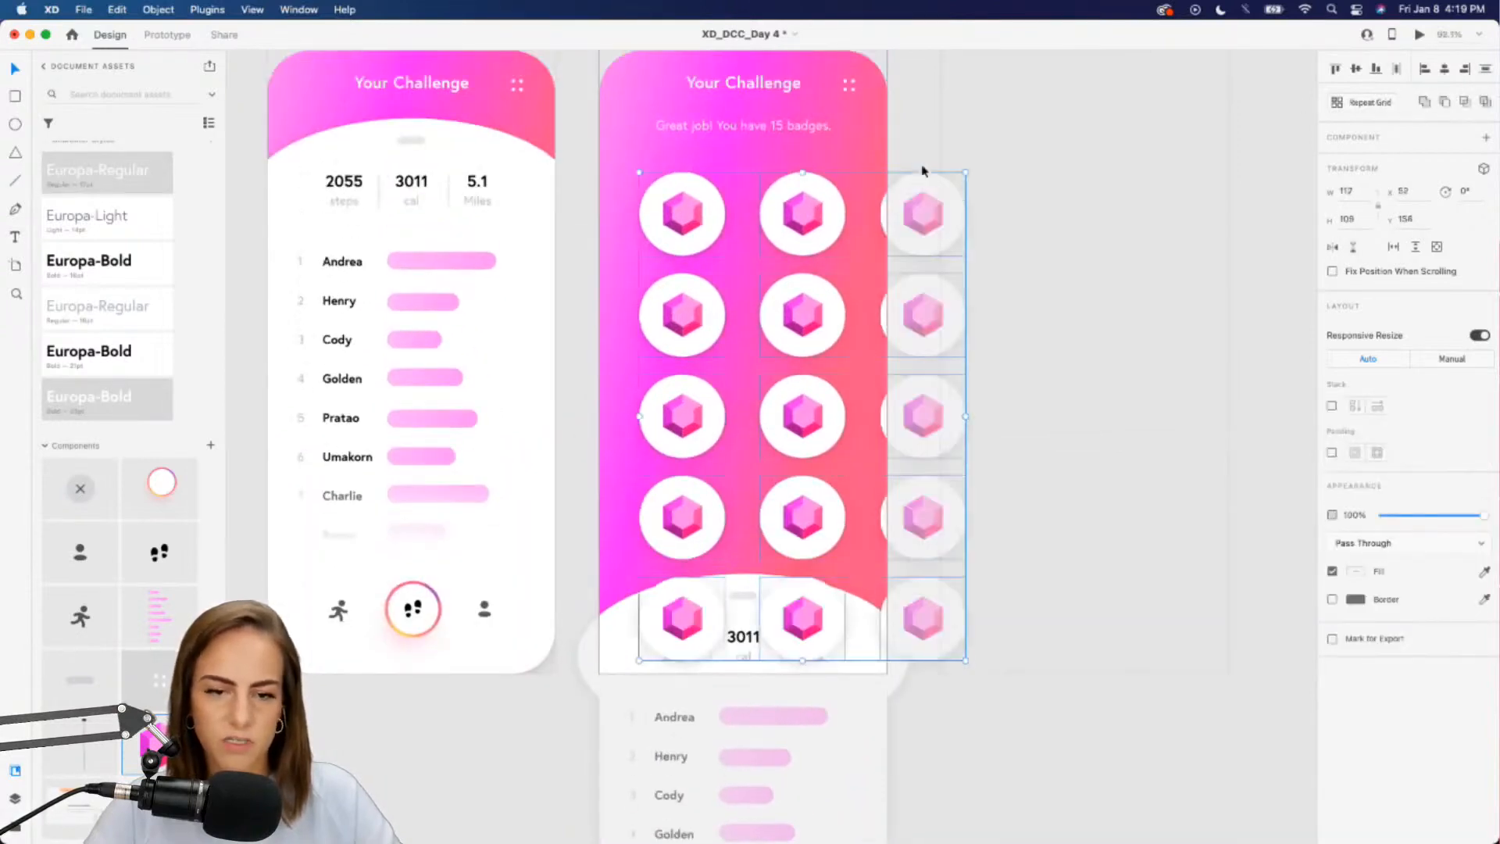
pyautogui.click(912, 142)
pyautogui.click(882, 207)
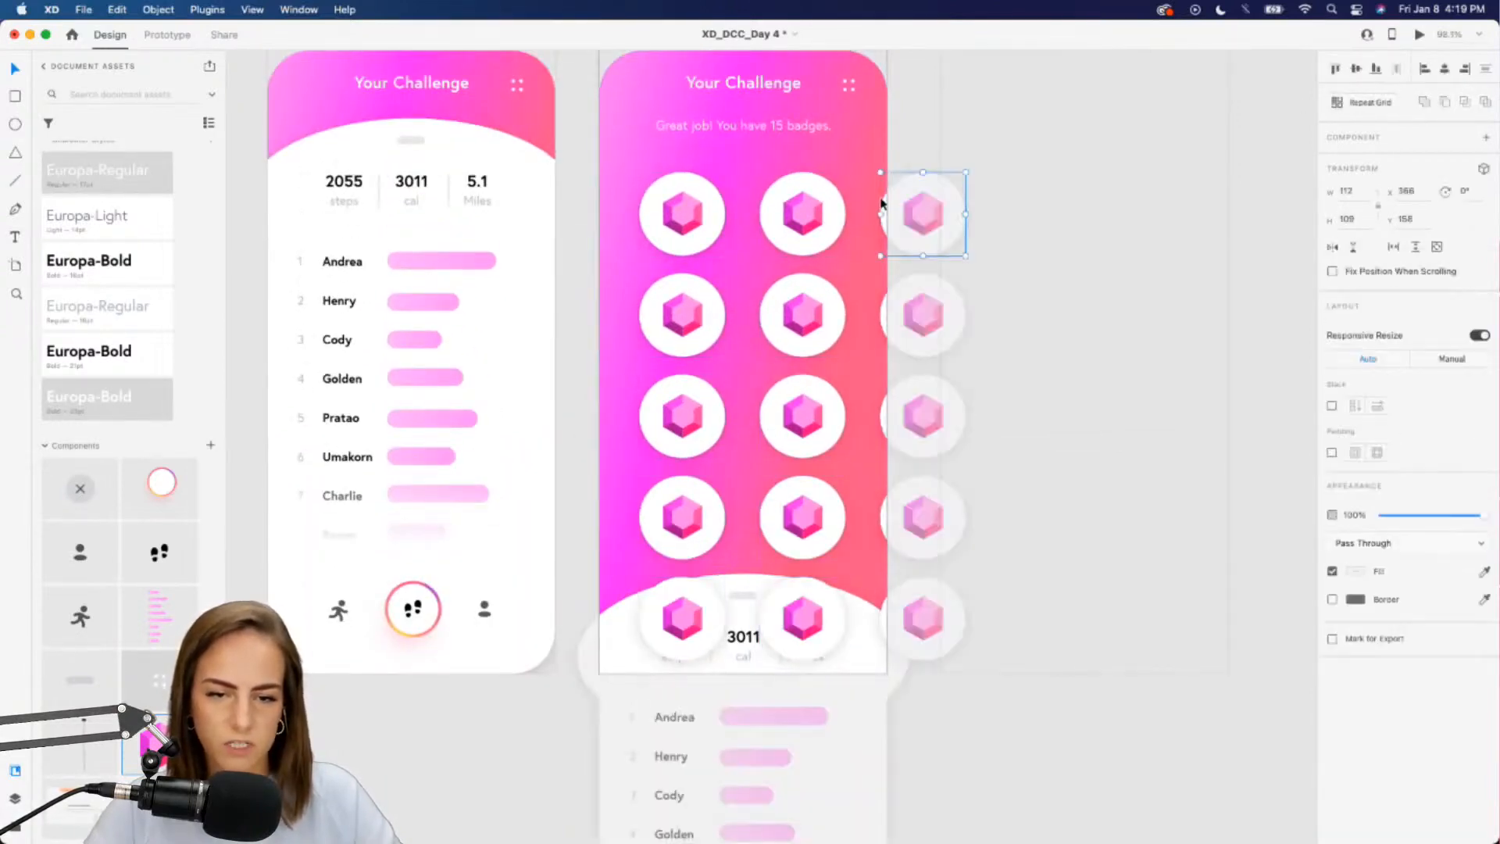
pyautogui.keyDown('shift'); pyautogui.click(881, 322); pyautogui.keyUp('shift')
pyautogui.keyDown('shift'); pyautogui.click(888, 412); pyautogui.keyUp('shift')
pyautogui.keyDown('shift'); pyautogui.click(893, 528); pyautogui.keyUp('shift')
pyautogui.keyDown('shift'); pyautogui.click(899, 625); pyautogui.keyUp('shift')
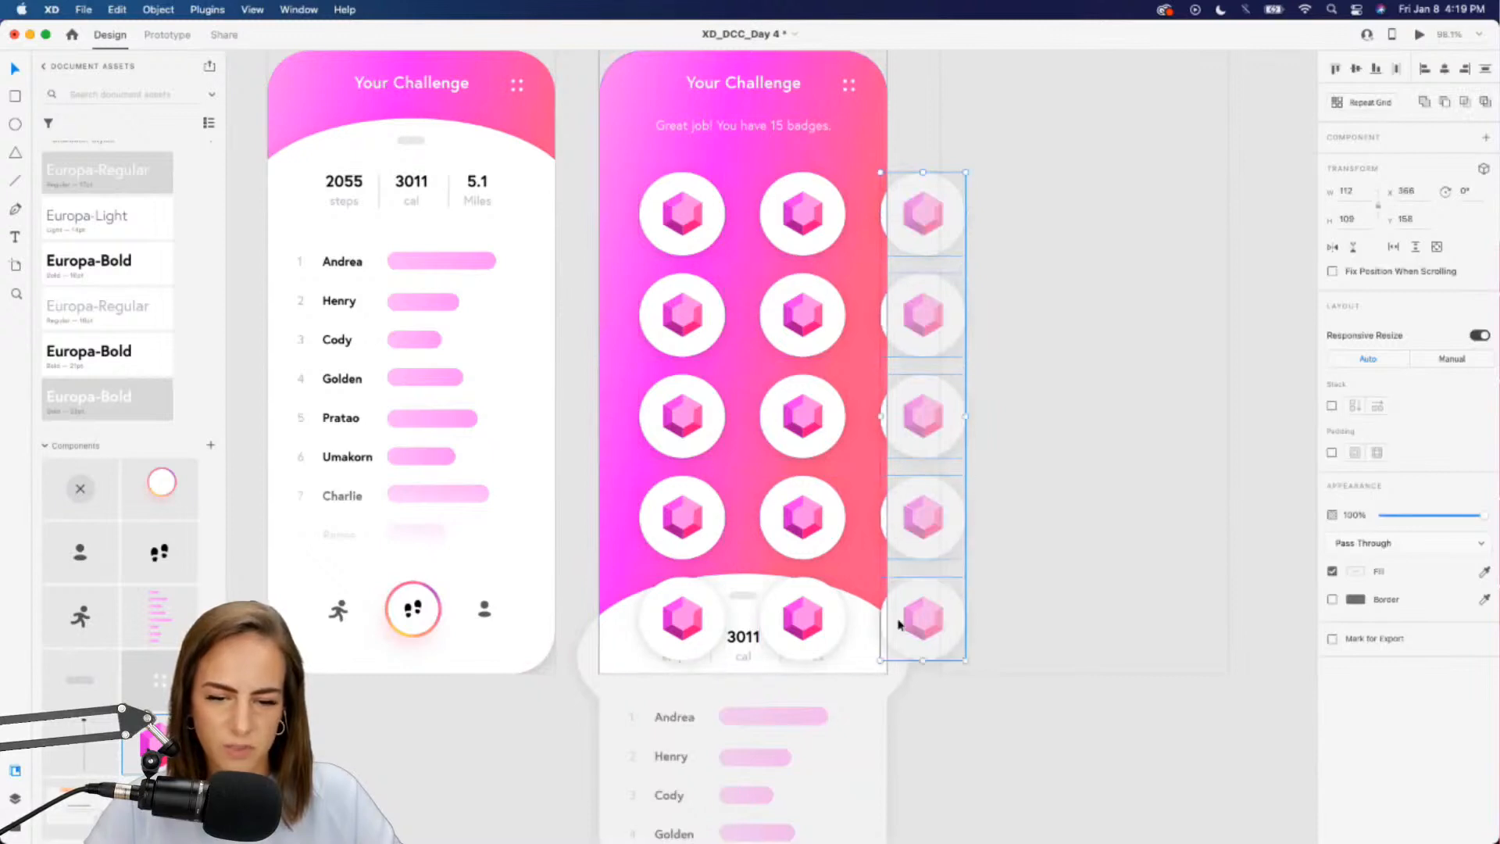
pyautogui.press('Delete')
pyautogui.click(827, 620)
pyautogui.keyDown('shift'); pyautogui.click(675, 618); pyautogui.keyUp('shift')
pyautogui.press('Delete')
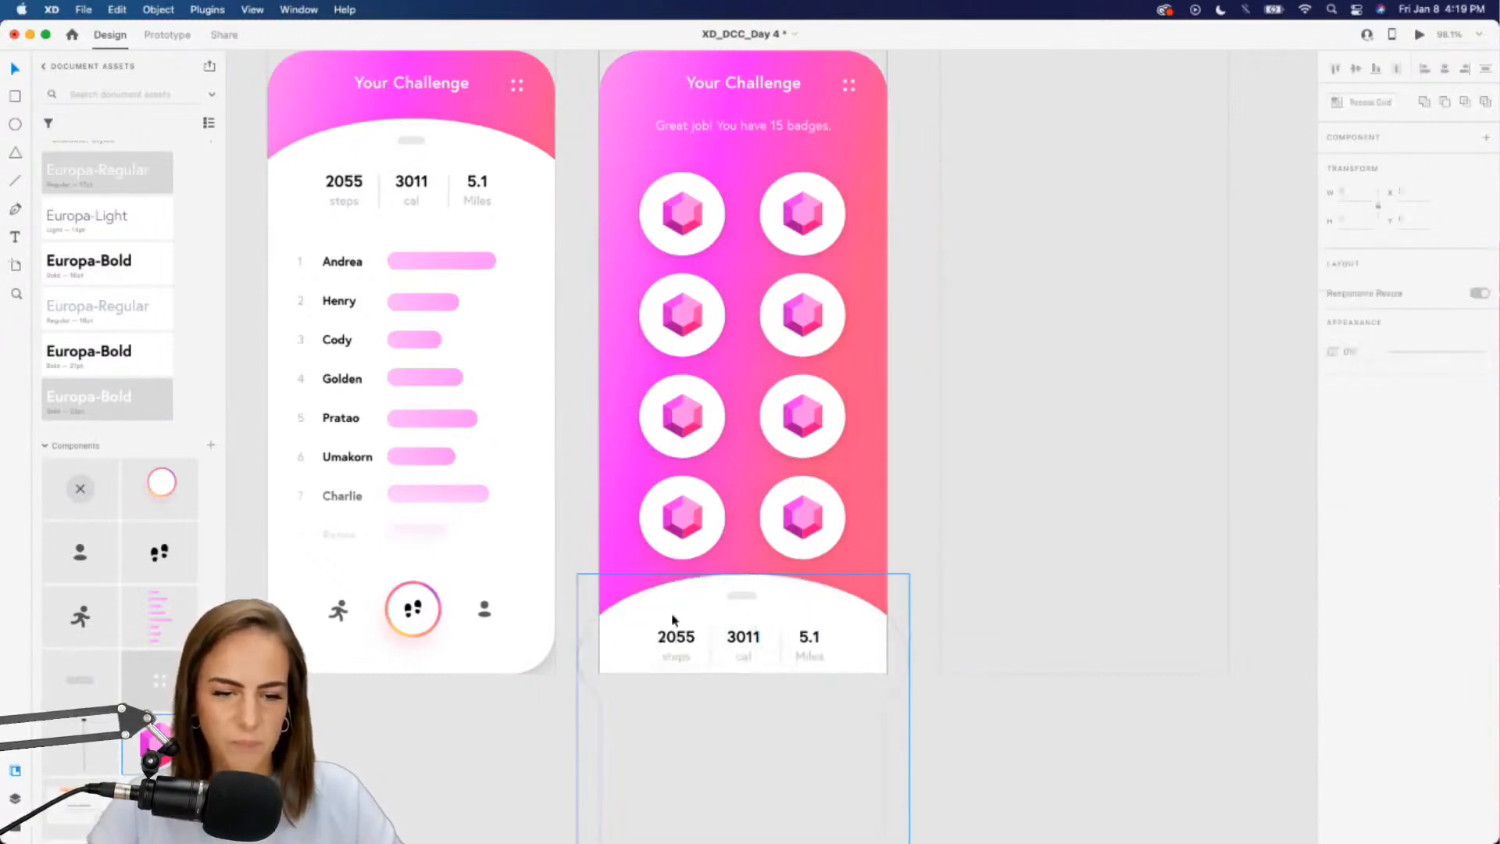
# Draw a borderless ellipse about 84 by 73 over the gem in the first row's second column
pyautogui.scroll(3, 672, 615)
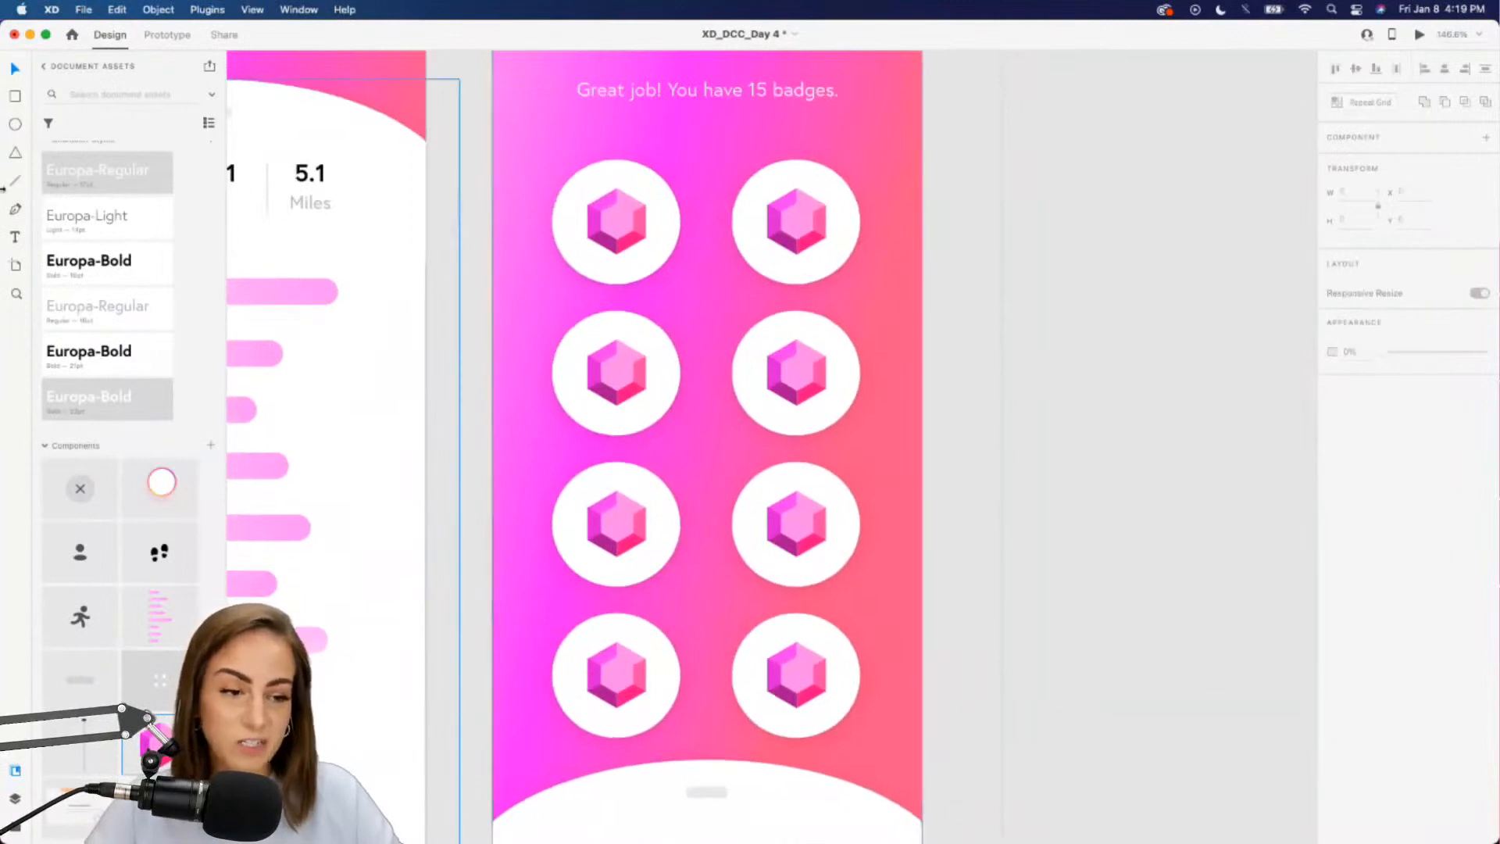
pyautogui.click(13, 120)
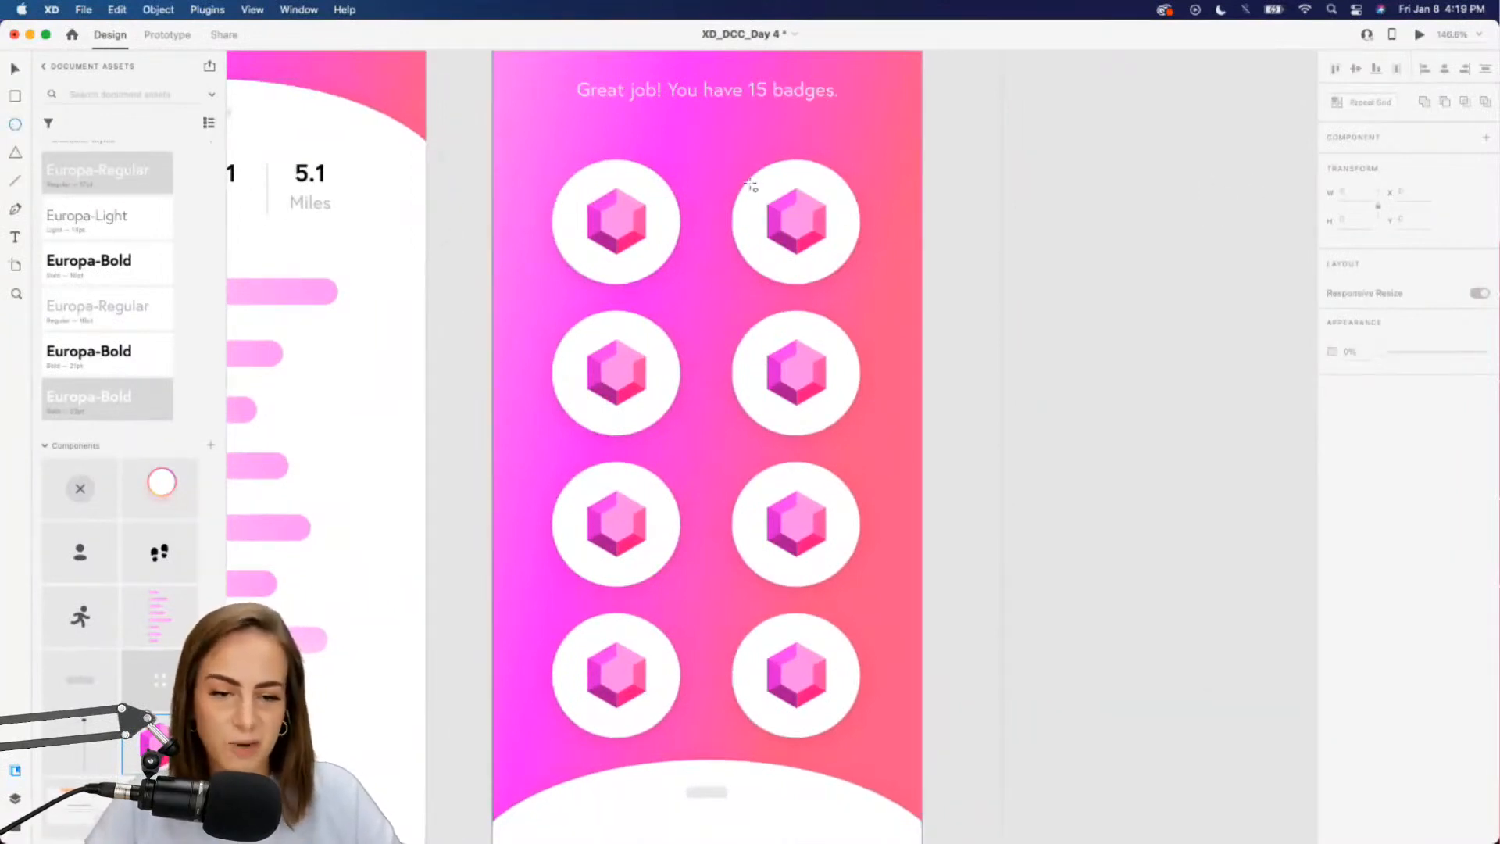
pyautogui.moveTo(748, 179); pyautogui.dragTo(845, 263)
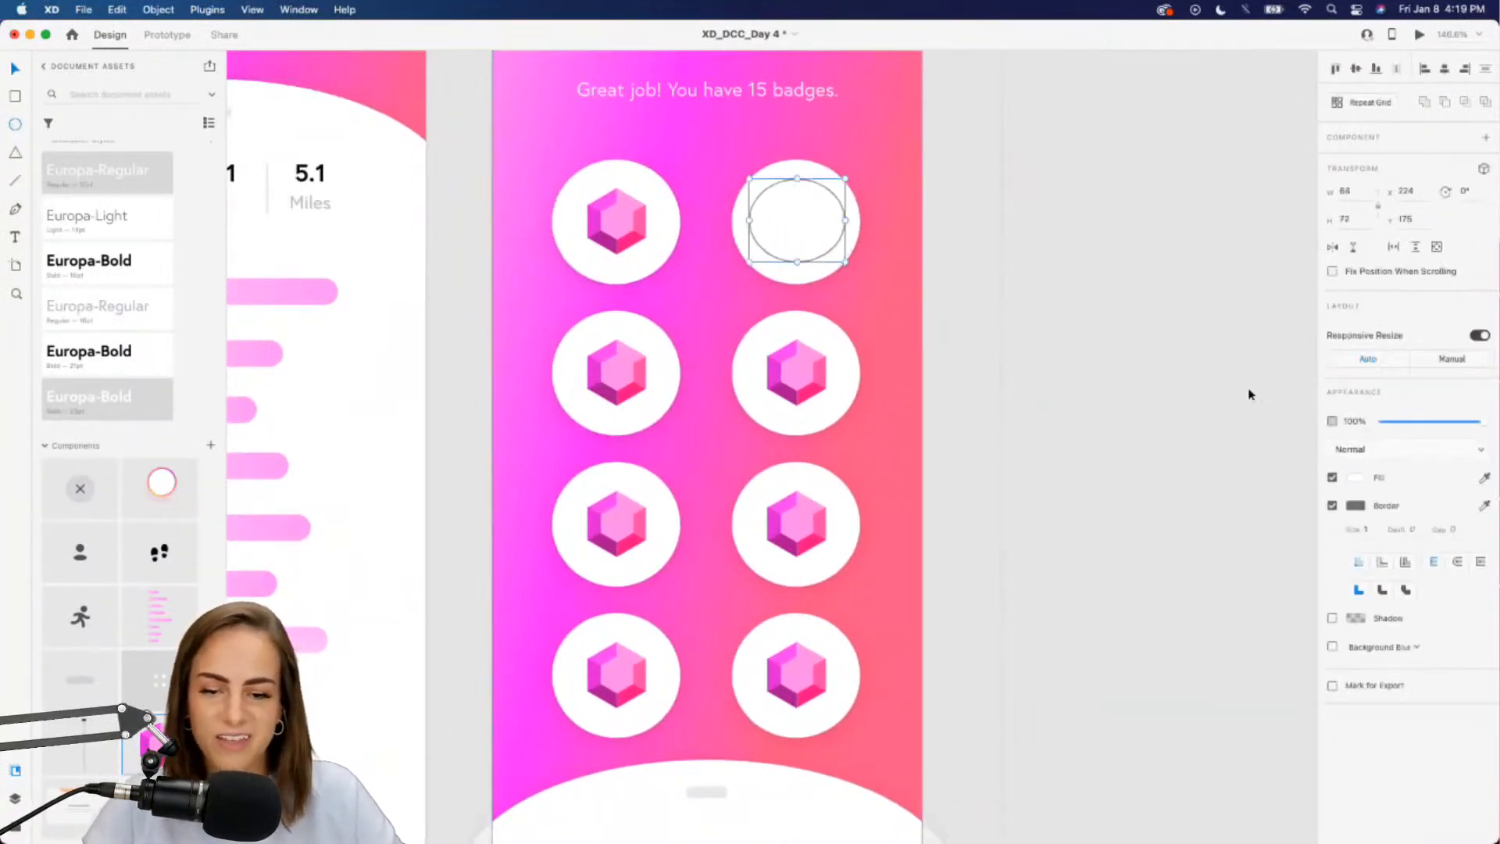
pyautogui.click(1333, 505)
# Fill the ellipse with a pinkish red and set its blend mode to Color to tint the gem
pyautogui.click(1357, 478)
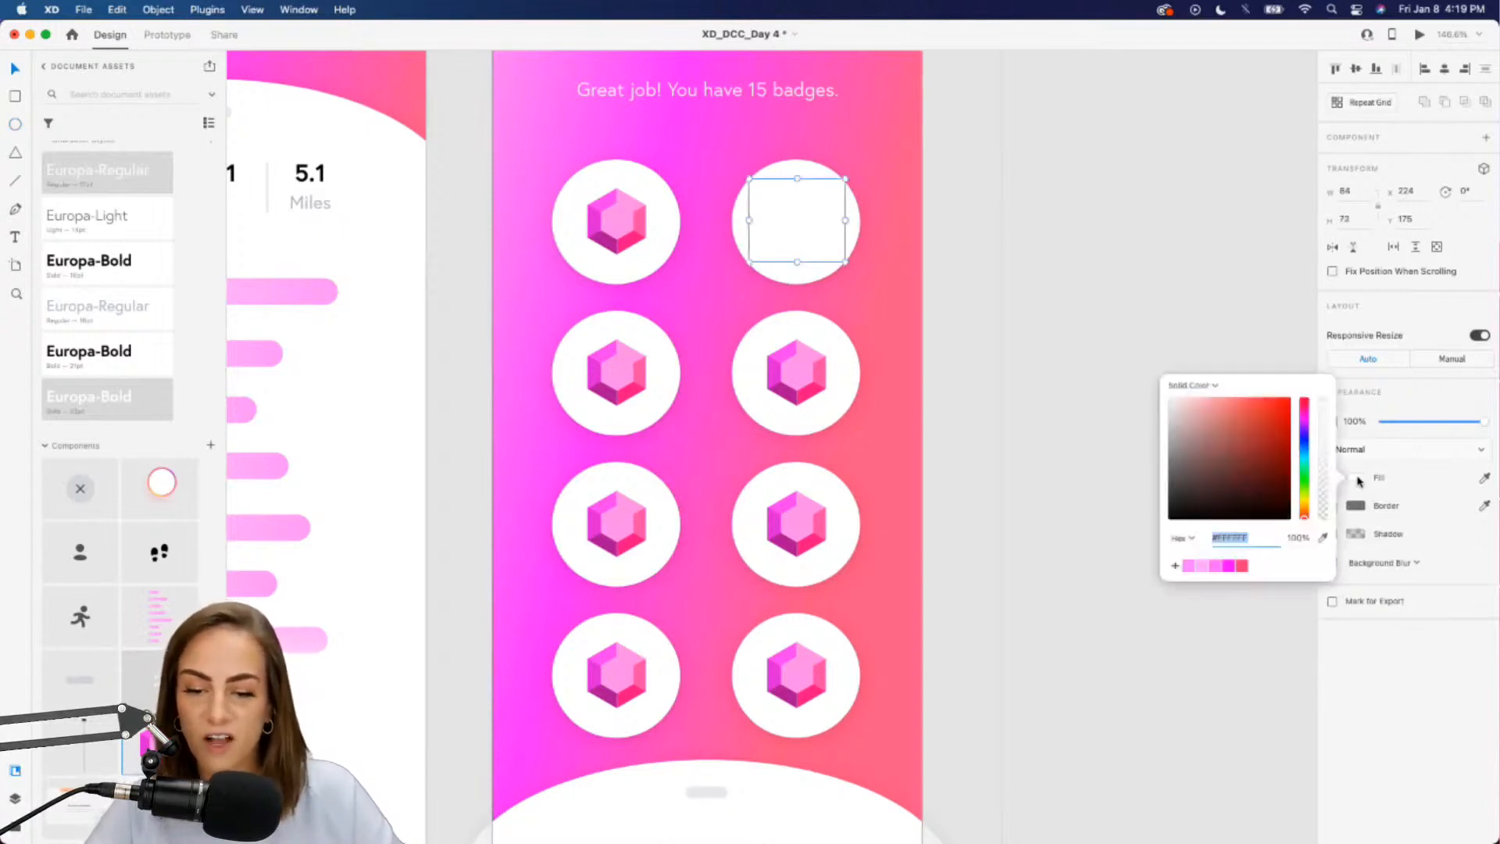
pyautogui.click(1306, 430)
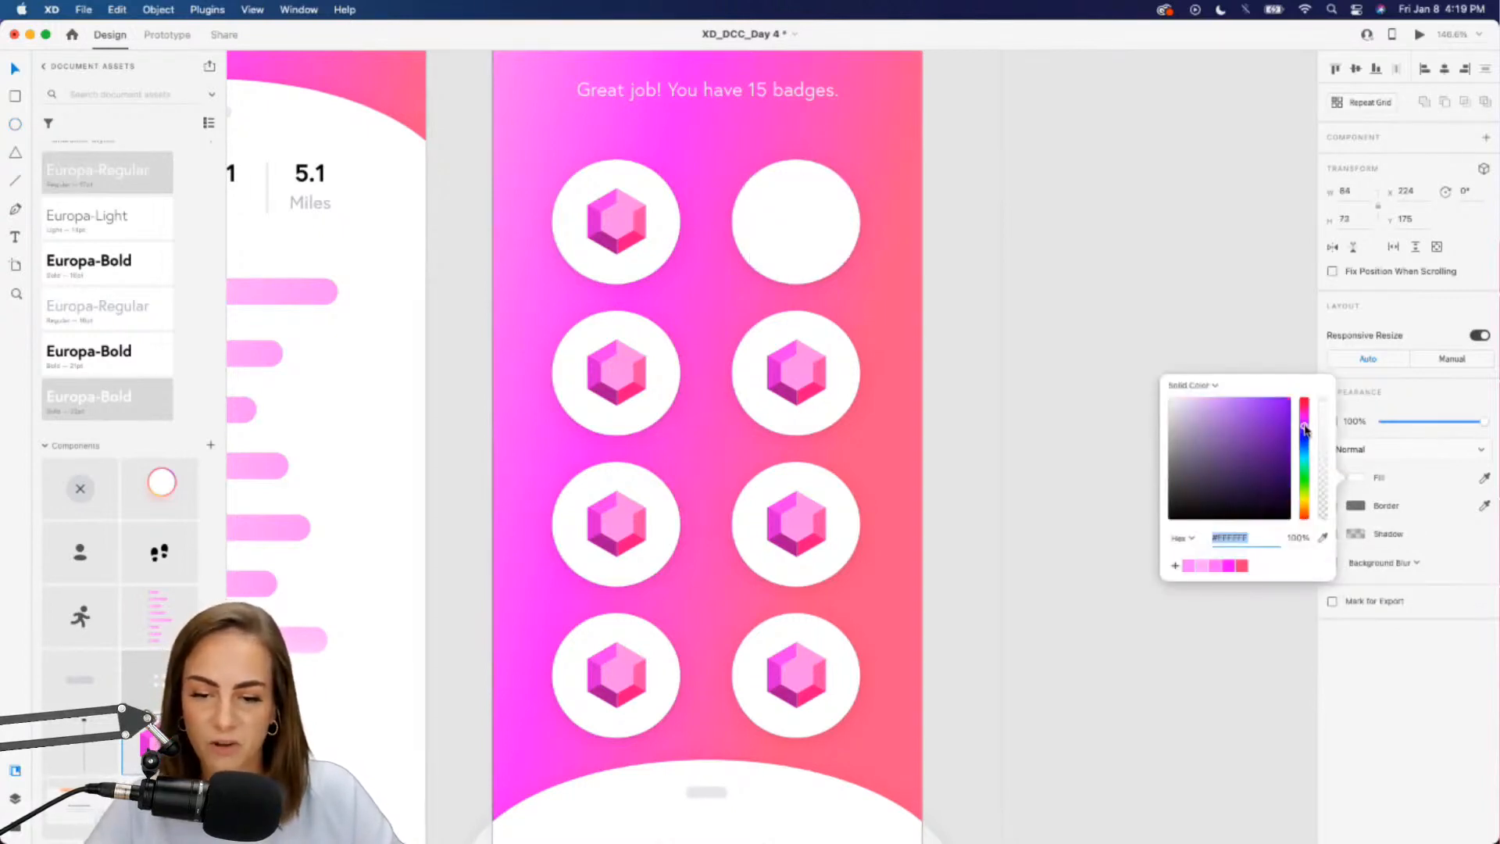
pyautogui.click(1230, 567)
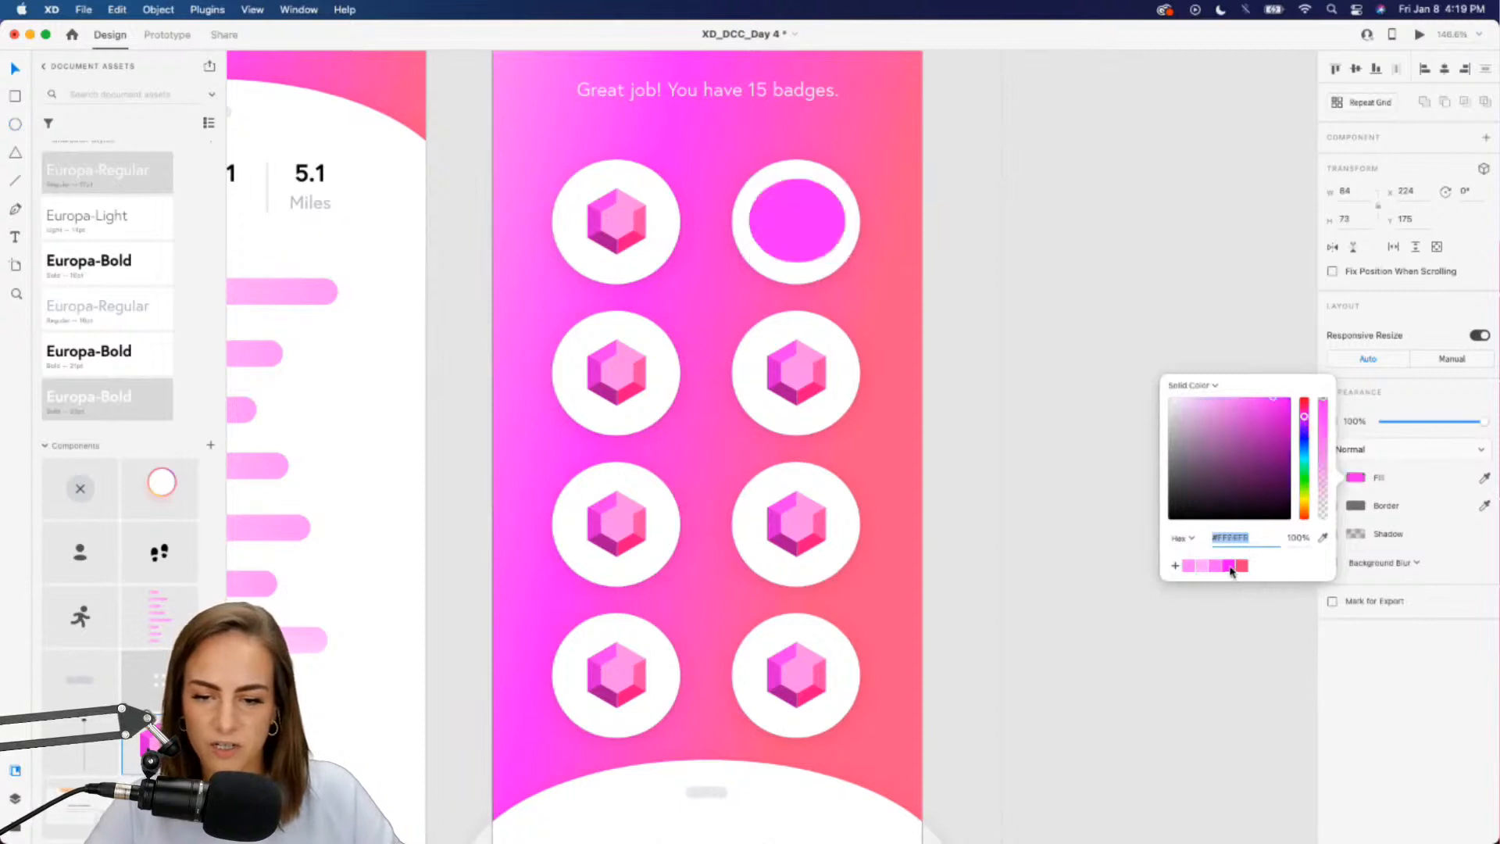
pyautogui.moveTo(1305, 418)
pyautogui.mouseDown()
pyautogui.moveTo(1307, 440)
pyautogui.moveTo(1310, 407)
pyautogui.mouseUp()
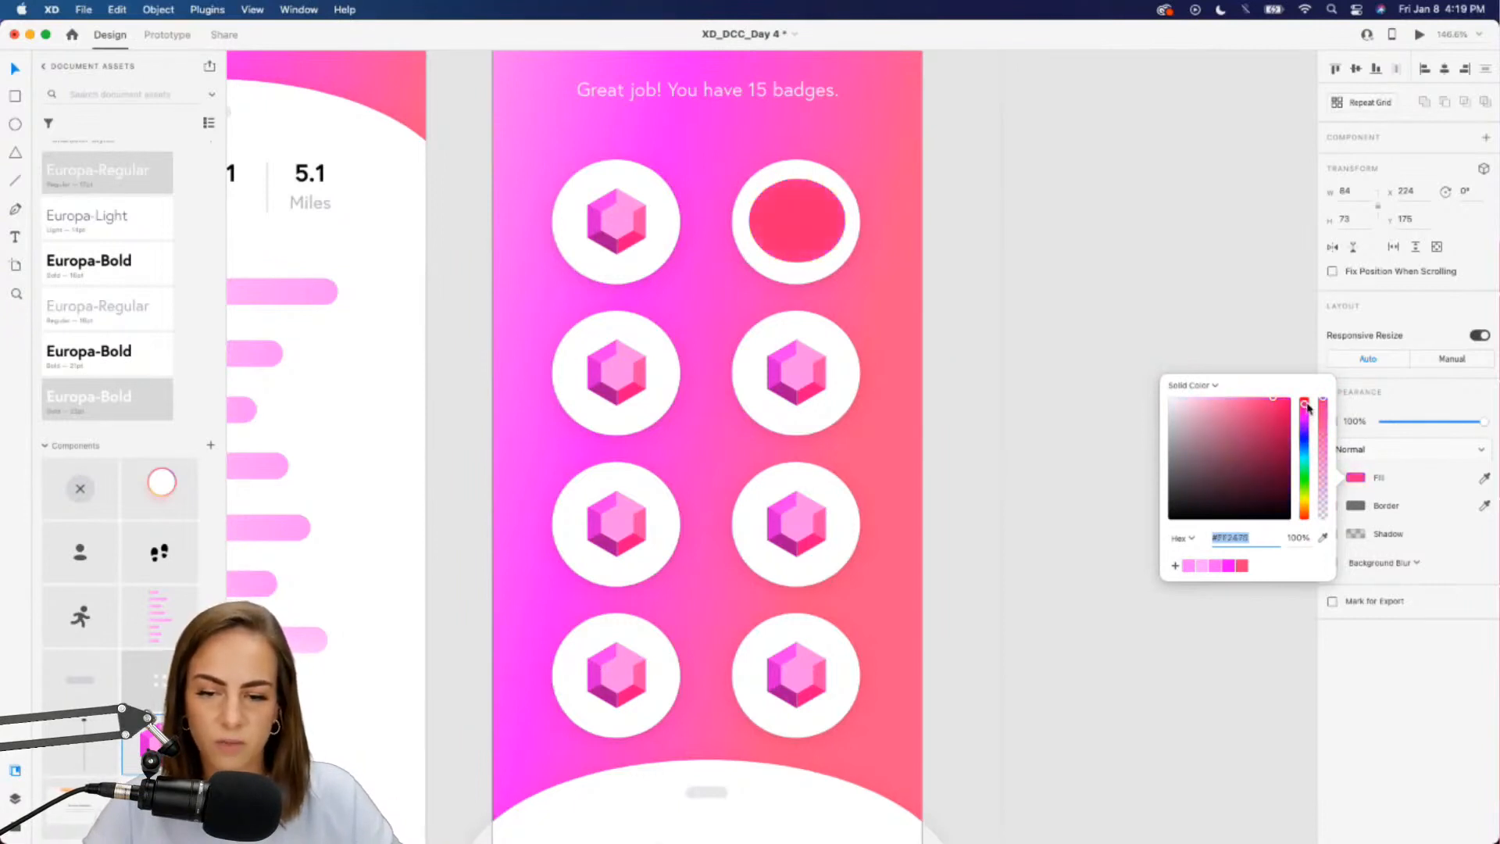
pyautogui.click(1441, 450)
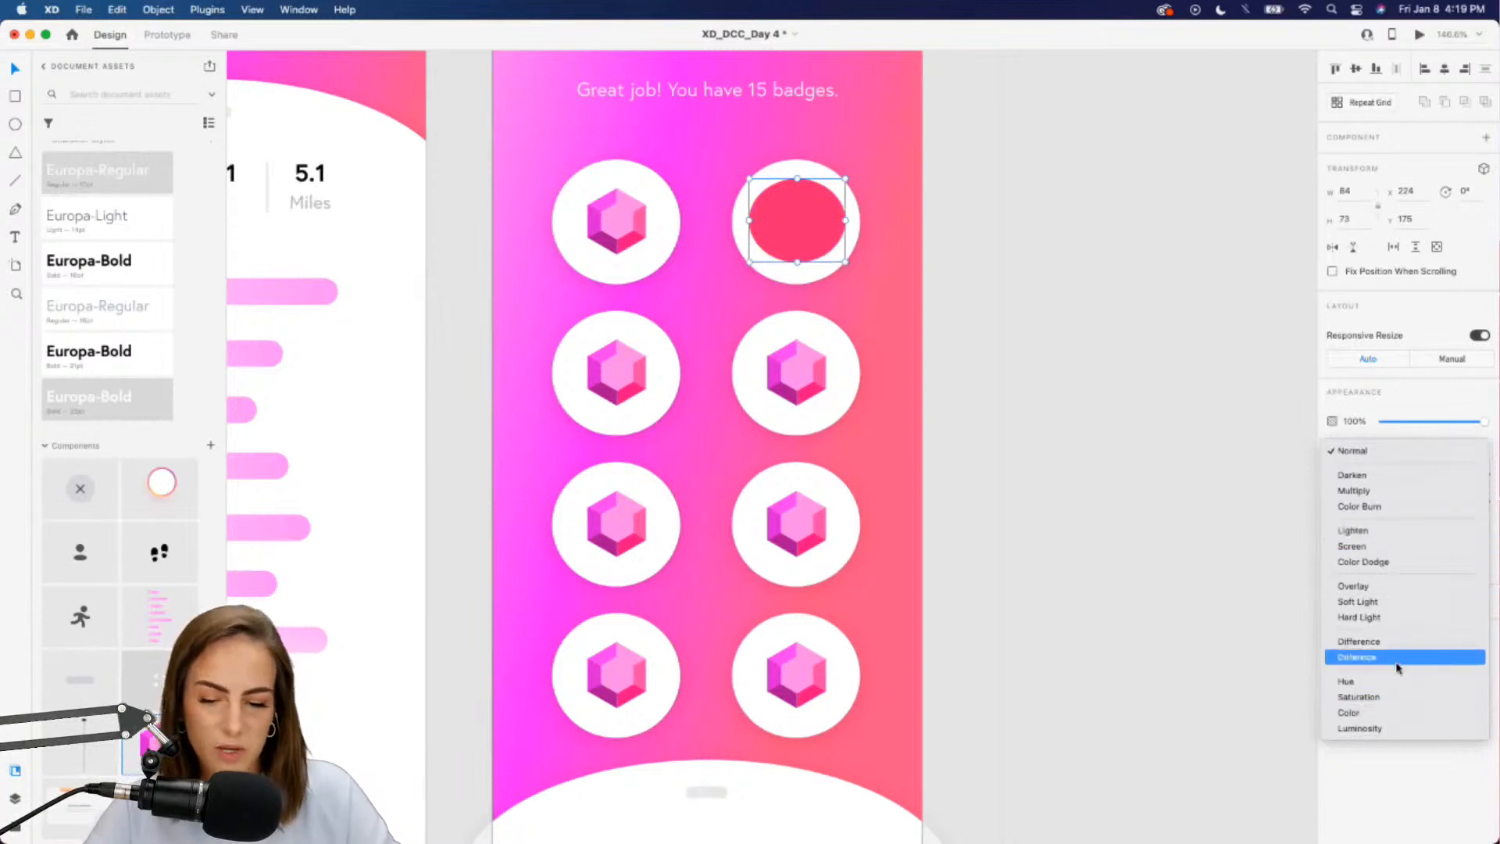
pyautogui.click(1392, 714)
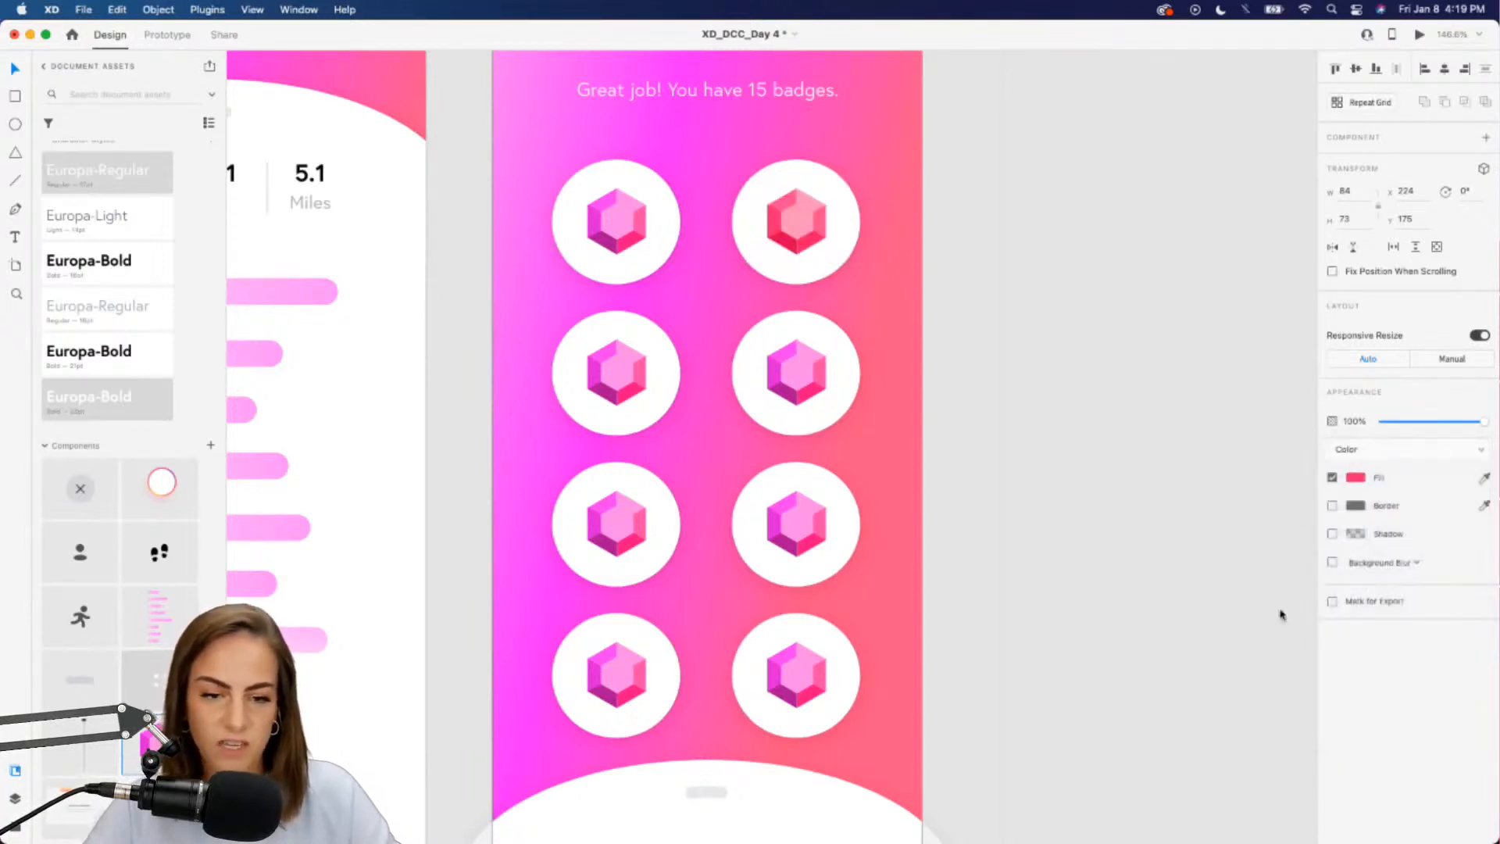
# Duplicate the tinting ellipse onto the second-column gem in the second row and change the copy's fill to blue
pyautogui.click(841, 244)
pyautogui.moveTo(822, 244); pyautogui.dragTo(813, 391)
pyautogui.click(1362, 480)
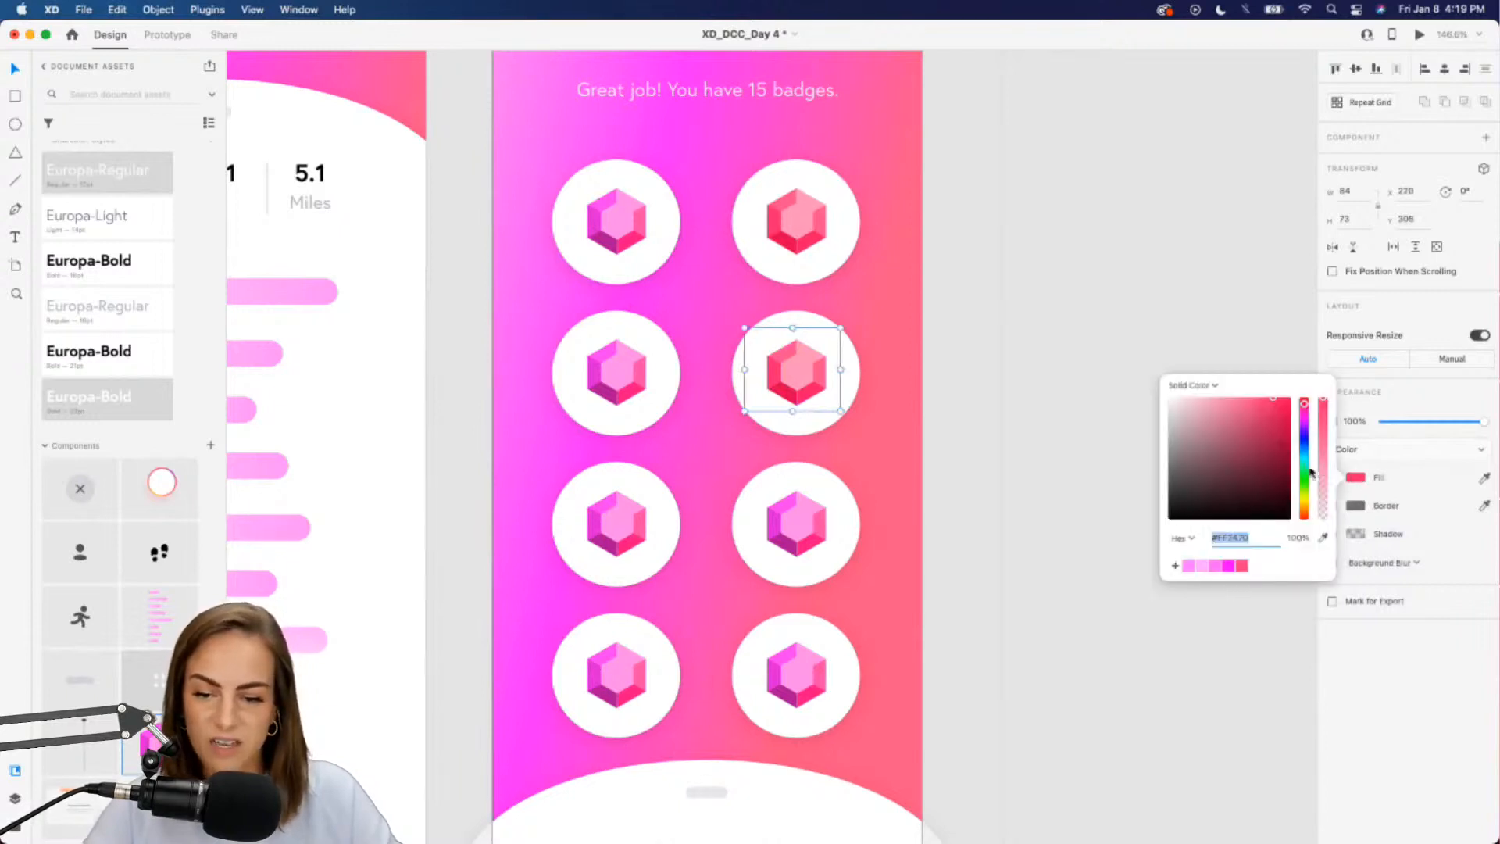
pyautogui.moveTo(1308, 420); pyautogui.dragTo(1309, 441)
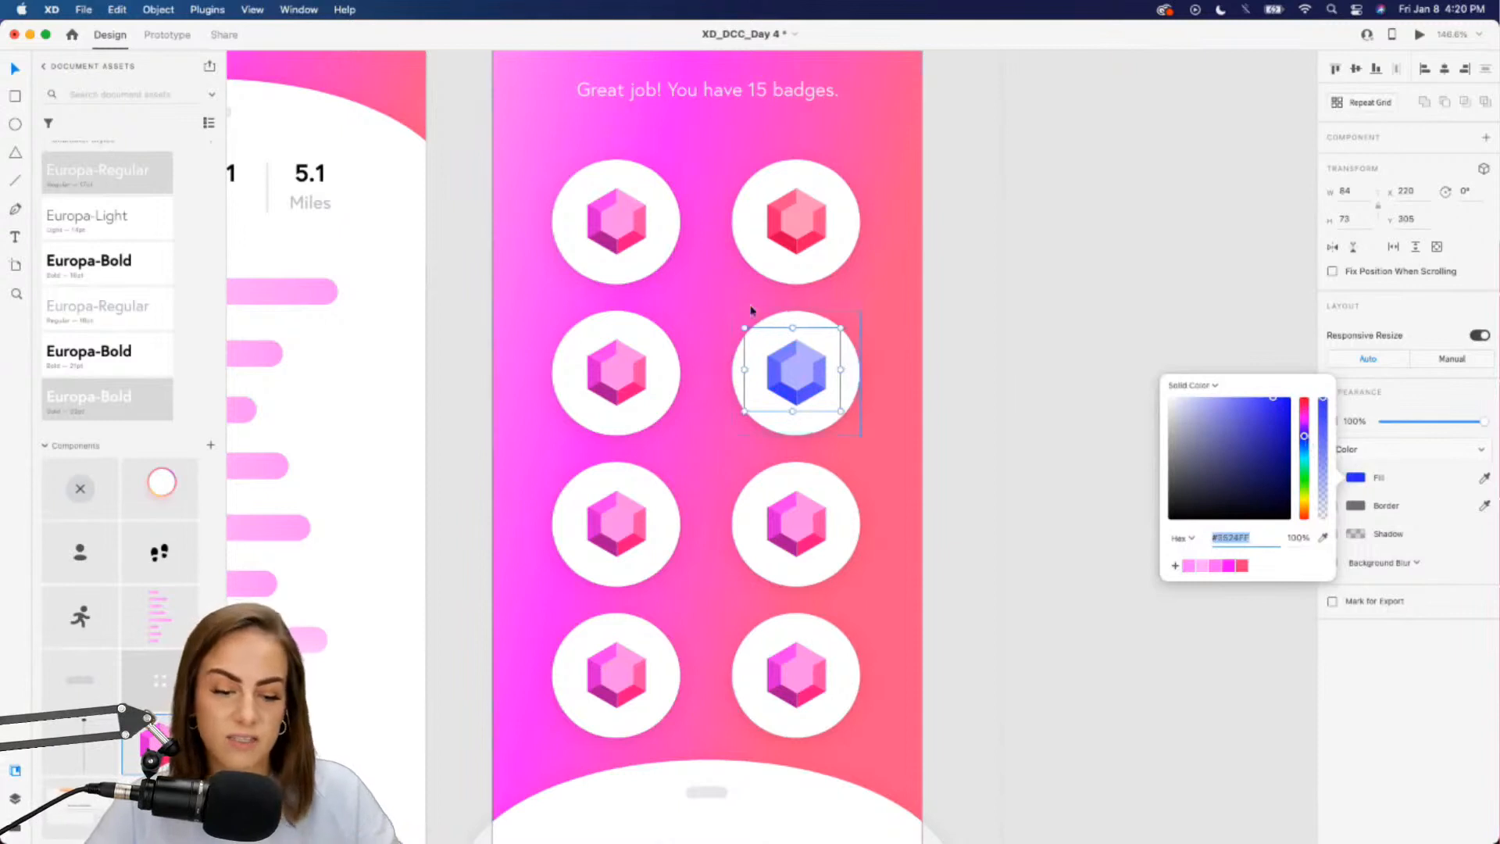
# Duplicate the blue tinting ellipse onto the second-row gem in the first column and change the copy's fill to green
pyautogui.click(801, 383)
pyautogui.press('super+d')
pyautogui.moveTo(802, 383); pyautogui.dragTo(625, 385)
pyautogui.click(1361, 477)
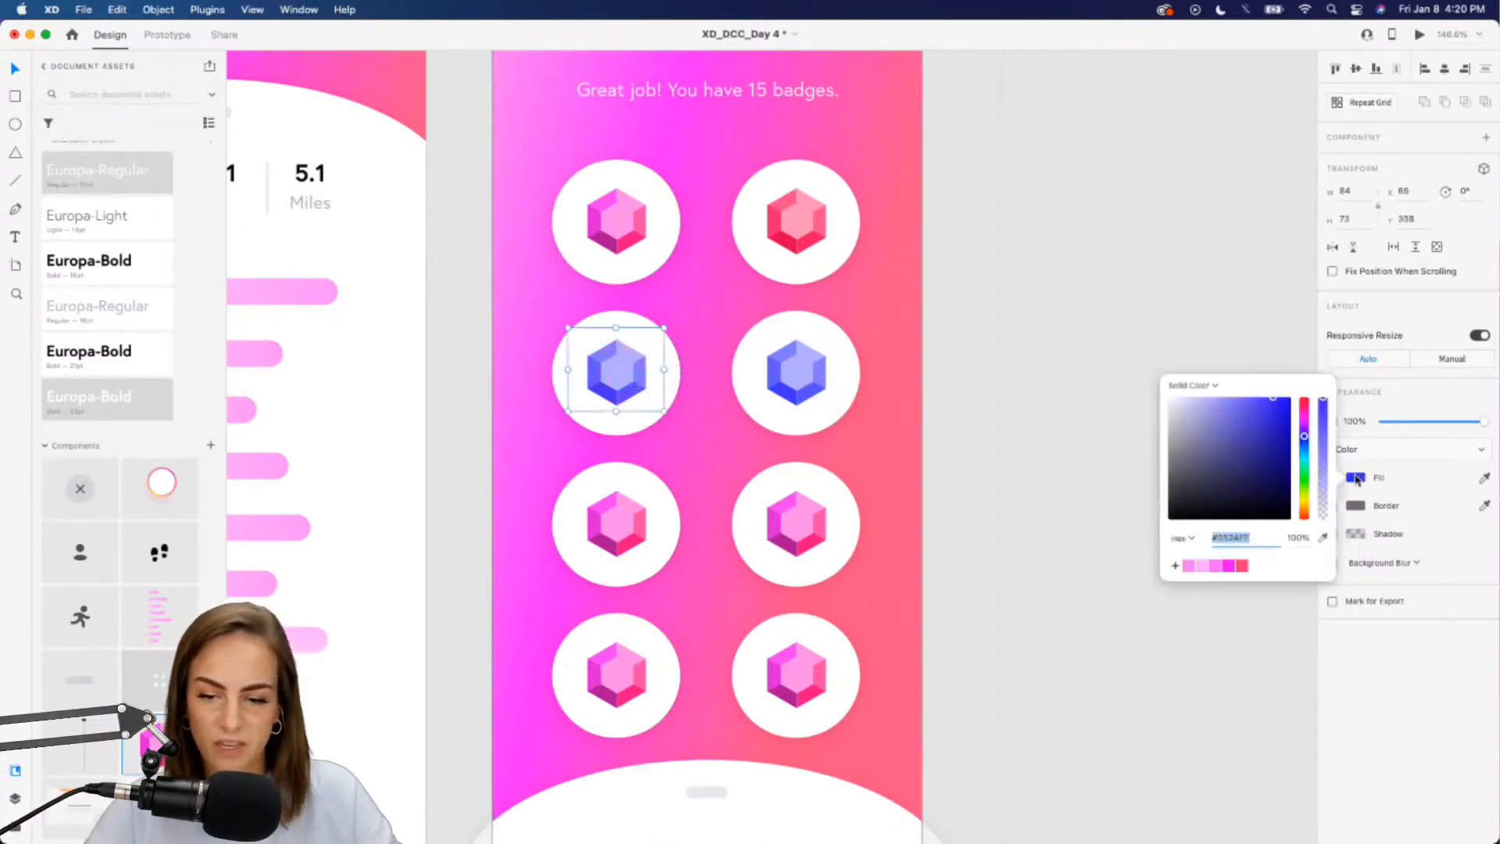
pyautogui.click(1304, 472)
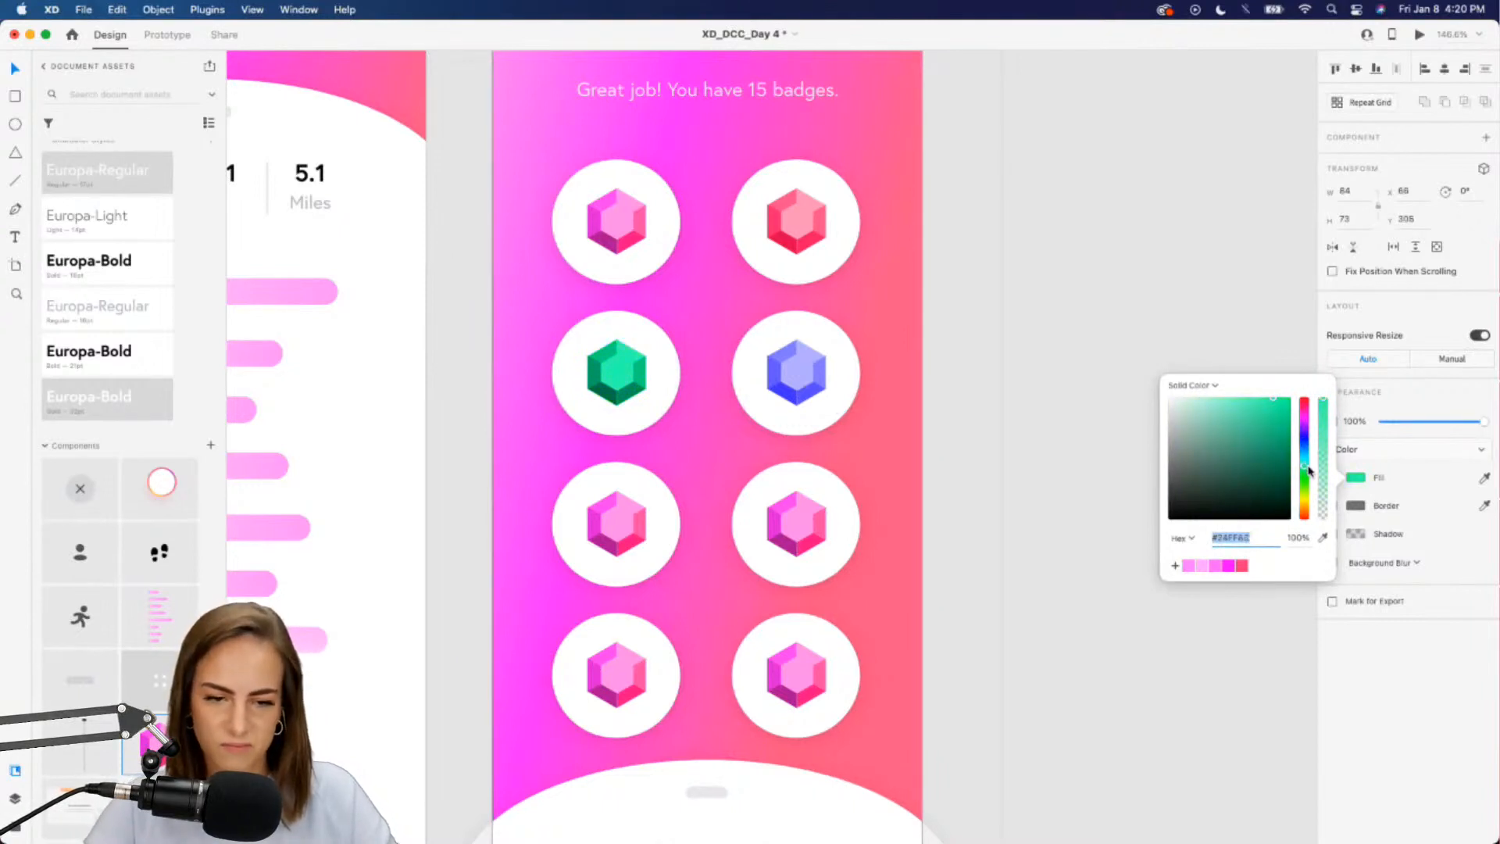
# Duplicate both second-row tinting ellipses onto the gems in the third row
pyautogui.click(587, 362)
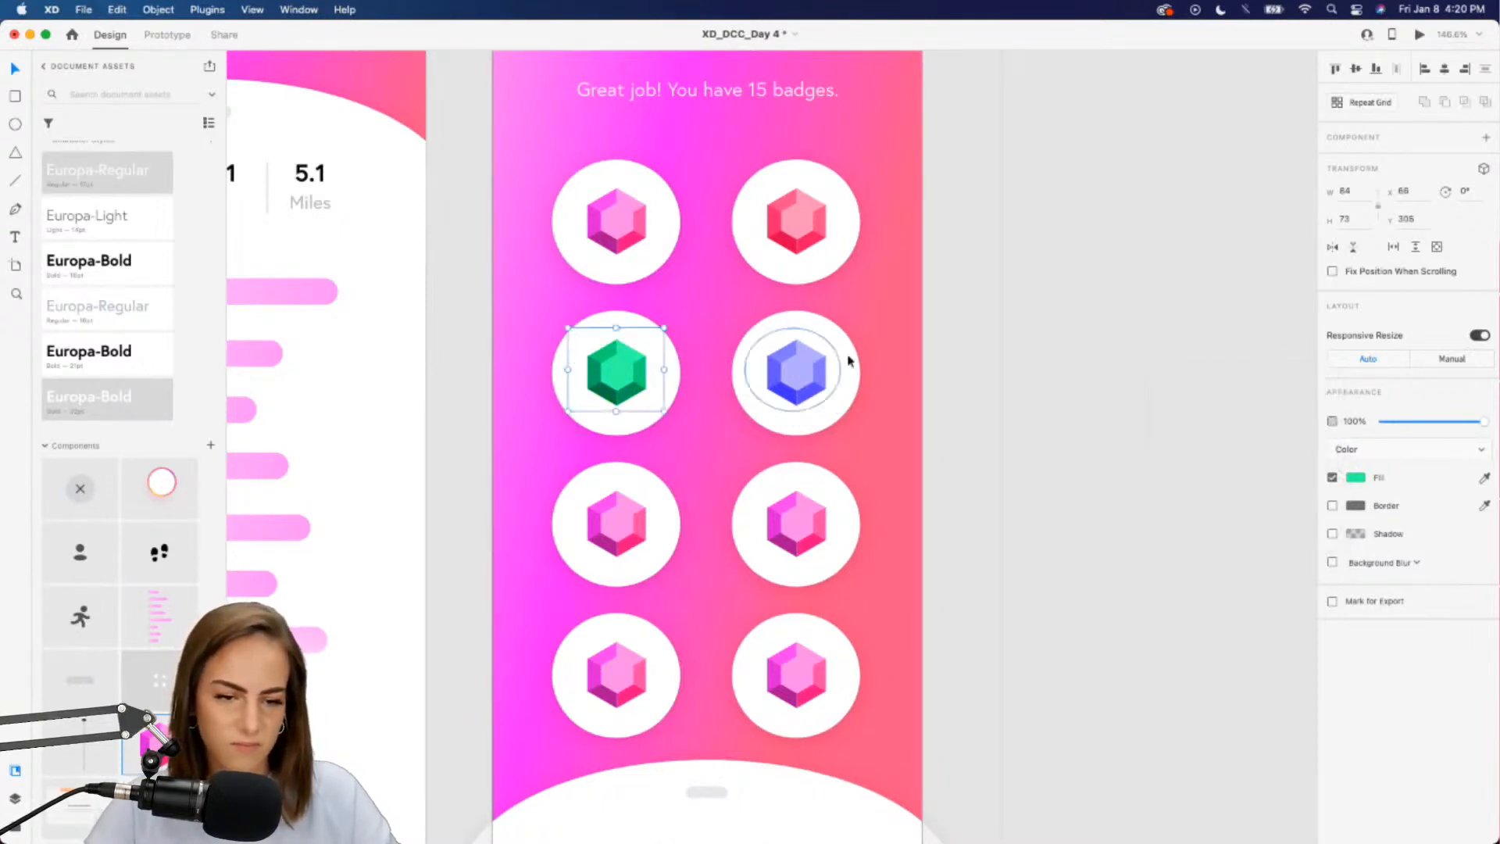
pyautogui.keyDown('shift'); pyautogui.click(809, 378); pyautogui.keyUp('shift')
pyautogui.press('super+d')
pyautogui.moveTo(809, 377); pyautogui.dragTo(807, 529)
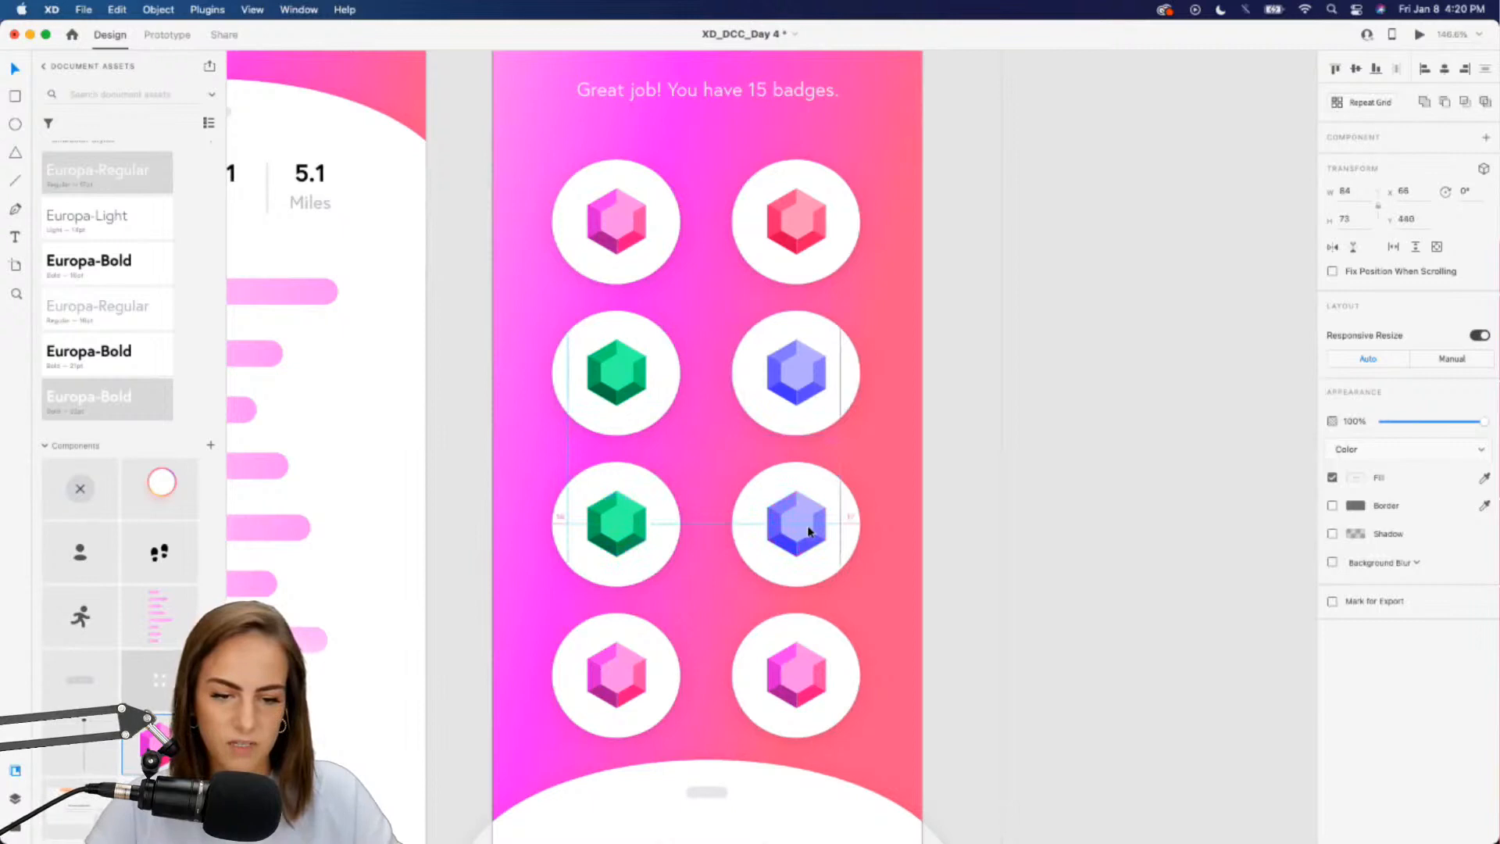
# Recolor the third-row tinting ellipses: light blue over the first-column gem and purple over the second-column gem
pyautogui.click(968, 542)
pyautogui.click(601, 530)
pyautogui.click(1358, 477)
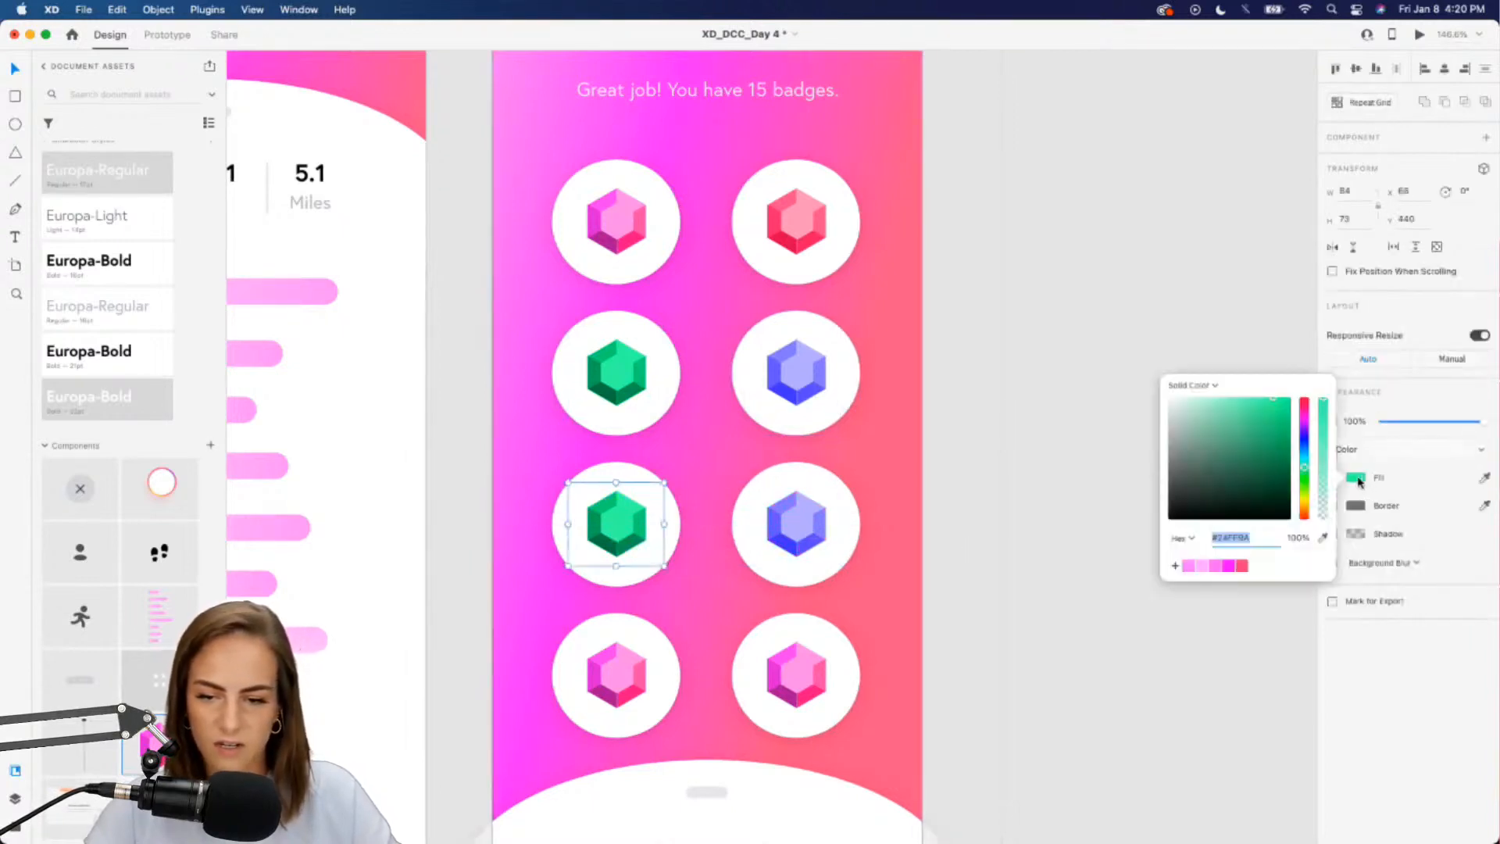
pyautogui.moveTo(1307, 464)
pyautogui.mouseDown()
pyautogui.moveTo(1307, 441)
pyautogui.moveTo(1310, 461)
pyautogui.mouseUp()
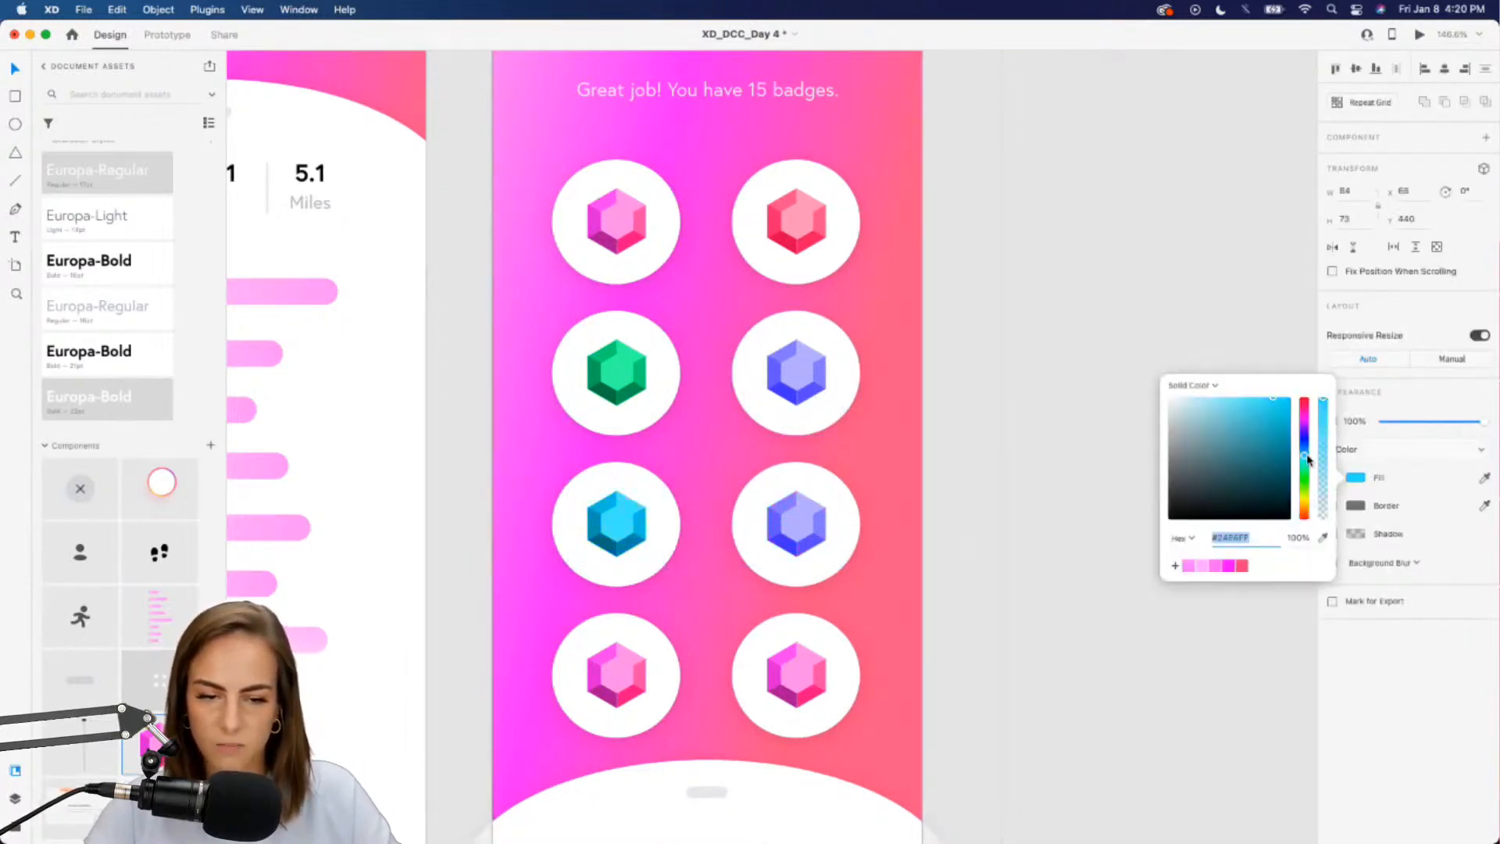
pyautogui.click(800, 535)
pyautogui.click(1352, 480)
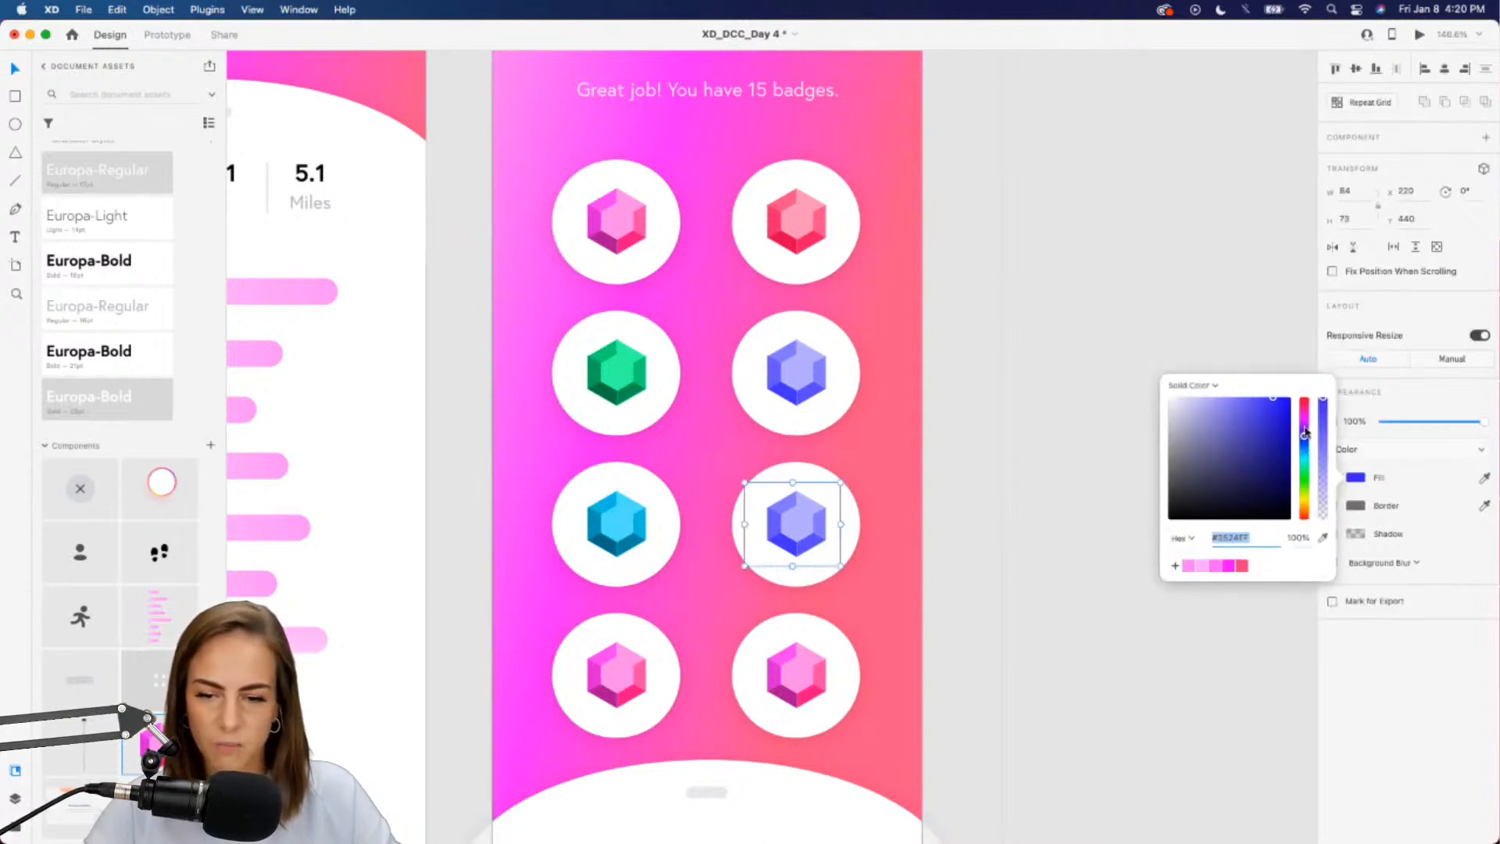
pyautogui.moveTo(1305, 433); pyautogui.dragTo(1307, 428)
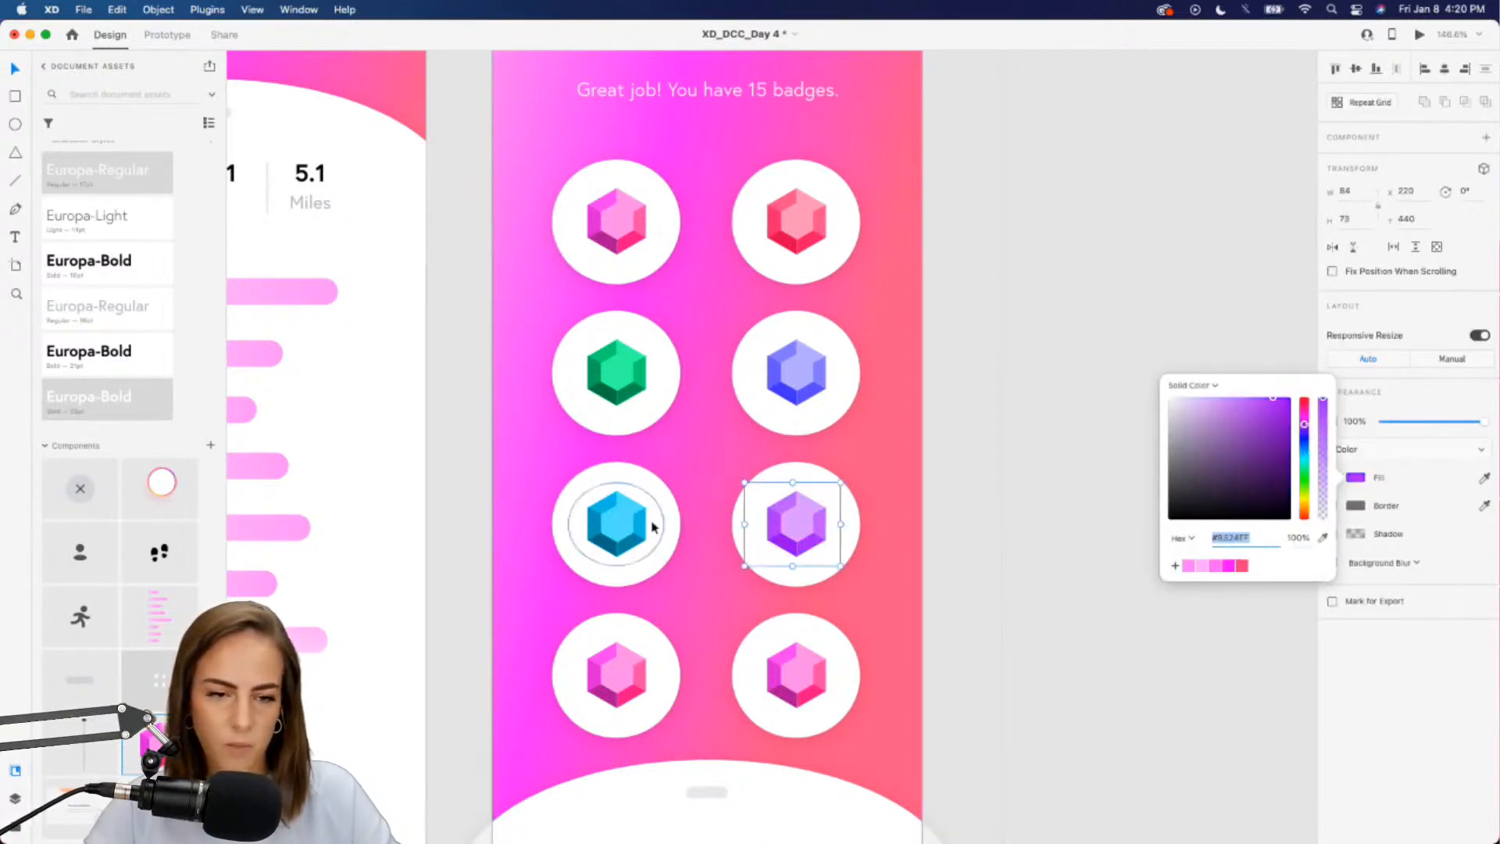
# Make the pink gem badge in the first row's first column a component in the document assets
pyautogui.click(614, 233)
pyautogui.scroll(-2, 616, 231)
pyautogui.scroll(4, 616, 231)
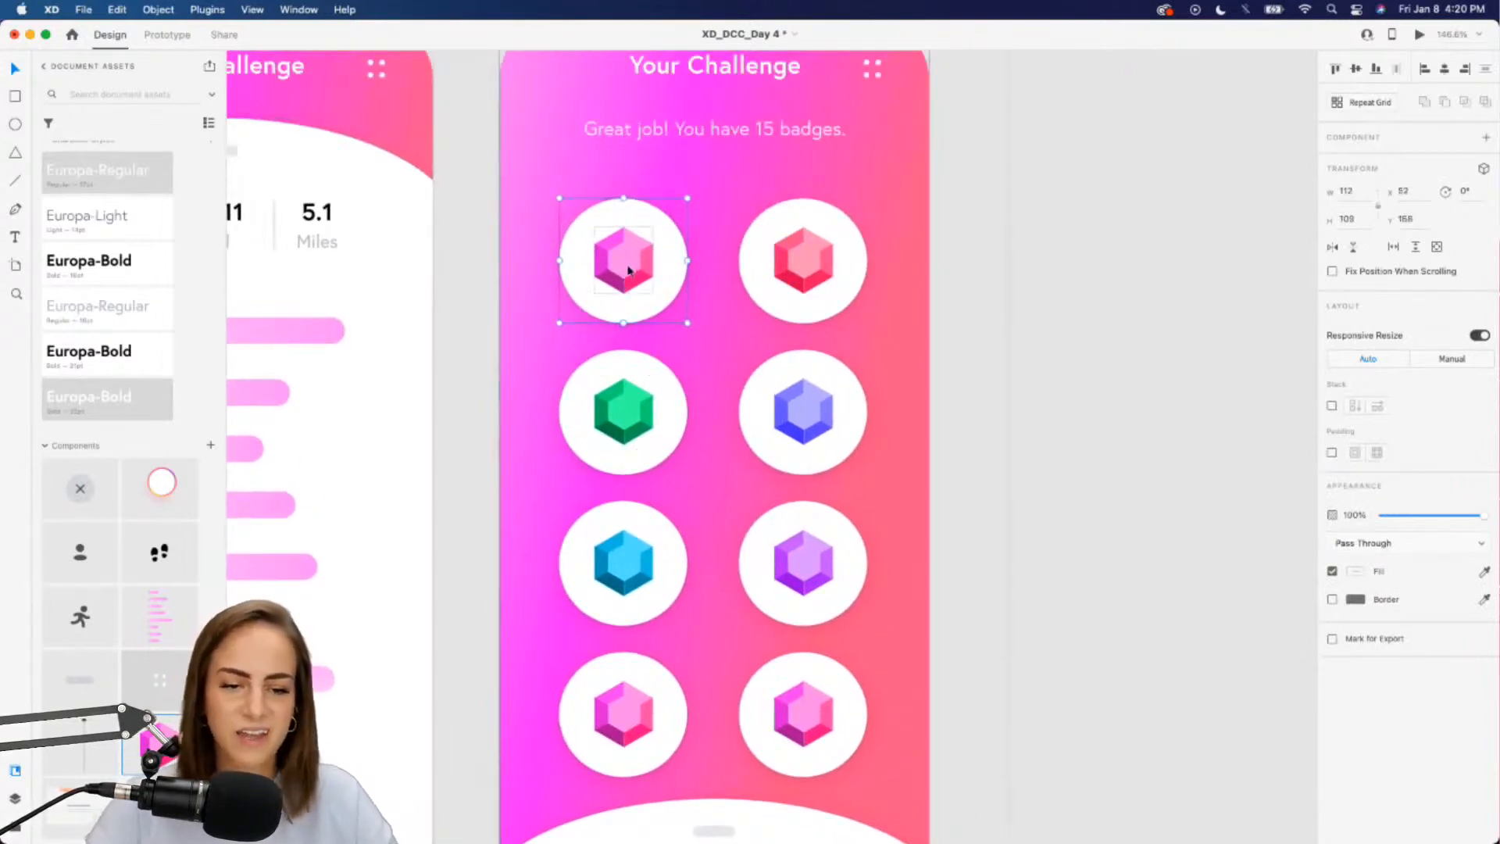
pyautogui.moveTo(631, 273)
pyautogui.mouseDown()
pyautogui.moveTo(580, 247)
pyautogui.moveTo(631, 270)
pyautogui.mouseUp()
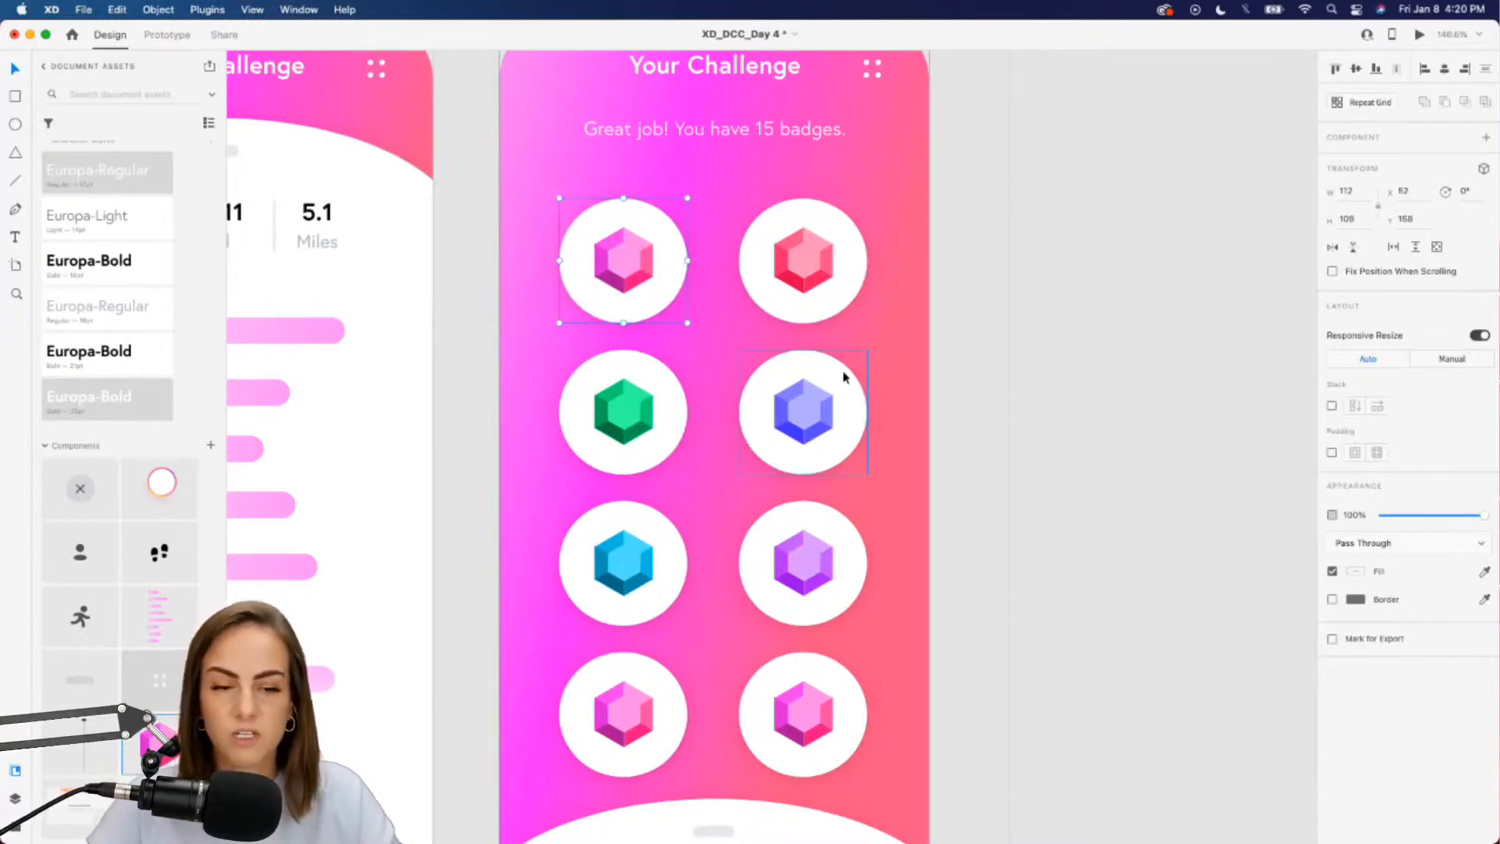
pyautogui.scroll(-5, 844, 377)
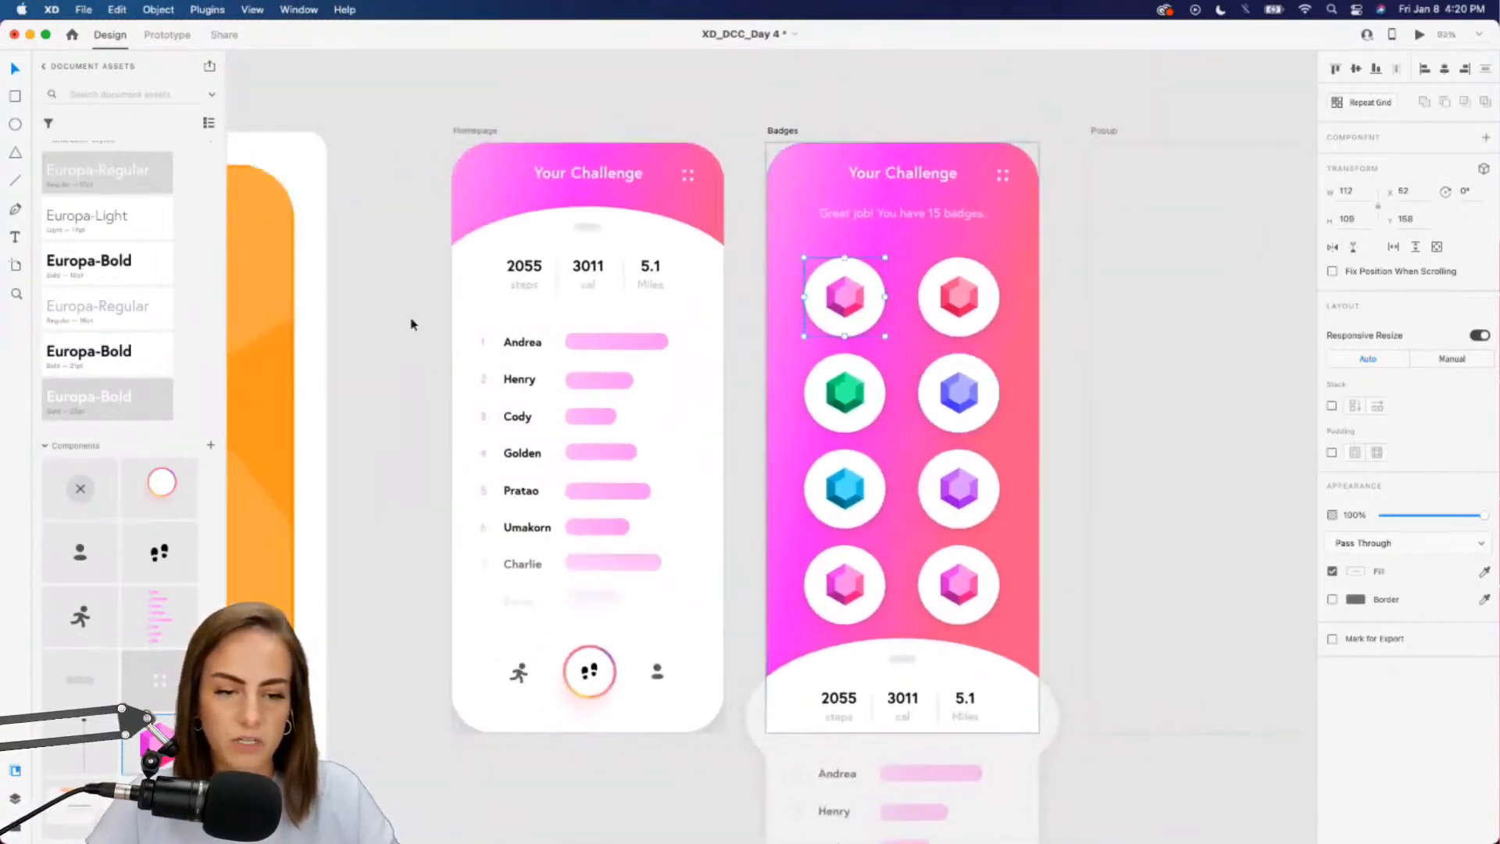
pyautogui.scroll(5, 412, 324)
pyautogui.hscroll(5, 664, 526)
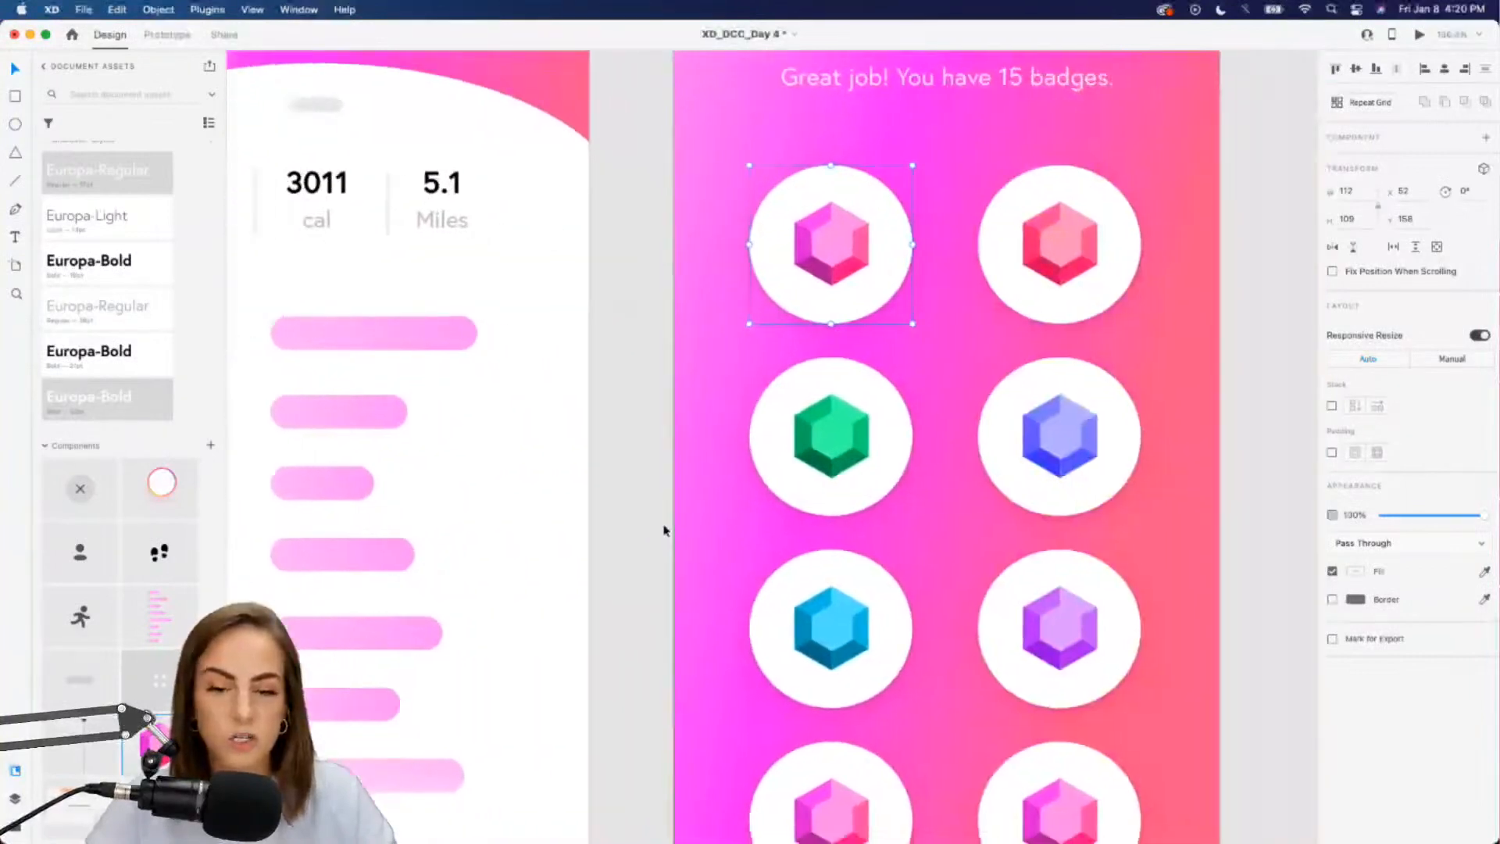
pyautogui.scroll(-3, 664, 530)
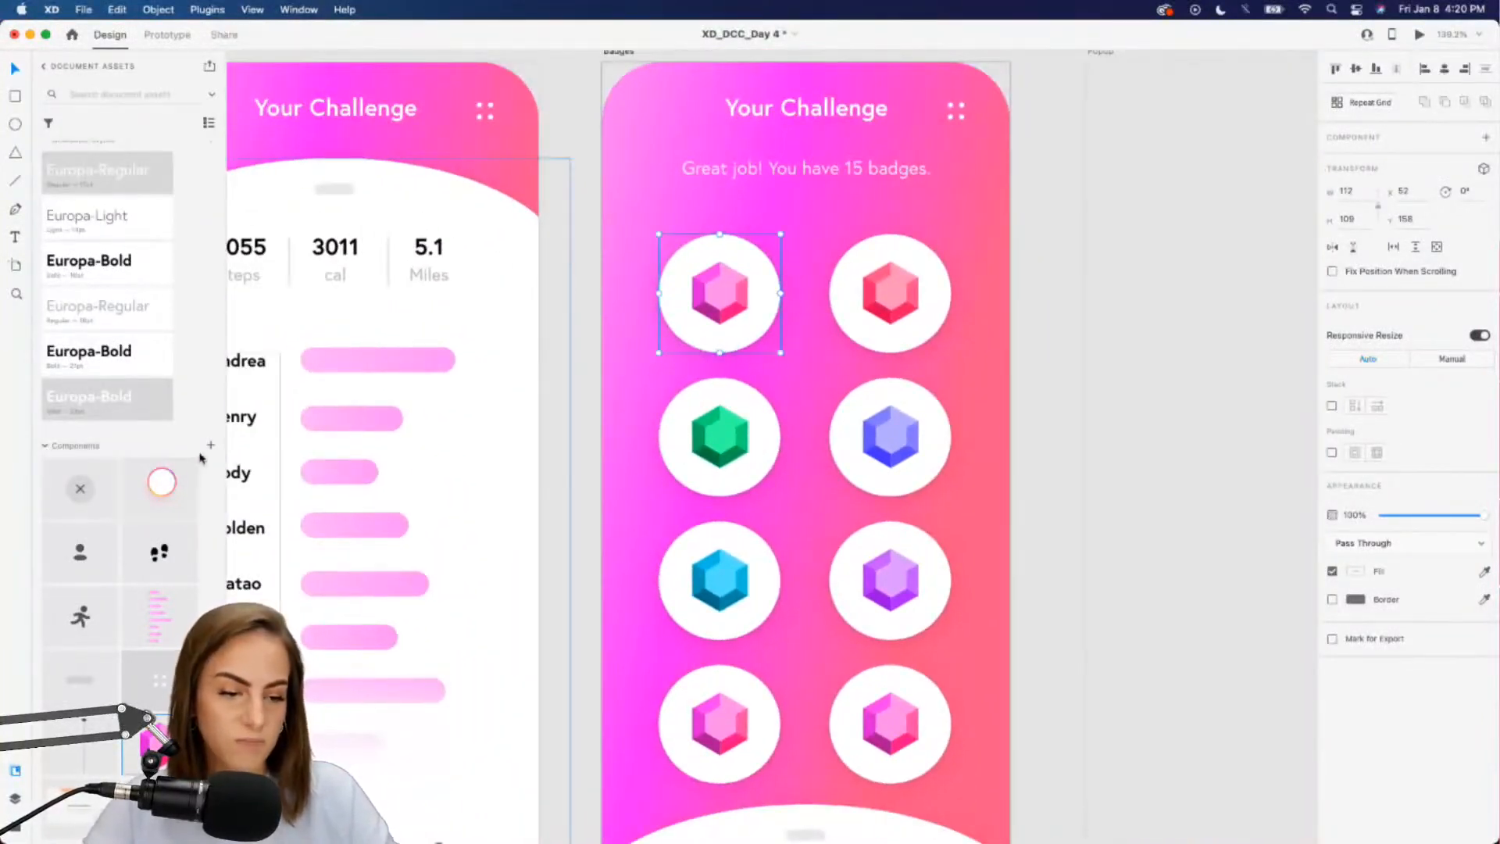
pyautogui.click(212, 447)
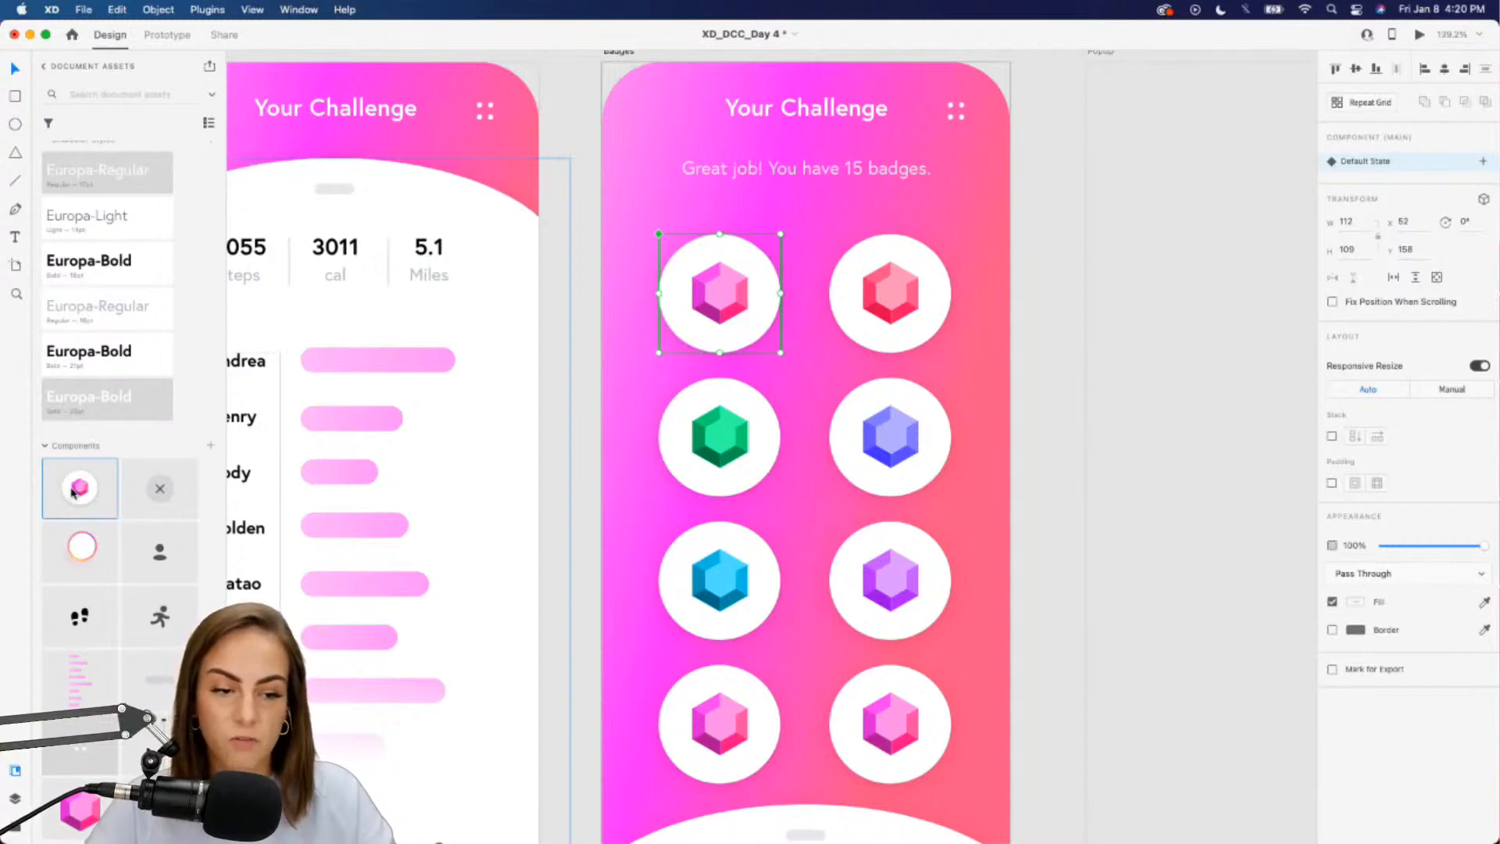
# Duplicate both third-row tinting ellipses onto the gems in the fourth row
pyautogui.scroll(-4, 503, 569)
pyautogui.scroll(-3, 827, 489)
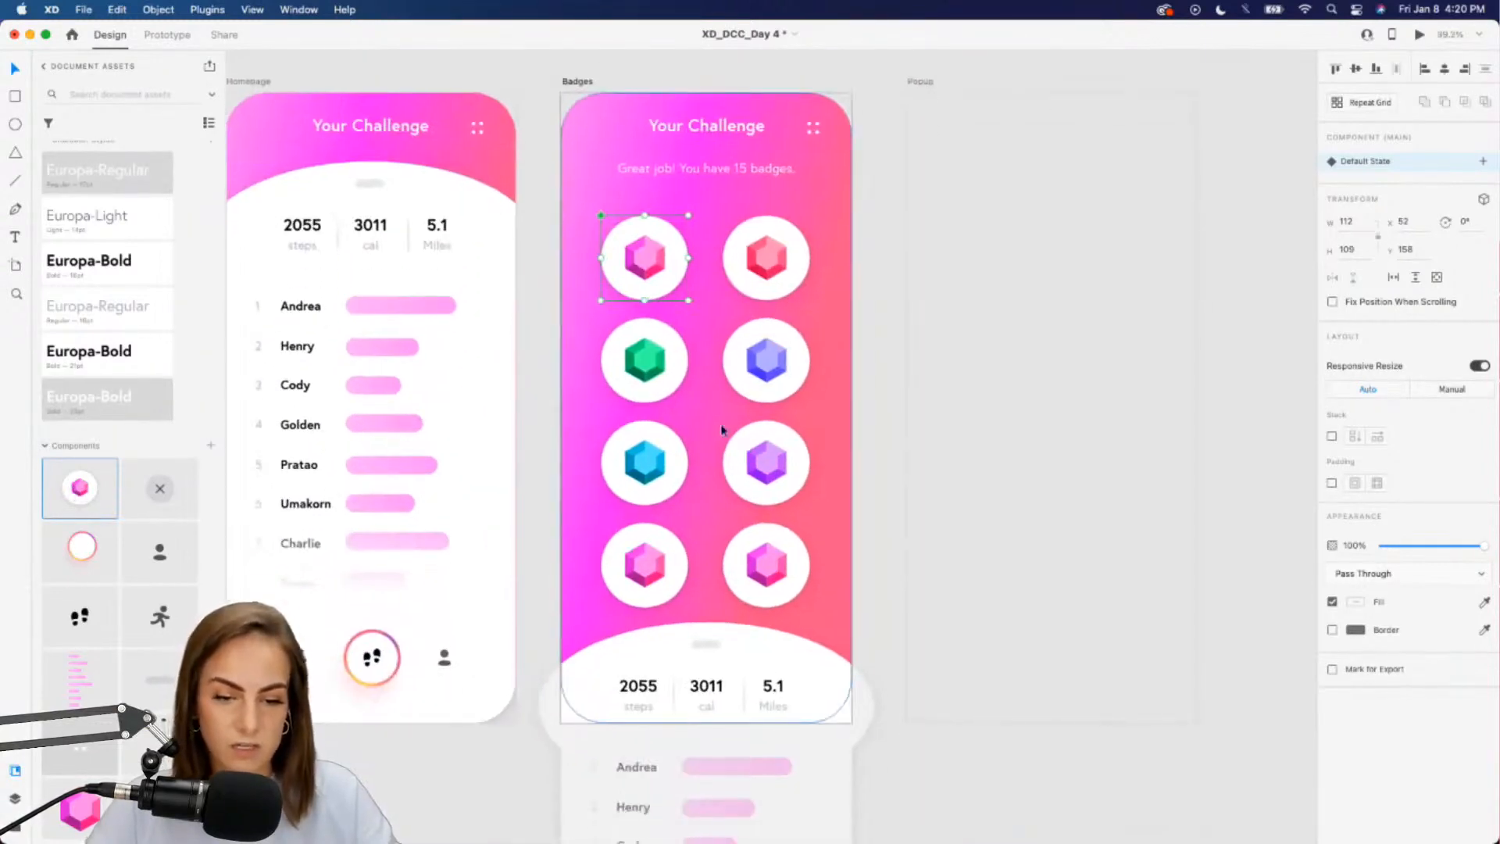
pyautogui.scroll(5, 721, 424)
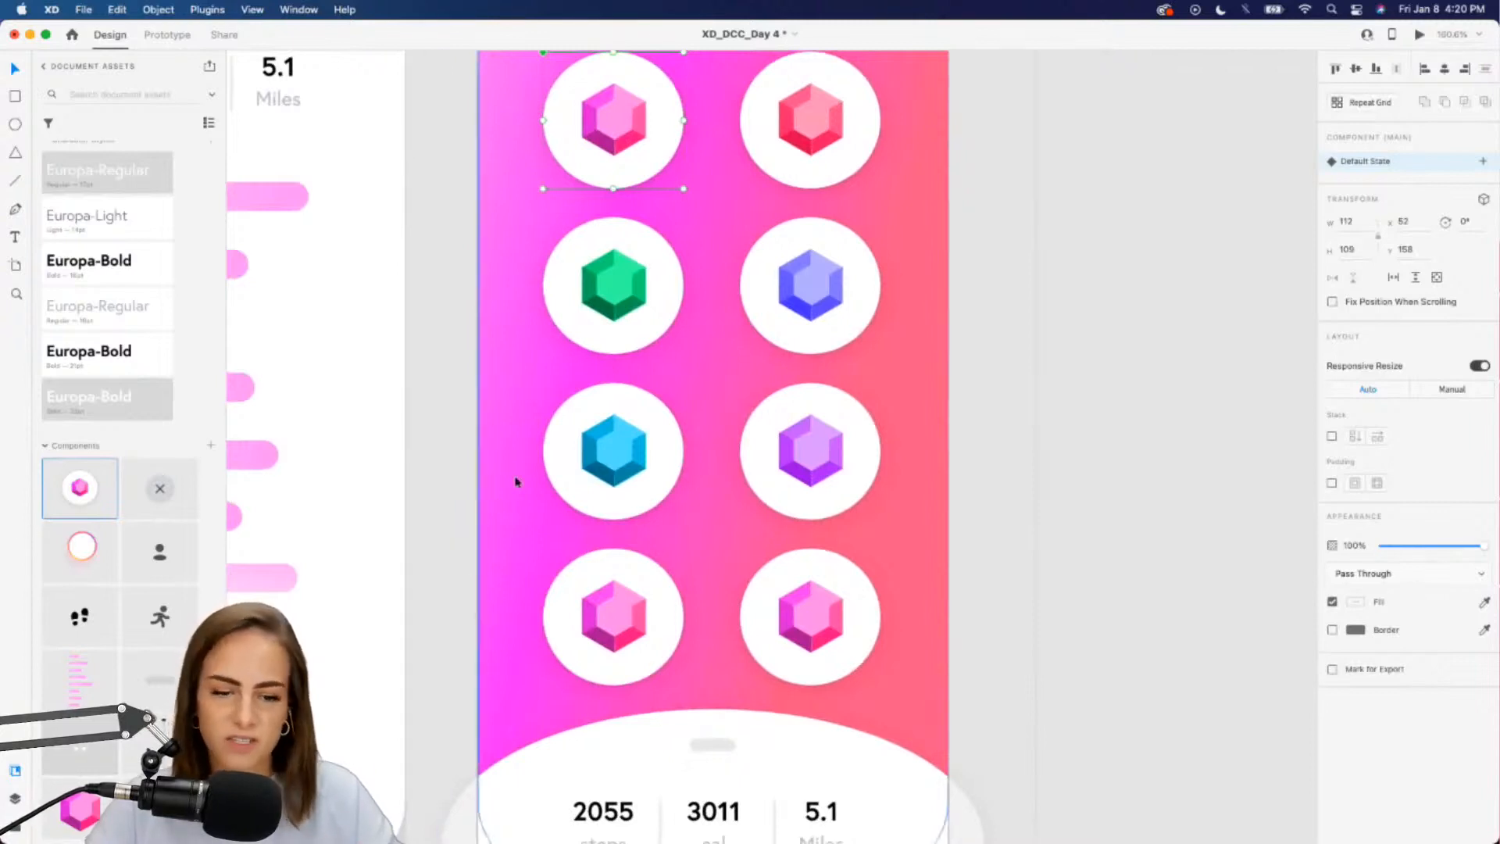
pyautogui.click(591, 452)
pyautogui.keyDown('shift'); pyautogui.click(768, 456); pyautogui.keyUp('shift')
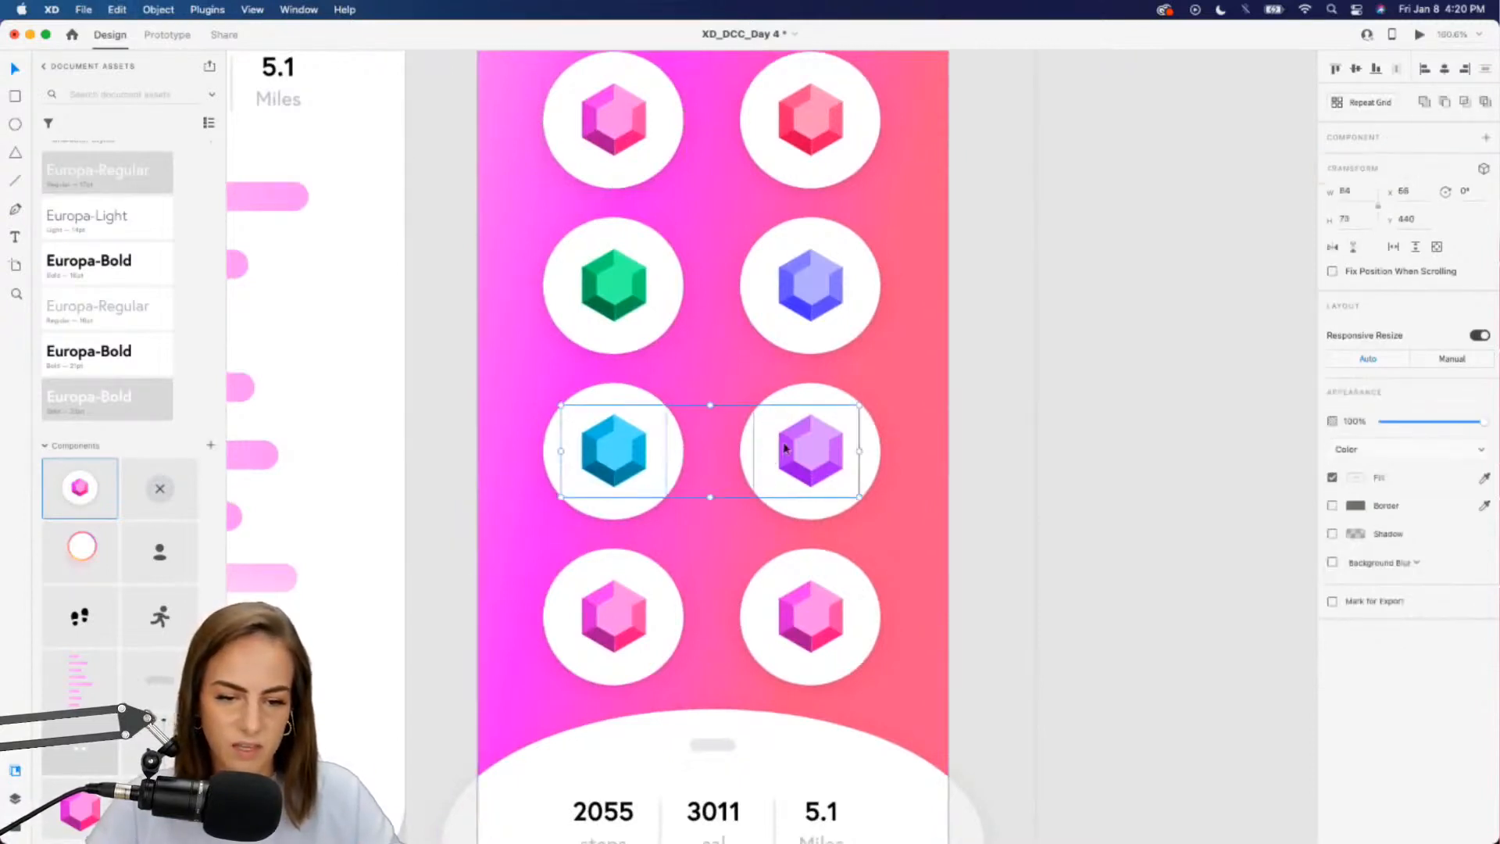
pyautogui.moveTo(785, 444); pyautogui.dragTo(790, 618)
# Recolor the fourth-row tinting ellipses: orange over the first-column gem and red over the second-column gem
pyautogui.click(989, 622)
pyautogui.click(608, 611)
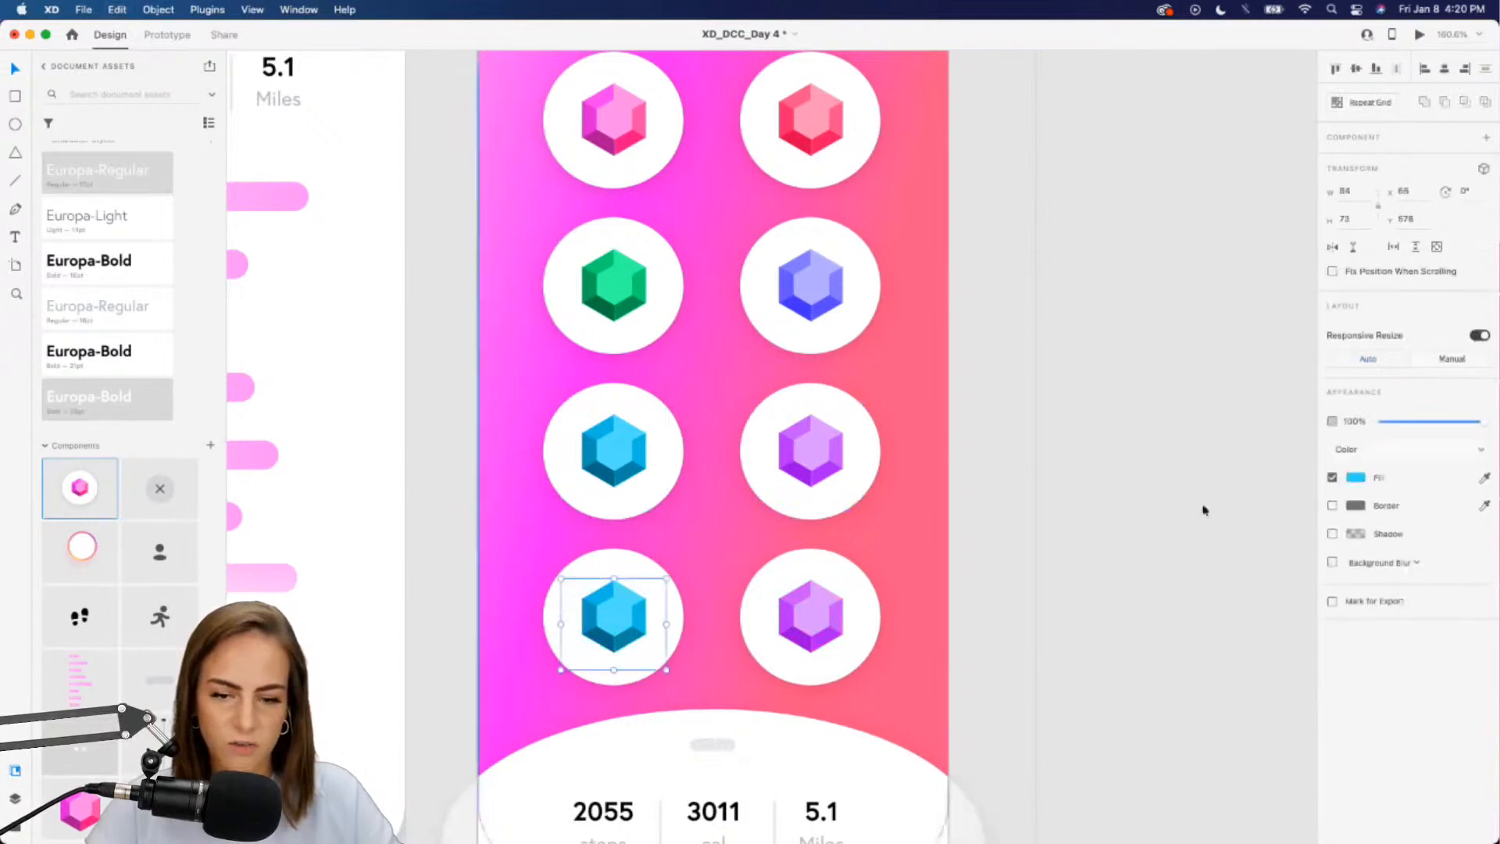
pyautogui.click(1353, 478)
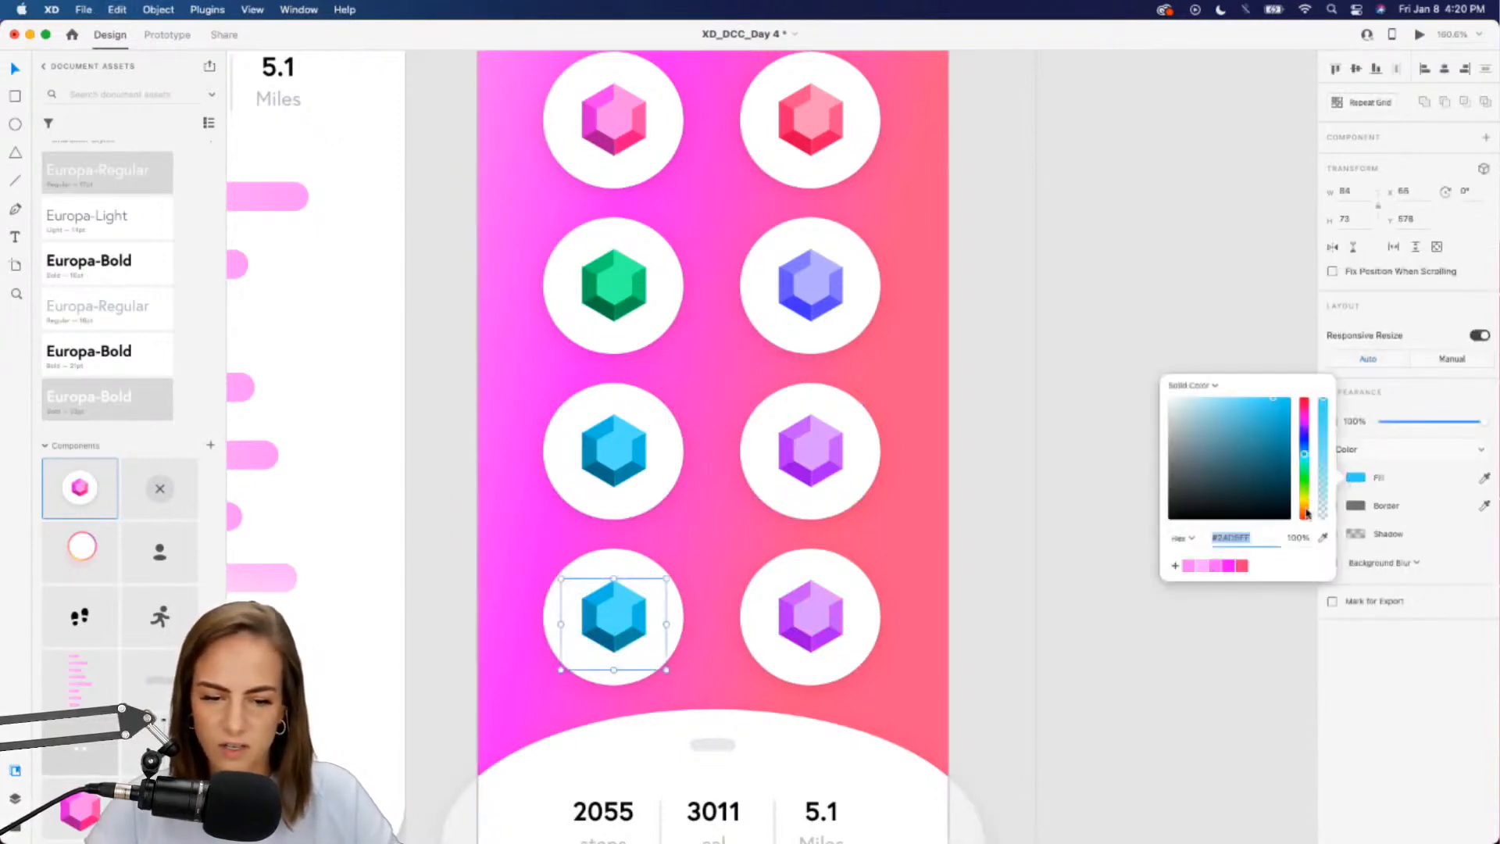
pyautogui.moveTo(1307, 513); pyautogui.dragTo(1305, 512)
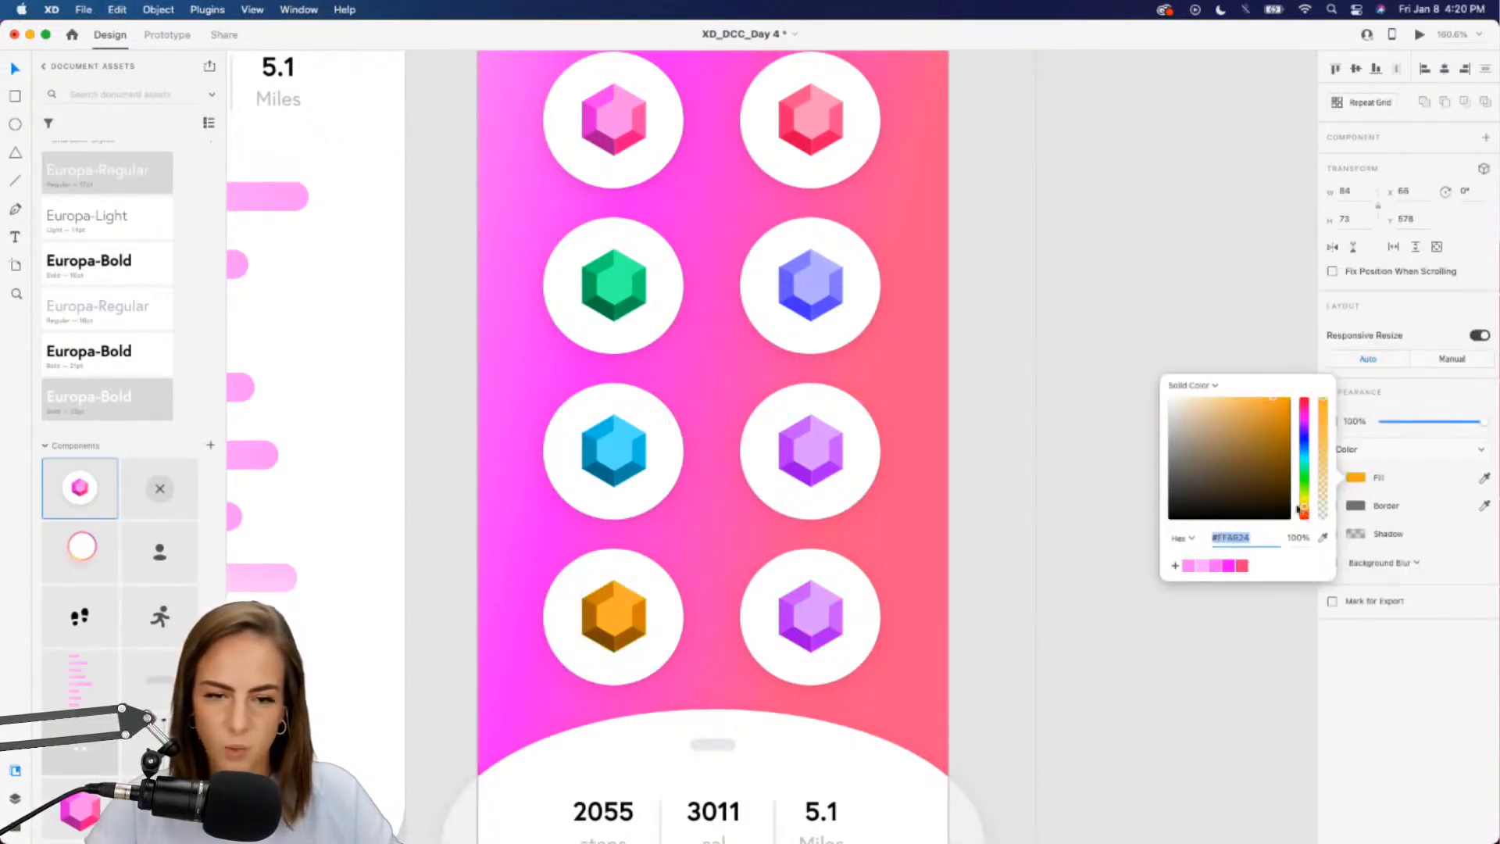
pyautogui.click(810, 630)
pyautogui.click(1354, 478)
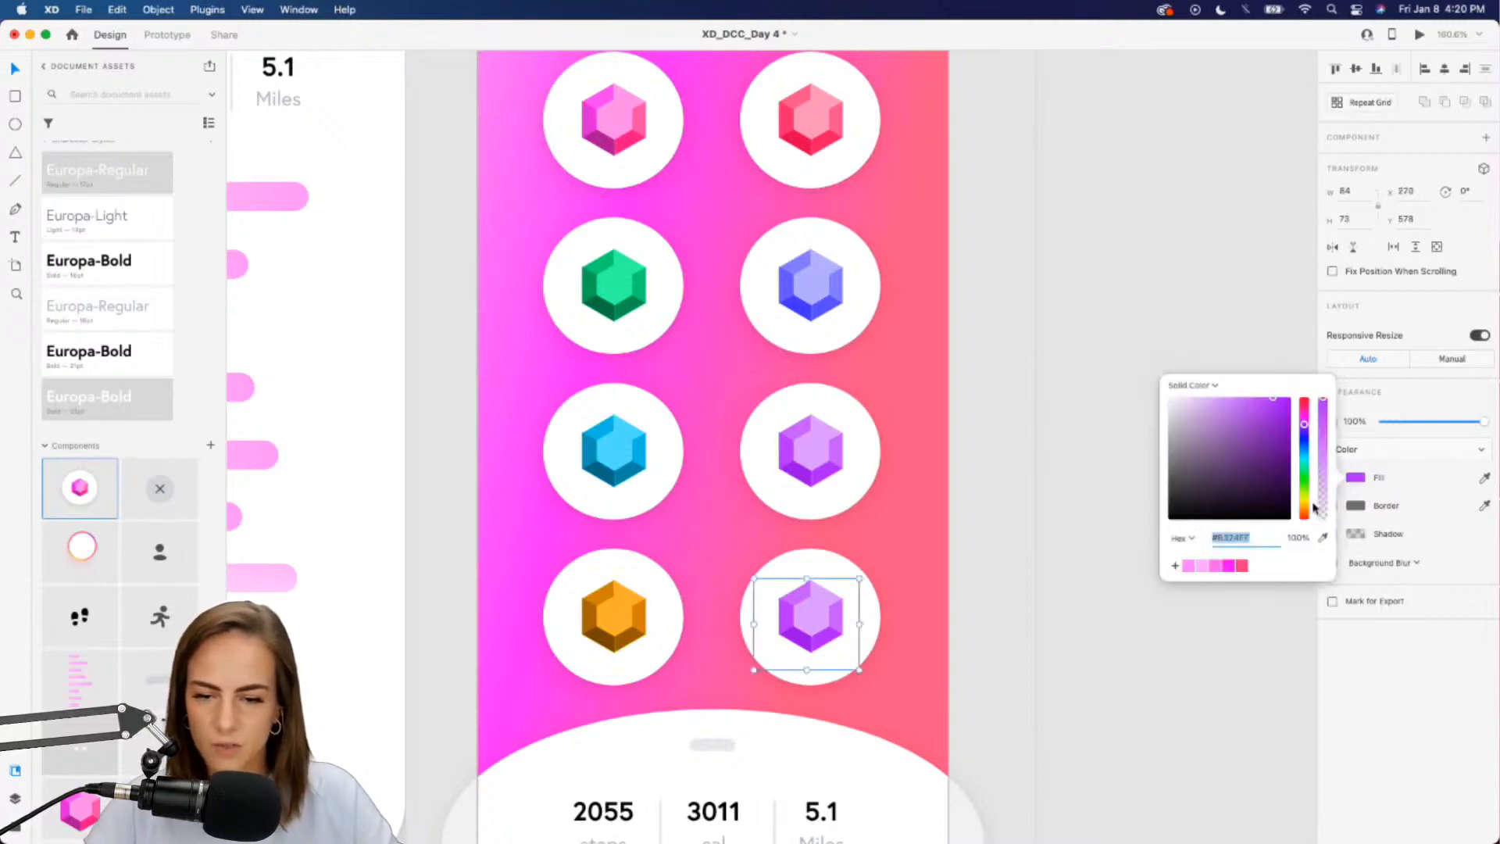
pyautogui.moveTo(1309, 500); pyautogui.dragTo(1303, 533)
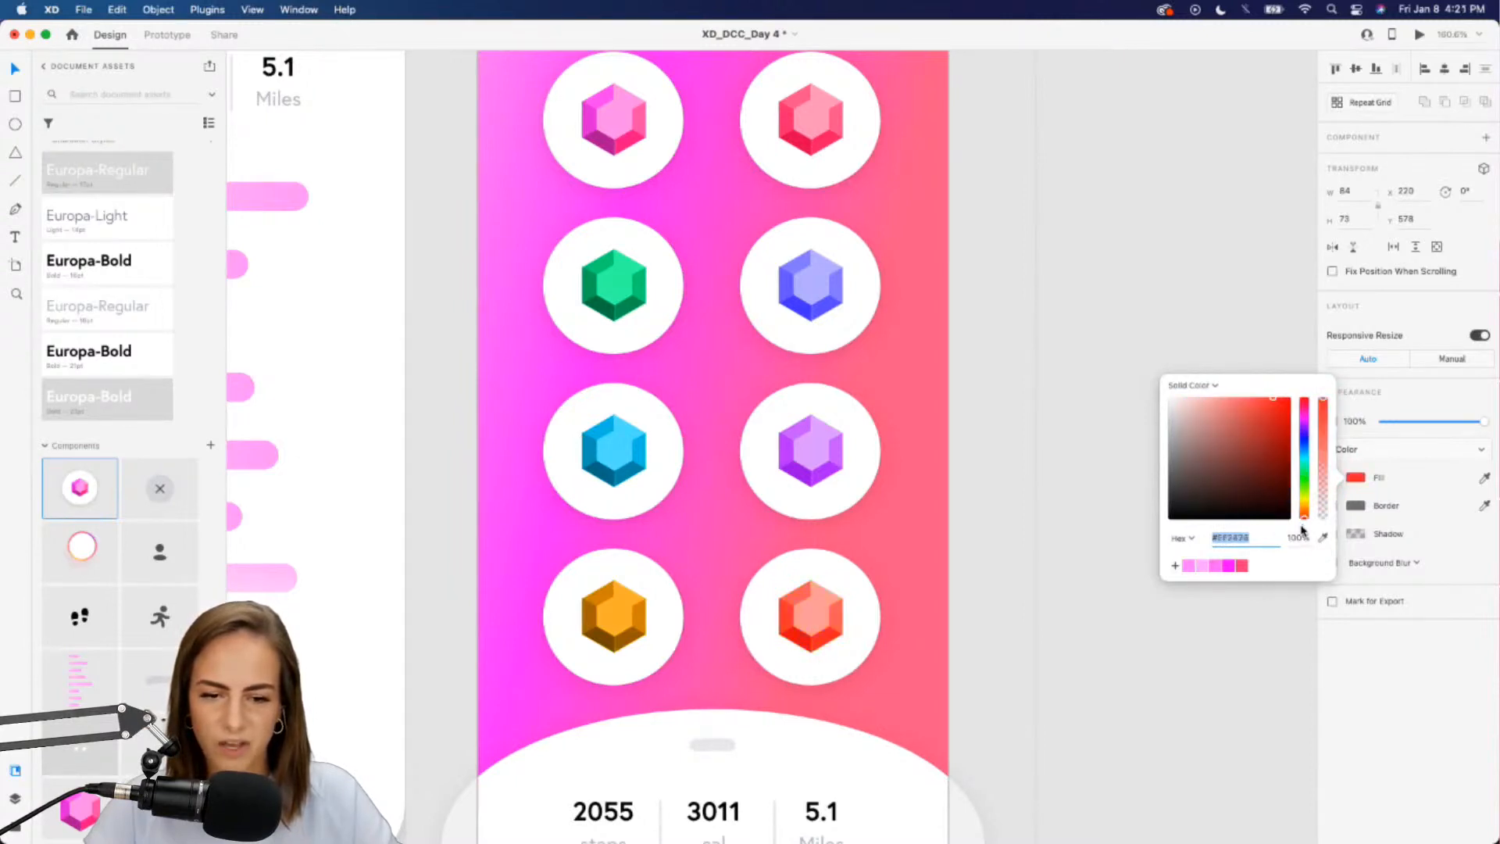
pyautogui.click(1002, 491)
pyautogui.press('super+0')
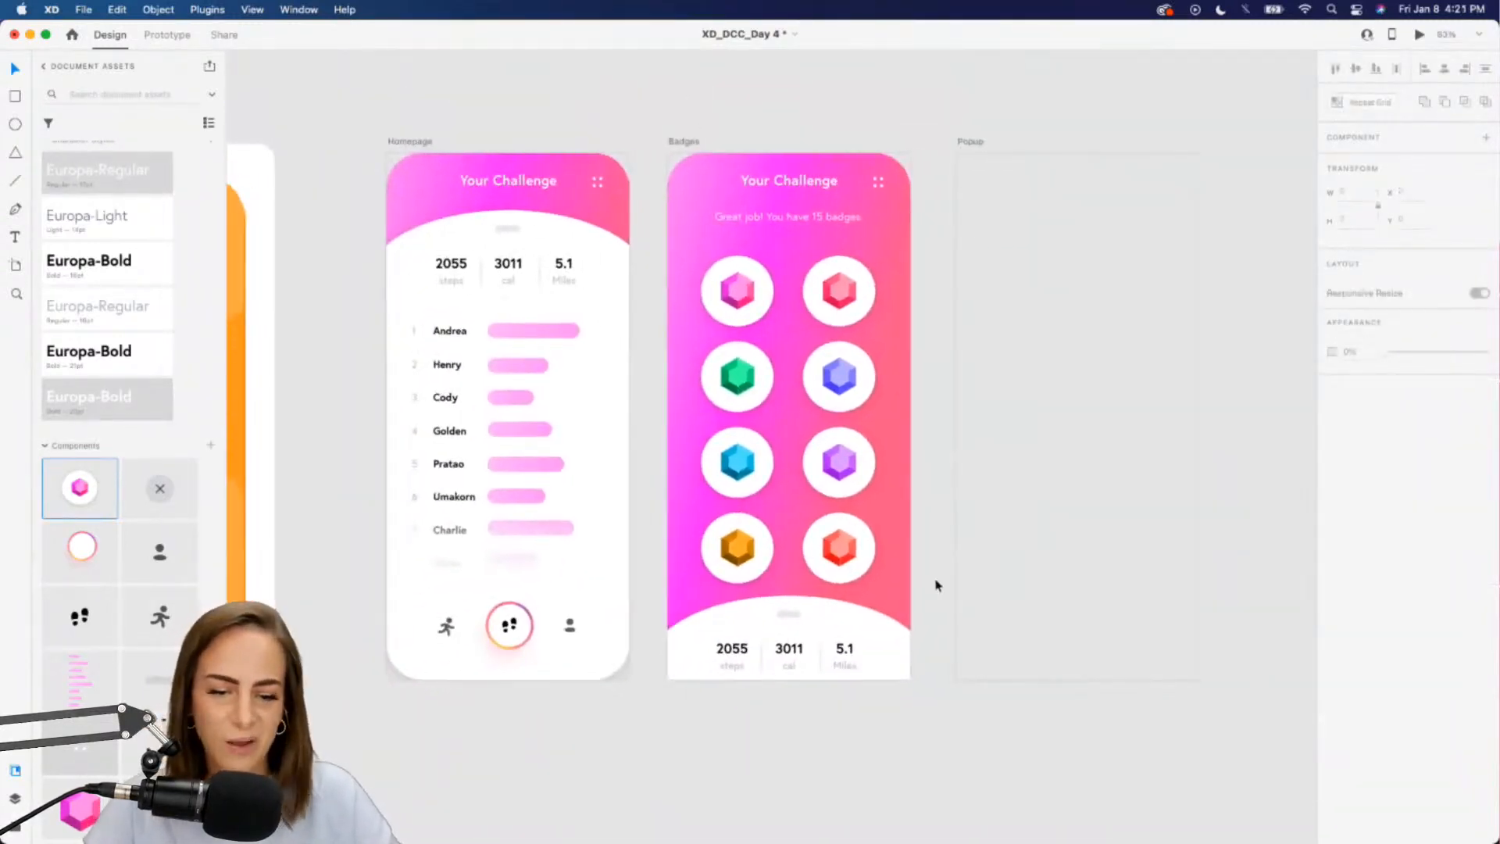
# Turn all the badges into a repeat grid, extend it downward, and tighten its vertical gap for a total height of about 1234
pyautogui.moveTo(937, 585); pyautogui.dragTo(704, 264)
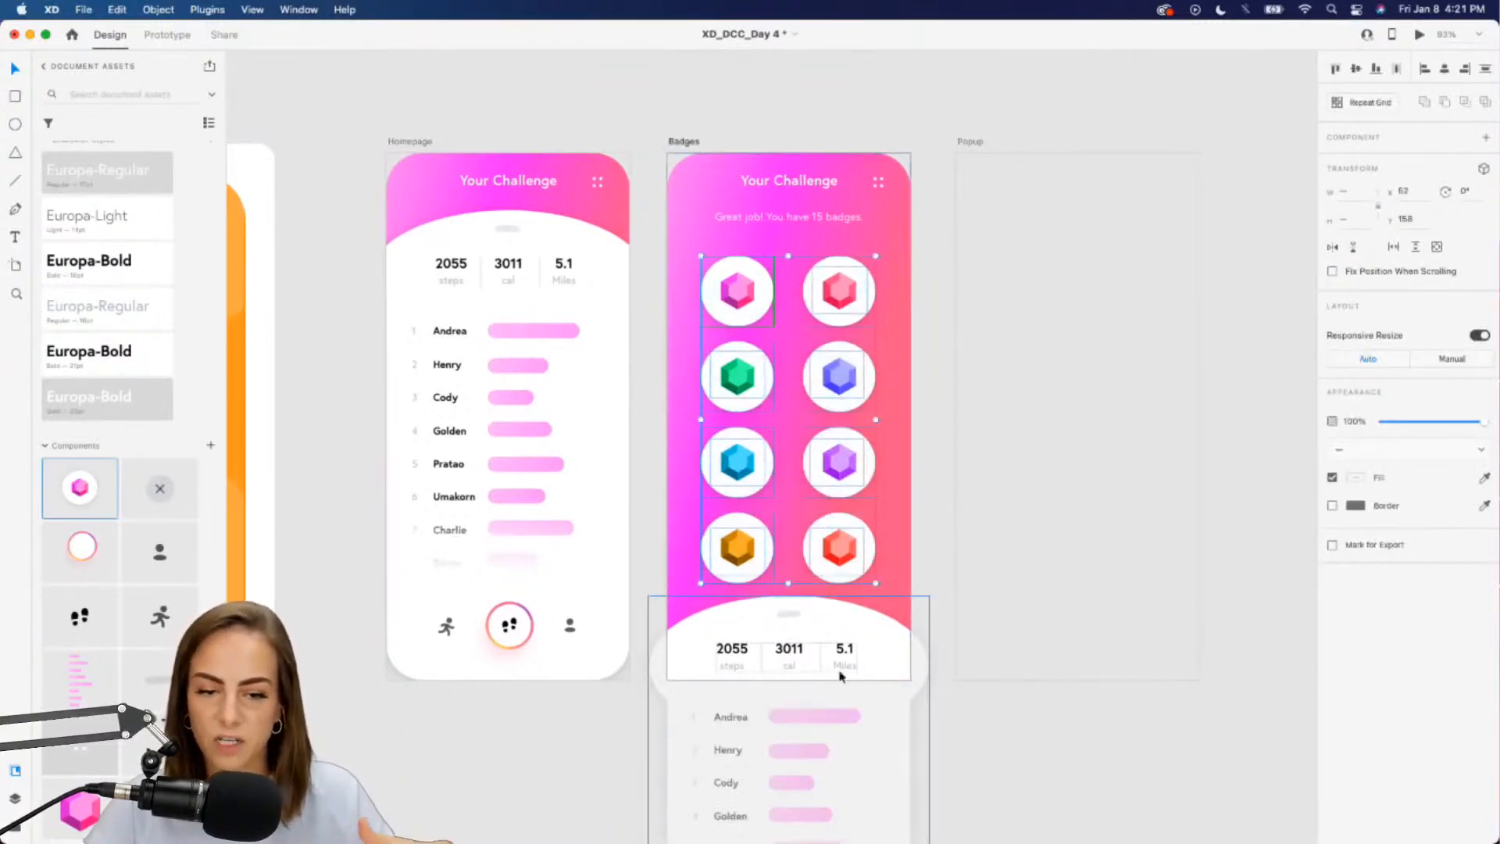
pyautogui.click(1366, 104)
pyautogui.scroll(-5, 834, 319)
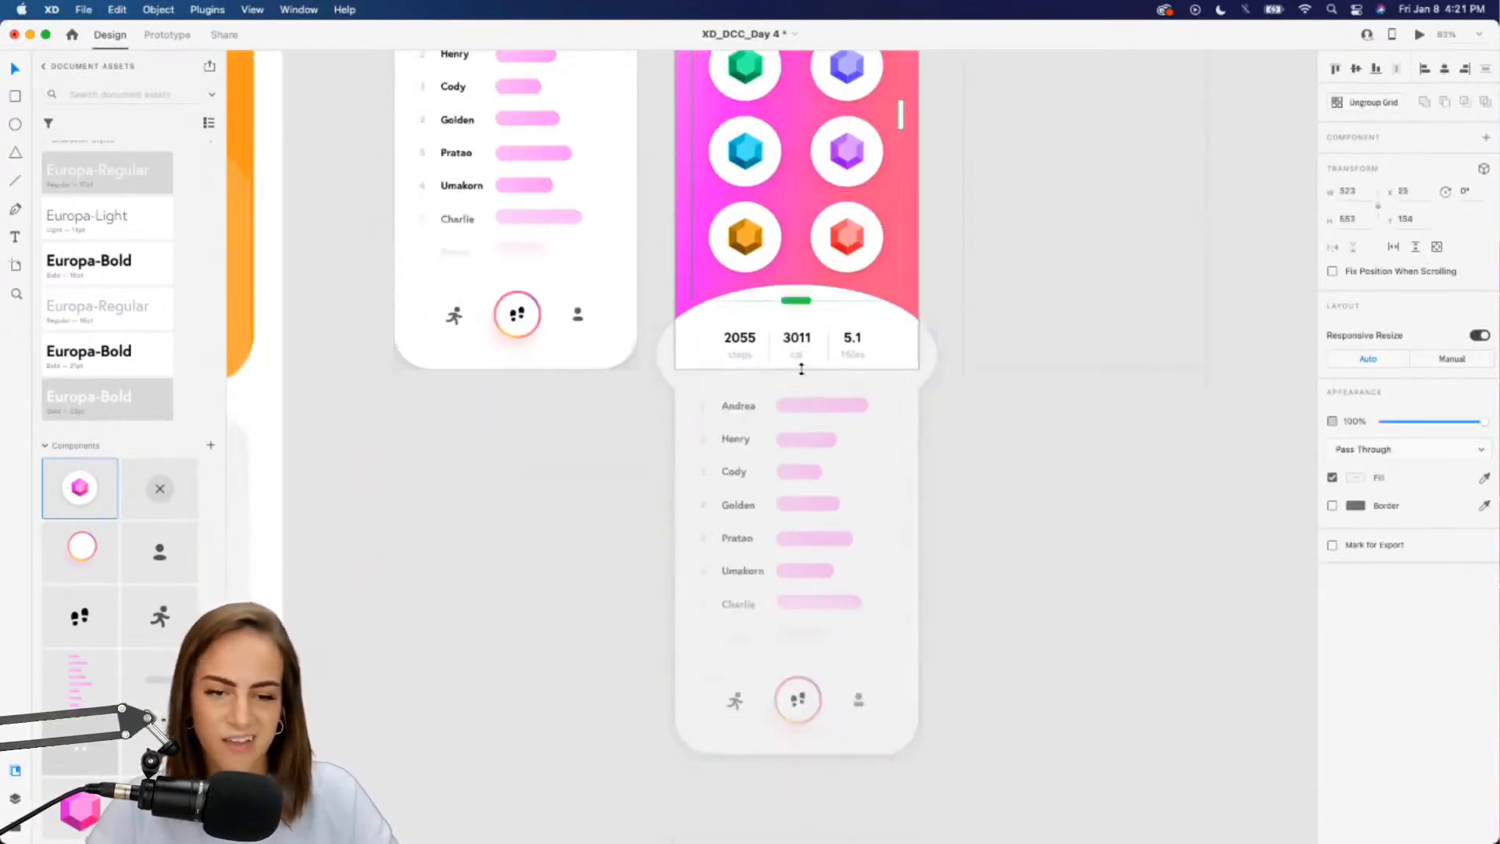
pyautogui.moveTo(801, 368); pyautogui.dragTo(797, 791)
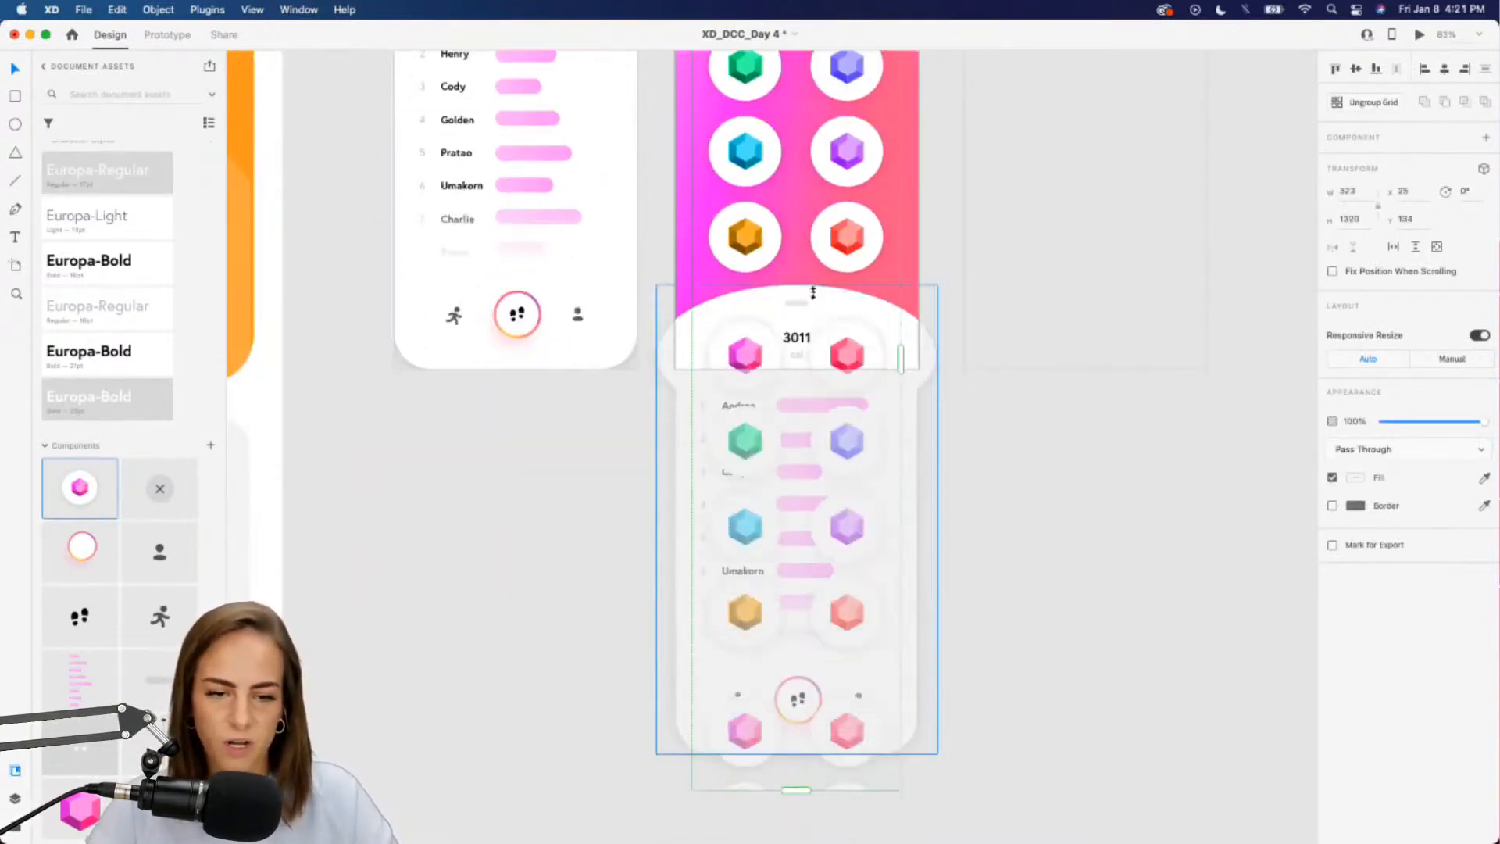
pyautogui.moveTo(813, 292); pyautogui.dragTo(813, 267)
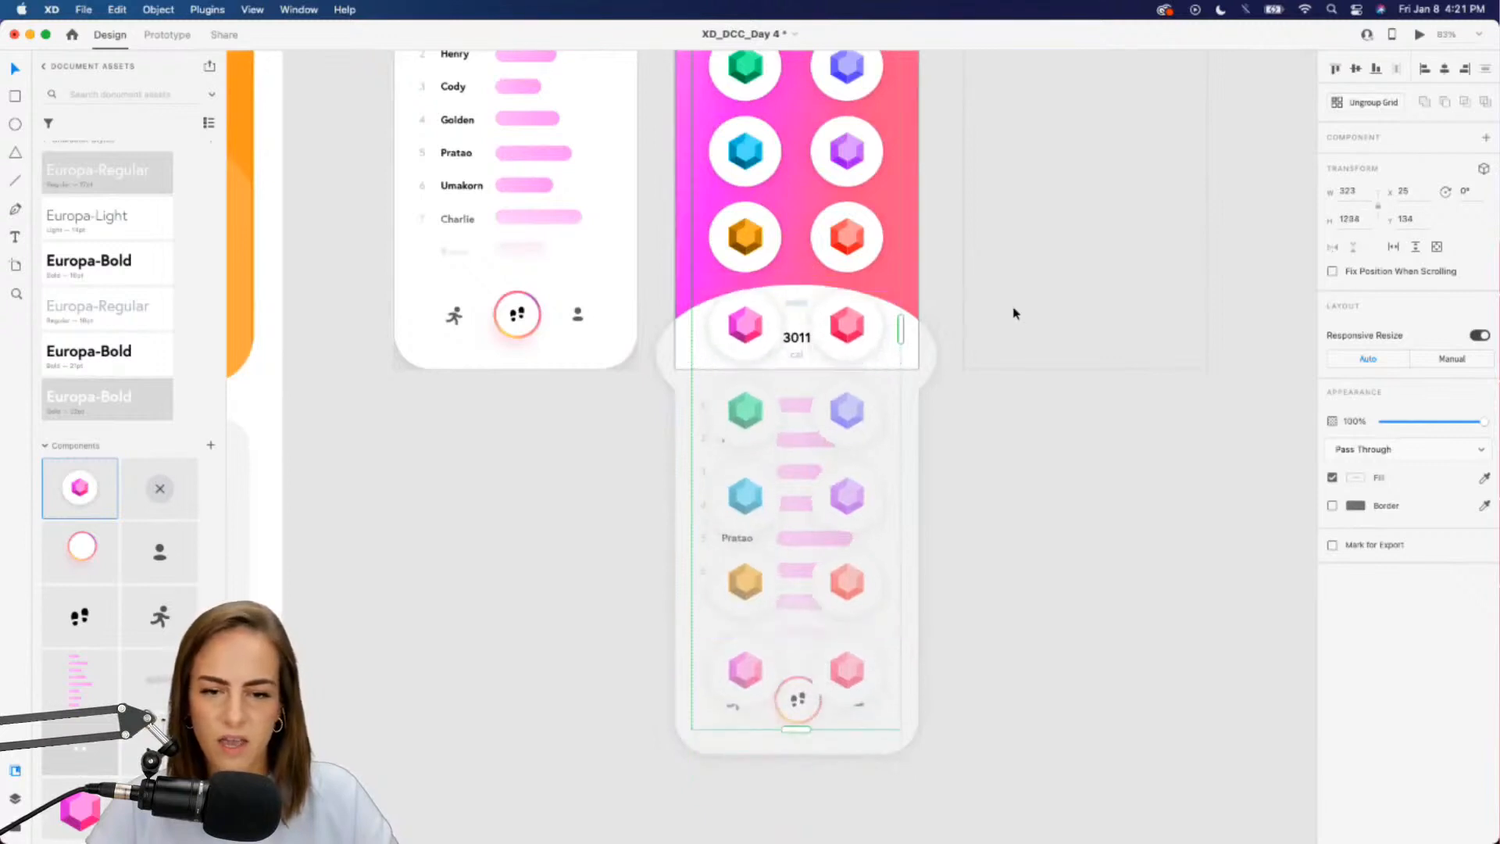
# Make the extended badge grid a vertical scroll group and place it behind the white stats panel
pyautogui.scroll(5, 1014, 313)
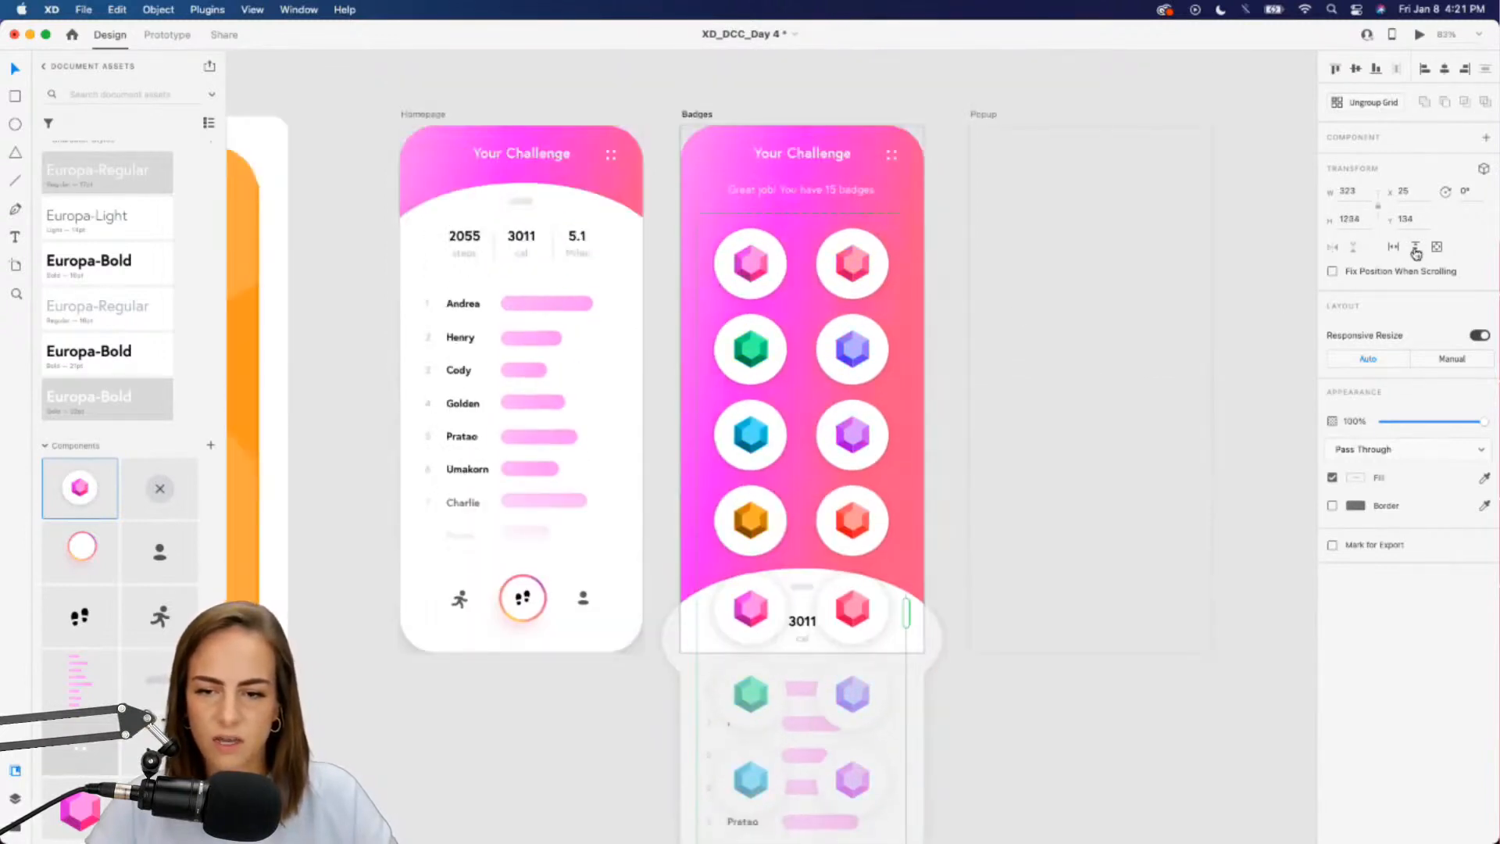
pyautogui.press('super+z')
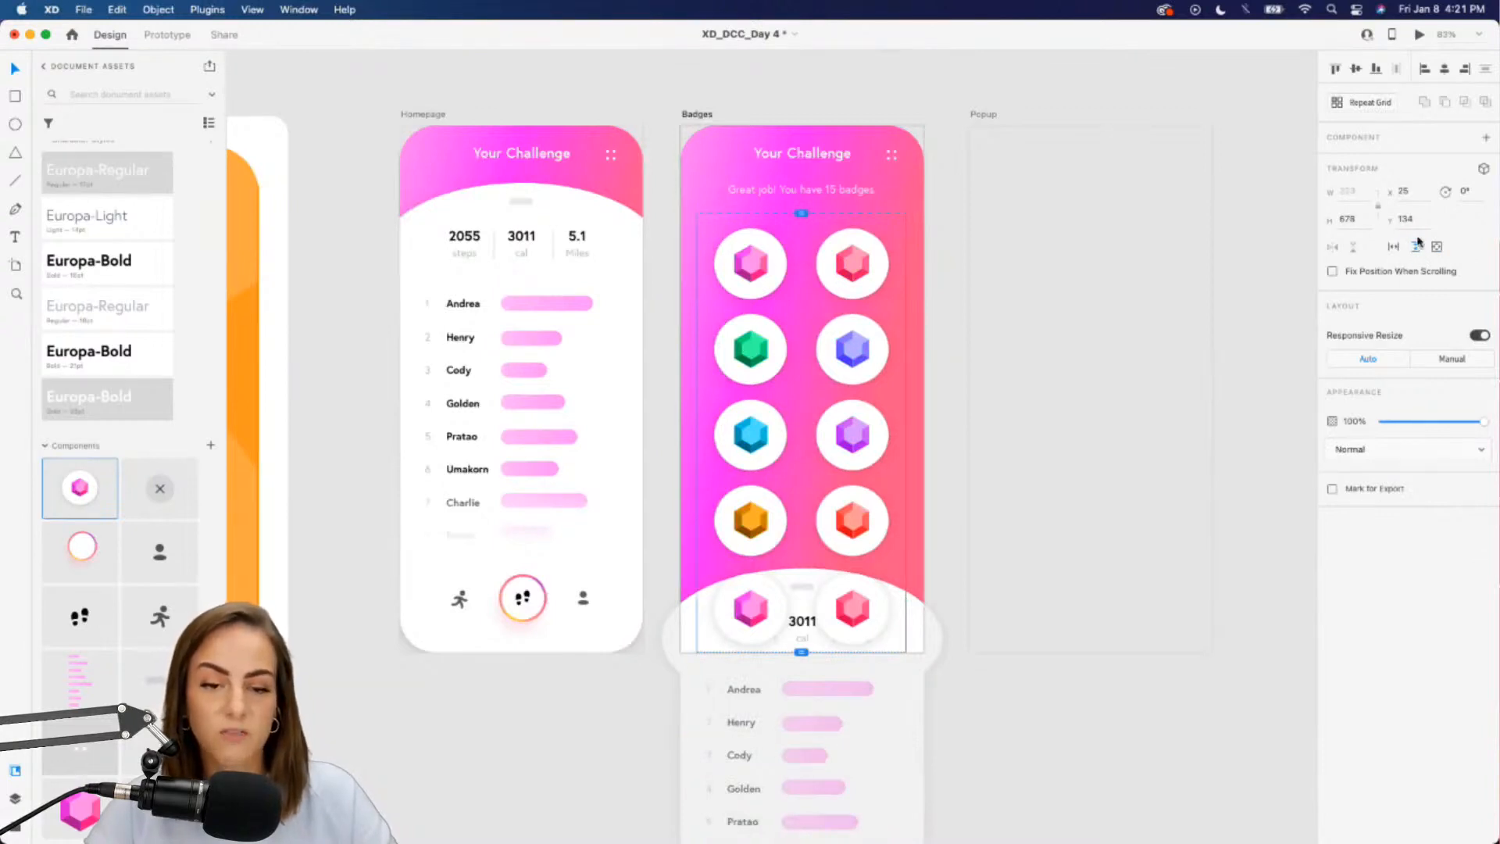
pyautogui.scroll(-2, 978, 427)
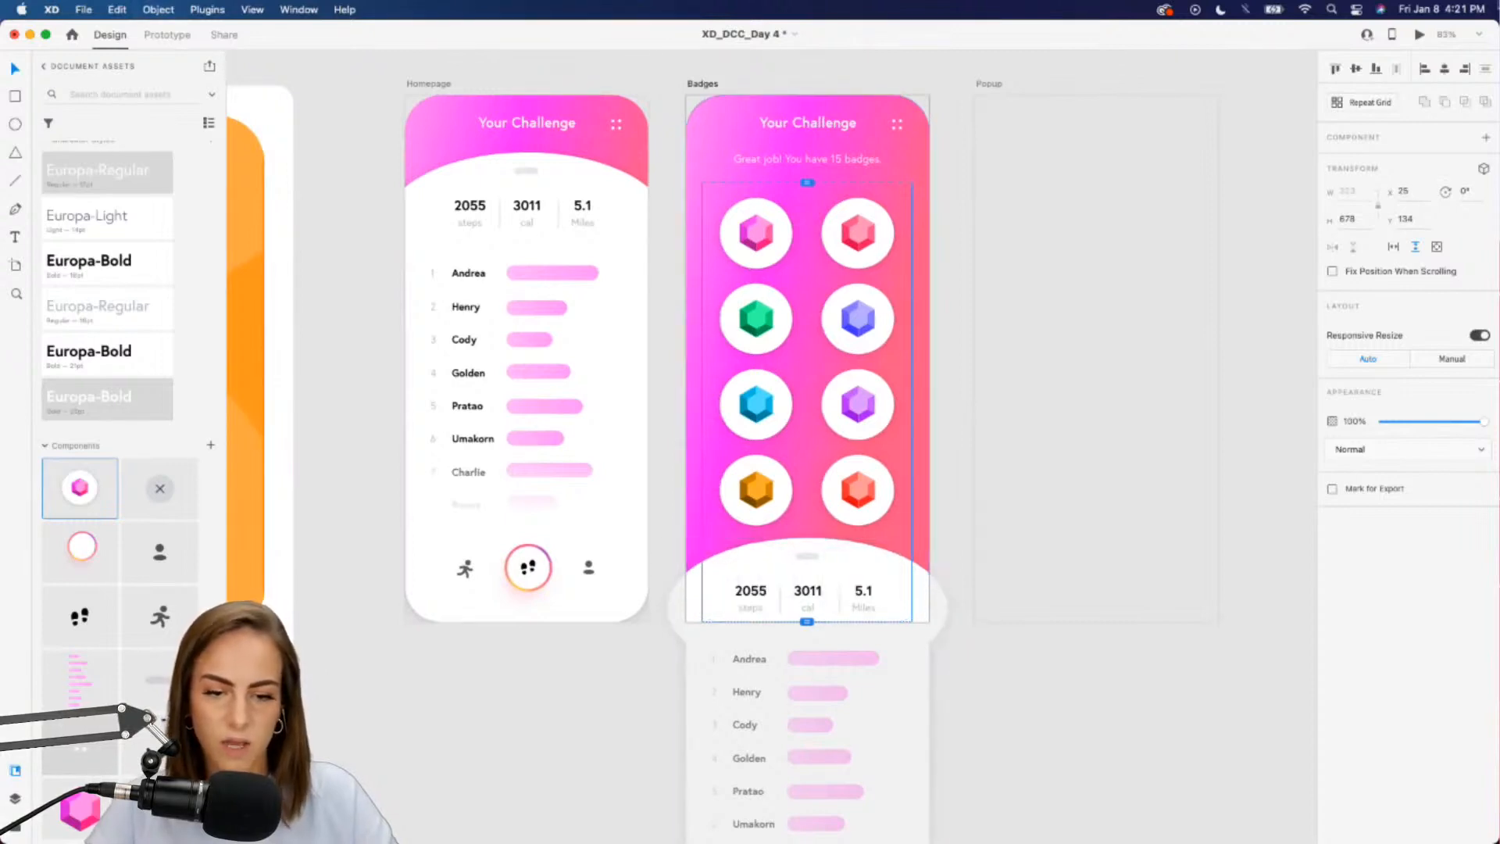
# Preview the Badges artboard, test the vertical scrolling of the badge grid, and close the preview
pyautogui.click(1417, 35)
pyautogui.hscroll(5, 782, 390)
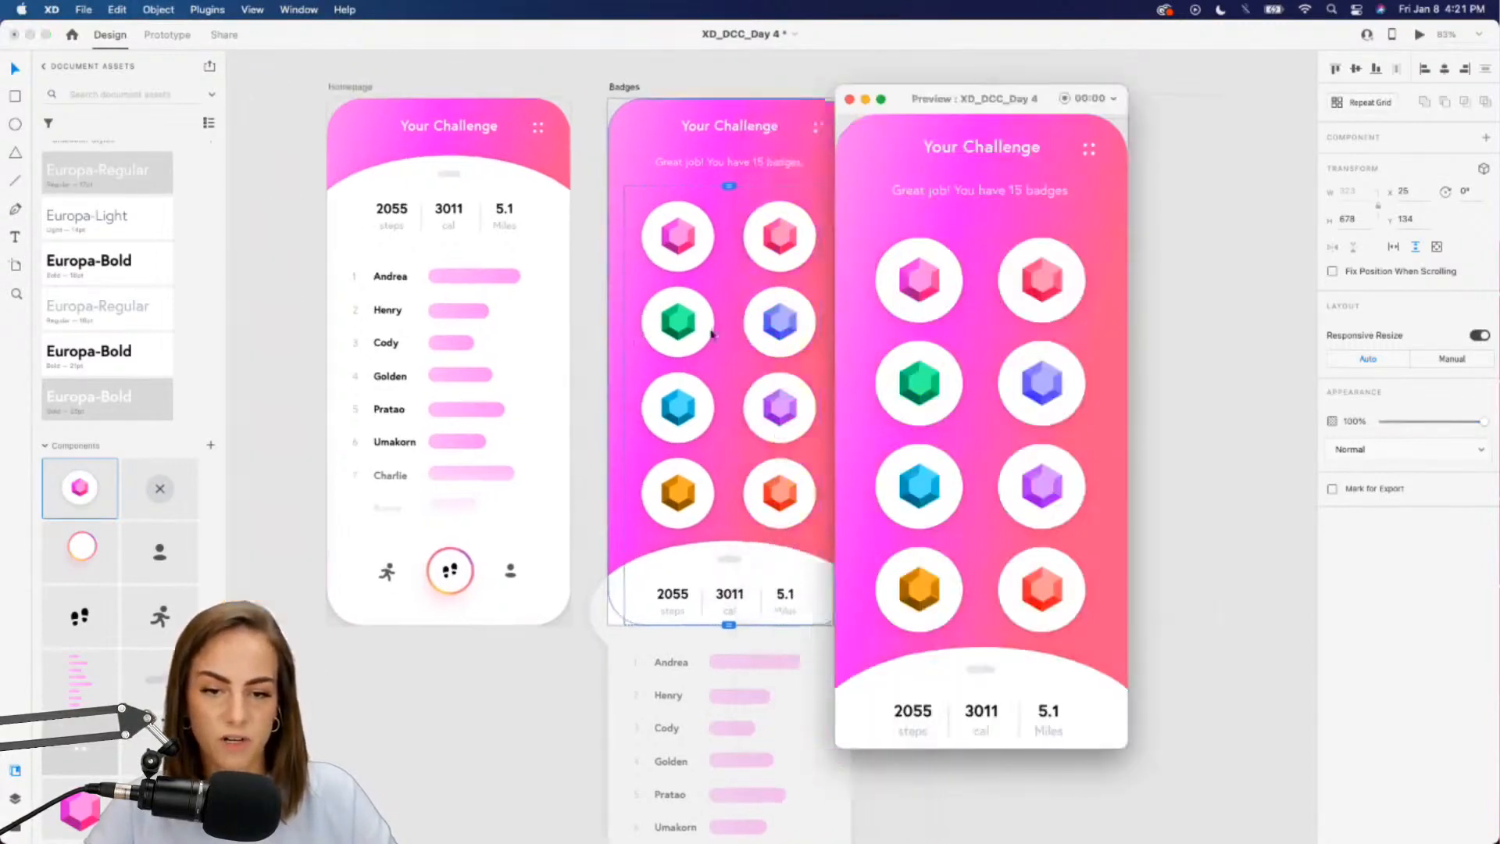
pyautogui.scroll(-2, 1060, 397)
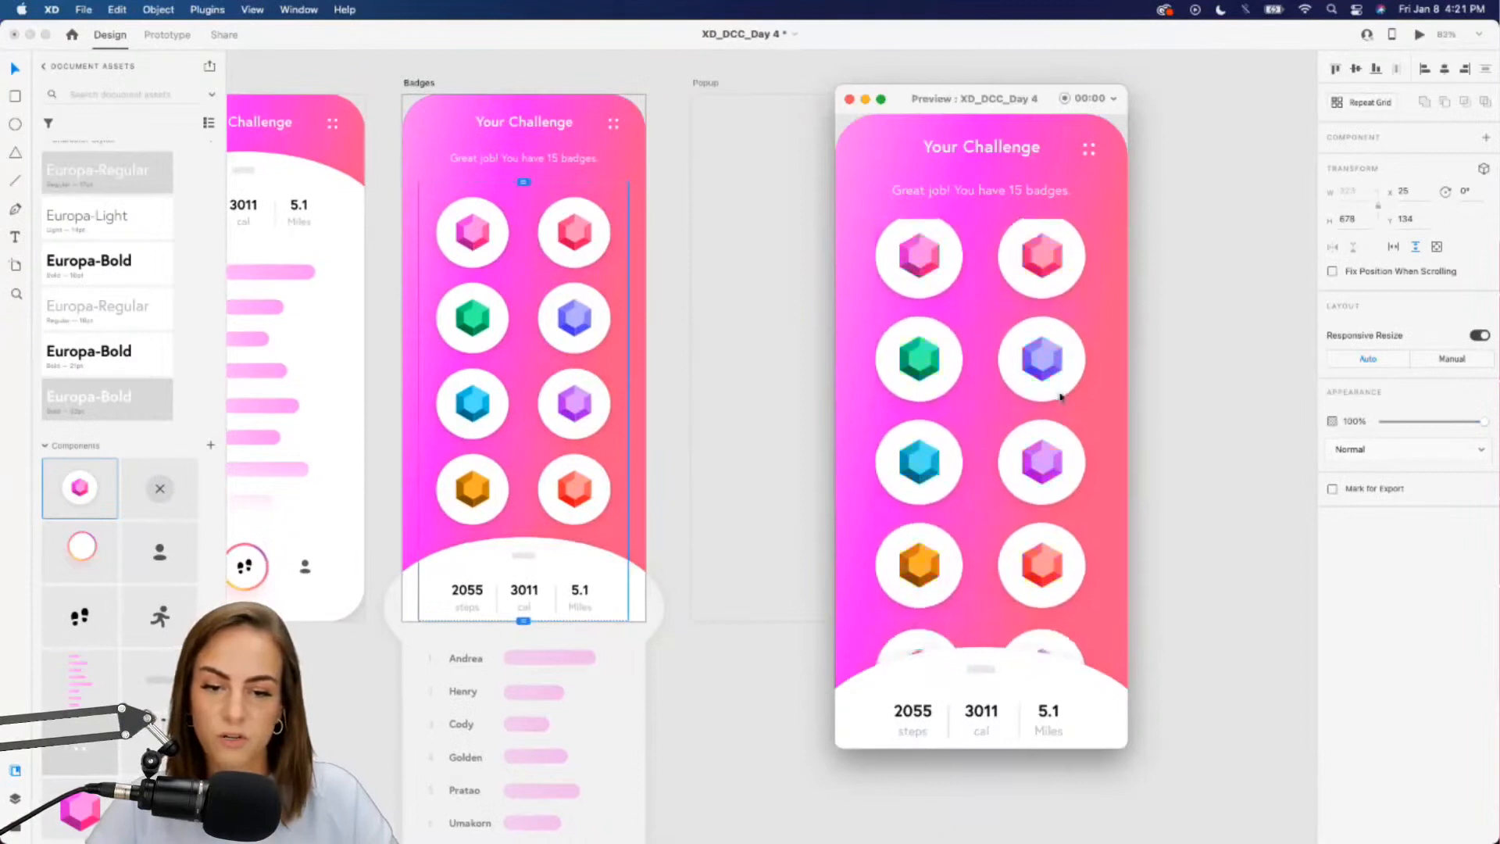
pyautogui.scroll(-2, 1050, 402)
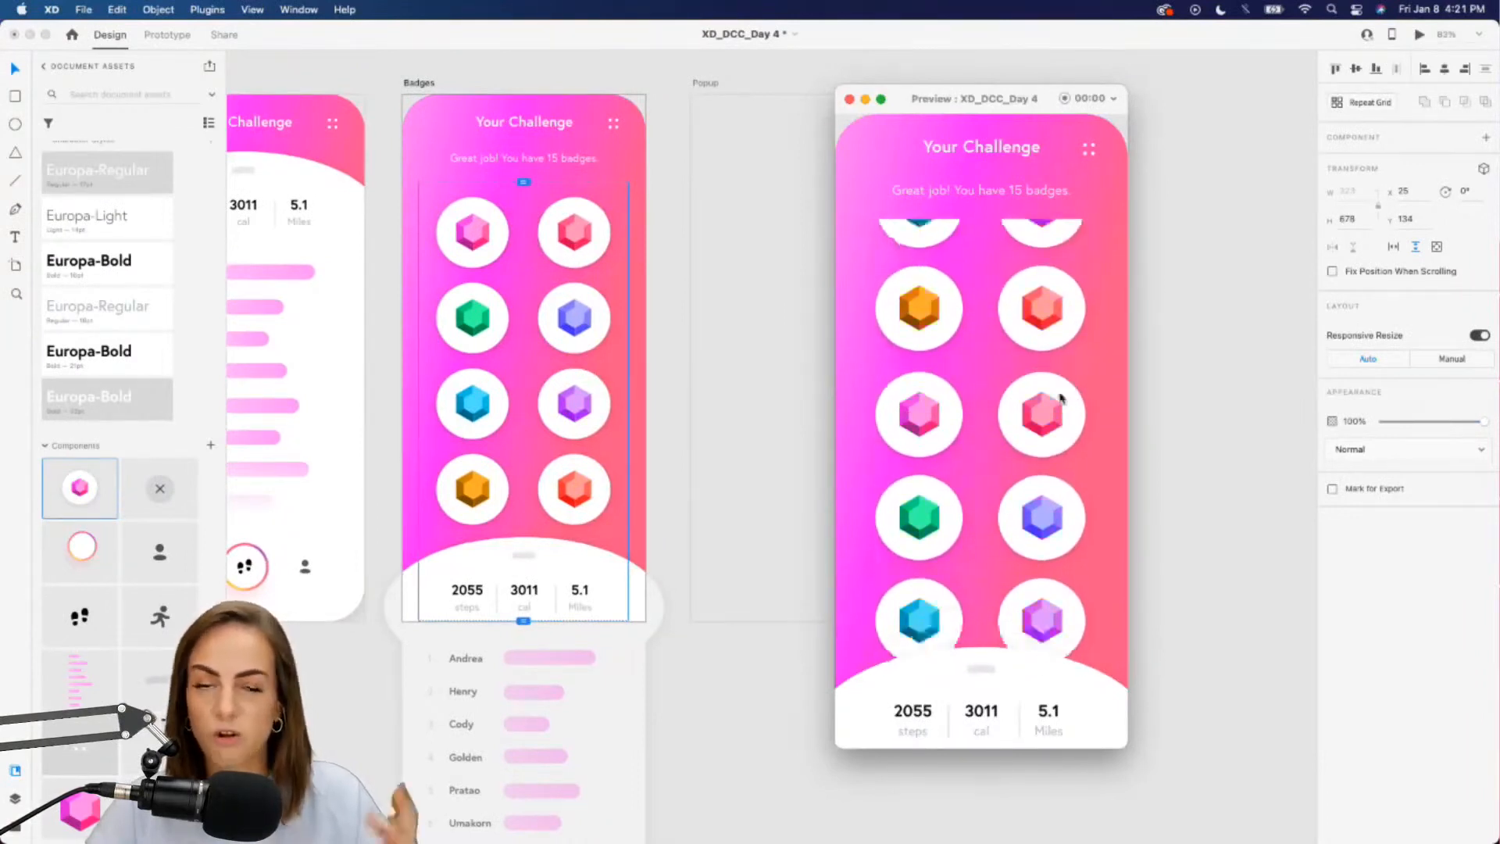
pyautogui.scroll(4, 1063, 393)
pyautogui.click(849, 98)
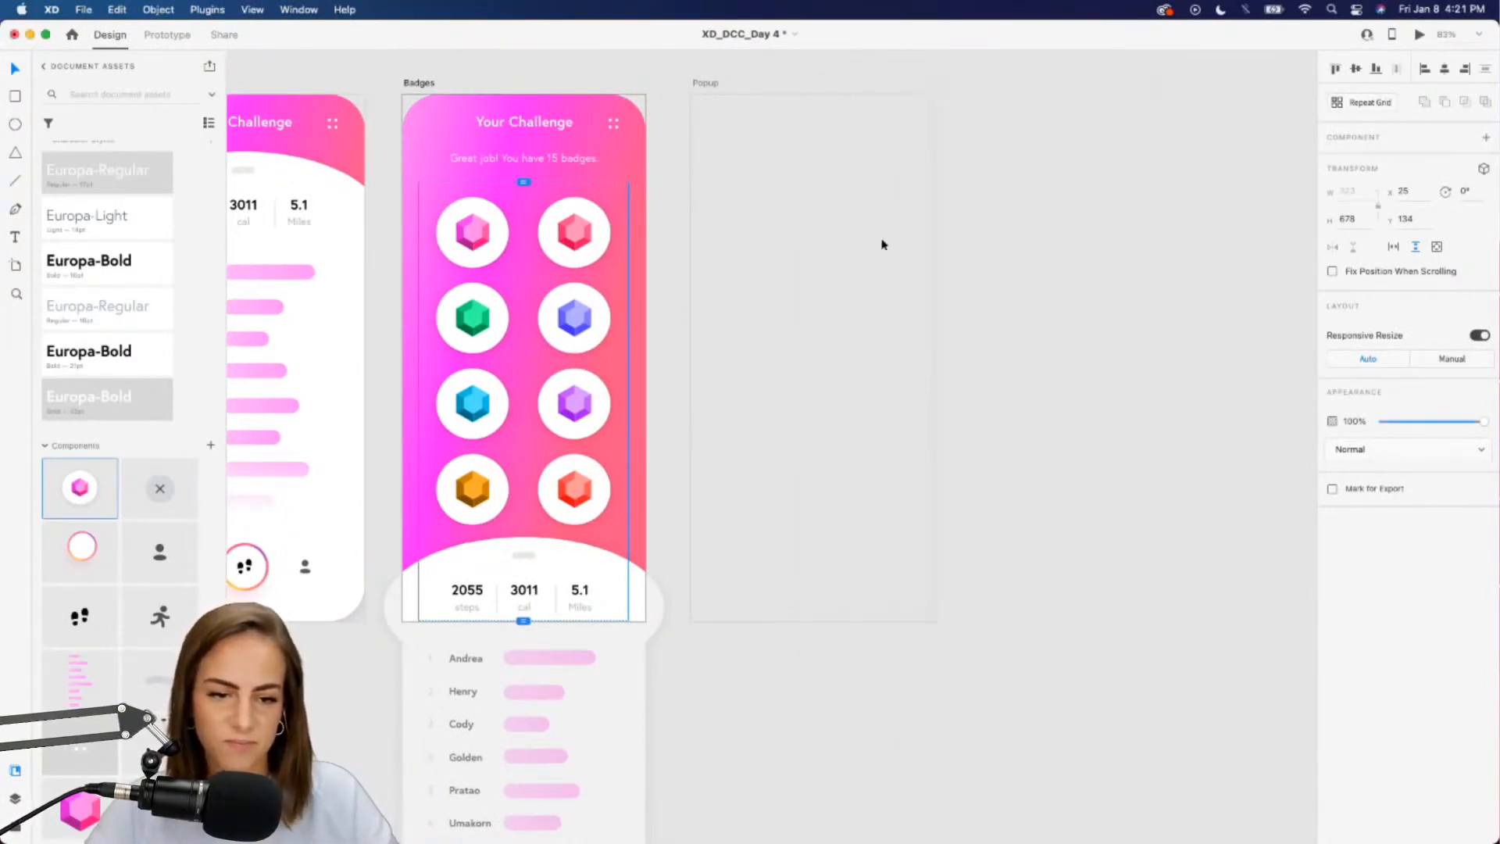
pyautogui.hscroll(-5, 891, 325)
pyautogui.click(610, 711)
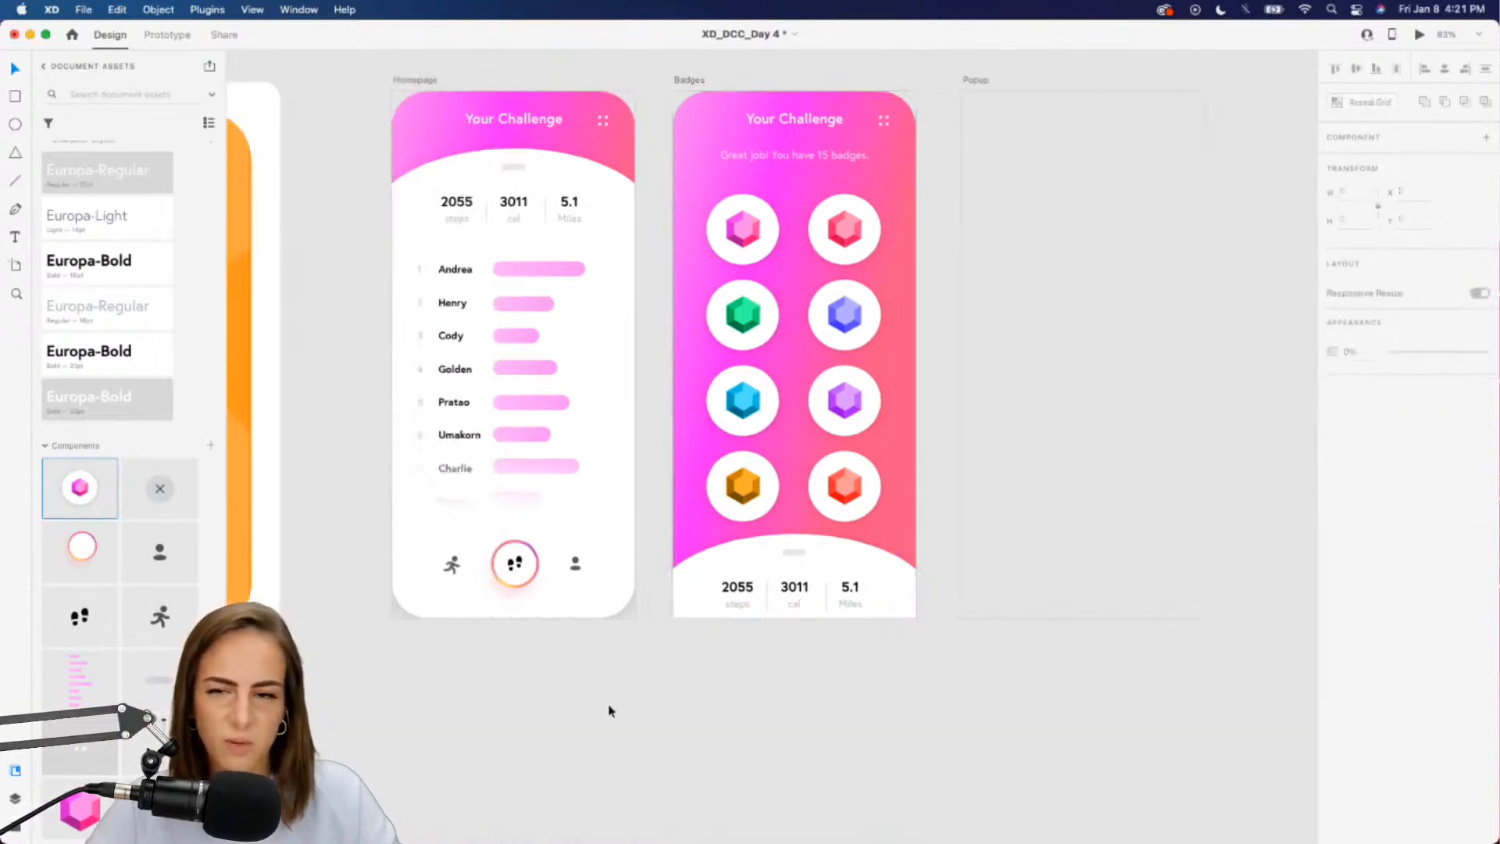
# Switch to prototyping and link the Homepage's white stats panel to the Badges artboard
pyautogui.hscroll(-2, 609, 711)
pyautogui.click(612, 485)
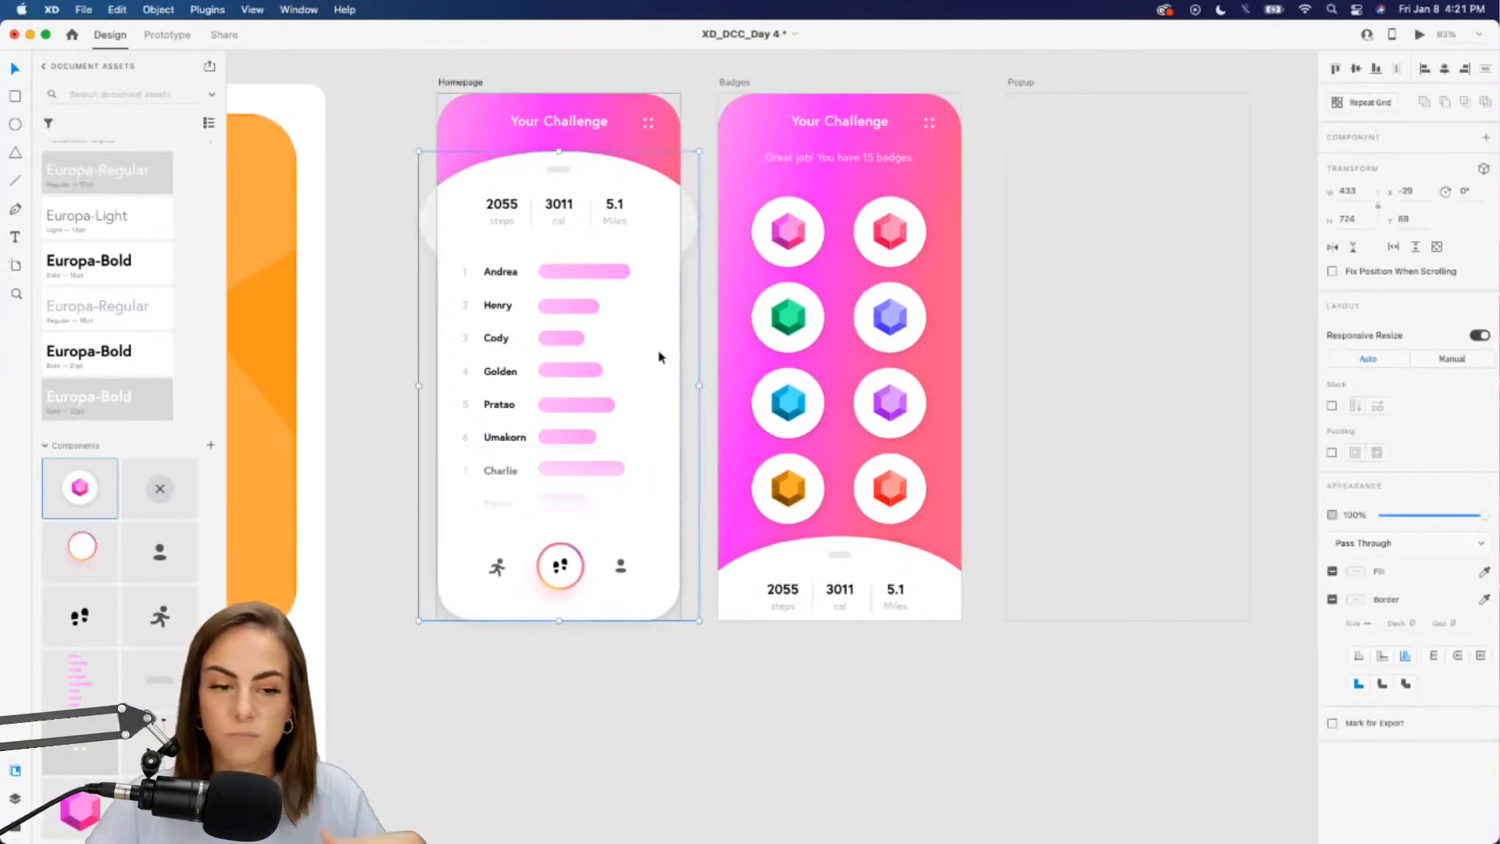
pyautogui.click(167, 35)
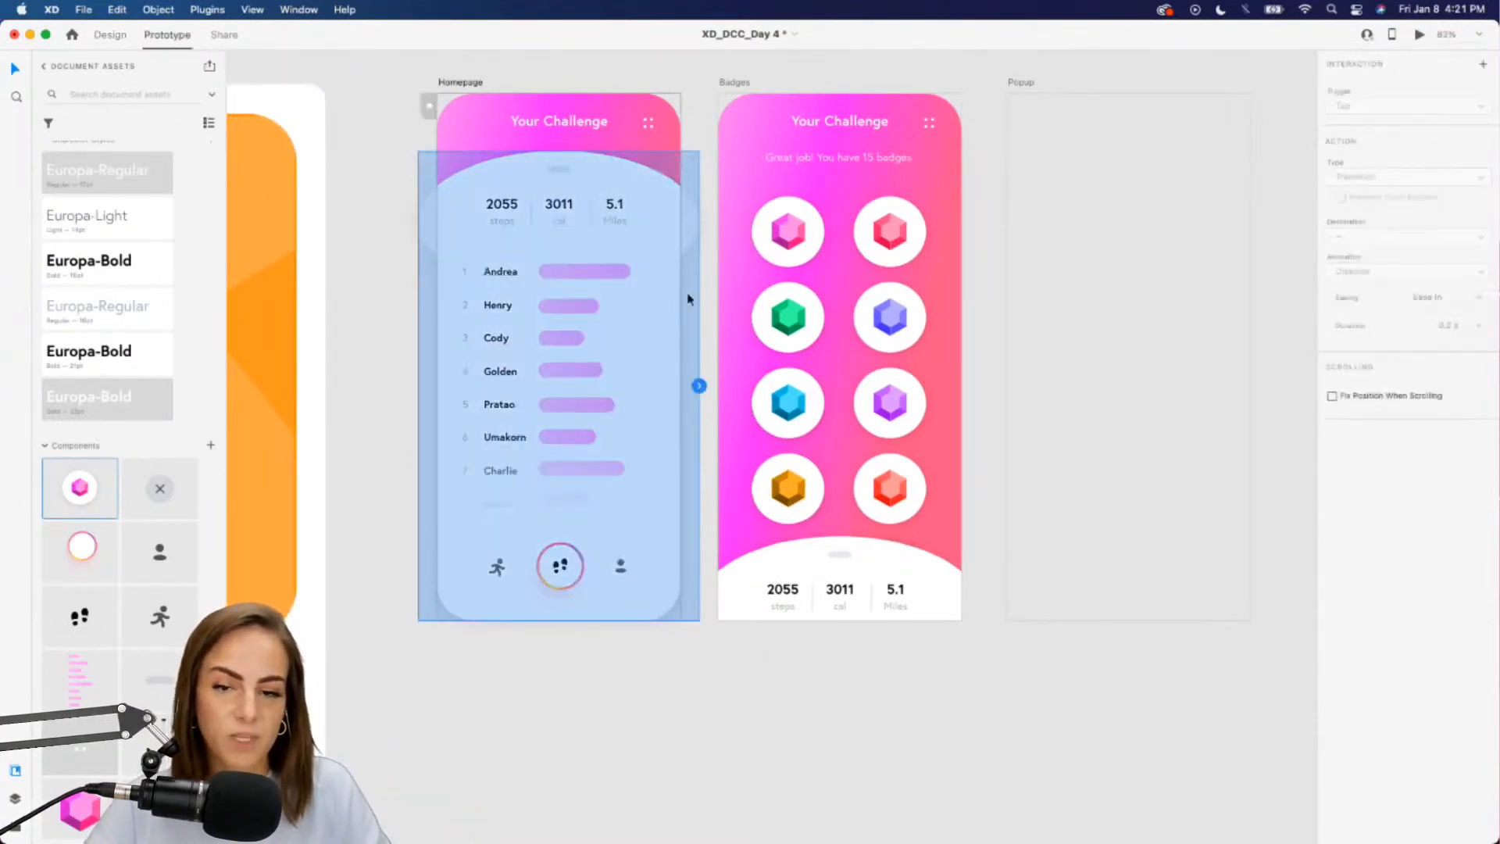
pyautogui.scroll(3, 686, 293)
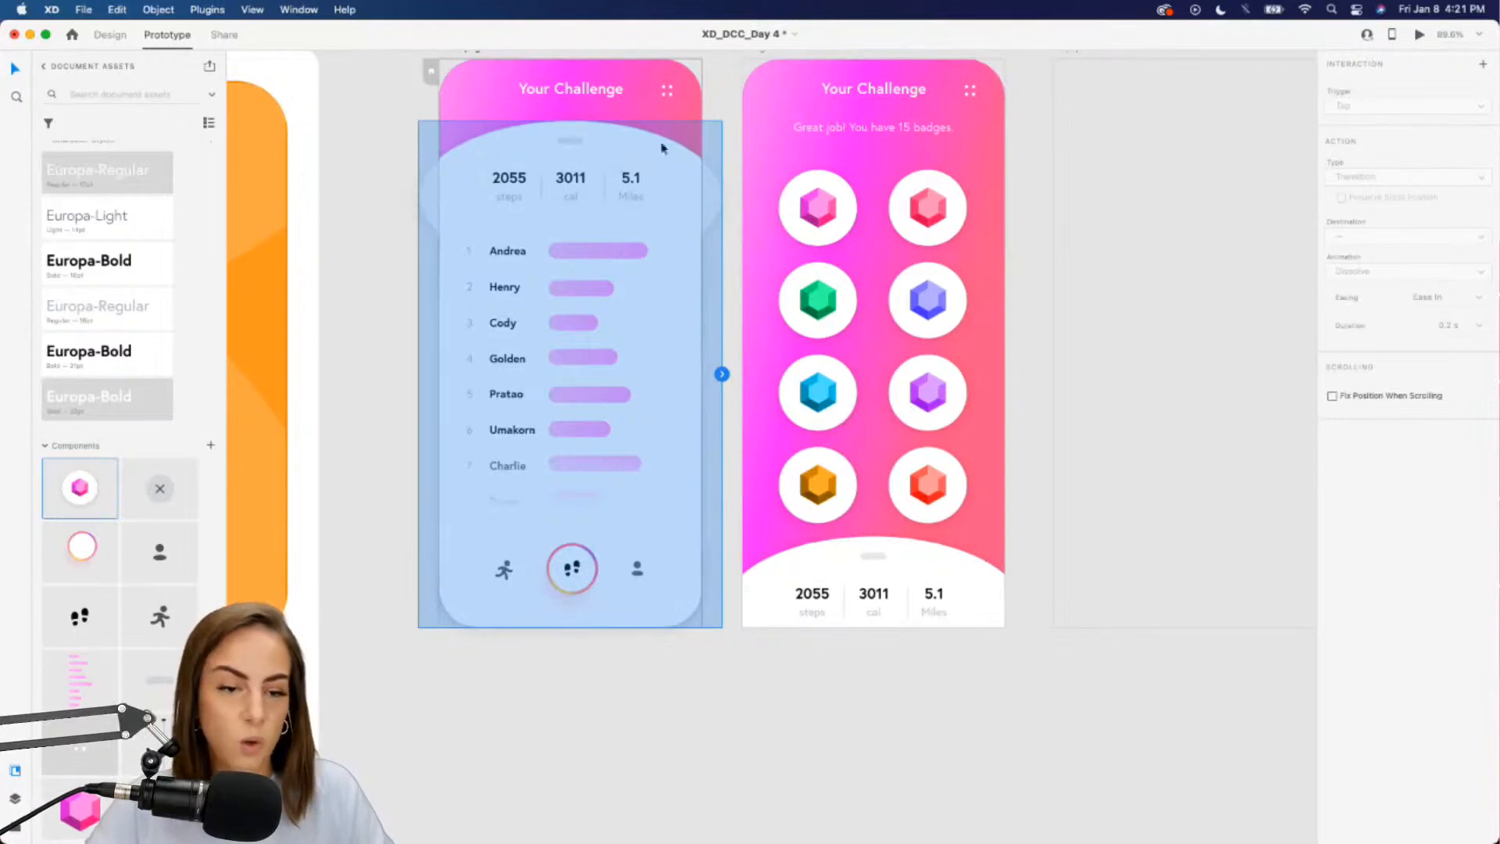
pyautogui.doubleClick(569, 143)
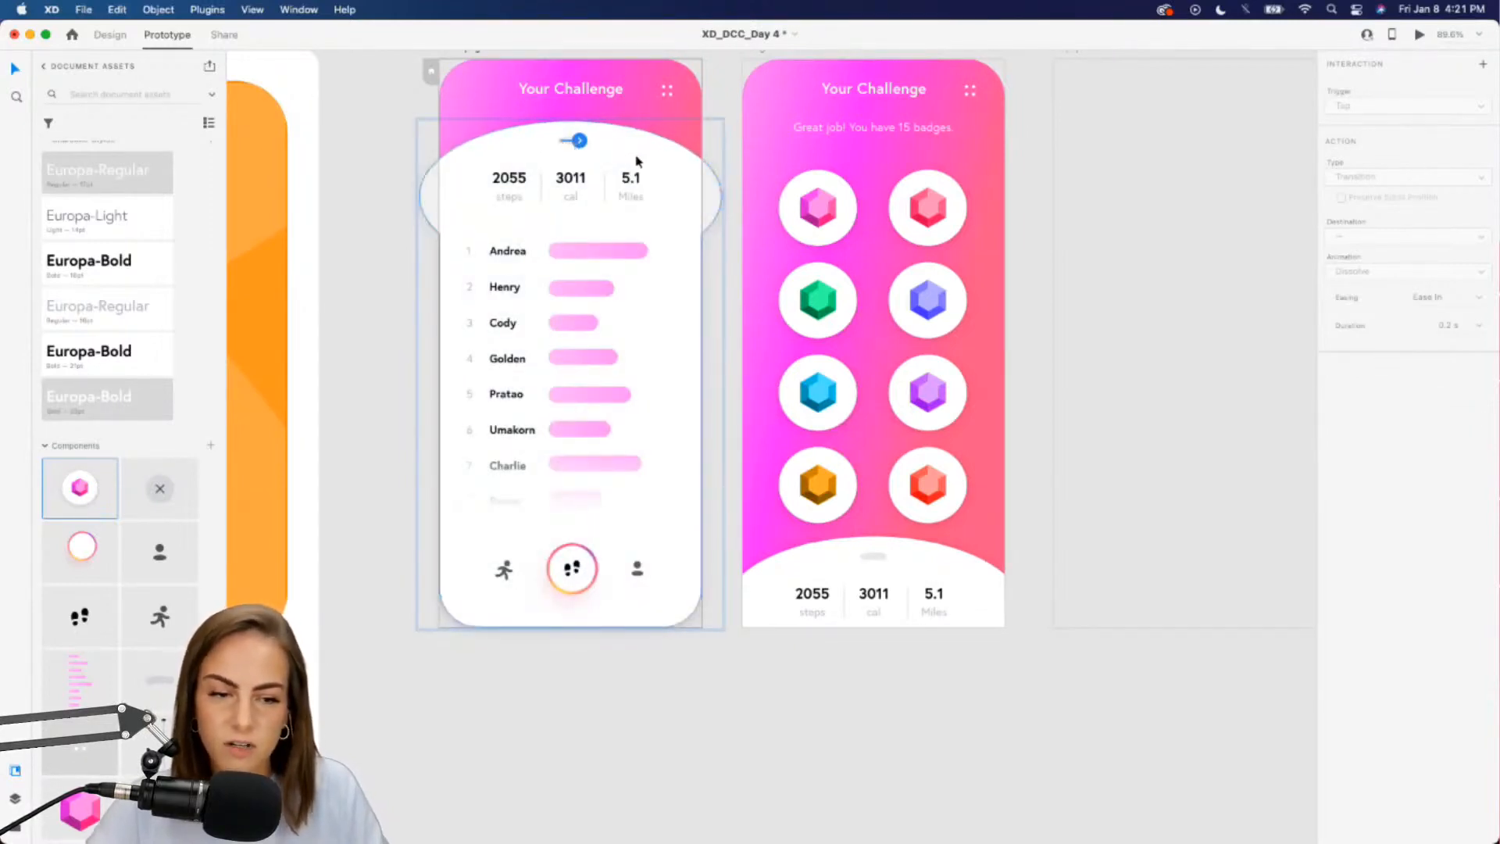
pyautogui.click(712, 360)
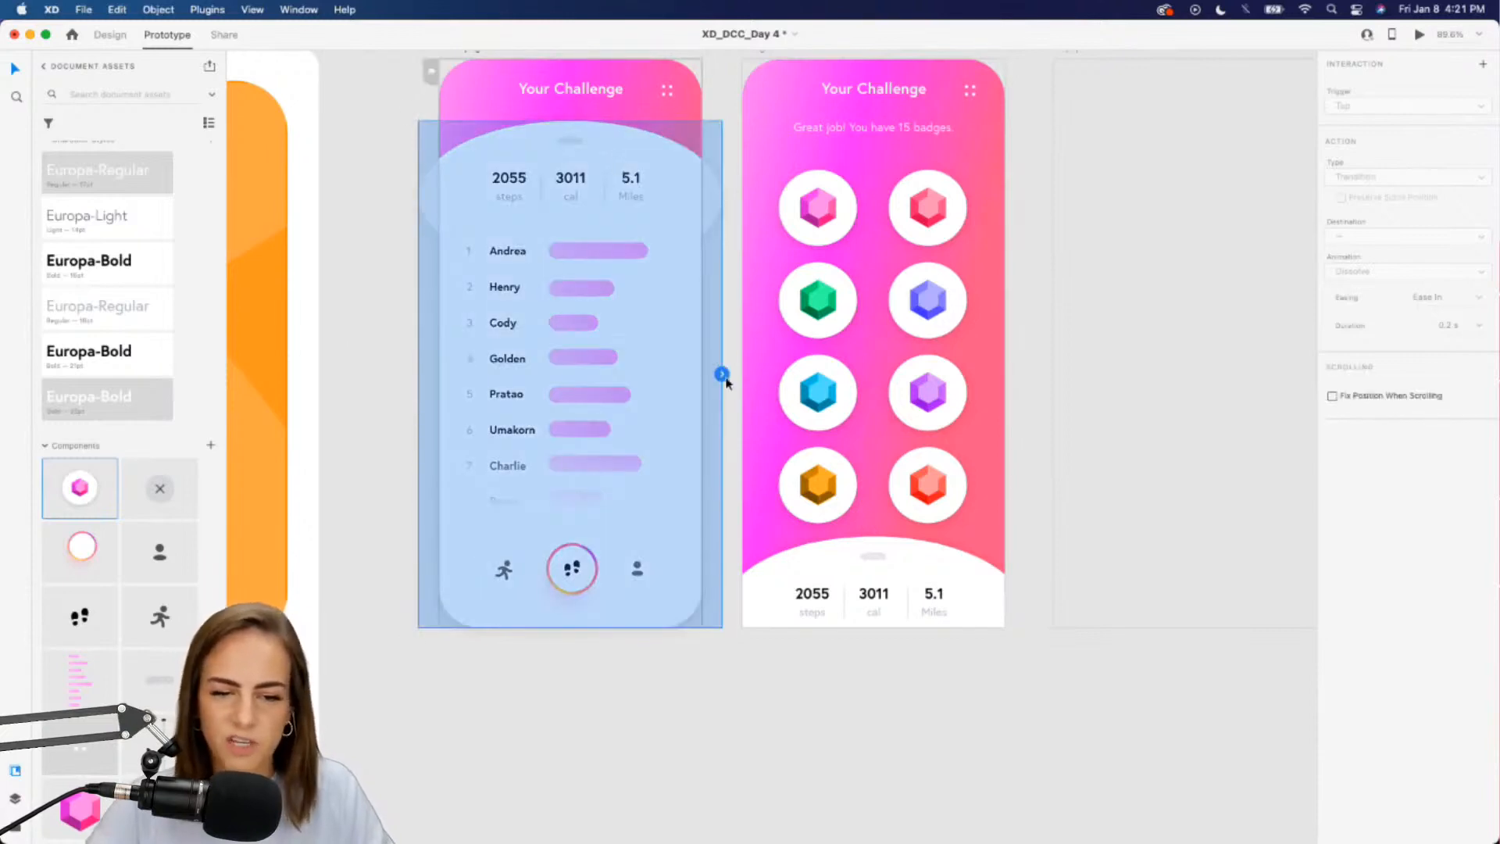
pyautogui.moveTo(722, 374); pyautogui.dragTo(772, 416)
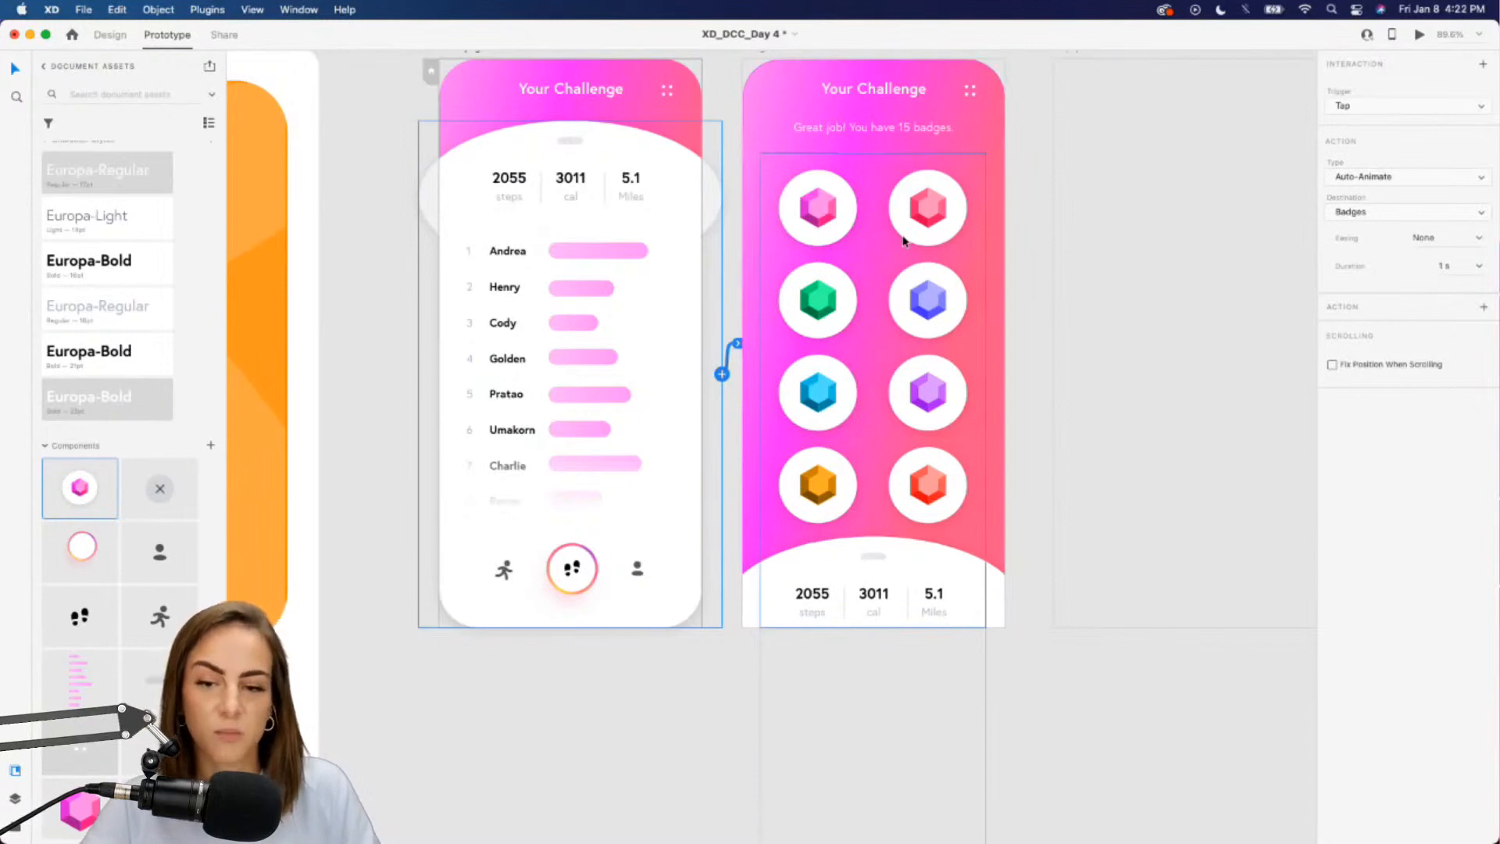
# Set the Homepage panel's interaction to a Drag trigger with the Auto-Animate action
pyautogui.click(1348, 106)
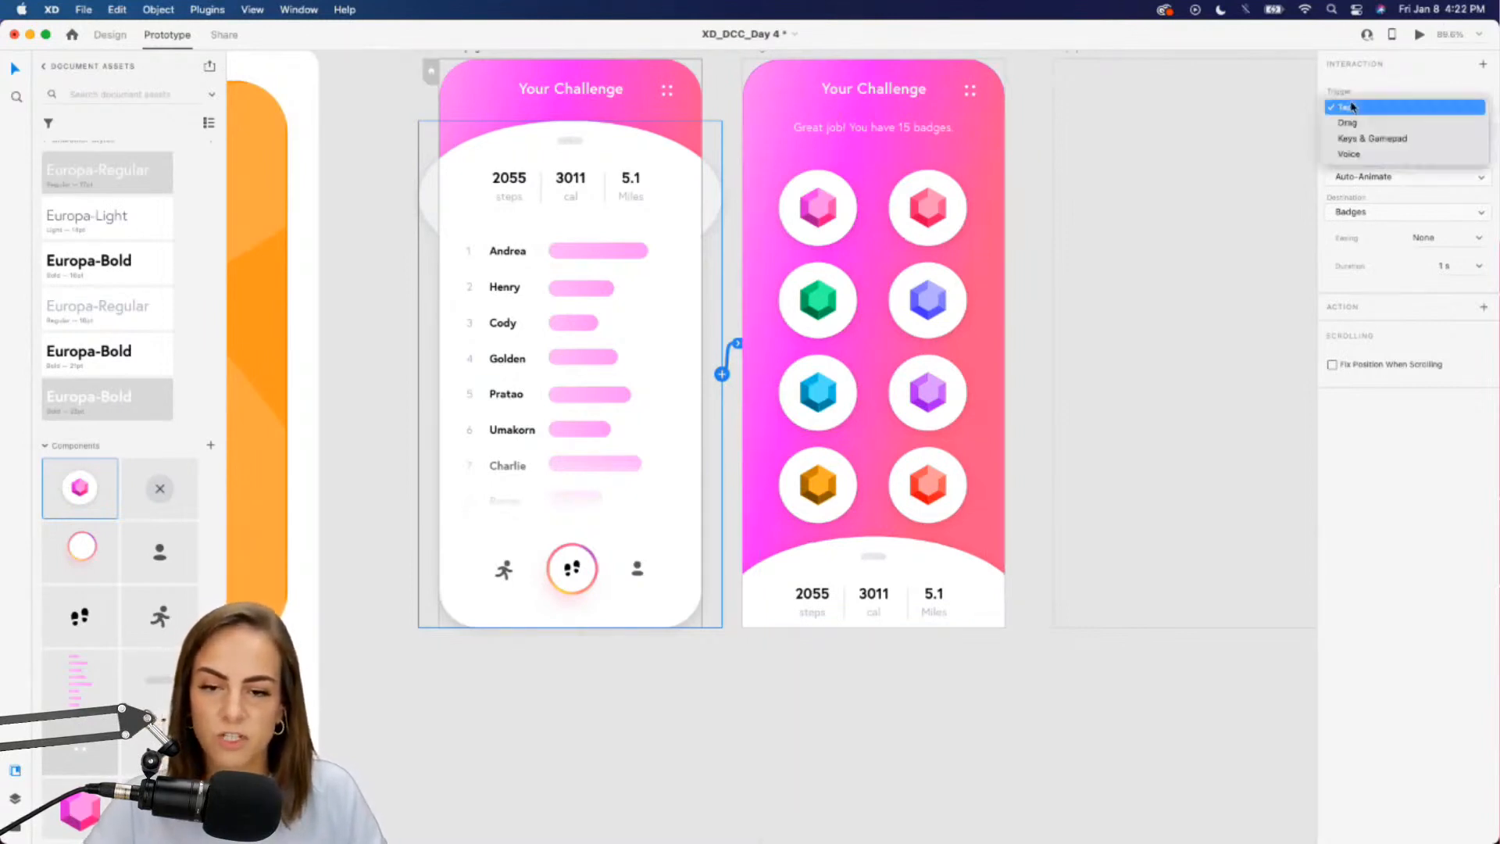
pyautogui.click(1353, 124)
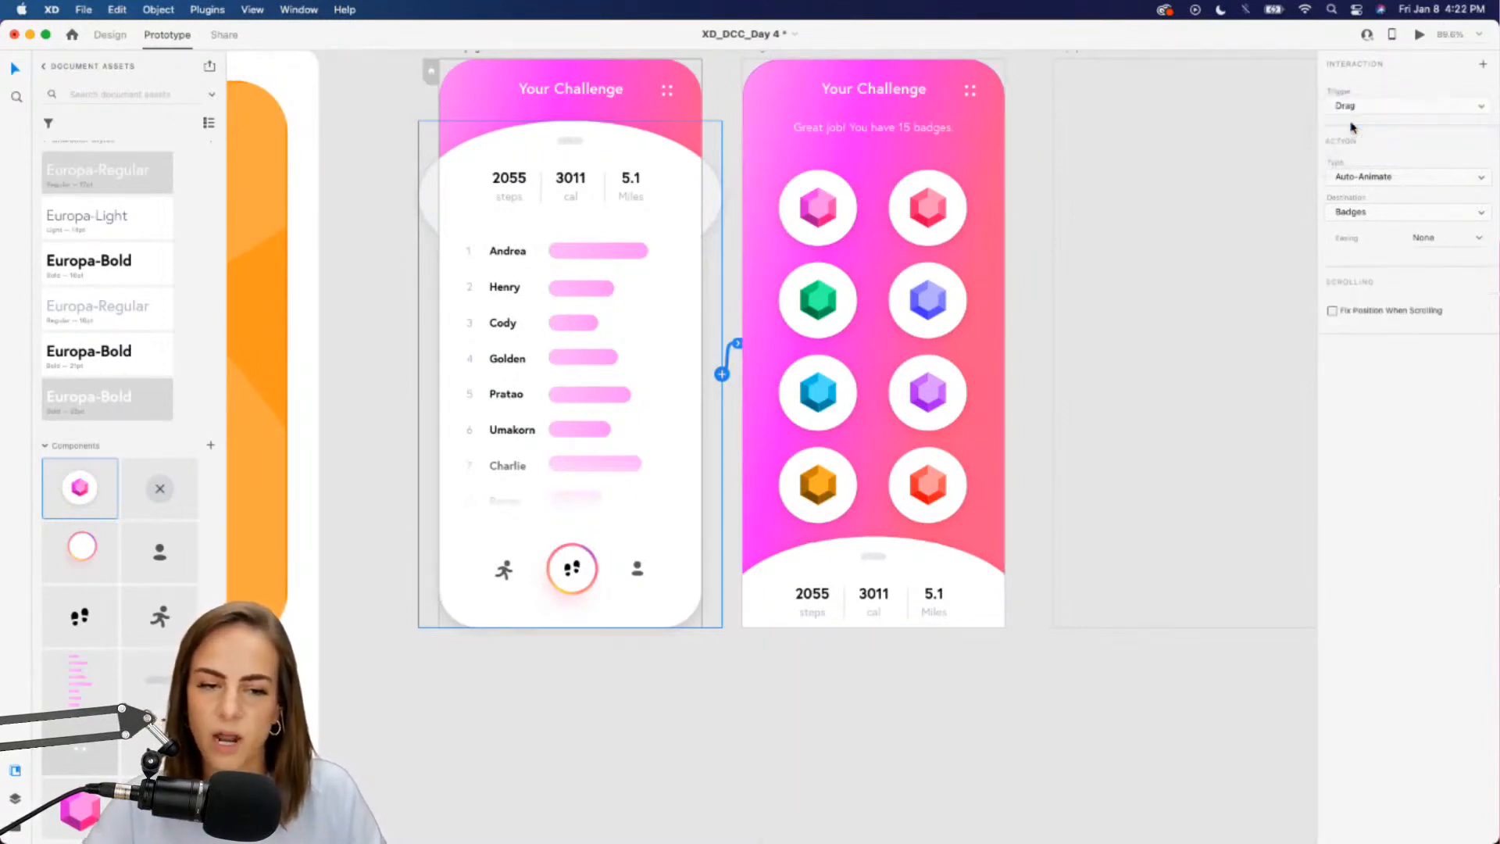
pyautogui.click(1366, 177)
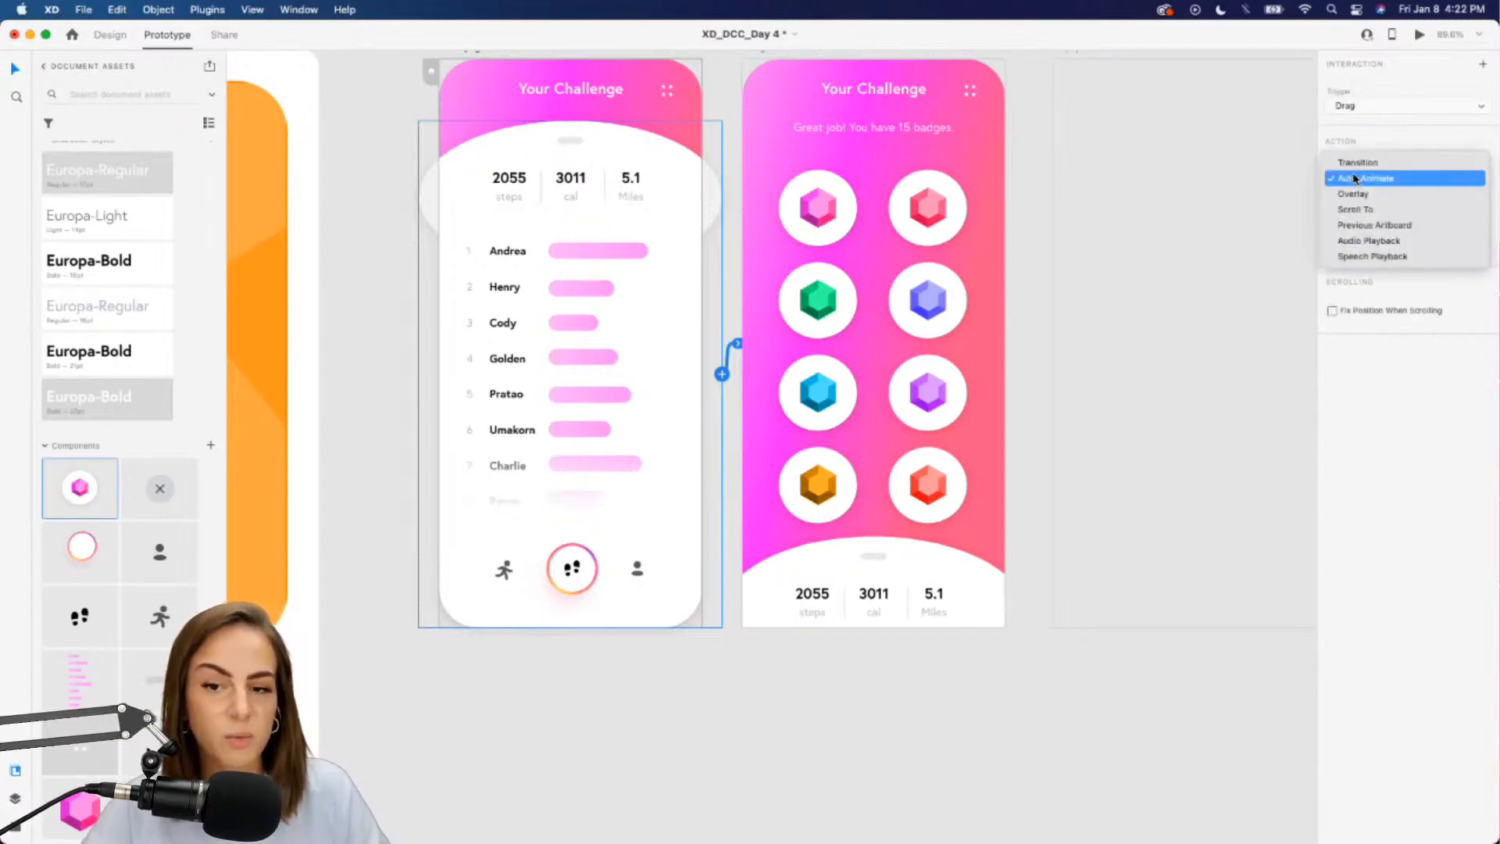
pyautogui.click(1417, 177)
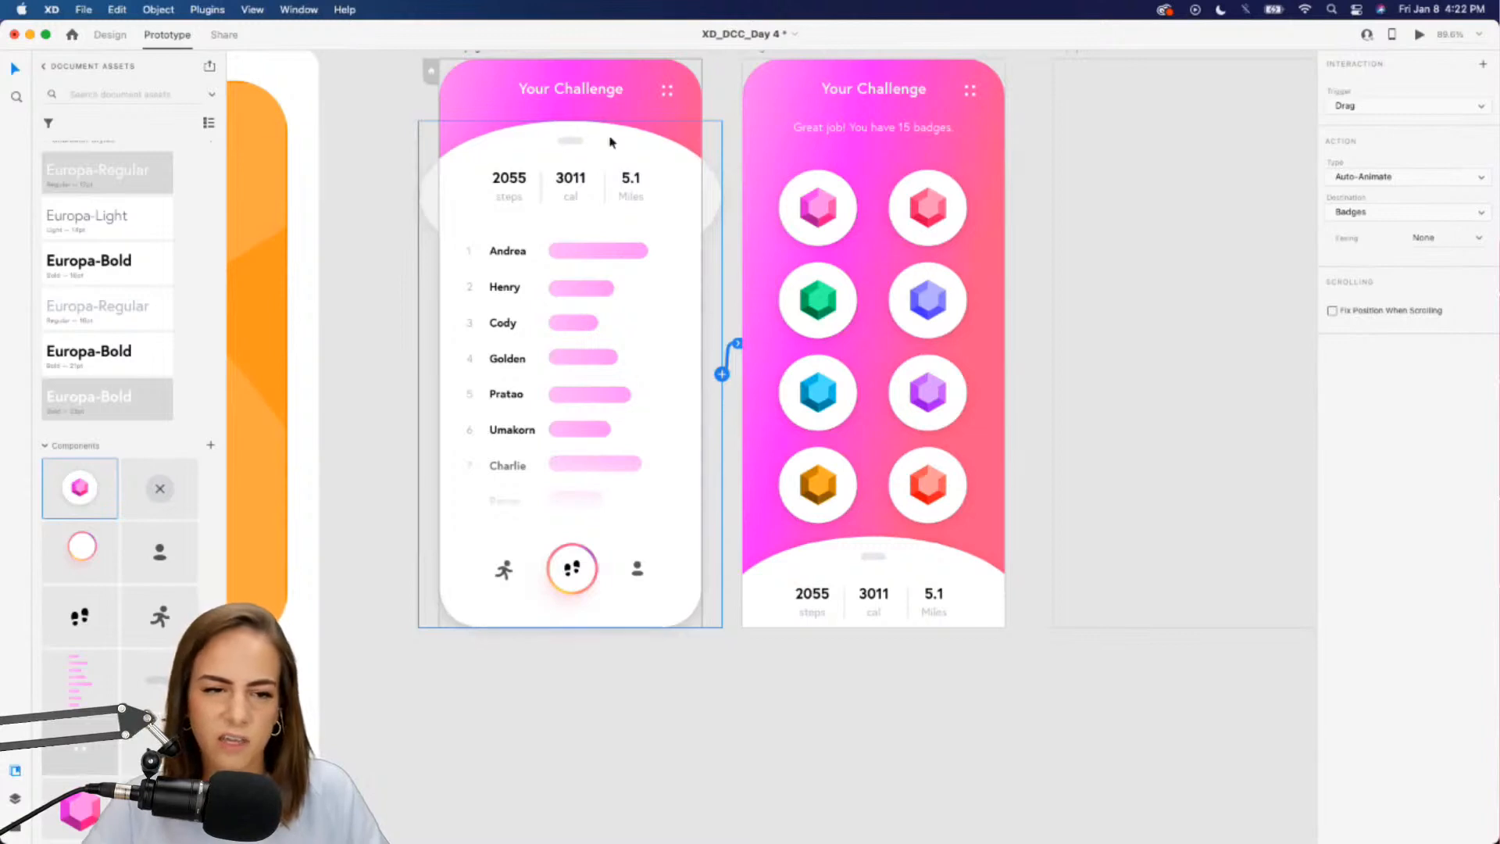
# Make Homepage the flow's starting artboard, preview pulling the stats panel down to reveal the badges, and close the preview
pyautogui.click(429, 72)
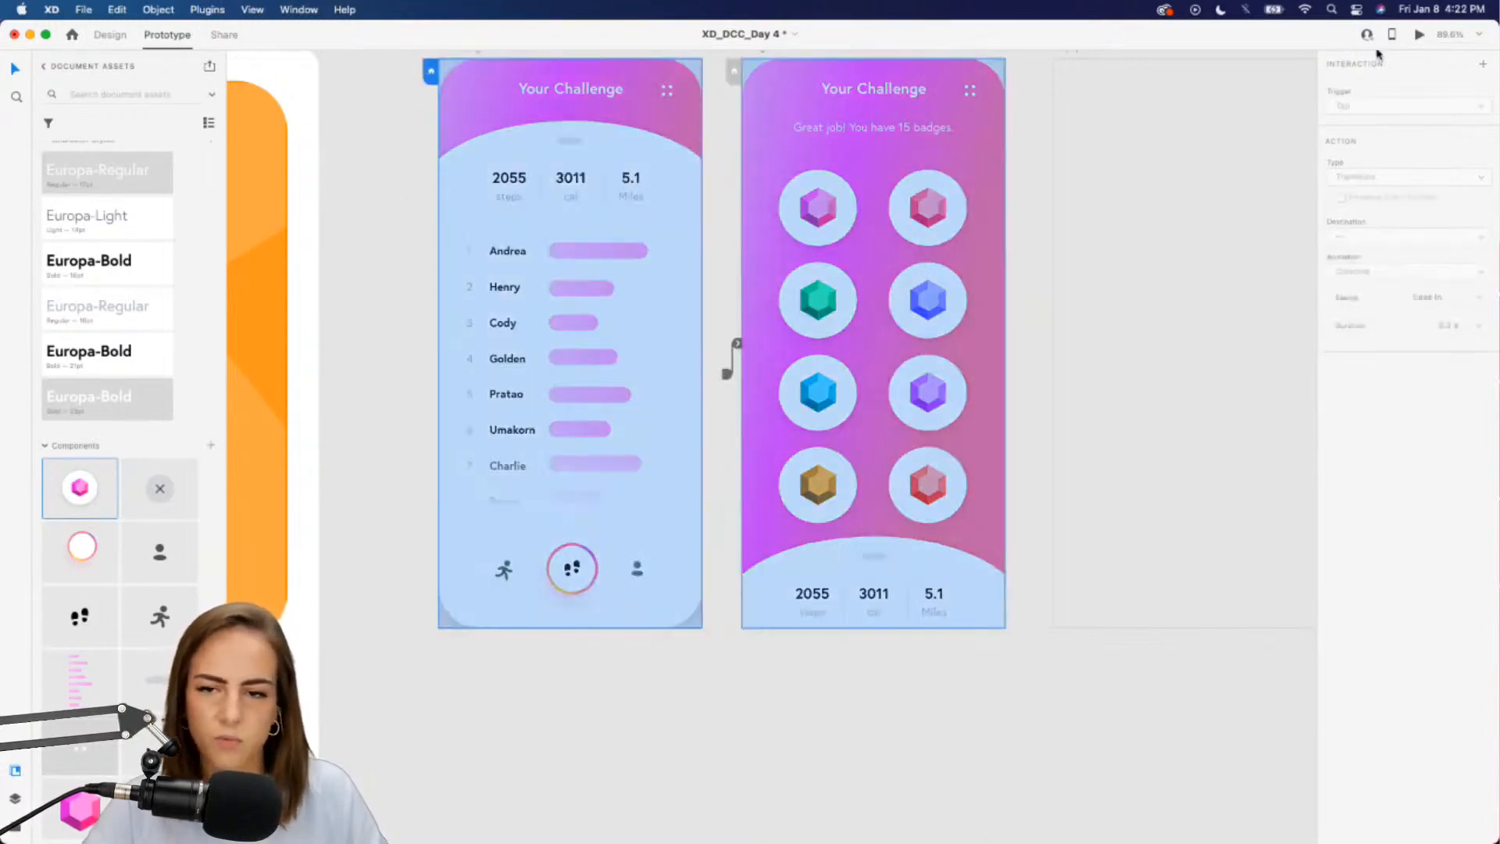
pyautogui.click(1419, 36)
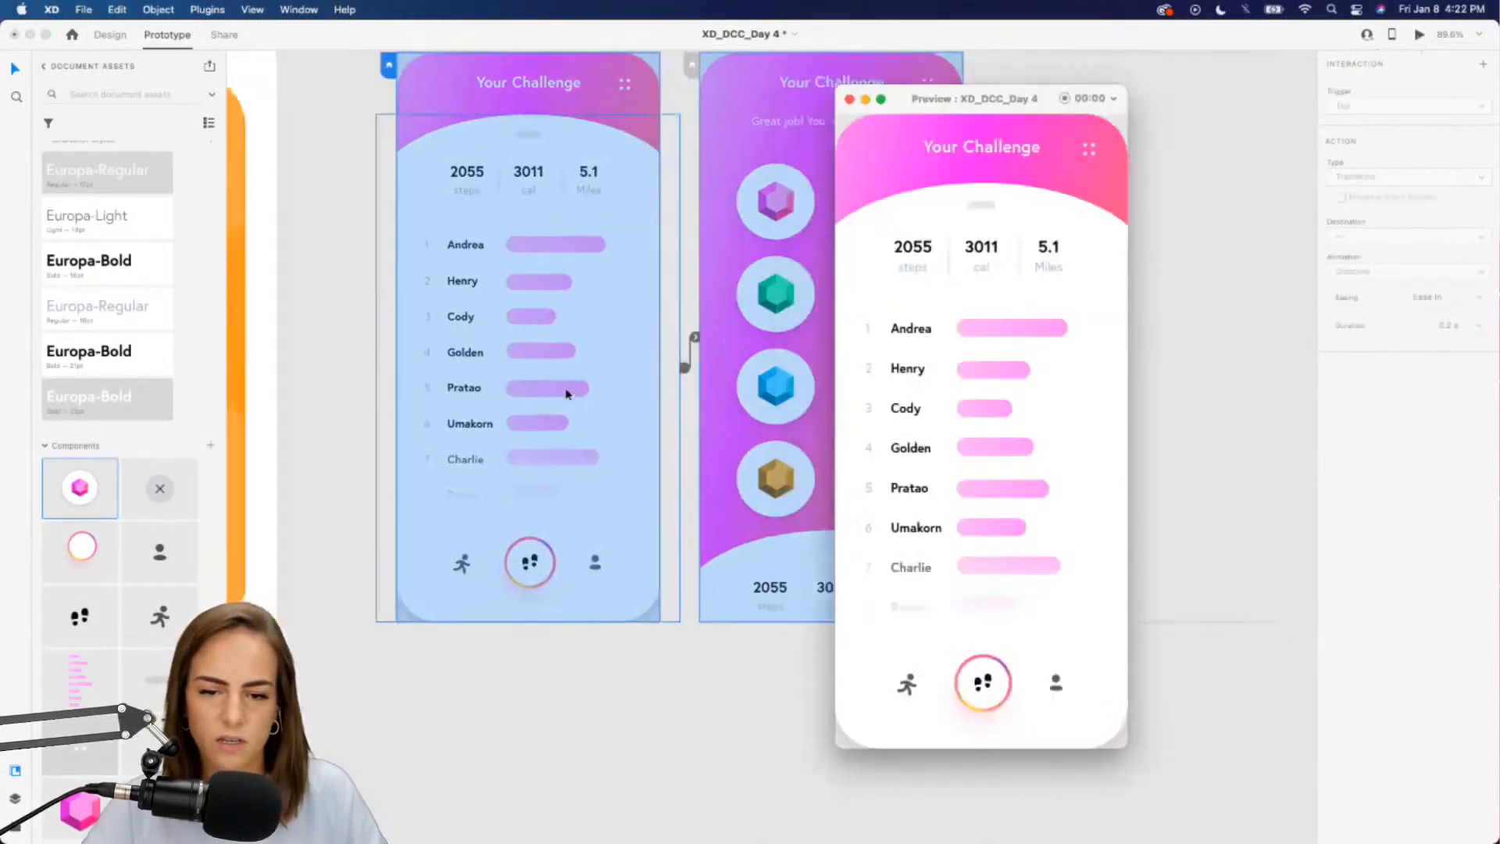
pyautogui.hscroll(5, 563, 391)
pyautogui.moveTo(977, 209); pyautogui.dragTo(997, 693)
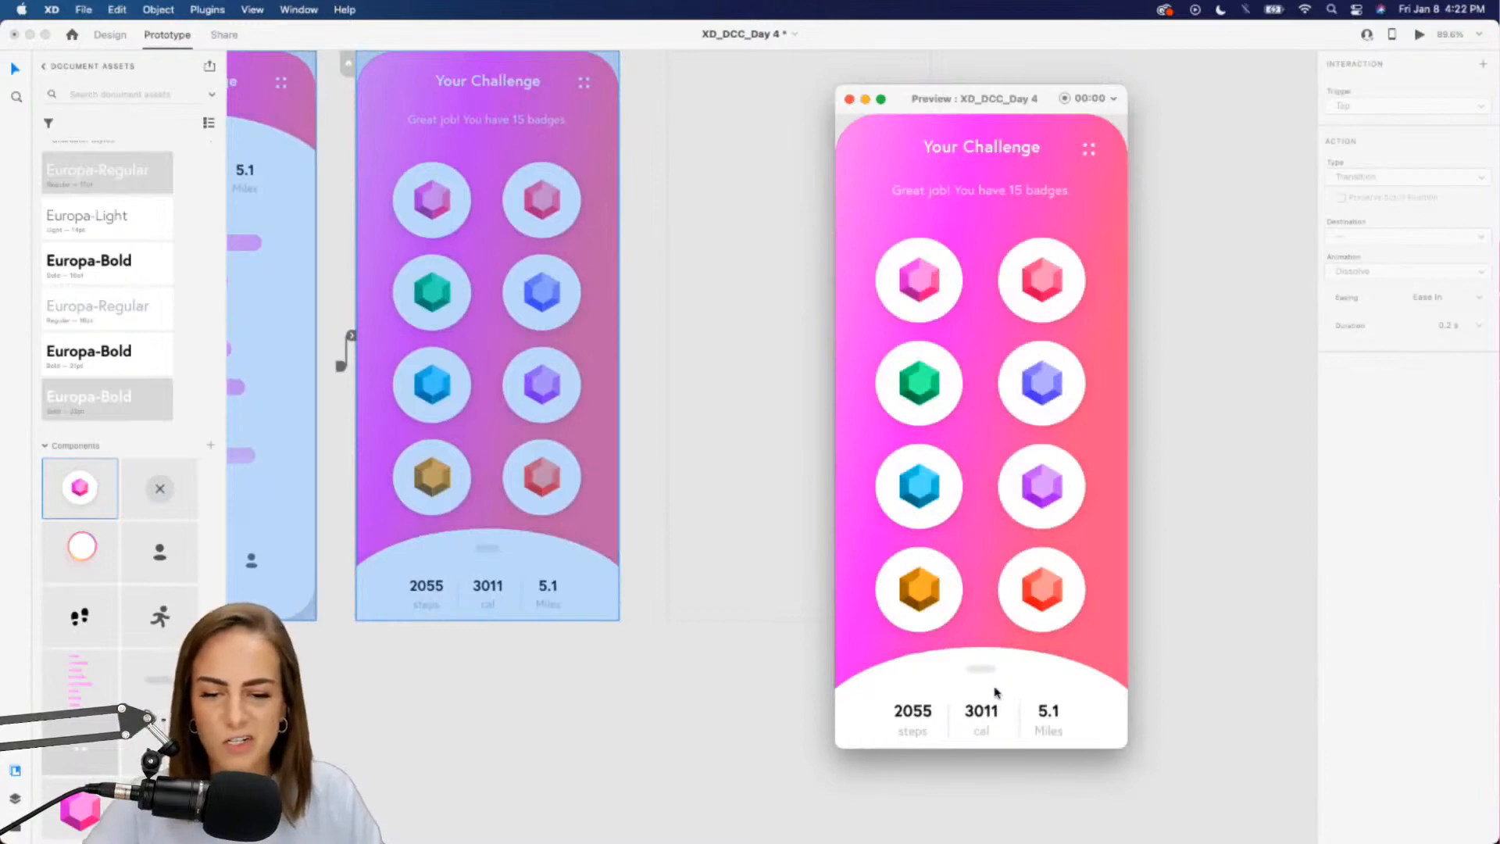
pyautogui.click(851, 99)
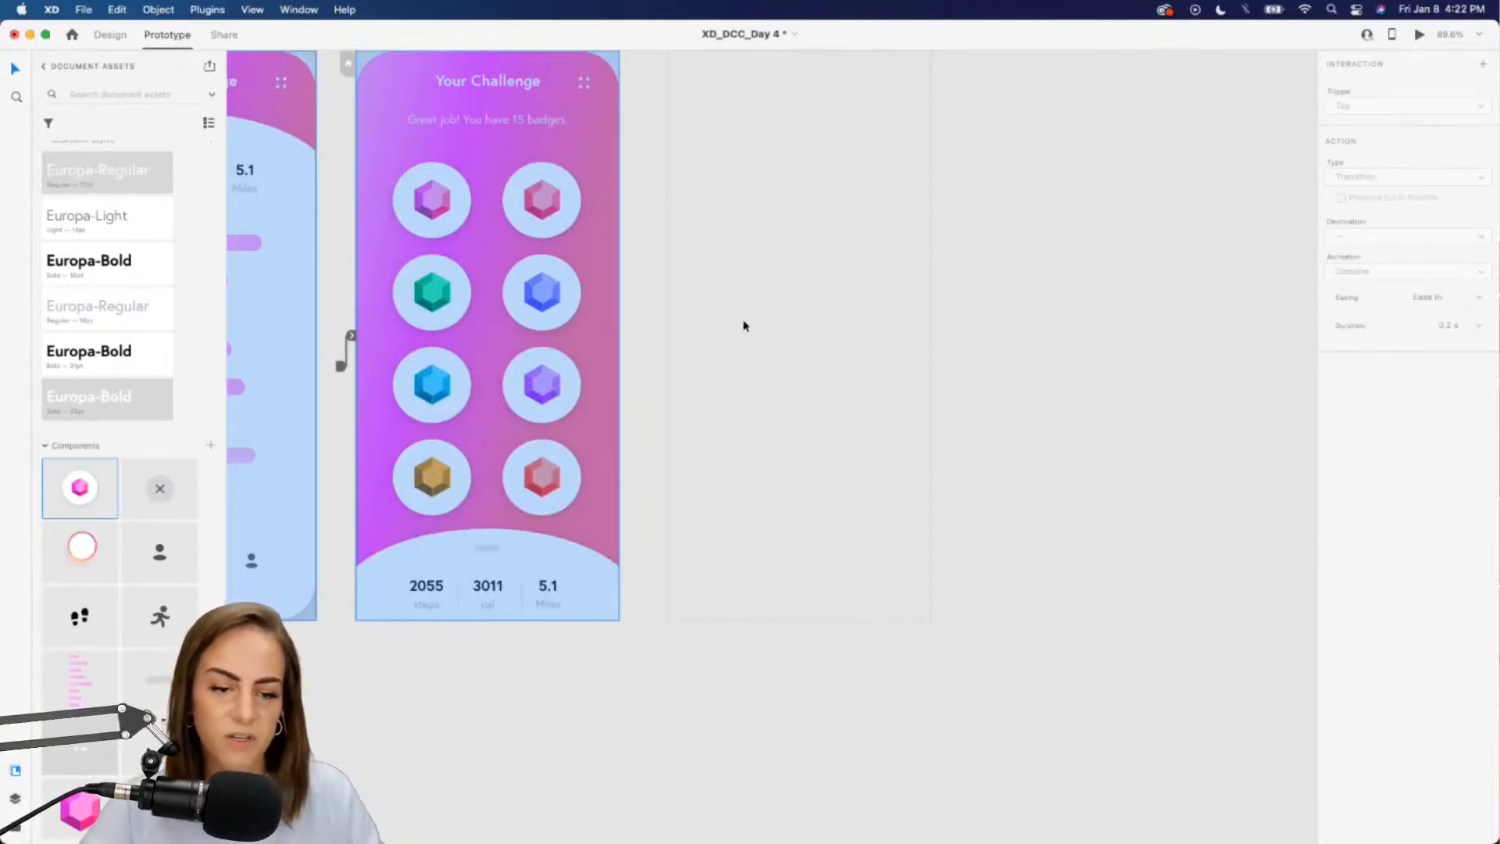
# Link the Badges artboard's stats panel back to Homepage with a Tap trigger and Auto-Animate
pyautogui.hscroll(-4, 743, 324)
pyautogui.click(794, 578)
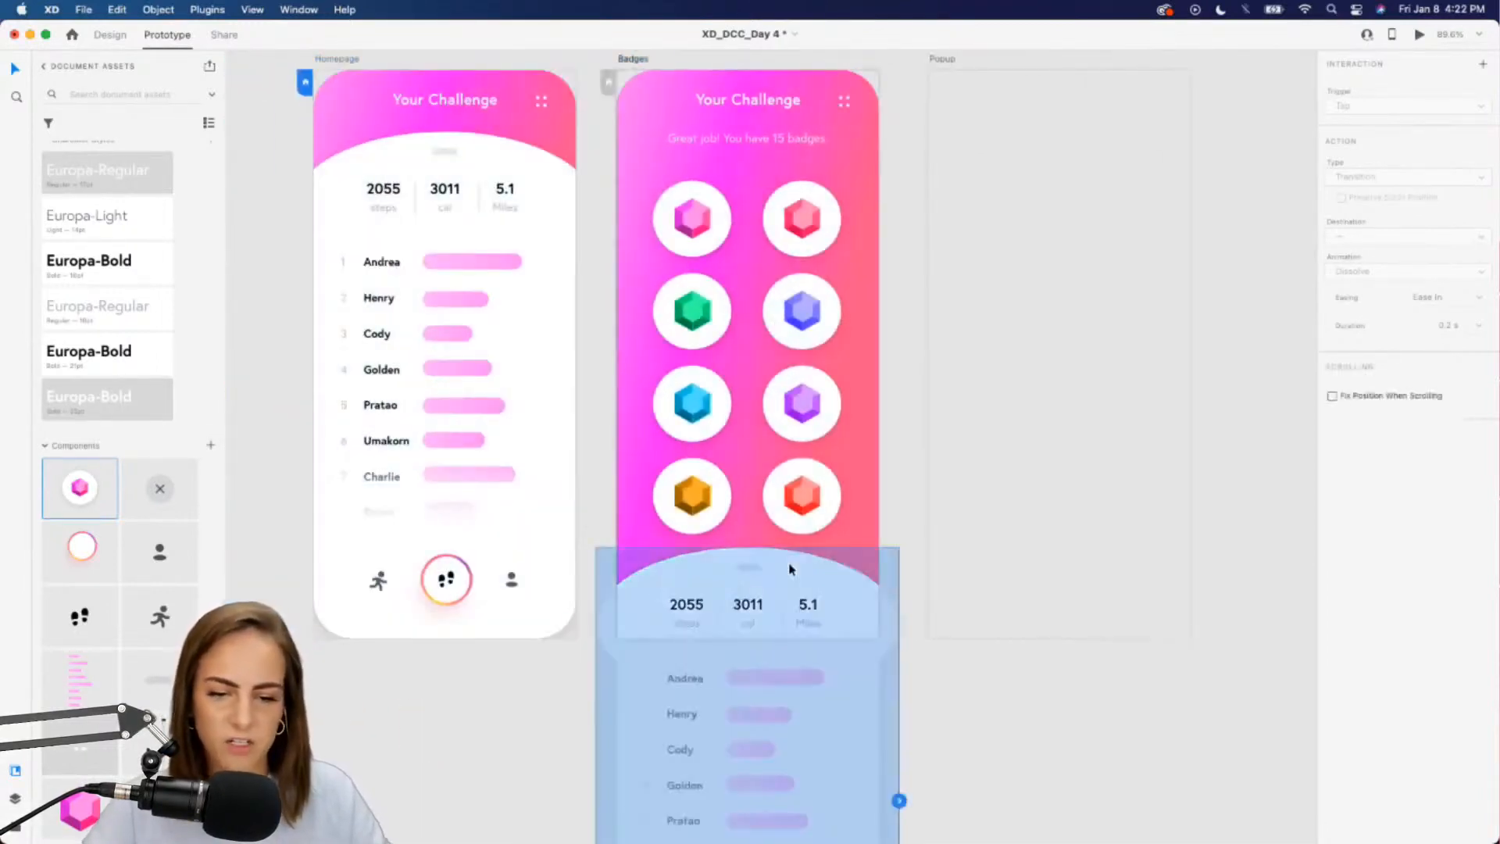
pyautogui.scroll(-2, 820, 594)
pyautogui.moveTo(938, 710); pyautogui.dragTo(609, 333)
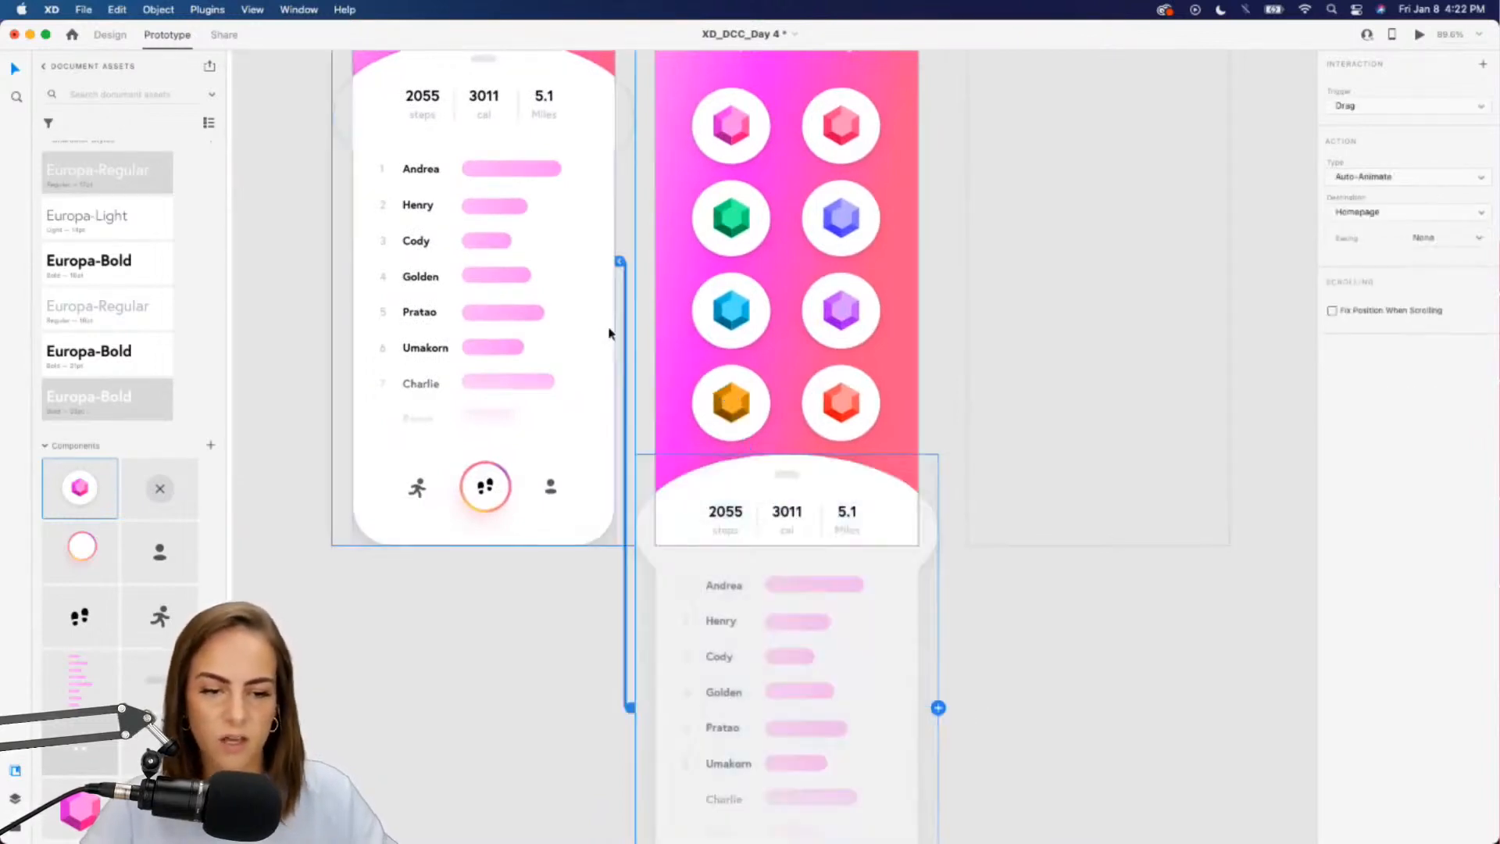
pyautogui.click(1406, 106)
pyautogui.click(1383, 92)
# Preview the flow from Homepage, pull the panel down, scroll the badges, return to the scoreboard, and close the preview
pyautogui.click(485, 437)
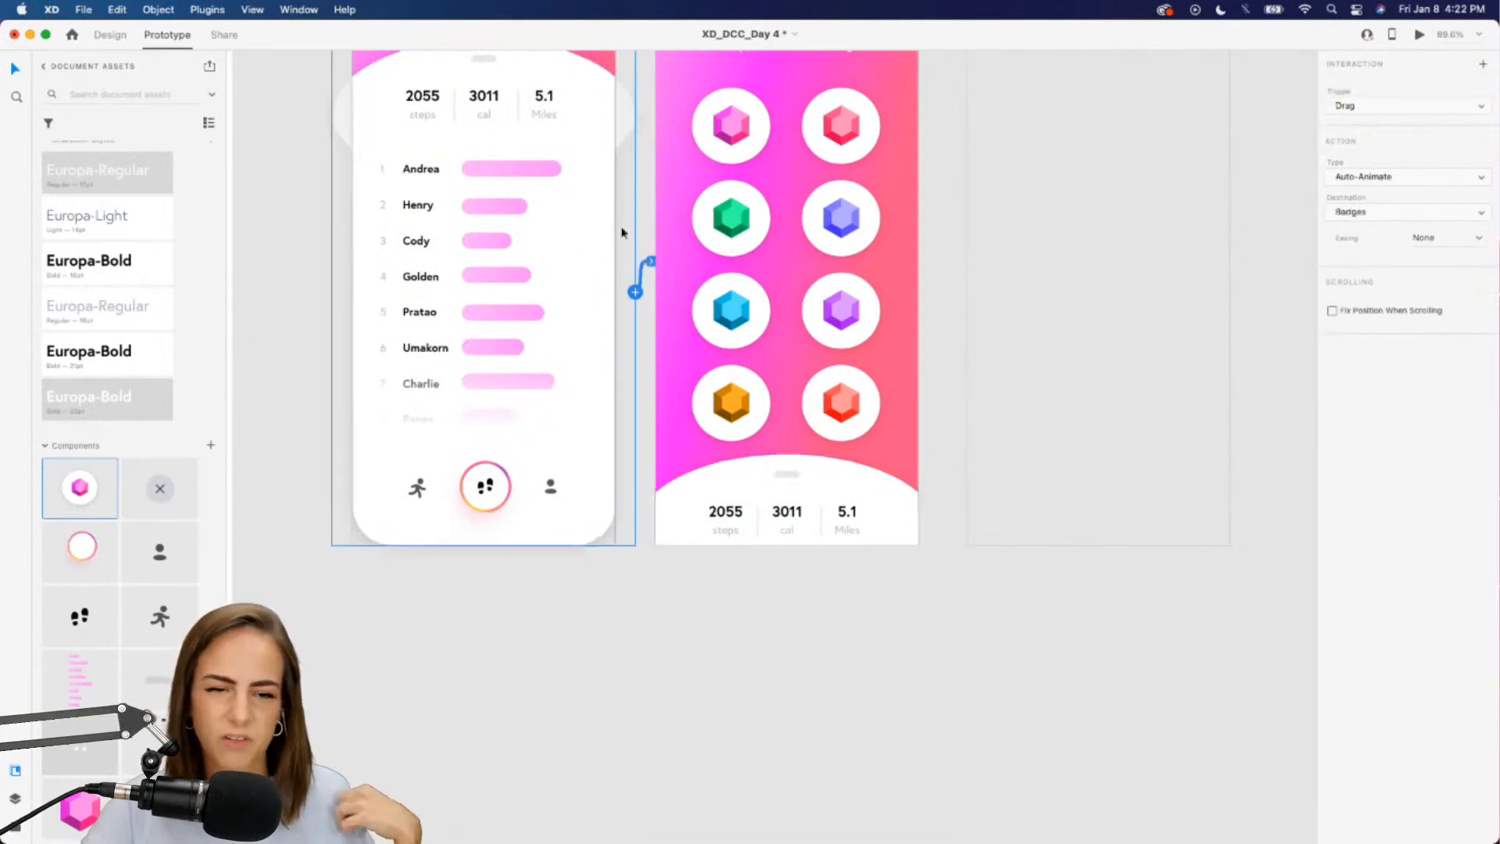
pyautogui.click(1420, 34)
pyautogui.moveTo(972, 210); pyautogui.dragTo(988, 598)
pyautogui.scroll(-2, 1042, 560)
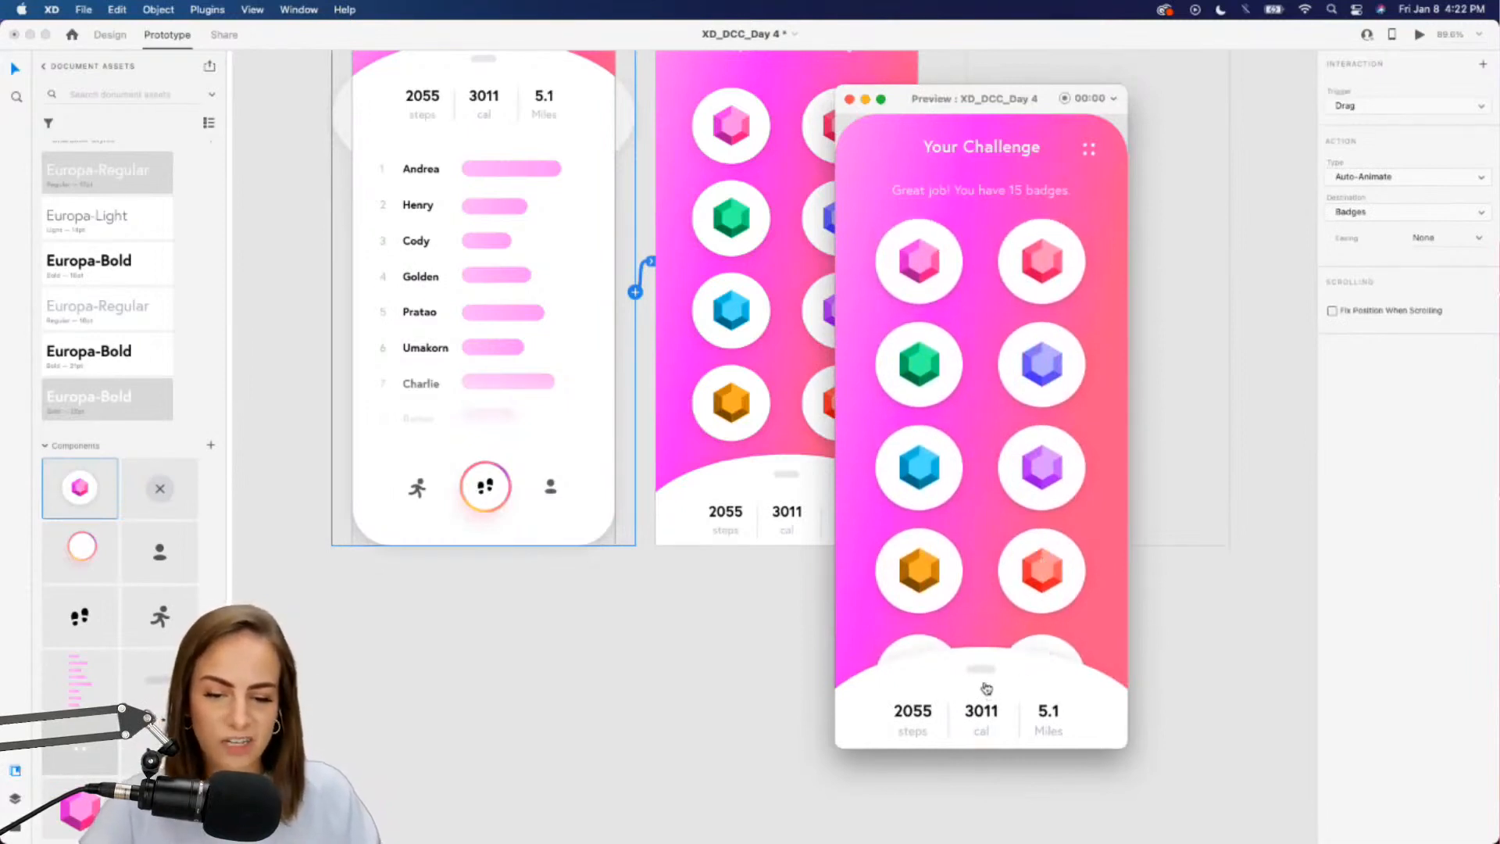
pyautogui.moveTo(985, 687); pyautogui.dragTo(983, 438)
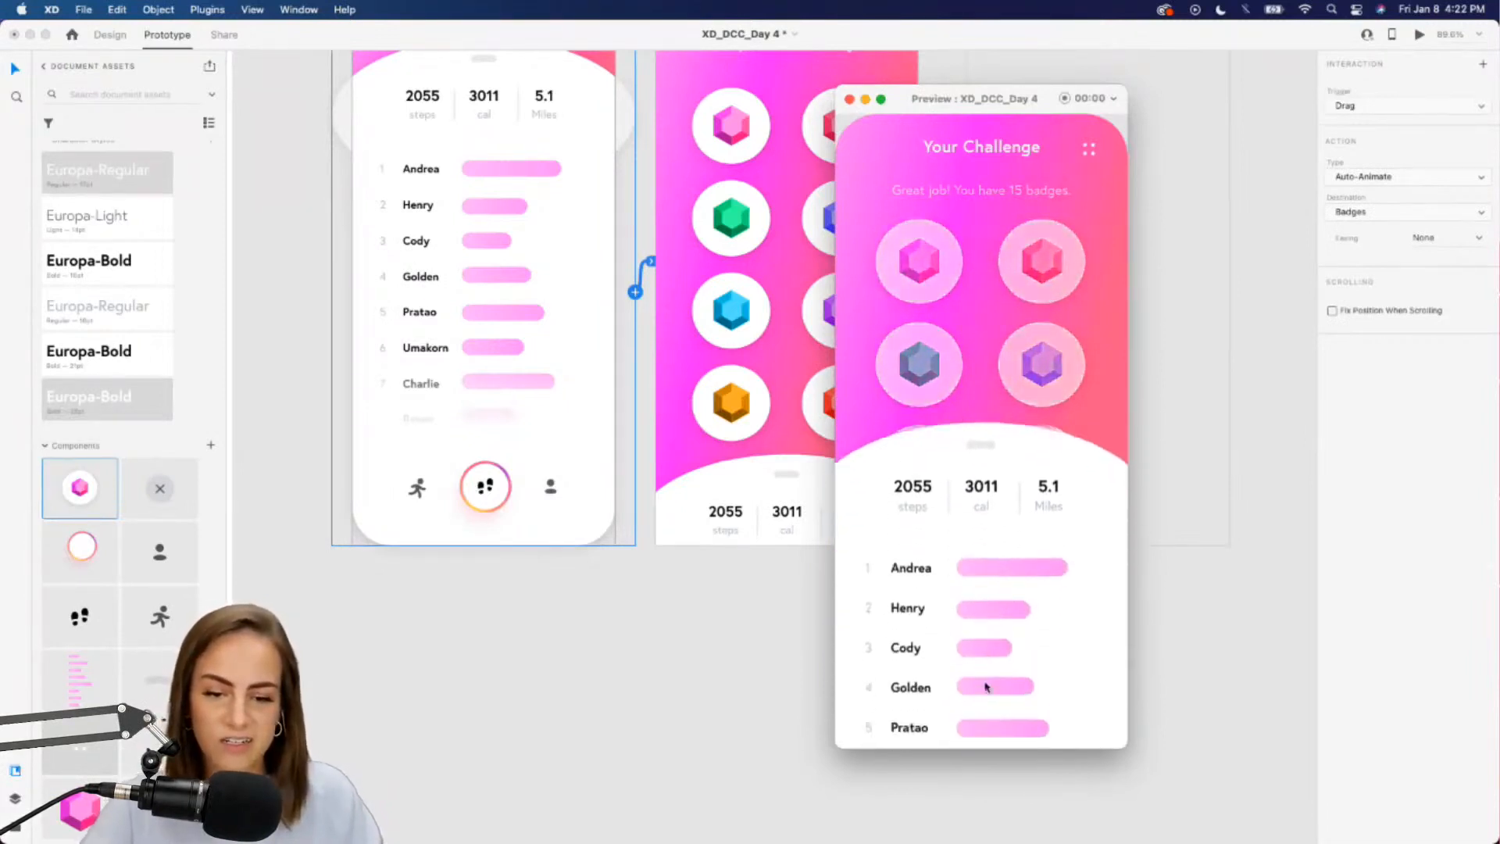
pyautogui.click(850, 99)
# Choose a shorter duration for the Badges stats panel's Auto-Animate transition back to Homepage
pyautogui.click(767, 513)
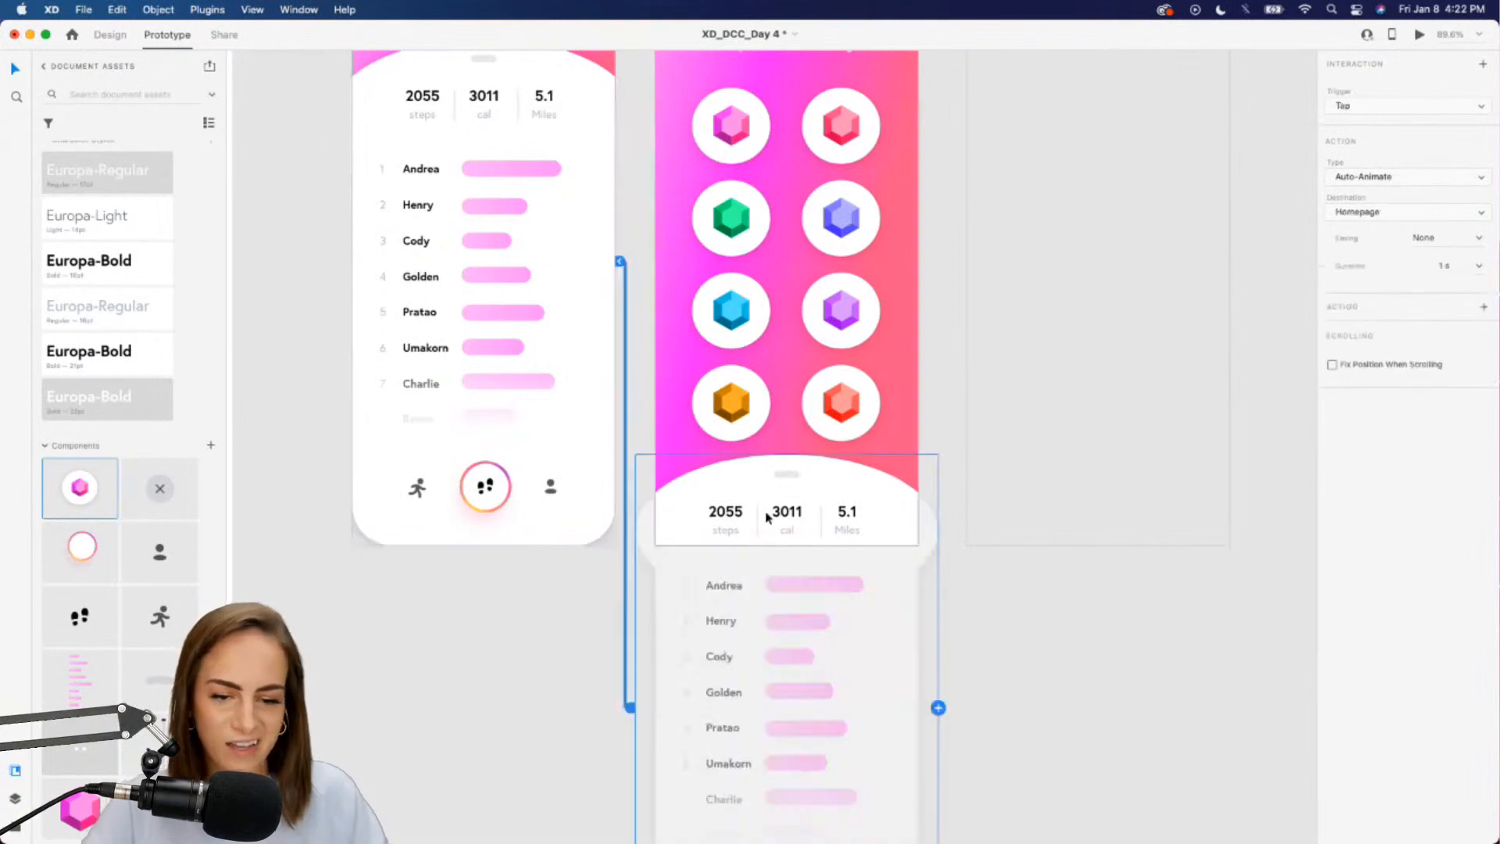
pyautogui.click(1479, 267)
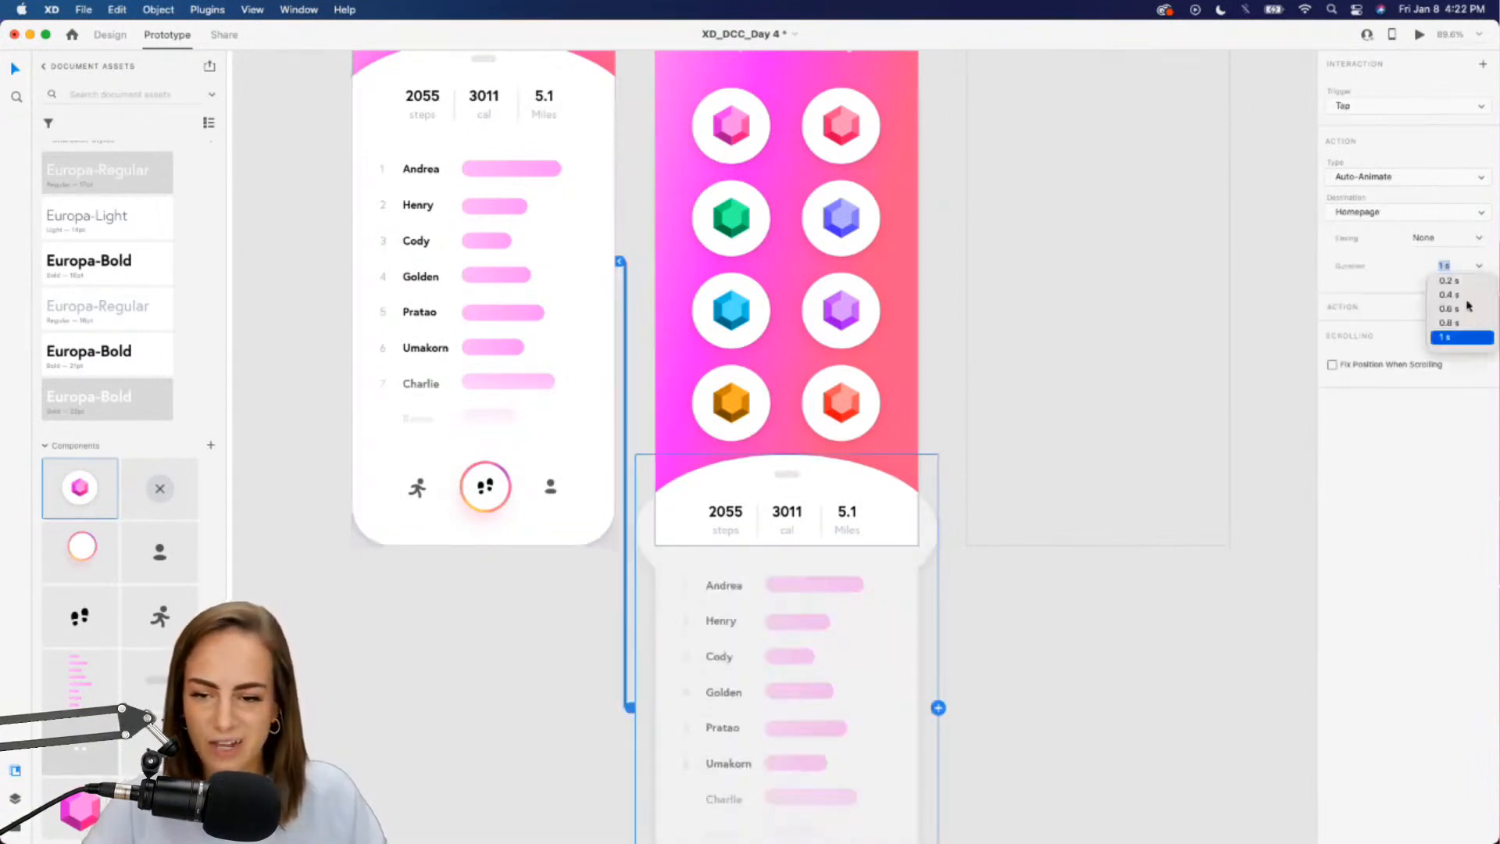
pyautogui.click(1466, 302)
# Preview the prototype again to test the return transition from Badges to Homepage, and close the preview
pyautogui.click(869, 329)
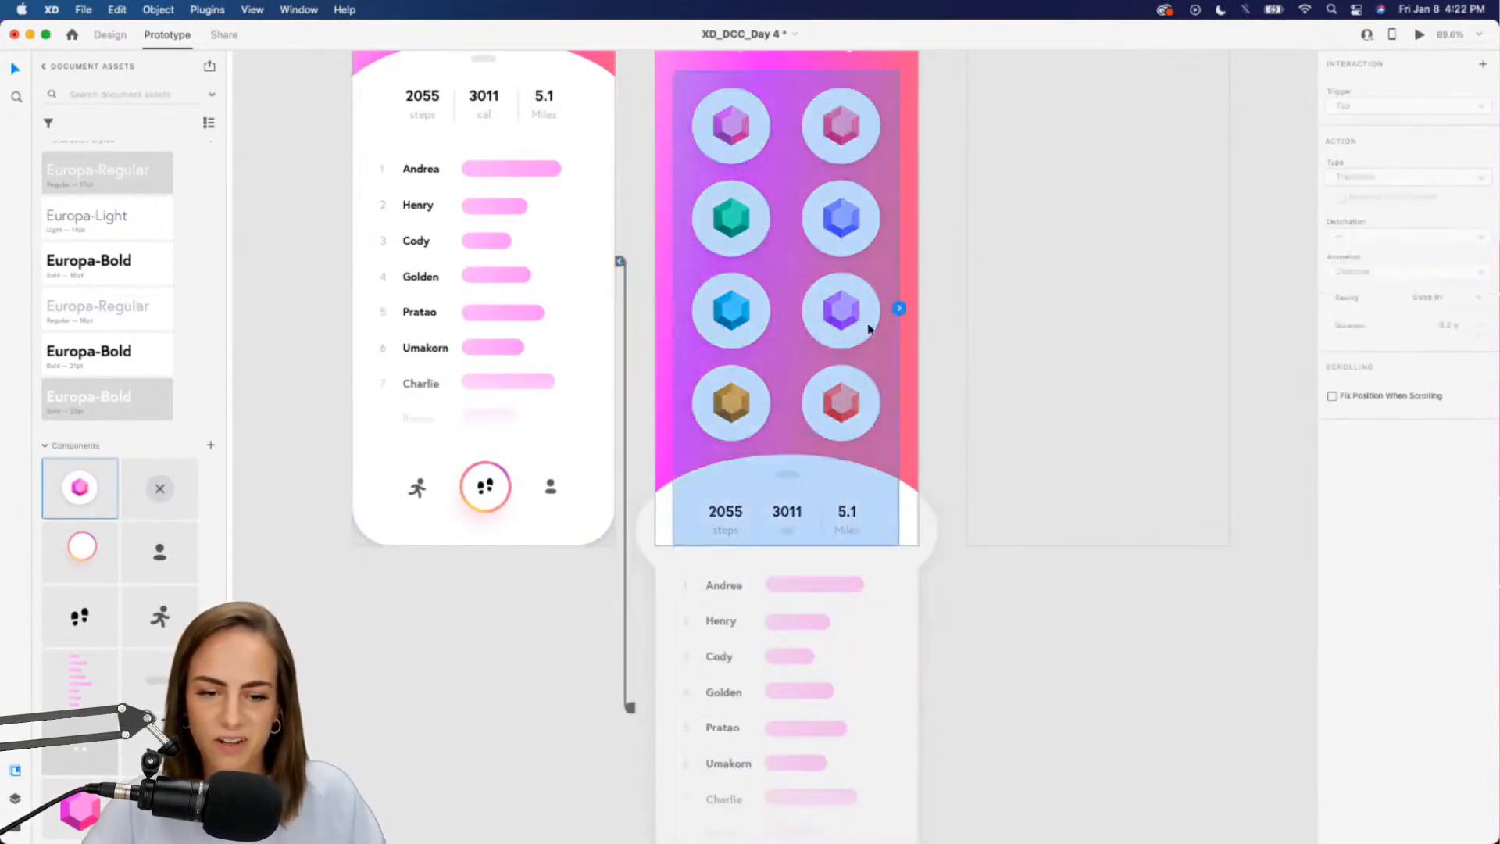
pyautogui.click(1422, 36)
pyautogui.click(971, 671)
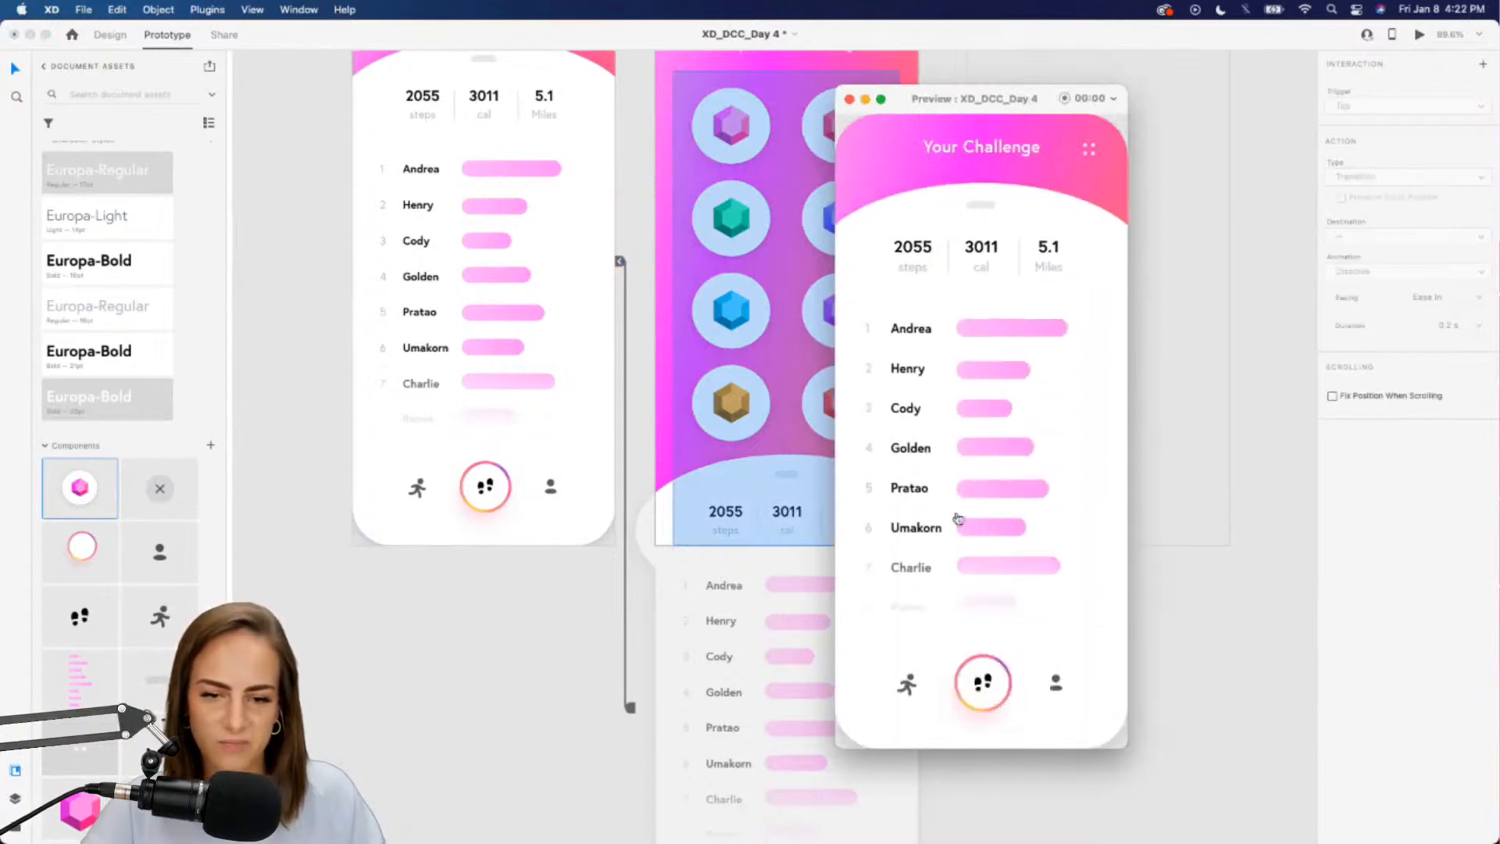
pyautogui.click(850, 100)
# Preview the finished example from artboard iPhone X, XS, 11 Pro – 20 through the milestone popup, See Badges and back to the scoreboard
pyautogui.scroll(-5, 941, 305)
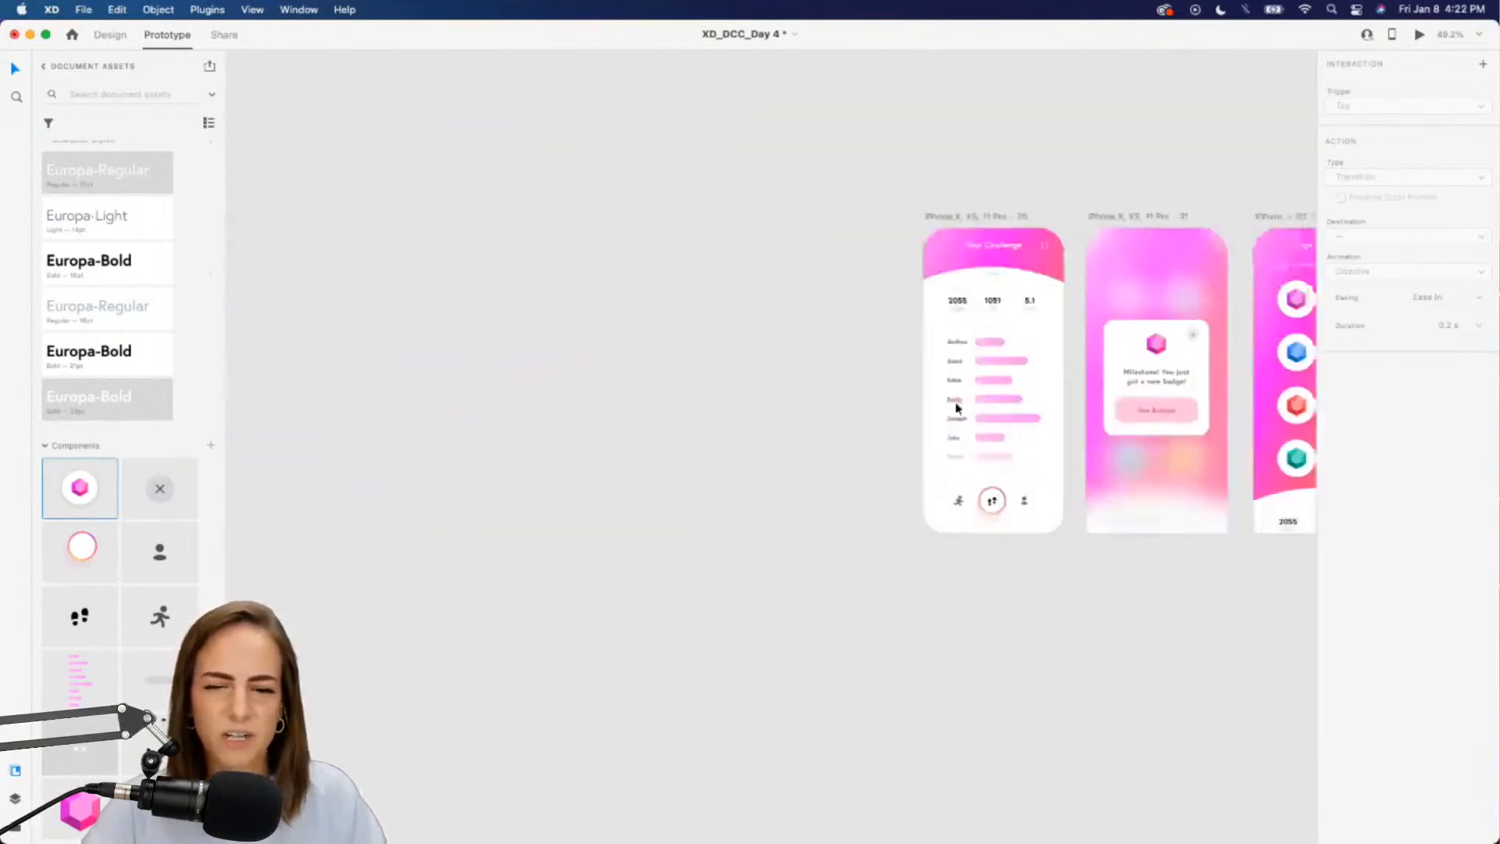
pyautogui.hscroll(10, 955, 402)
pyautogui.scroll(3, 620, 508)
pyautogui.scroll(5, 620, 508)
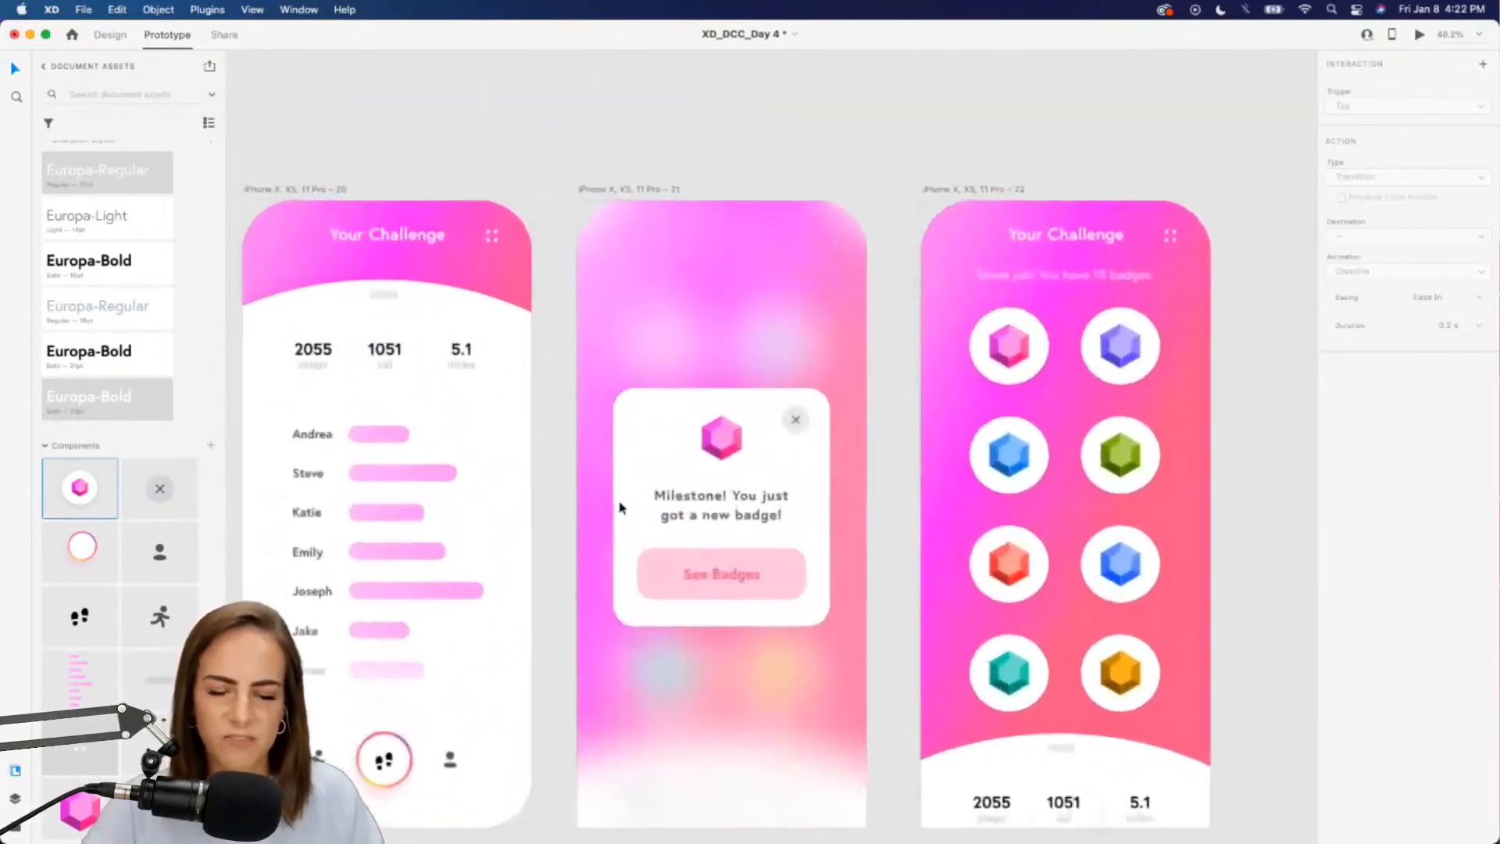
pyautogui.click(502, 438)
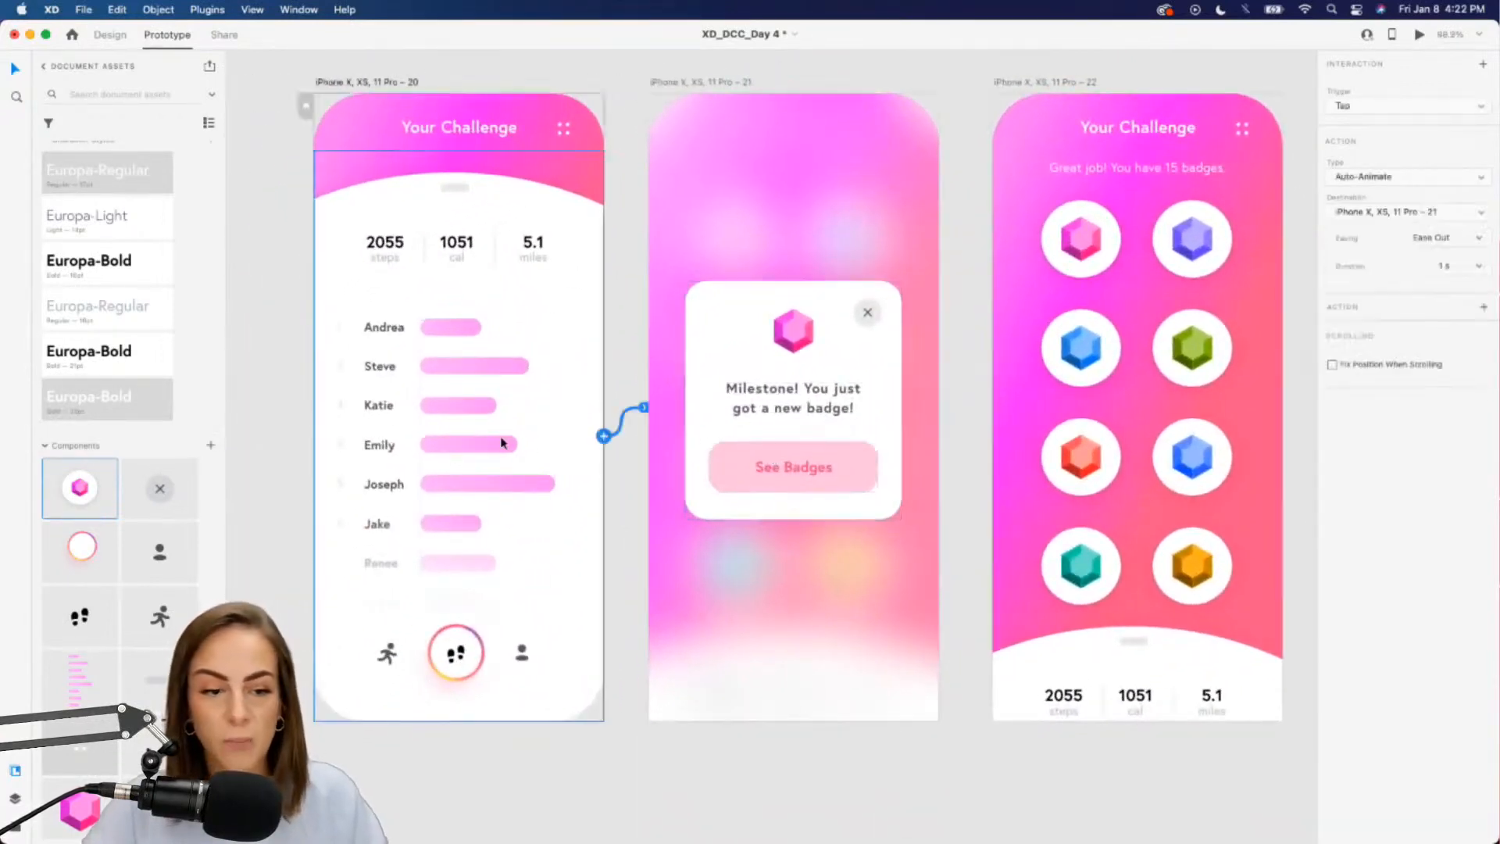
pyautogui.click(1421, 38)
pyautogui.hscroll(5, 765, 275)
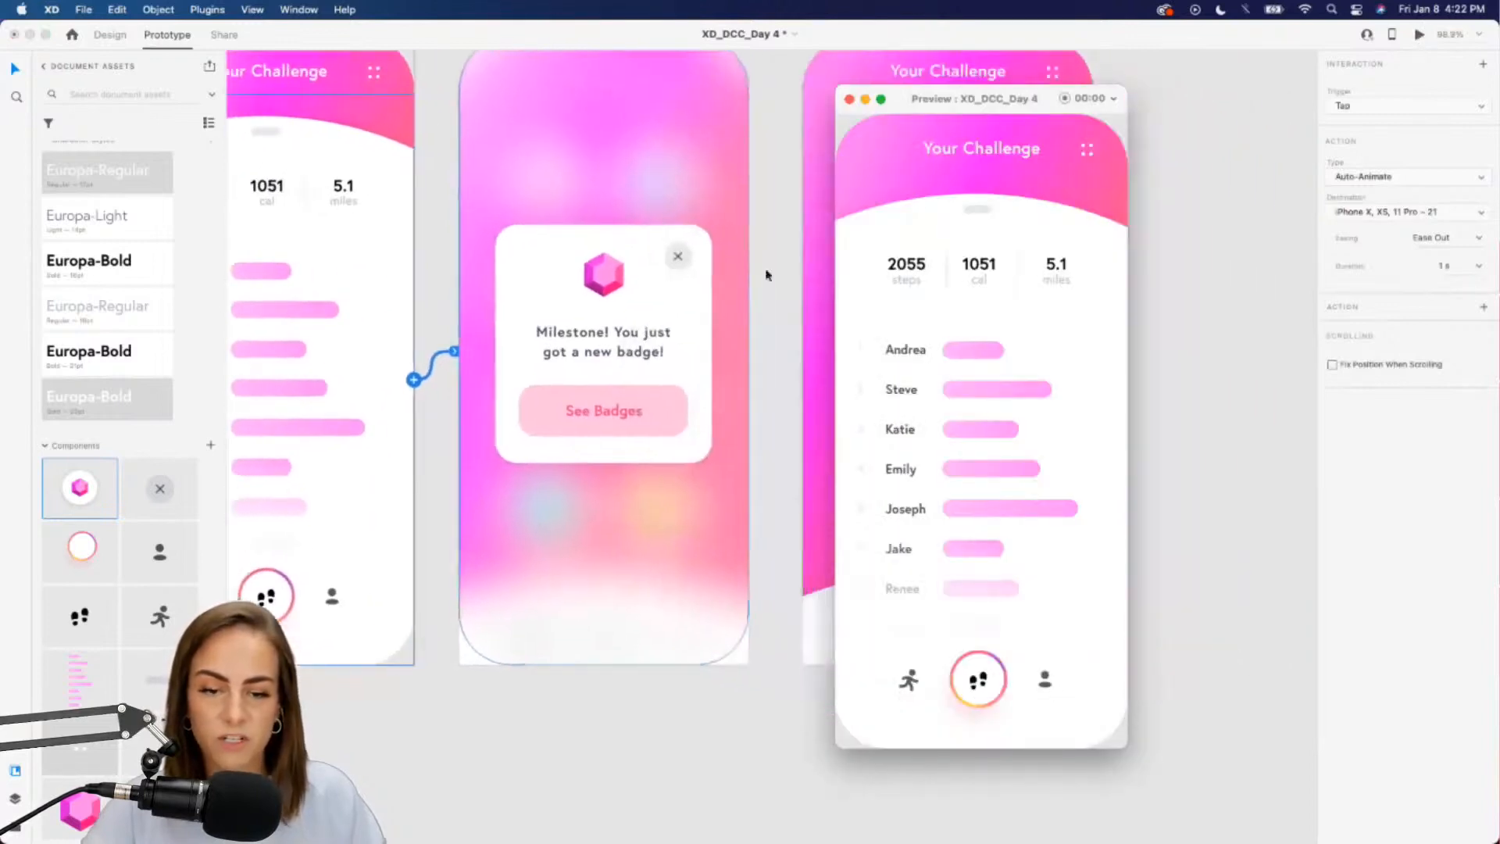
pyautogui.click(1012, 422)
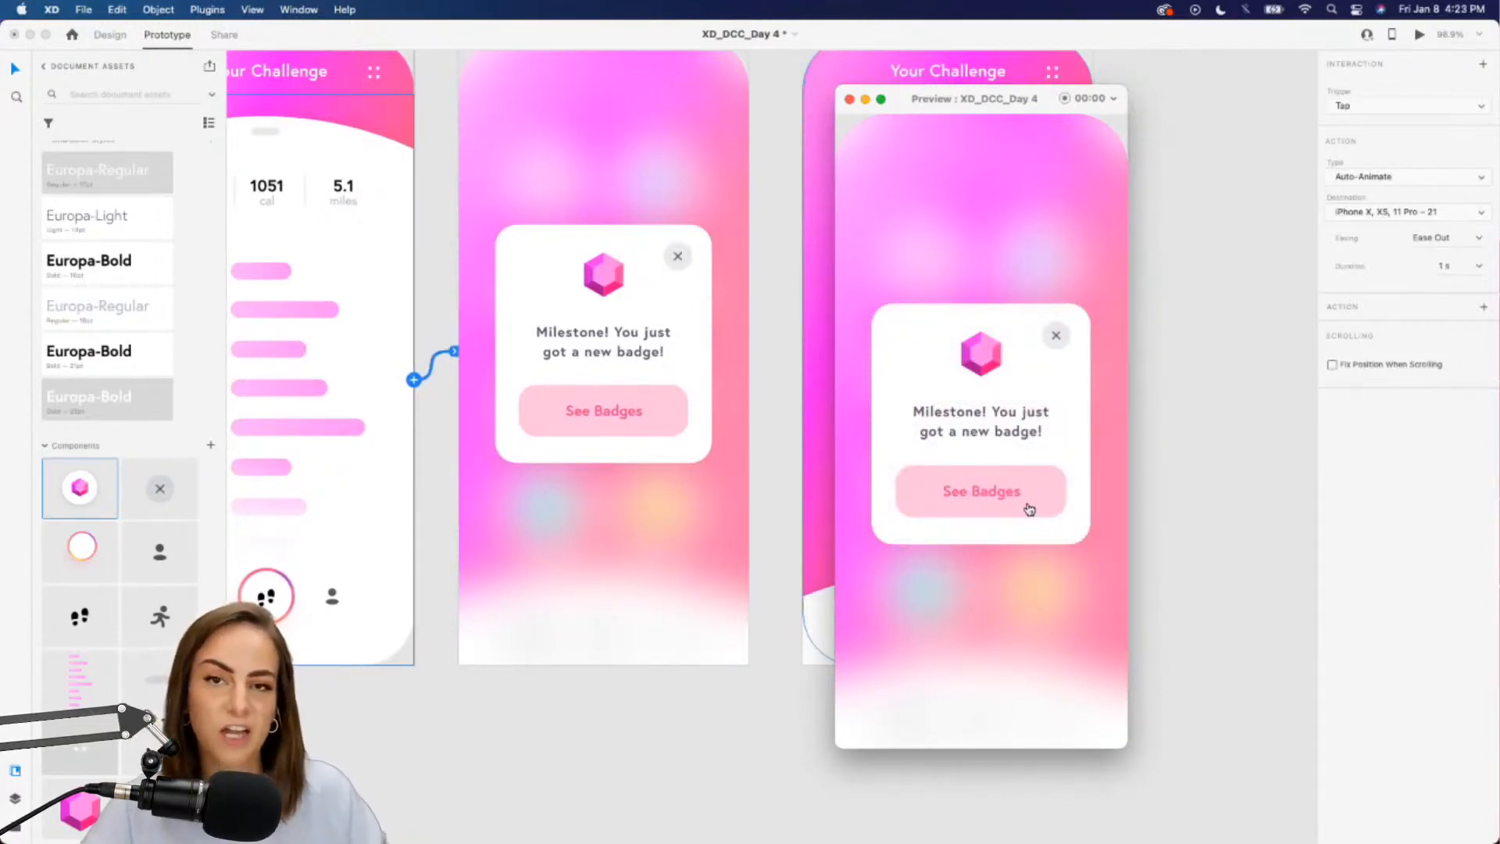
pyautogui.click(985, 500)
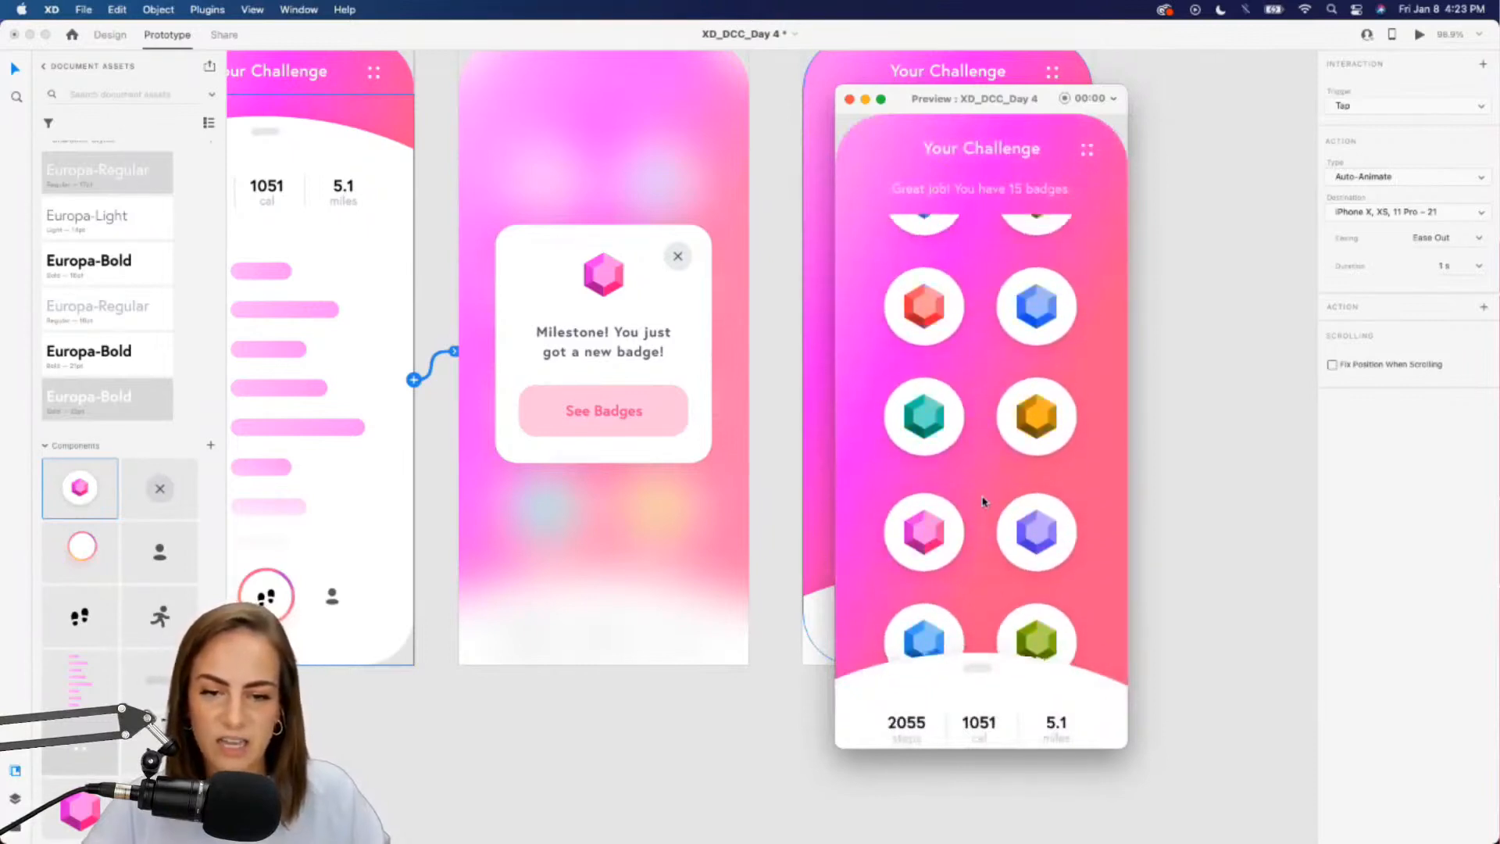
pyautogui.click(976, 727)
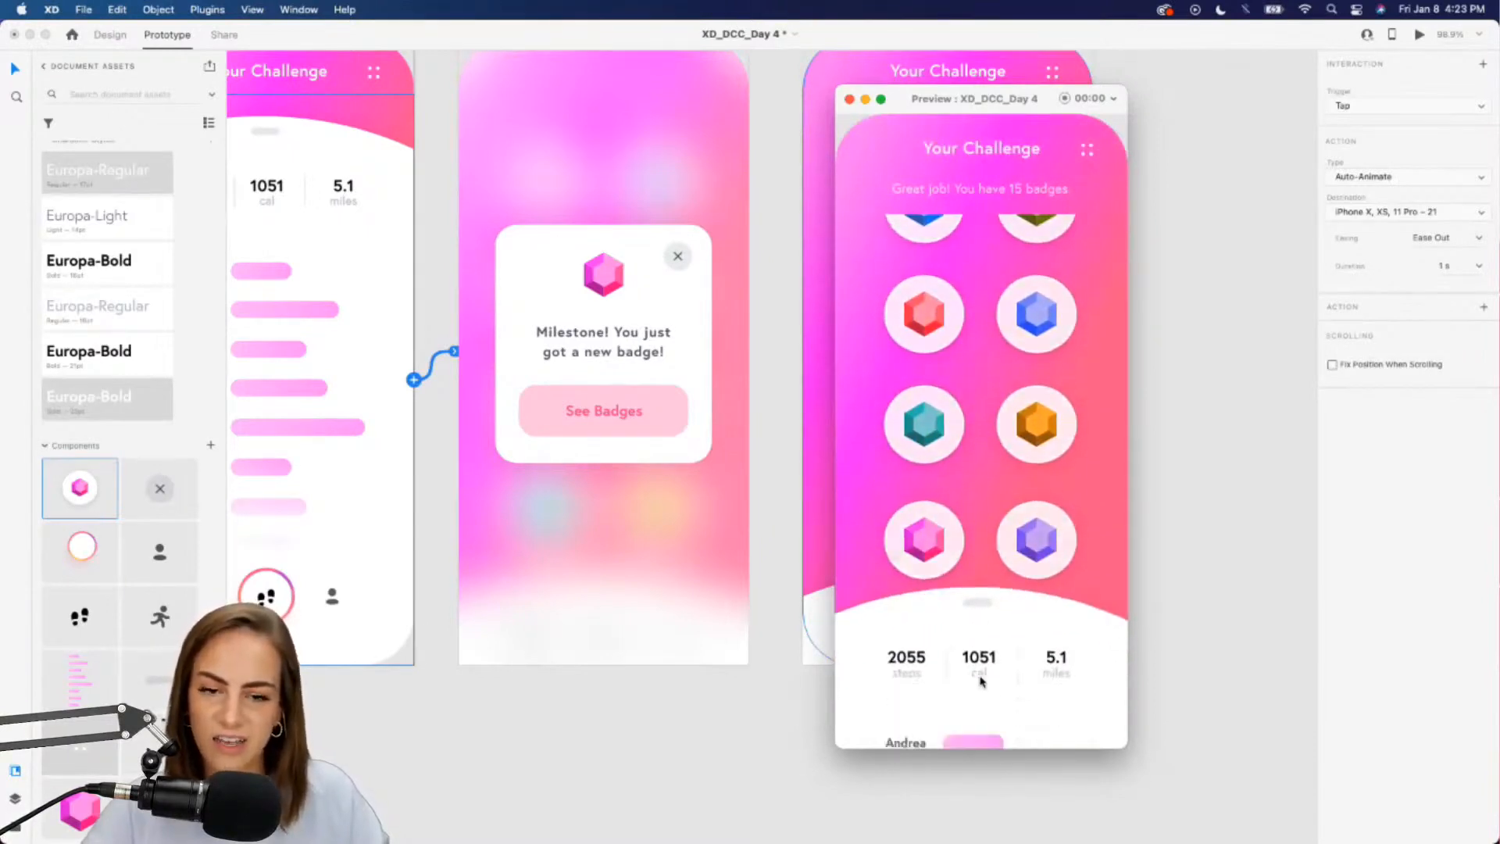
pyautogui.click(849, 99)
# Return to the Homepage, Badges and Popup artboards and look over the working design
pyautogui.scroll(-5, 769, 412)
pyautogui.hscroll(8, 771, 412)
pyautogui.hscroll(-6, 769, 413)
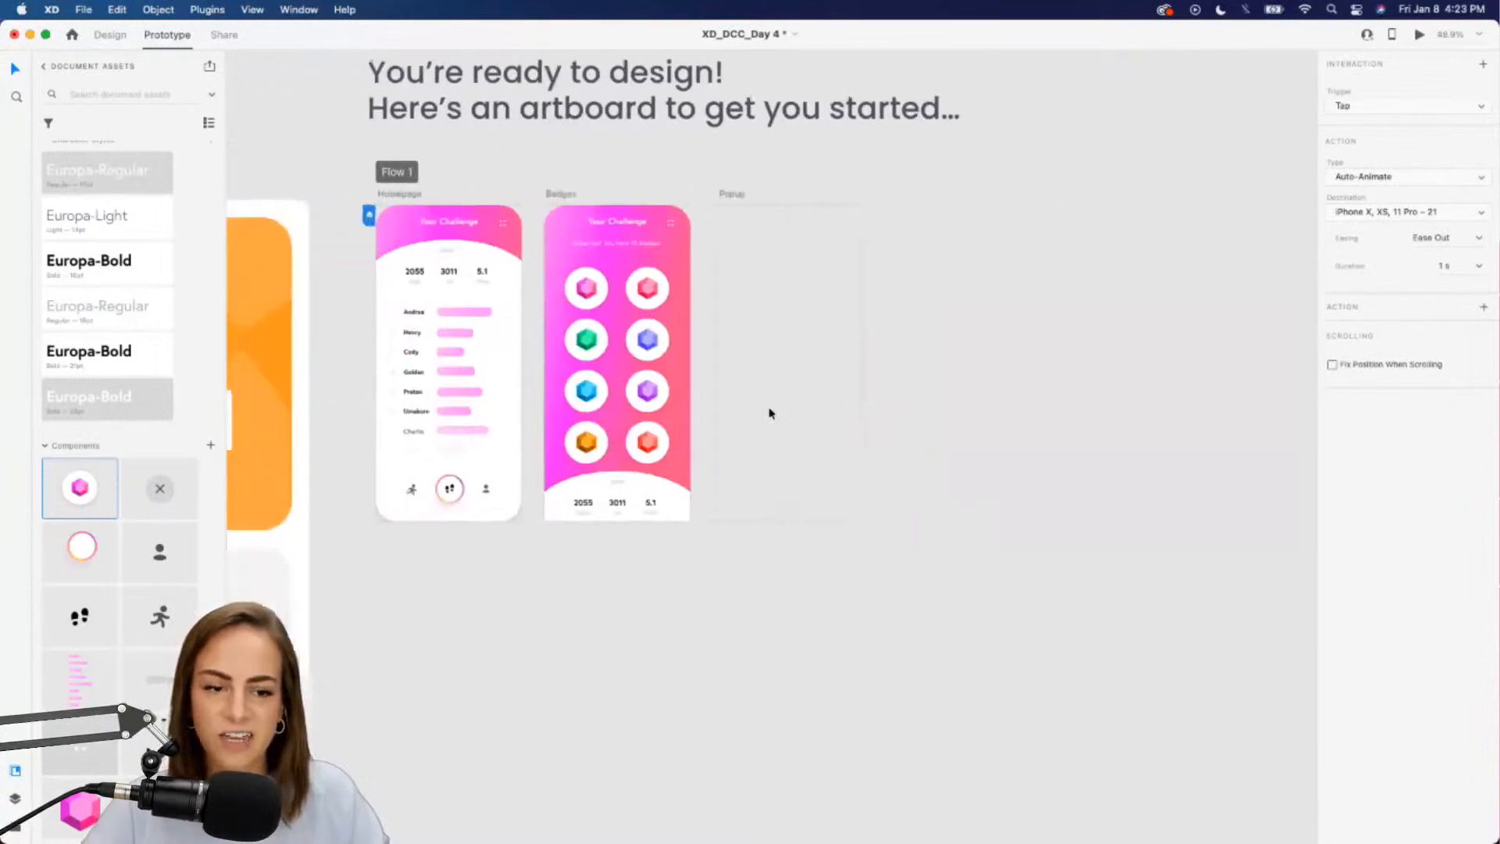
pyautogui.scroll(5, 770, 411)
pyautogui.scroll(2, 756, 374)
pyautogui.hscroll(-2, 755, 374)
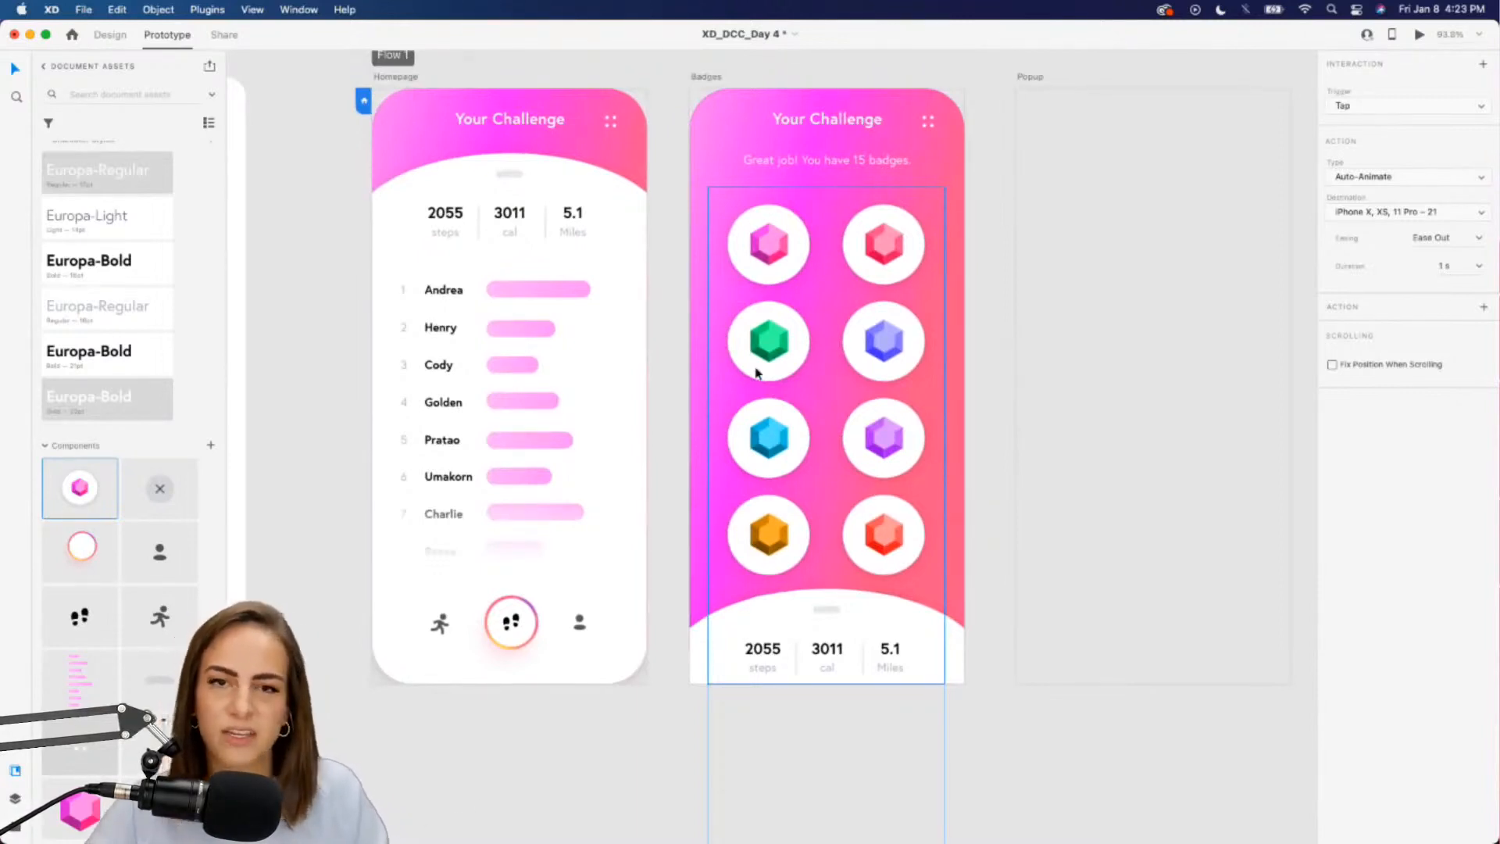
pyautogui.hscroll(-3, 757, 374)
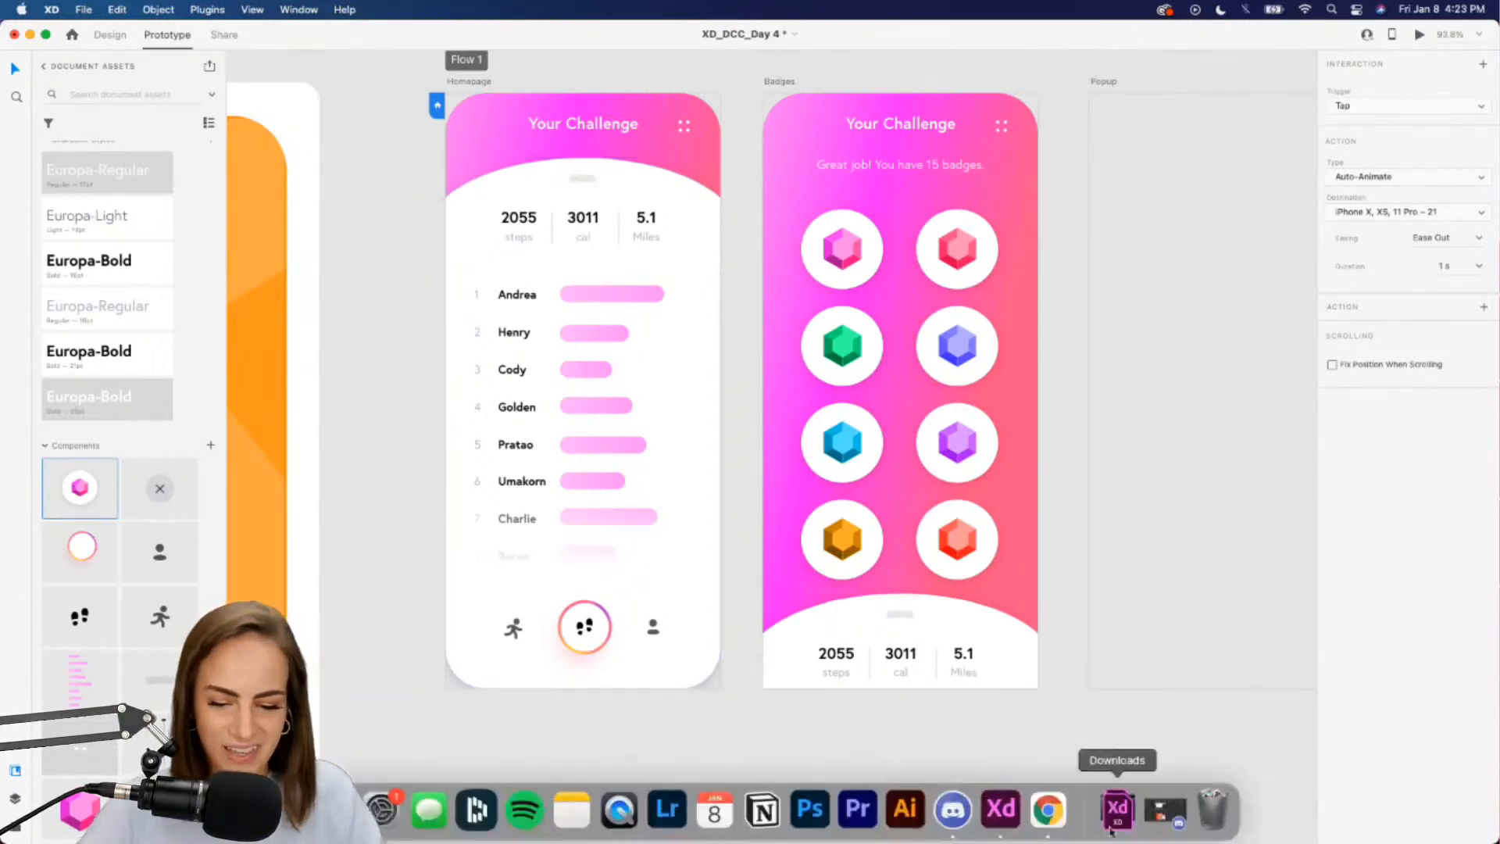
# Switch to Chrome and show the Behance project search results for xddailychallenge
pyautogui.click(1051, 821)
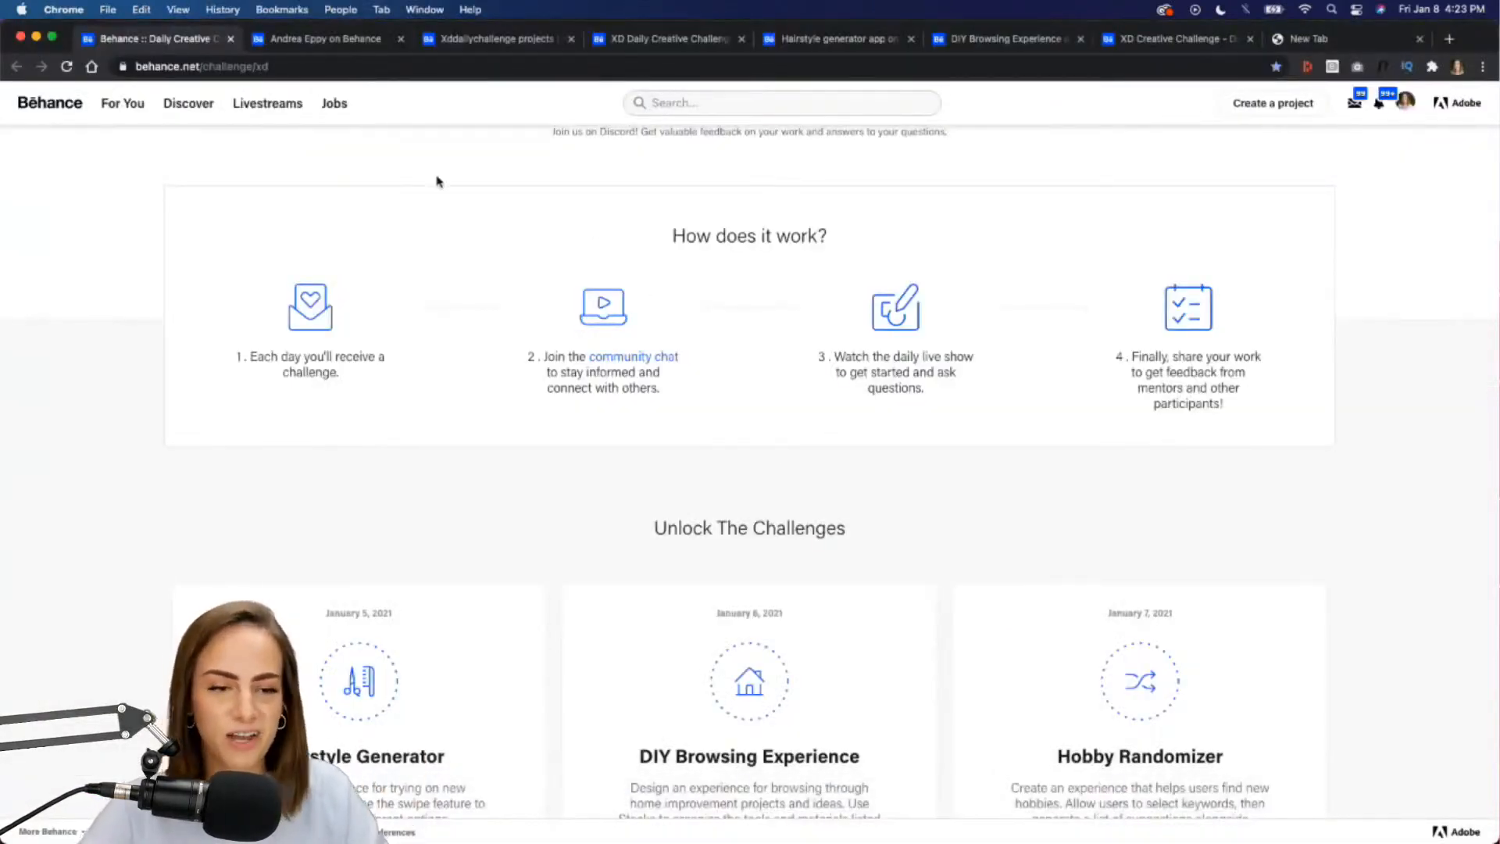
pyautogui.click(485, 40)
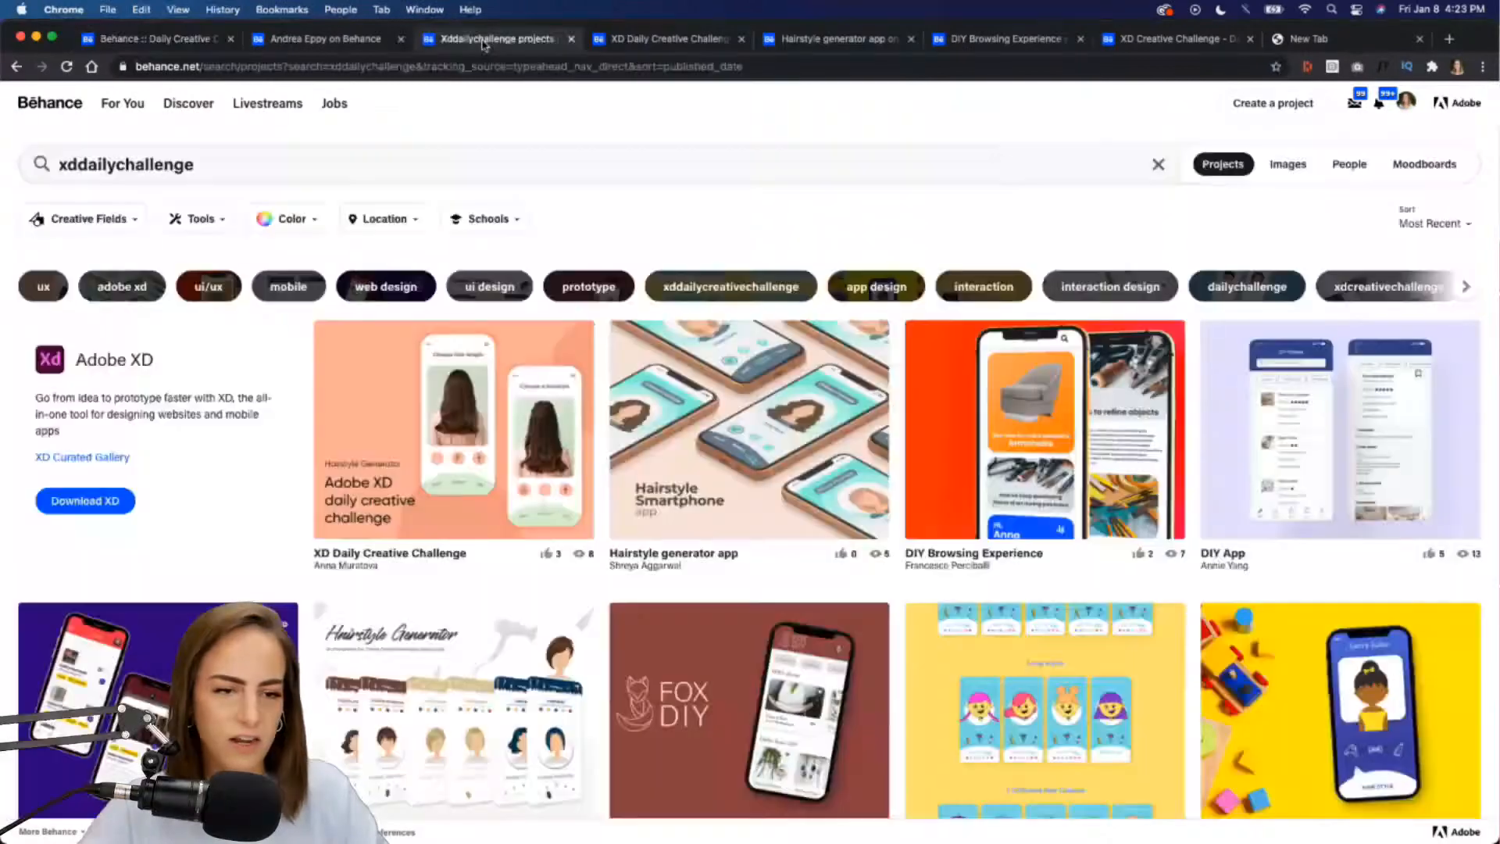
# Open the June 8–19 XD Daily Creative Challenge project for editing, show the project tags in its settings, and cancel without changes
pyautogui.click(331, 46)
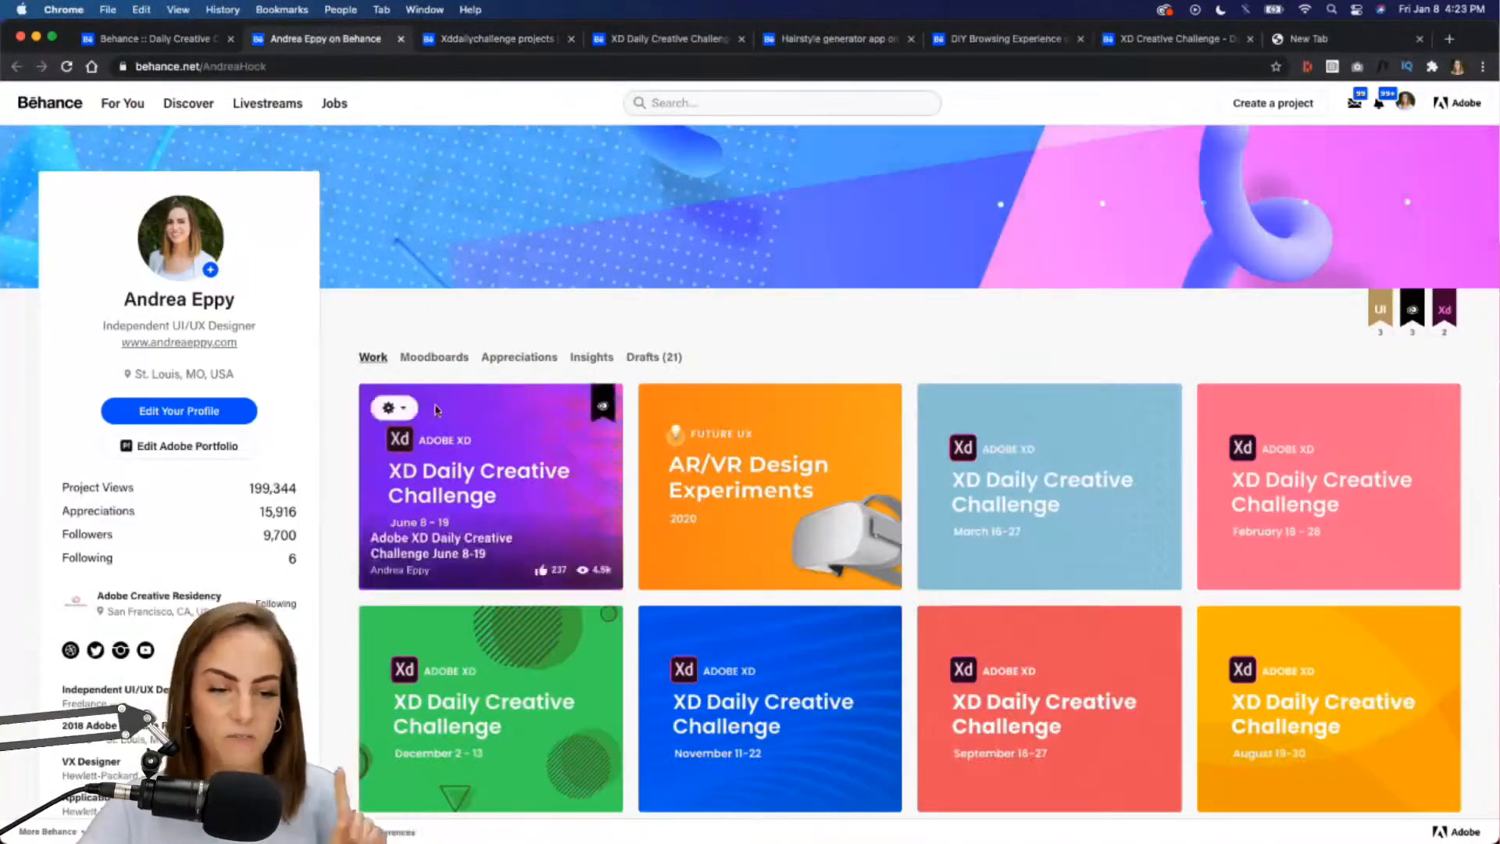
pyautogui.click(655, 358)
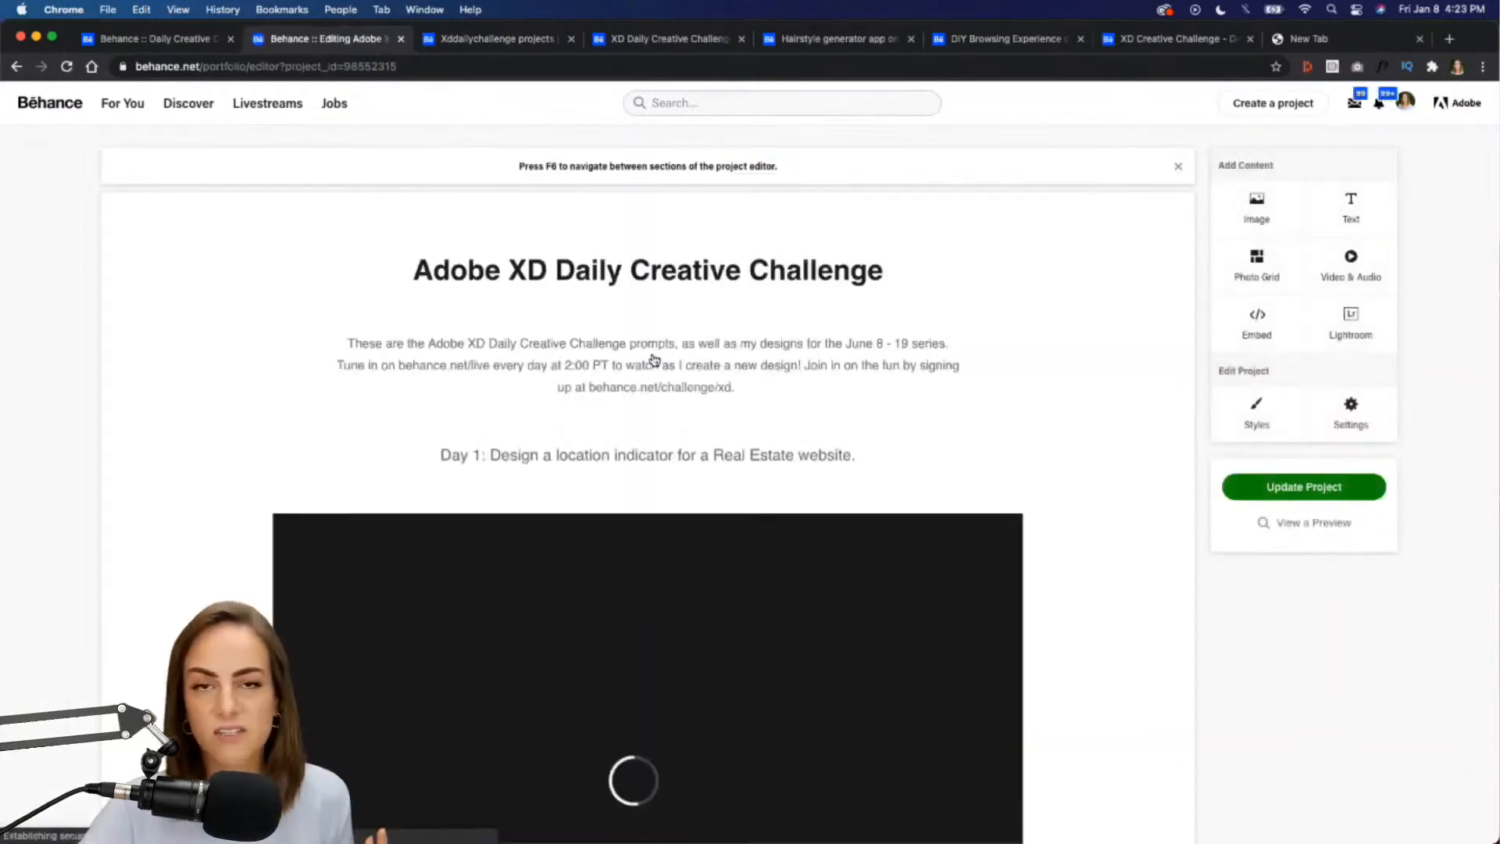
pyautogui.click(1338, 414)
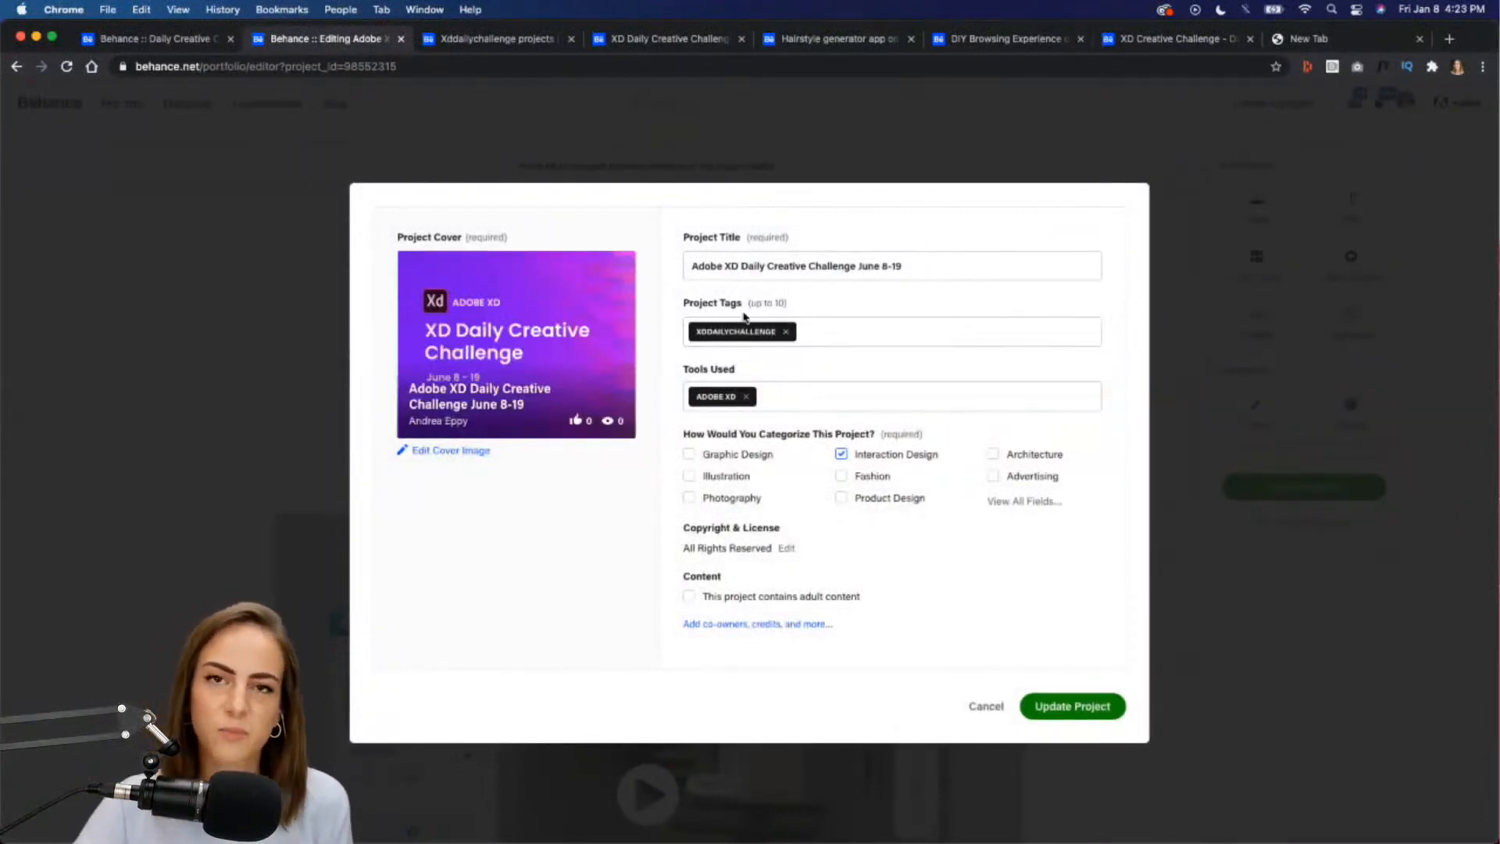
pyautogui.click(986, 706)
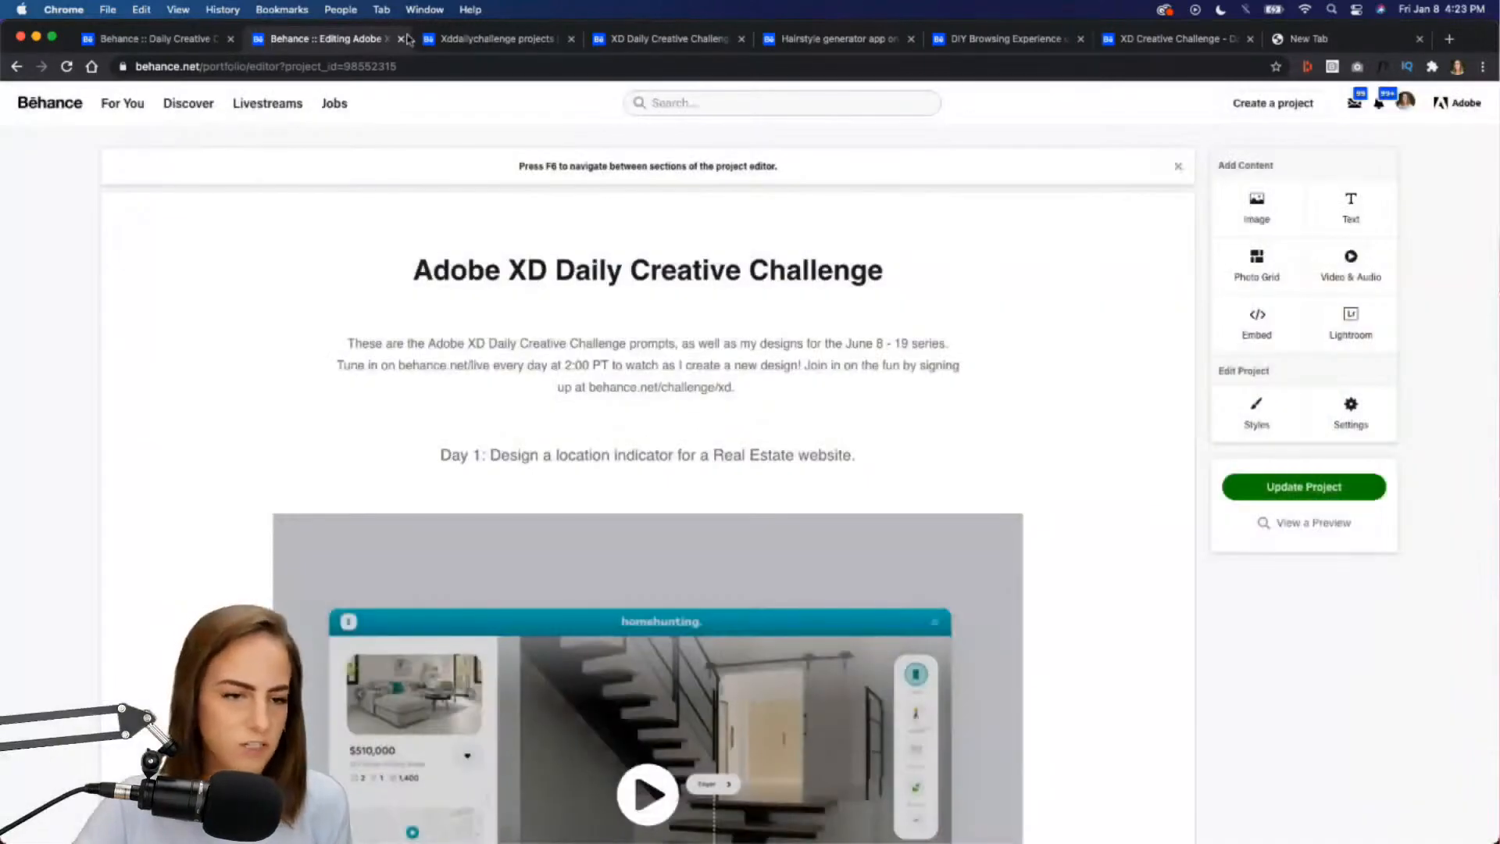
# Revisit the xddailychallenge search results and review the XD Daily Creative Challenge hairstyle project down to its prototype video
pyautogui.click(455, 41)
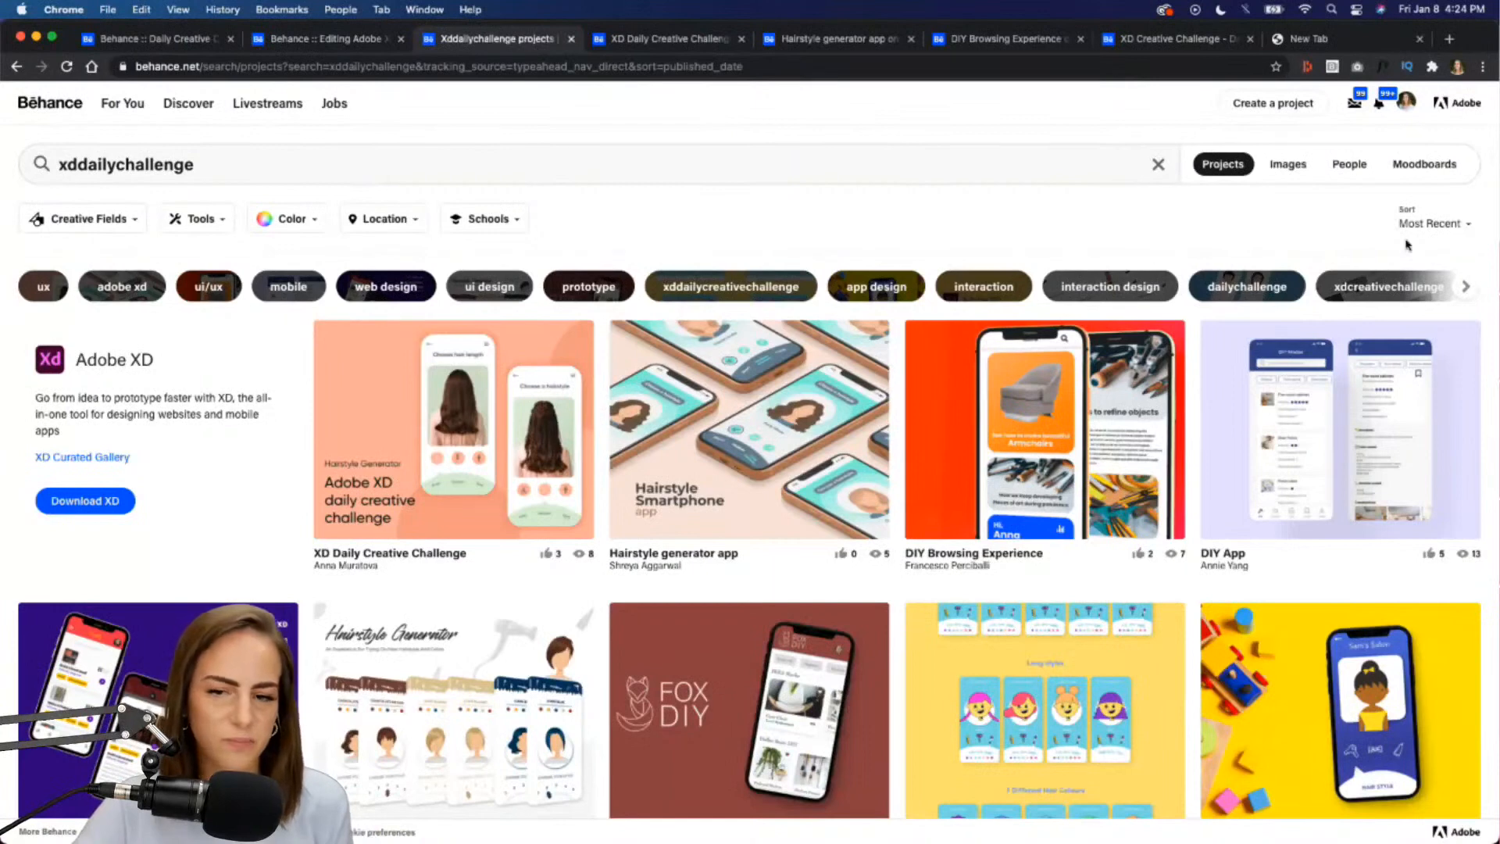
pyautogui.click(671, 40)
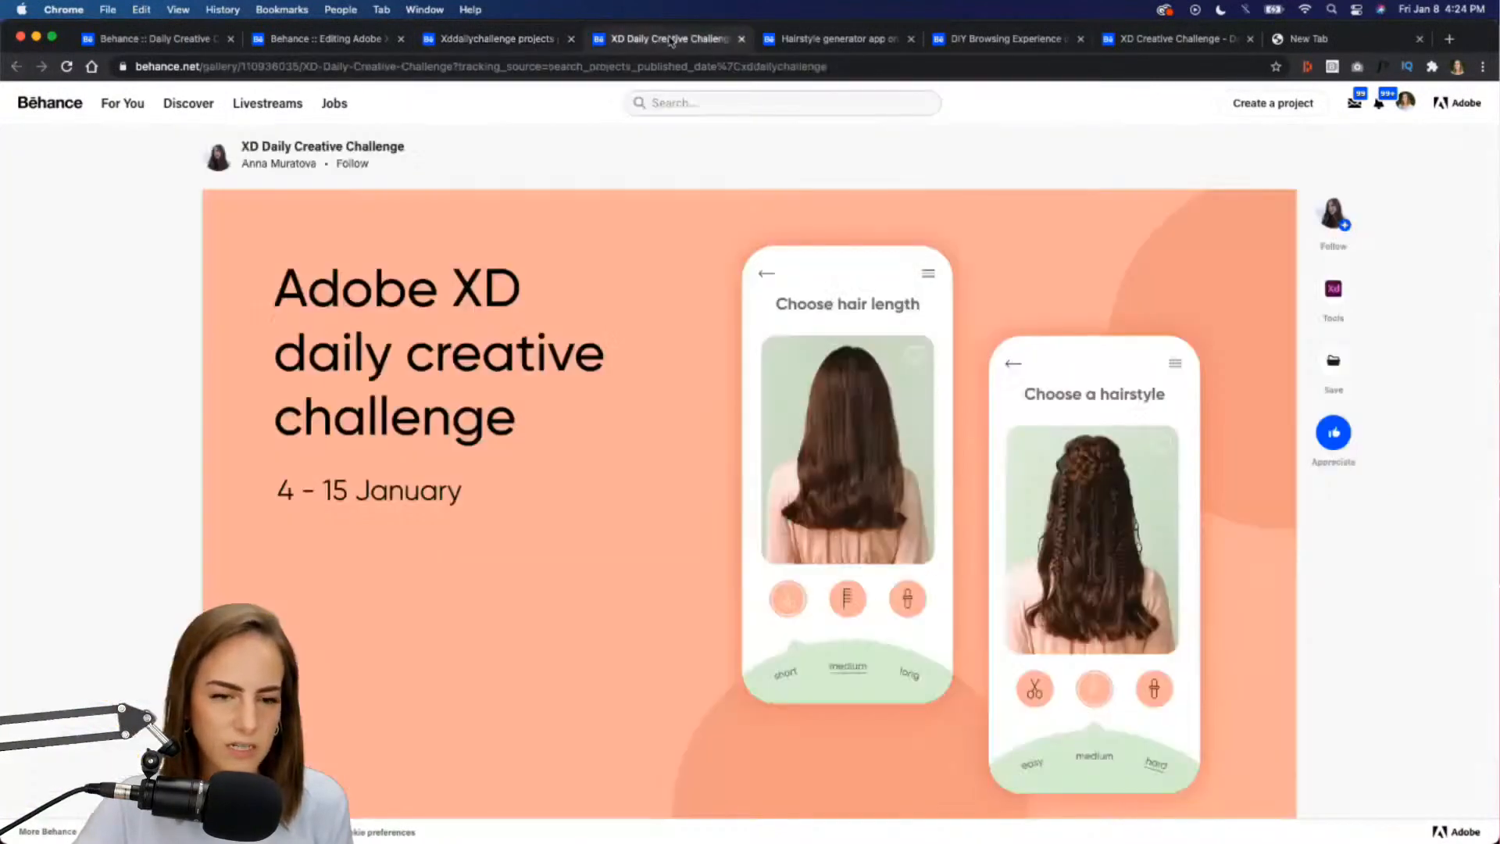
pyautogui.scroll(-1, 121, 512)
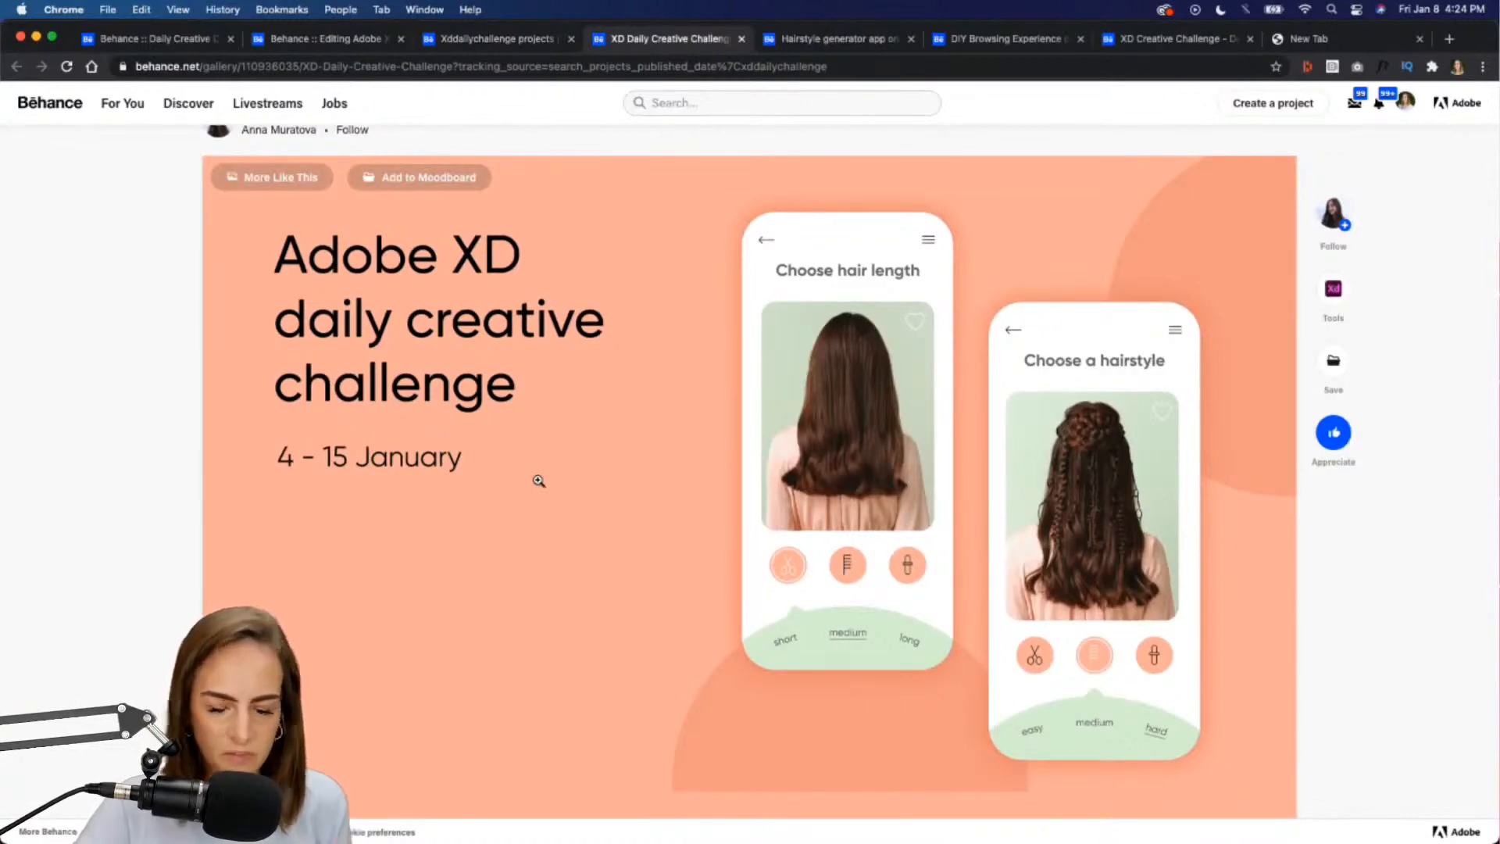
pyautogui.scroll(1, 540, 480)
pyautogui.scroll(-10, 539, 480)
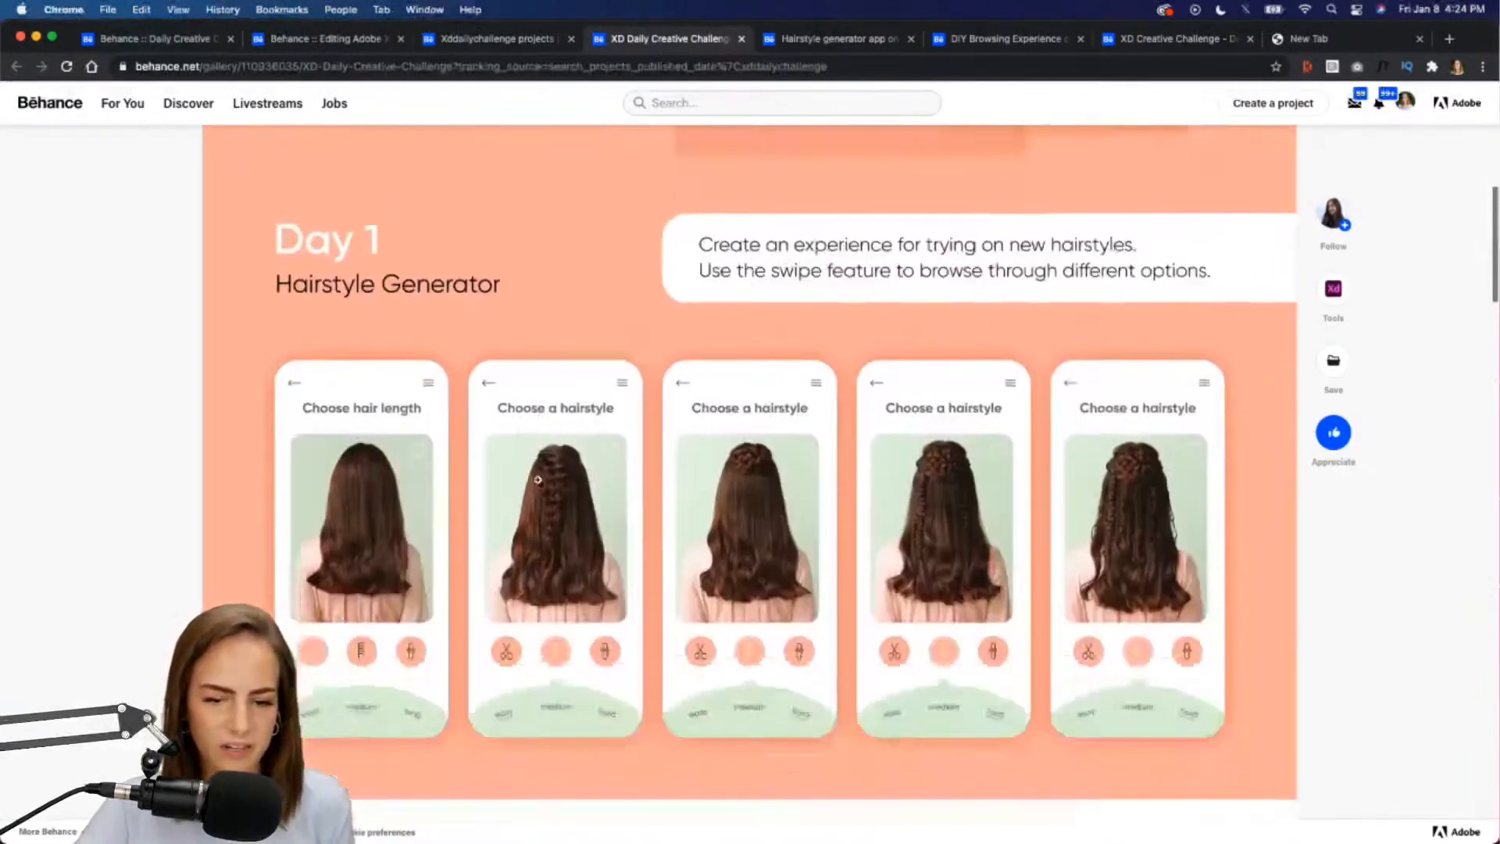
pyautogui.scroll(-15, 538, 480)
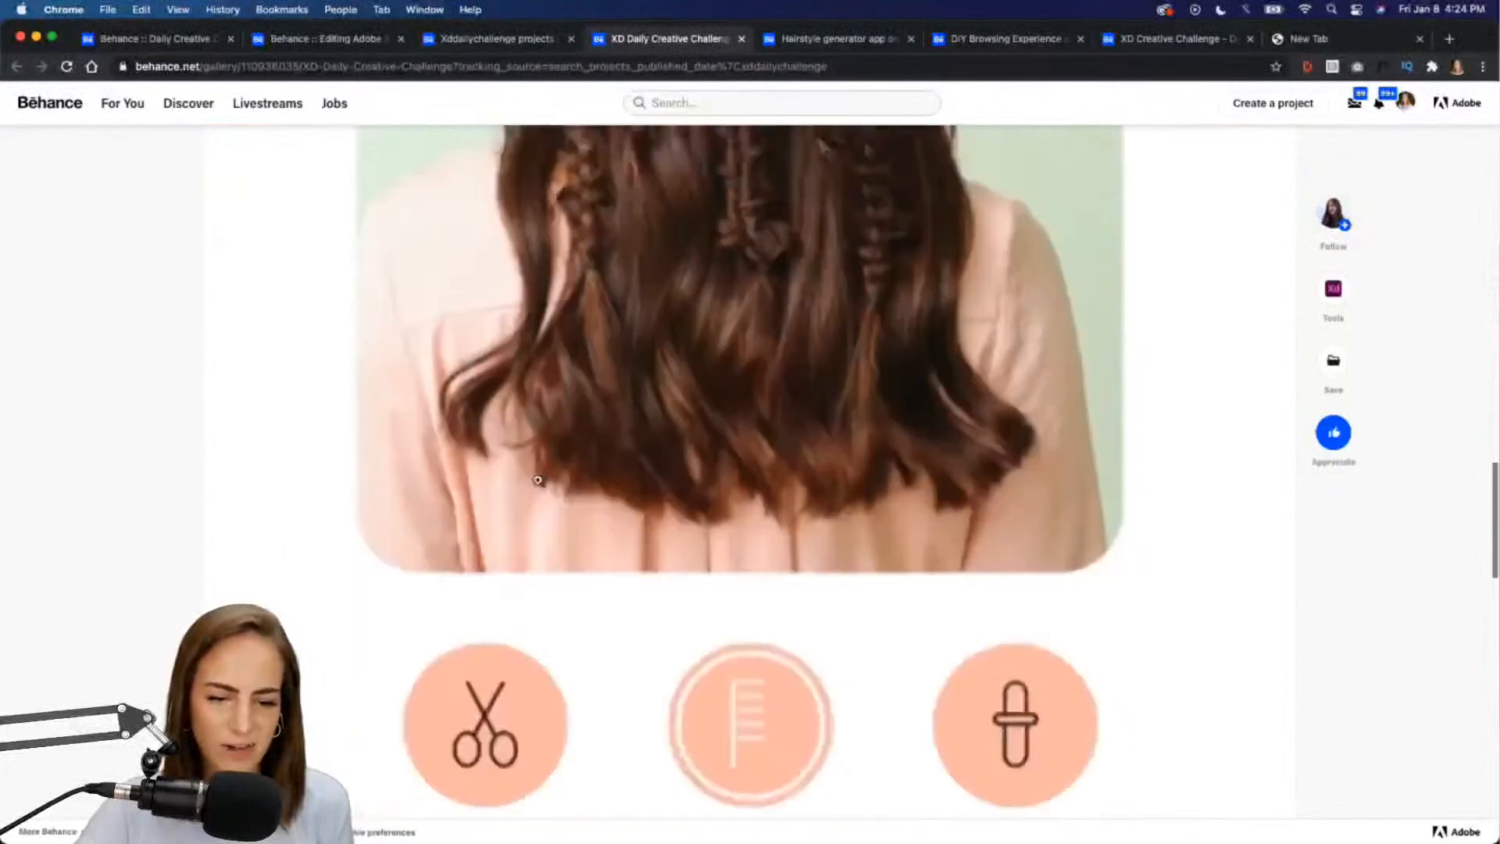
pyautogui.scroll(-12, 538, 480)
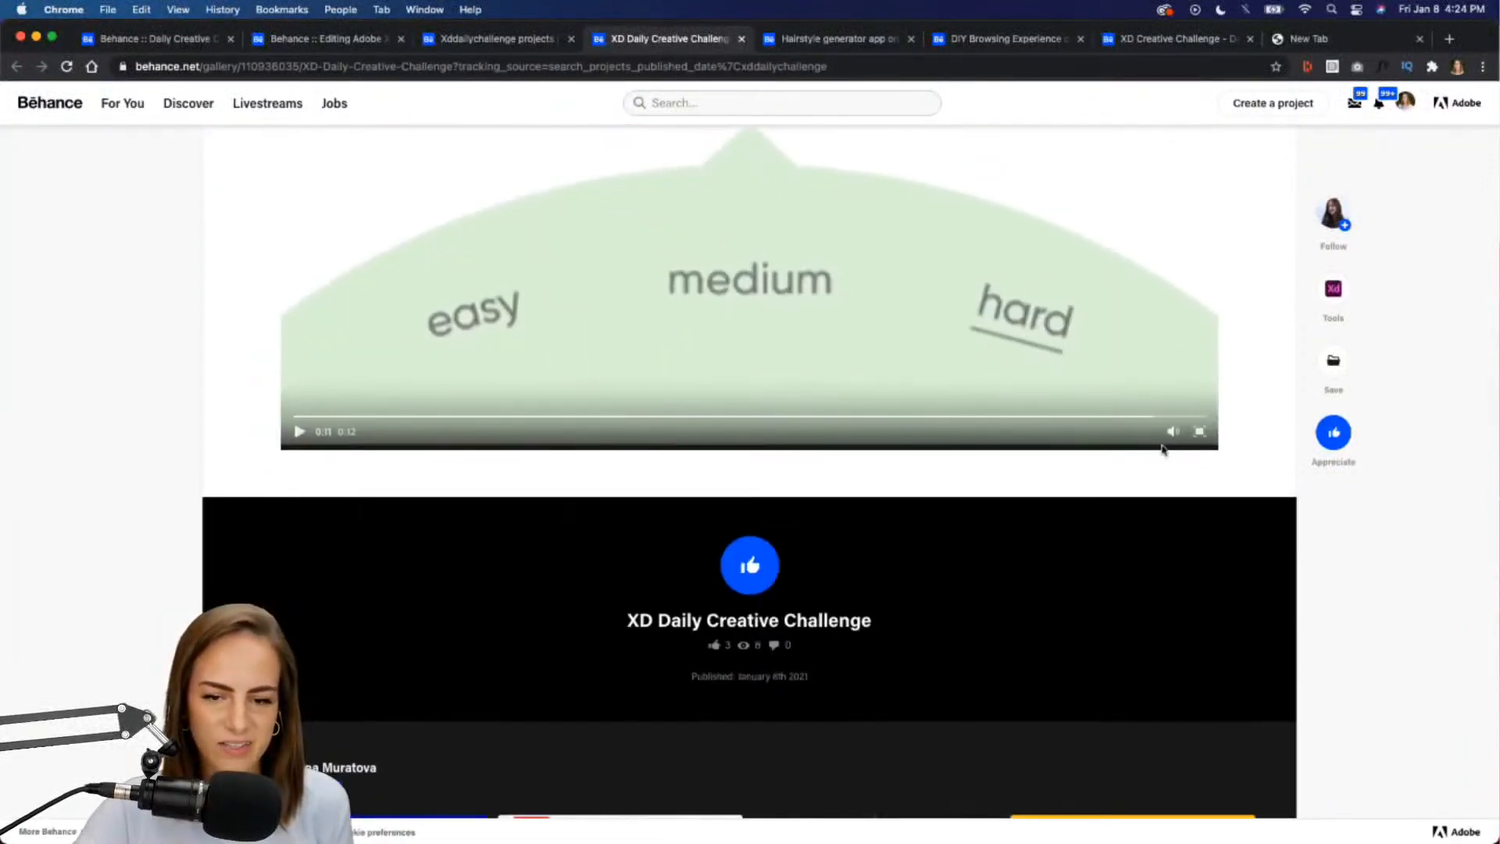
# Replay the Choose a hairstyle prototype video in full screen and exit full screen
pyautogui.click(1202, 431)
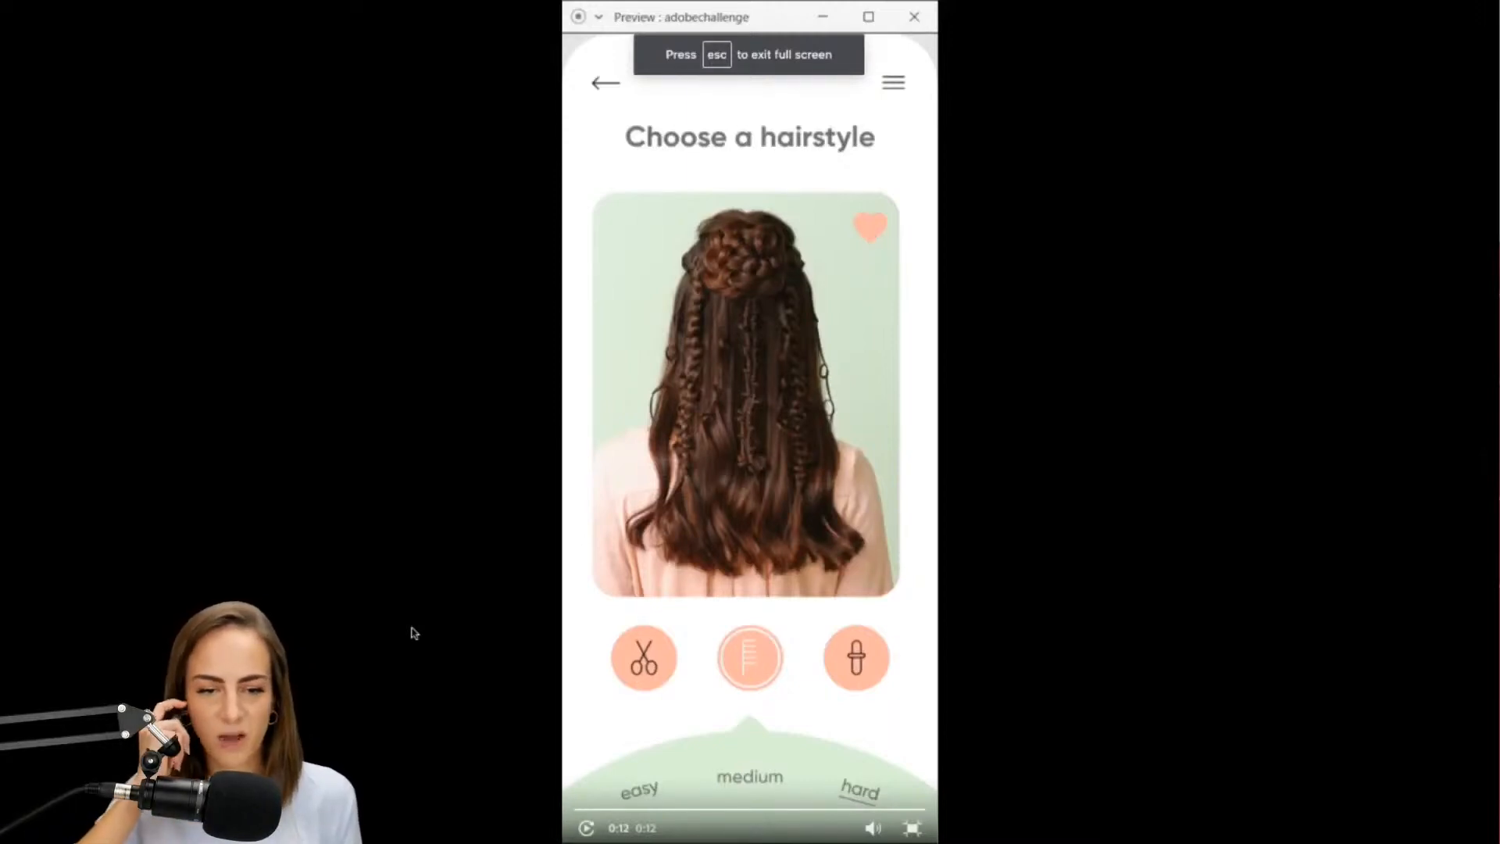
pyautogui.click(587, 828)
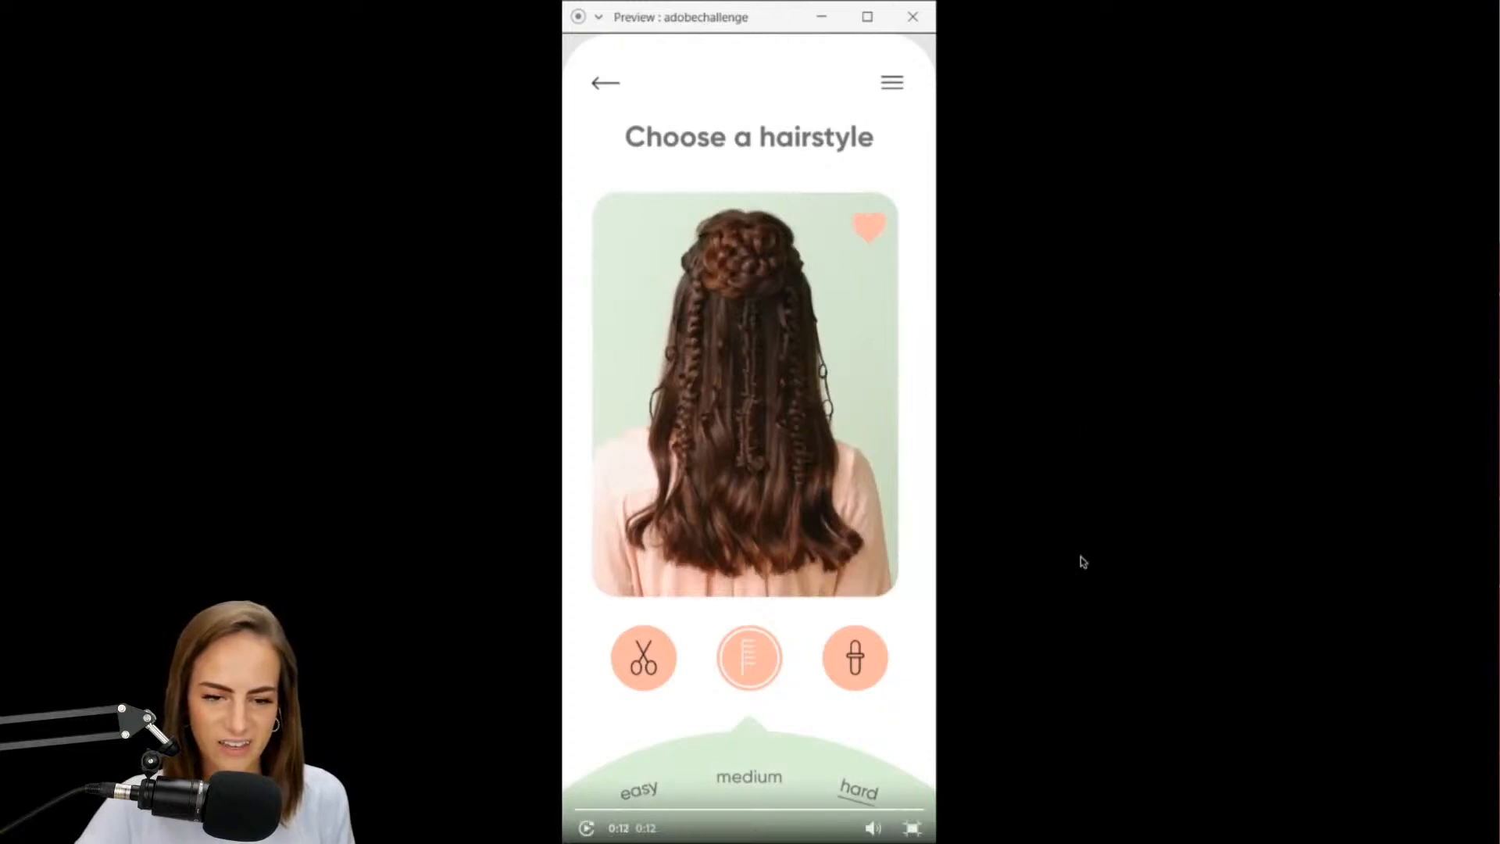
pyautogui.click(913, 830)
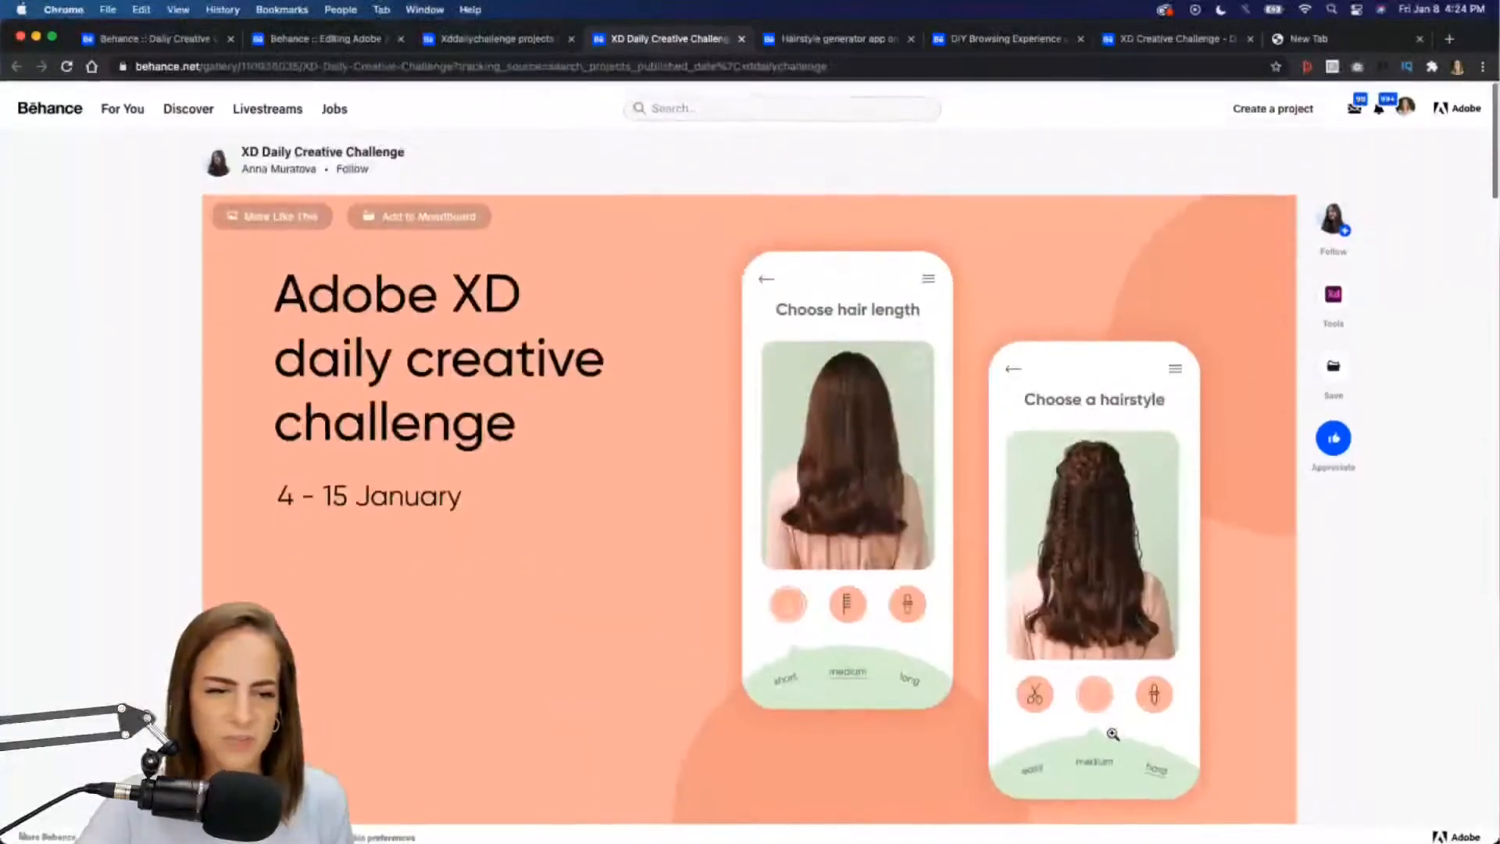
# View the Hairstyle generator app project on Behance, and switch to Adobe XD with the XD_DCC_Day 4 document
pyautogui.click(857, 47)
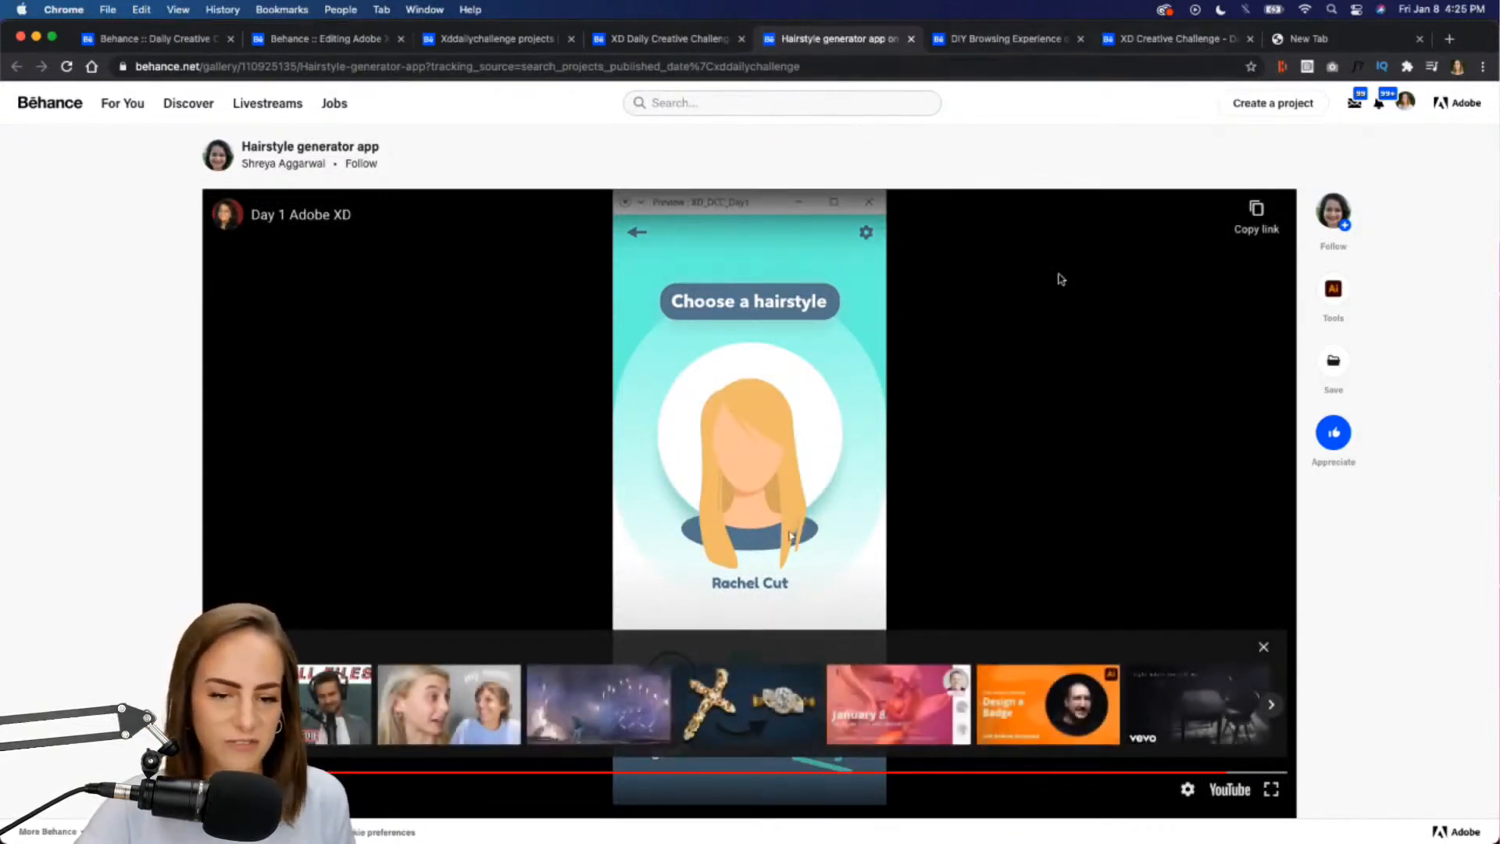
pyautogui.click(998, 807)
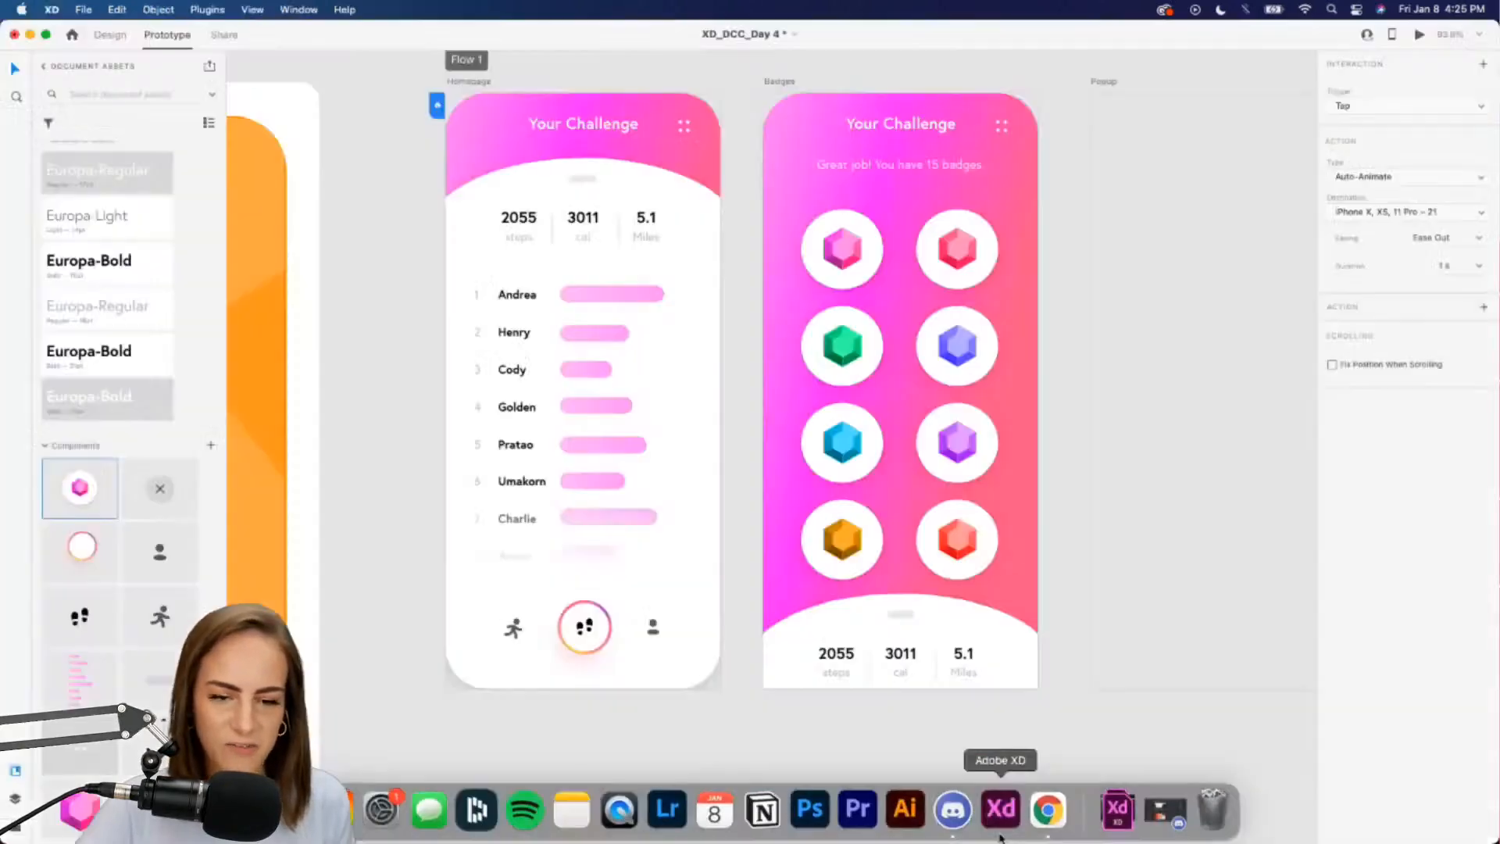